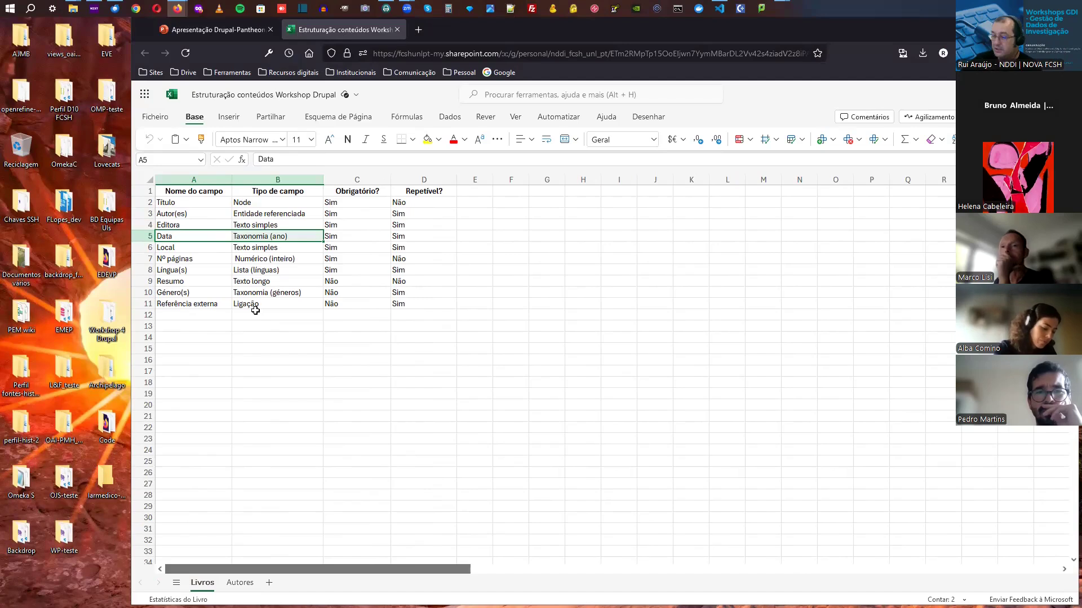
Show the Autores sheet listing the Nome, Naturalidade, Datas biográficas and Biografia fields
click(239, 582)
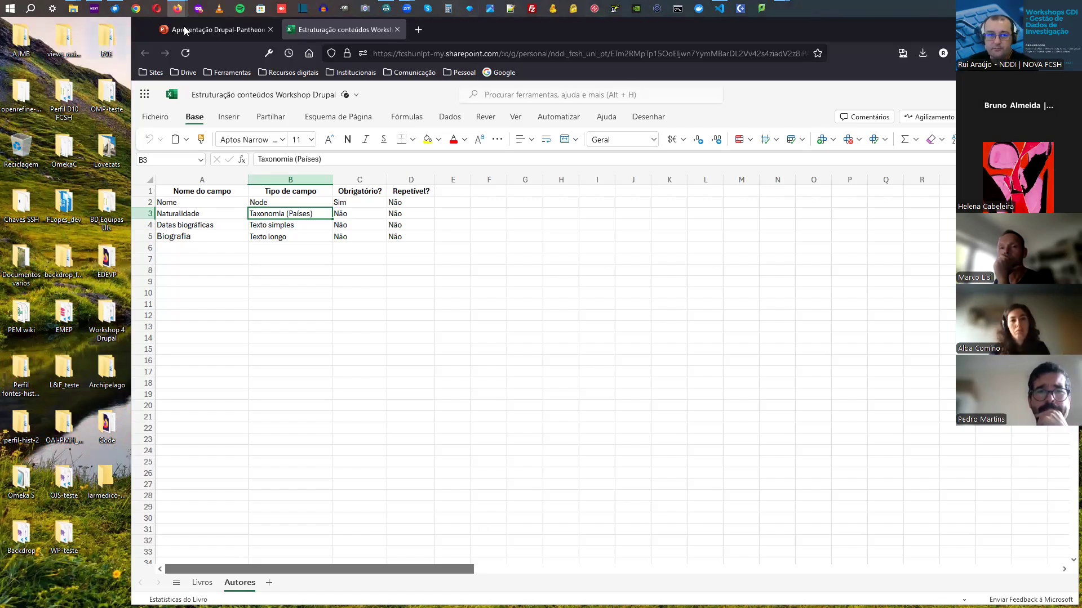
click(221, 31)
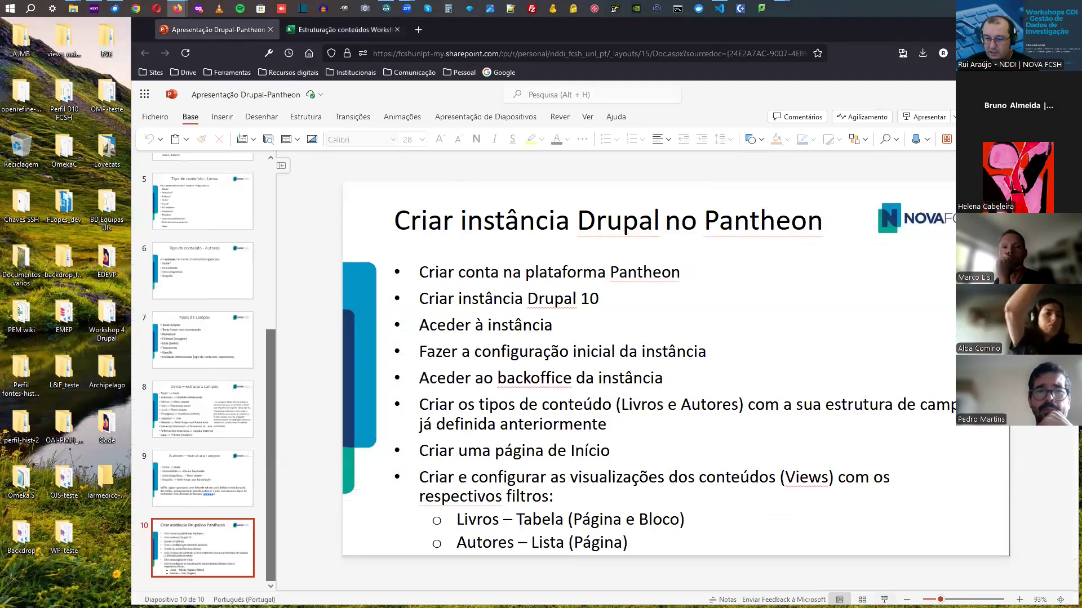
Present the Drupal-Pantheon slides from slide 10, 'Criar instância Drupal no Pantheon'
key(F5)
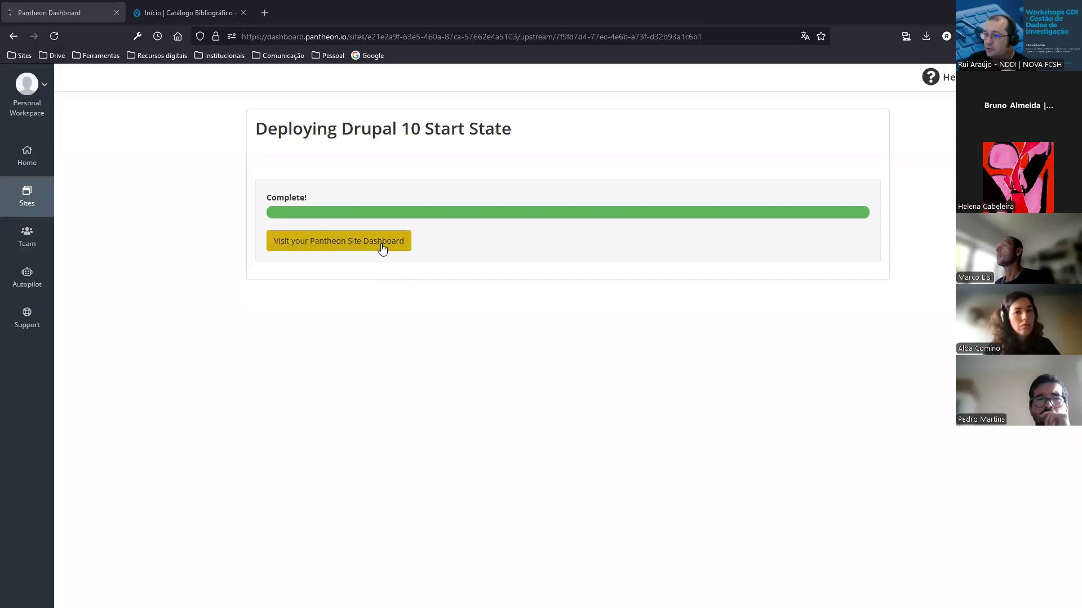
On catbiblio2's Pantheon dashboard, check for updates, view the dev backups, and open Site Admin
click(381, 242)
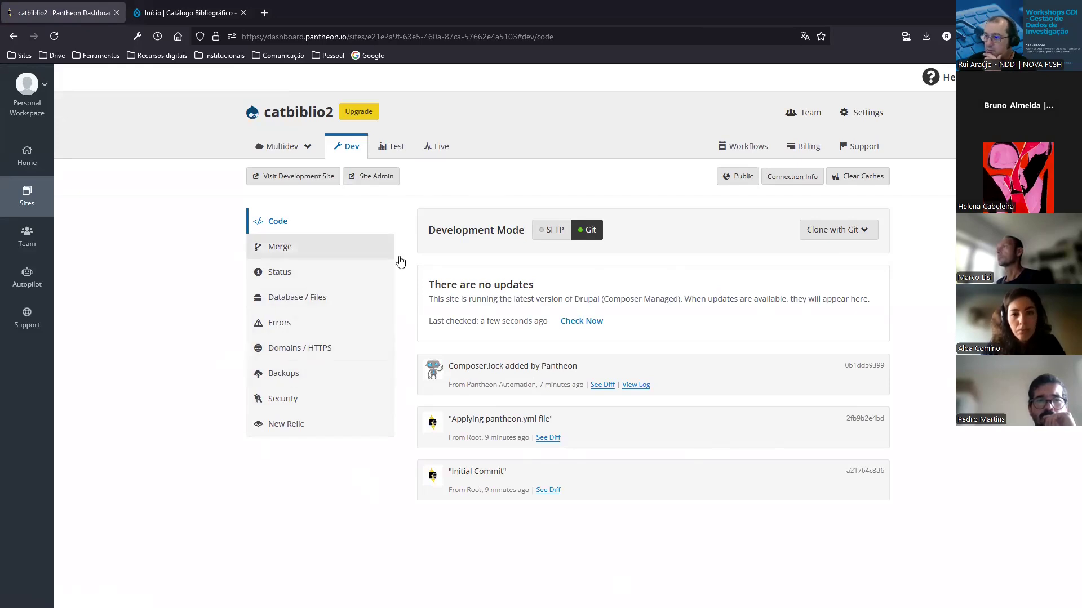
click(578, 323)
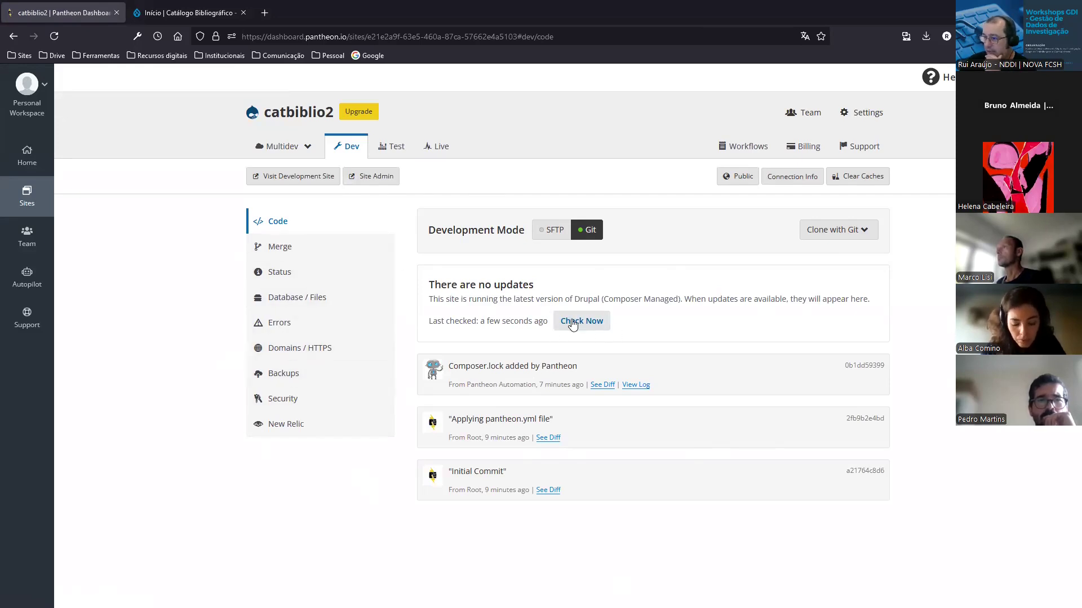
click(293, 378)
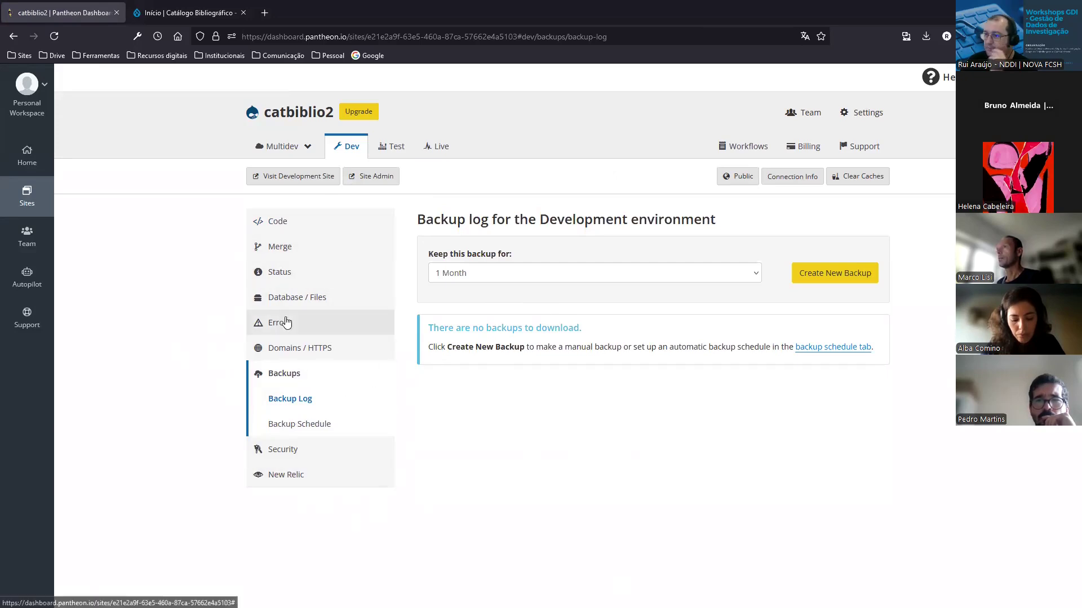
click(376, 177)
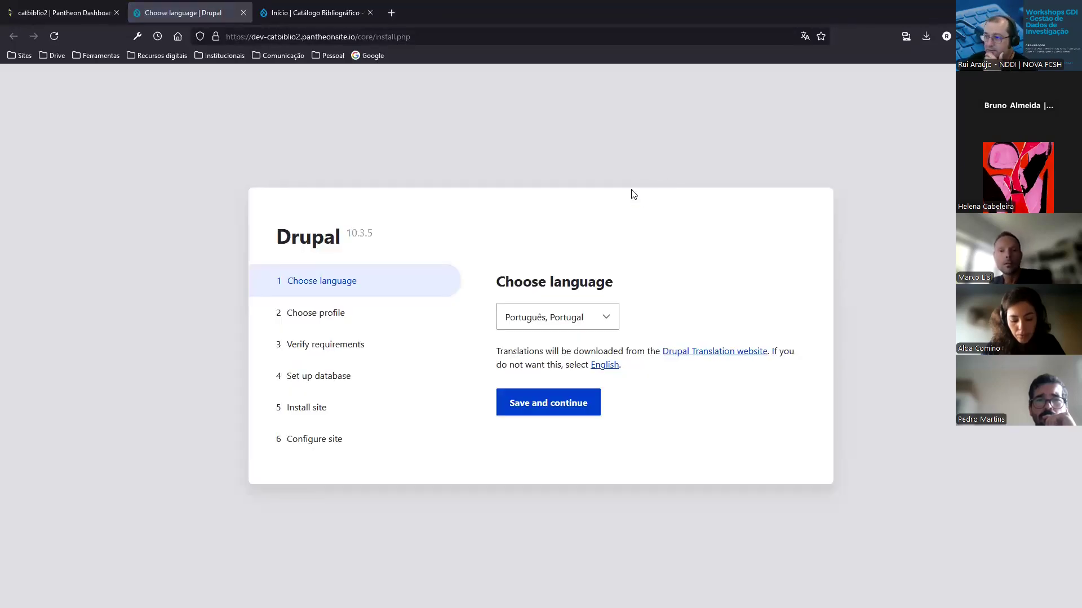
Run the installer in Português, Portugal with the Padrão profile
click(562, 410)
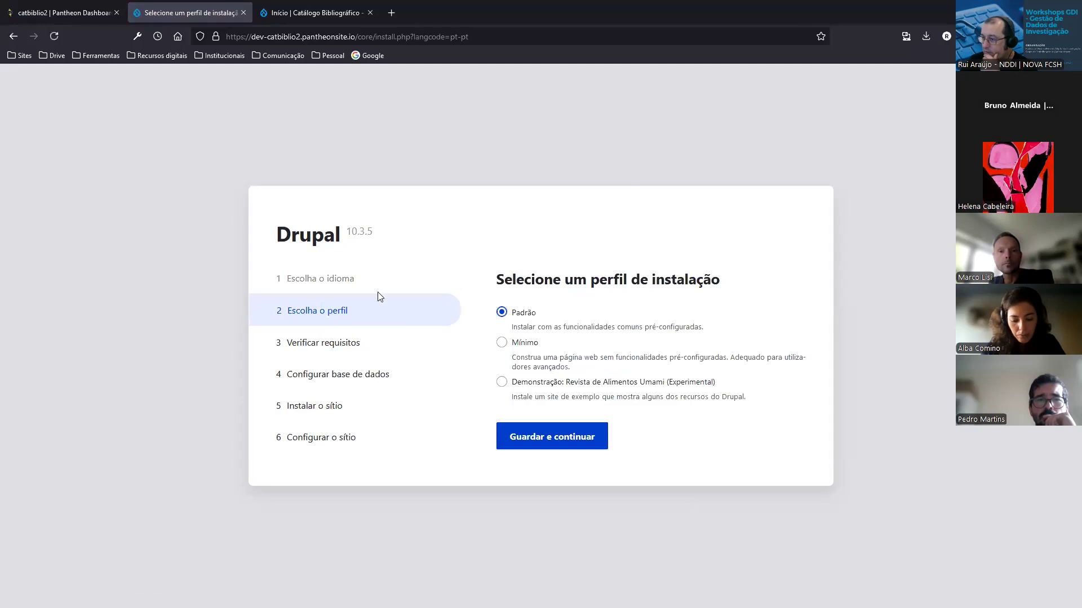
click(545, 448)
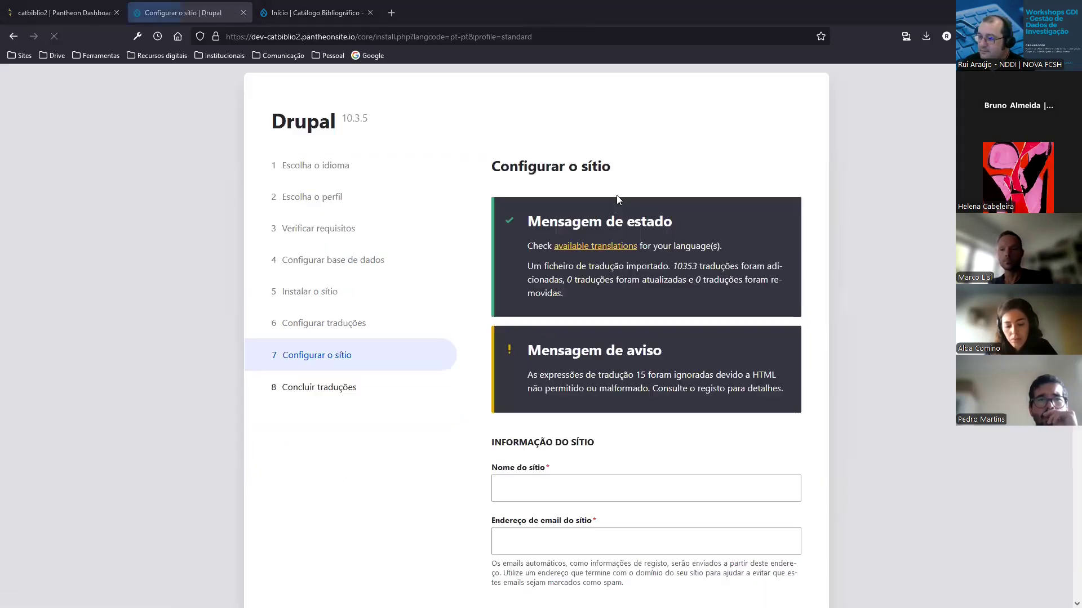
Name the site 'Workshop NDDI - CatBiblio' and fill in the site e-mail address
scroll(620, 243, down, 5)
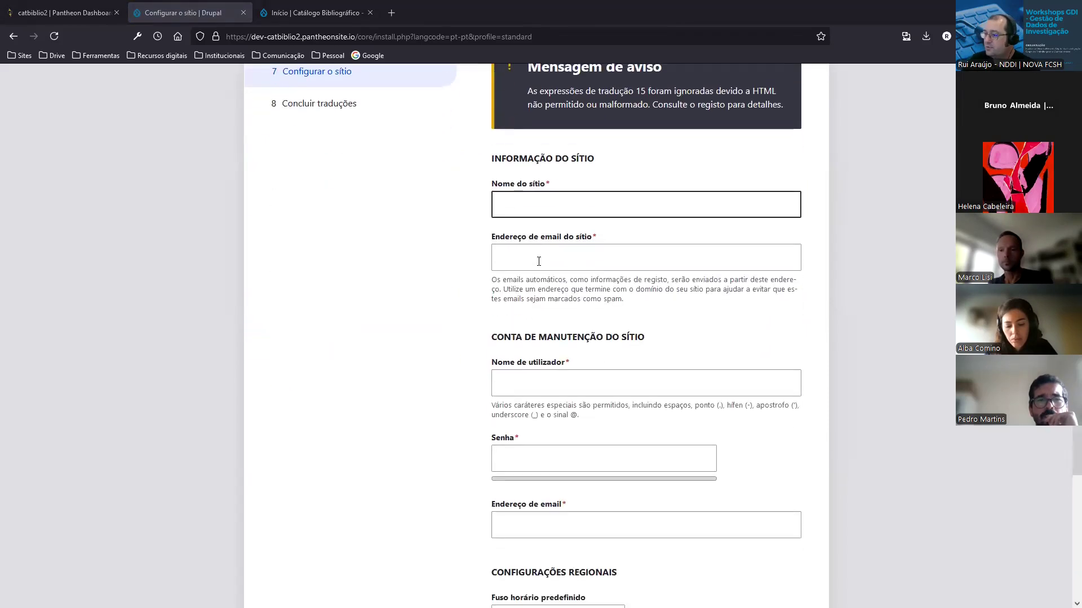
click(649, 201)
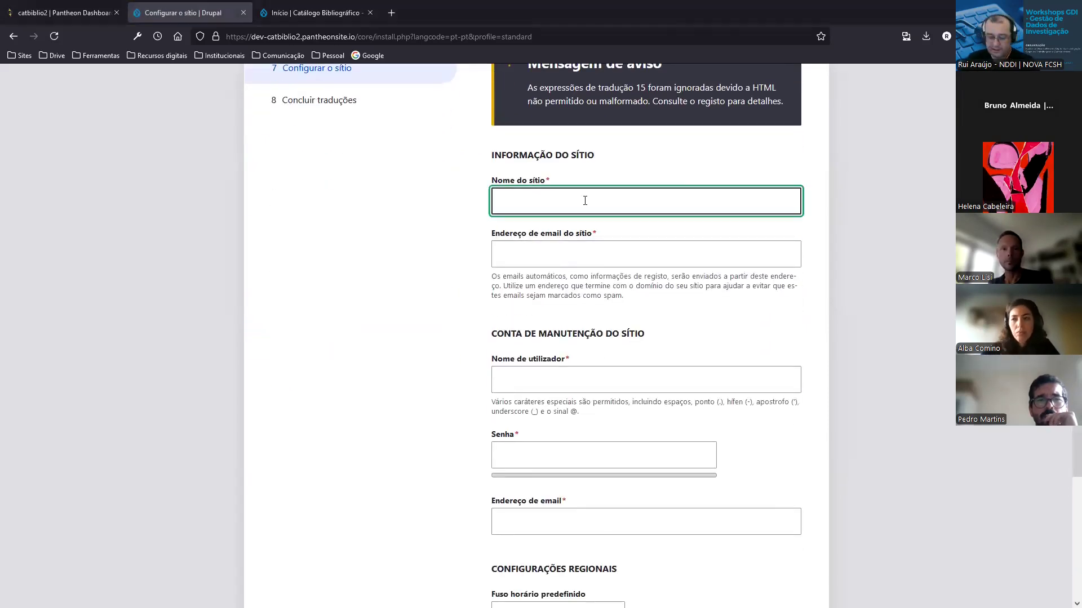
text(Worksh)
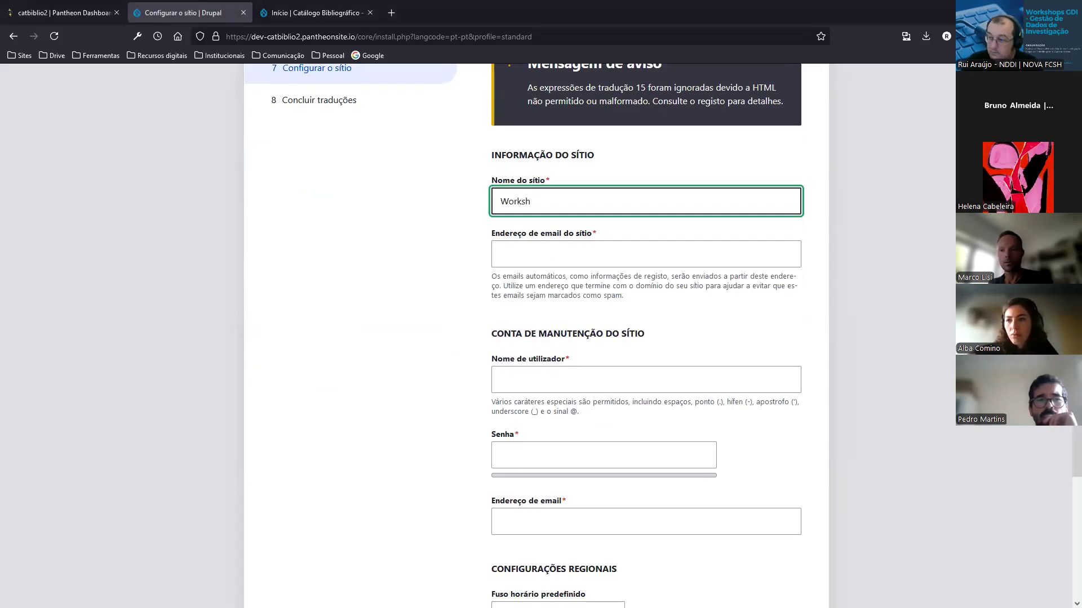
text(op NDD )
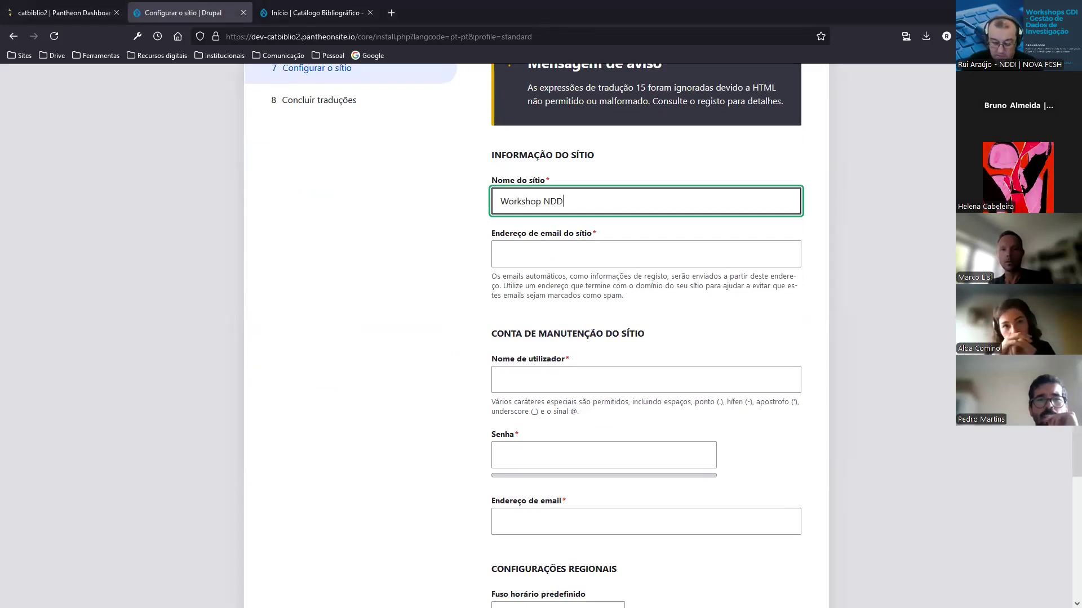
text(-)
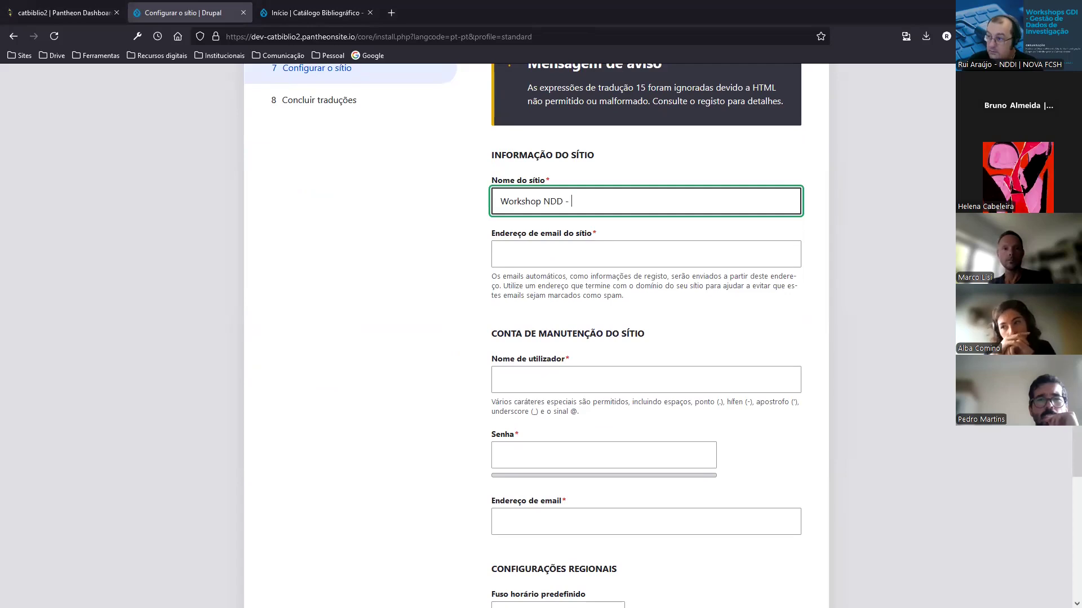
key(BackSpace)
key(BackSpace)
text(I)
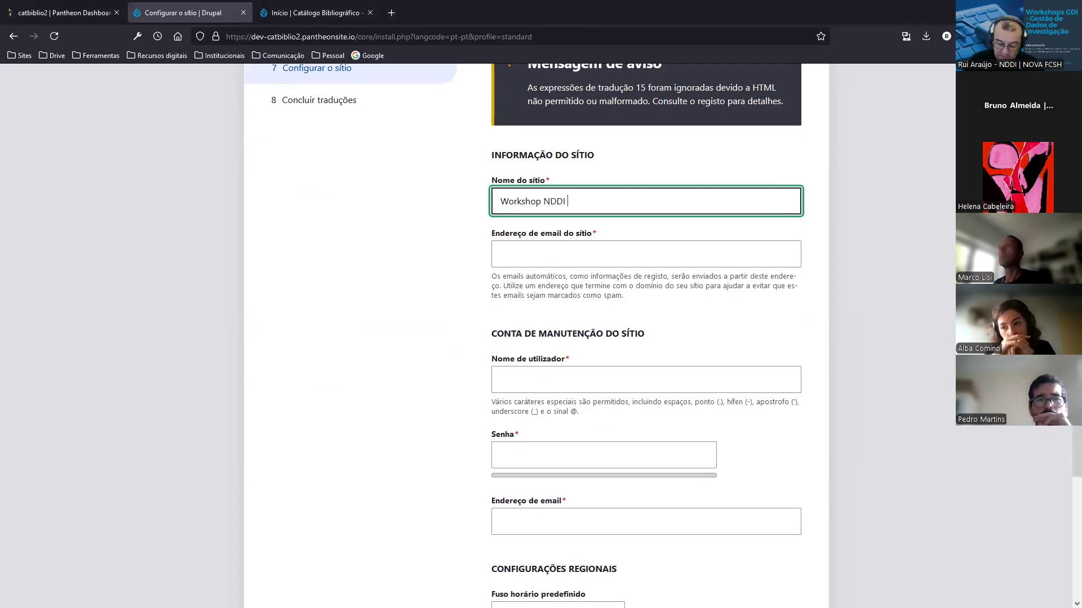
text(lio)
click(622, 248)
text(nddi)
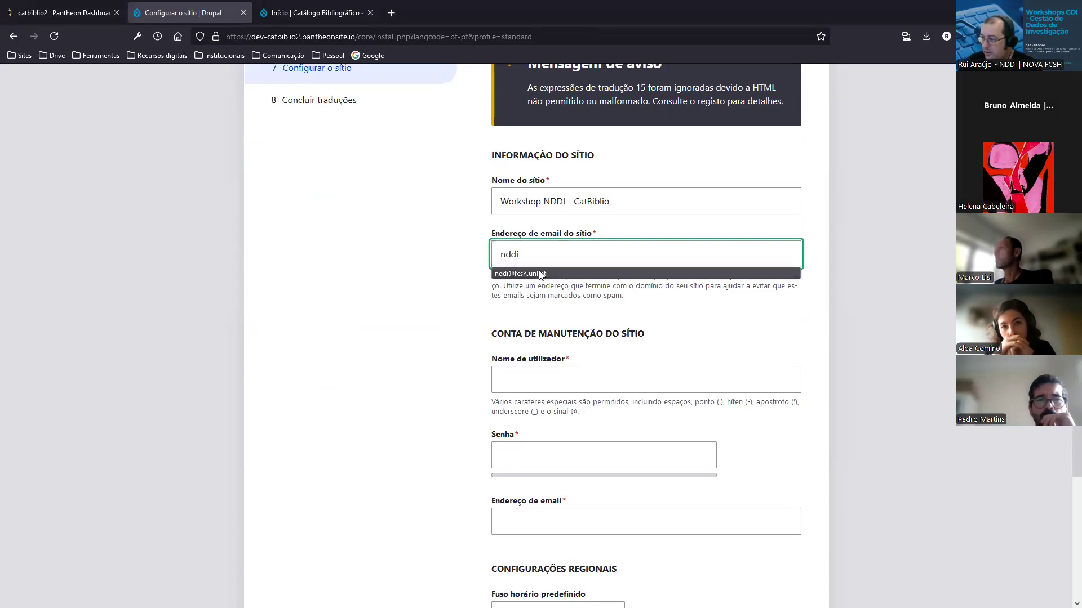
click(622, 274)
Enter the maintenance account's username and type and confirm its password
click(646, 375)
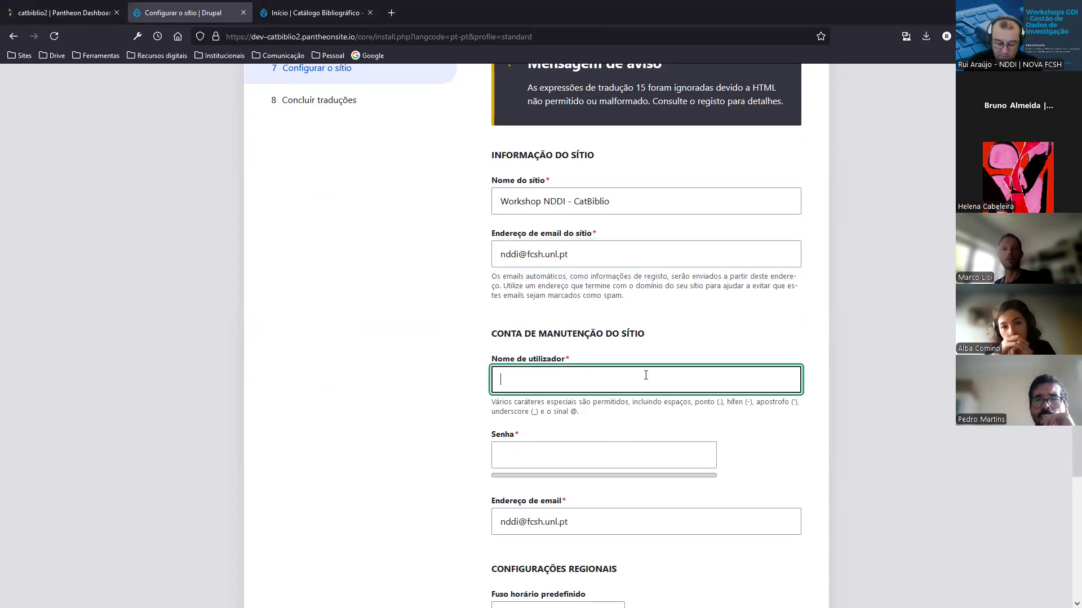
text(Rui Araújo)
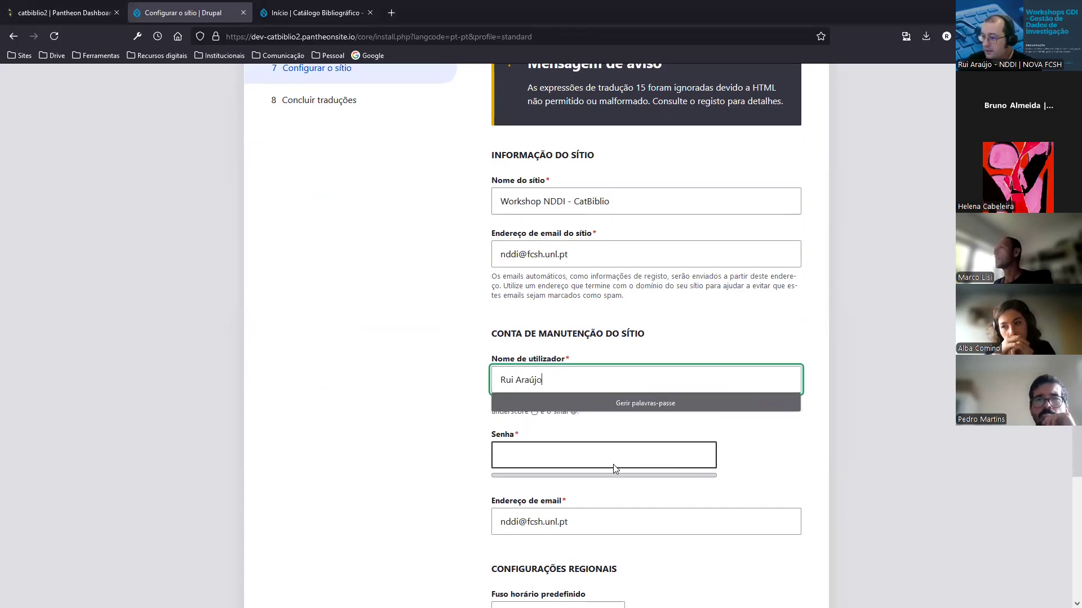
click(614, 466)
text(********)
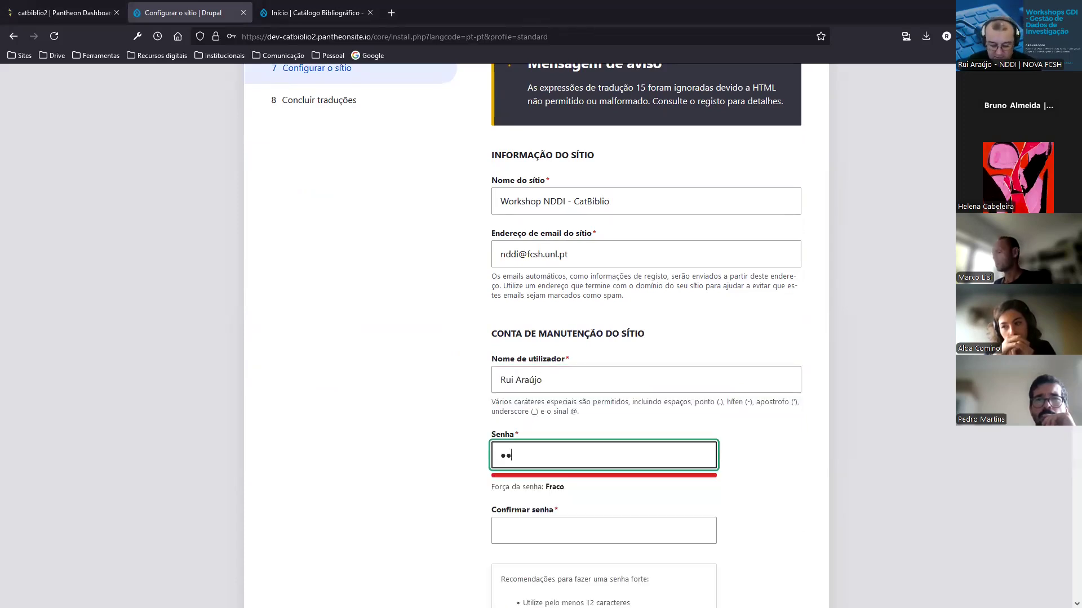
click(597, 535)
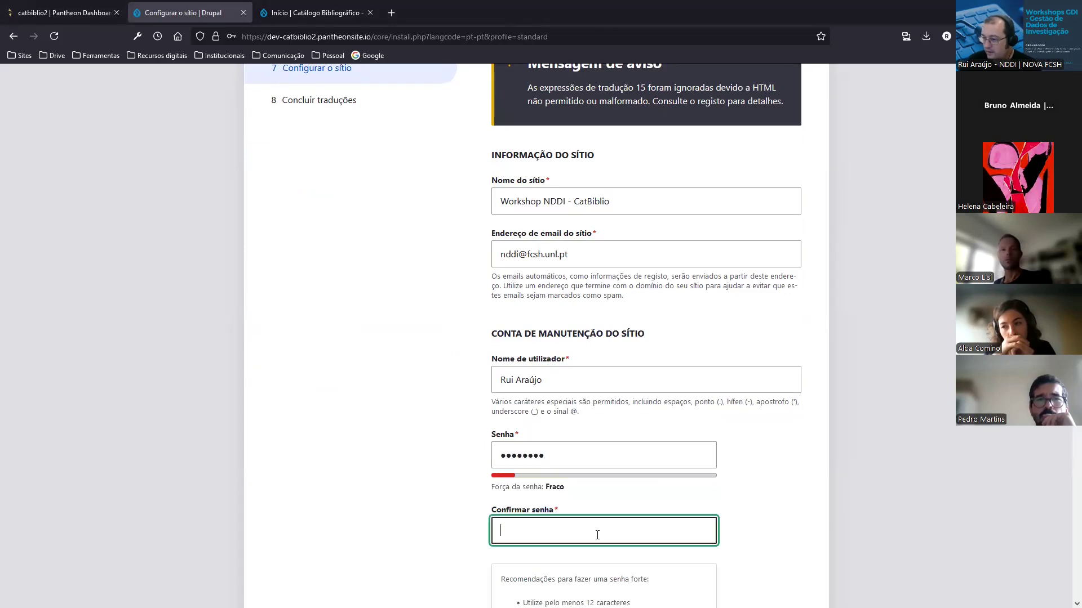
text(********)
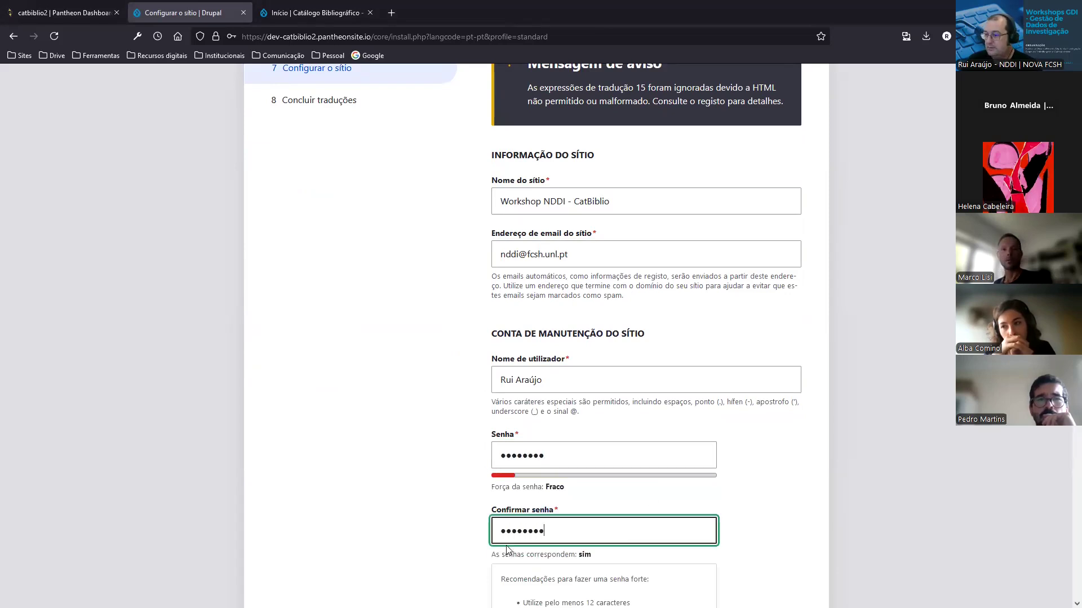
Untick Procurar por atualizações and submit the site configuration
scroll(507, 549, down, 7)
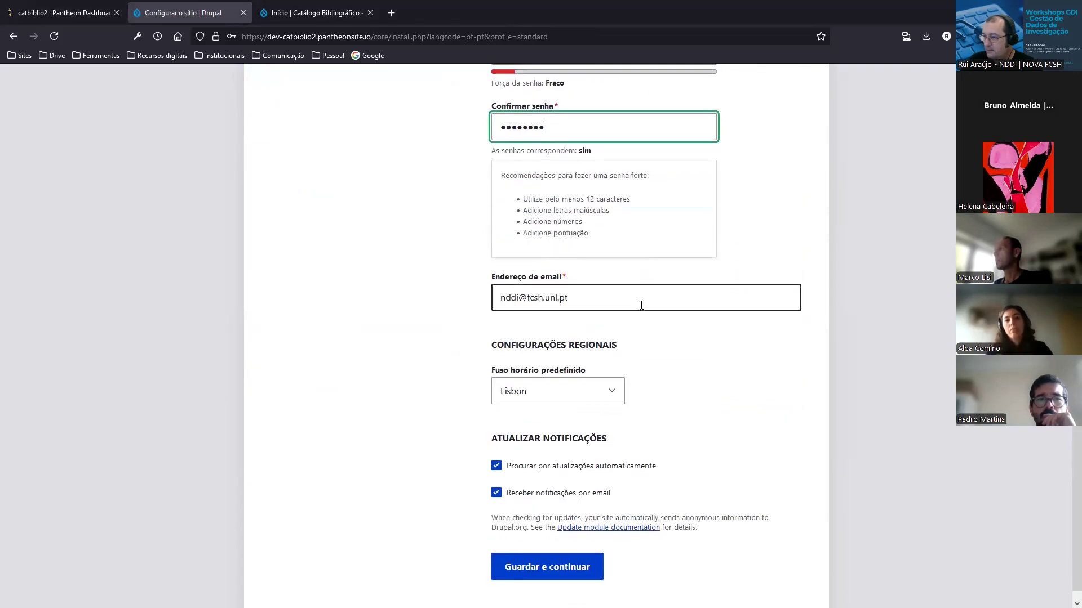
click(496, 466)
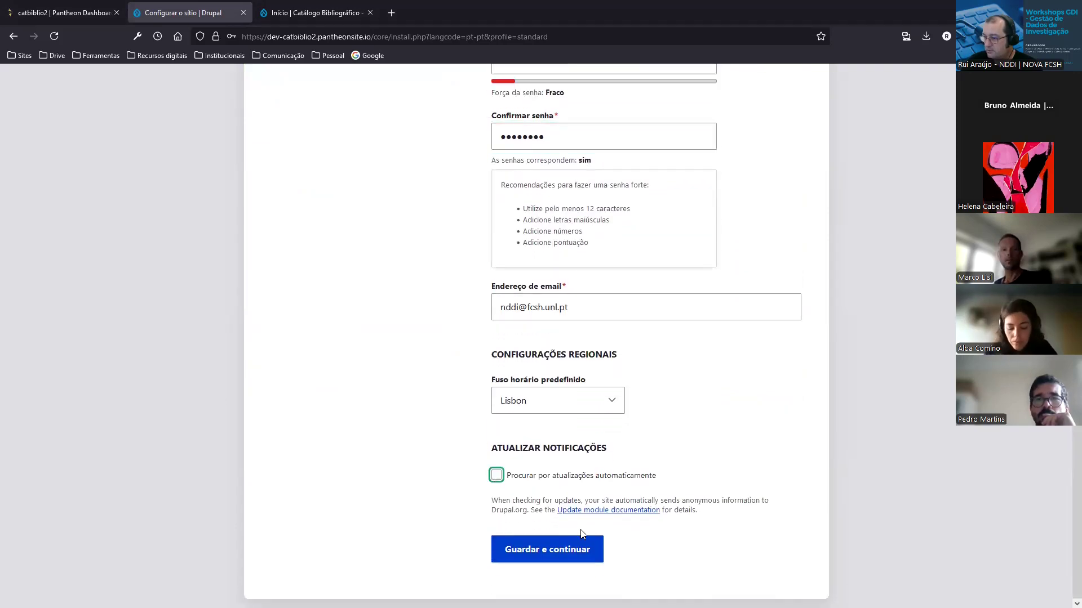
click(574, 551)
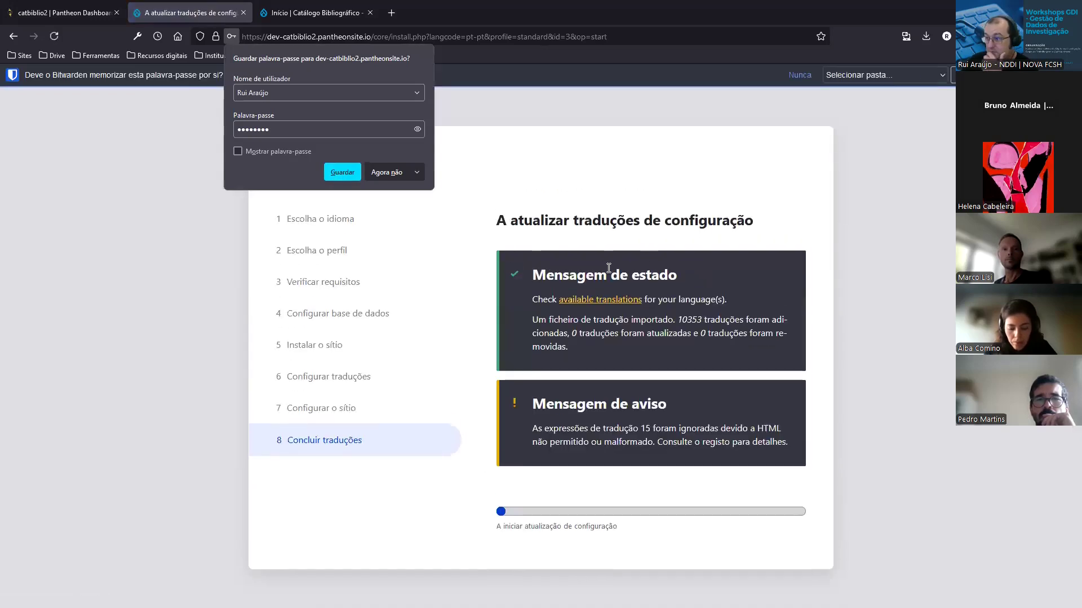
Decline saving the password, then dismiss the four status messages on the Welcome page
click(389, 174)
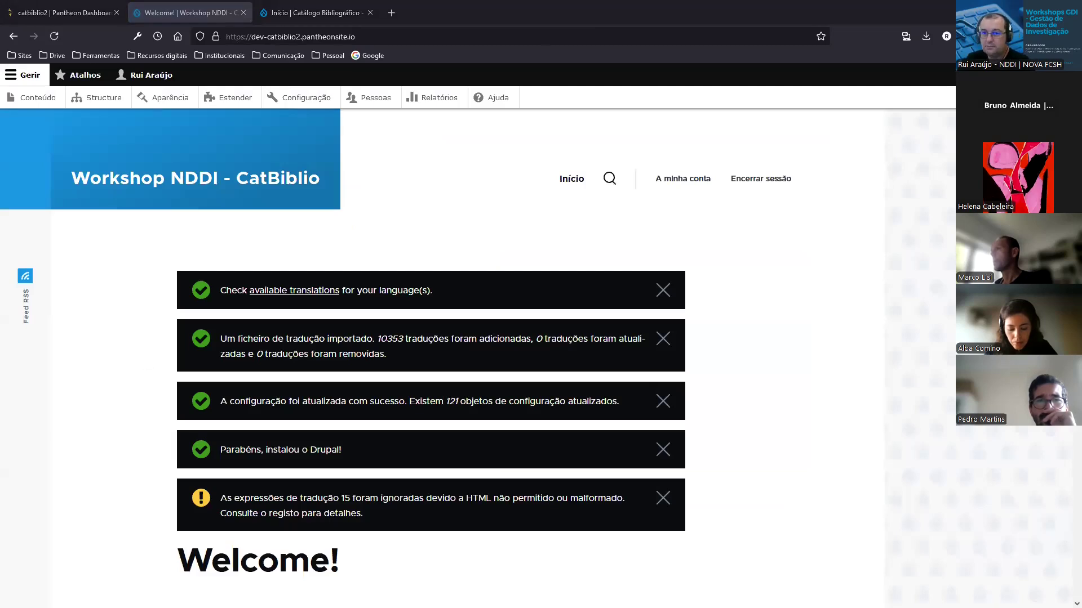
scroll(502, 242, down, 2)
scroll(505, 247, up, 2)
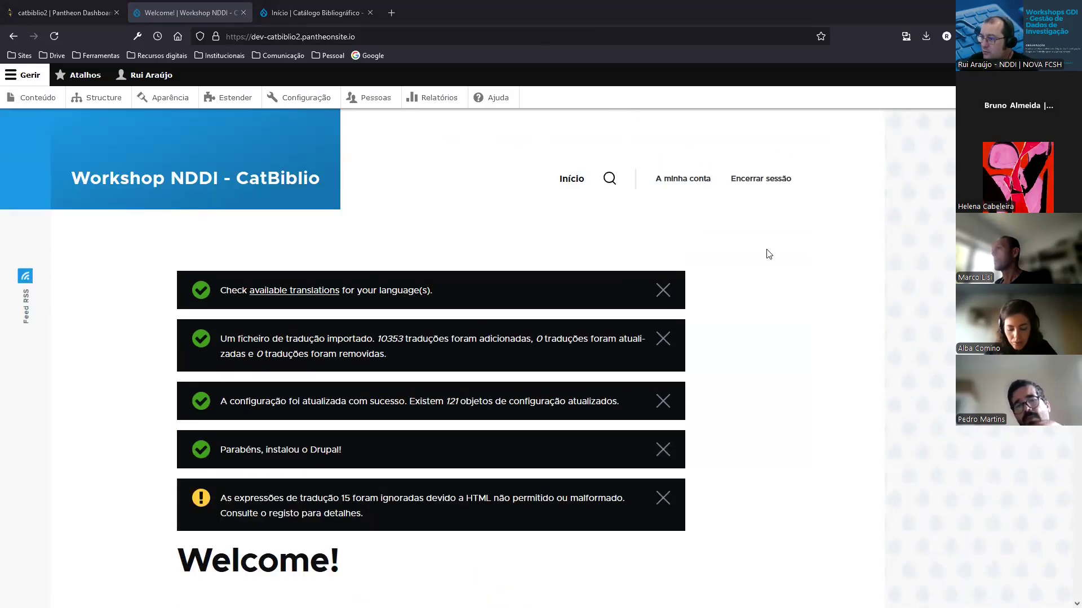
scroll(728, 218, down, 2)
double_click(662, 175)
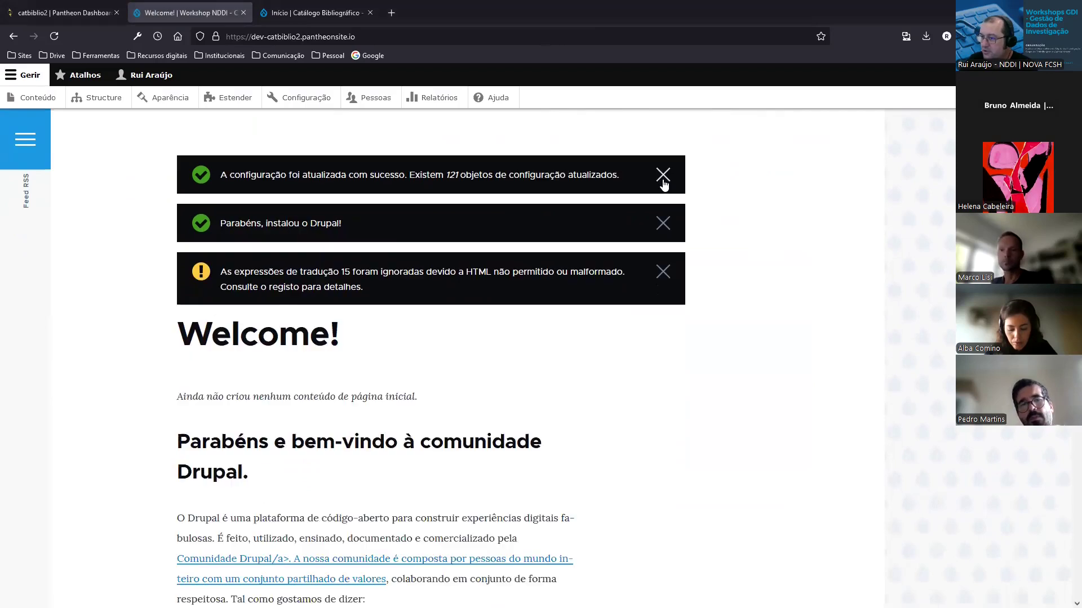
click(663, 174)
click(662, 176)
click(662, 175)
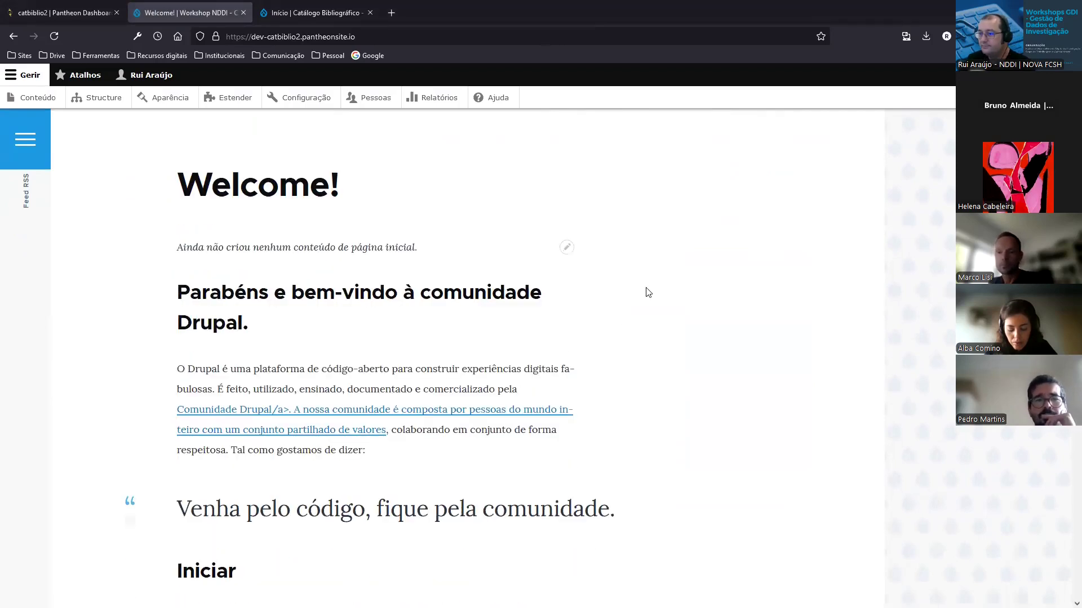
scroll(707, 247, down, 9)
scroll(708, 247, up, 11)
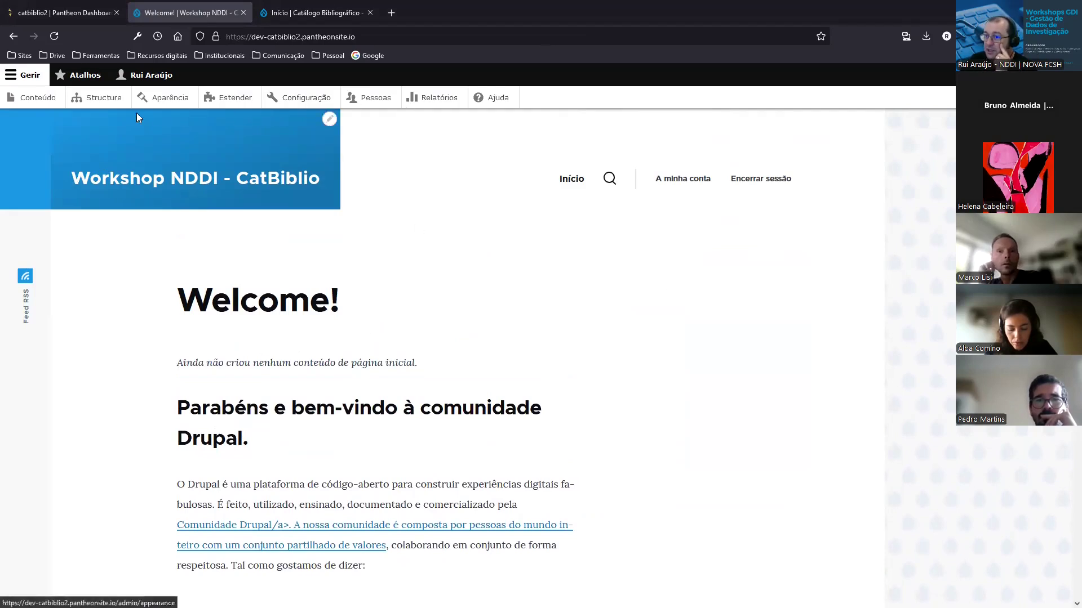
On the Extend page, tick Update Manager and install it
click(230, 99)
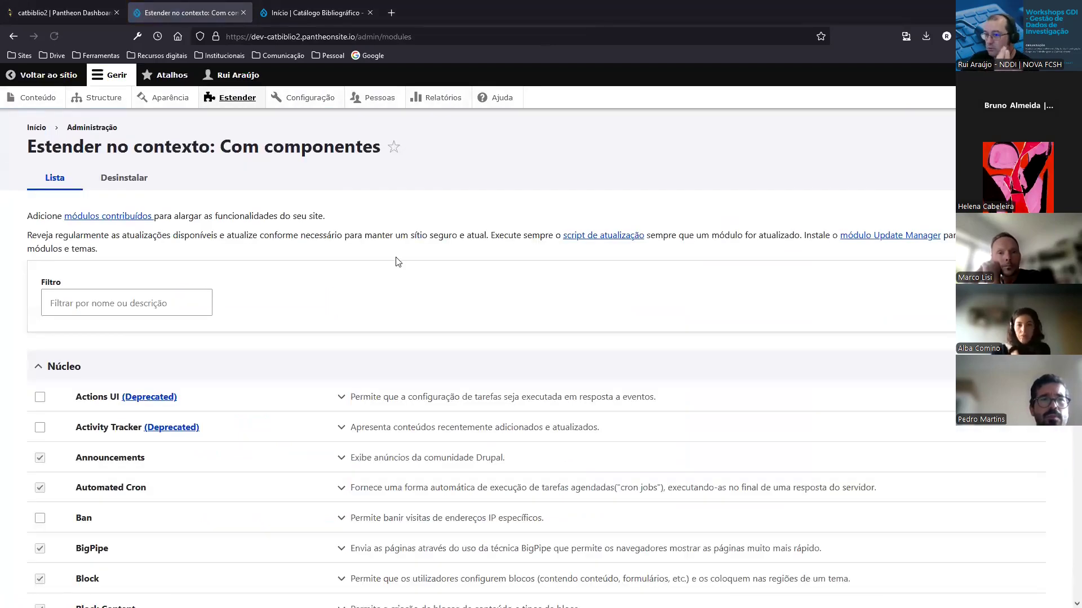
scroll(307, 289, down, 15)
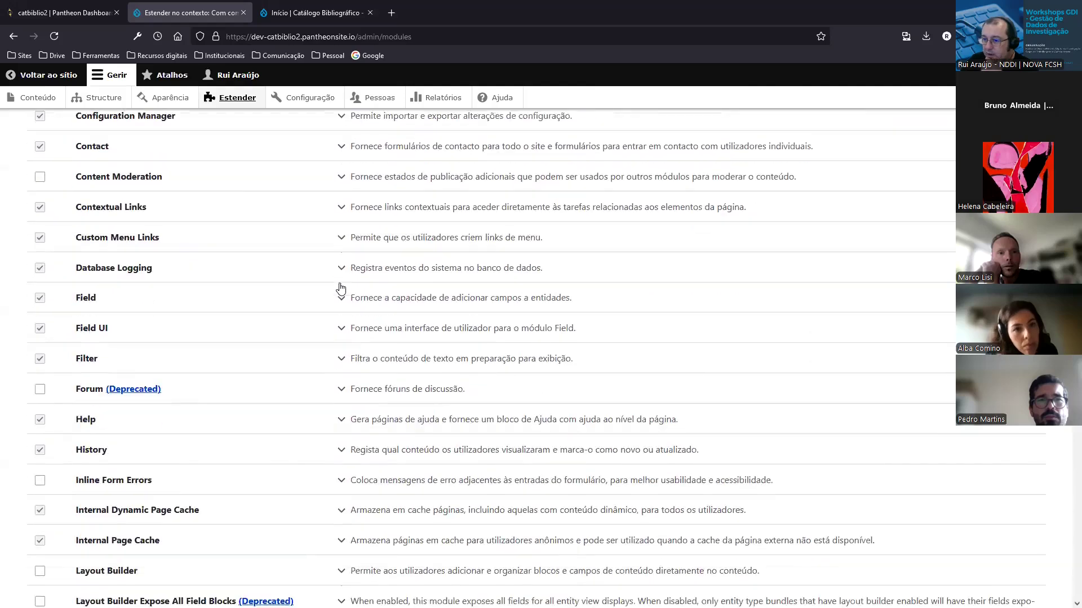
scroll(340, 289, down, 10)
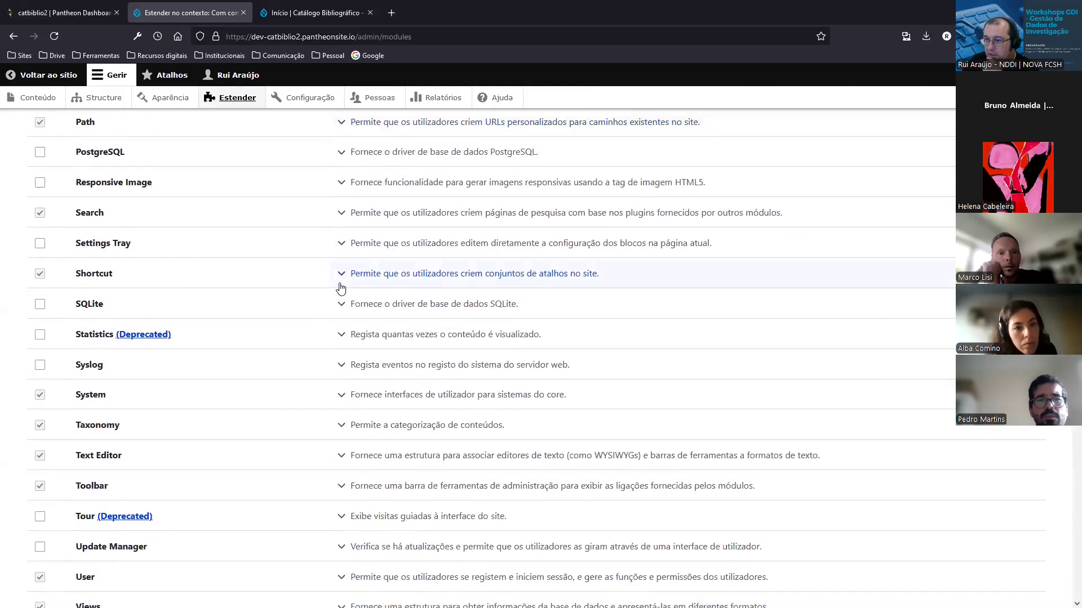
scroll(341, 289, down, 2)
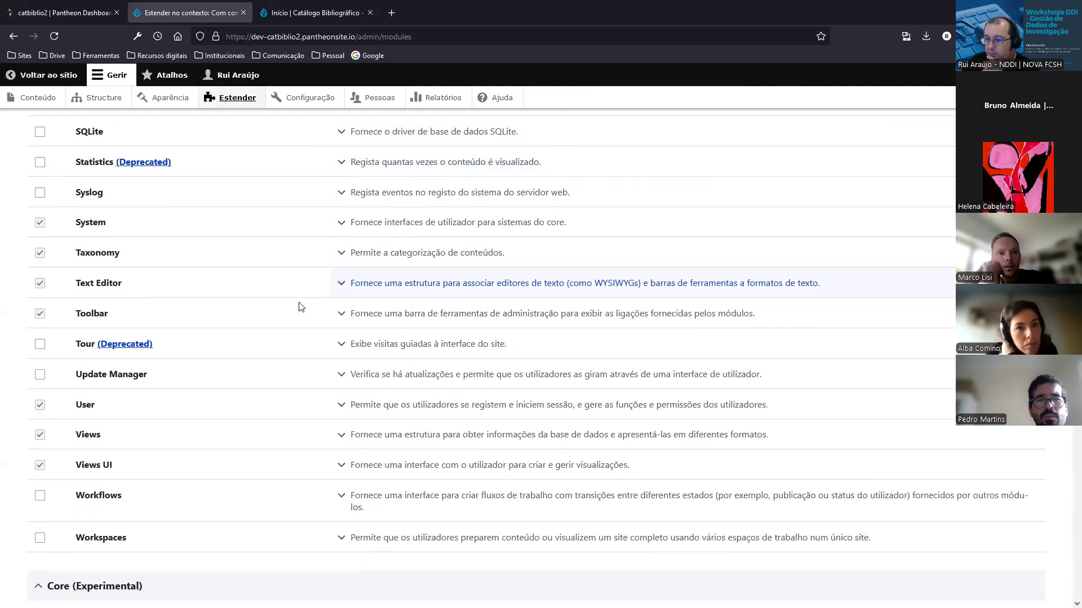
click(39, 376)
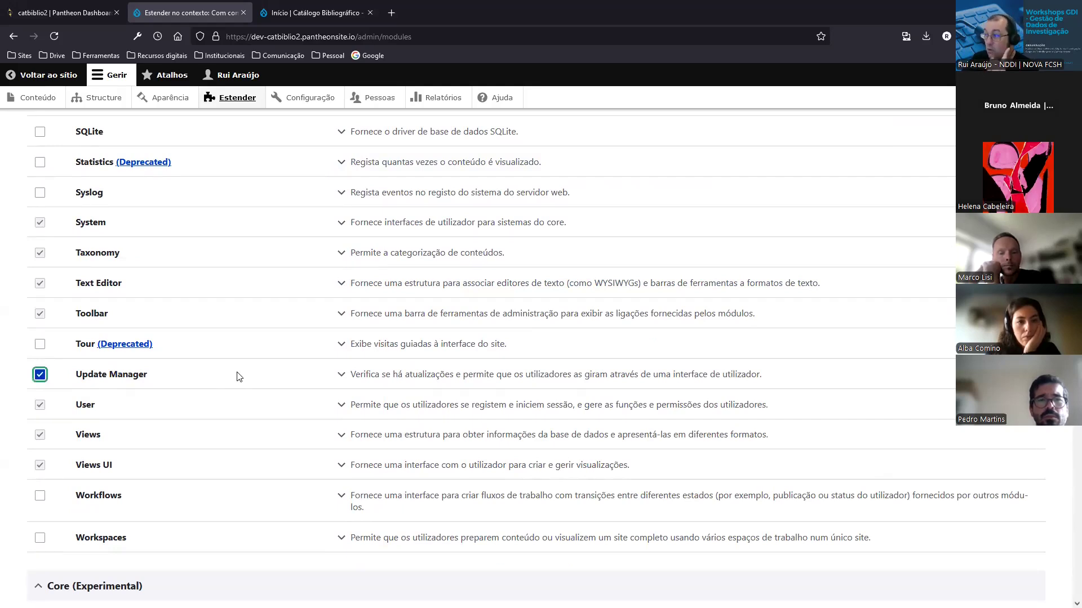
scroll(239, 377, down, 15)
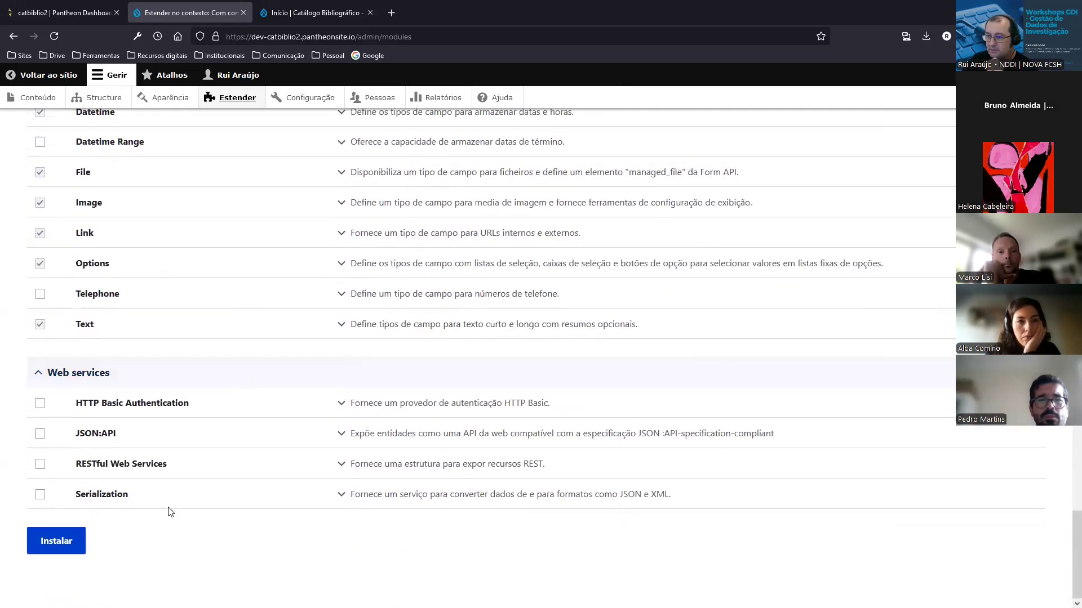
click(55, 544)
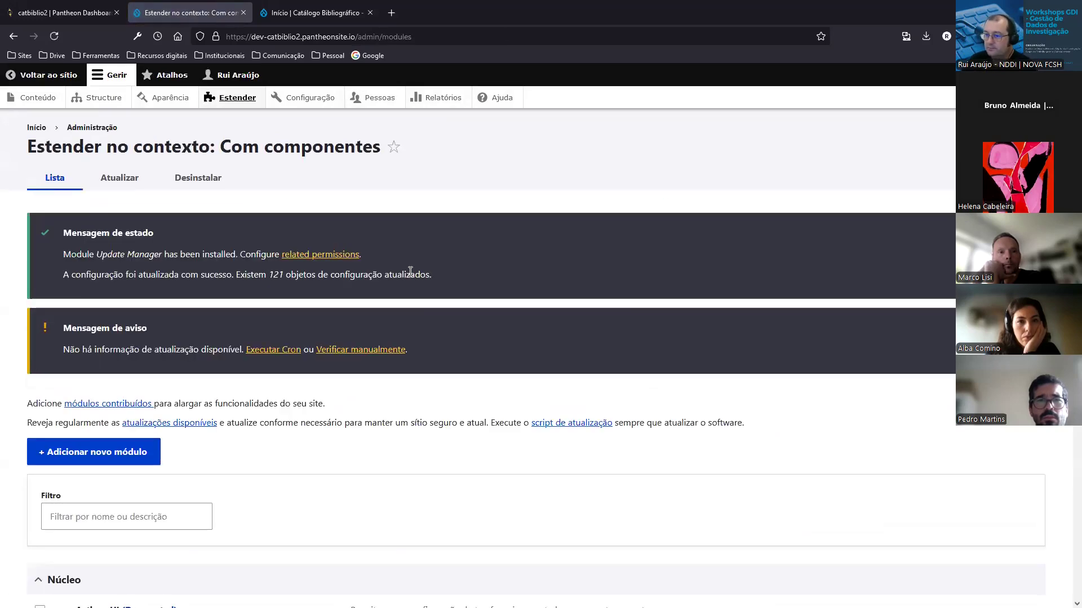
scroll(340, 386, down, 3)
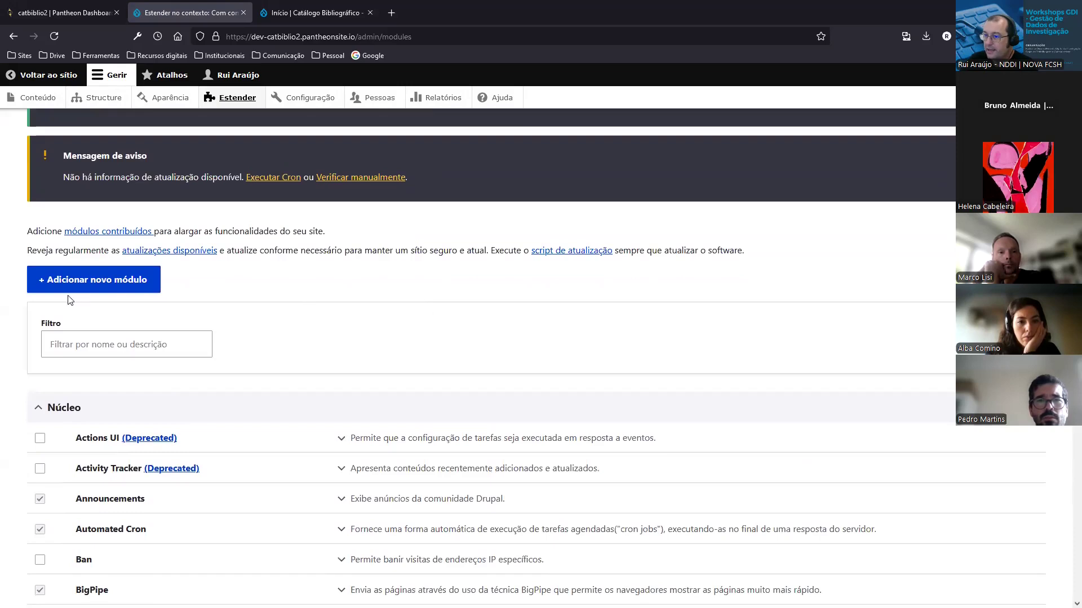
Go to 'Adicionar novo módulo' and close the file chooser without selecting an archive
click(123, 282)
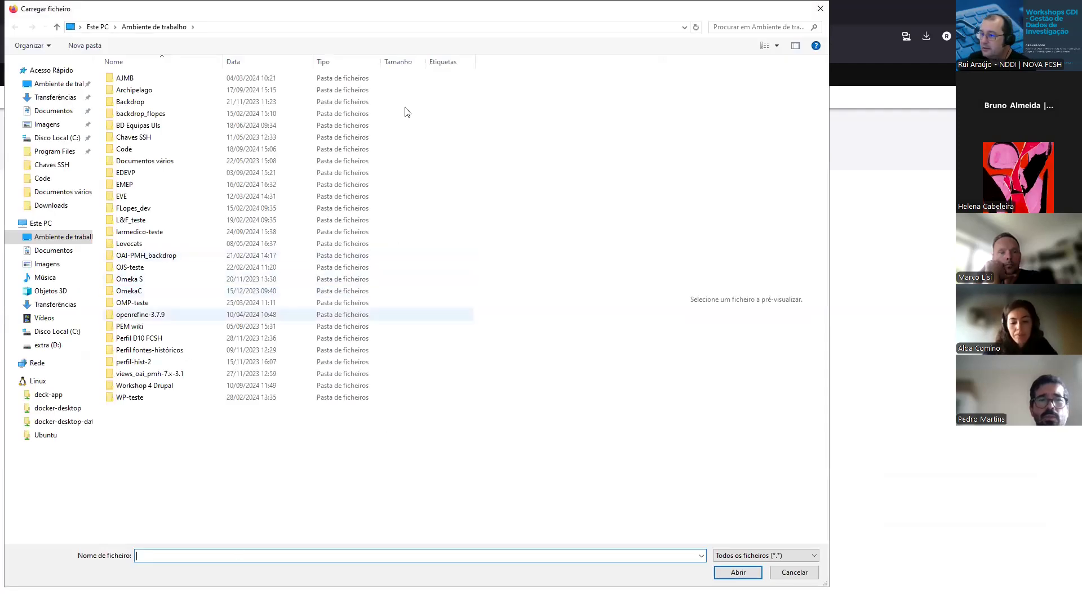
click(820, 9)
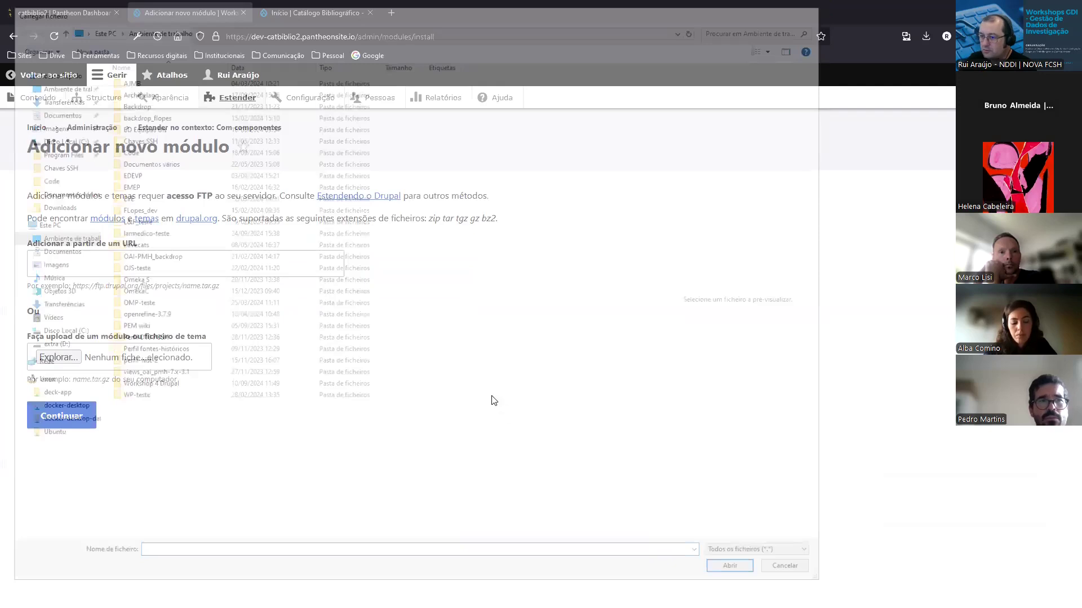
mouse_move(66, 11)
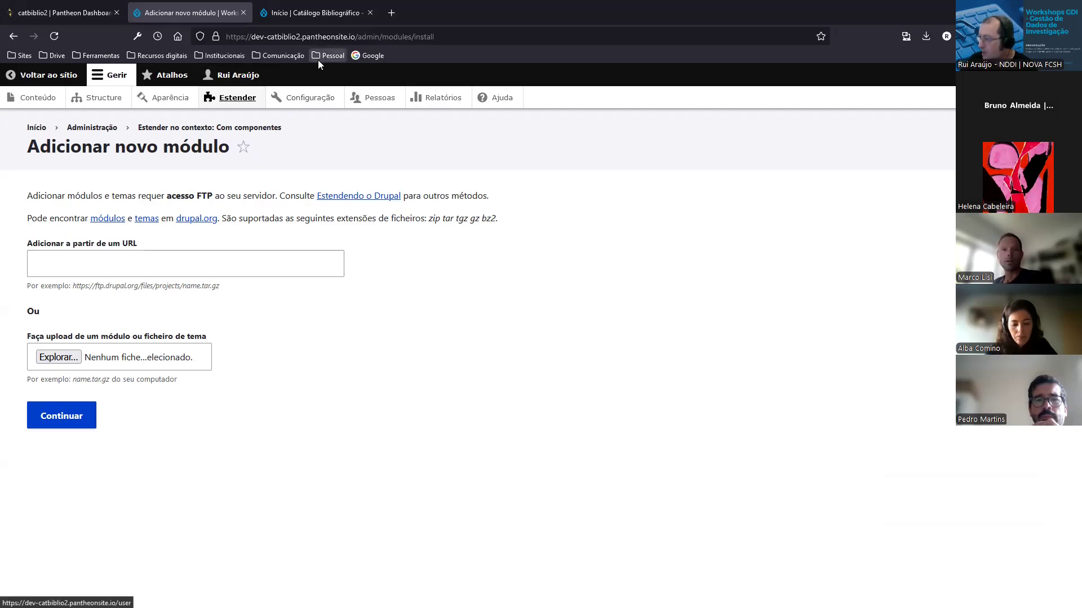
Go from the front page through Structure to Tipos de conteúdo and begin adding a content type
click(44, 75)
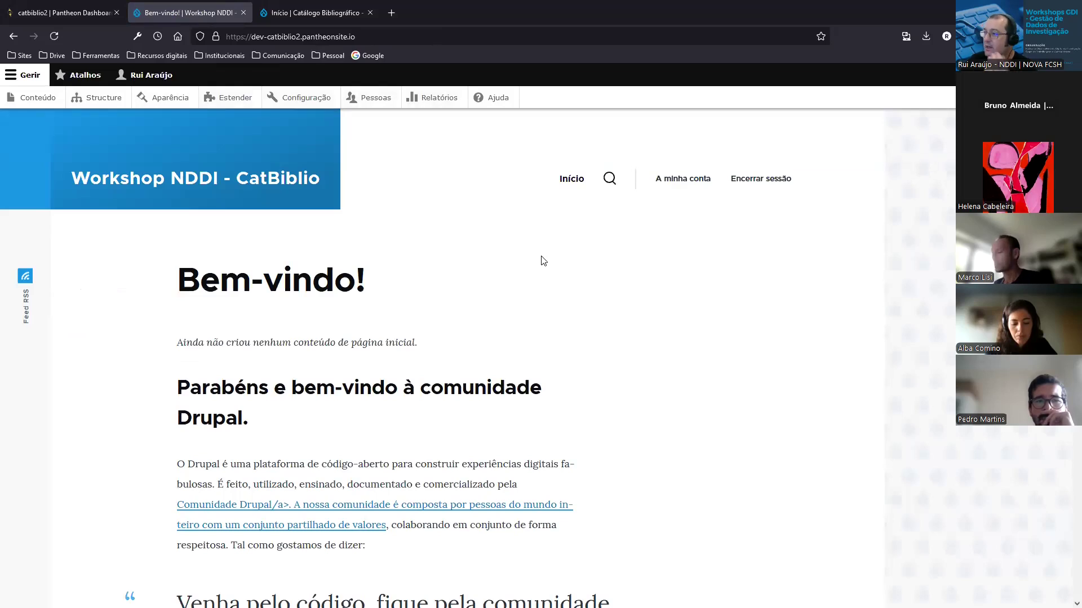
scroll(553, 285, down, 1)
scroll(554, 284, up, 1)
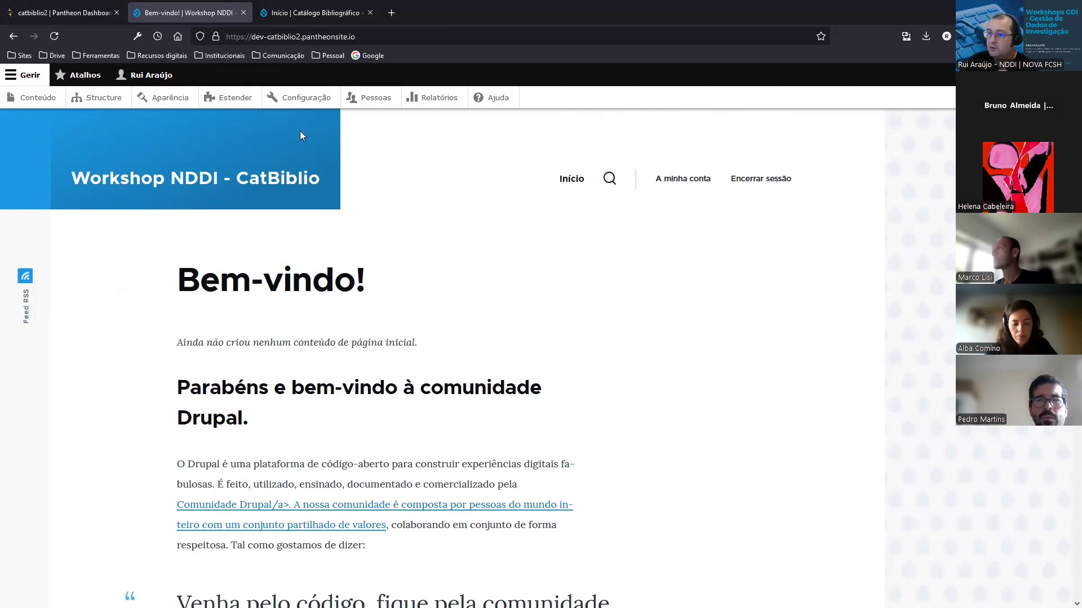
click(120, 113)
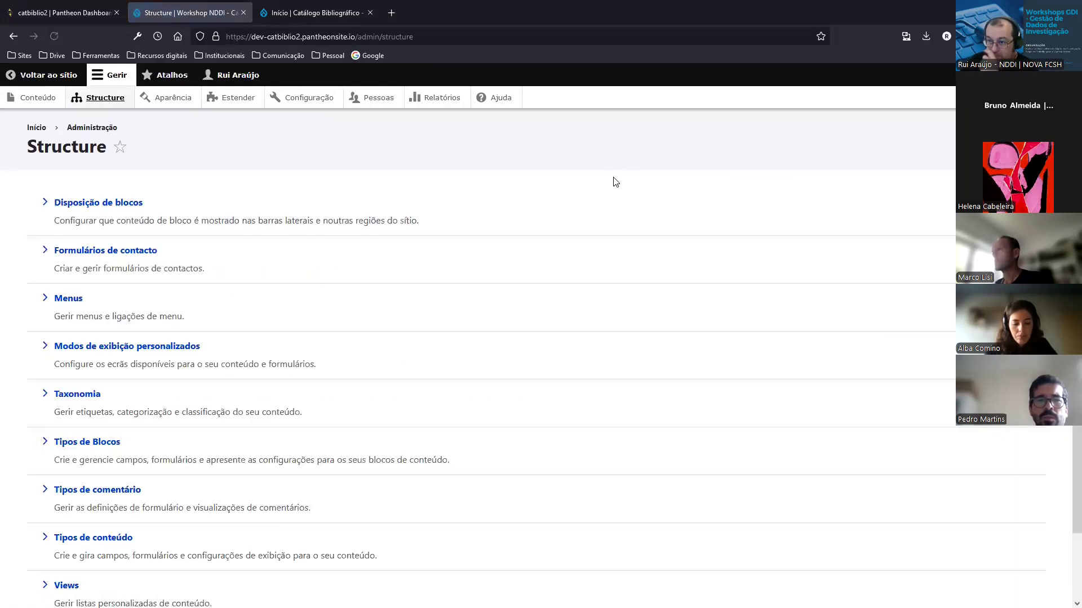
scroll(427, 336, down, 2)
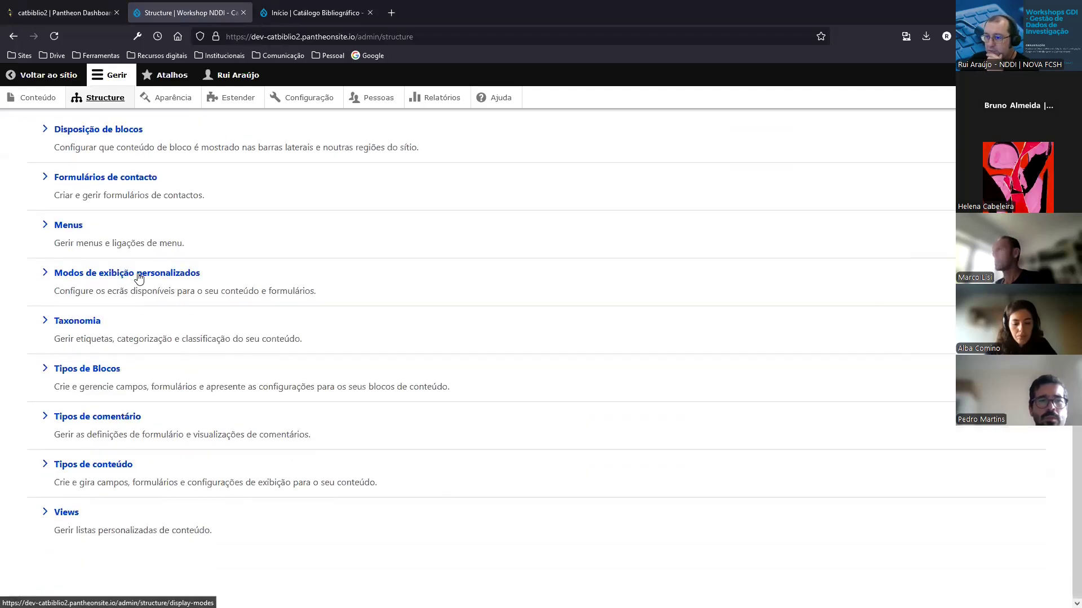
click(110, 469)
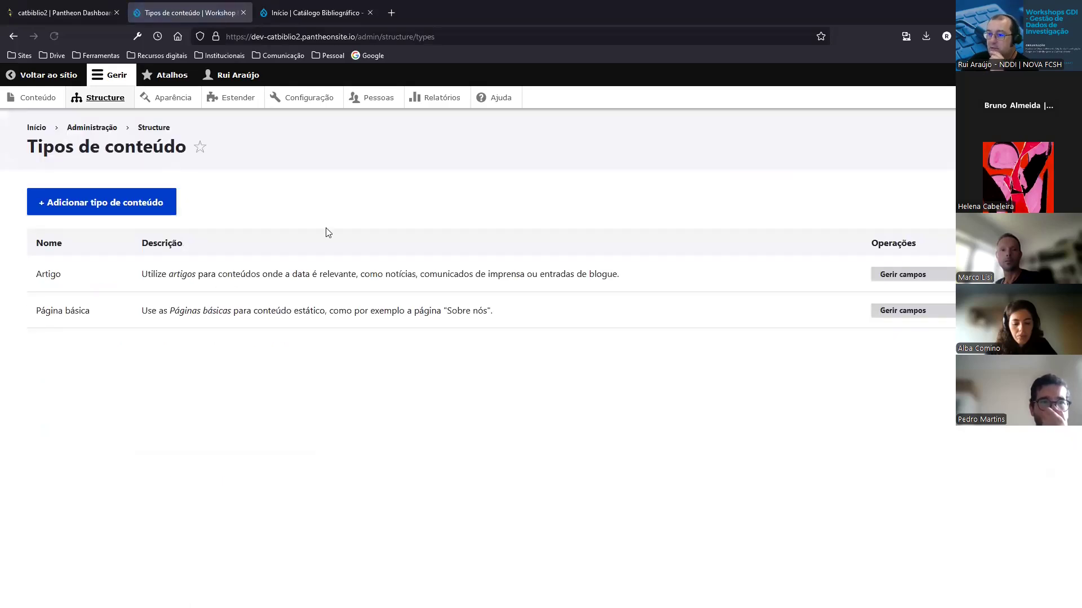
click(107, 203)
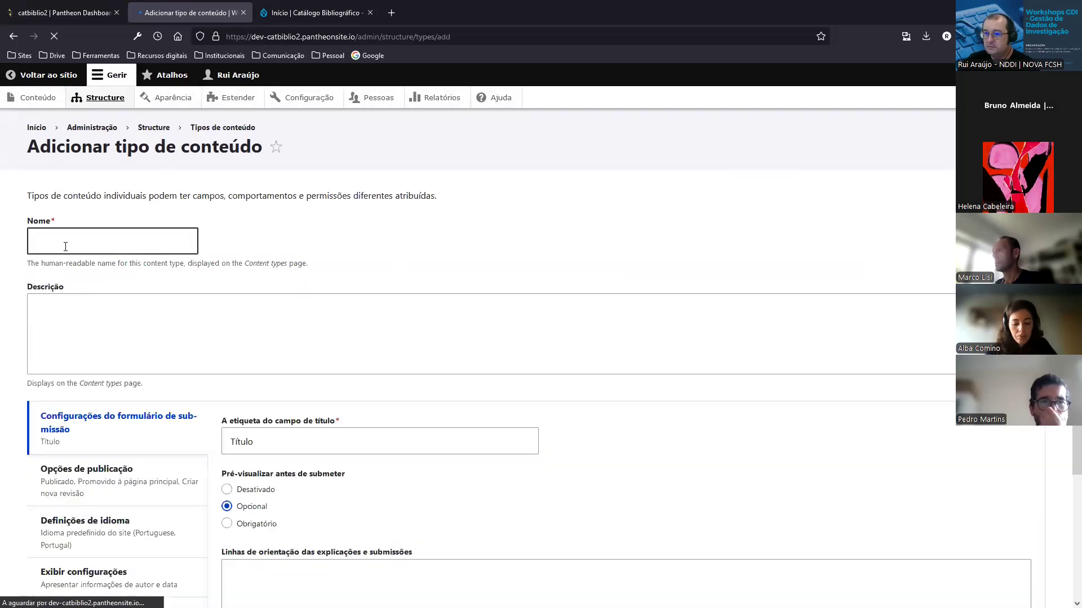
Name the content type 'Livros' with description 'Tipo de conteúdo Livros'
click(81, 246)
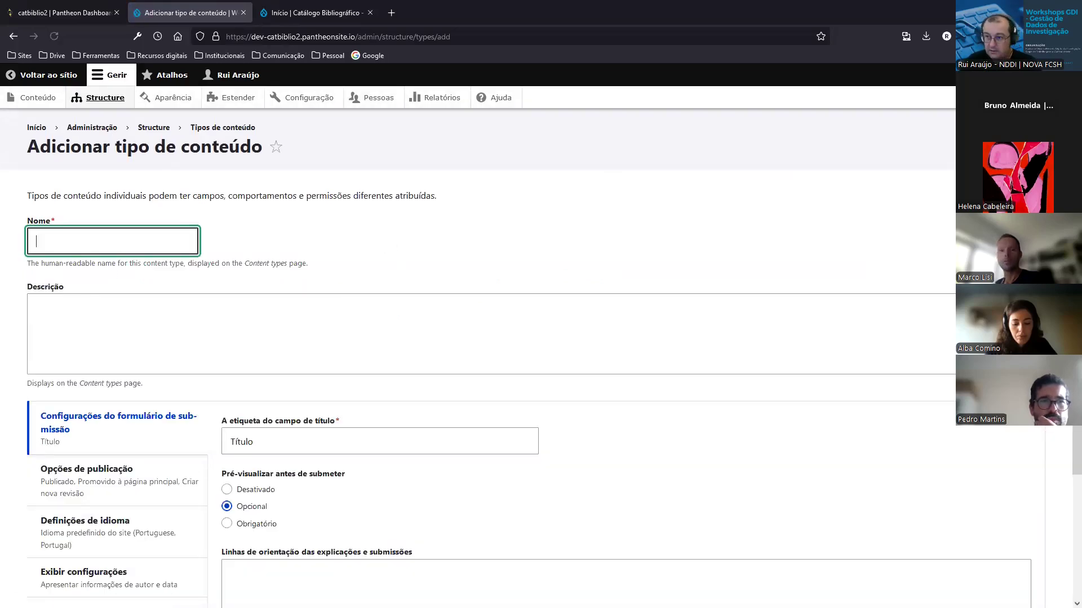
text(Livros)
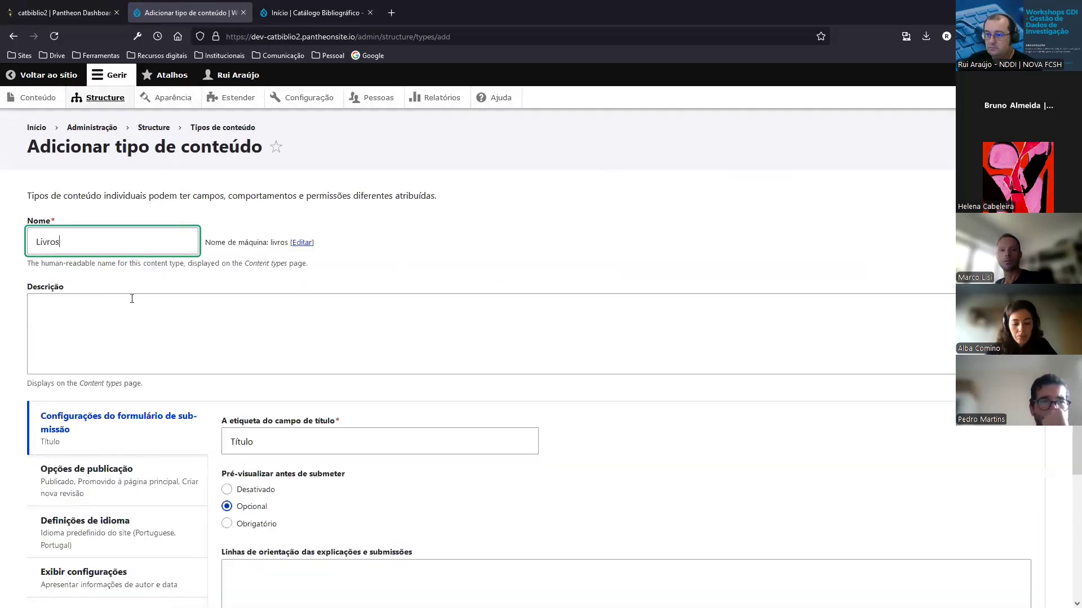
click(99, 320)
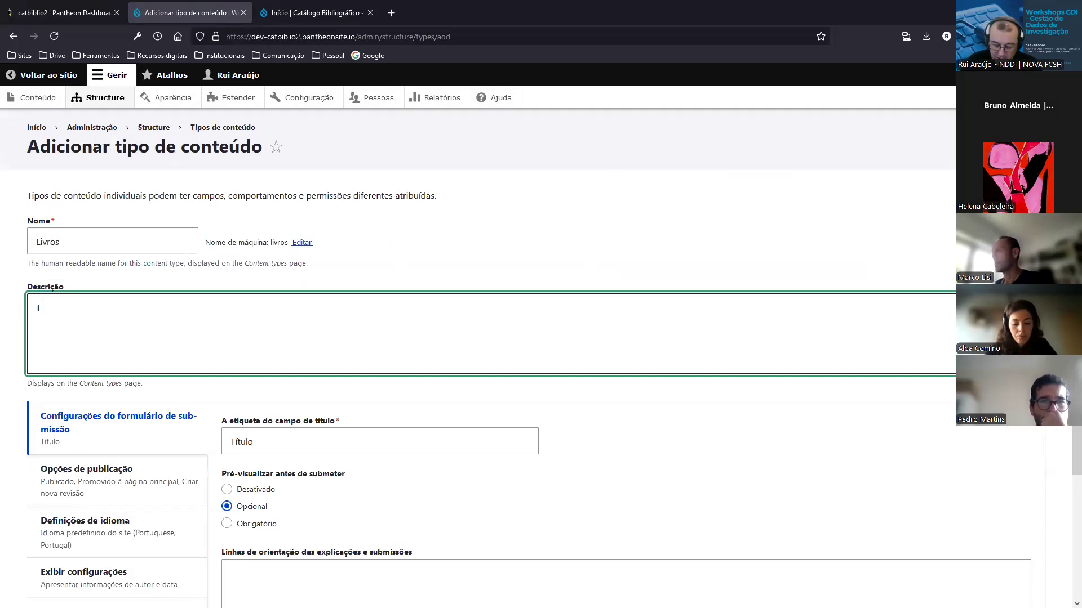
text(Tipo de conteúdo Livros)
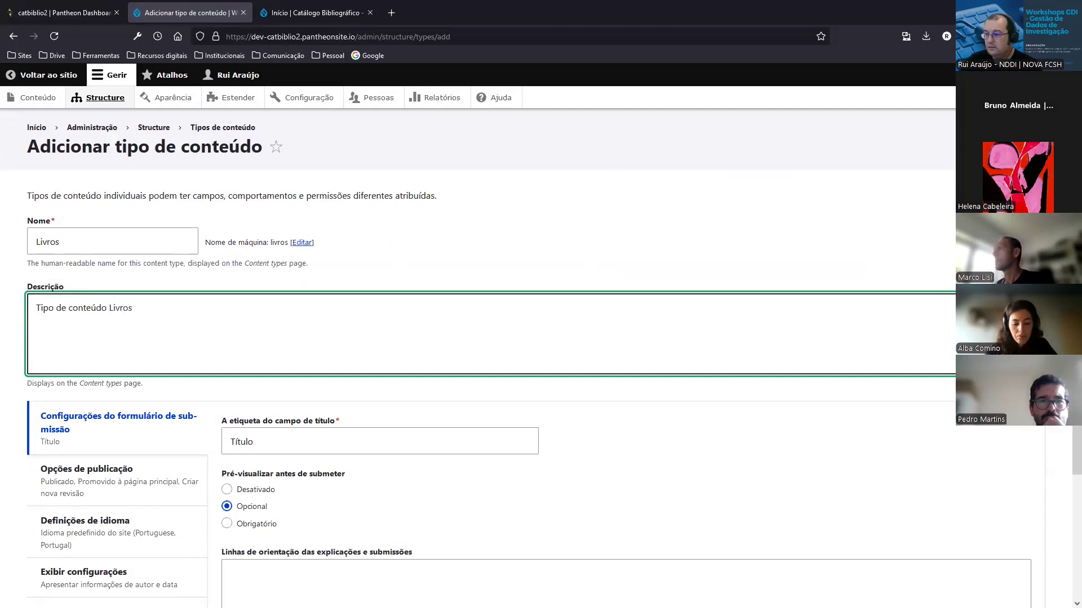
Untick Promovido à página principal and save with Guardar e gerir campos
scroll(115, 321, down, 3)
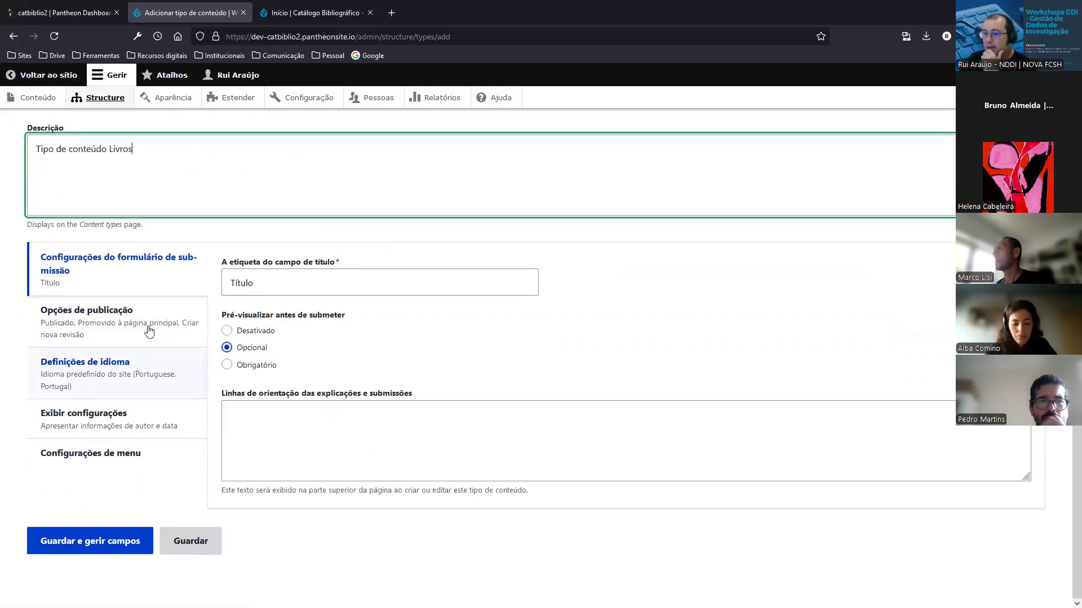
click(107, 333)
click(229, 341)
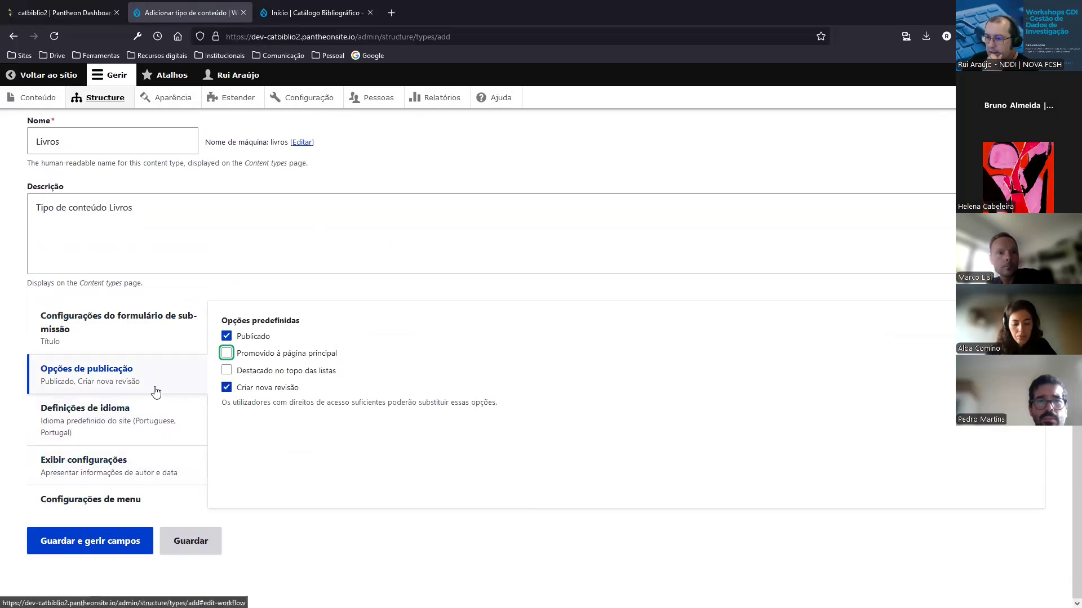
click(121, 339)
scroll(302, 344, down, 1)
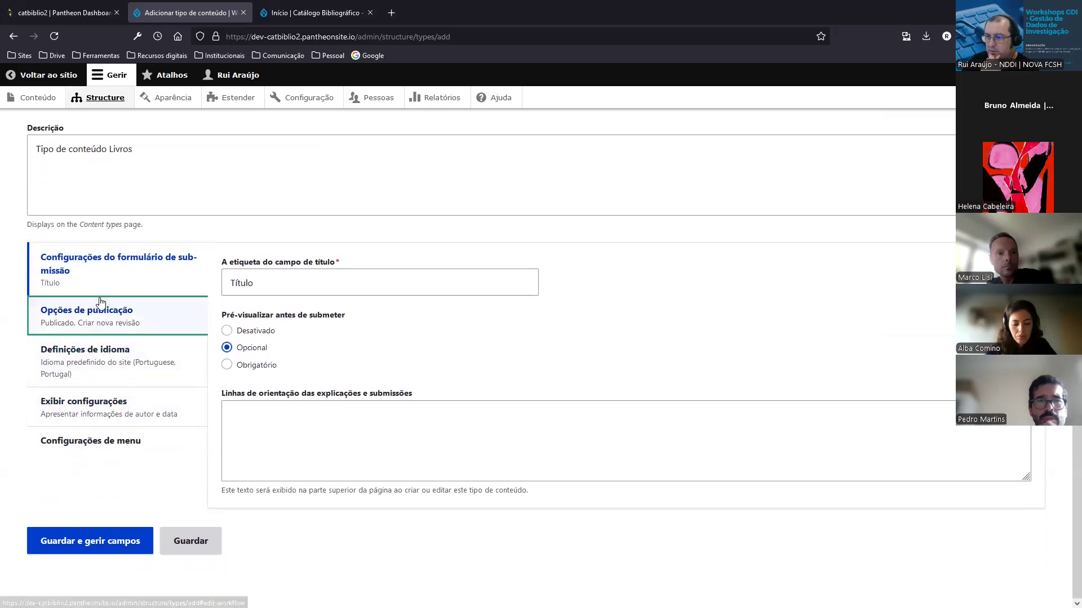
click(97, 315)
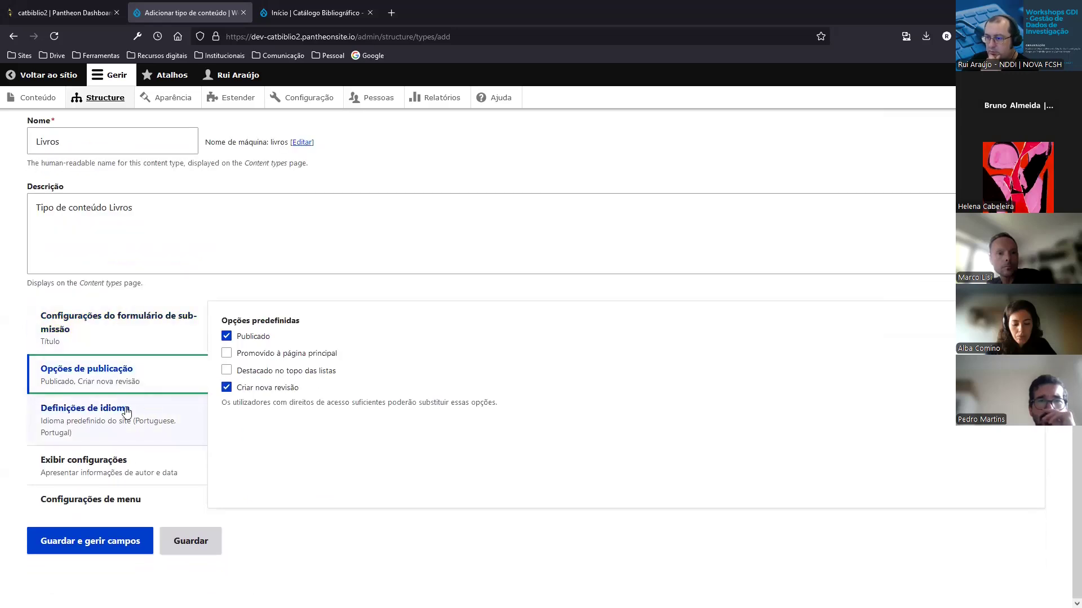
click(133, 469)
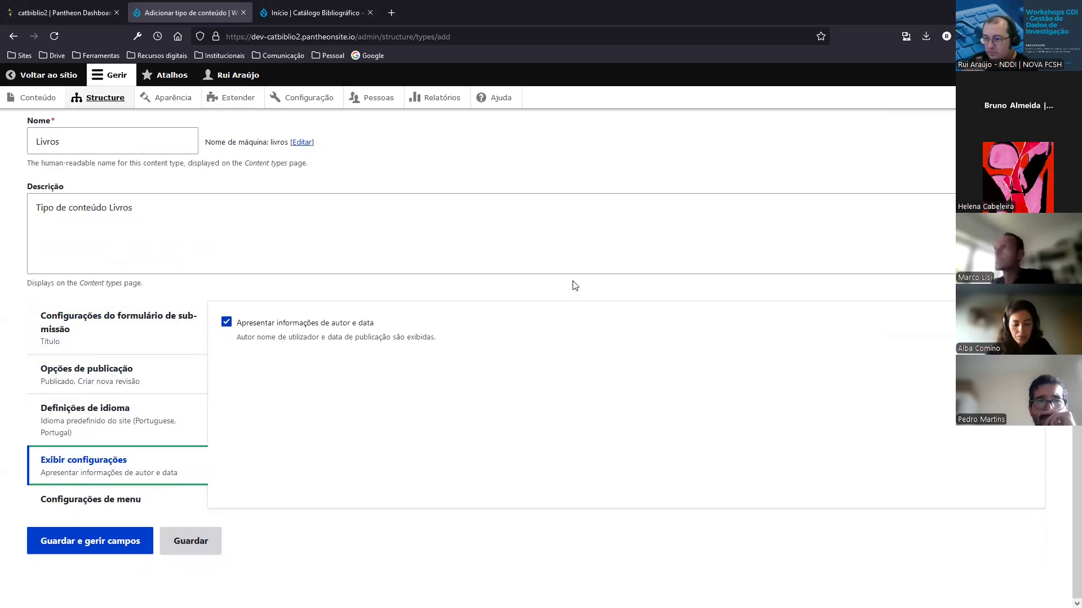
click(145, 413)
click(136, 375)
click(132, 345)
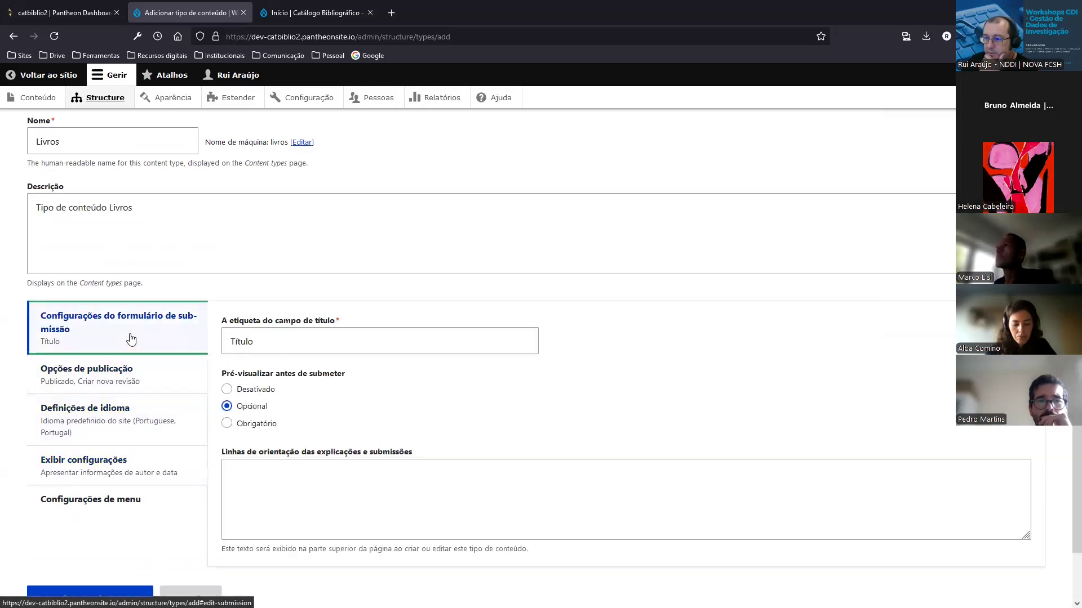
scroll(281, 349, down, 1)
scroll(359, 358, up, 2)
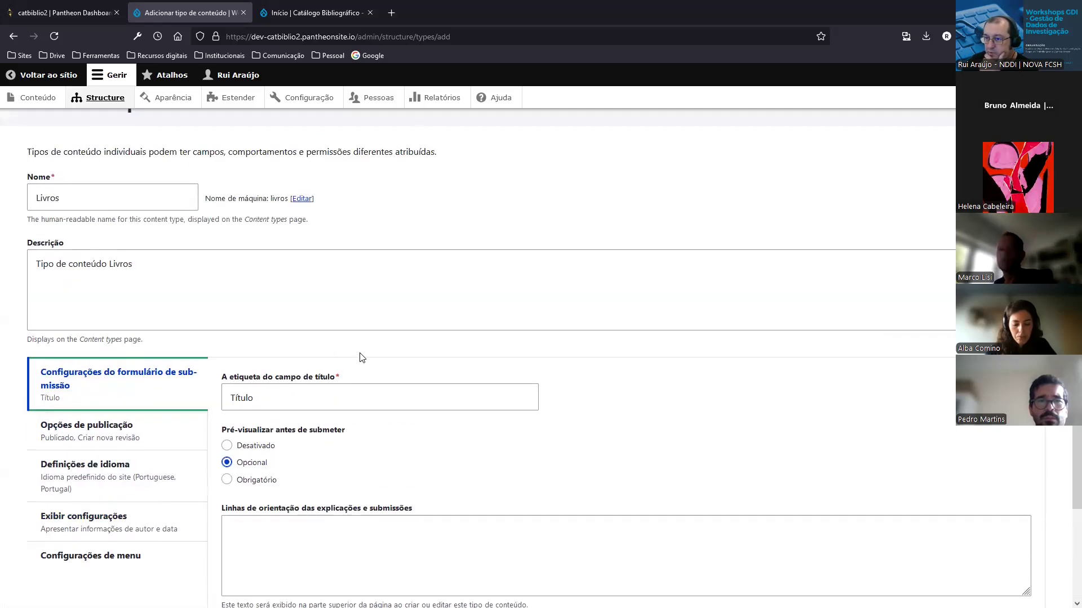
scroll(225, 423, down, 2)
click(109, 539)
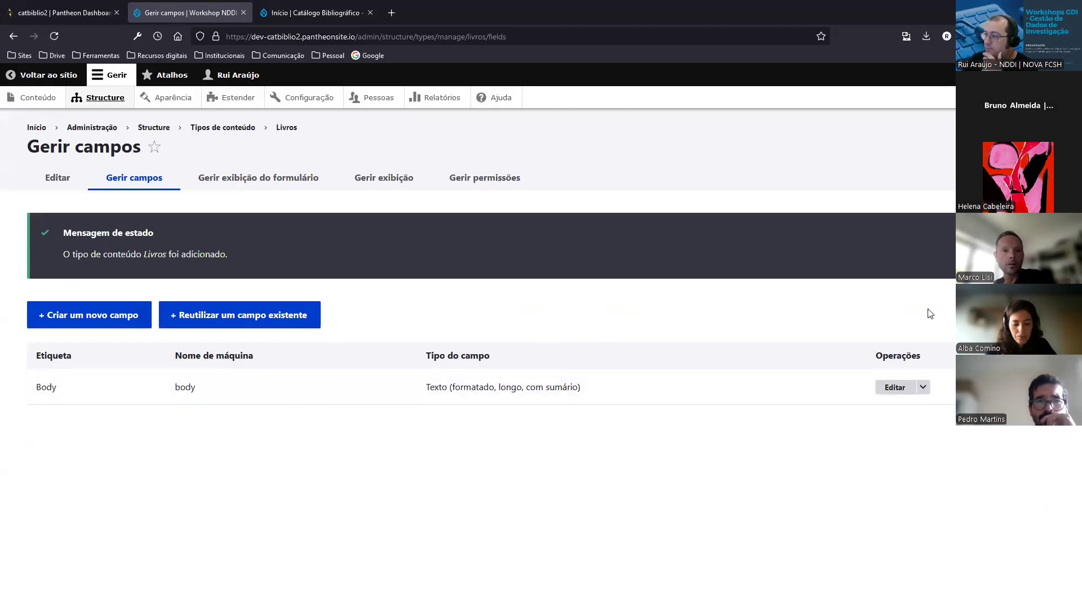
Delete the Body field from the Livros content type
click(924, 387)
click(895, 403)
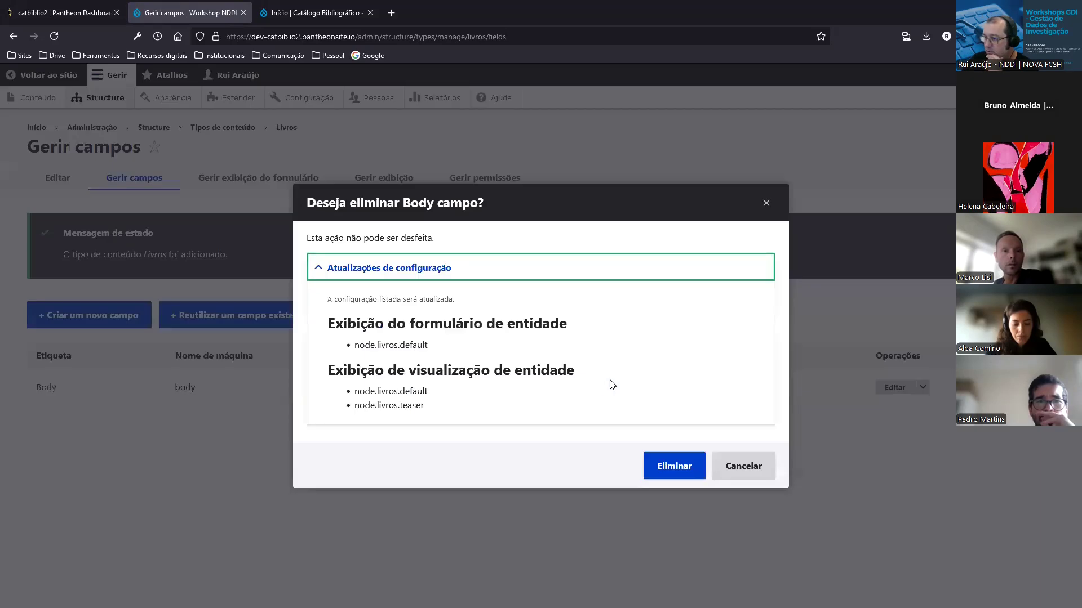
click(679, 471)
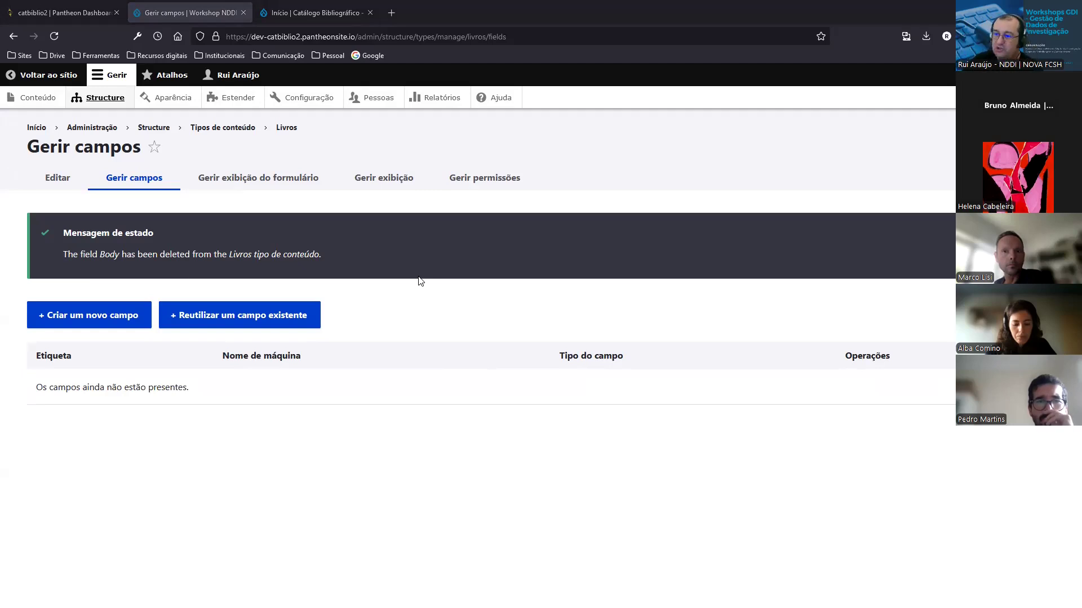
click(112, 320)
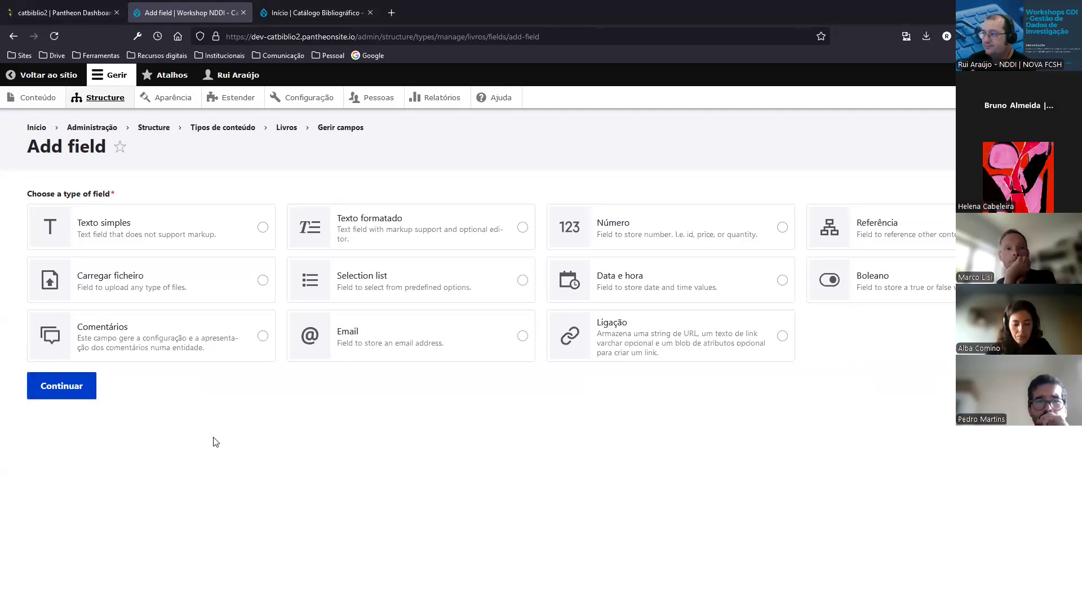
Go to Structure > Tipos de conteúdo and begin adding a new content type
click(56, 76)
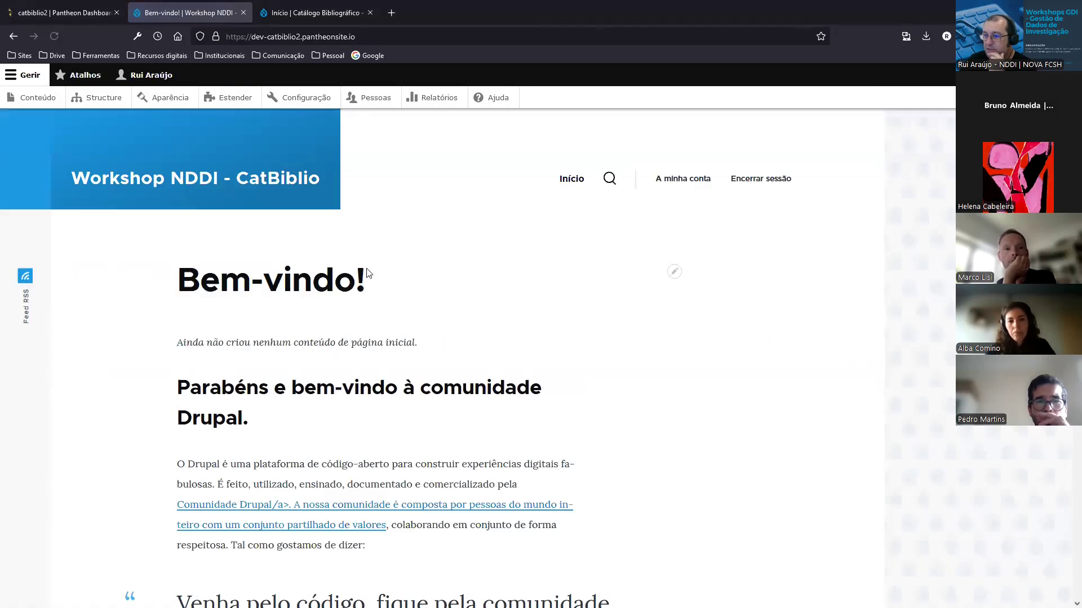
click(43, 102)
click(112, 106)
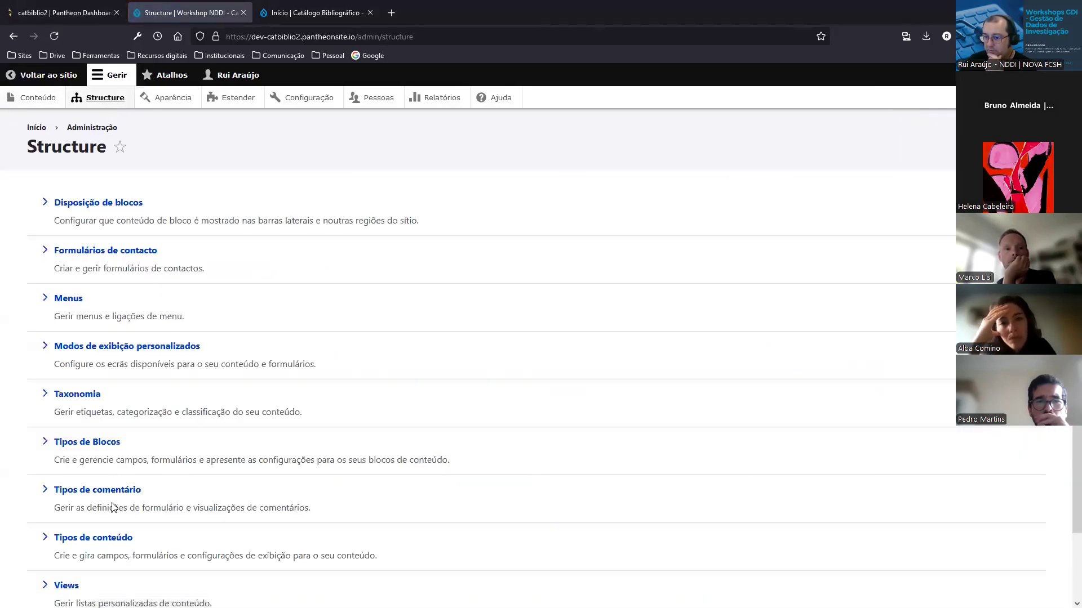
click(106, 537)
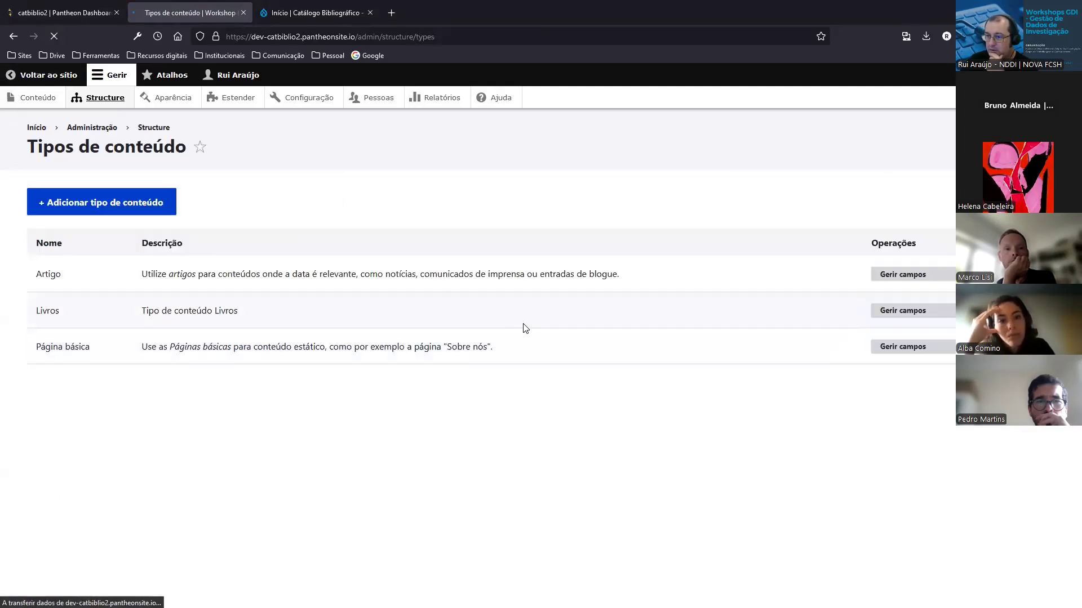
click(96, 205)
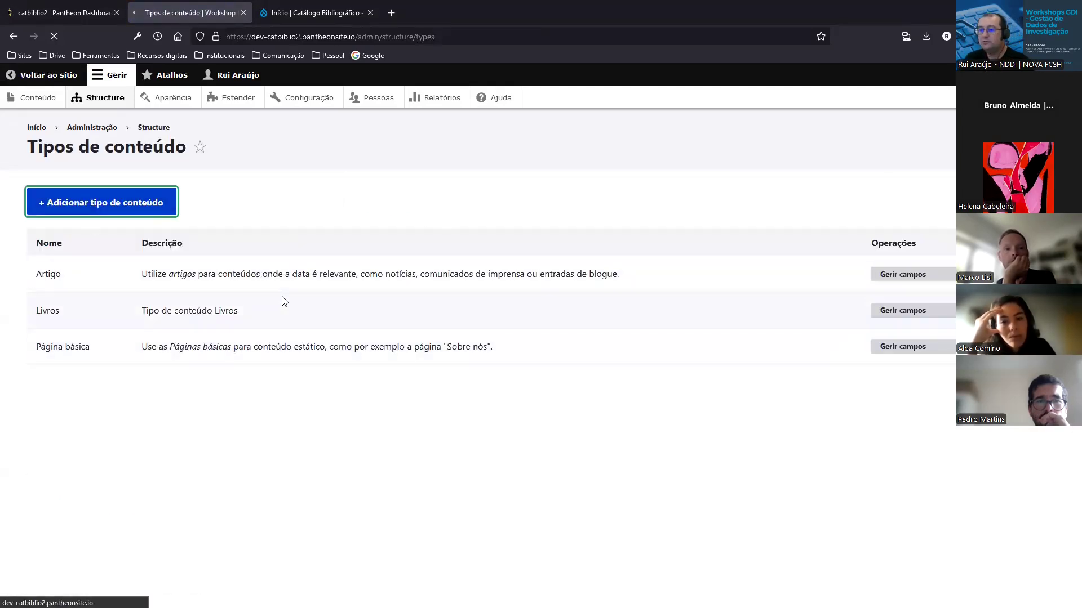
Name the new content type Autores with the description 'Tipo'
click(61, 243)
text(Autores)
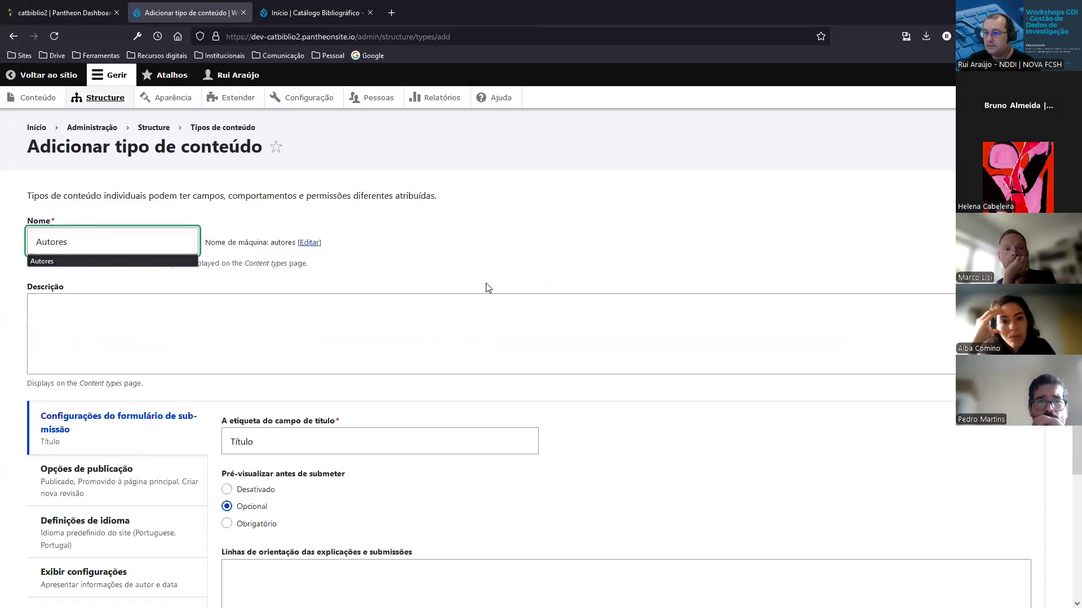
click(51, 322)
text(Tipo de conteúdo Autores)
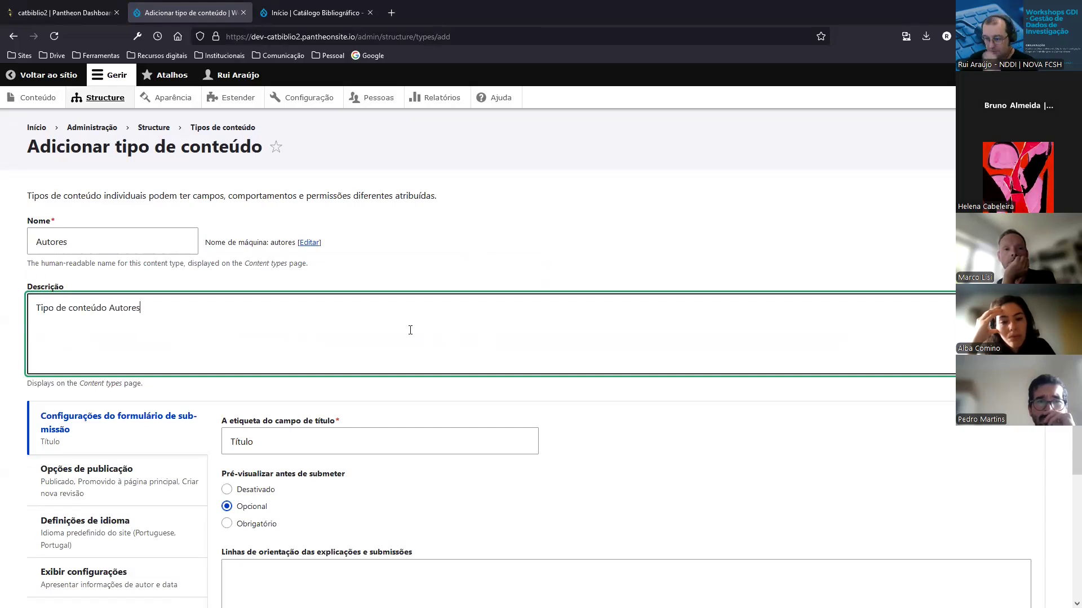
Stop Autores from being promoted to the front page and save it
scroll(410, 331, down, 4)
click(176, 341)
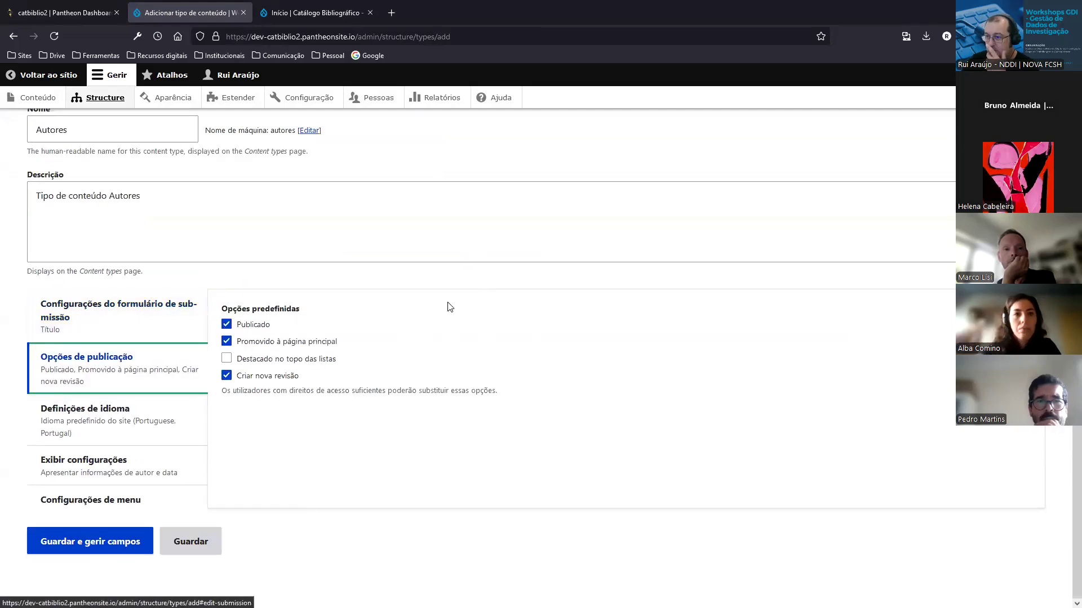
click(226, 324)
click(226, 324)
click(228, 342)
click(226, 342)
click(227, 387)
click(227, 387)
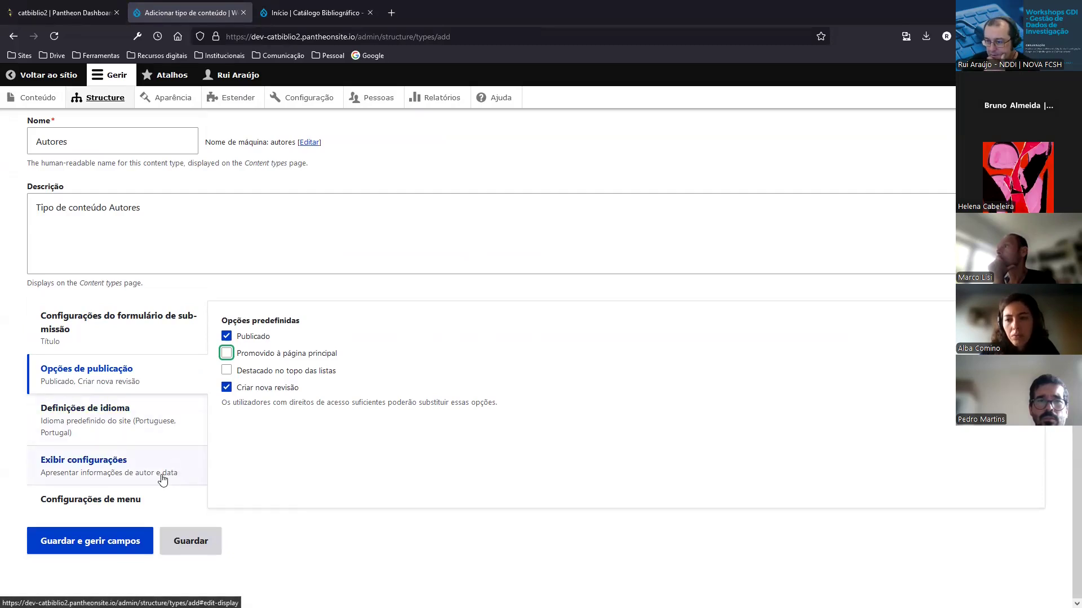
click(137, 541)
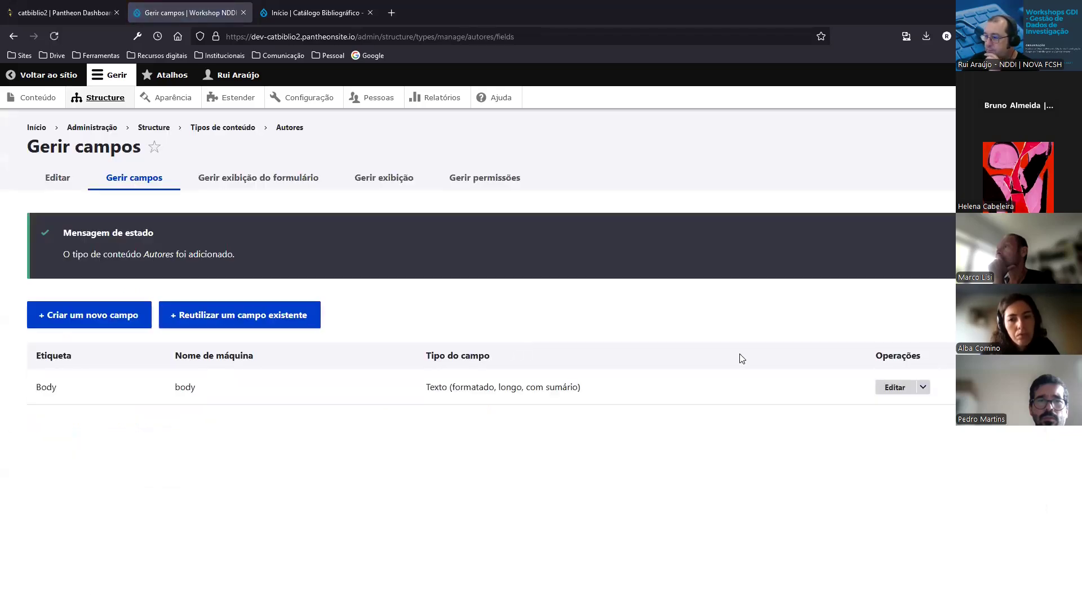
Delete the Autores Body field and go to the Taxonomia page
click(923, 387)
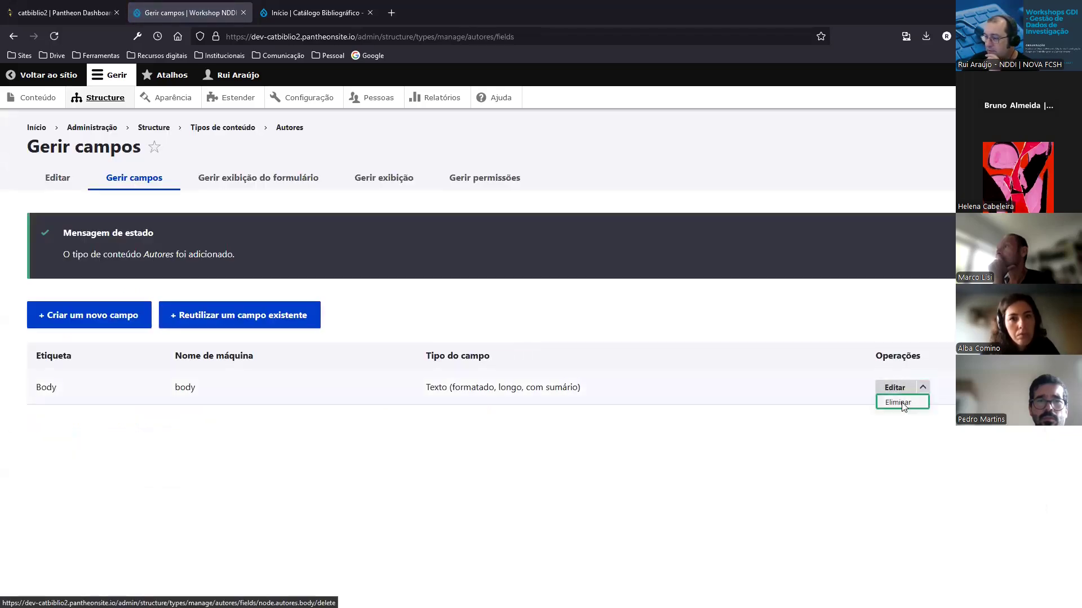
click(898, 402)
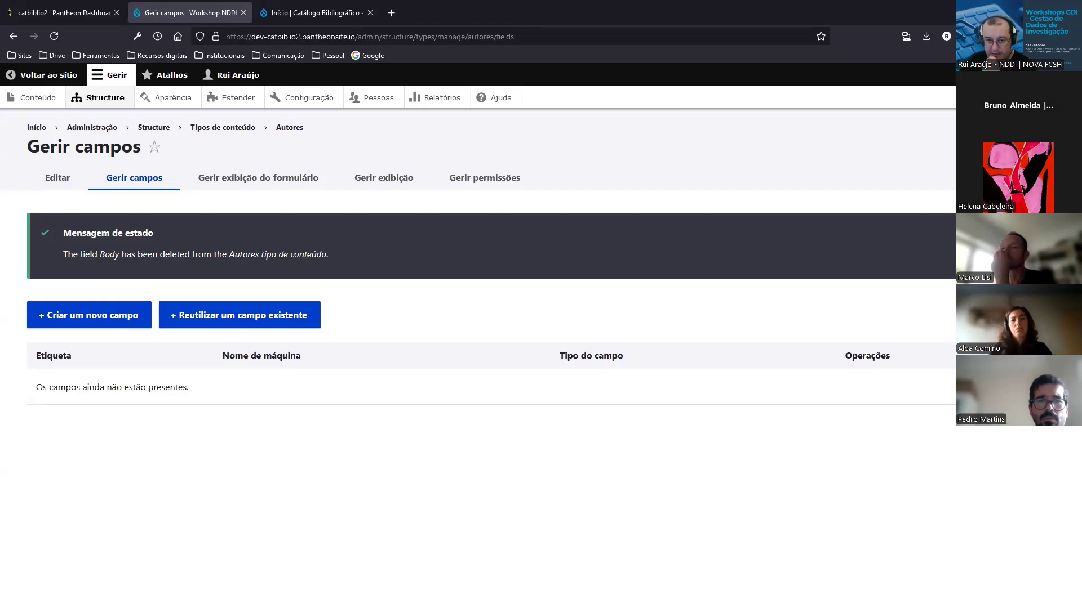
click(112, 103)
scroll(338, 254, down, 2)
click(79, 321)
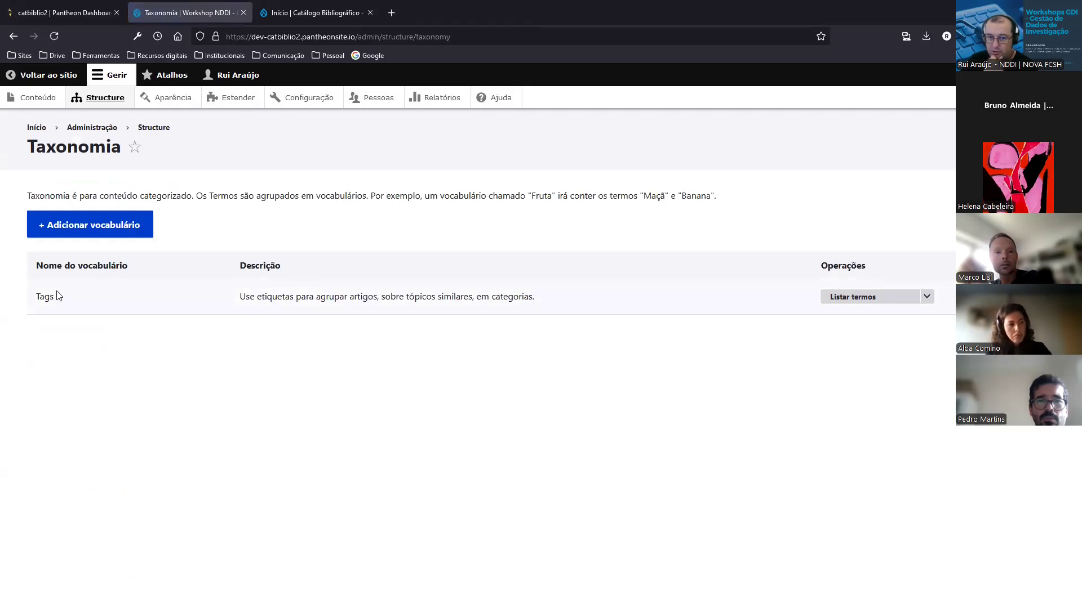
Save a vocabulary named Data described 'Informação sobre o ano de publicação', then return to the list
click(100, 226)
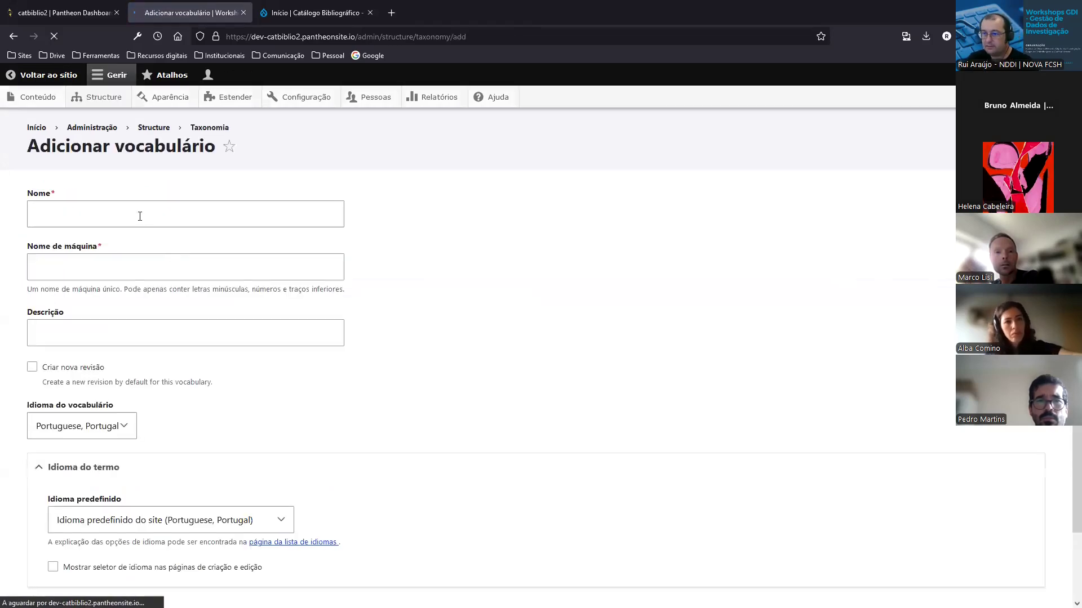
click(140, 216)
text(D)
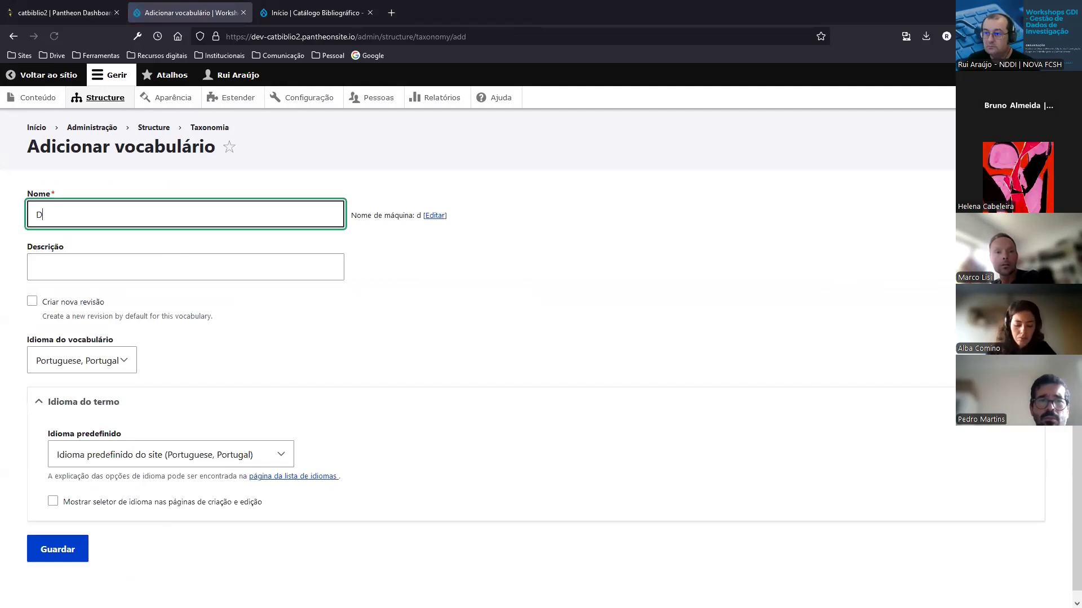
text(ata)
click(144, 276)
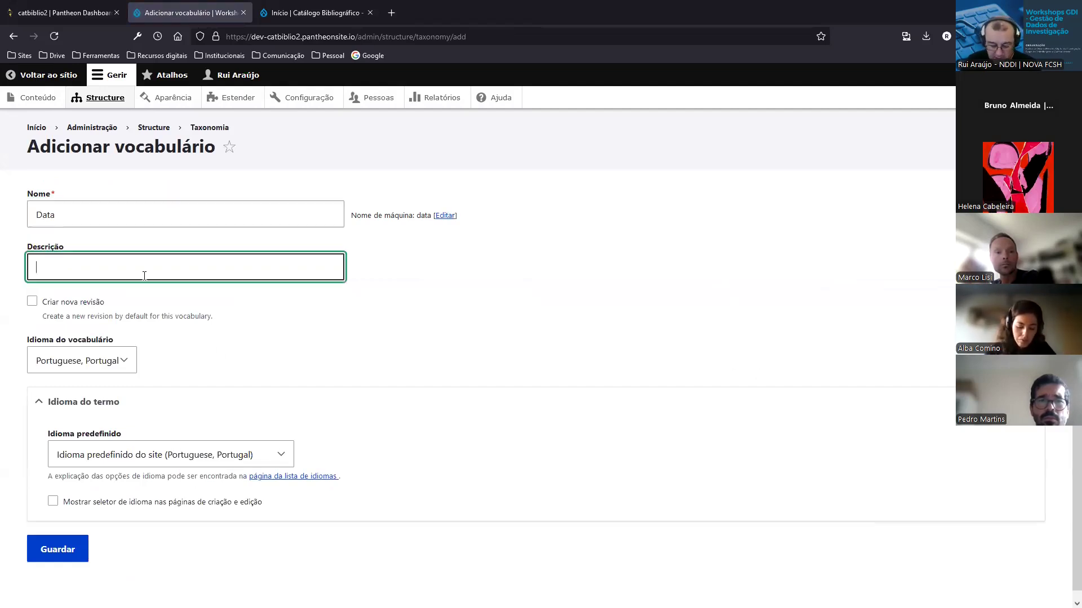
text(I)
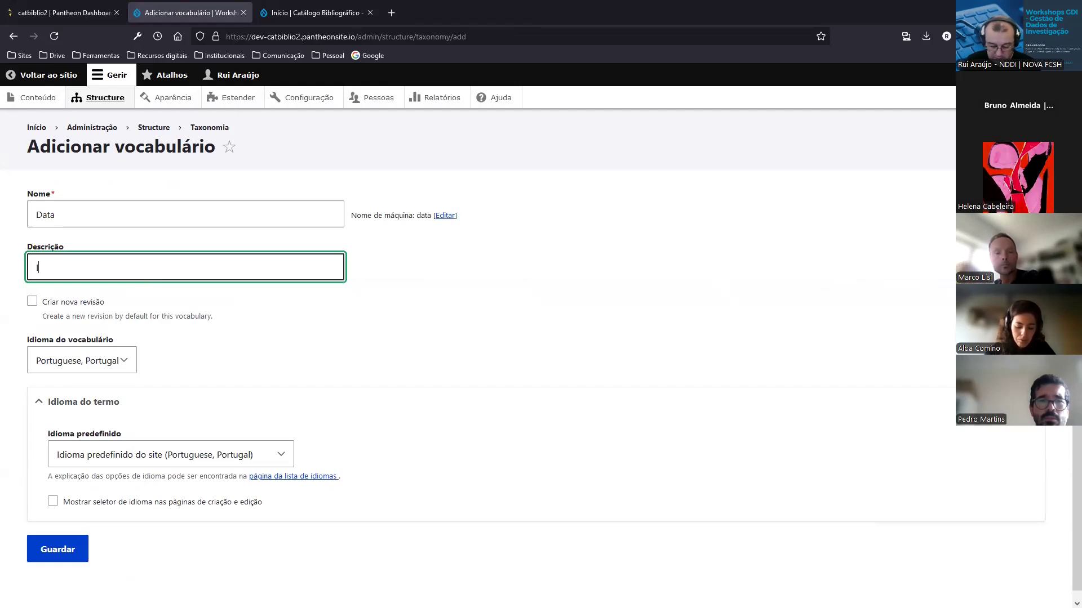
text(nformação so)
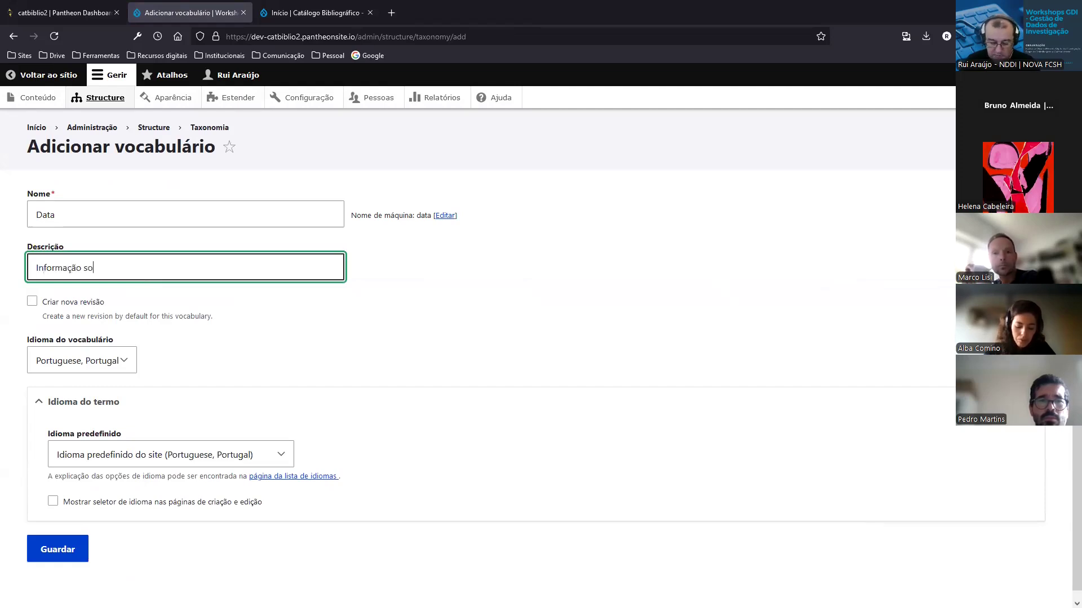
text(bre o ano de publicação)
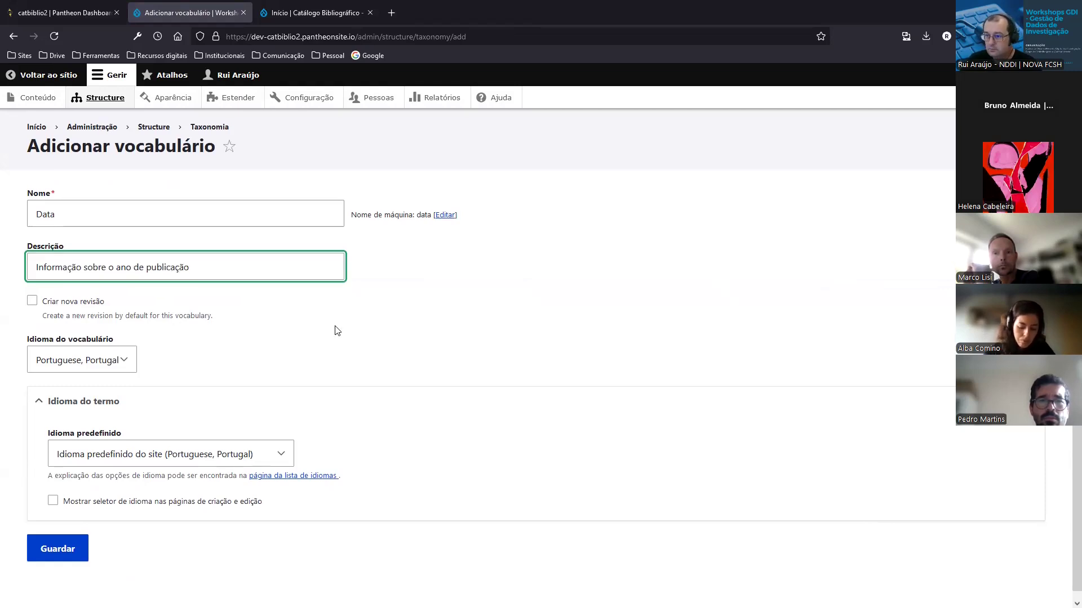
scroll(321, 305, down, 1)
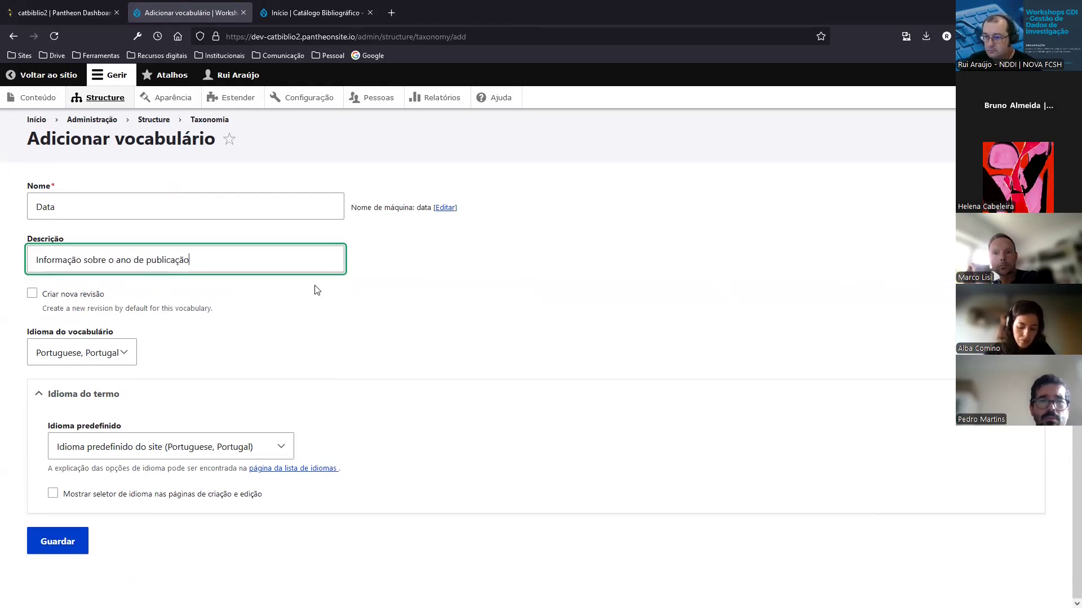
click(66, 543)
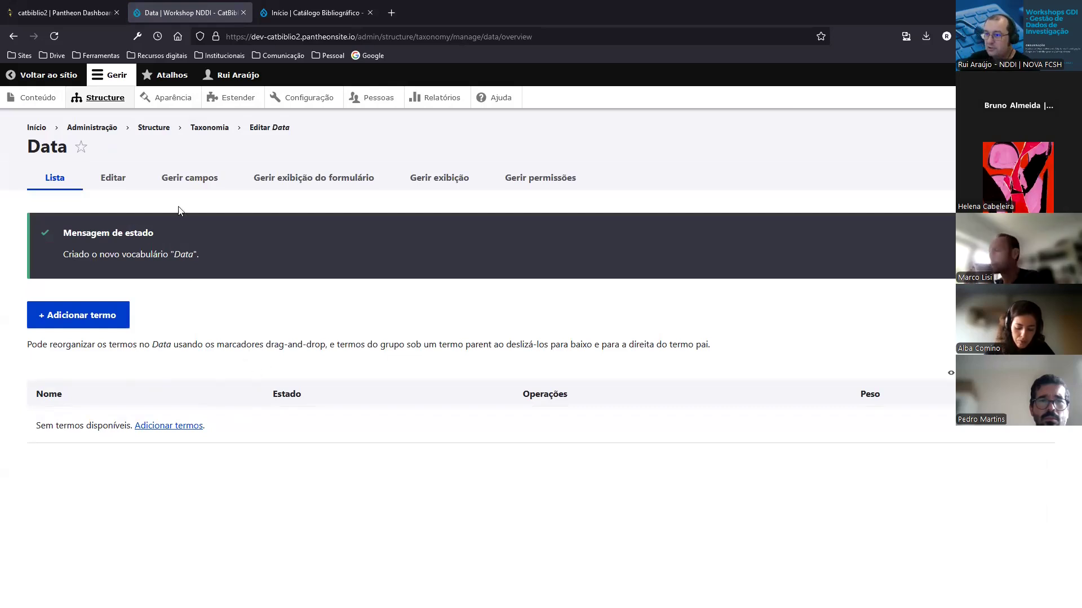
click(217, 136)
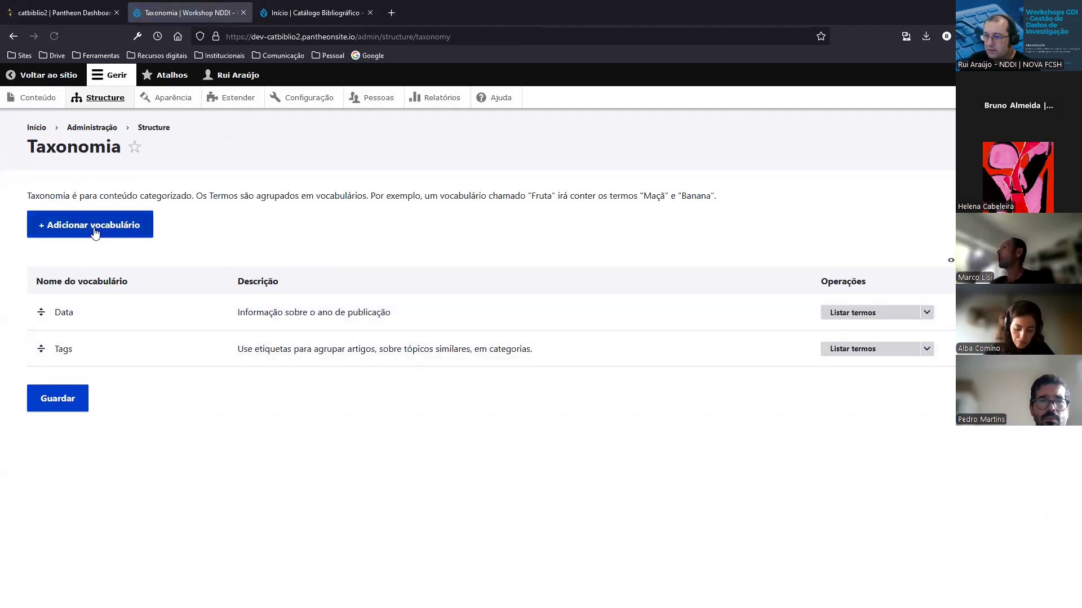
Create a Géneros literários vocabulary and return to the vocabulary list
click(96, 233)
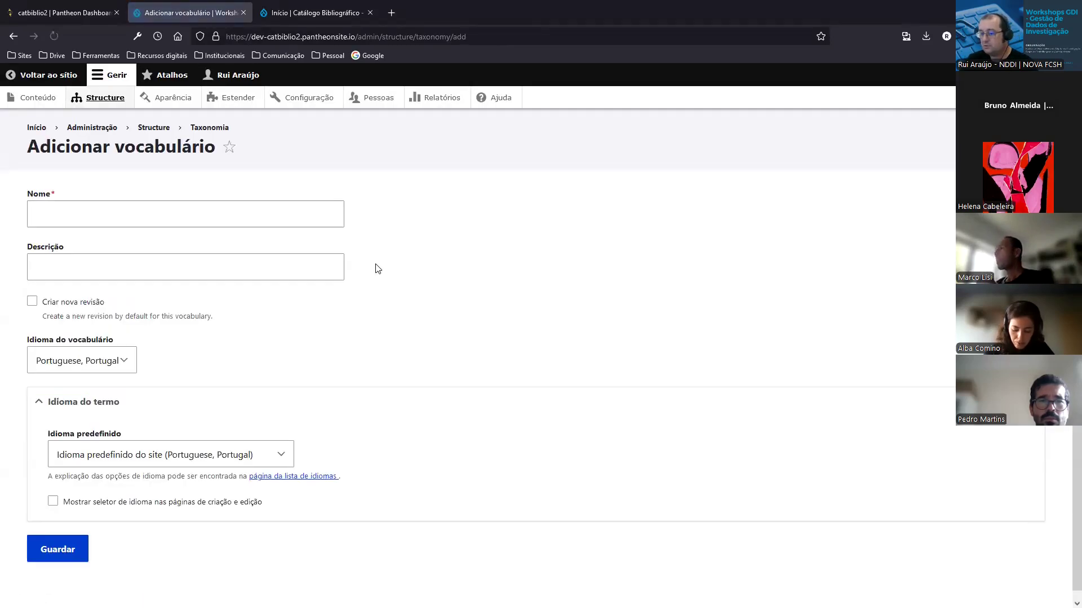
click(58, 205)
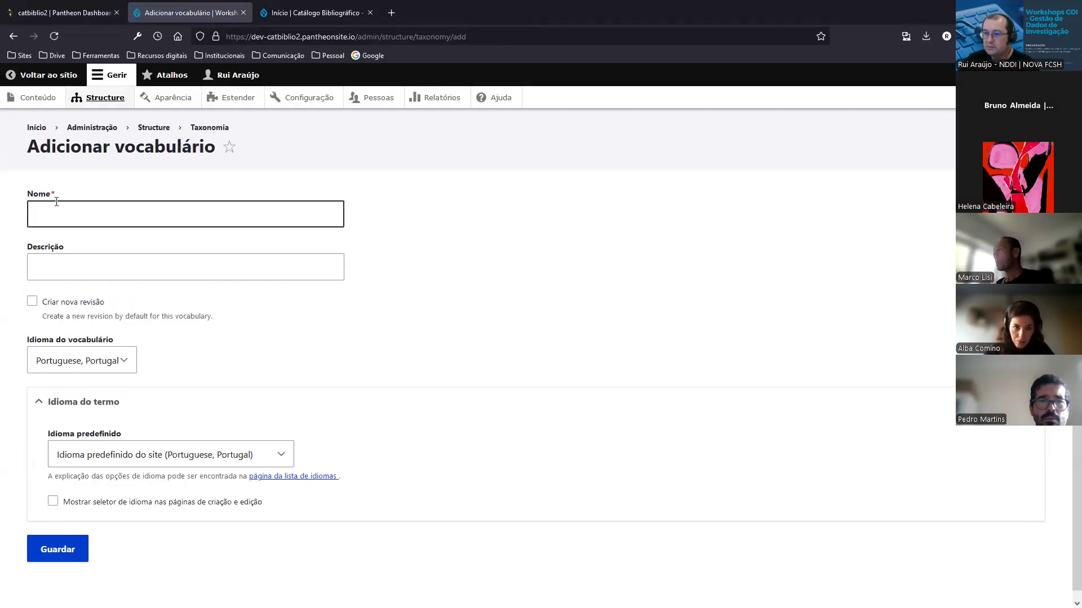
text(G)
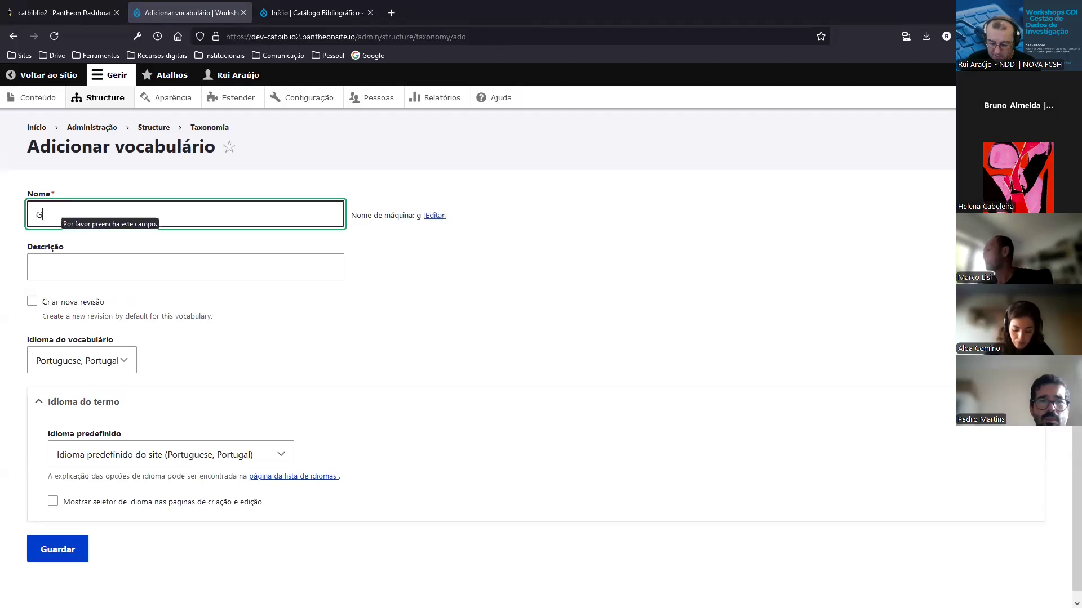
text(énero)
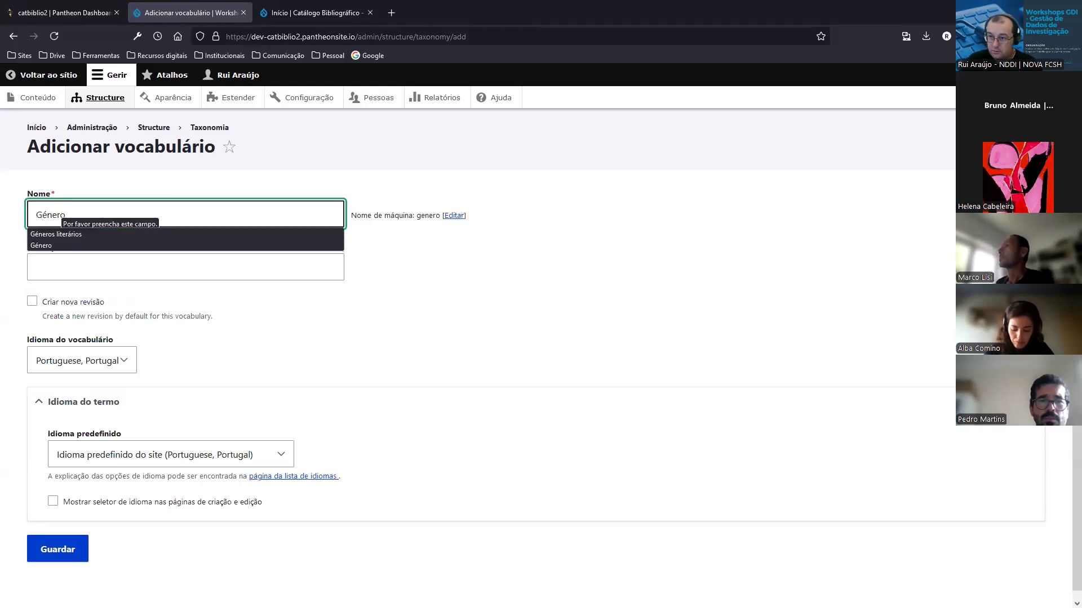
key(Down)
key(Return)
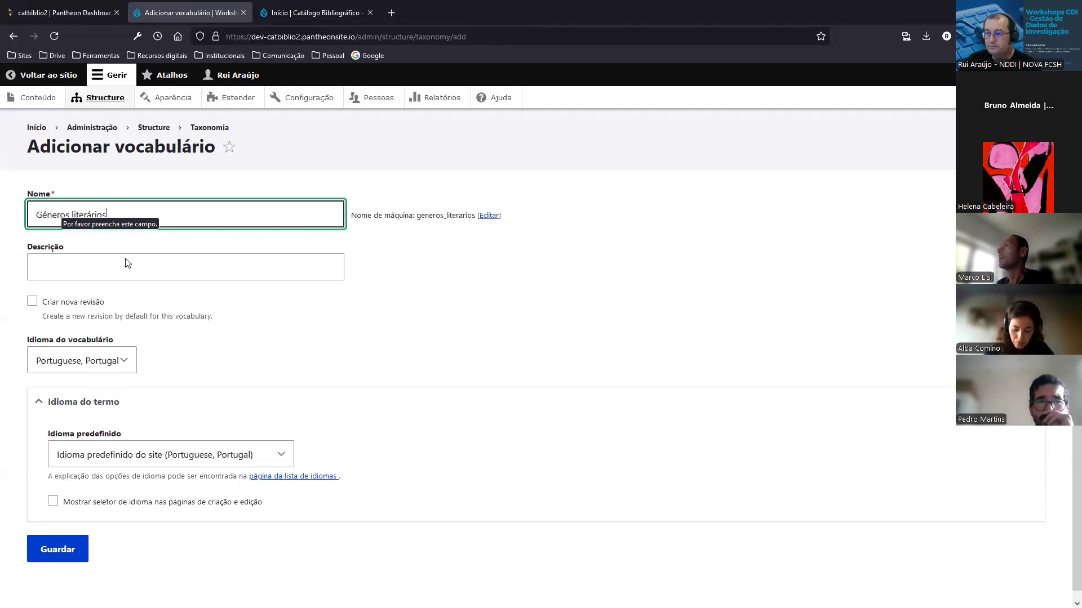
click(54, 548)
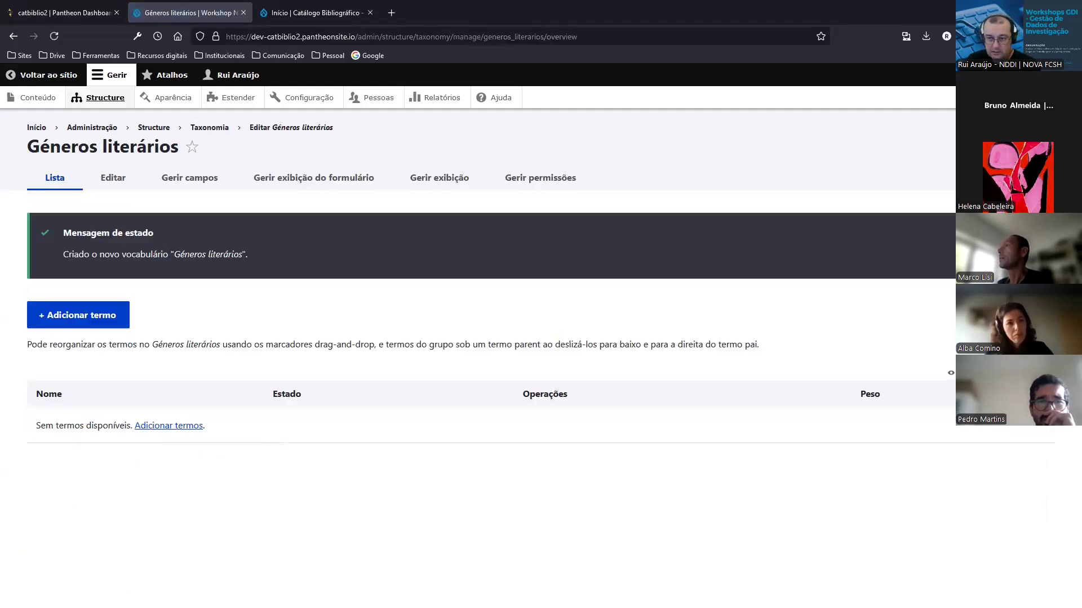
click(121, 321)
click(14, 42)
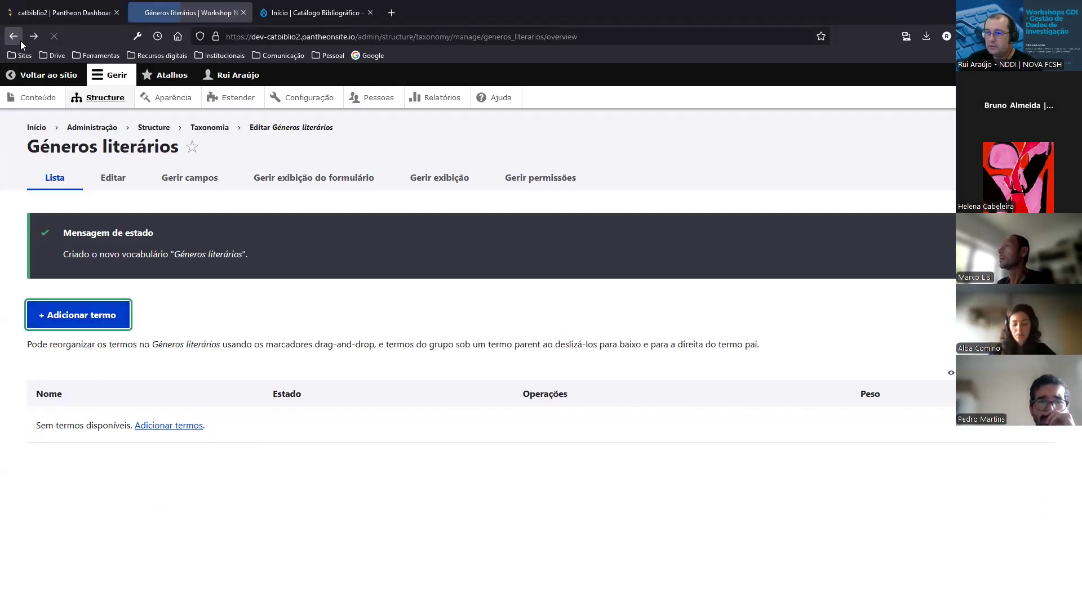
click(210, 128)
Add the Nacionalidade vocabulary described 'Países' and save it
click(111, 226)
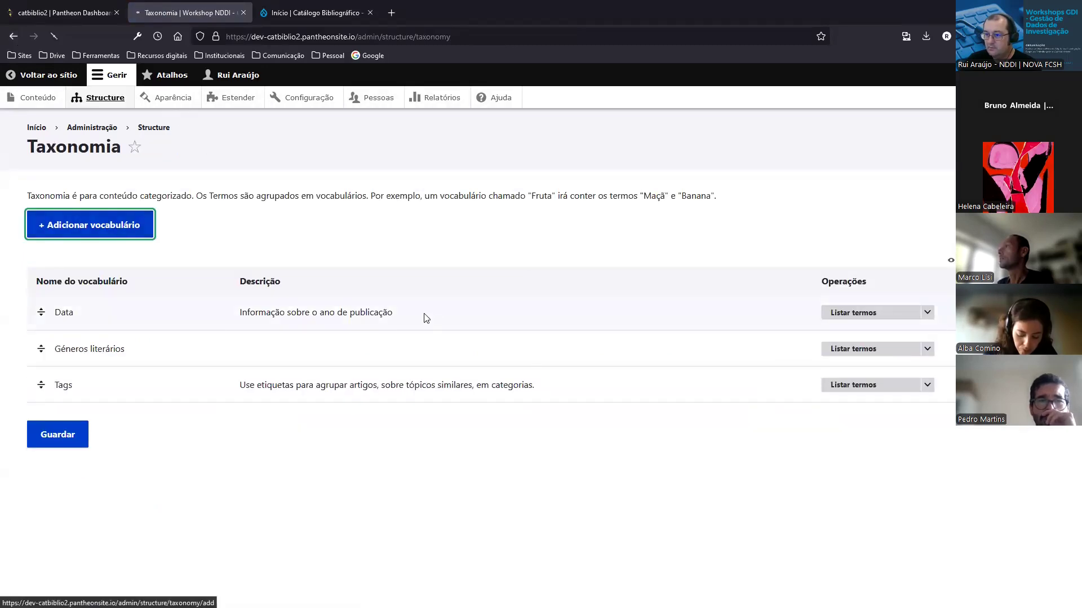
click(100, 214)
text(Nacionalidade)
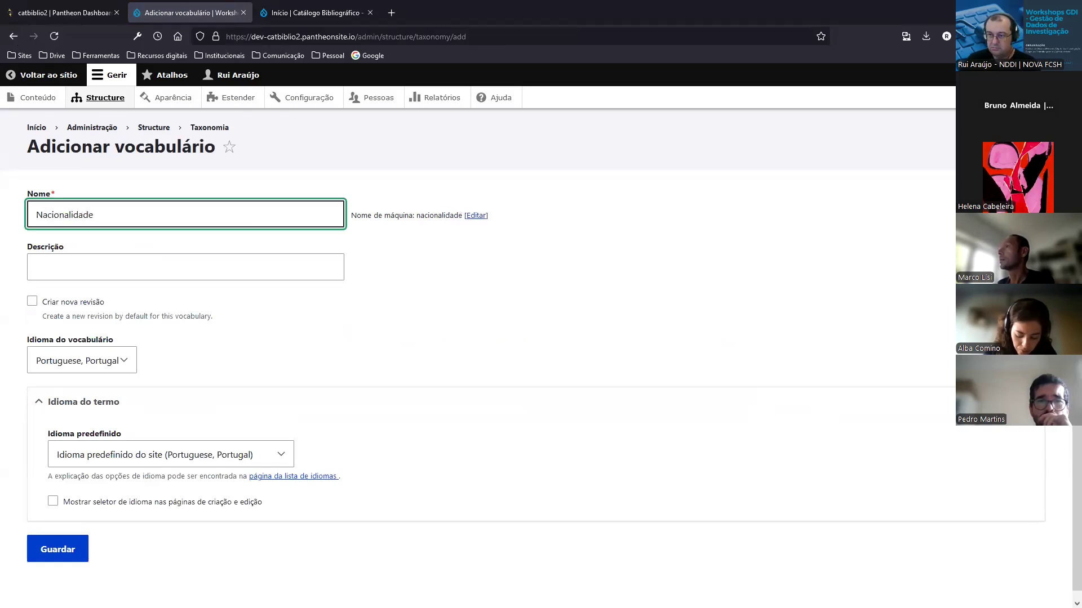
click(93, 269)
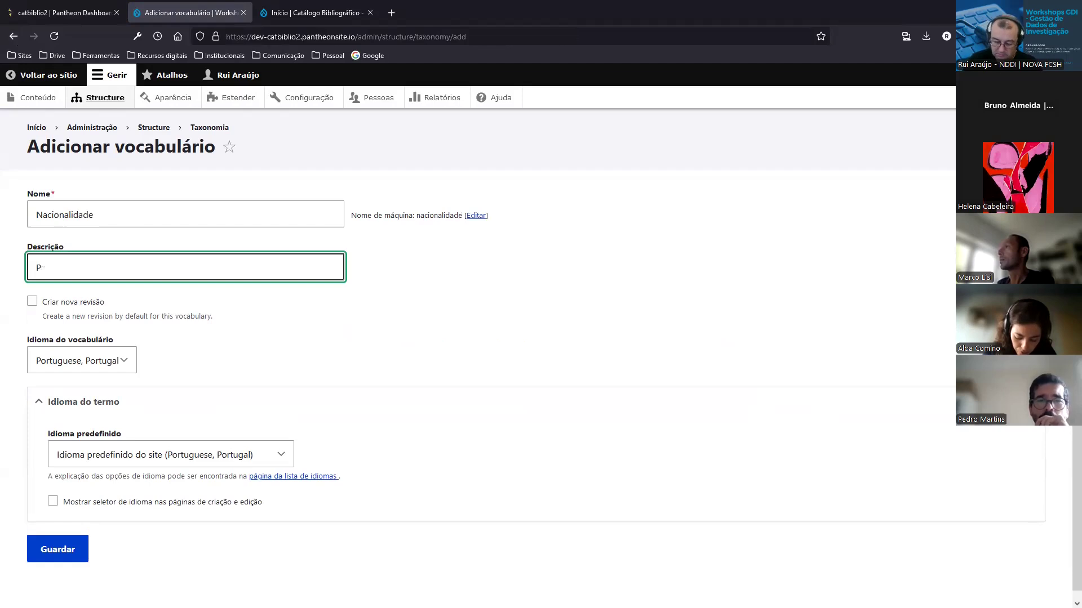
text(Países)
click(434, 299)
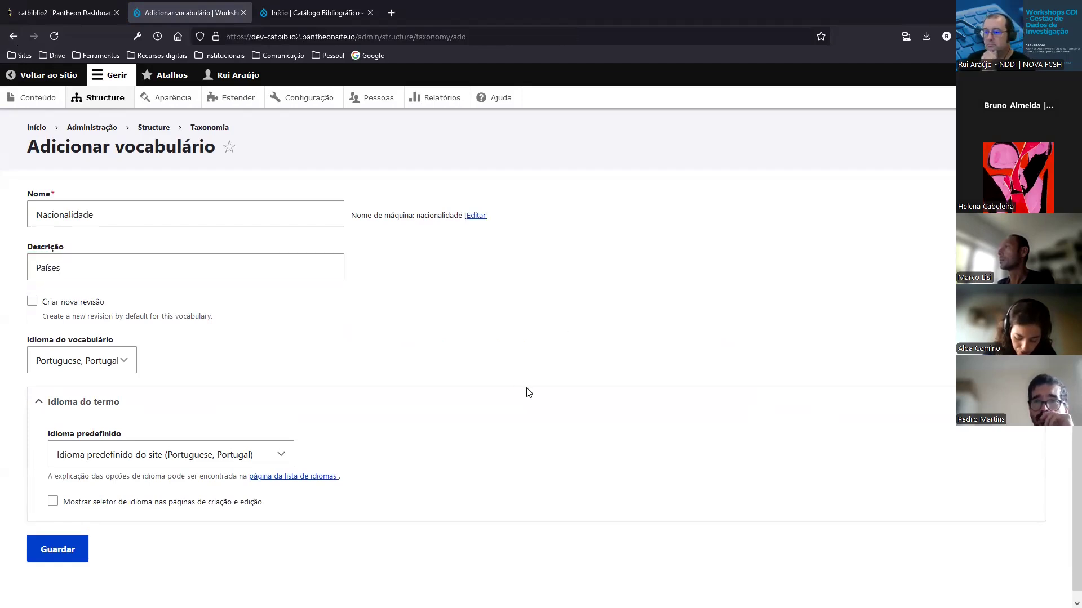
click(76, 552)
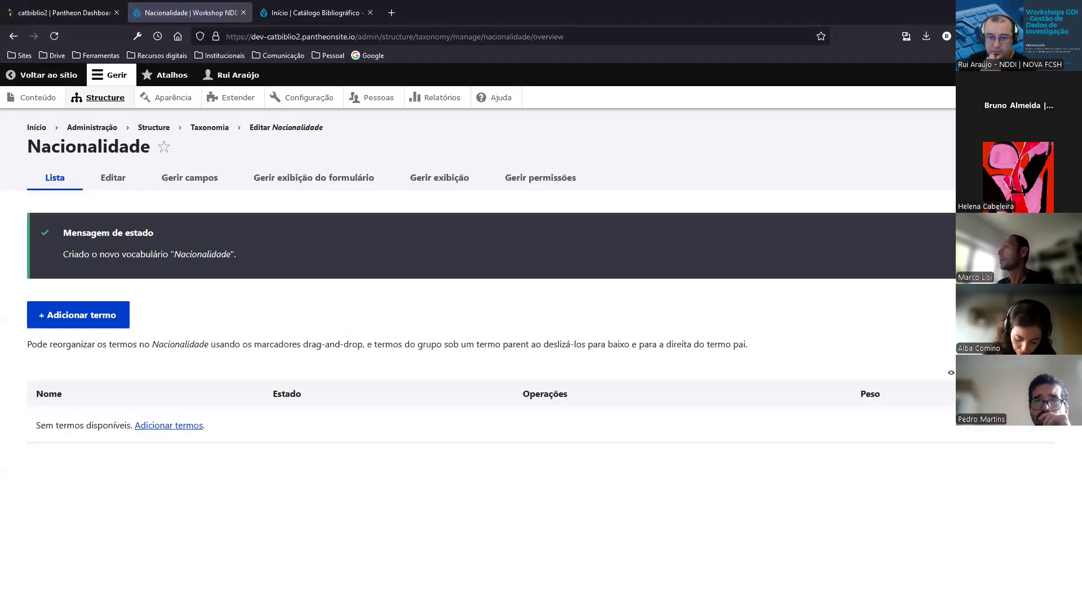
click(101, 98)
Open Gerir campos for Livros and choose Referência as a new field's type
scroll(145, 394, down, 2)
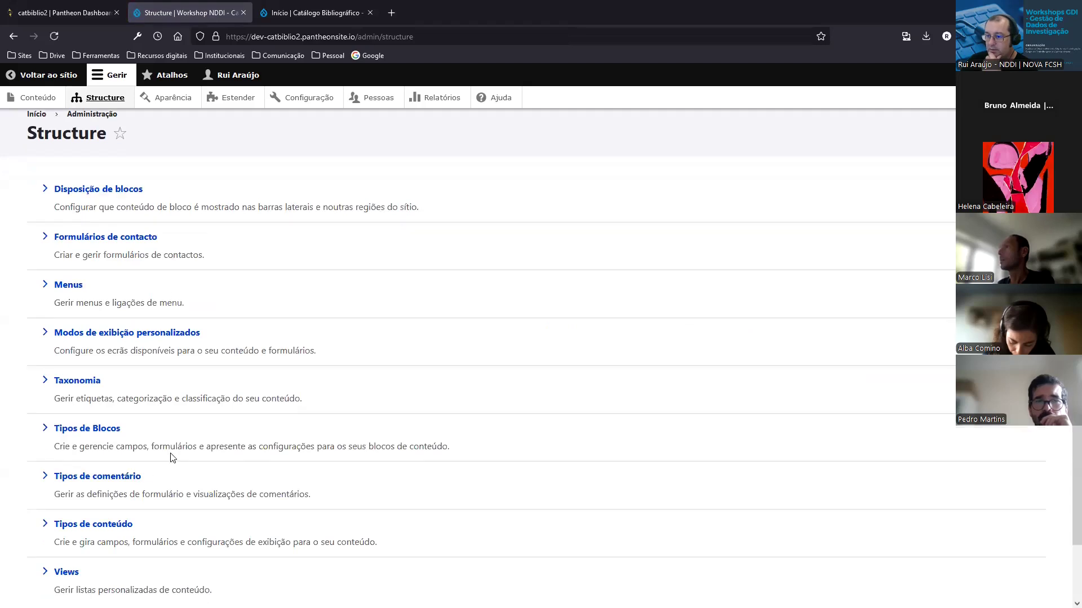
click(110, 467)
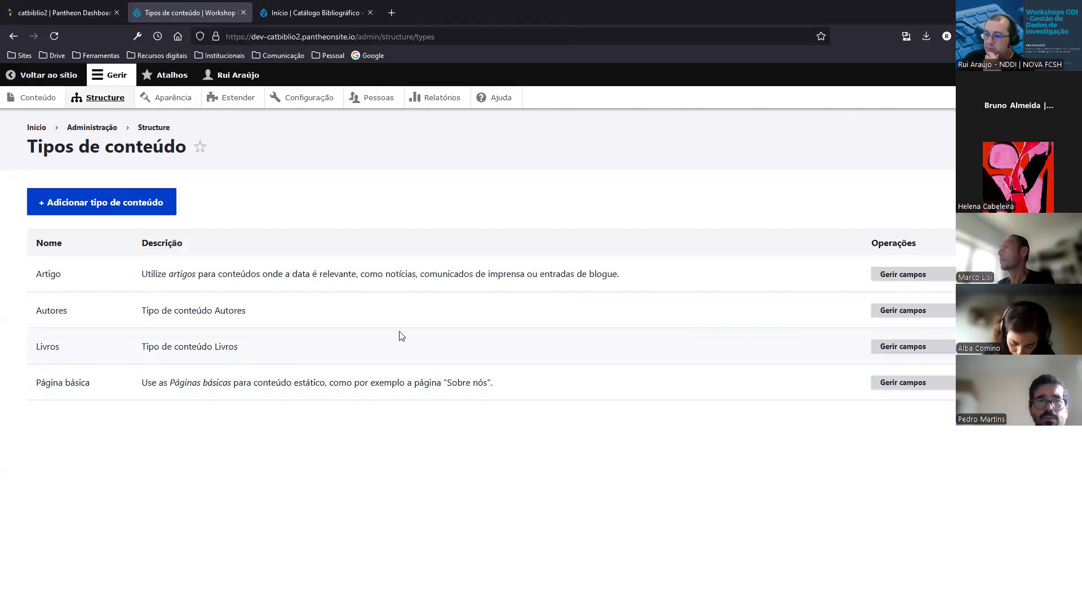
click(889, 354)
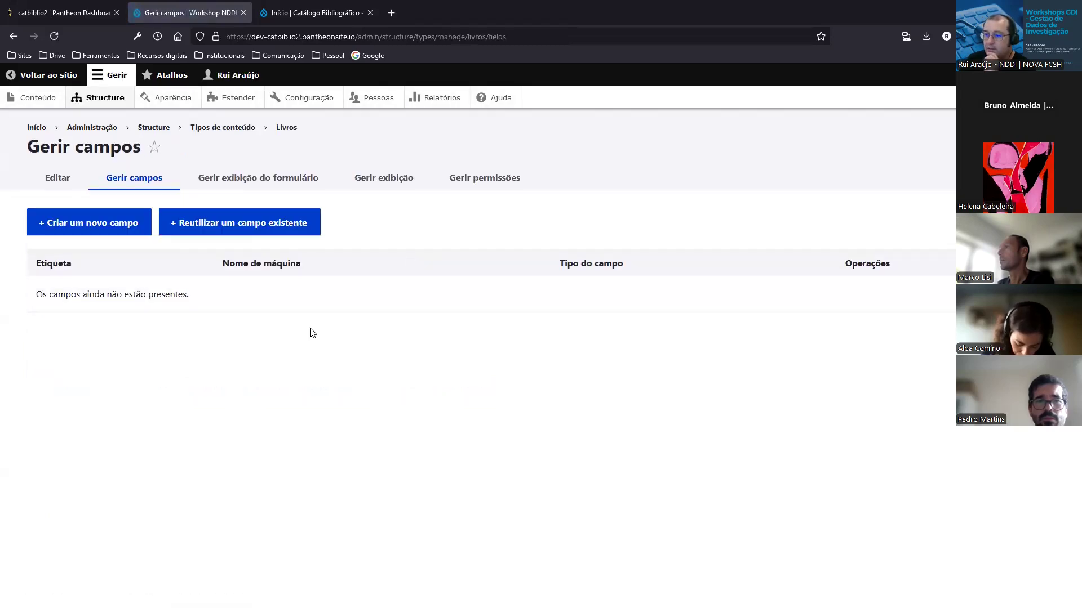
click(68, 223)
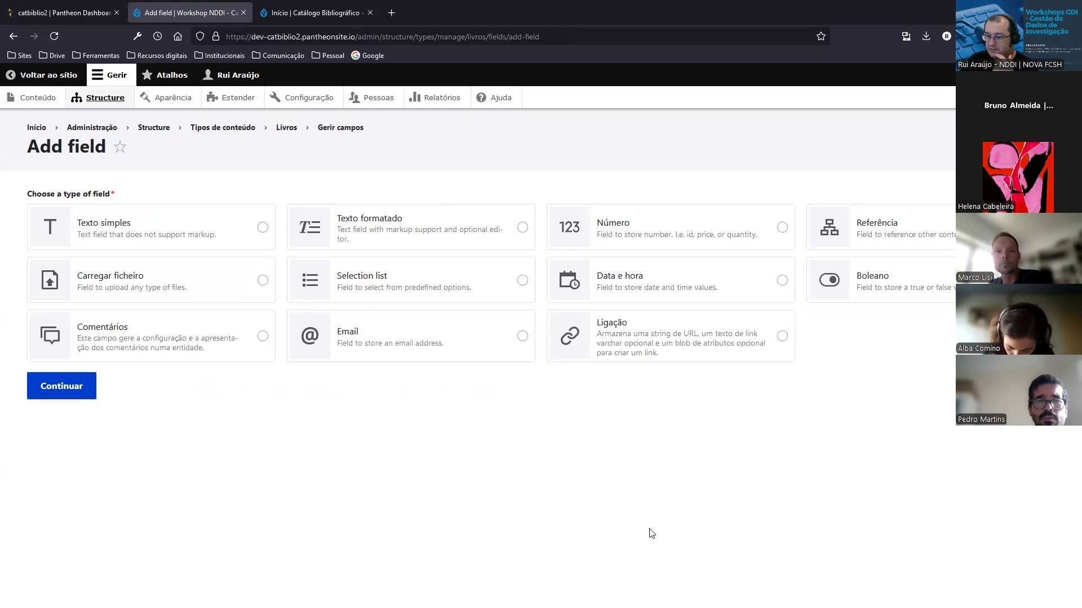
click(937, 218)
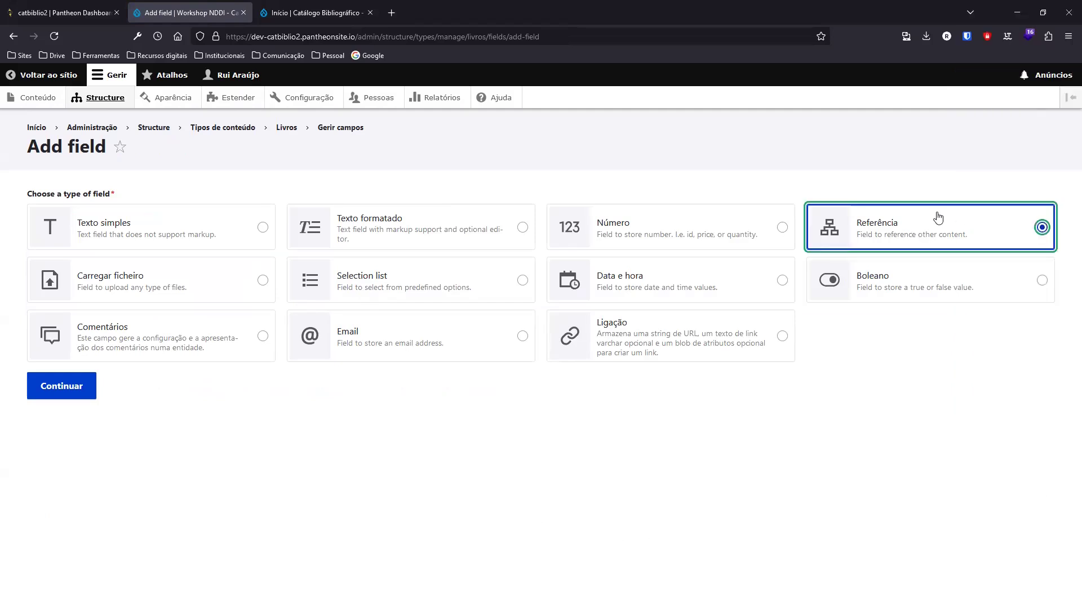
Label the reference field Autor(es), target Conteúdo, and continue to its settings
click(50, 387)
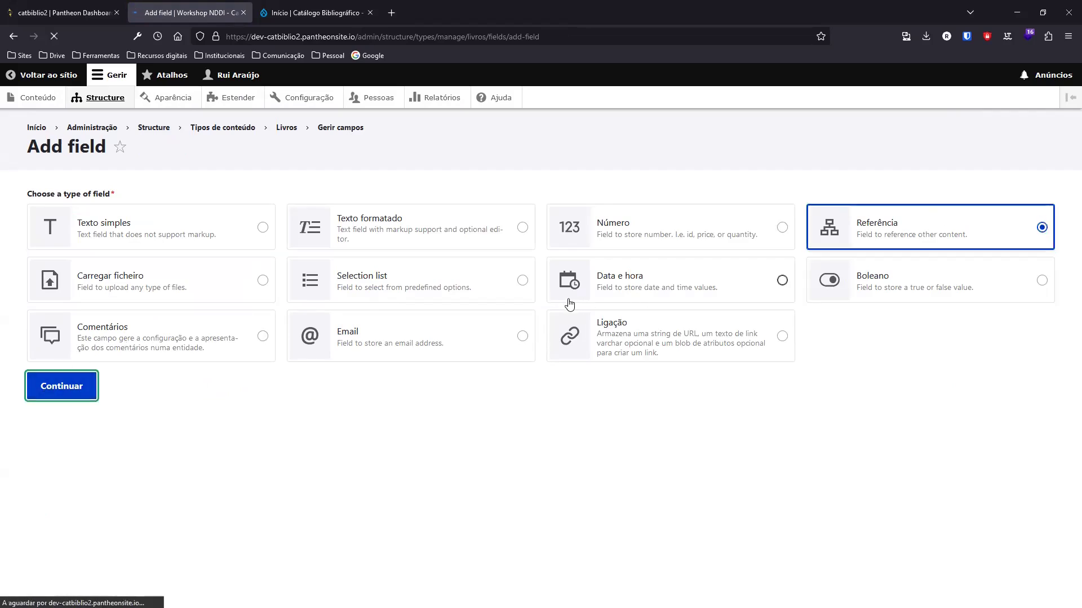
click(99, 214)
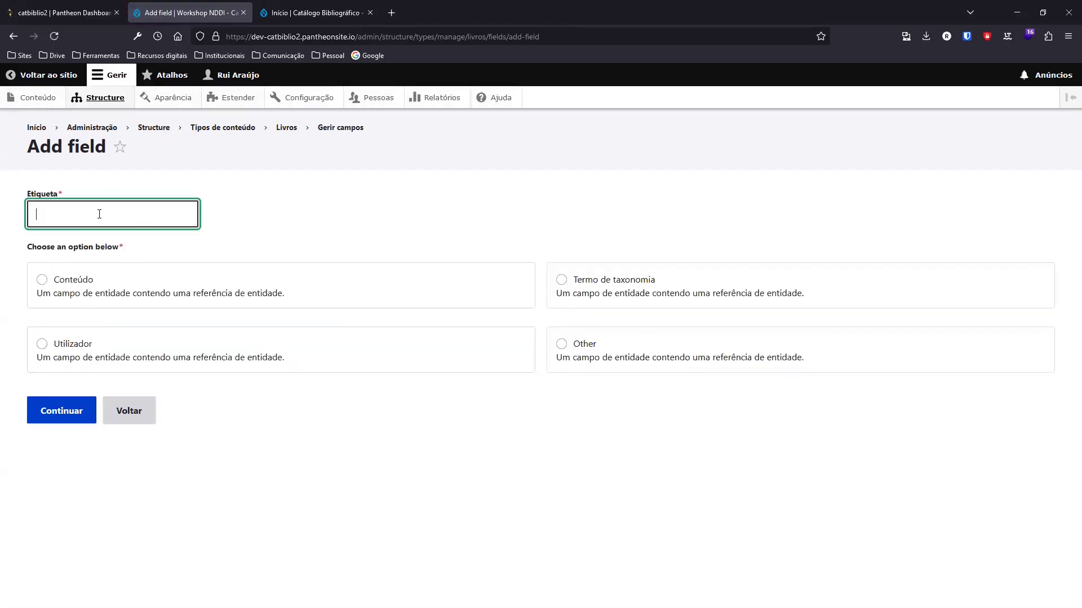
text(Autir)
key(BackSpace)
key(BackSpace)
key(Down)
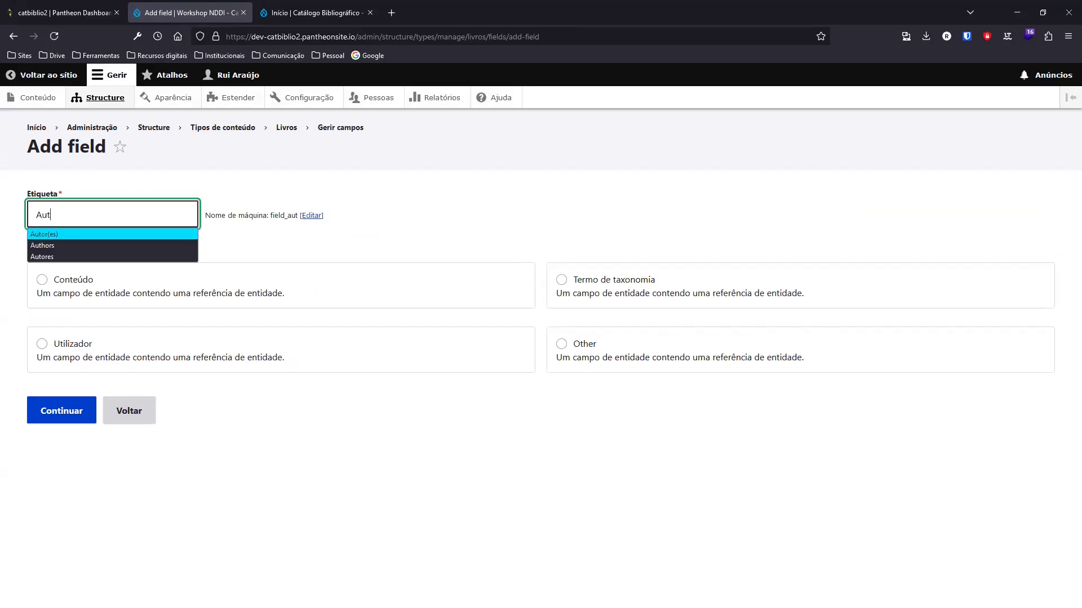
key(Return)
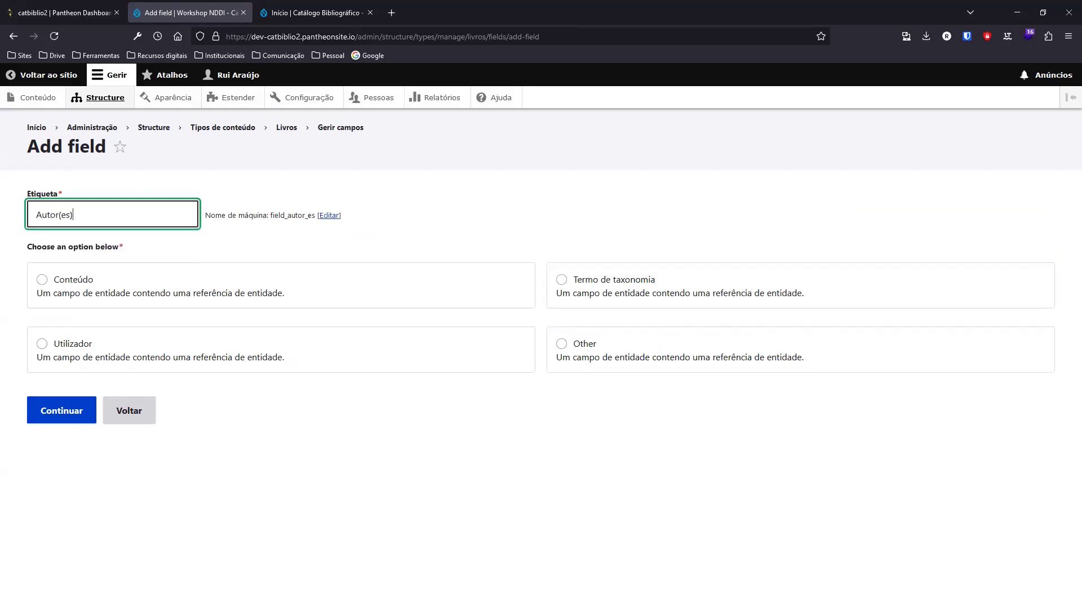
click(65, 288)
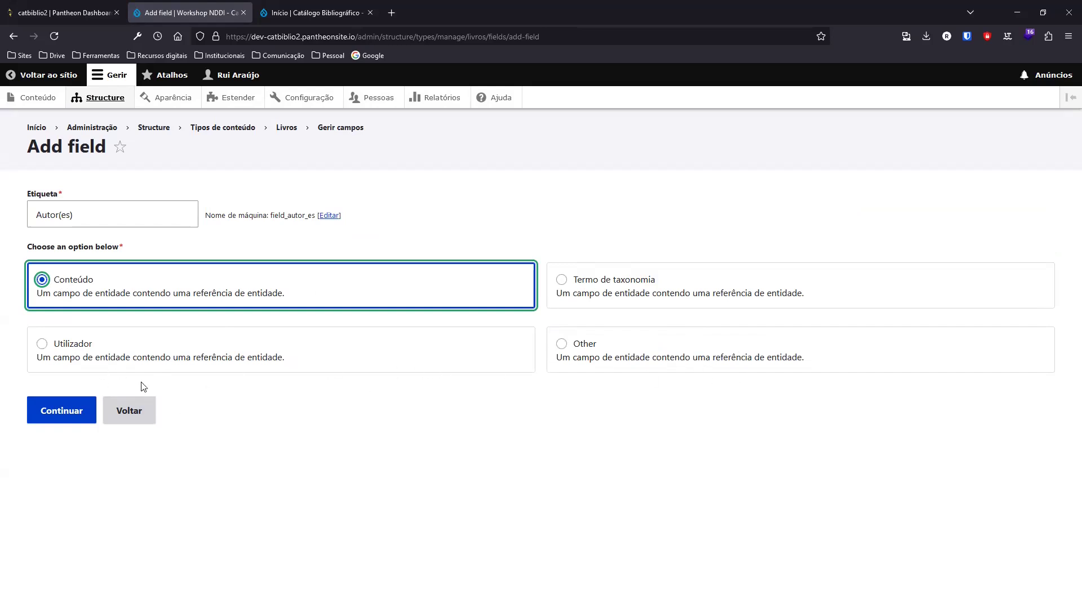
click(55, 423)
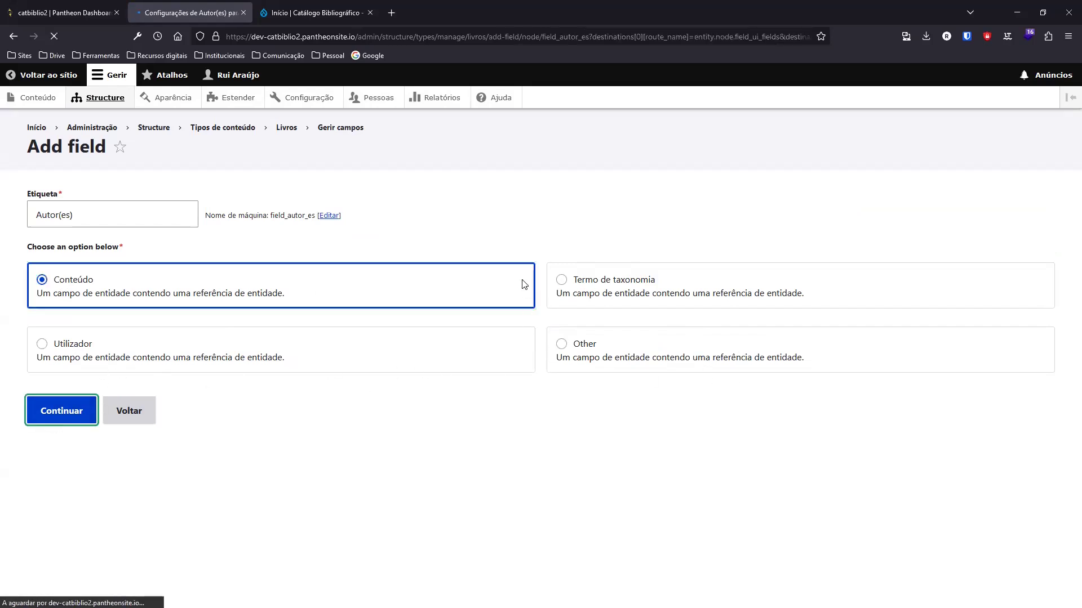
Make Autor(es) unlimited and required, auto-creating missing referenced items
scroll(261, 282, down, 3)
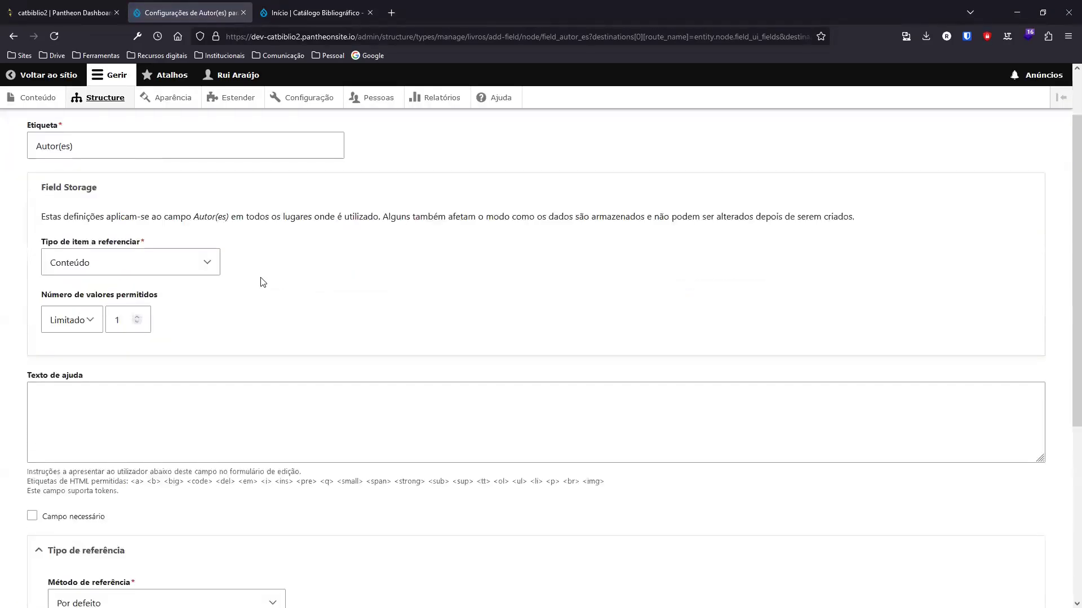
scroll(269, 267, up, 2)
click(92, 331)
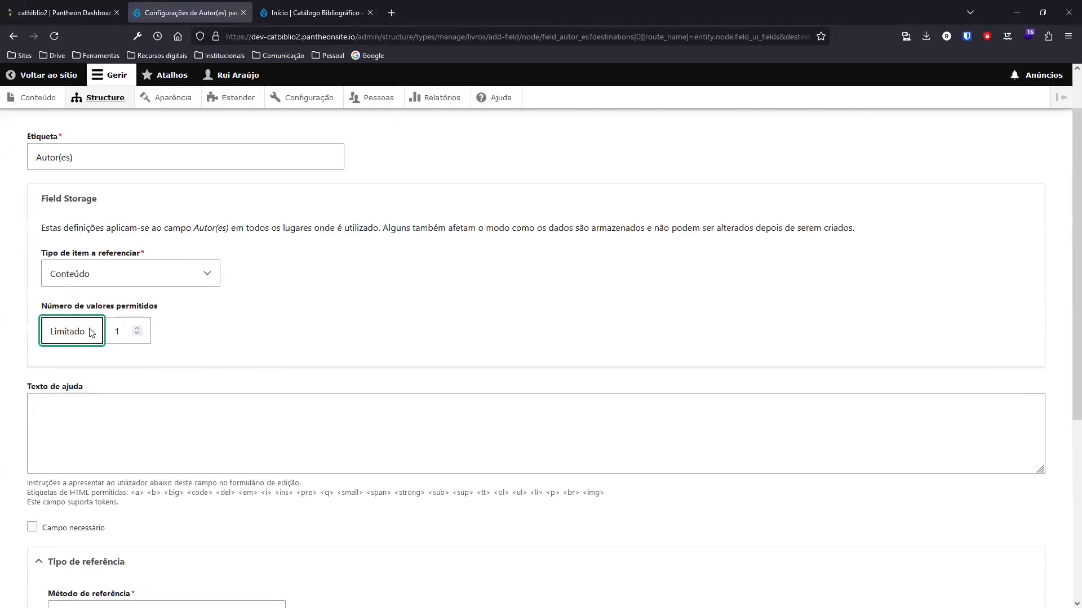
click(65, 374)
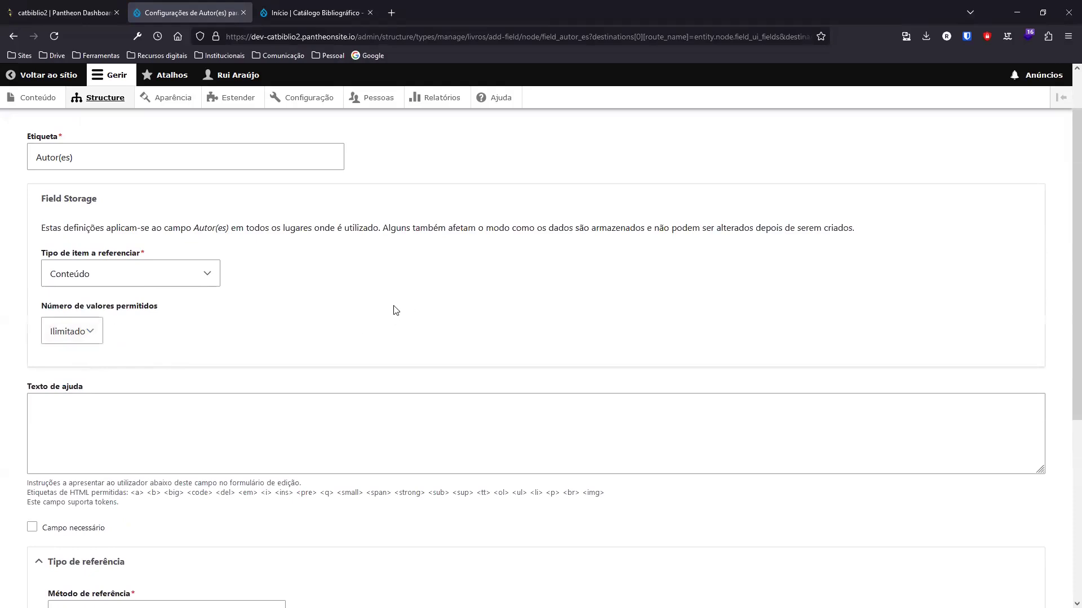
scroll(393, 309, down, 4)
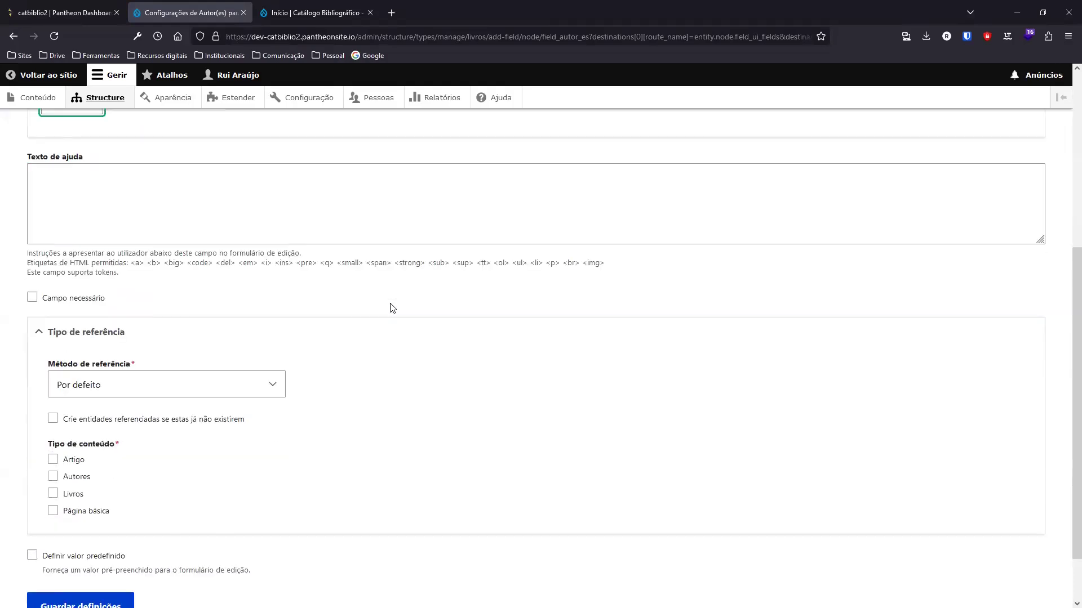
scroll(393, 309, down, 1)
click(33, 232)
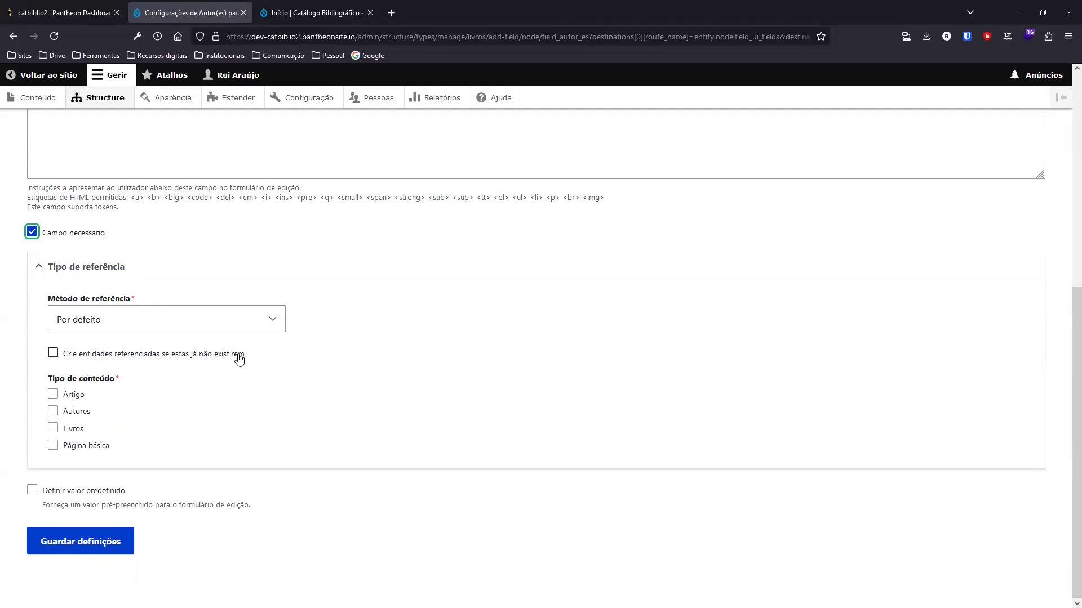
click(55, 354)
Restrict Autor(es) to Autores content sorted by Título, and save the settings
click(54, 413)
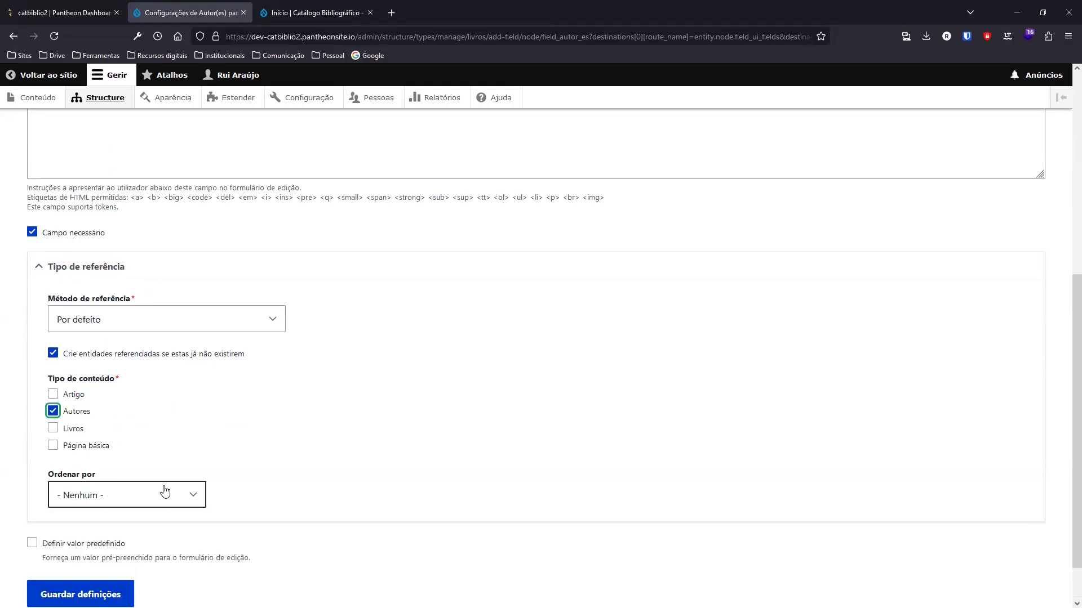
click(168, 496)
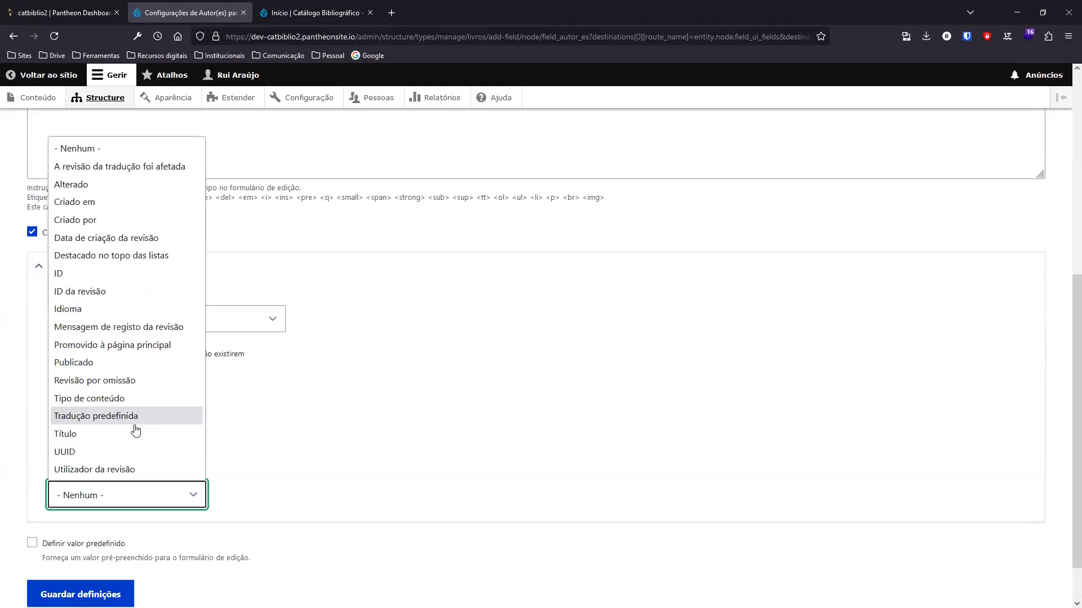
click(167, 433)
scroll(345, 408, down, 3)
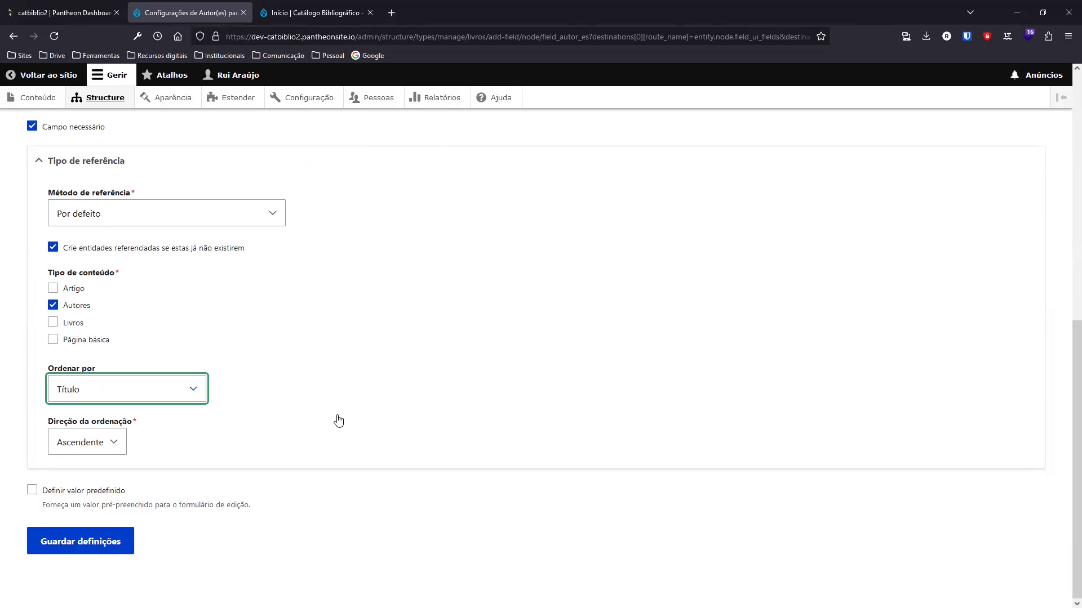
click(88, 548)
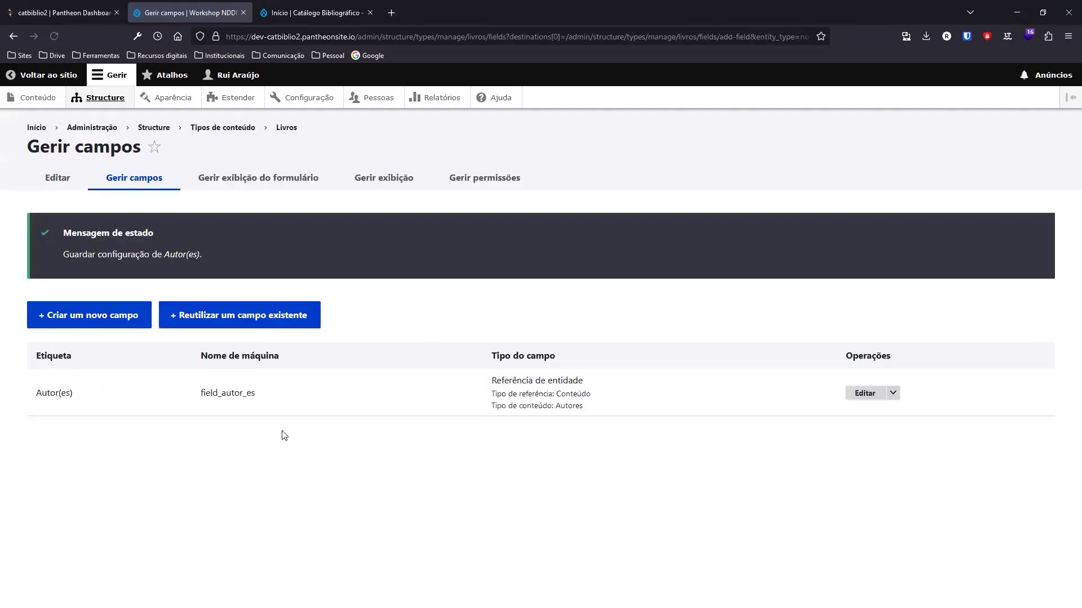
Create a short plain-text field labelled Editora on Livros
click(85, 316)
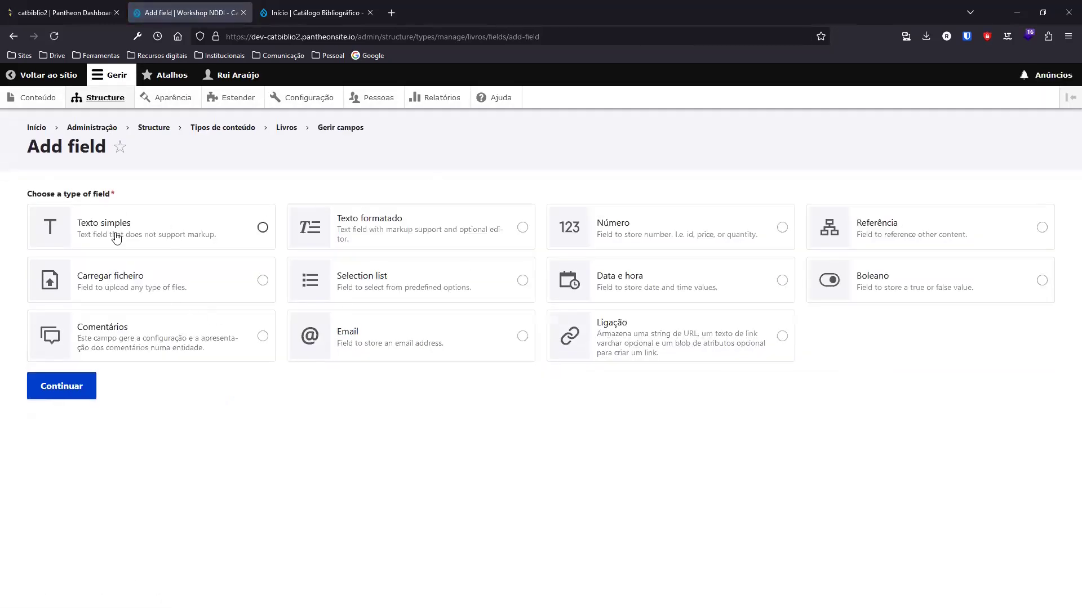
click(116, 236)
click(61, 386)
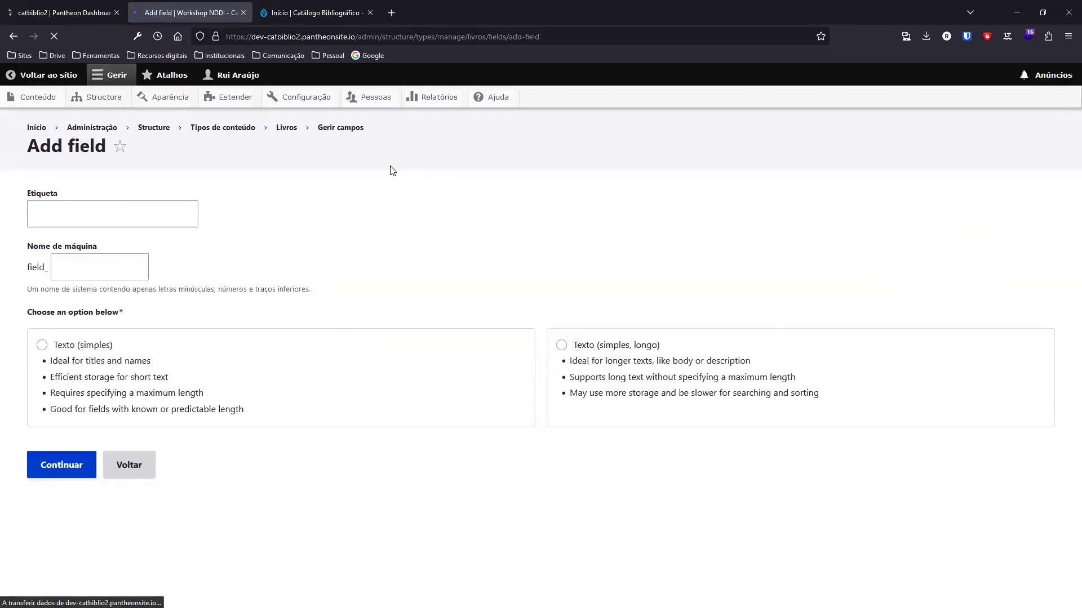
click(66, 289)
click(104, 221)
text(E)
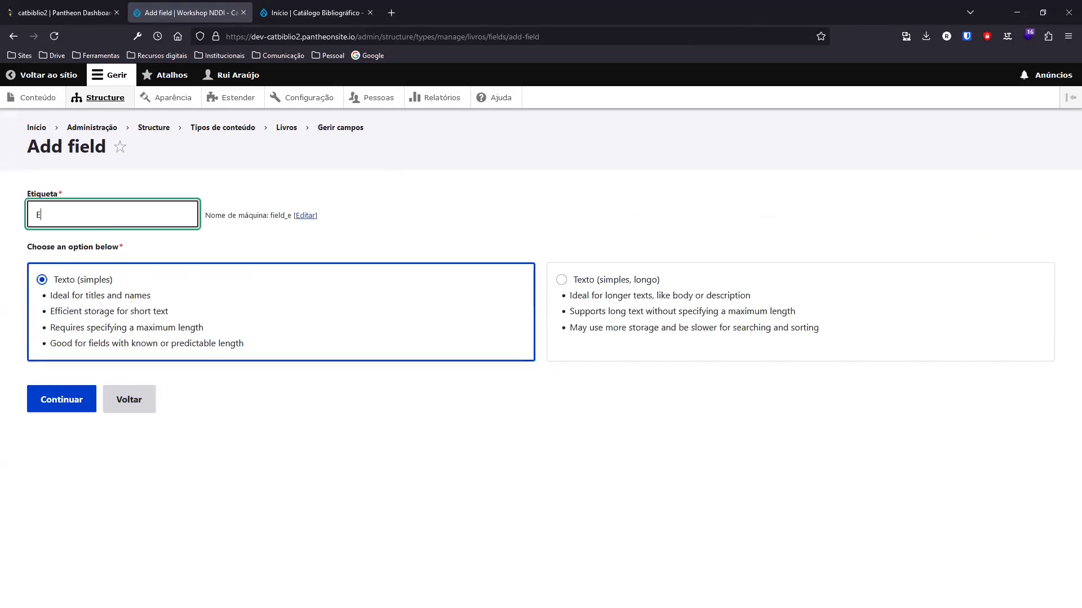
text(ditora)
click(54, 401)
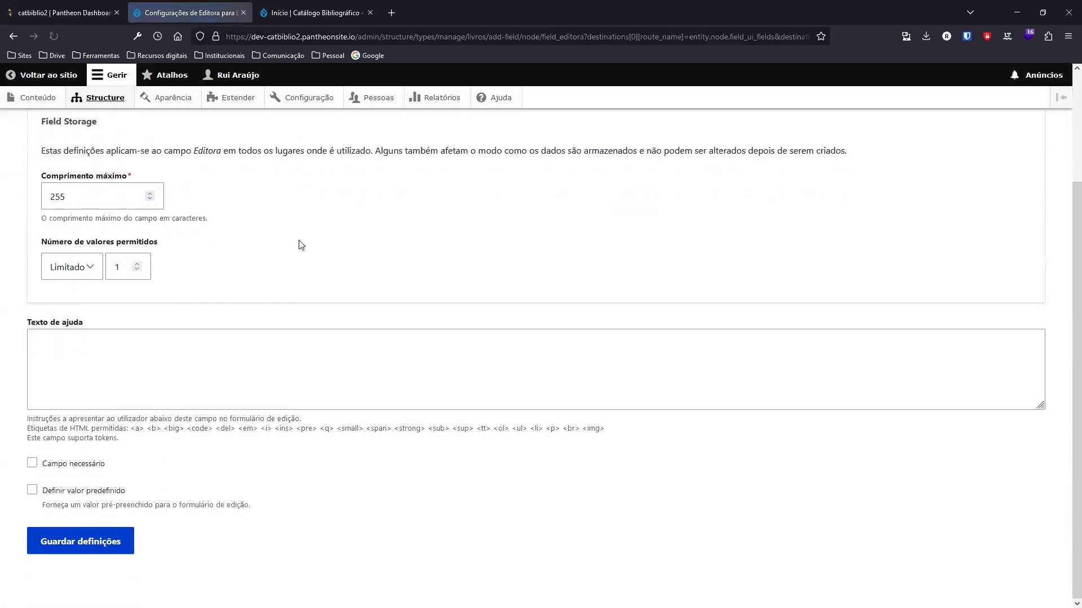
Limit Editora to 2 values, make it required, and save
click(102, 270)
click(136, 263)
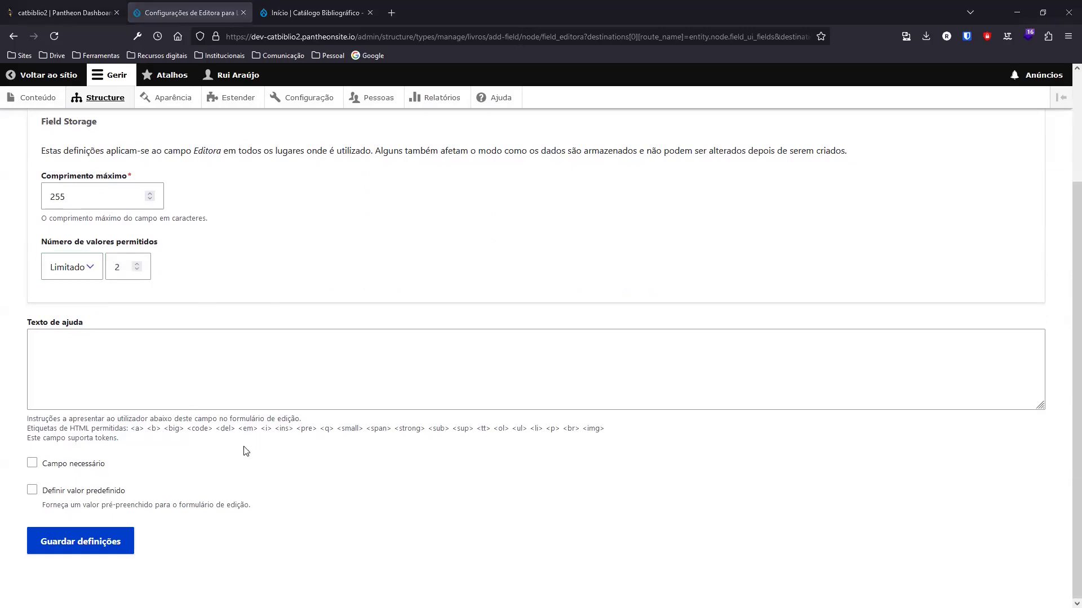
click(32, 465)
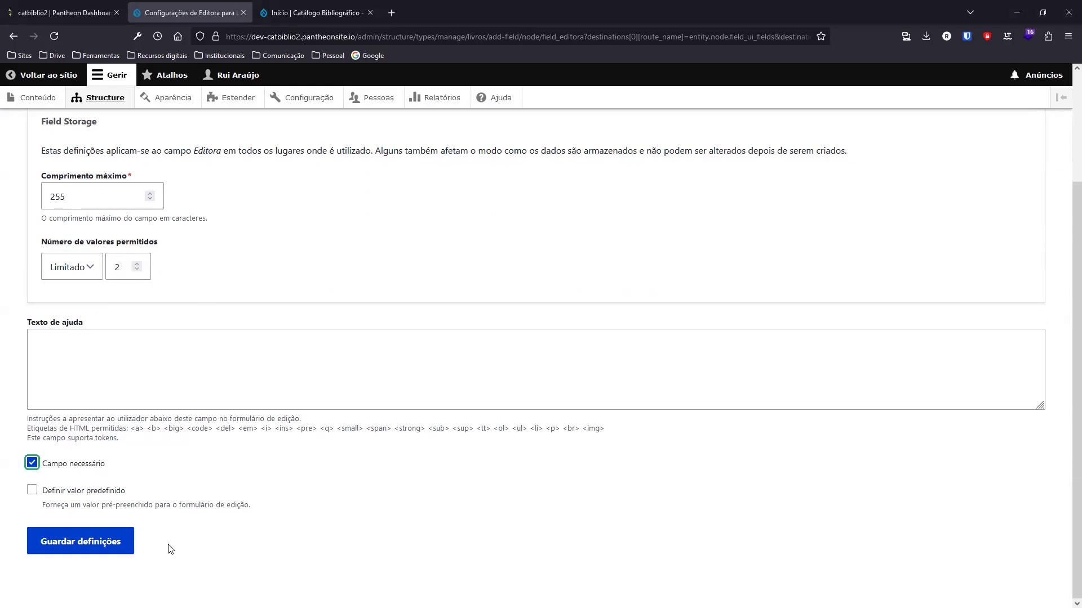
click(101, 544)
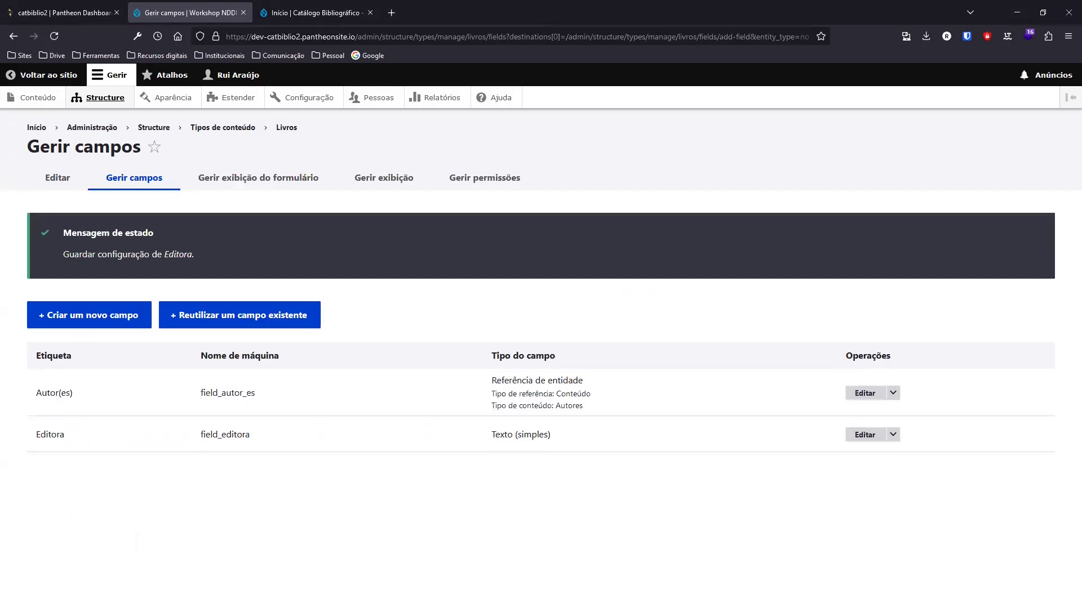
Start a date-and-time field with the Data option, then back out to the field types
click(86, 319)
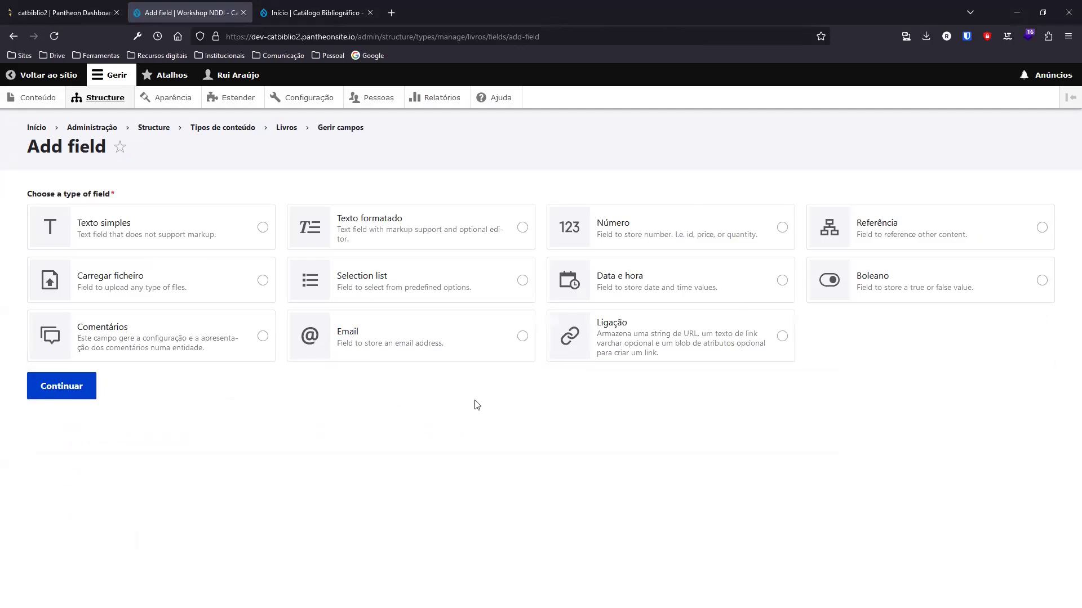
click(659, 298)
click(44, 398)
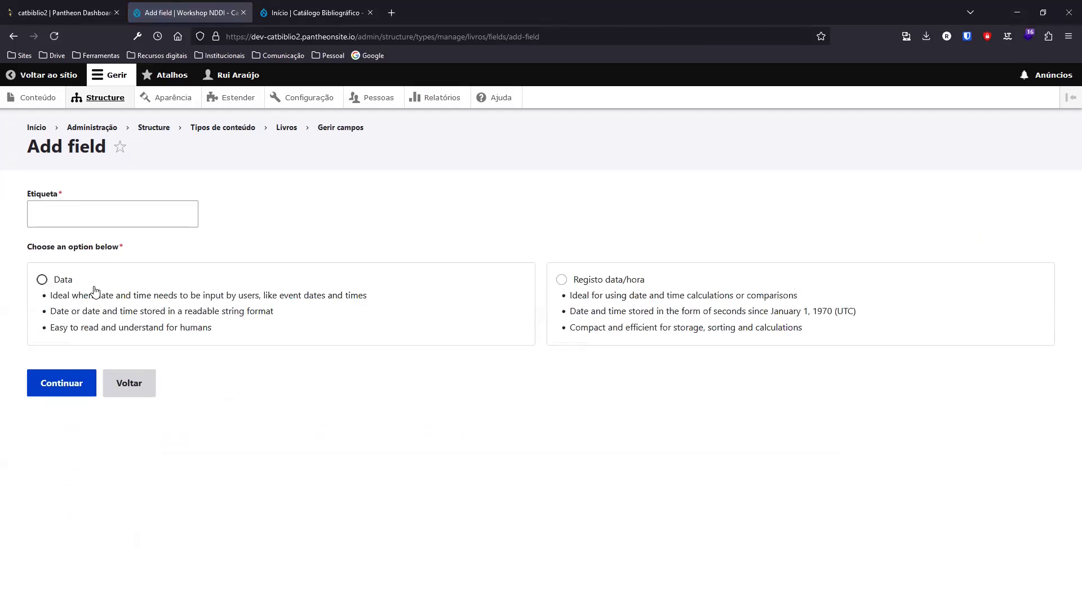
click(94, 290)
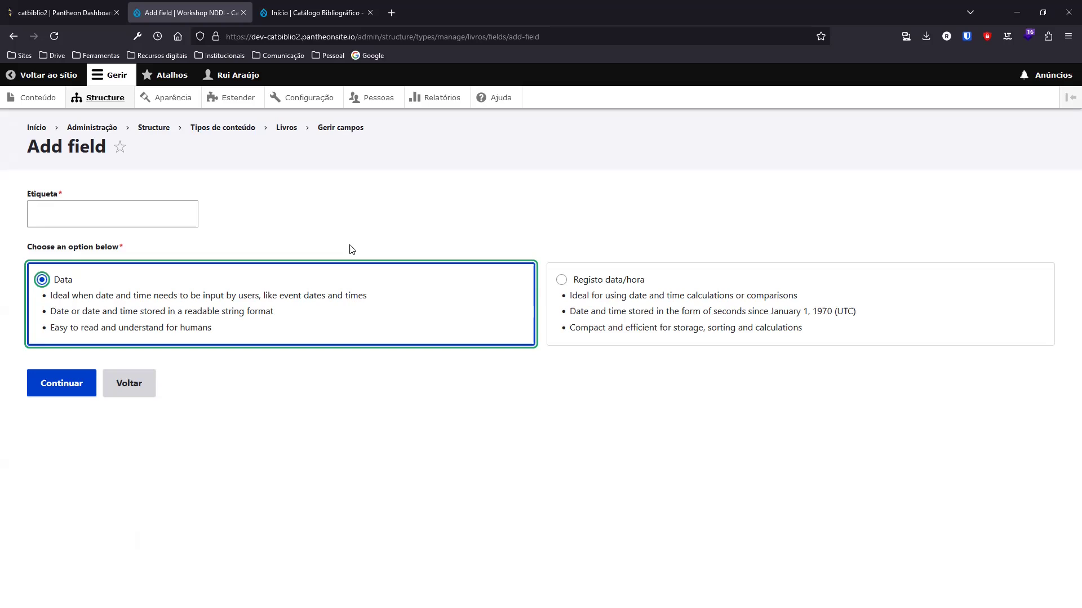
click(145, 382)
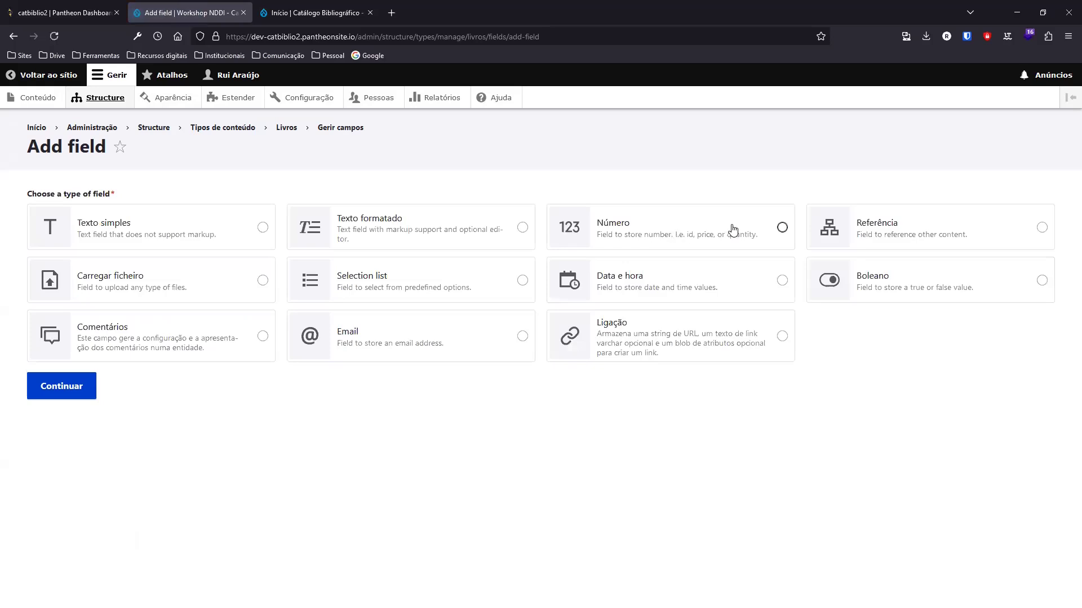
Create a taxonomy-term reference field labelled Data de publicação
click(886, 224)
click(87, 387)
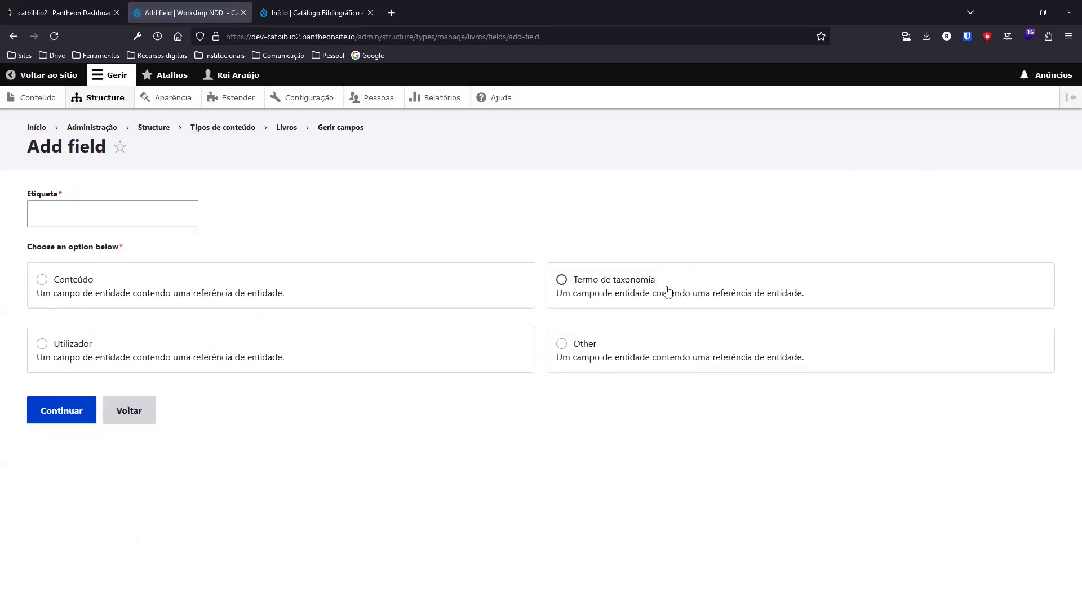
click(810, 269)
click(105, 220)
text(Data de p)
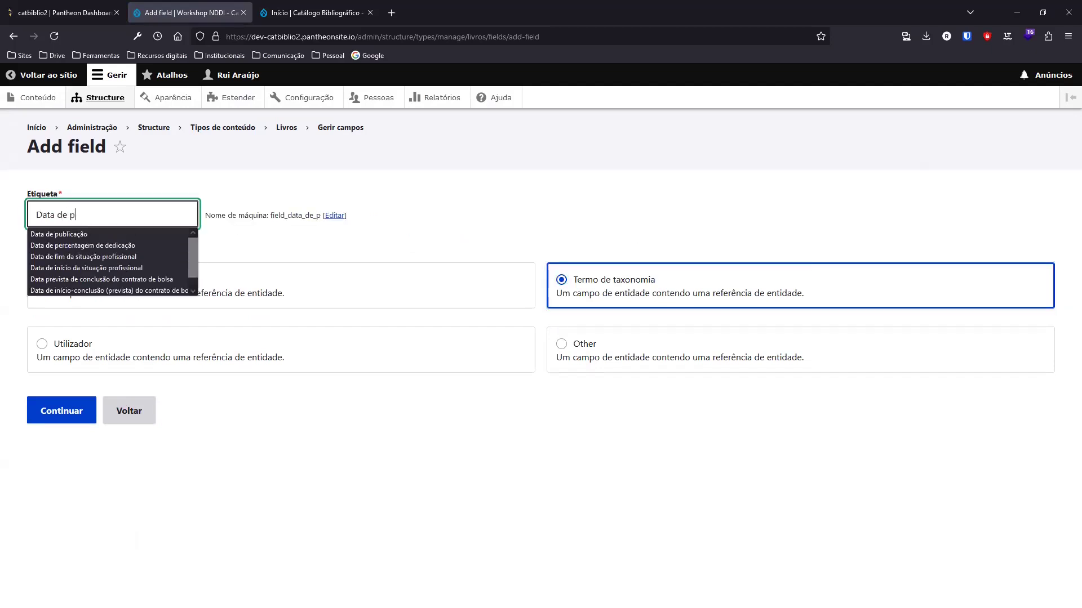
click(59, 234)
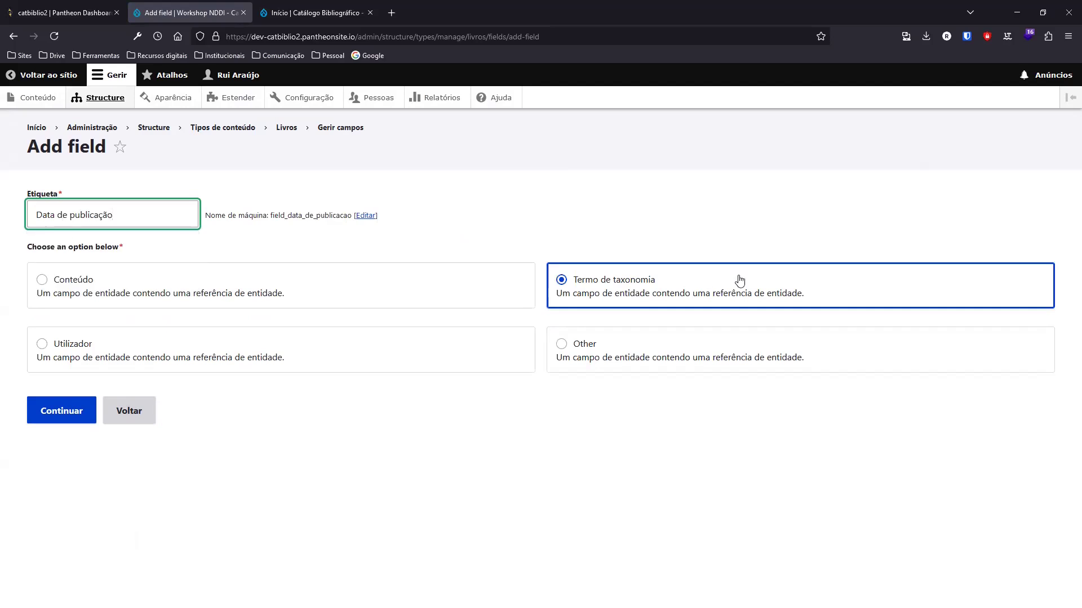
click(77, 413)
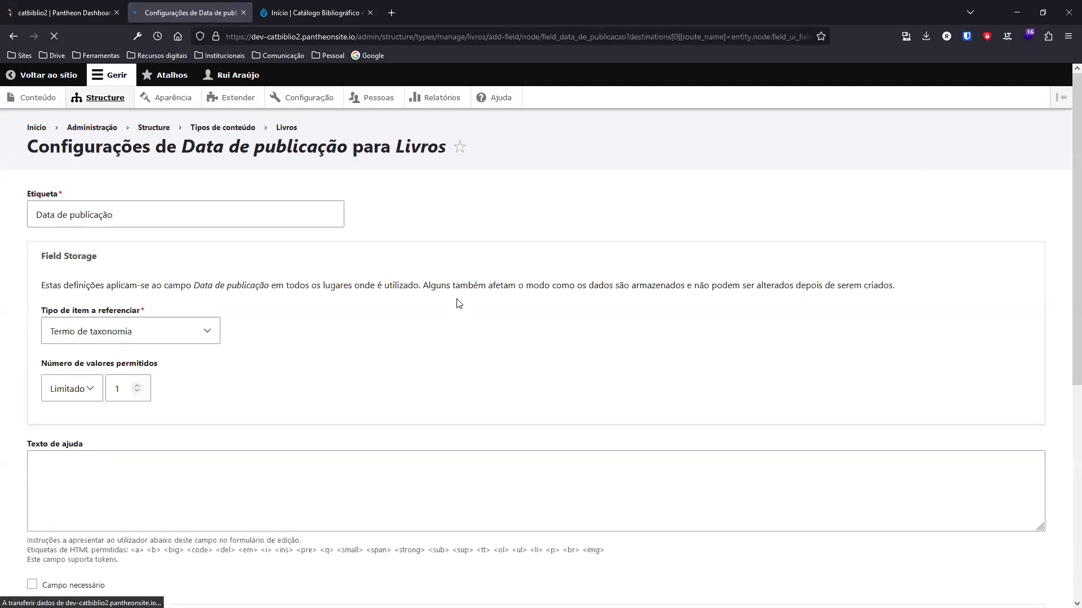
Make Data de publicação required, auto-creating terms from the Data vocabulary, and save
scroll(218, 275, down, 2)
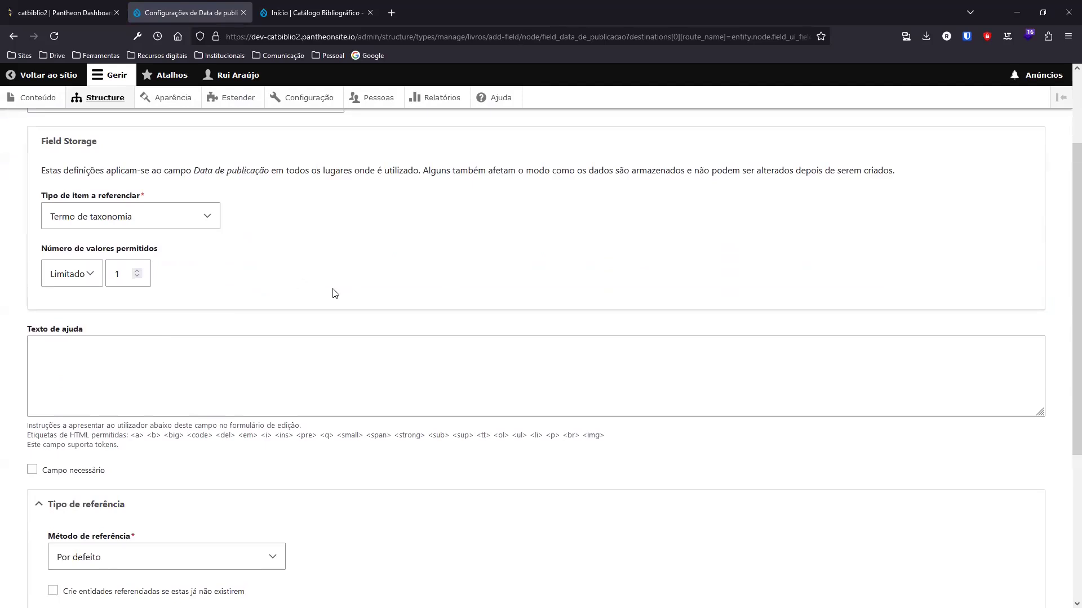
scroll(334, 292, down, 2)
click(32, 355)
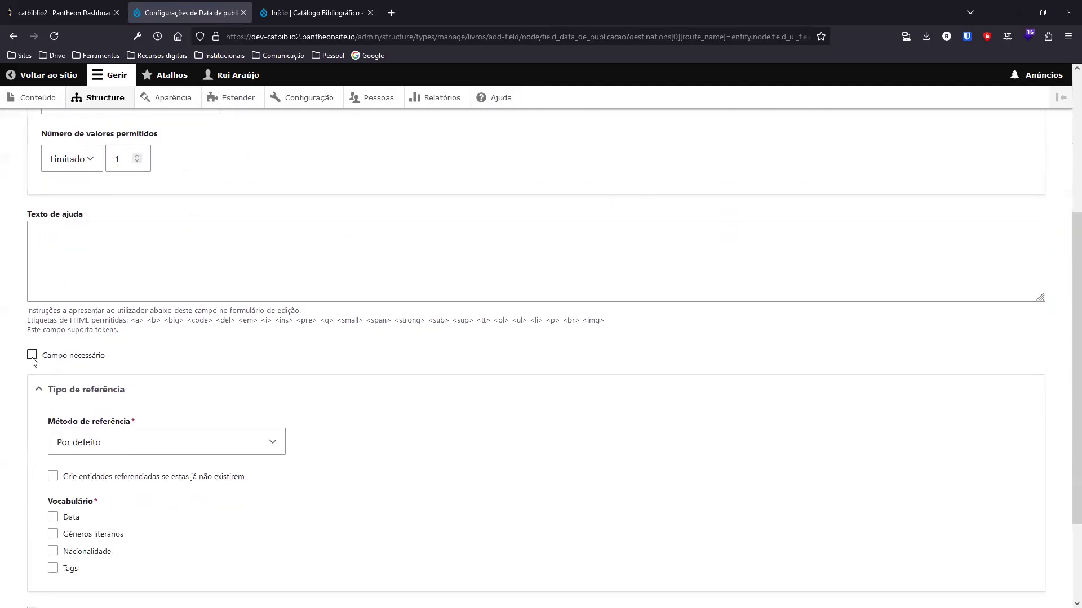
scroll(322, 366, down, 2)
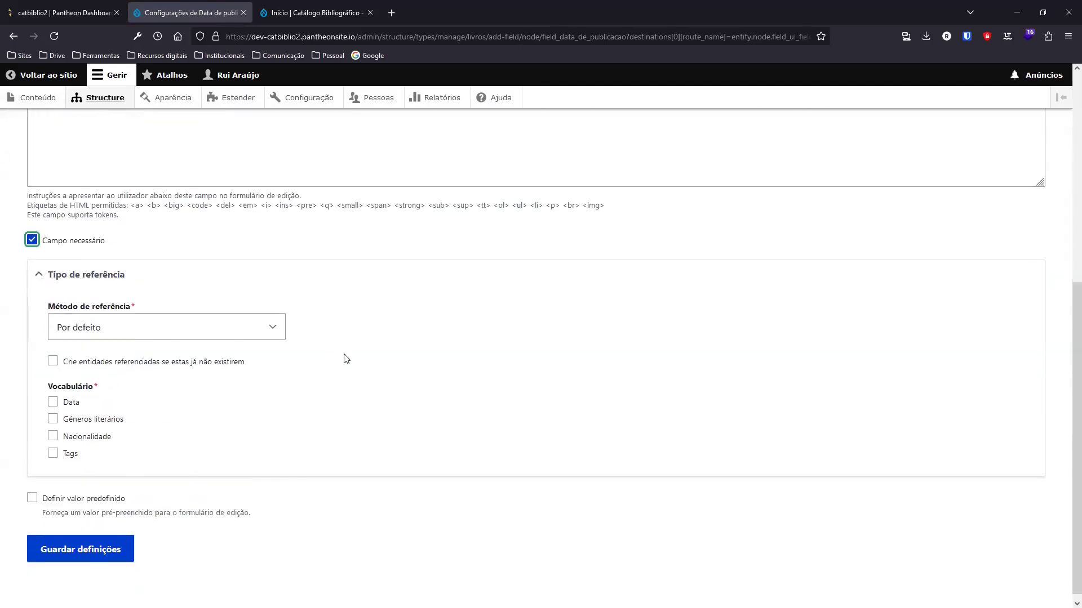
click(53, 361)
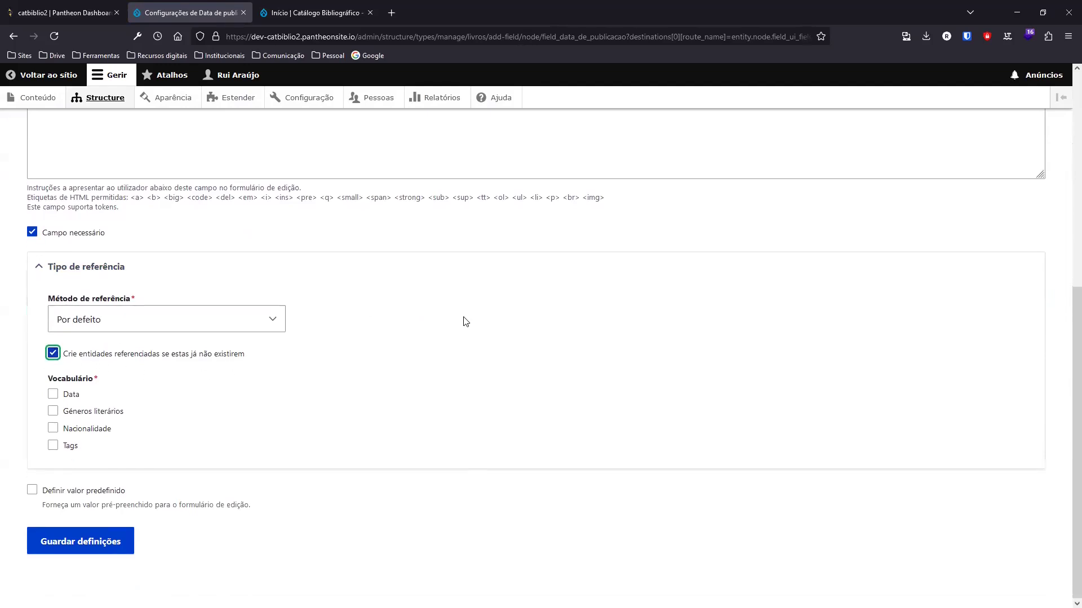
click(53, 393)
click(99, 543)
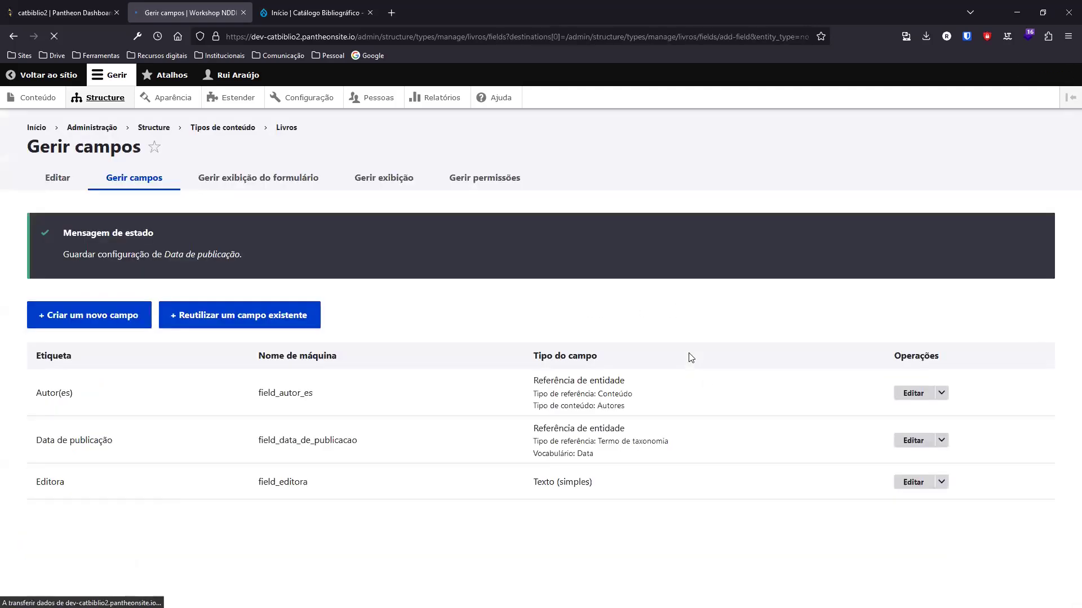
Add a required plain text field 'Local da publicação' to Livros and save it
click(99, 317)
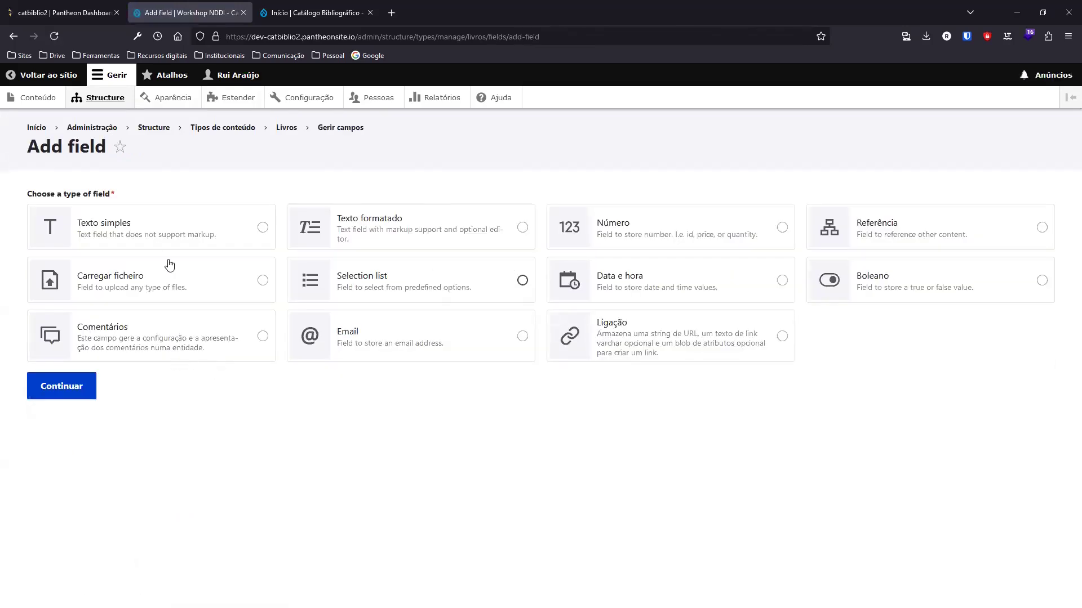
click(135, 235)
click(62, 394)
click(134, 288)
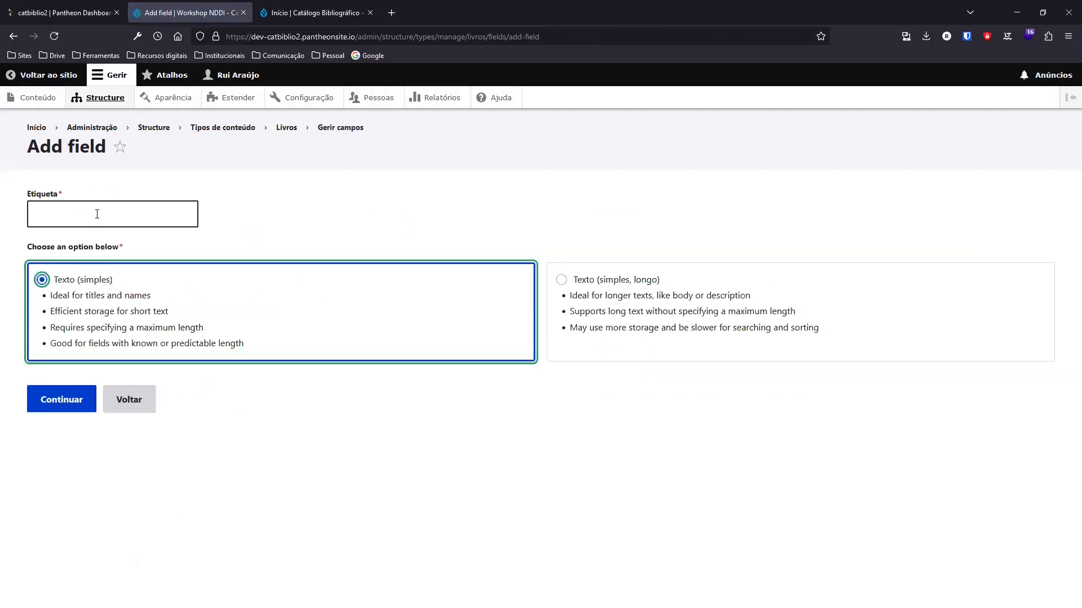
text(L)
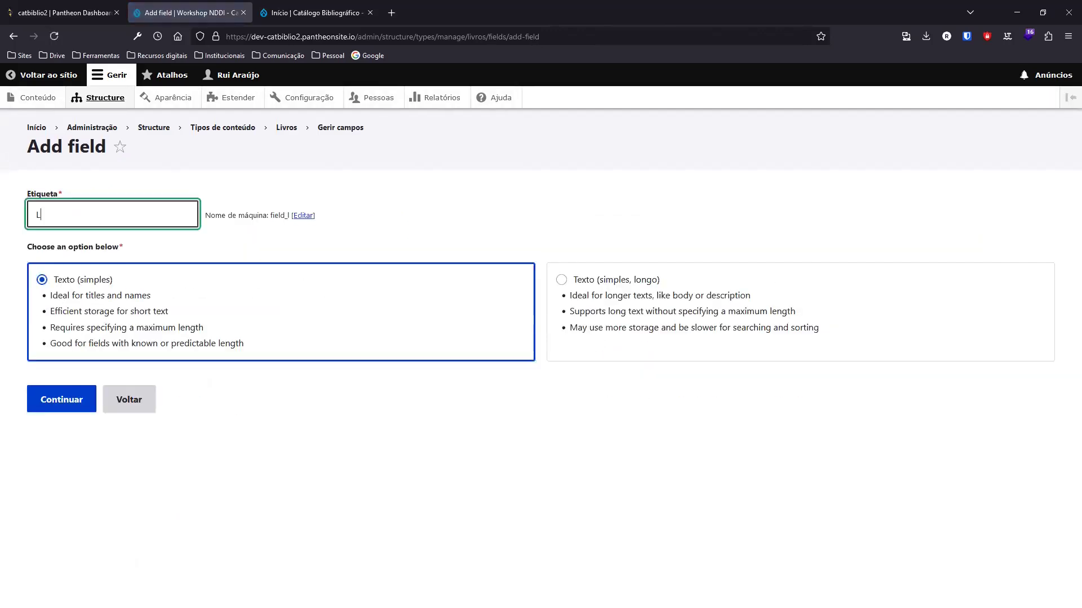
text(ocal d)
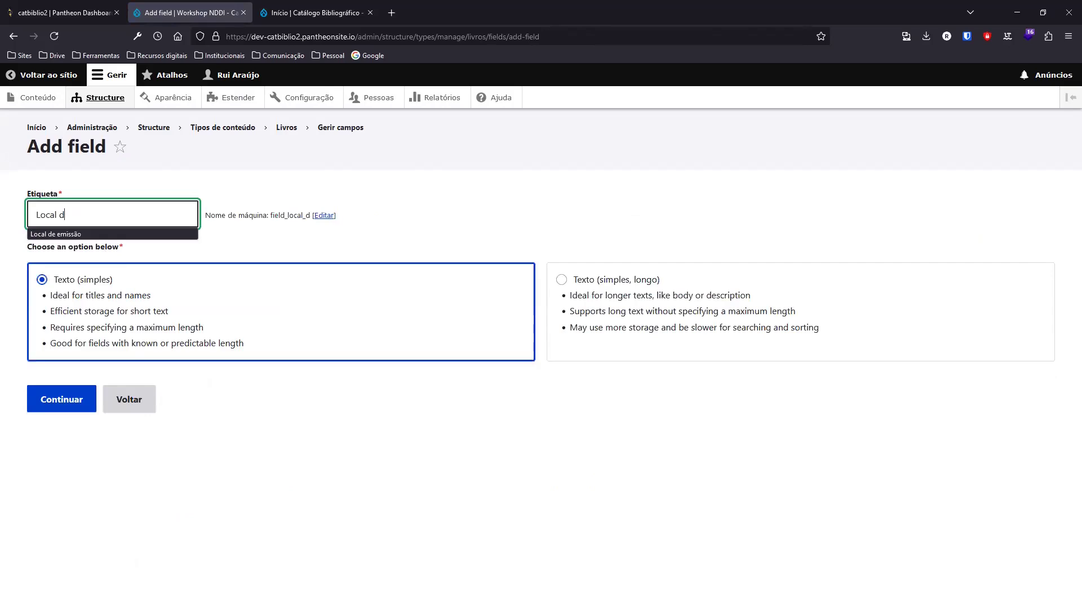
text(a publicação)
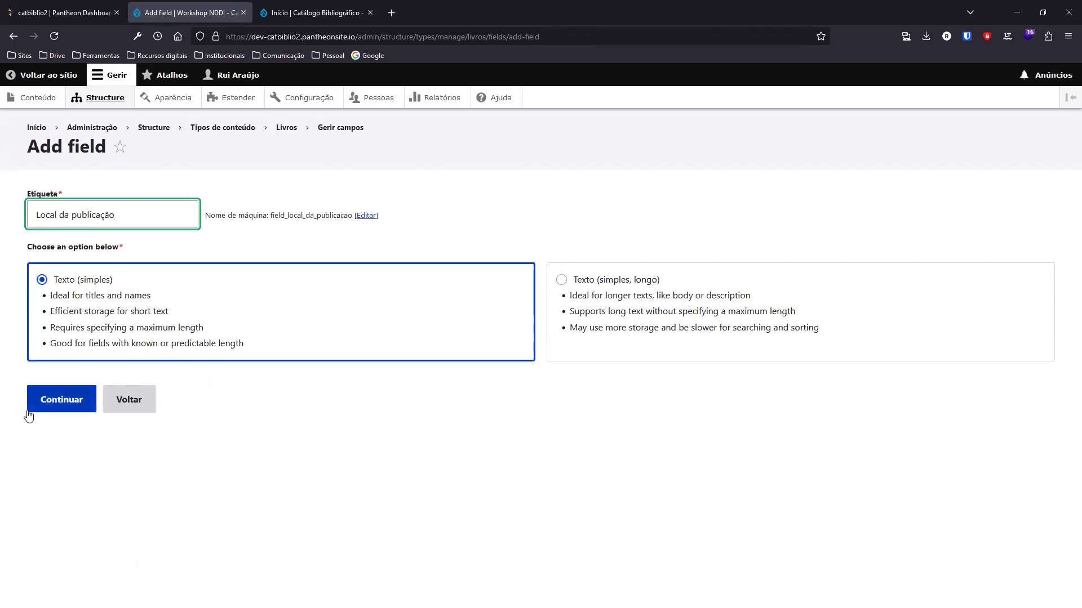
click(45, 401)
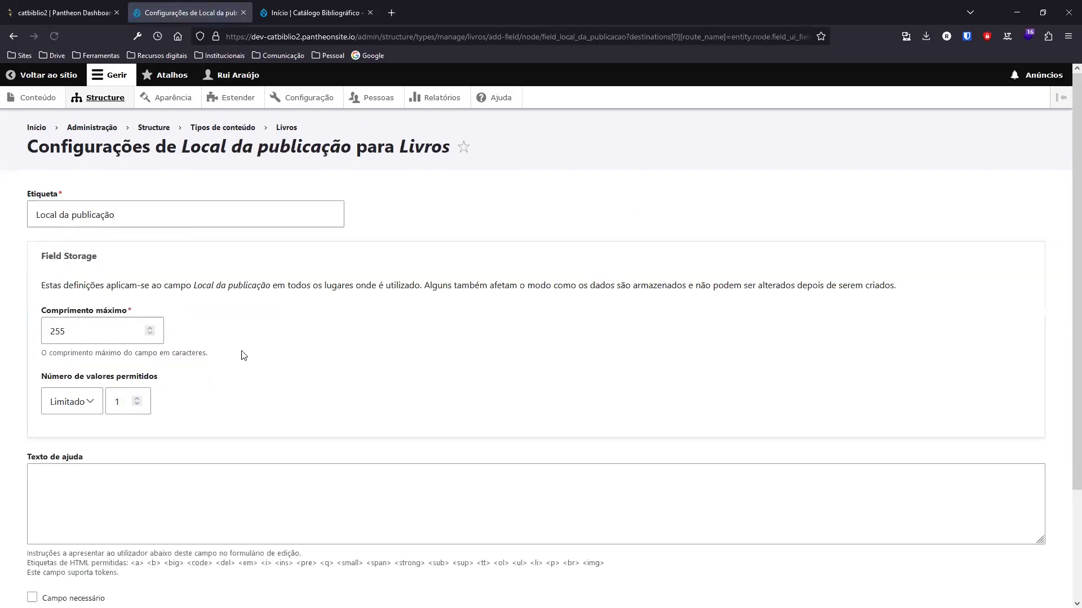
scroll(181, 266, down, 2)
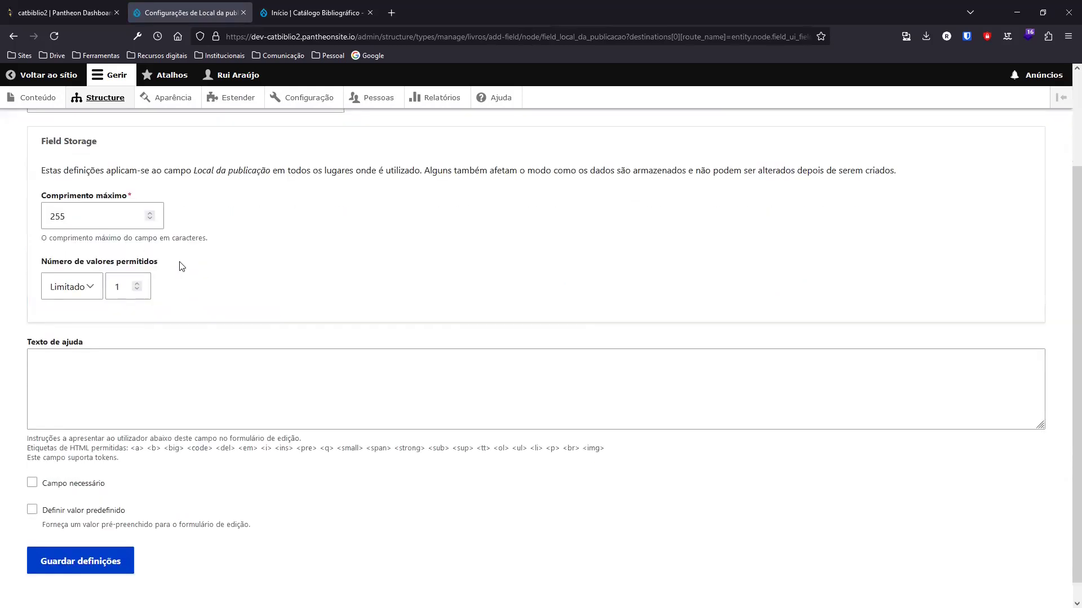
scroll(236, 333, down, 1)
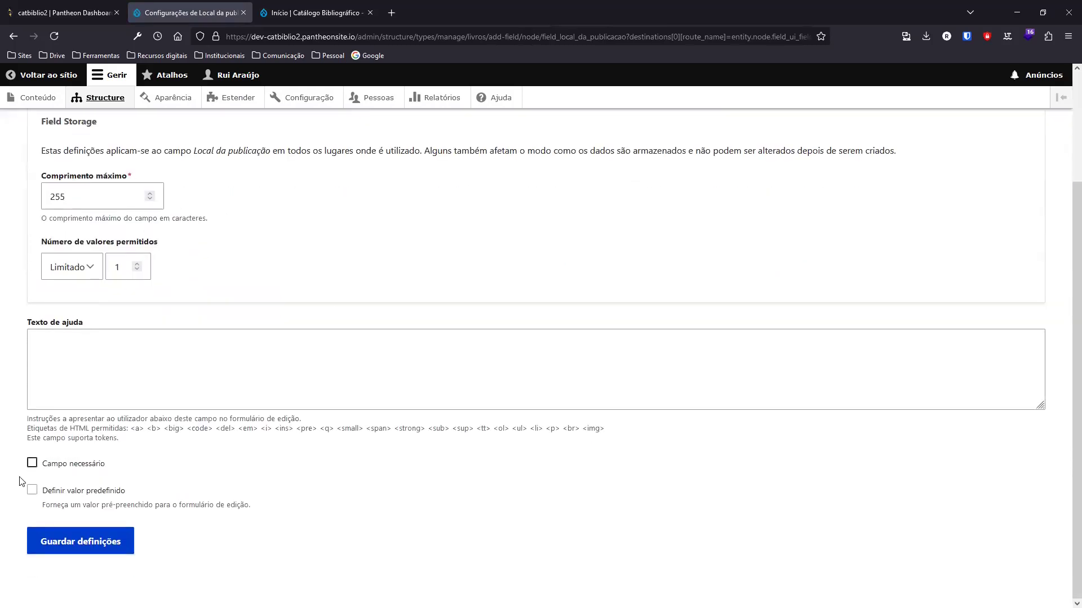
click(33, 463)
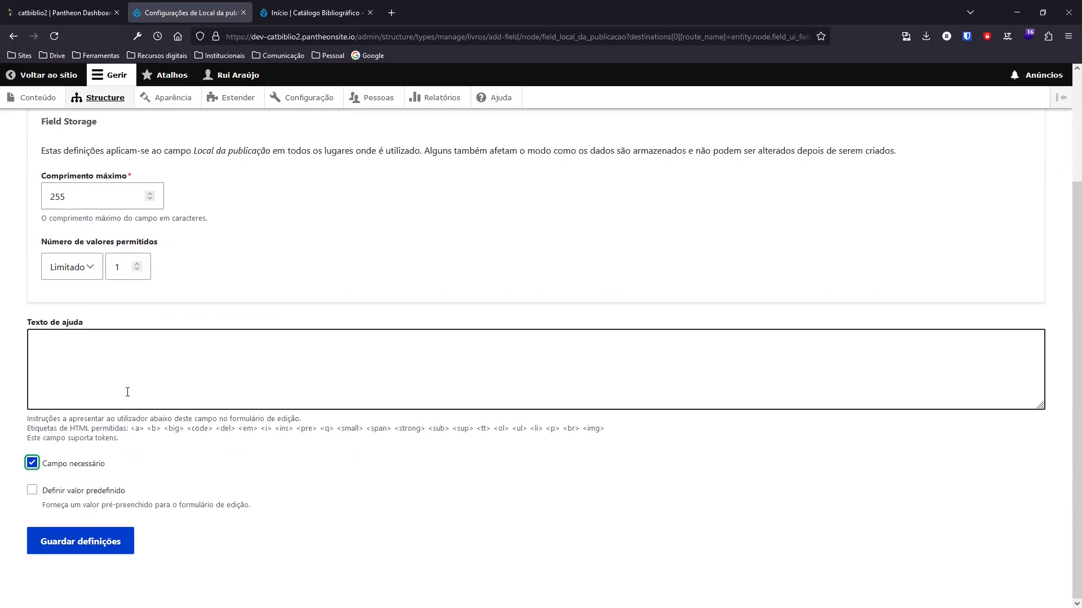
click(78, 542)
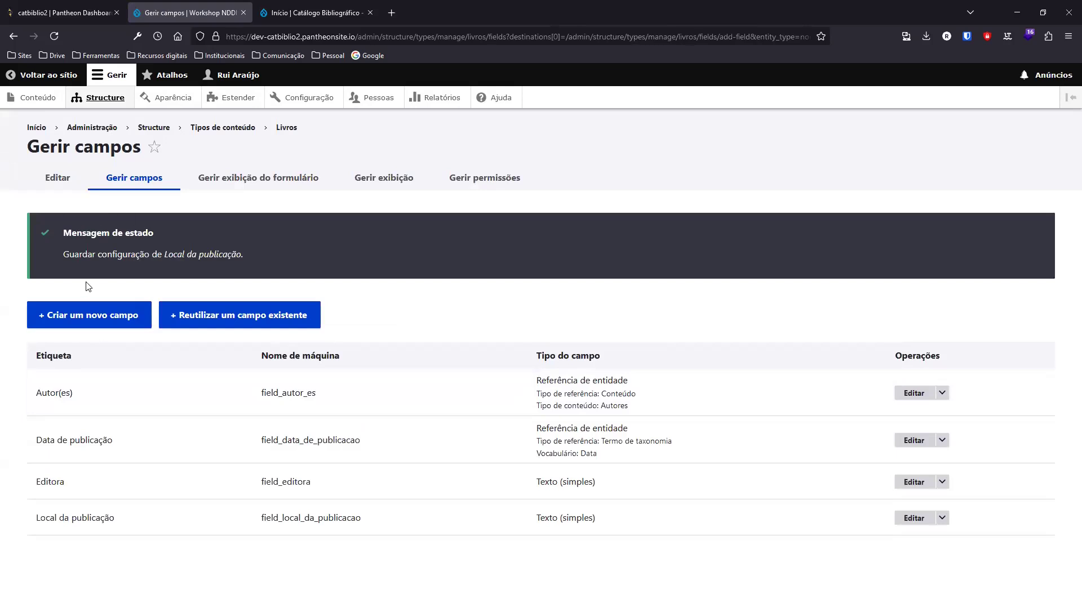
Create a whole-number field labelled 'Nº de páginas' on Livros
click(73, 317)
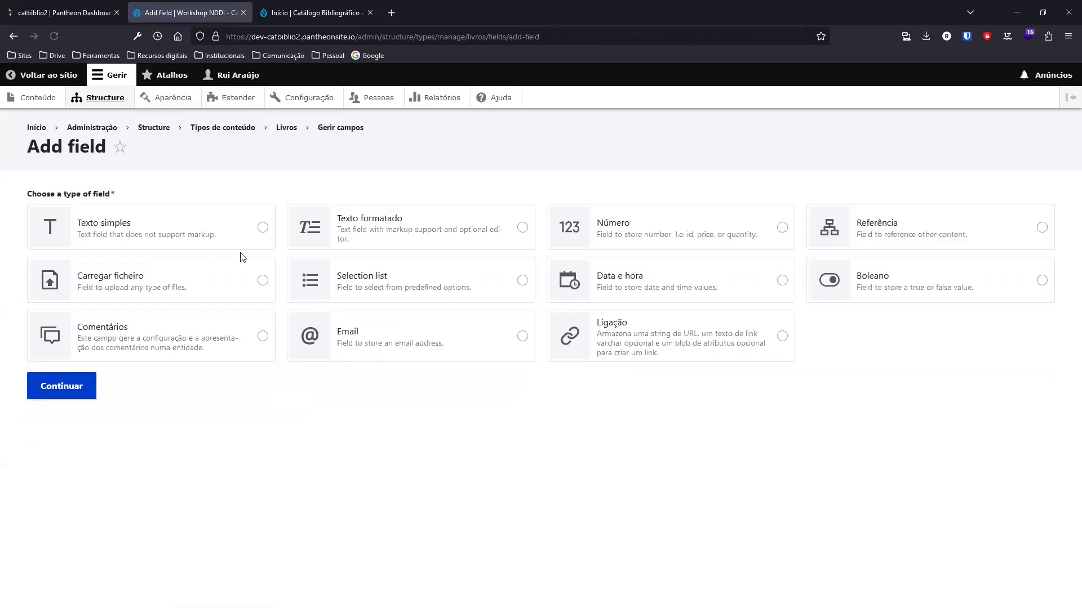
click(695, 228)
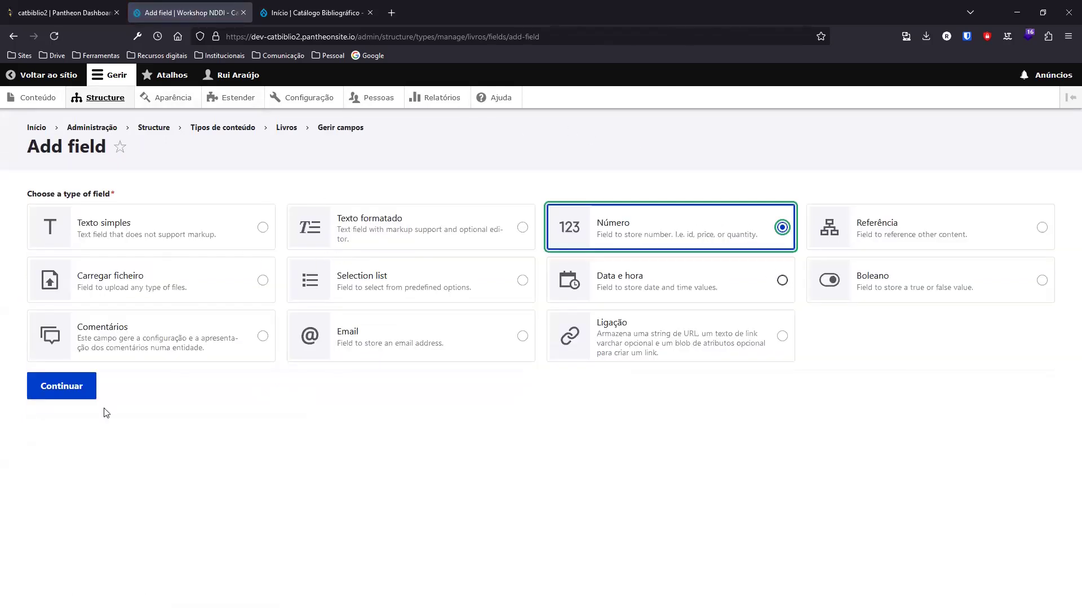
click(56, 397)
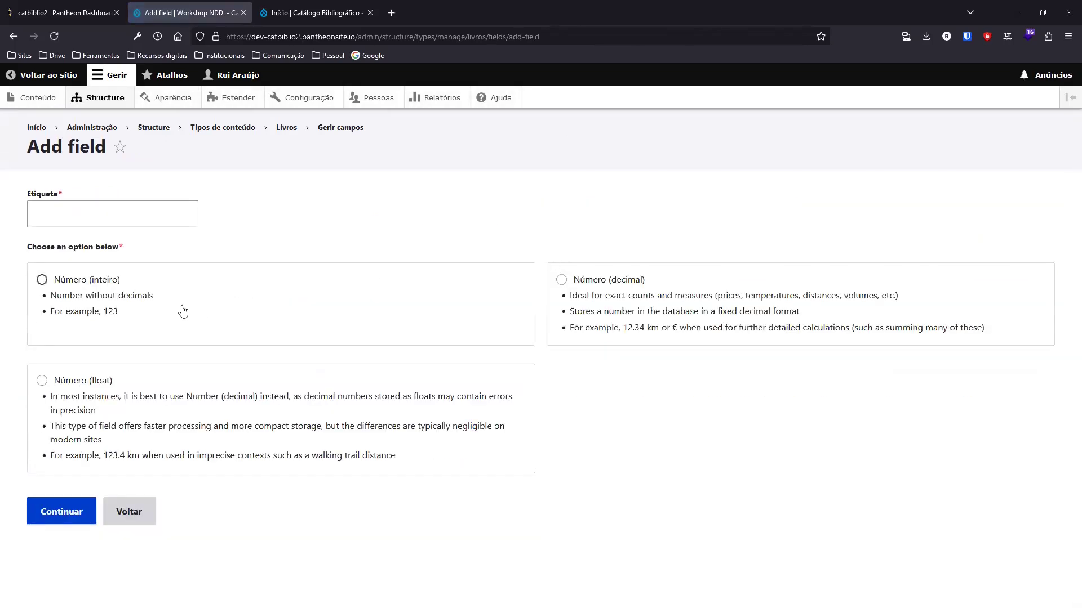
click(71, 284)
click(40, 214)
text(N)
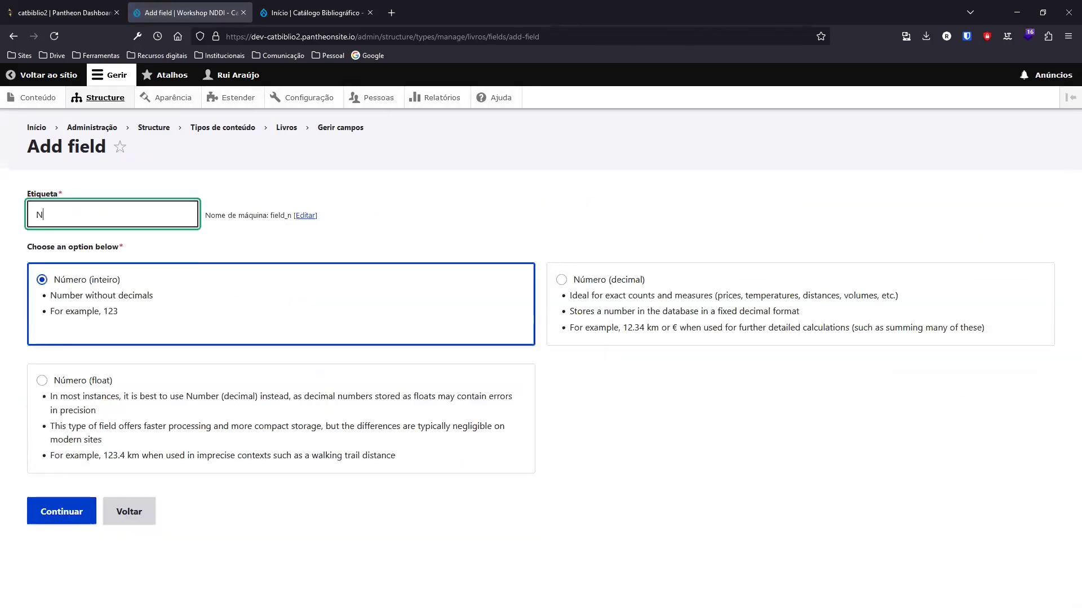
text(úme)
key(BackSpace)
key(BackSpace)
key(BackSpace)
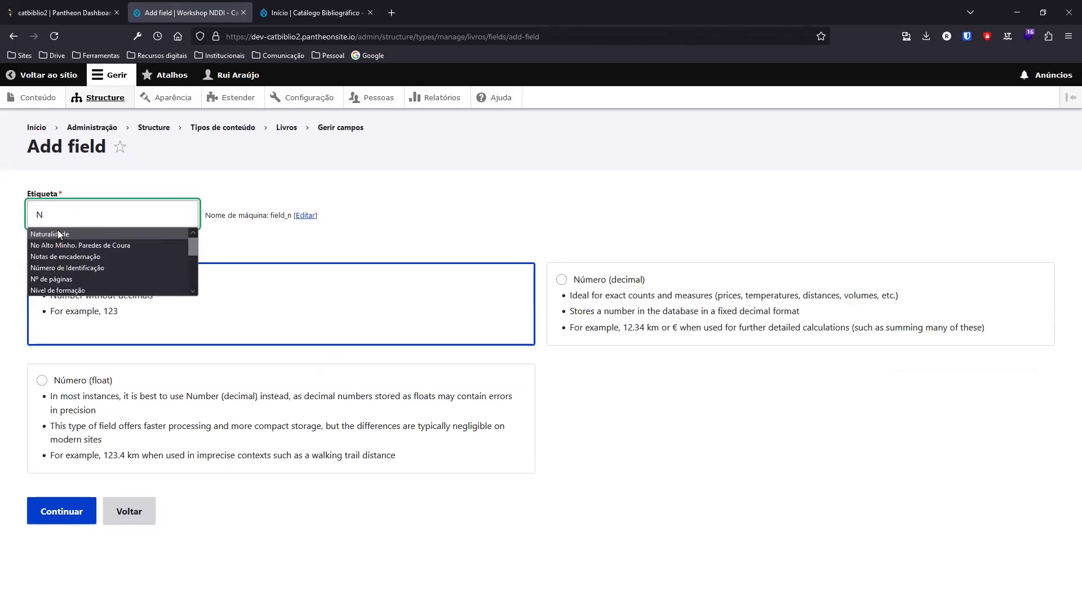
click(102, 278)
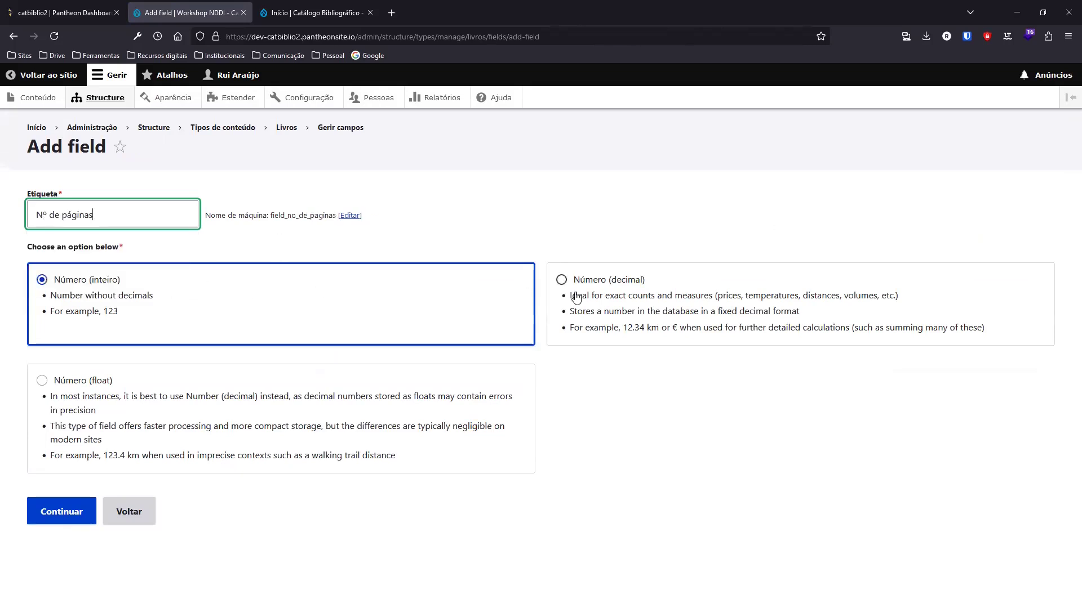
click(59, 519)
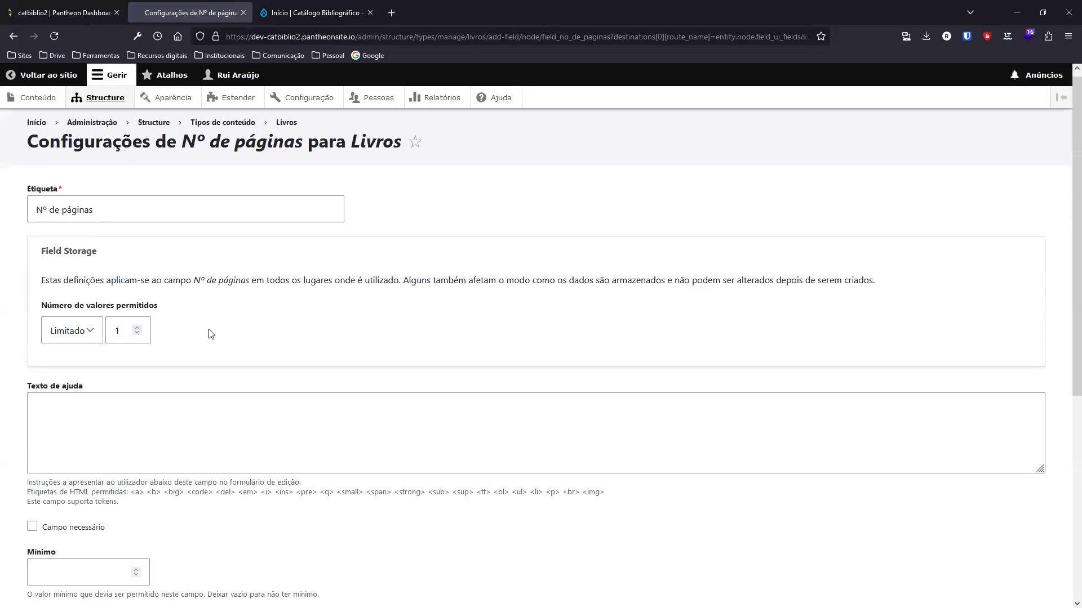
Set the Nº de páginas minimum to 0 and save the field settings
scroll(222, 282, down, 2)
scroll(236, 280, down, 2)
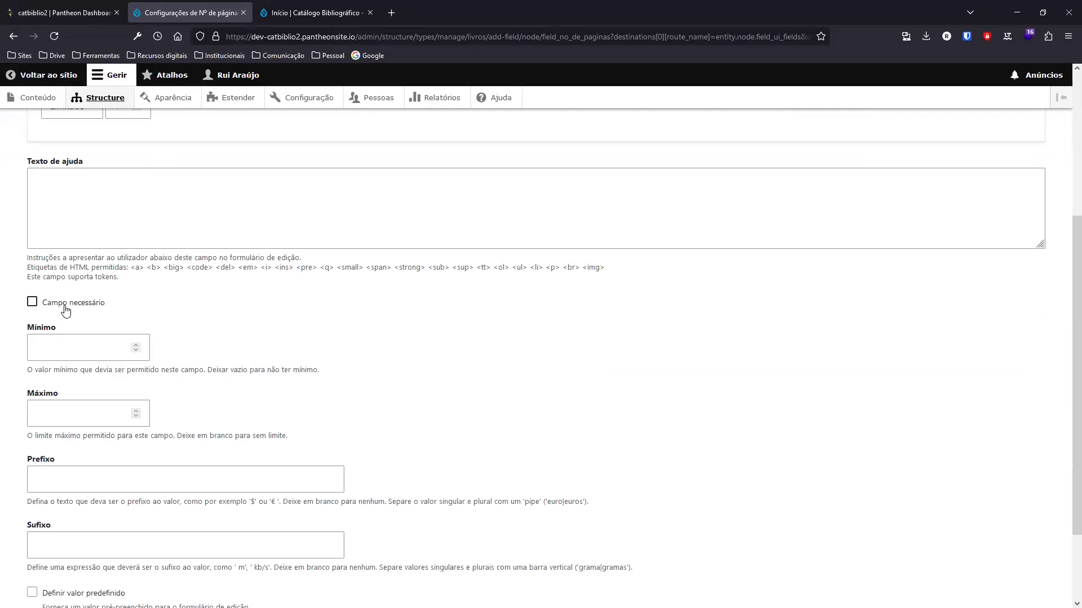
scroll(267, 311, down, 1)
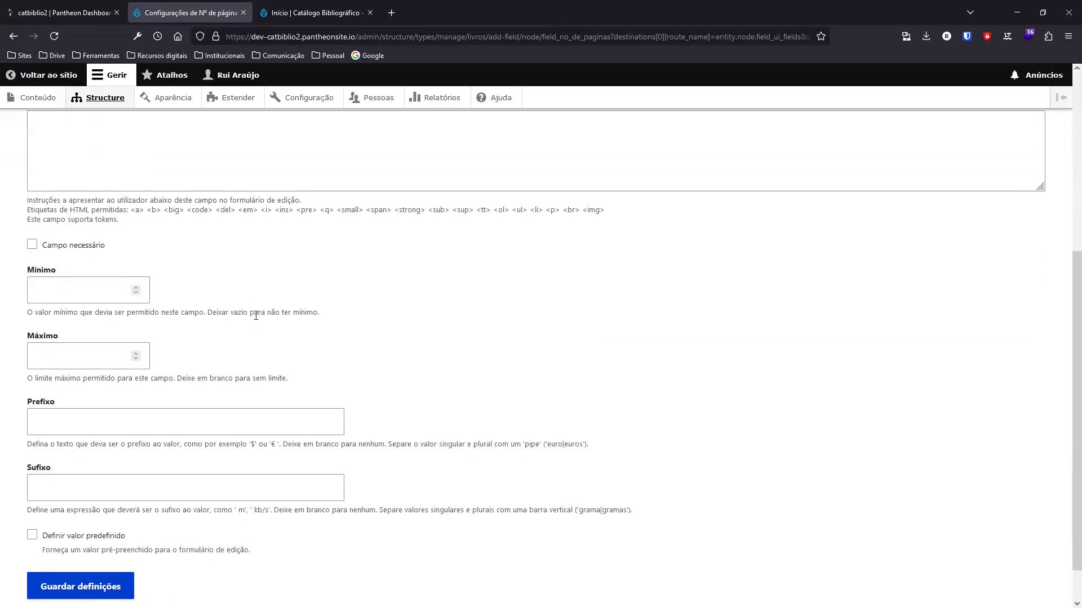
click(80, 295)
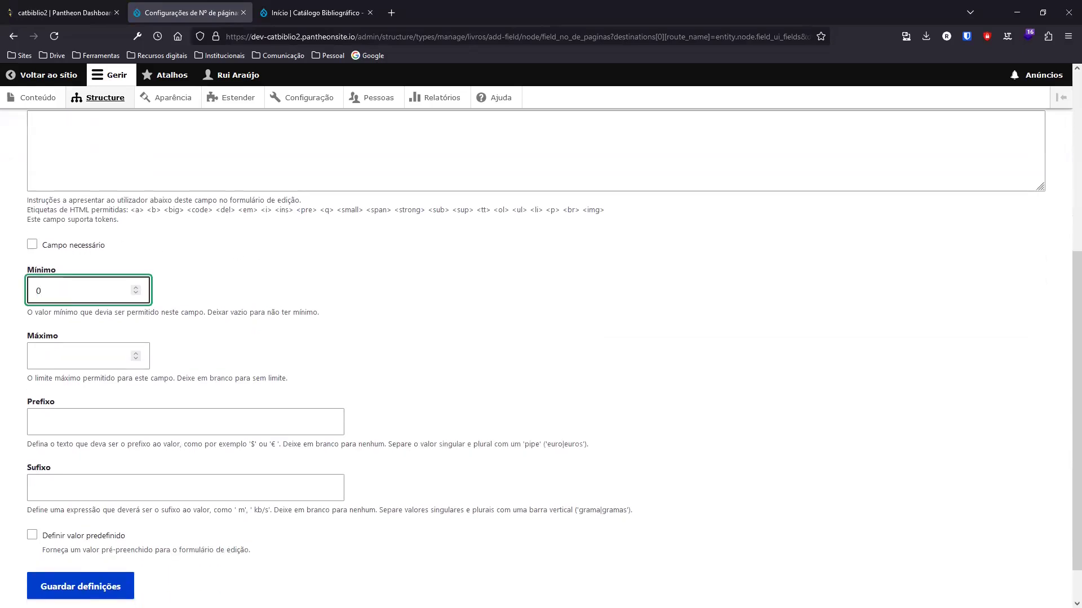
click(356, 239)
scroll(383, 253, down, 1)
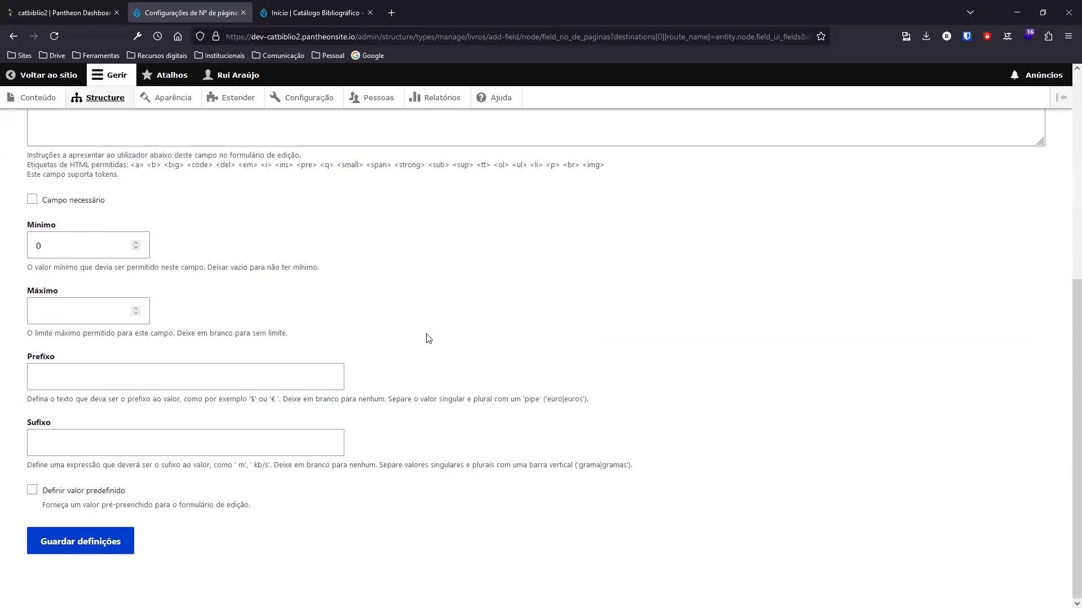
click(64, 548)
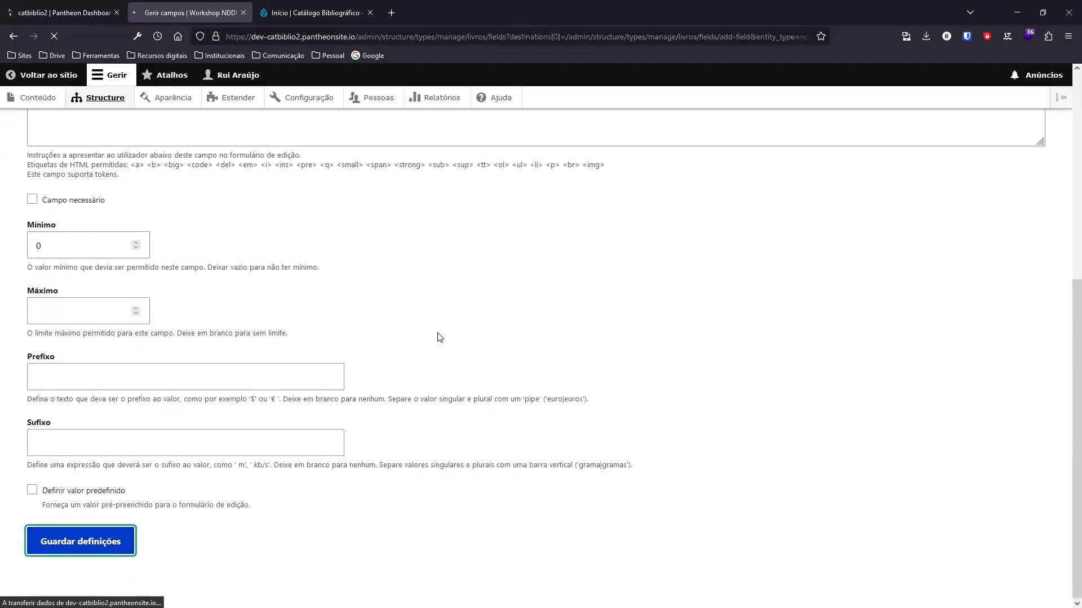
Create a text list field labelled 'Língua(s)' (field_lingua_s) on Livros
click(144, 321)
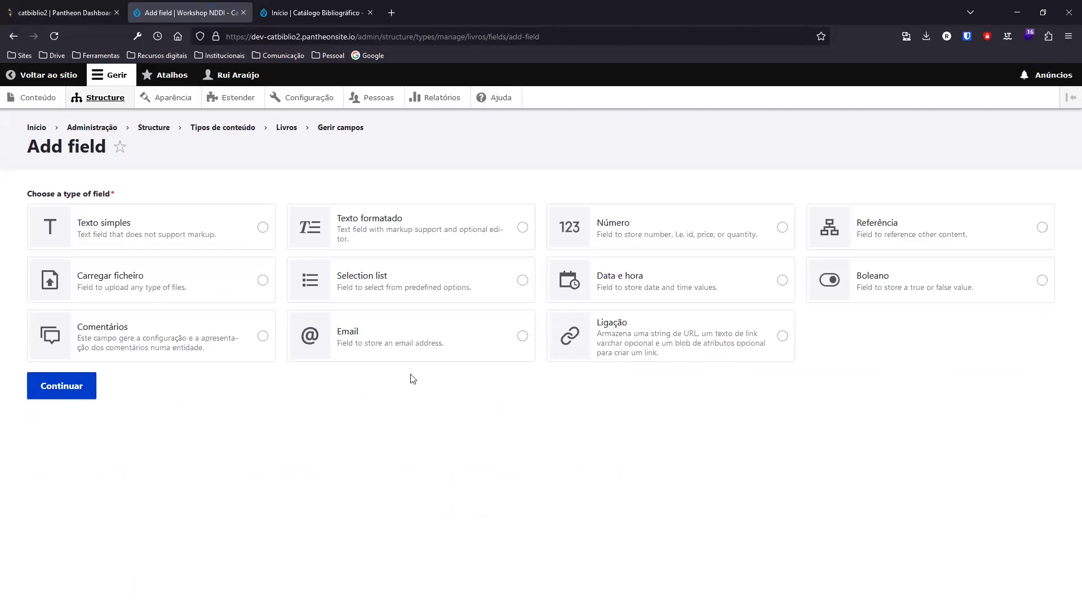
click(393, 292)
click(53, 400)
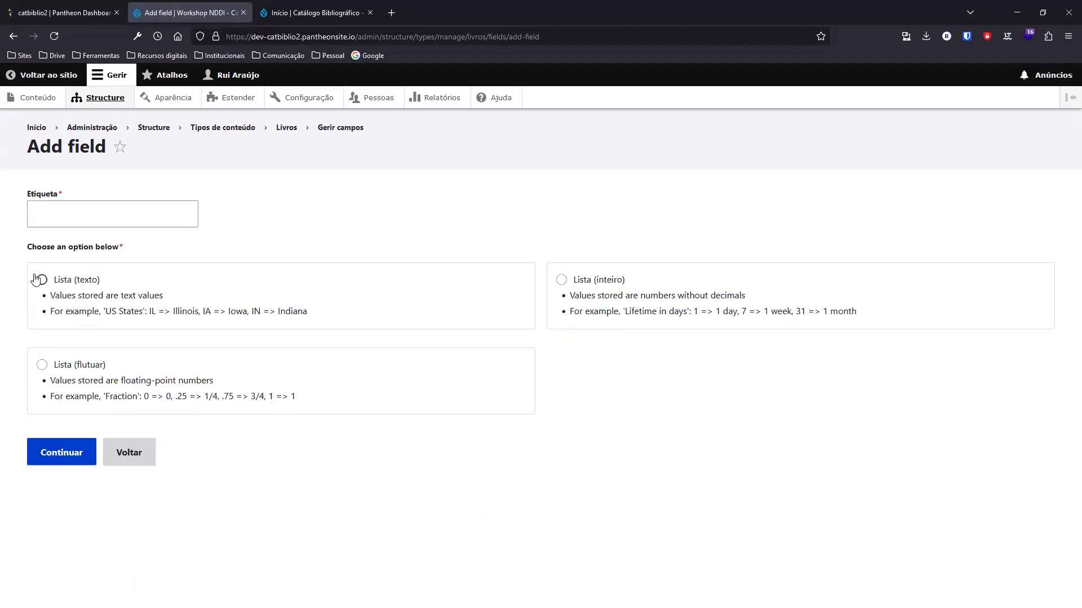
click(39, 280)
click(60, 221)
text(Língua)
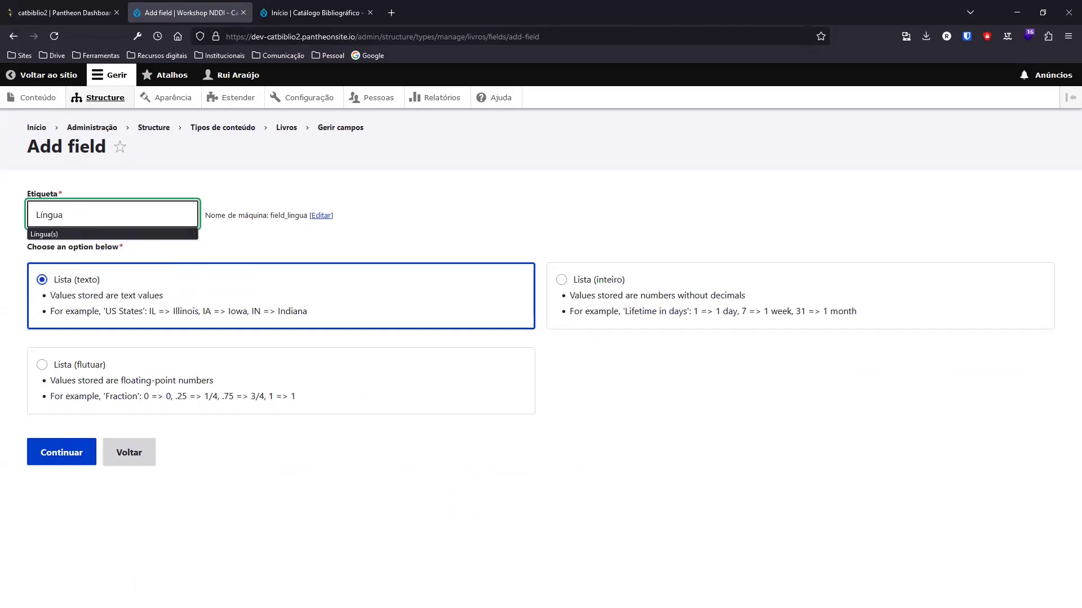
click(45, 234)
click(72, 451)
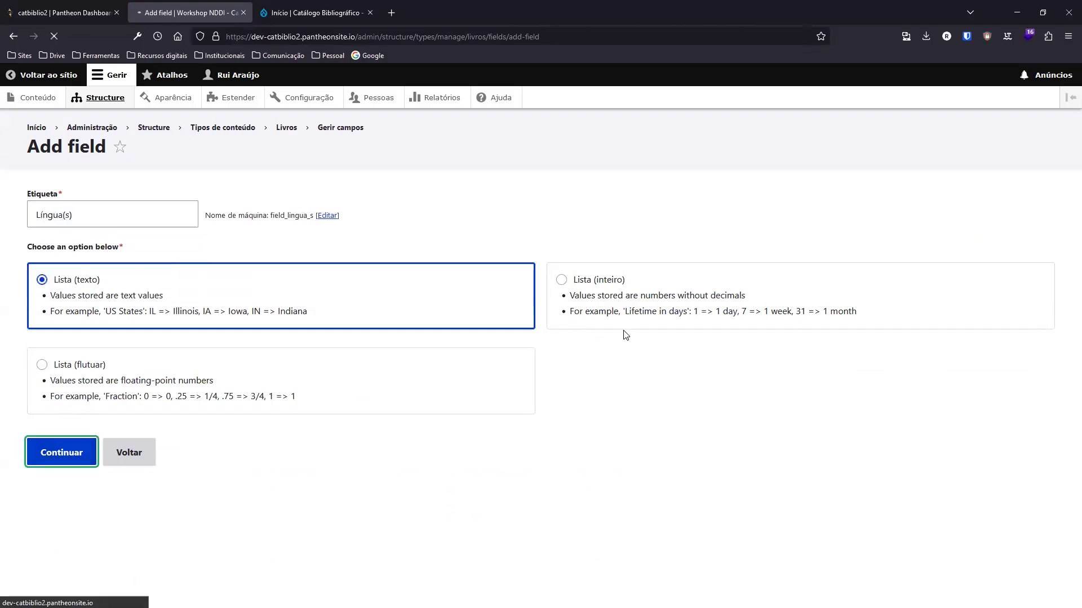
Enter the allowed values Português, Inglês, Francês and Alemão for Língua(s)
scroll(507, 324, down, 3)
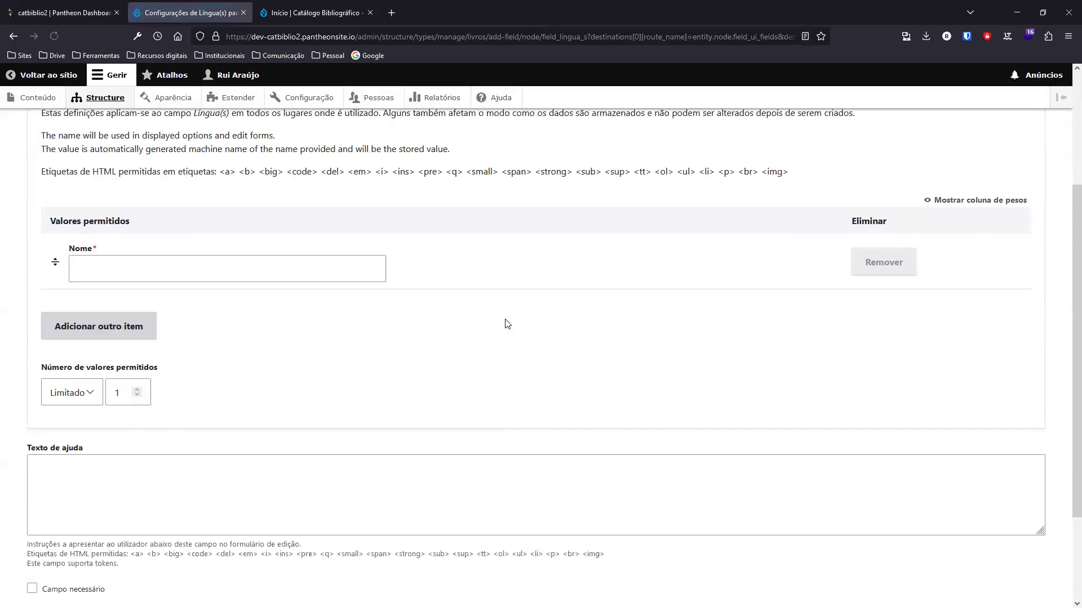
scroll(505, 322, up, 3)
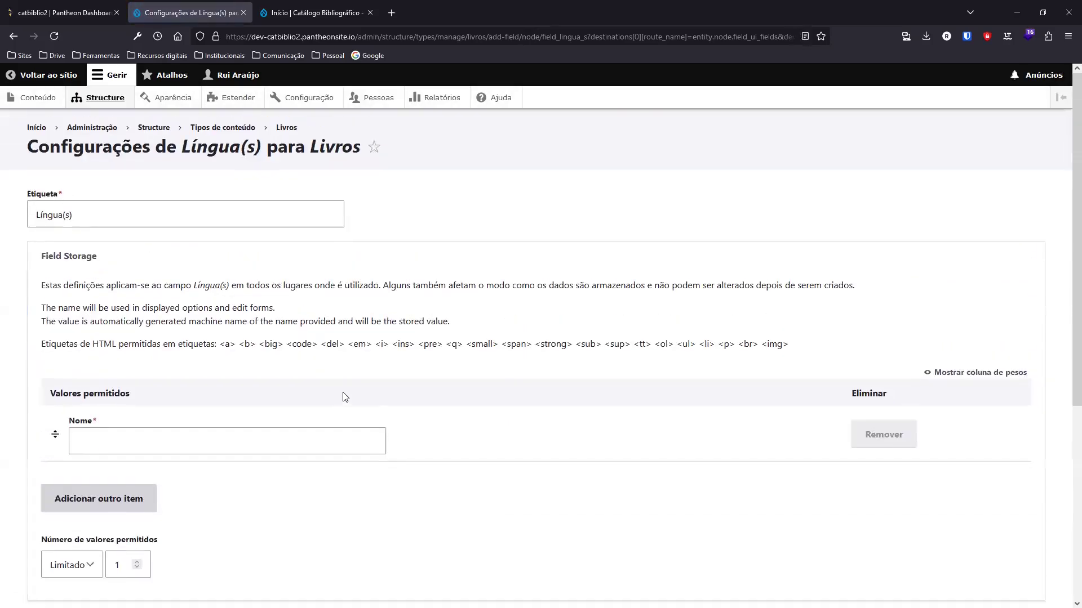
scroll(344, 394, down, 2)
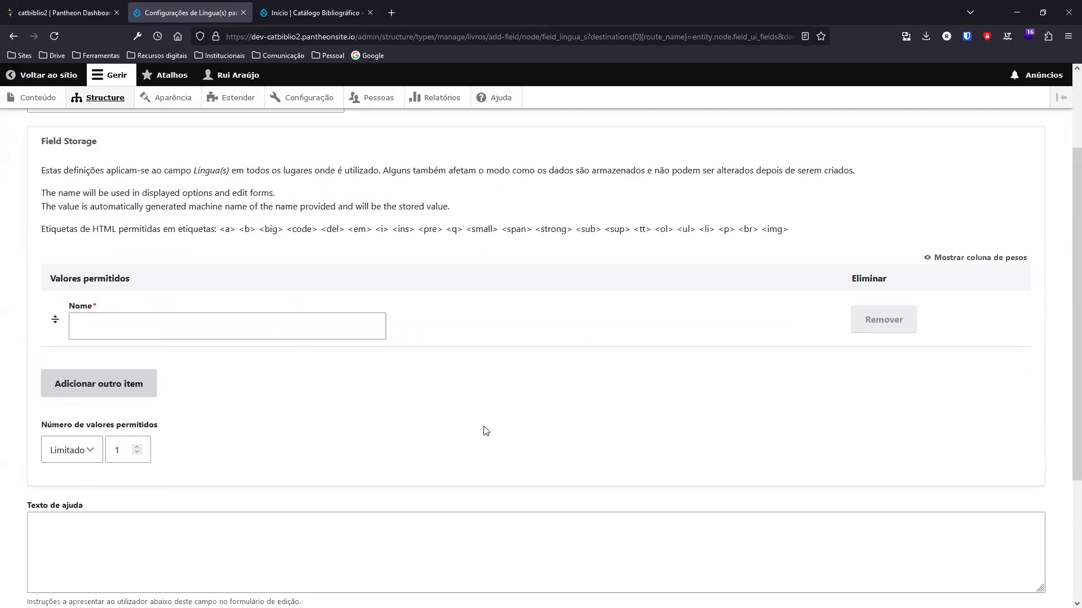
click(324, 324)
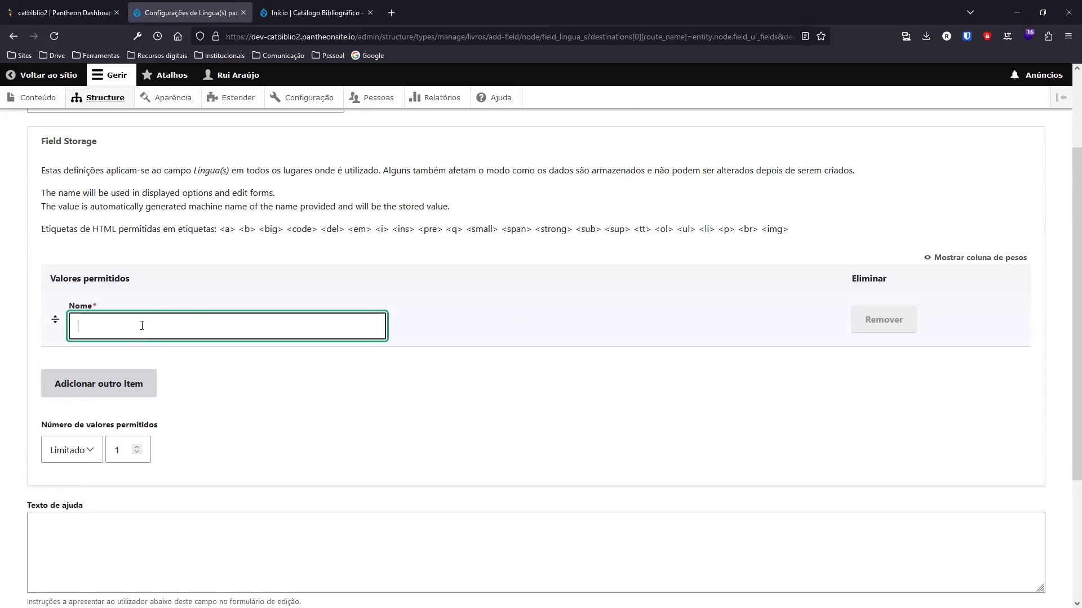
text(P)
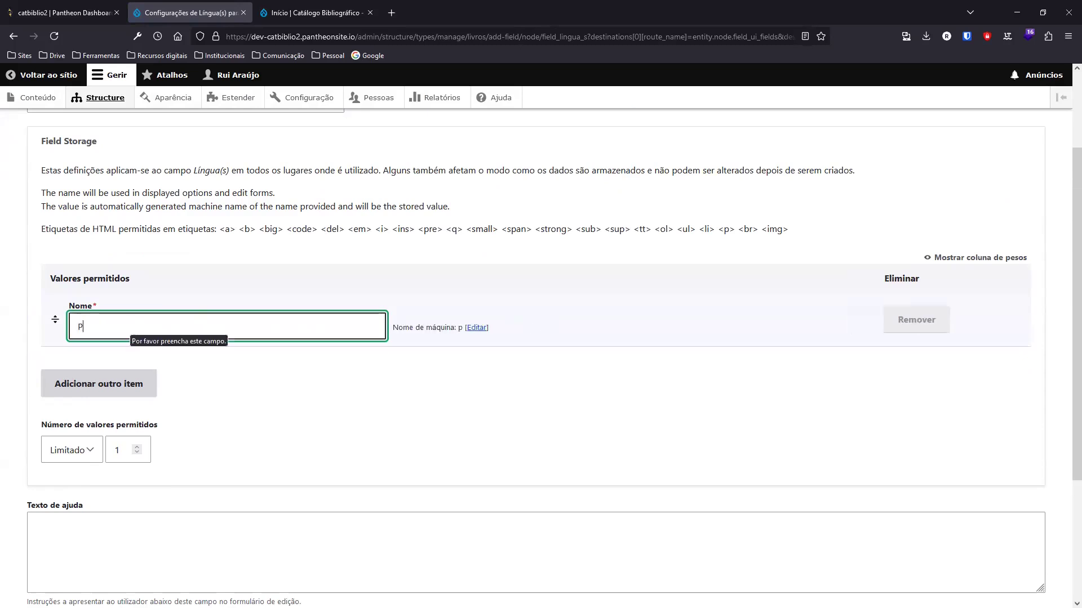
text(ortuguês)
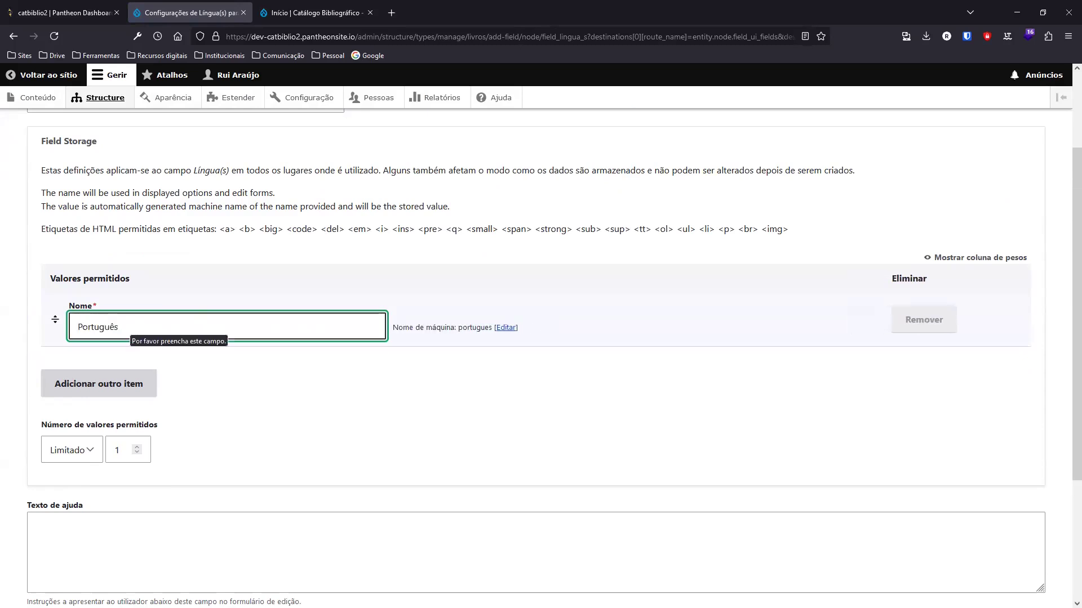
click(103, 390)
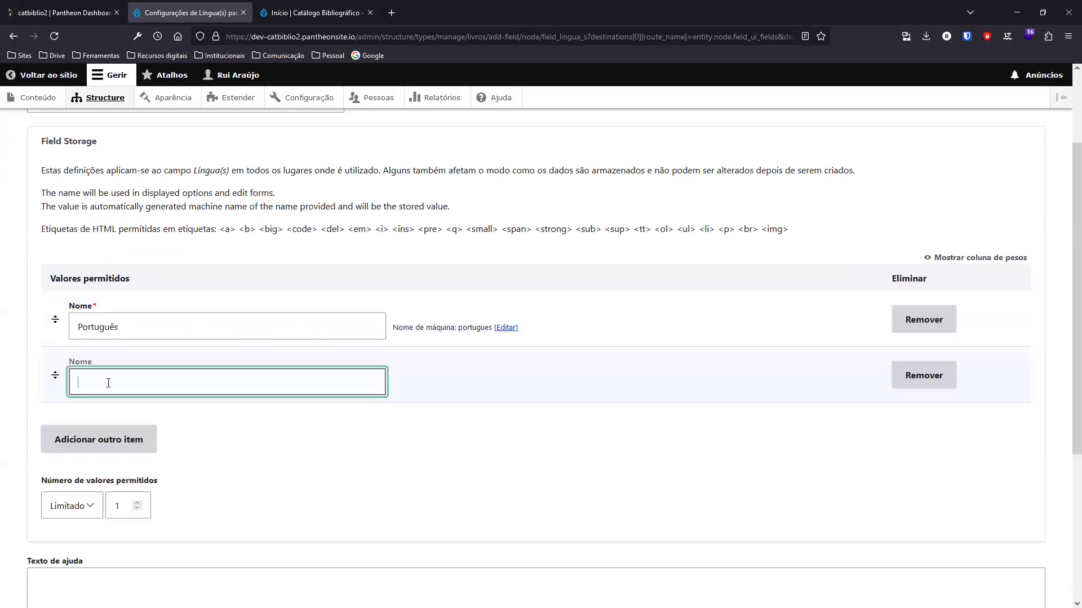
text(Inglês)
click(73, 451)
text(FrancÊs)
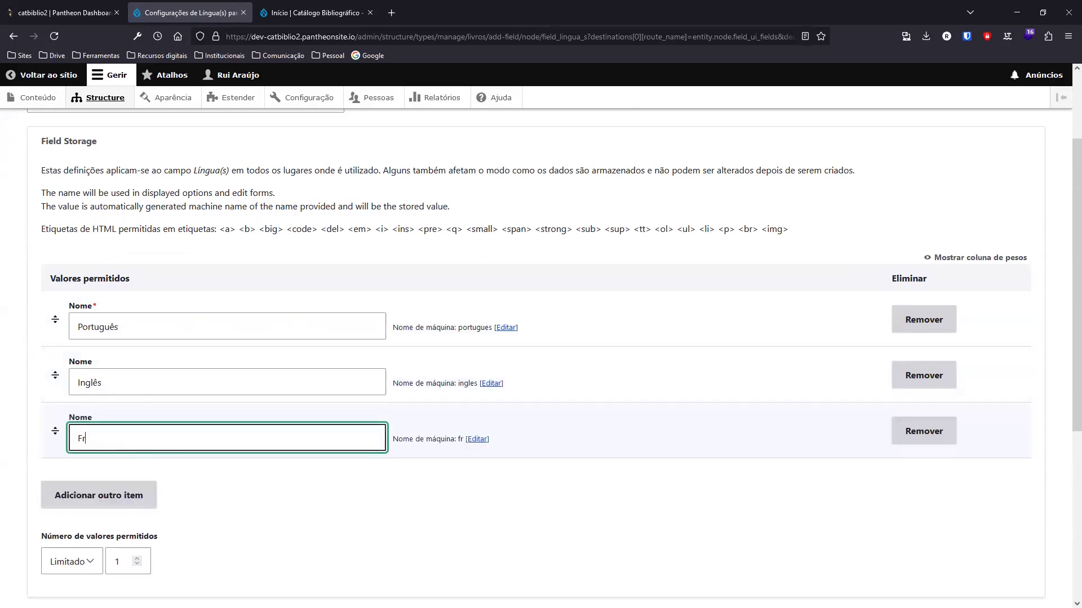
key(BackSpace)
key(BackSpace)
text(ês)
click(151, 496)
text(A)
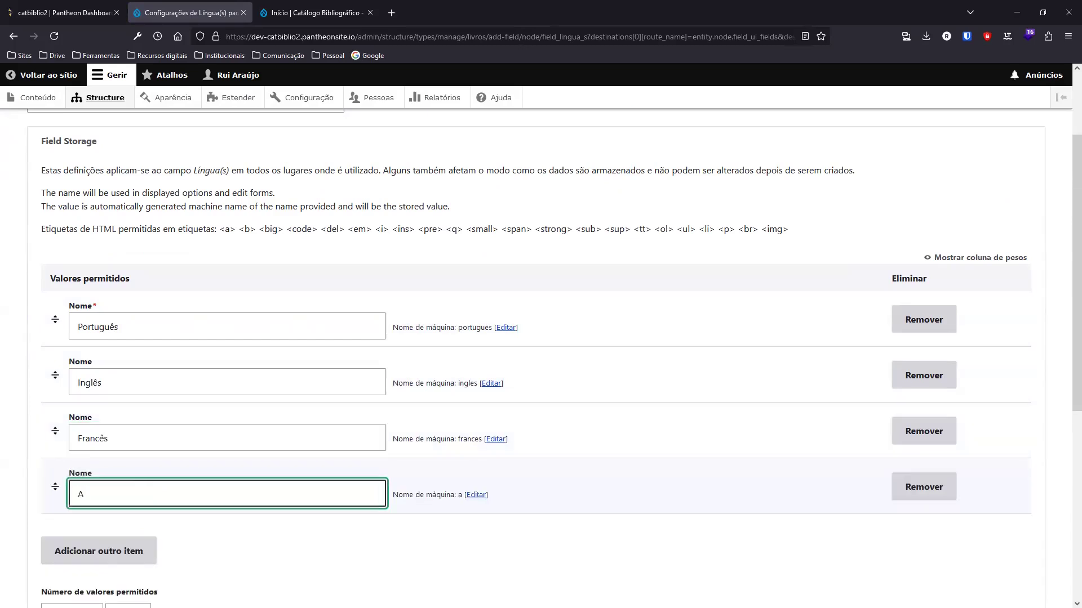
text(lemão)
Make Língua(s) required with unlimited values and save the field
scroll(227, 468, down, 4)
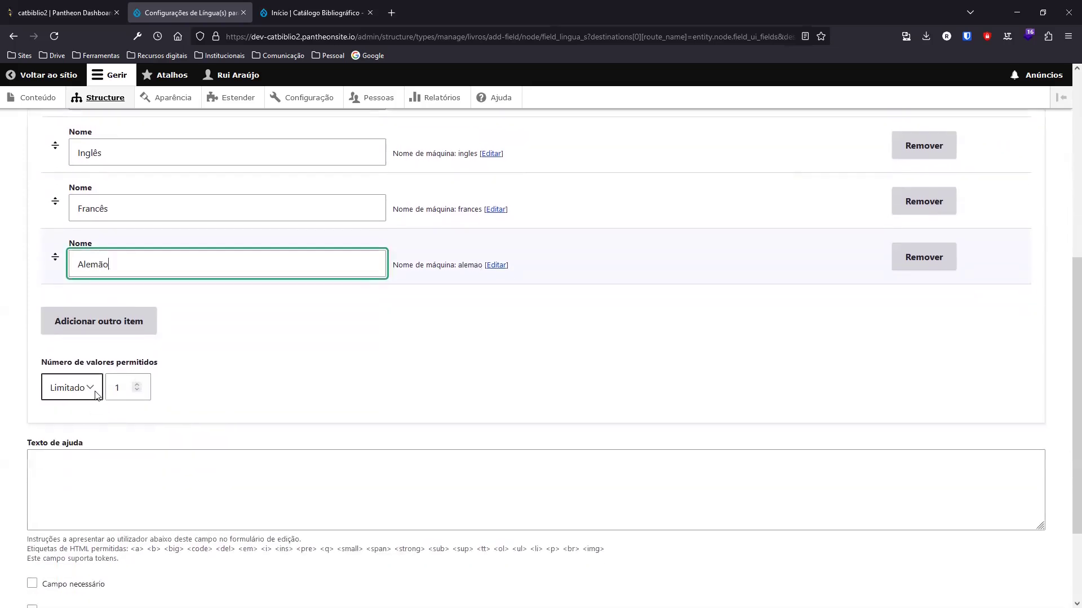
click(95, 395)
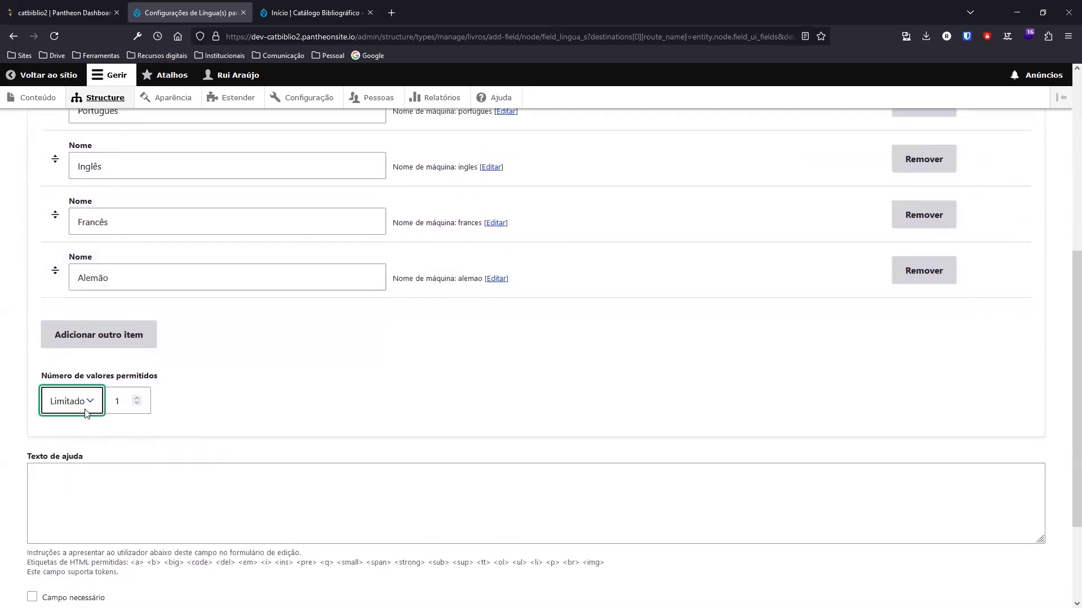
click(85, 410)
click(82, 444)
scroll(332, 419, down, 3)
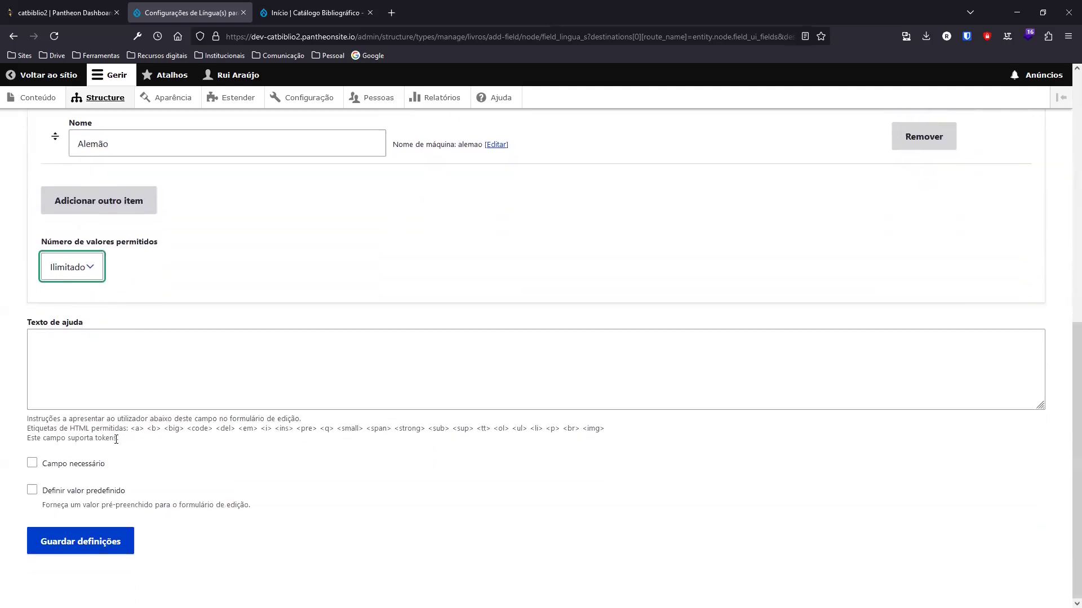
click(33, 464)
scroll(401, 359, up, 10)
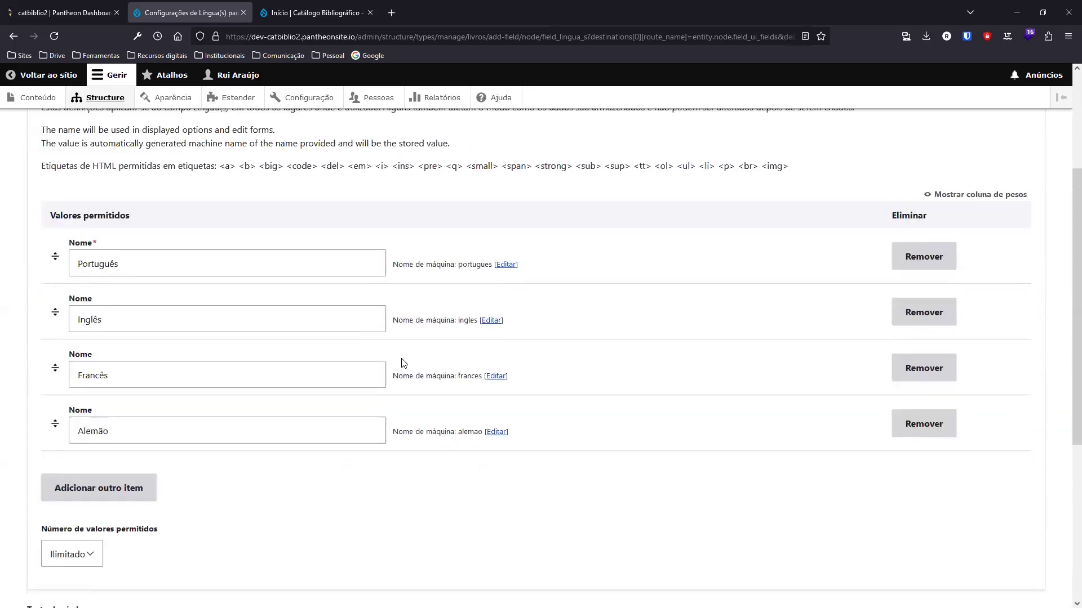
scroll(500, 350, down, 3)
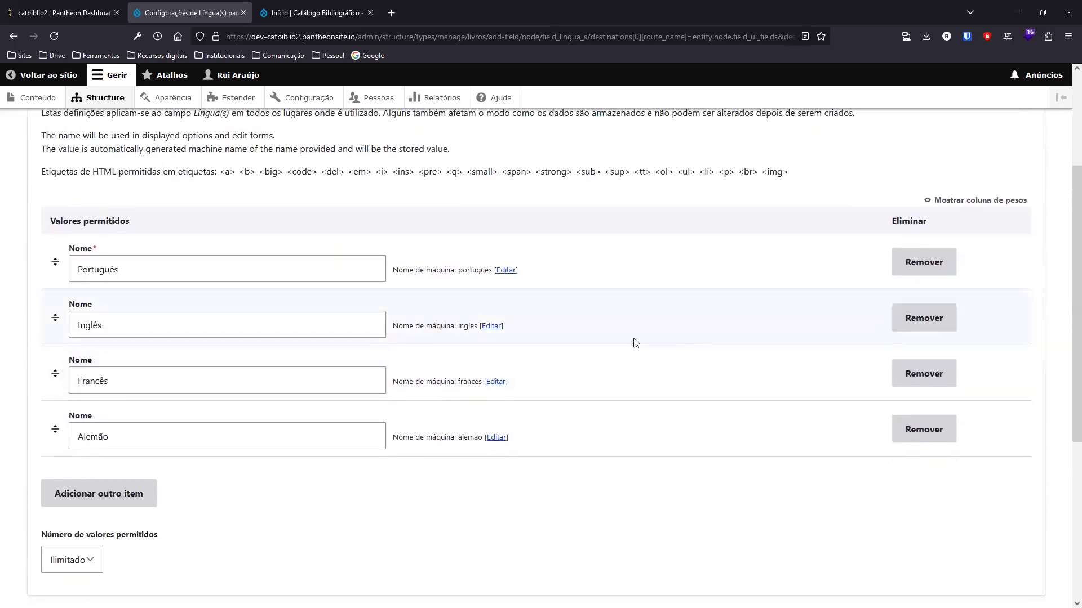
scroll(635, 342, down, 3)
scroll(635, 343, down, 2)
click(116, 547)
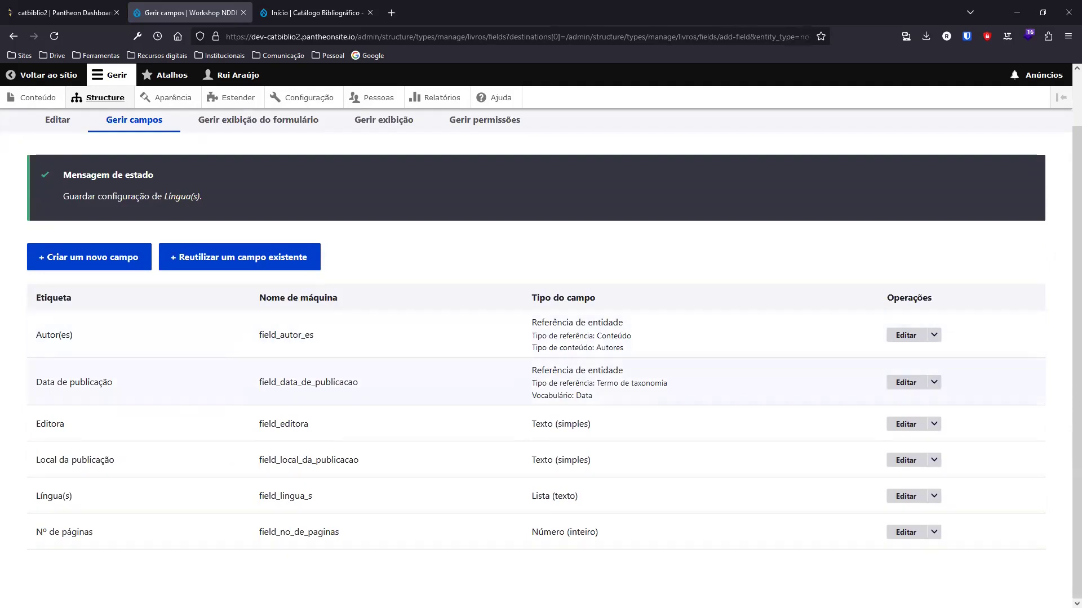
Create a long formatted text field 'Resumo' on Livros restricted to the HTML Completo format
click(93, 258)
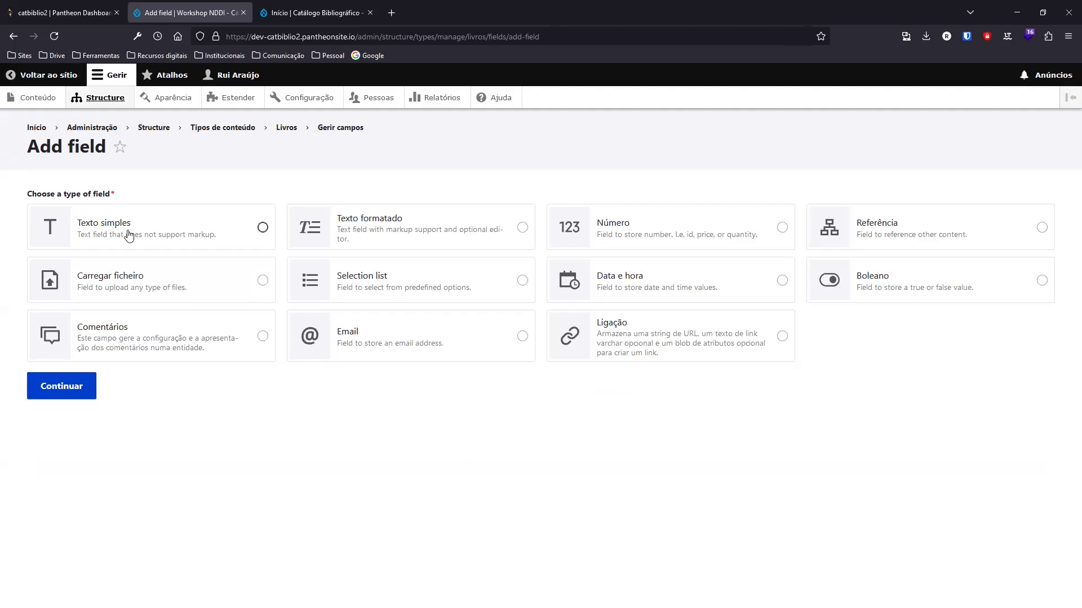
click(386, 236)
click(64, 393)
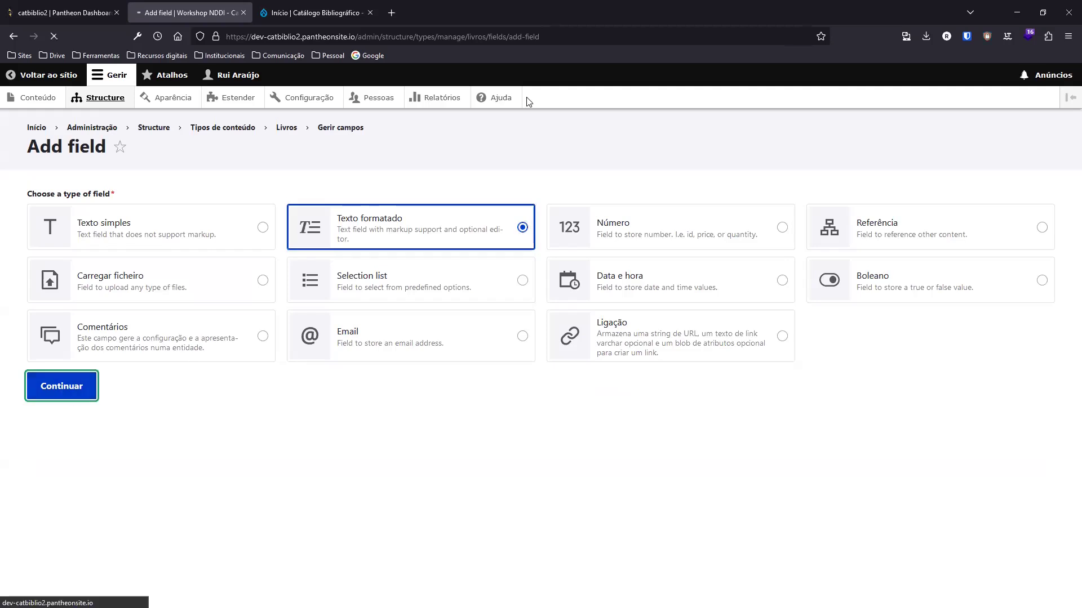
click(139, 212)
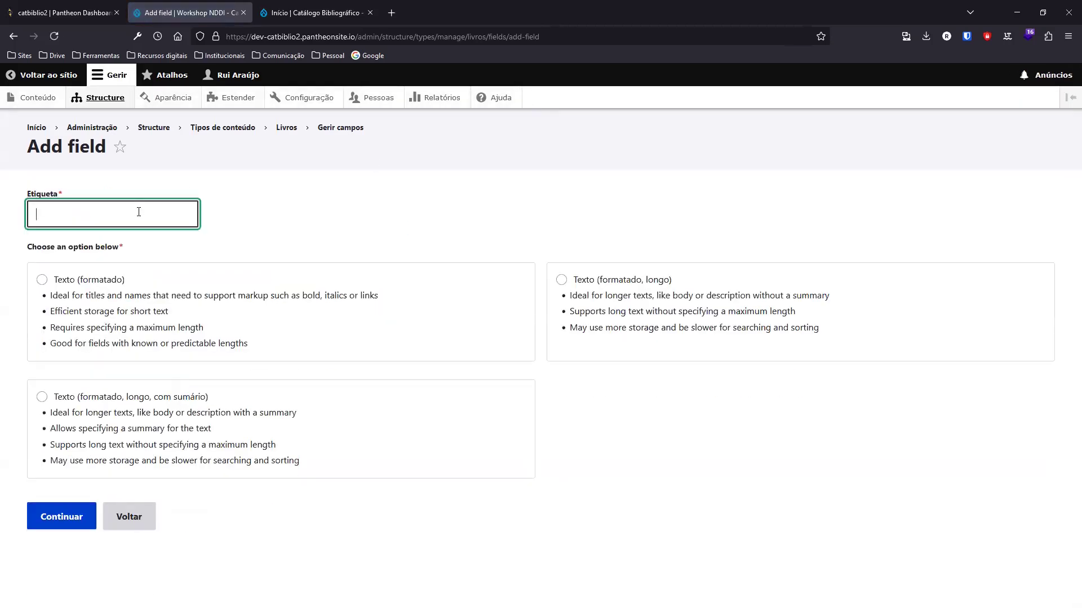
text(Re)
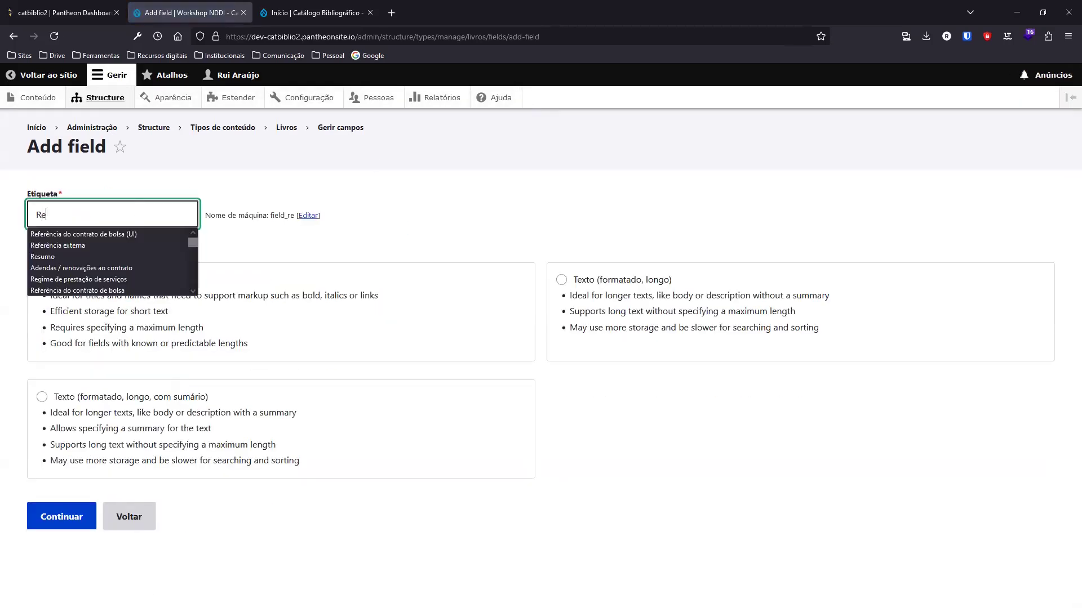
click(88, 256)
click(158, 304)
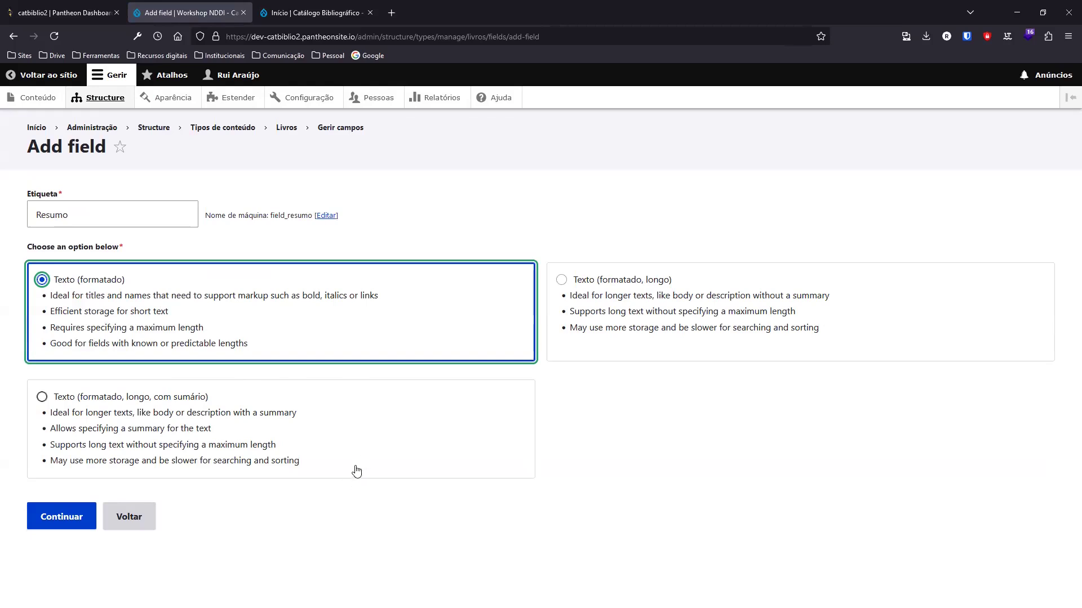
click(668, 341)
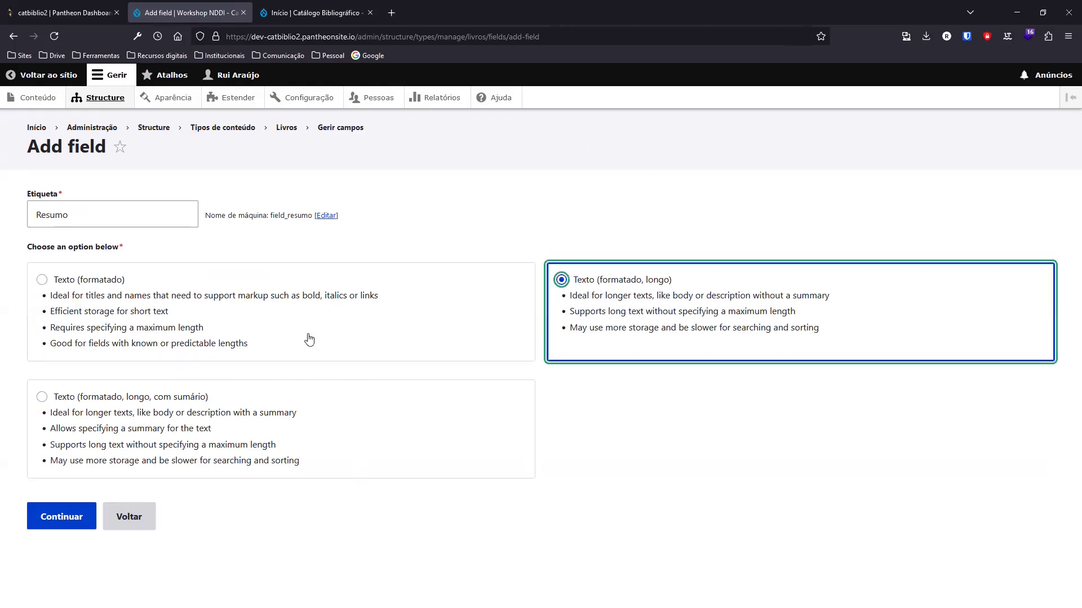
click(56, 518)
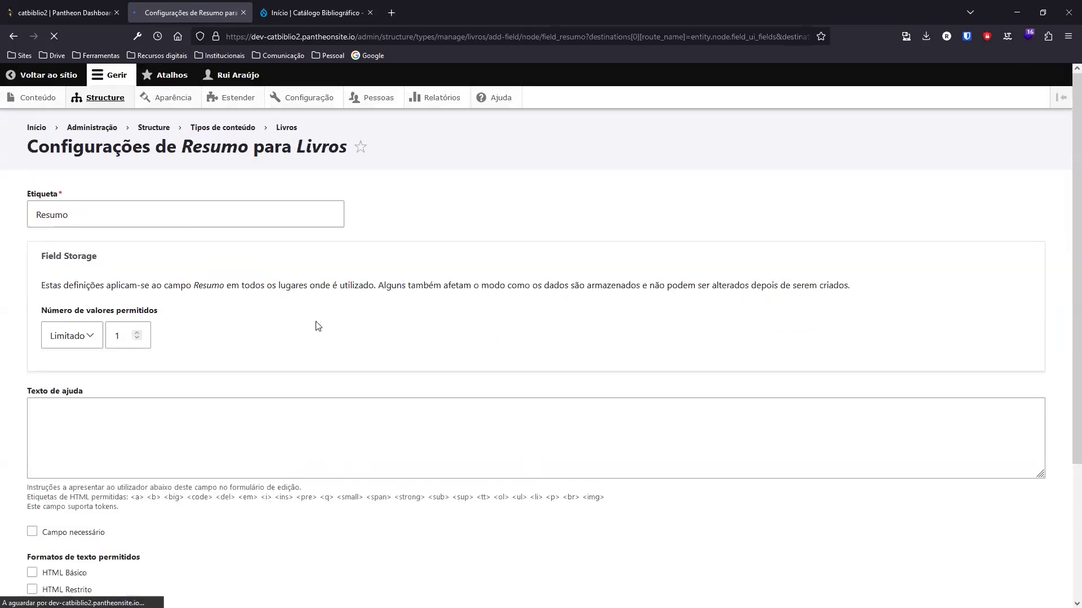
scroll(317, 321, down, 3)
scroll(316, 321, down, 1)
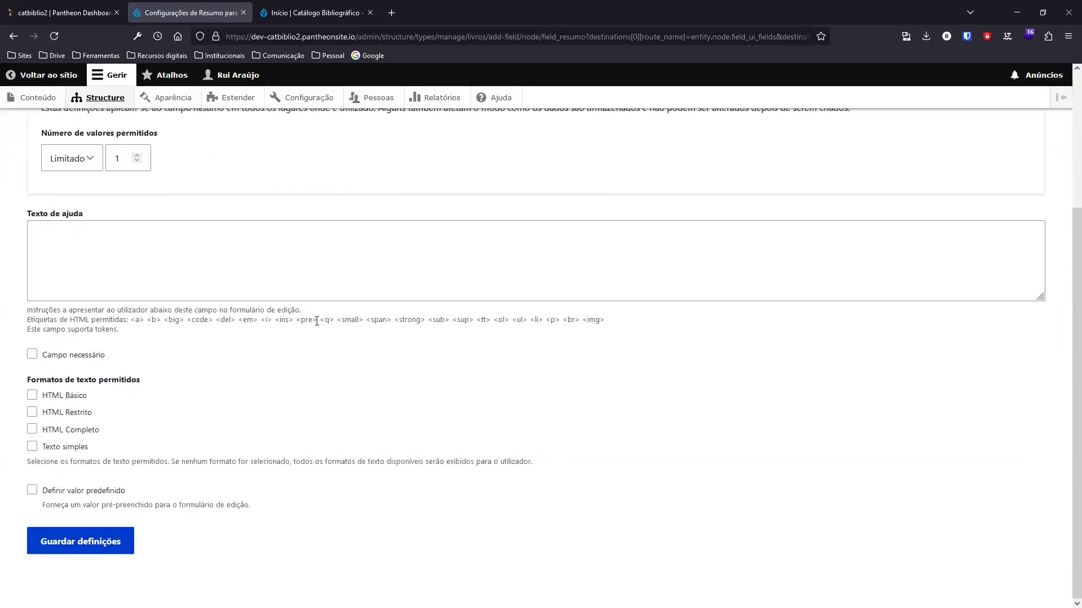
click(33, 430)
Save the Resumo field and begin a new taxonomy term reference field
click(90, 541)
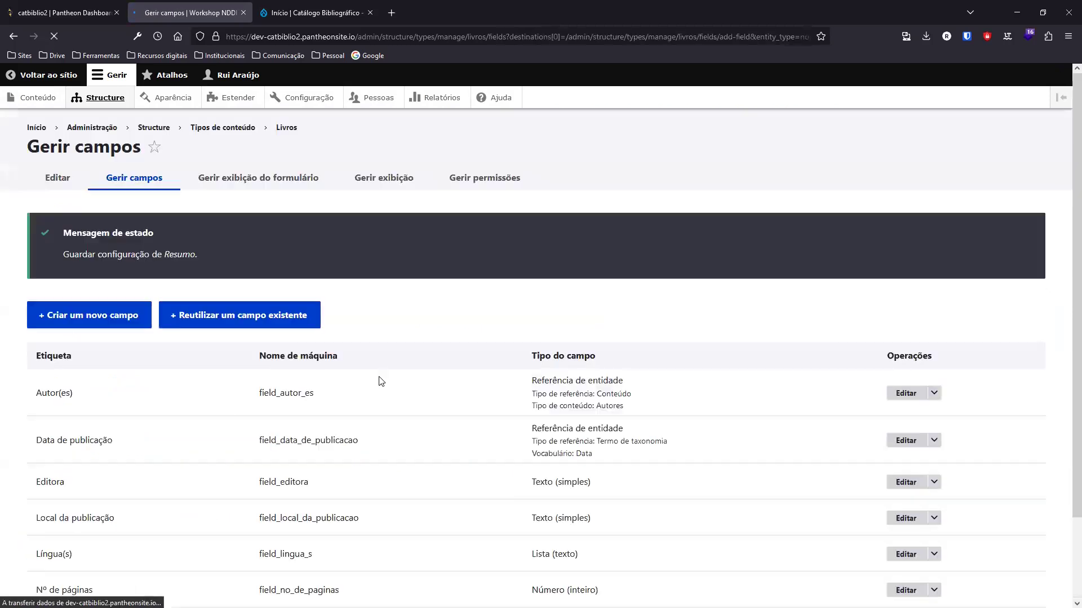
click(79, 318)
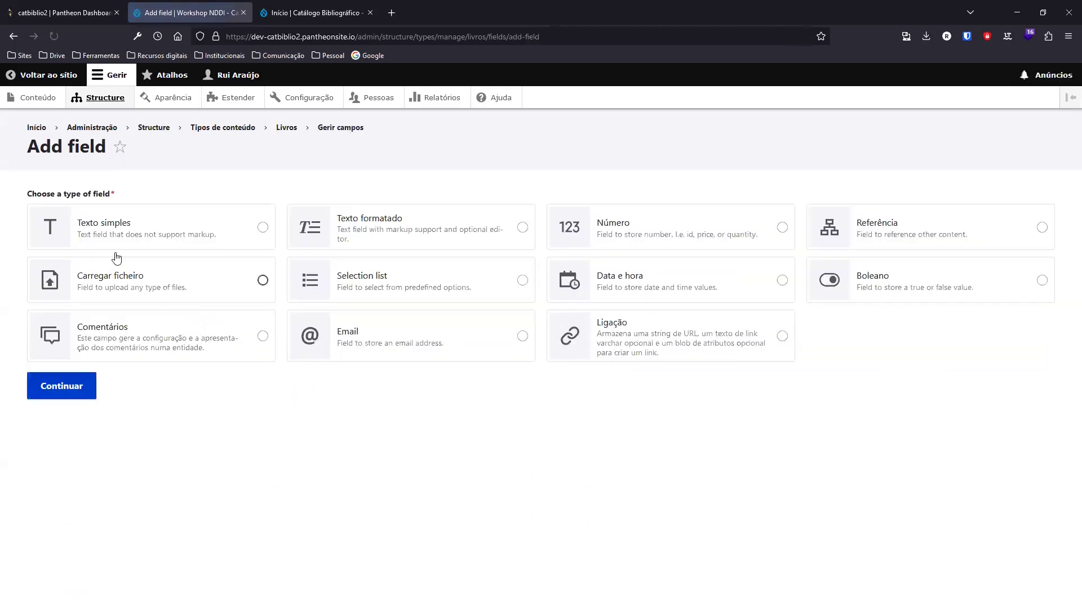
click(878, 232)
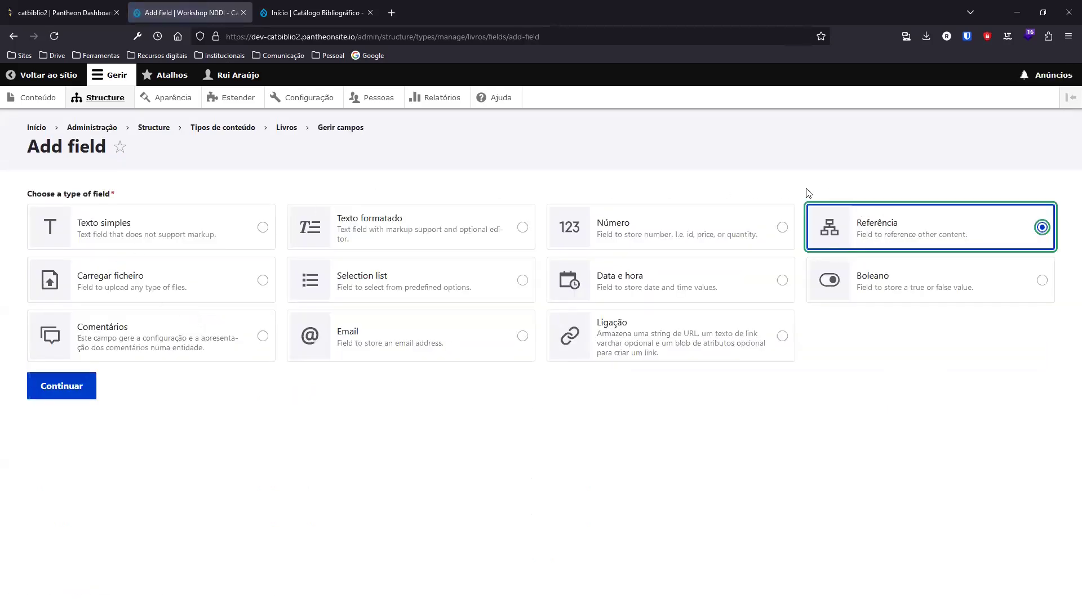
click(77, 401)
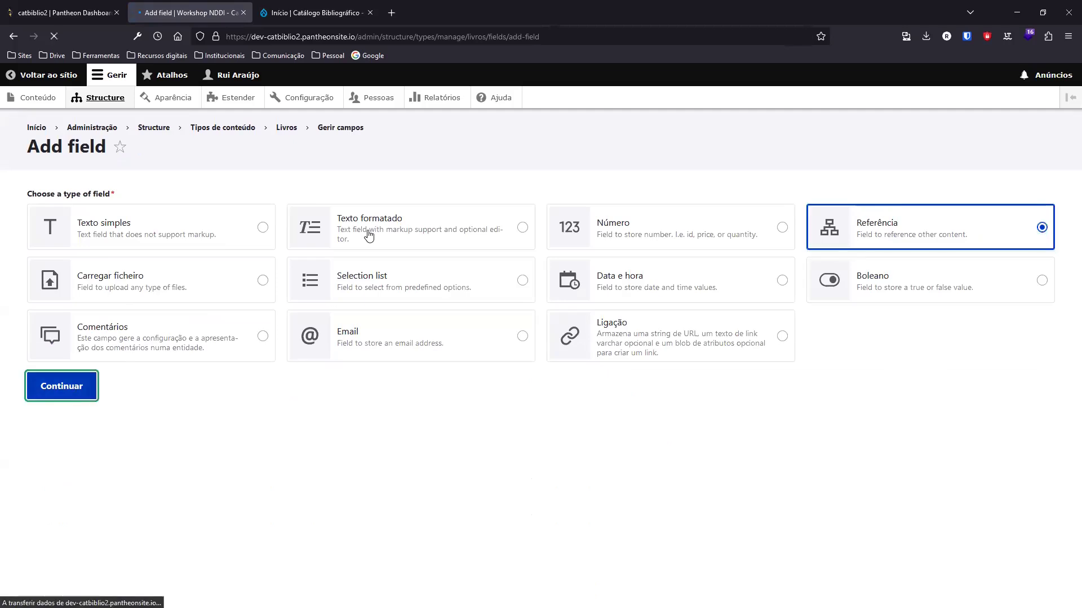
click(619, 303)
Label the reference field 'Género(s) Literário(s)' and open its settings
click(133, 211)
text(Ge)
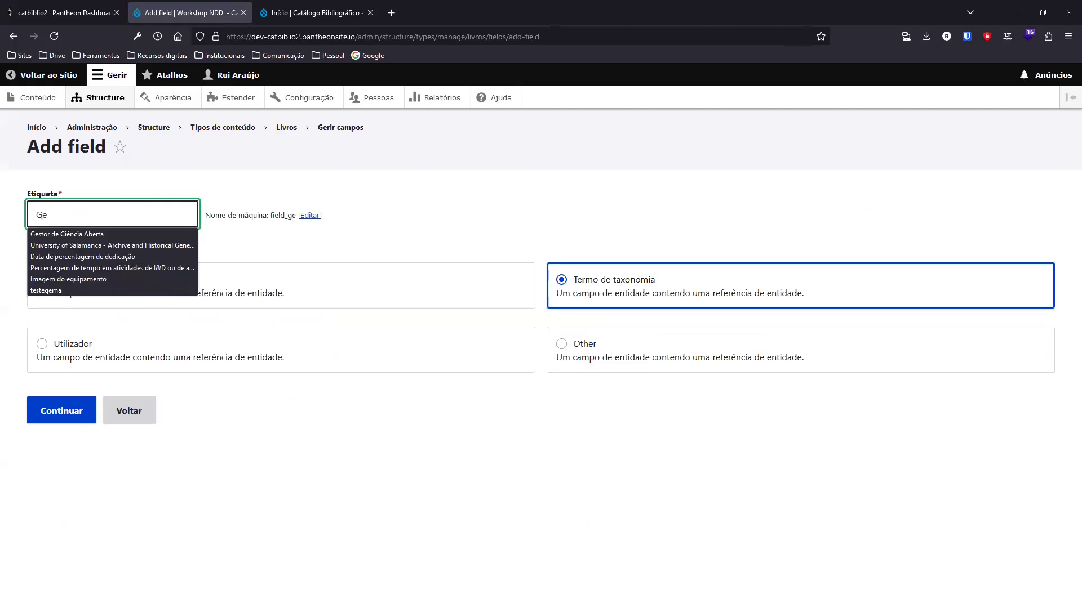
key(BackSpace)
text(én)
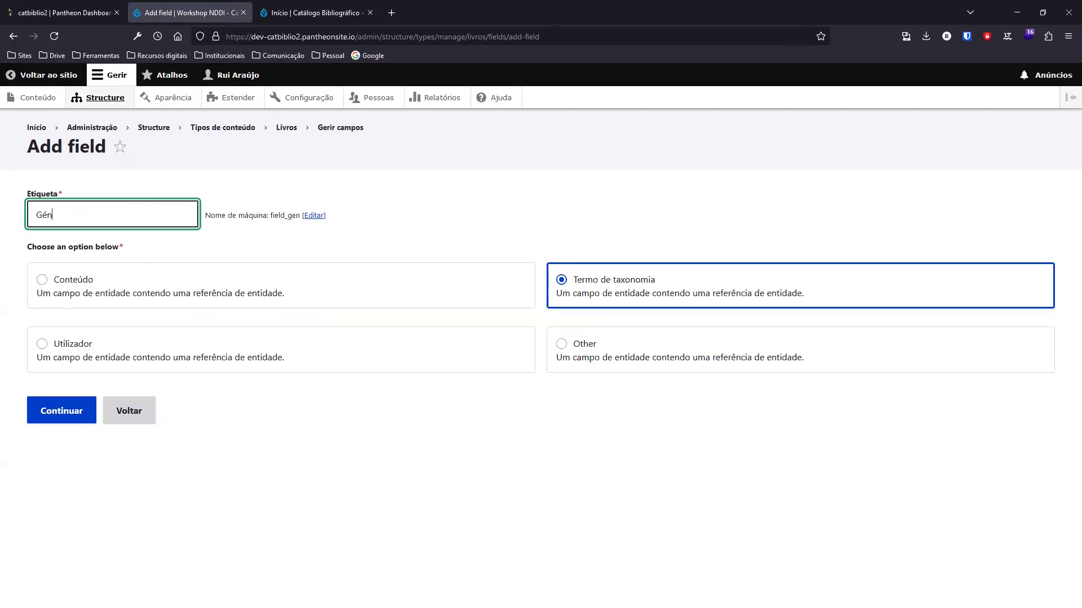
click(130, 233)
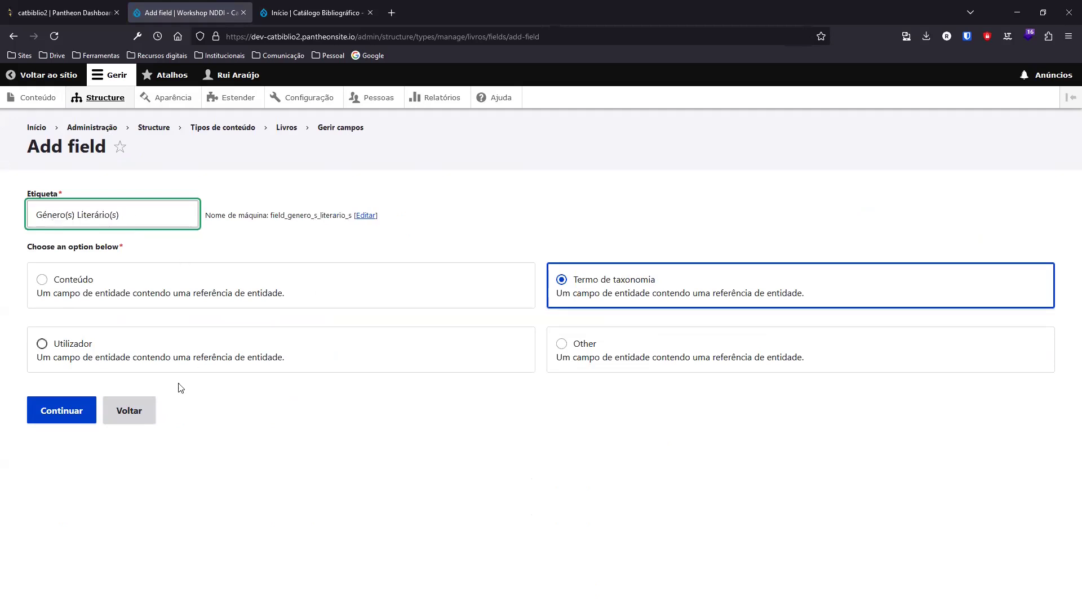
click(68, 423)
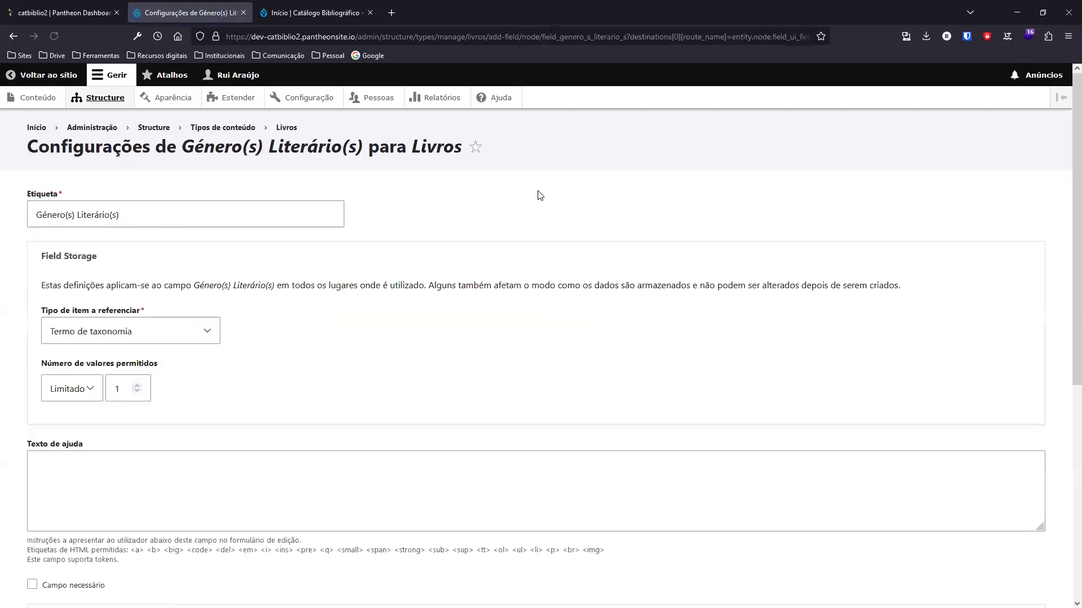
Save Género(s) Literário(s) as required and unlimited, auto-creating Géneros literários terms
scroll(219, 309, down, 4)
scroll(234, 295, up, 3)
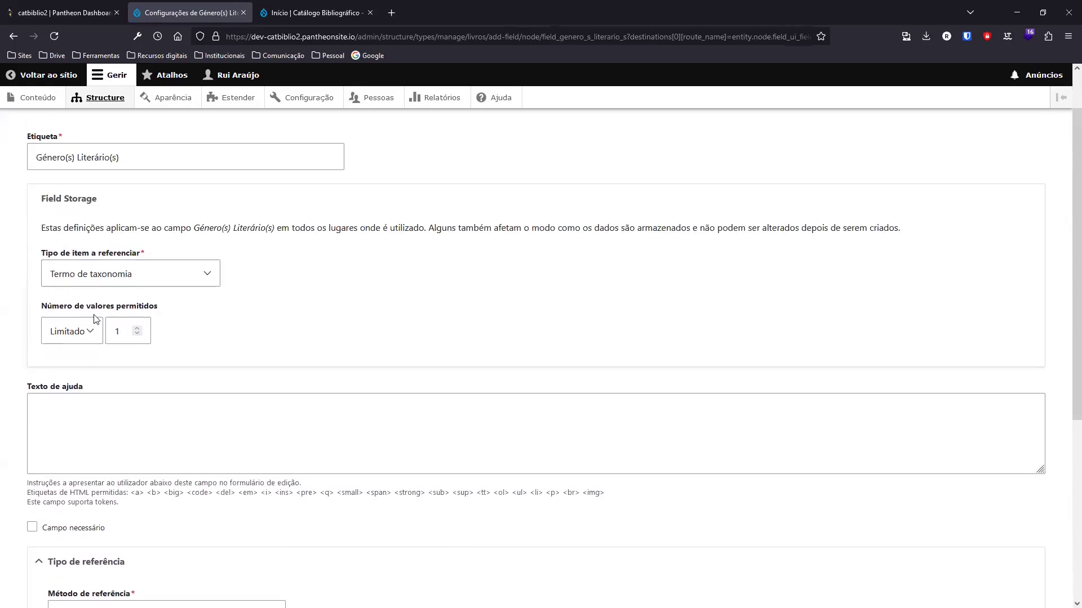
click(94, 331)
click(85, 368)
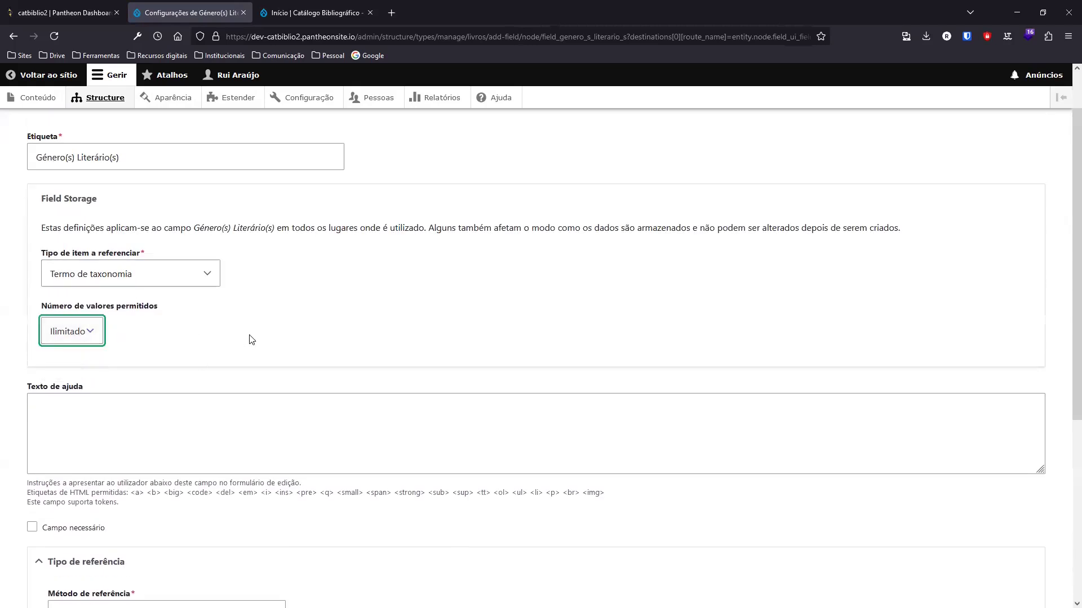
scroll(248, 338, down, 4)
click(33, 296)
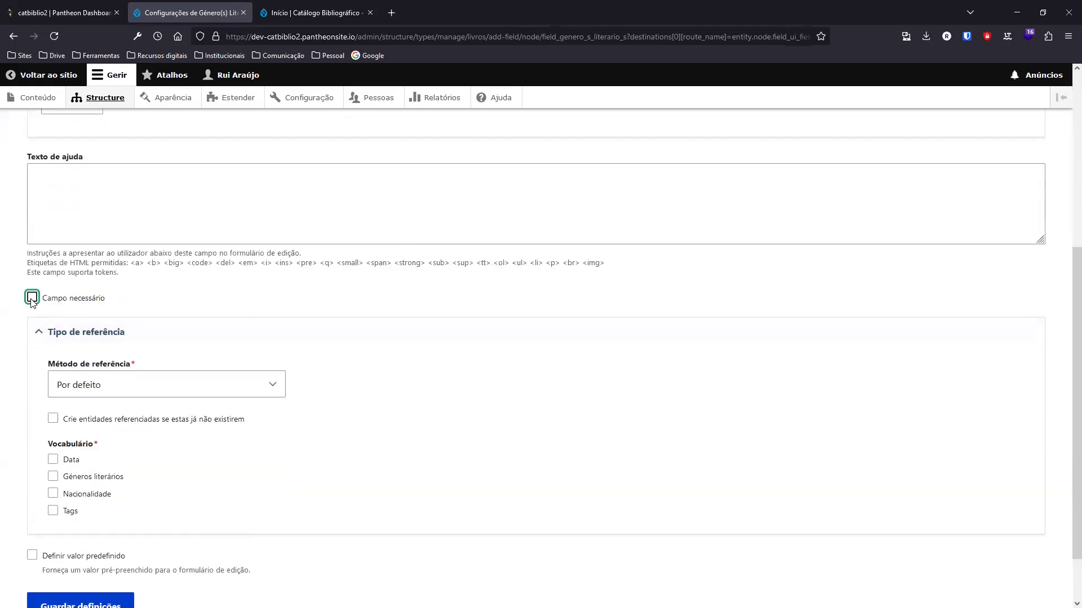
scroll(126, 383, down, 1)
click(90, 355)
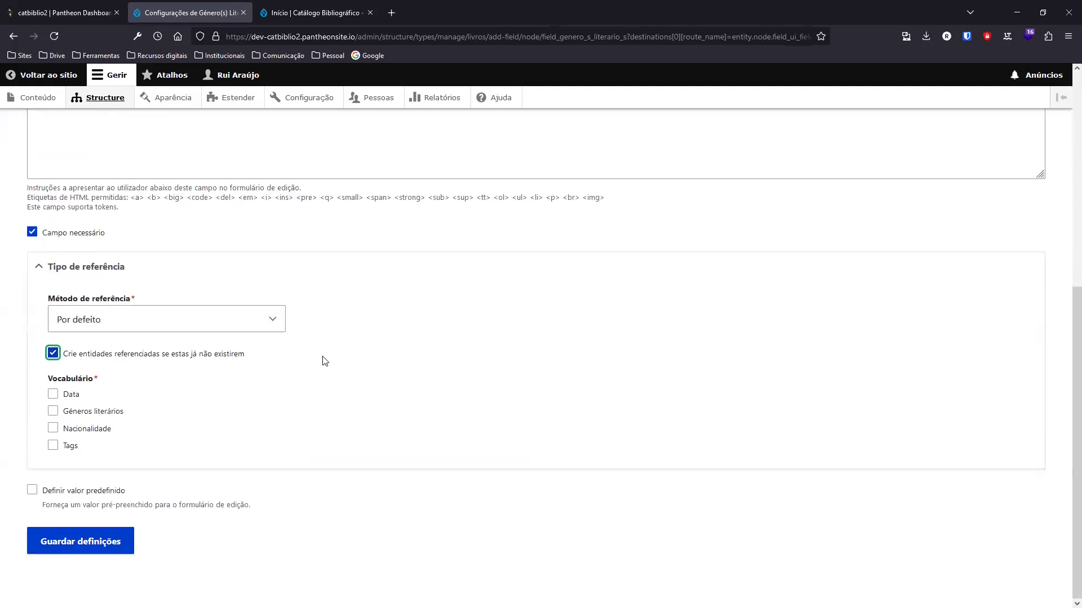
click(115, 415)
click(104, 549)
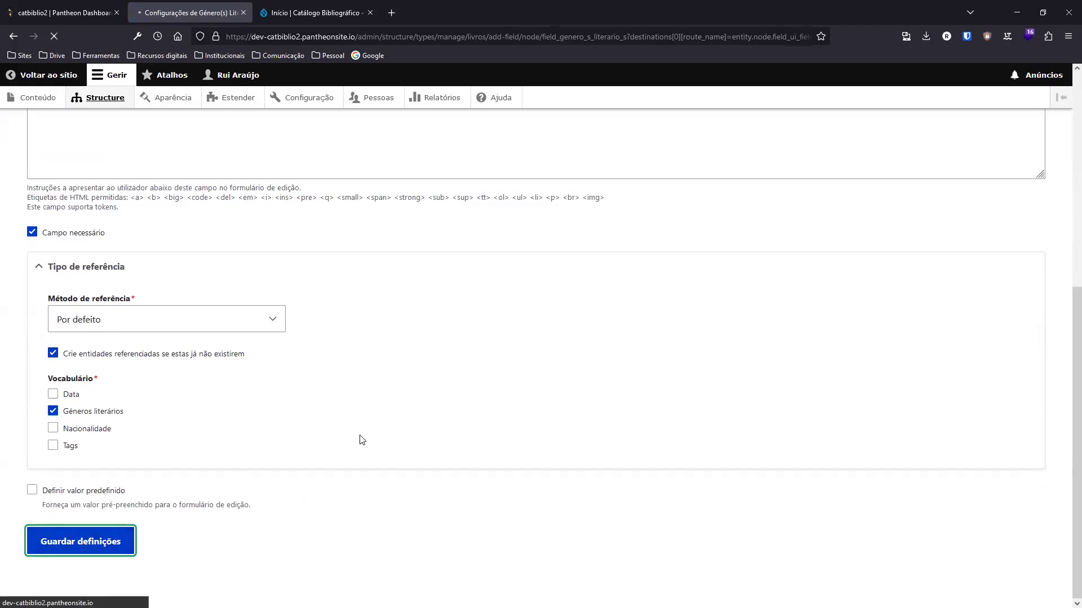
click(133, 319)
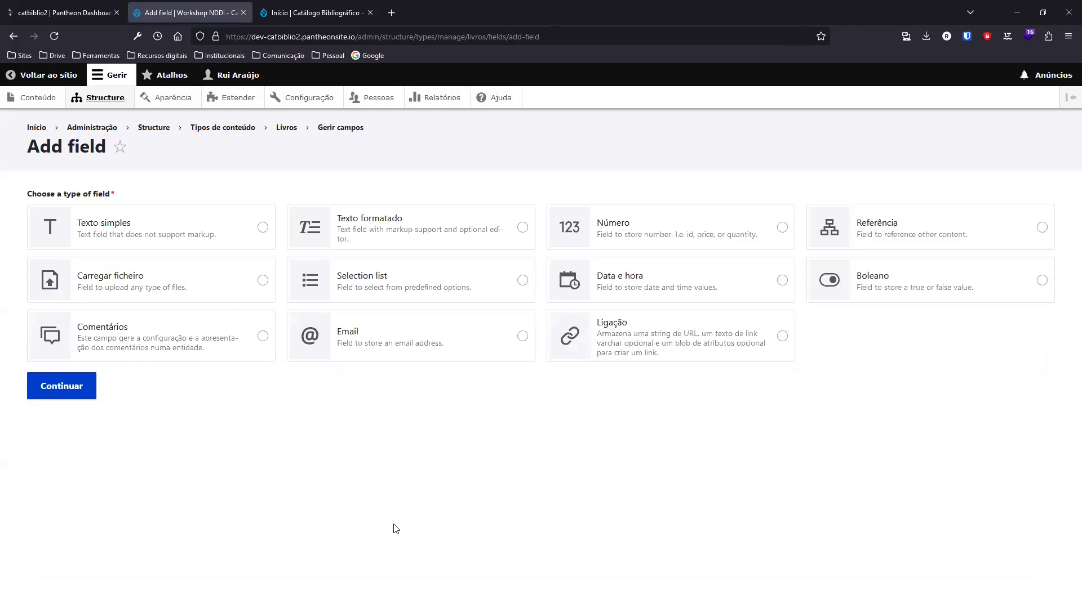
Create a link field labelled 'Referência externa' (field_referencia_externa) on Livros
click(711, 361)
click(83, 392)
click(71, 218)
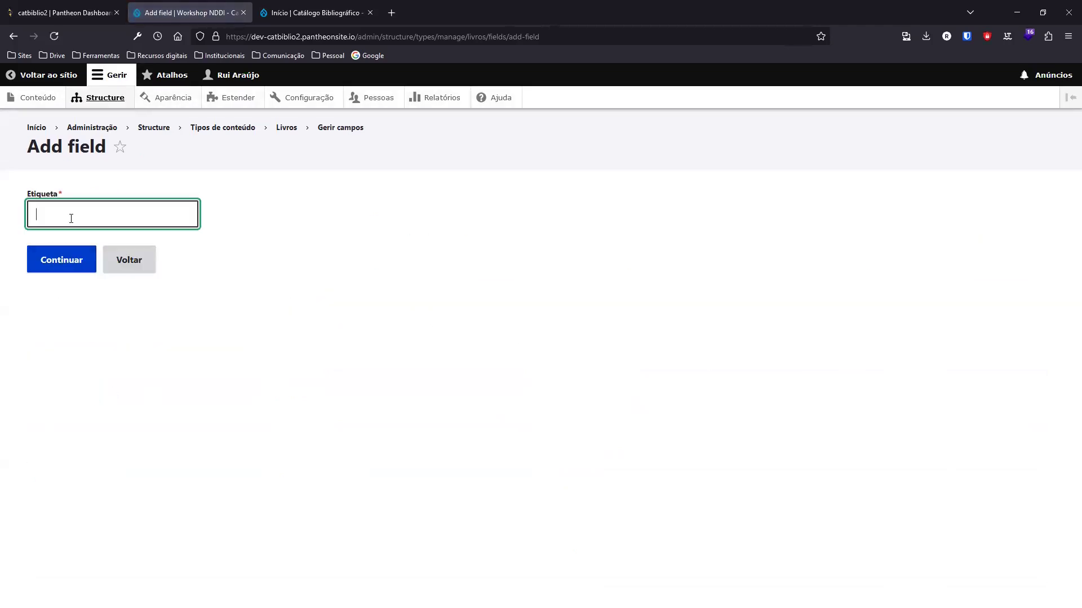
text(Re)
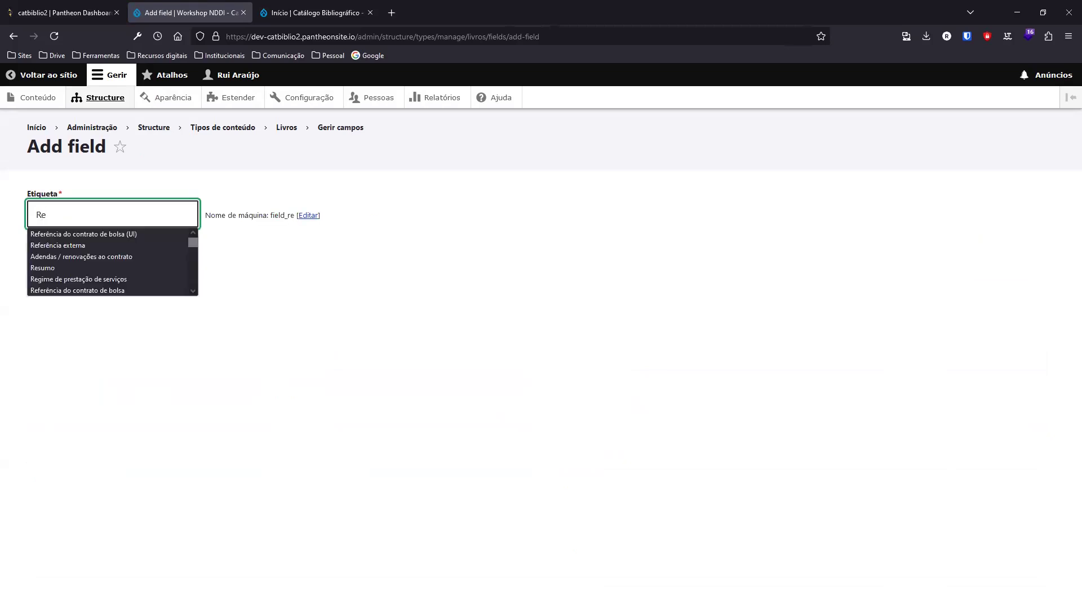
text(fere)
key(BackSpace)
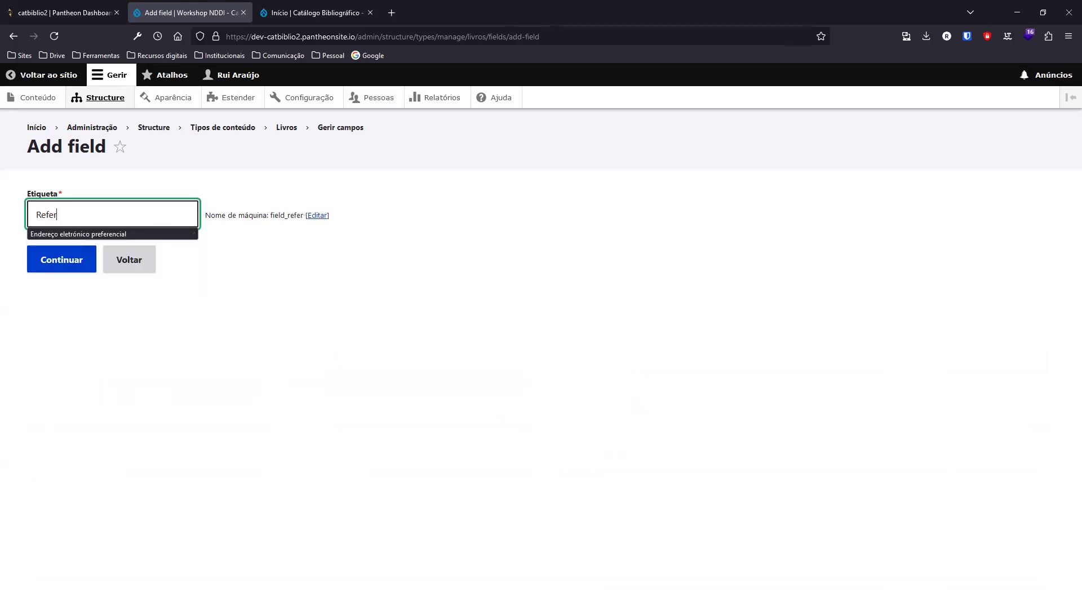
text(ê)
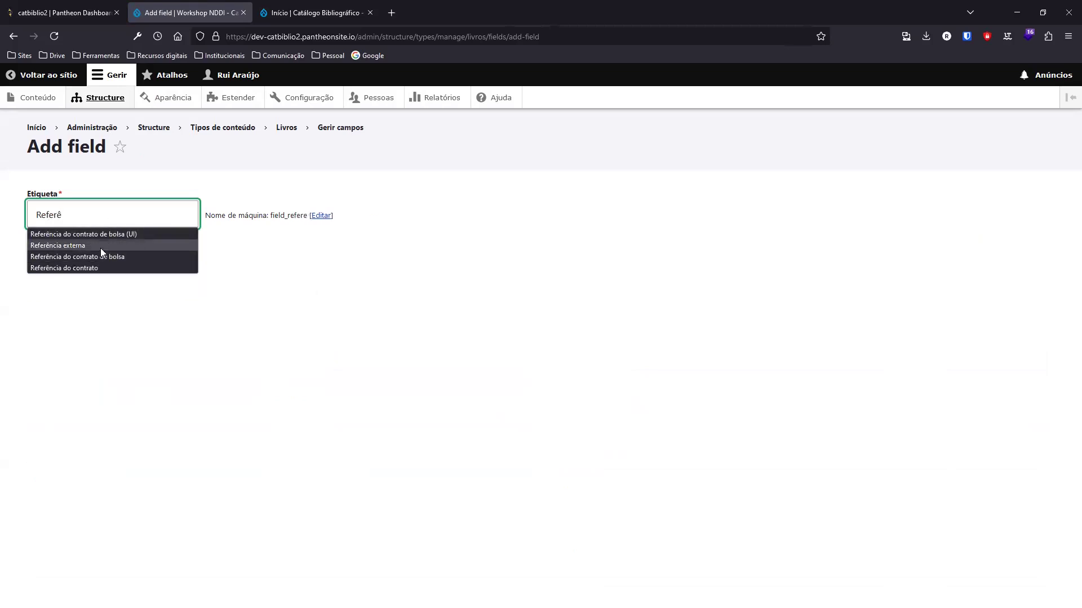
click(101, 265)
click(50, 262)
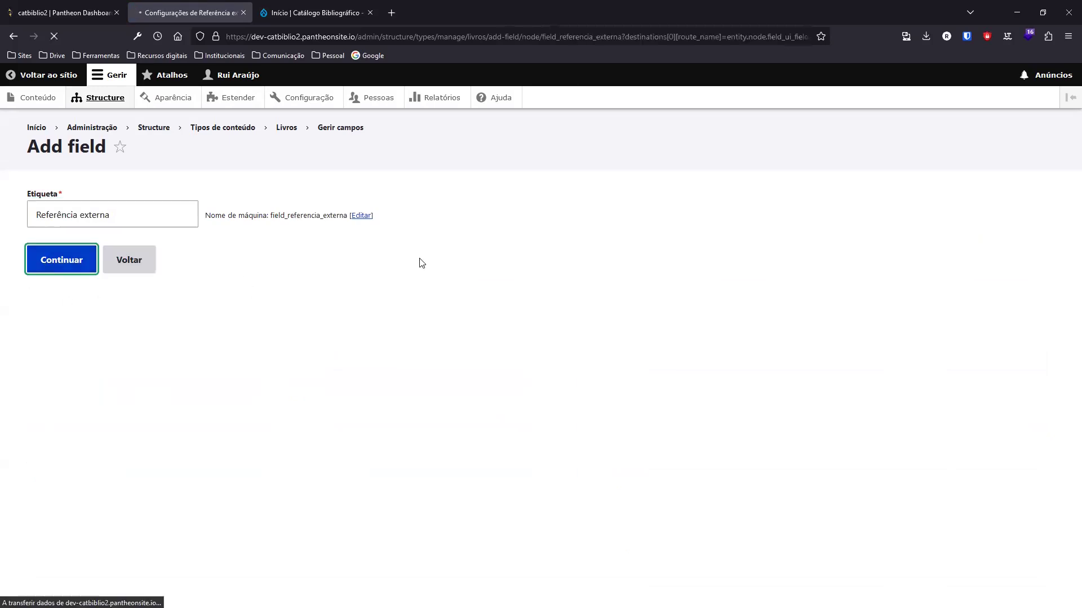
Save Referência externa with unlimited values, accepting external links only
scroll(171, 320, down, 1)
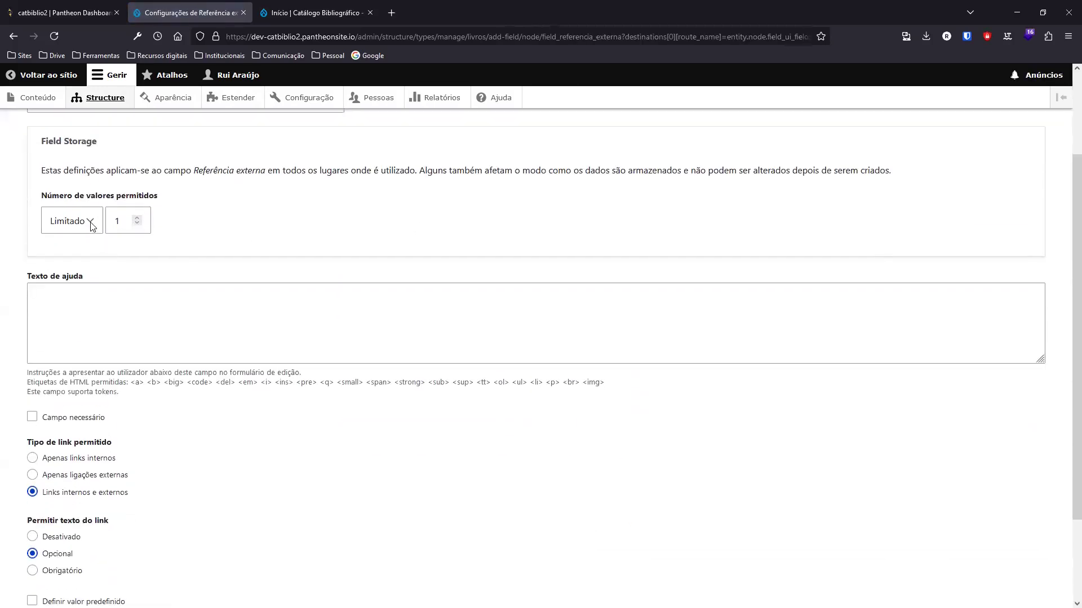
click(89, 222)
click(59, 261)
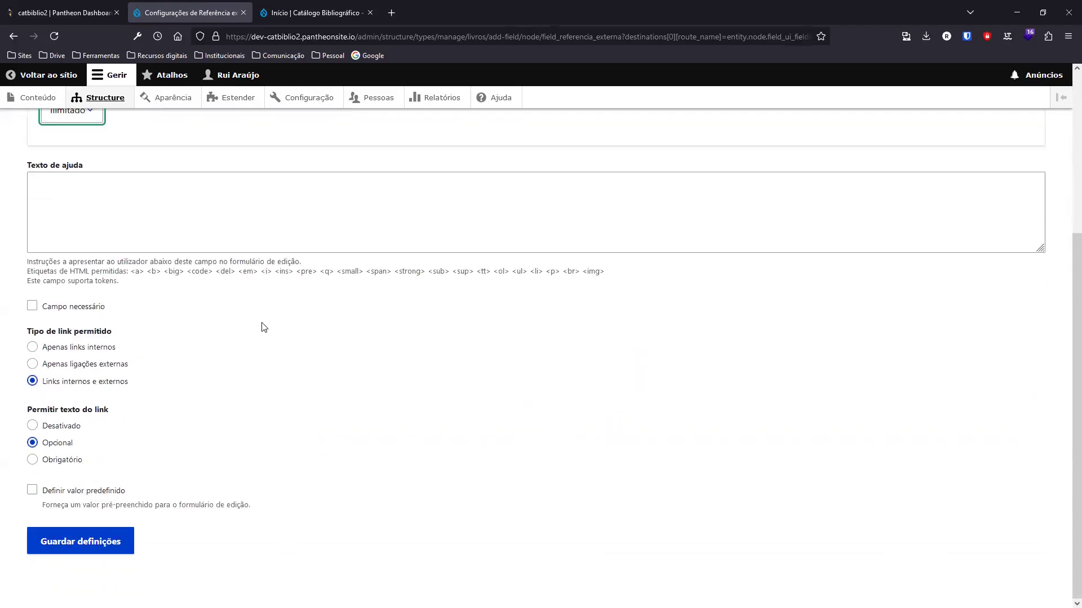
click(77, 365)
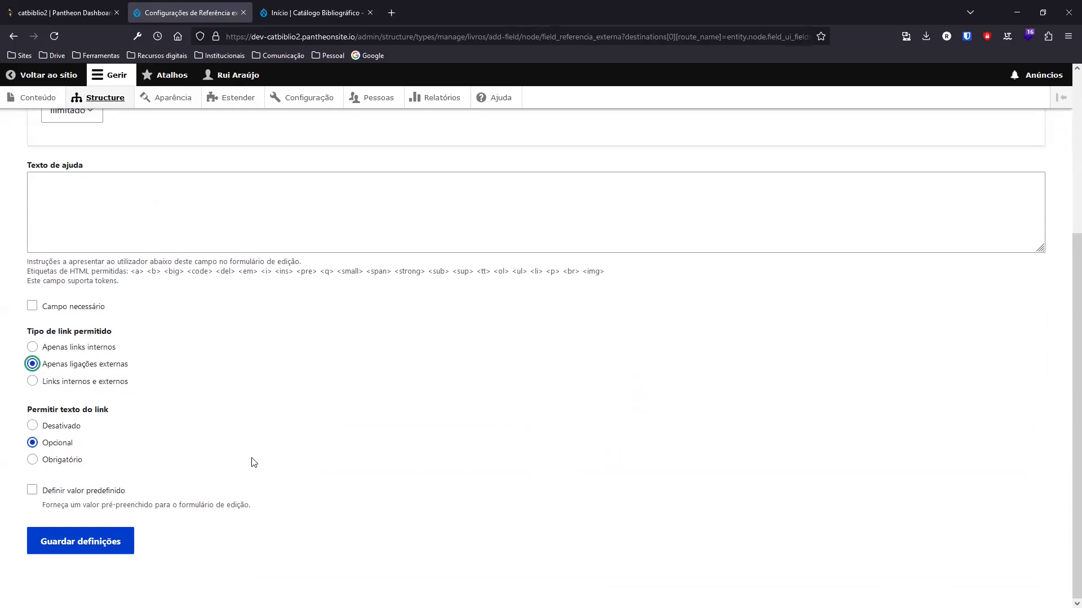
click(68, 544)
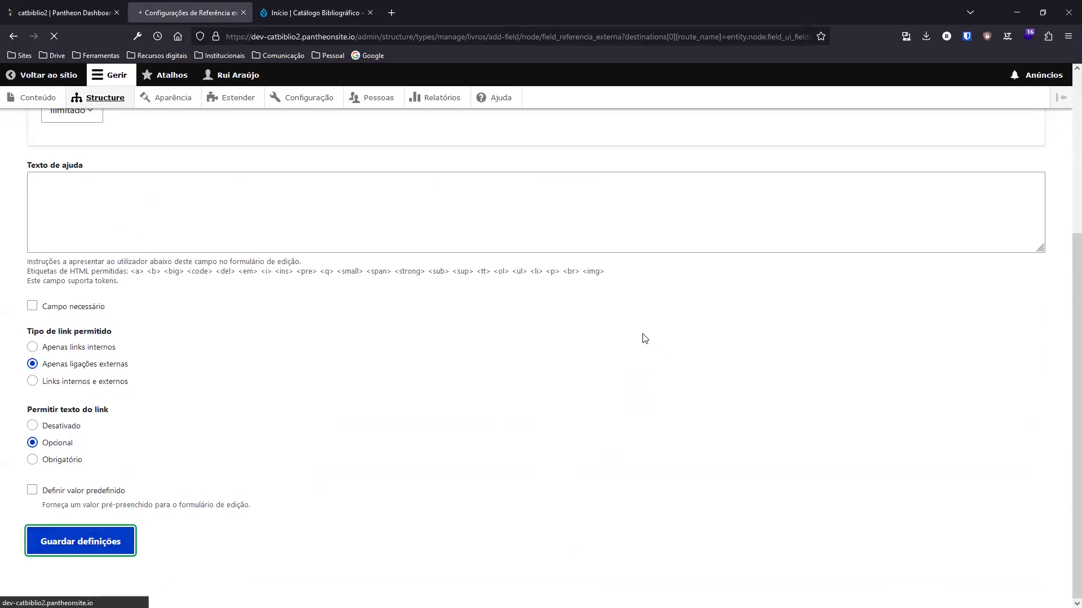
scroll(287, 371, down, 2)
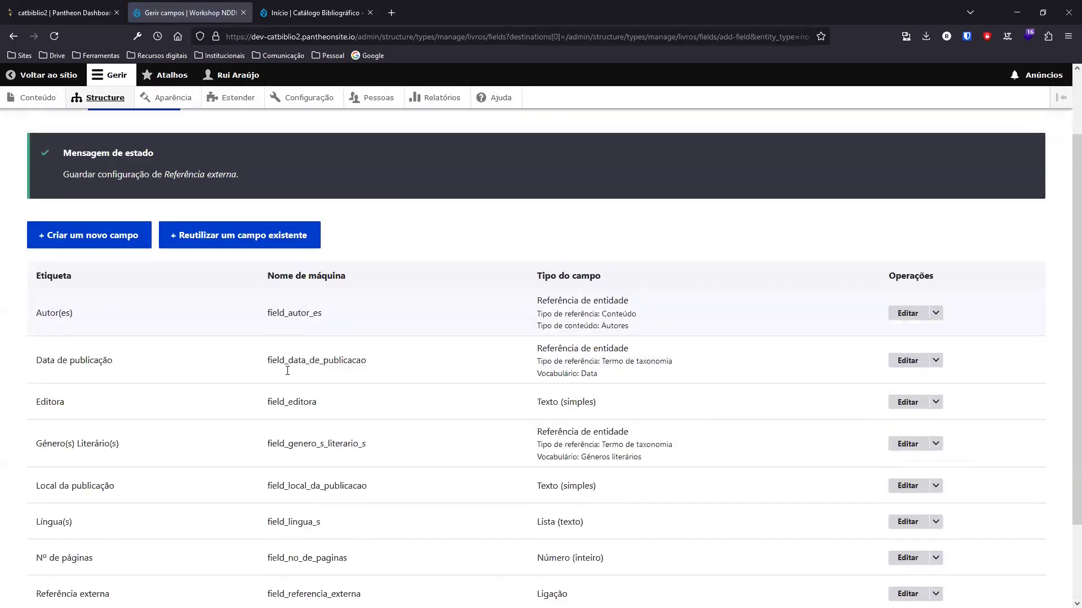
scroll(288, 371, down, 1)
click(84, 209)
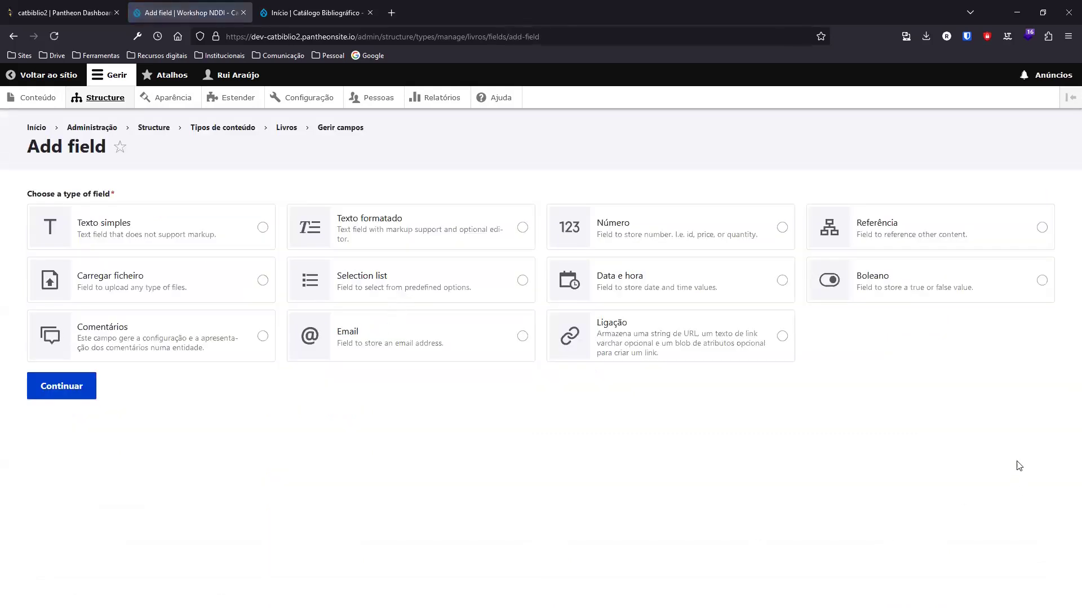
Create an image field labelled 'Capa' (field_capa) on Livros
click(135, 286)
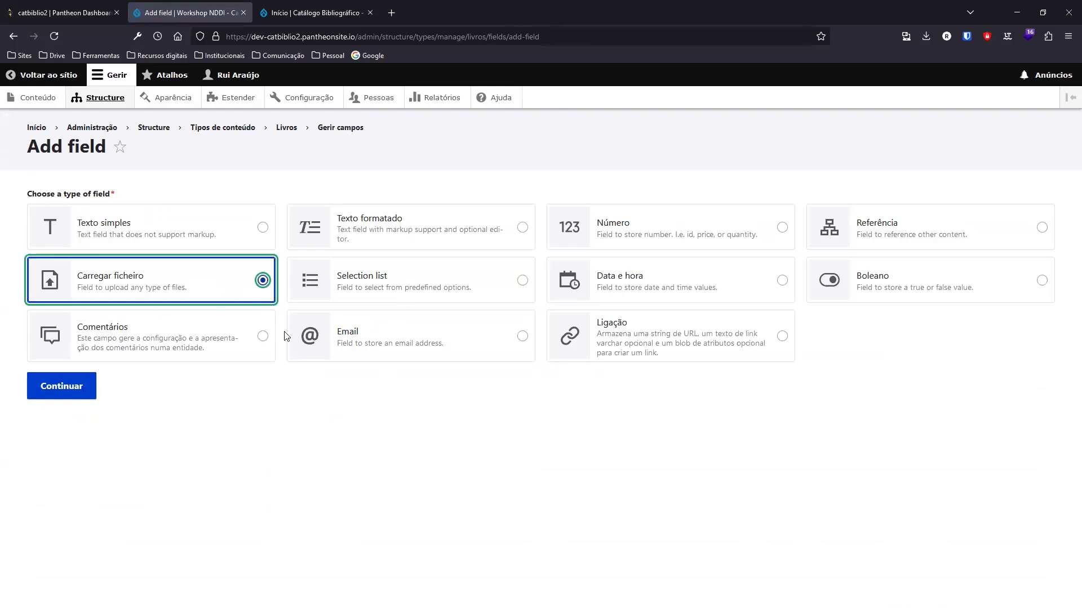
click(54, 399)
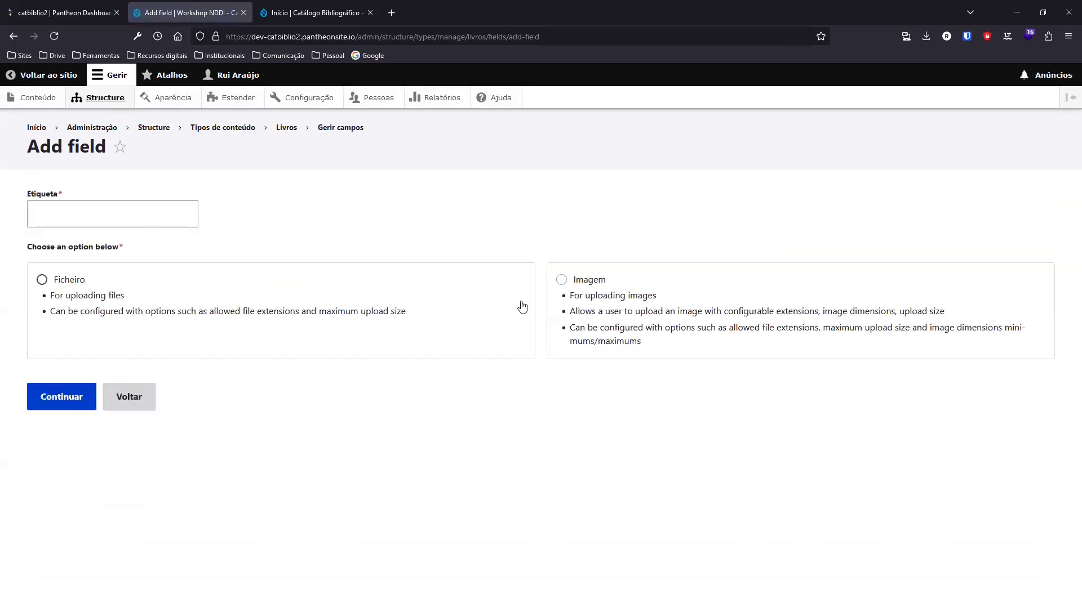
click(635, 286)
click(101, 208)
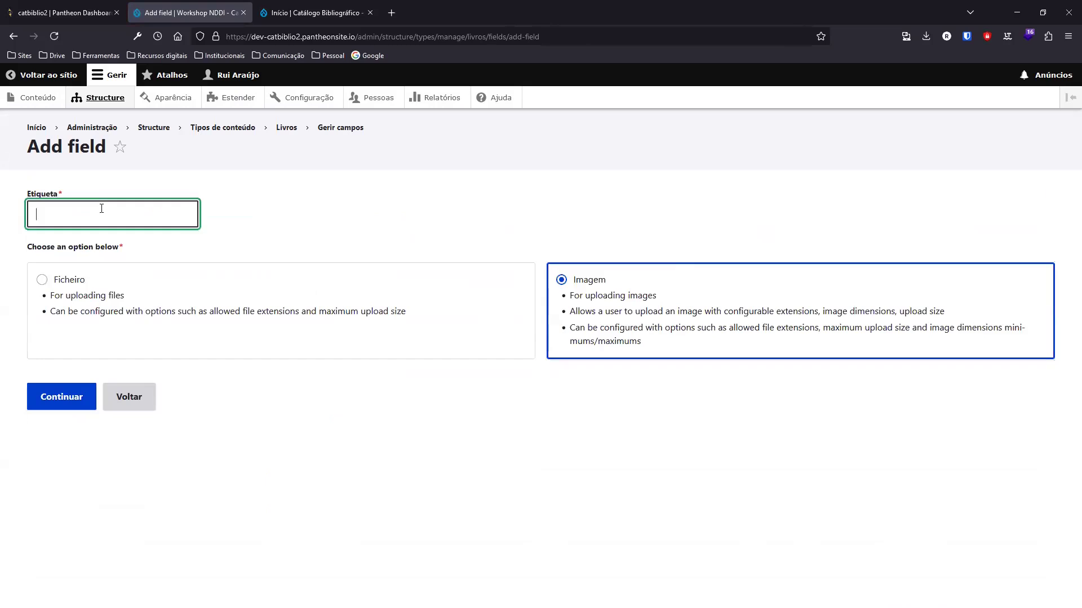
text(Ca)
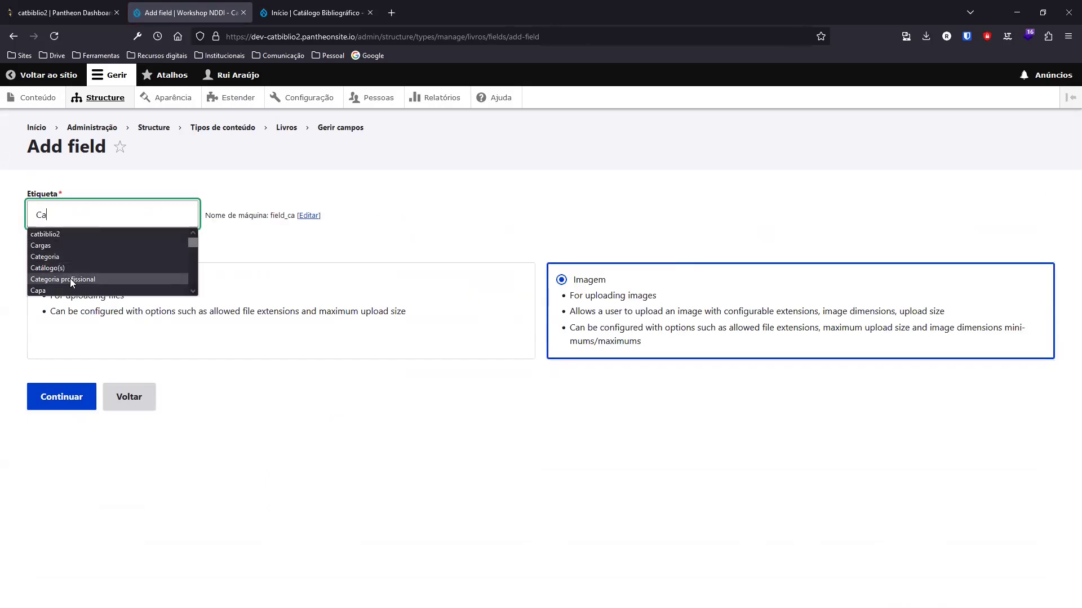
click(69, 290)
click(53, 403)
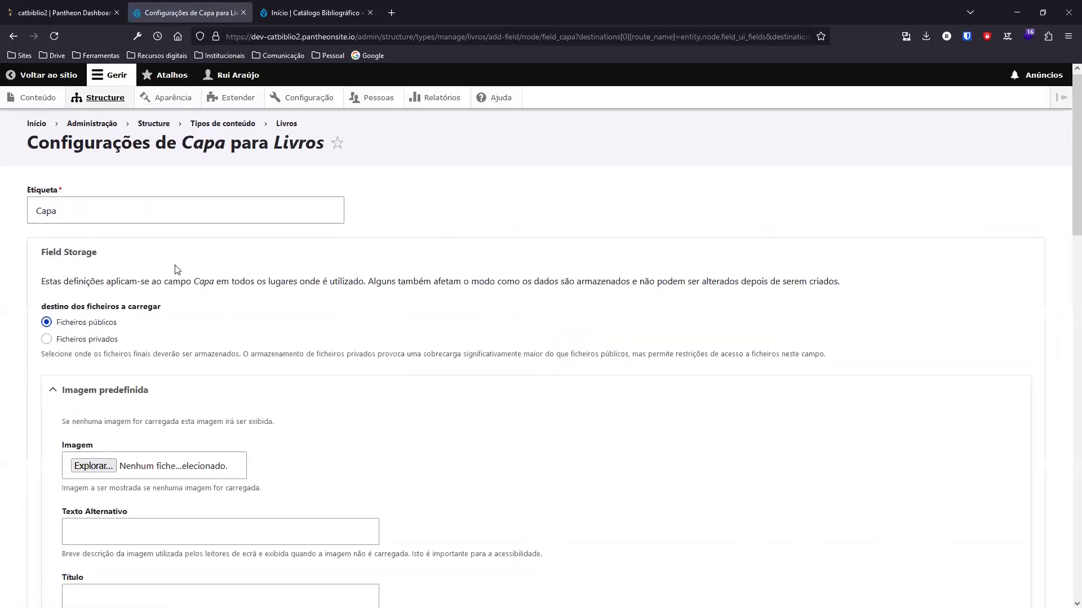
Set the Capa default image's alternative text to 'Imagem da Capa'
scroll(242, 205, down, 2)
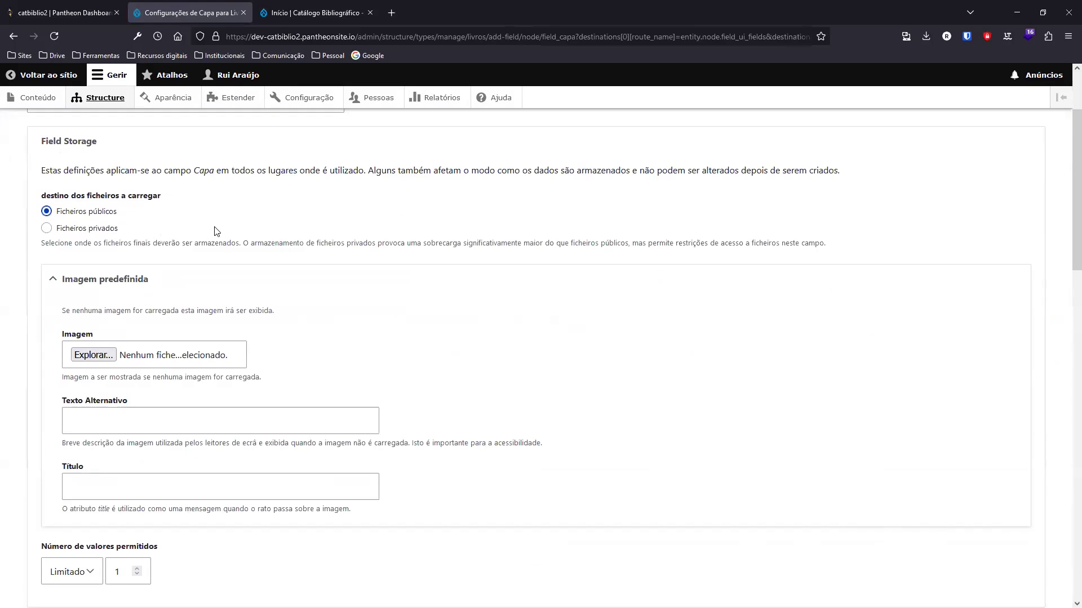
scroll(214, 230, down, 1)
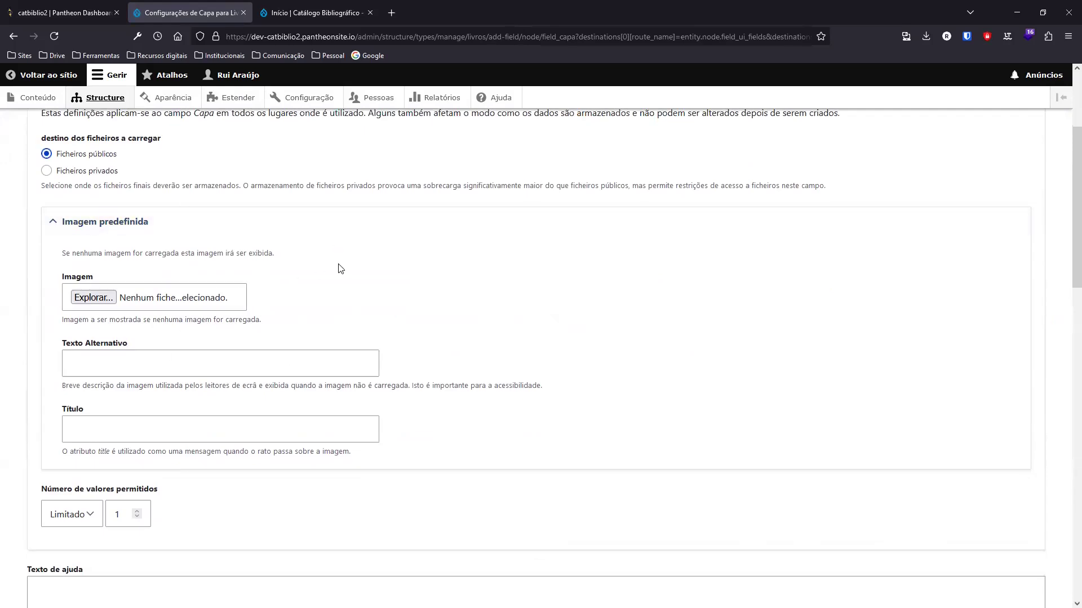
scroll(179, 249, down, 2)
click(132, 248)
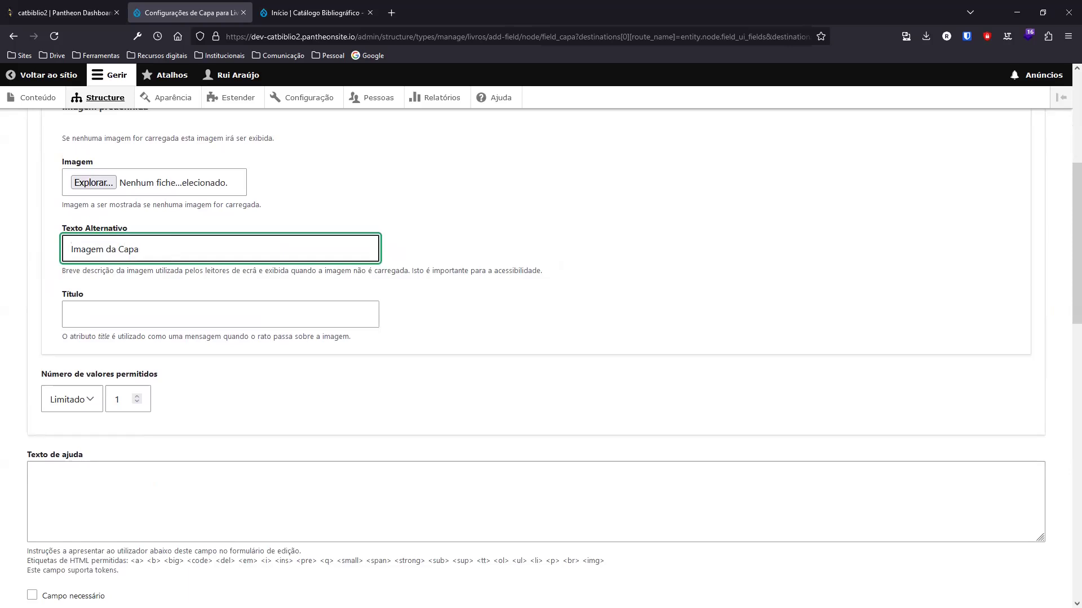
click(92, 322)
Copy 'Imagem da Capa' into the default image title, then scroll to the file settings
double_click(123, 252)
triple_click(123, 252)
key(ctrl+c)
click(115, 315)
key(ctrl+v)
scroll(420, 335, down, 2)
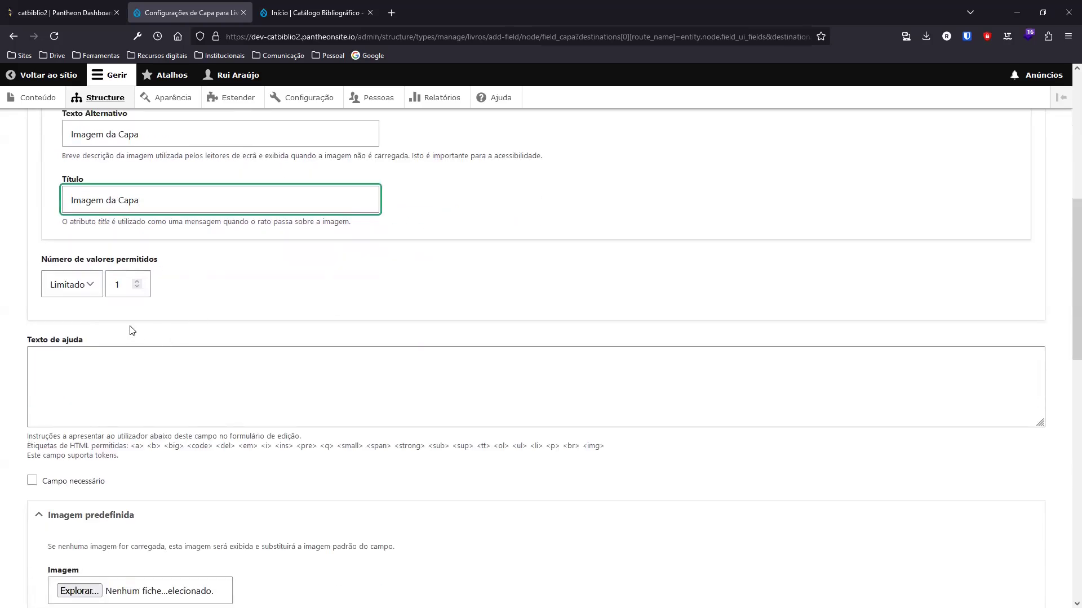
scroll(354, 355, down, 1)
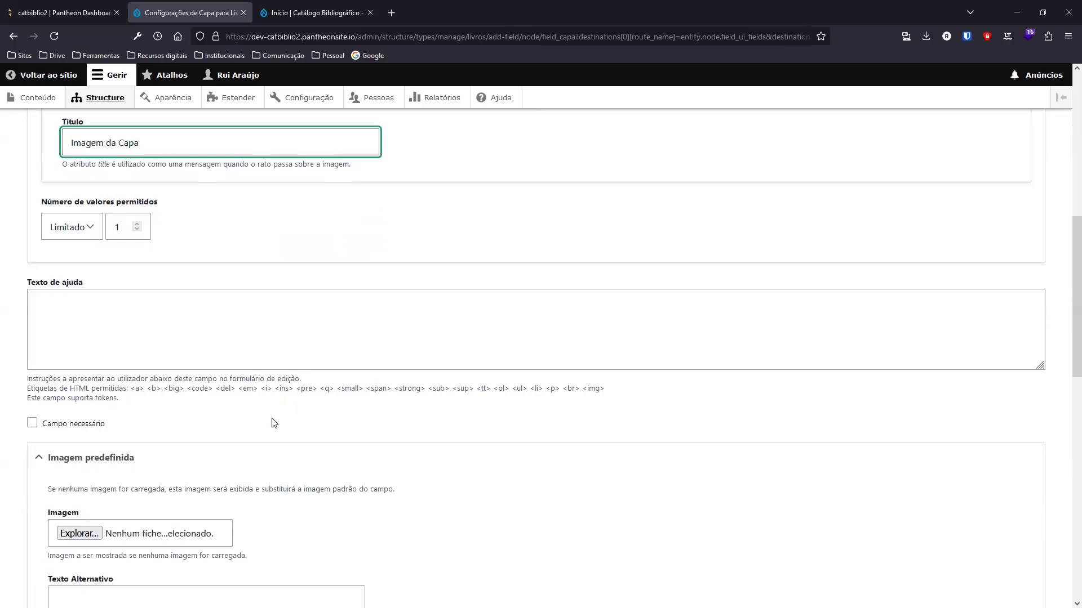
scroll(594, 430, down, 1)
scroll(422, 395, down, 3)
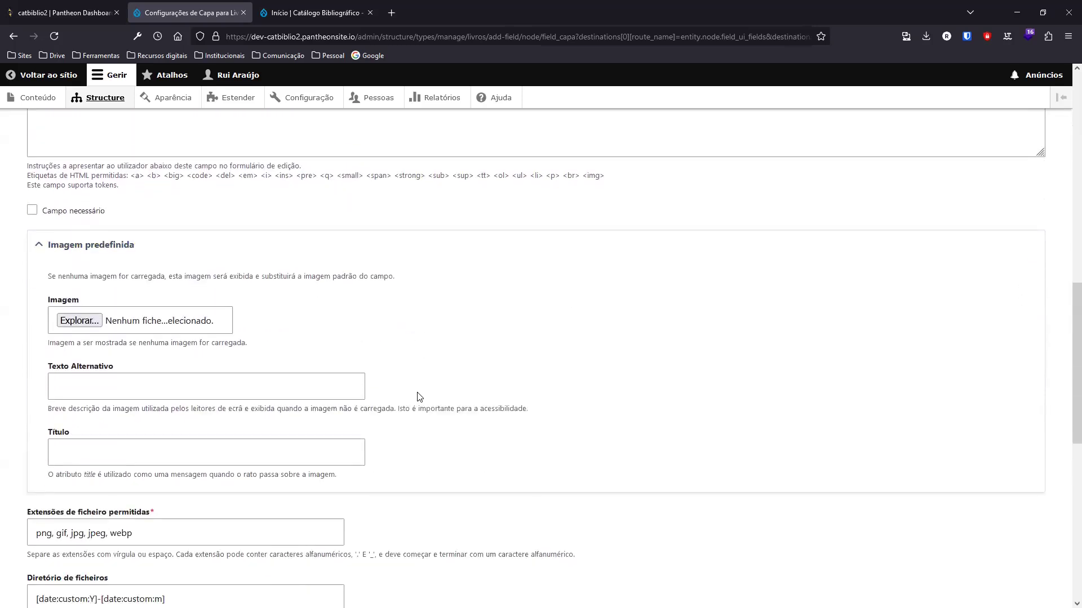
scroll(483, 325, down, 6)
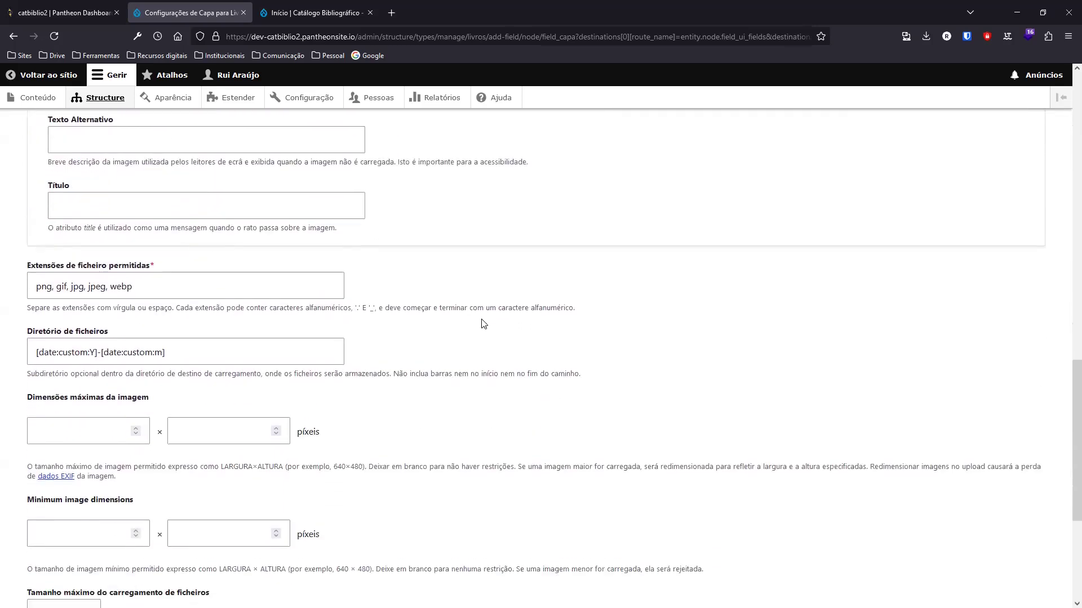
Append tiff after png, gif, jpg, jpeg, webp in Capa's allowed extensions and save
click(40, 176)
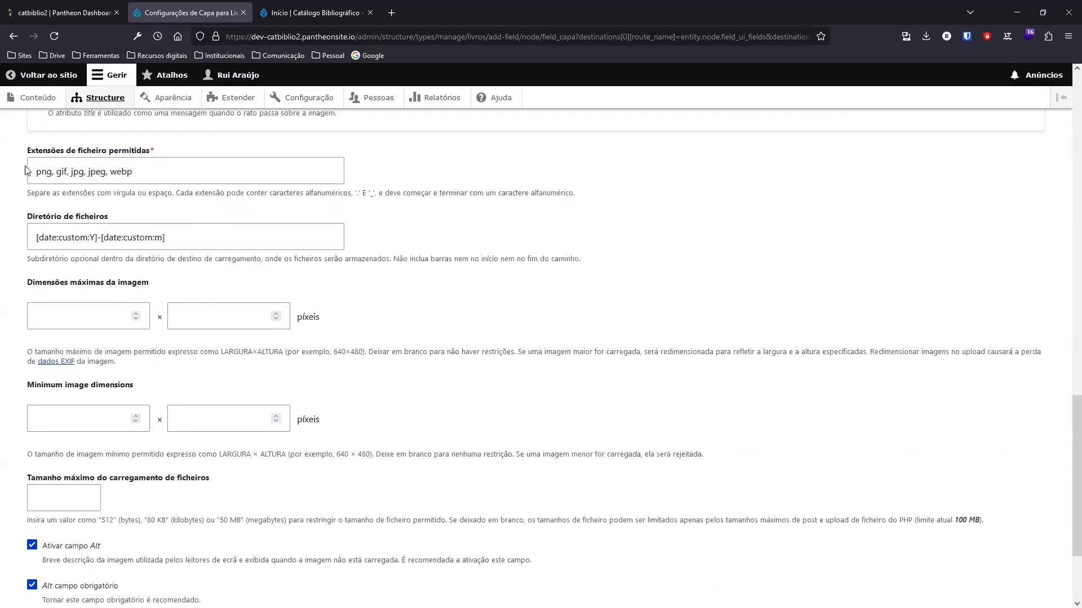
click(162, 176)
text(, tiff)
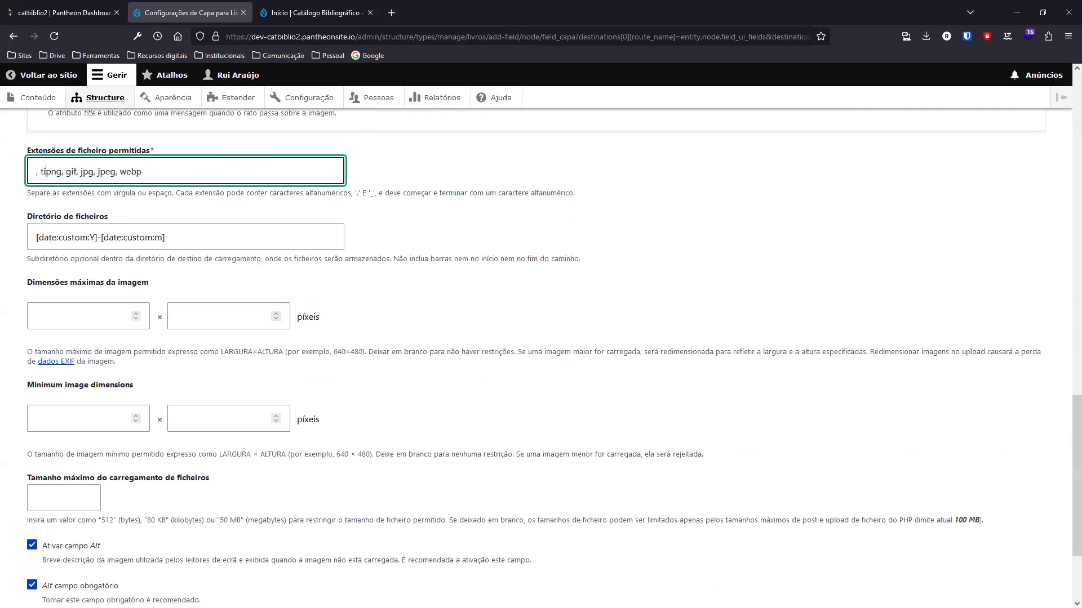
key(BackSpace)
key(BackSpace)
key(BackSpace)
key(BackSpace)
key(BackSpace)
key(BackSpace)
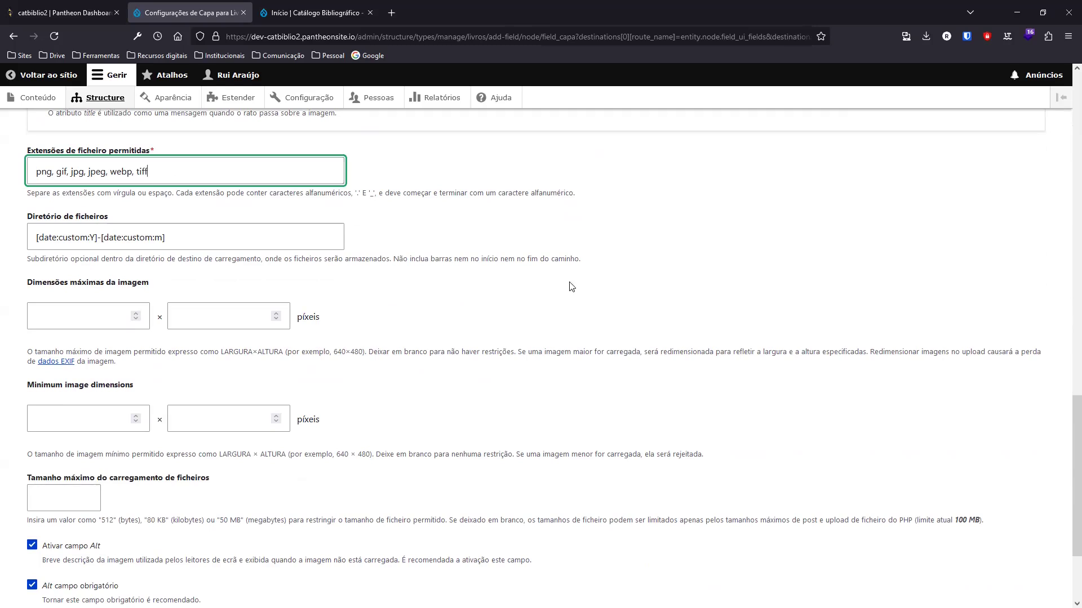
scroll(571, 286, down, 3)
scroll(382, 212, down, 1)
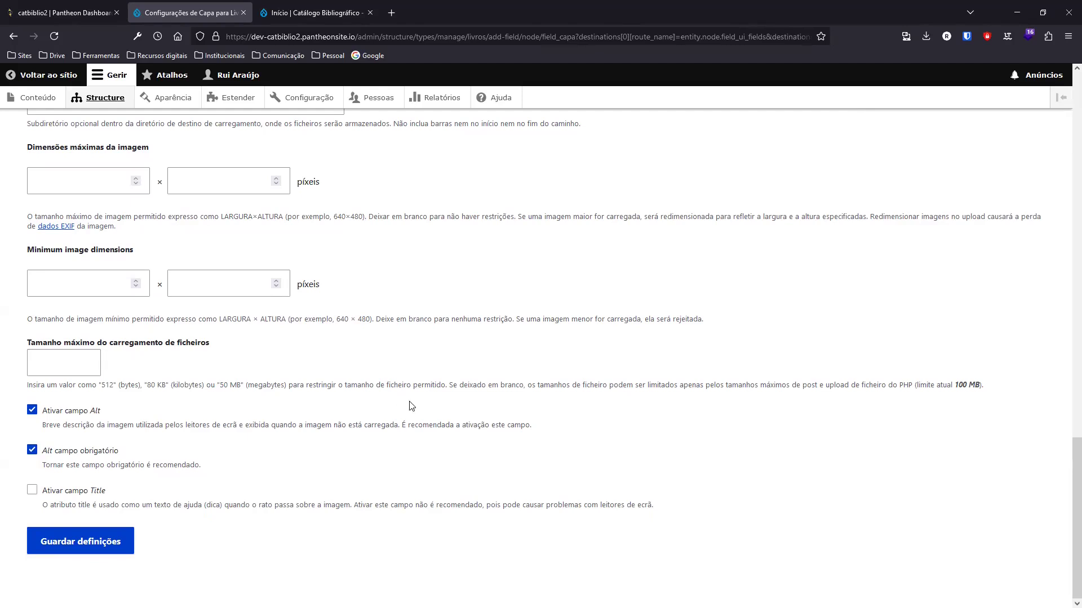
click(85, 550)
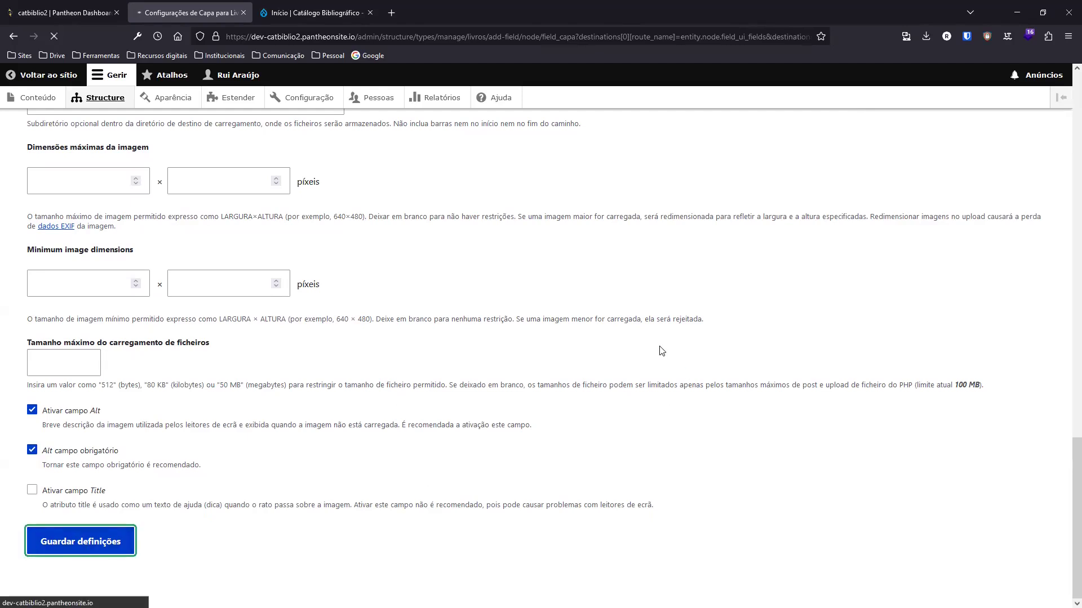
From Tipos de conteúdo, open Gerir campos for Autores and start a new field
scroll(501, 366, down, 4)
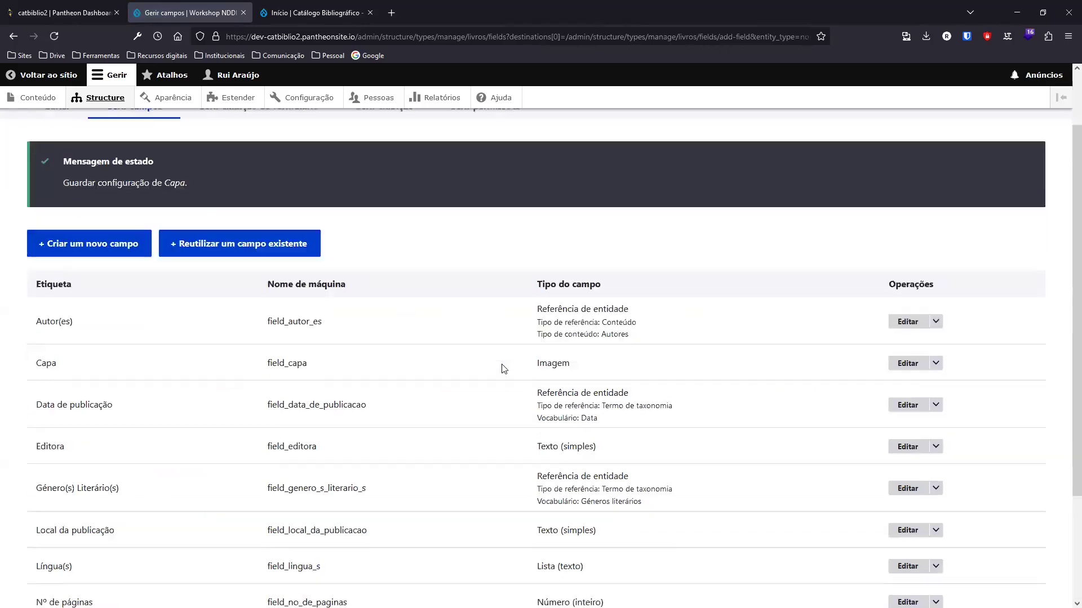
scroll(465, 369, up, 4)
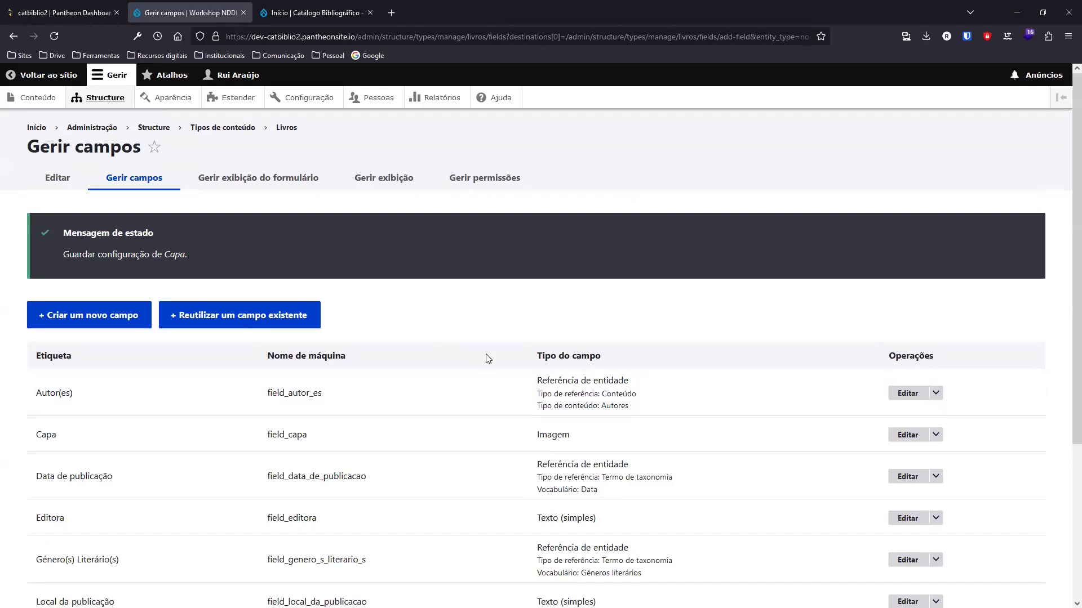
scroll(522, 346, down, 4)
scroll(524, 348, up, 4)
click(248, 128)
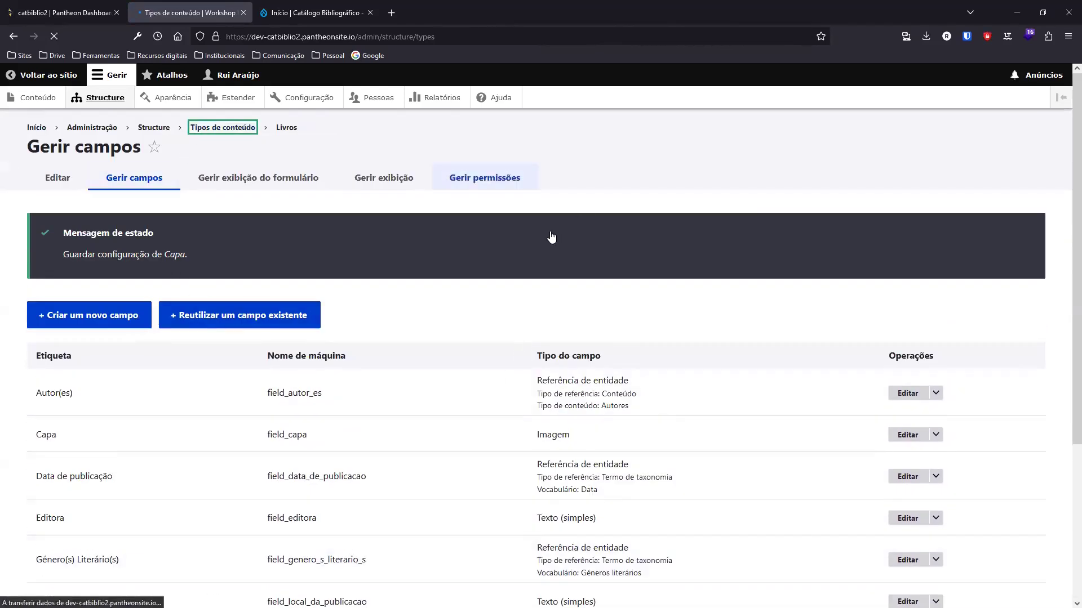
click(915, 310)
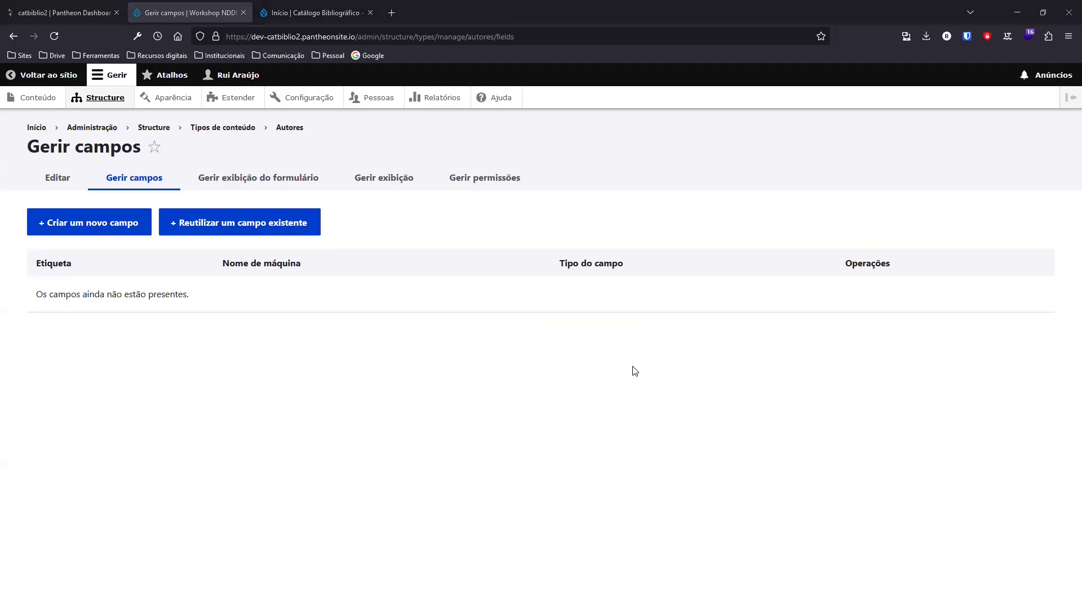
click(84, 228)
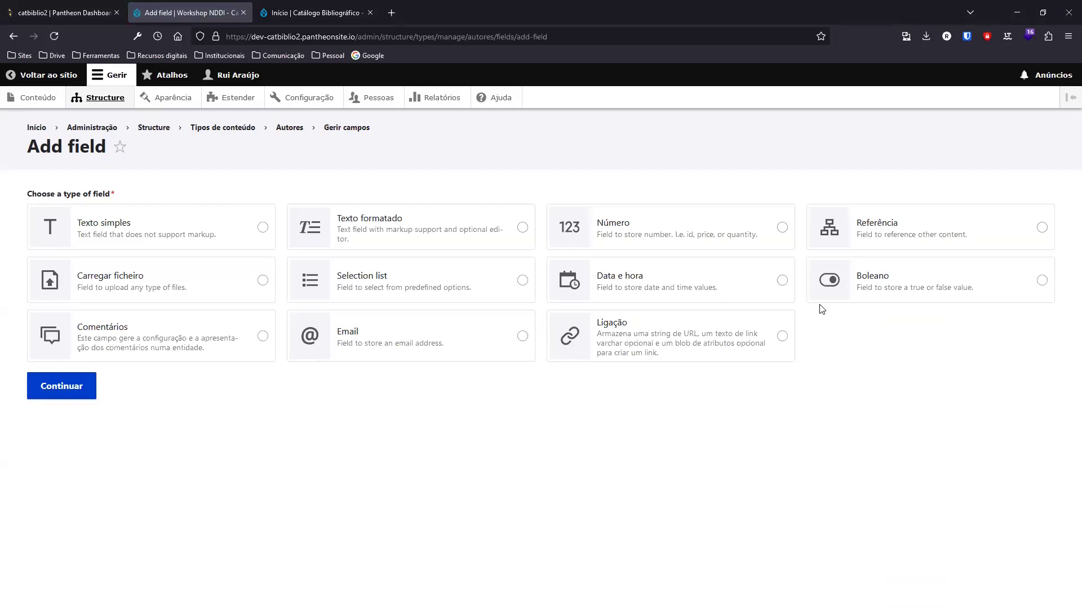
Create a taxonomy-term reference field labelled 'Naturalidade' on Autores
click(994, 223)
click(59, 395)
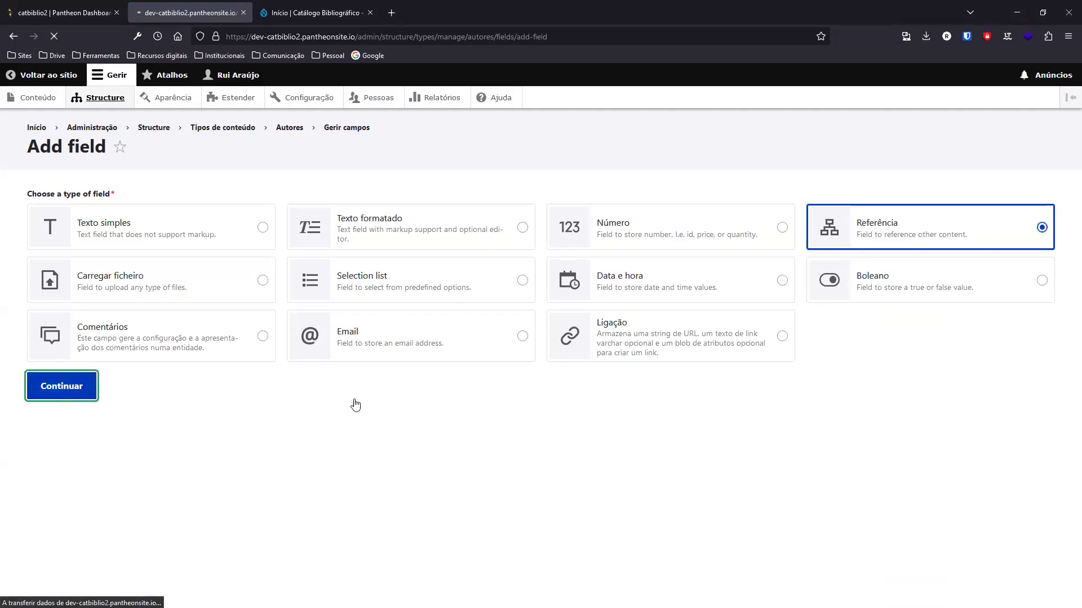
click(607, 281)
click(109, 219)
text(N)
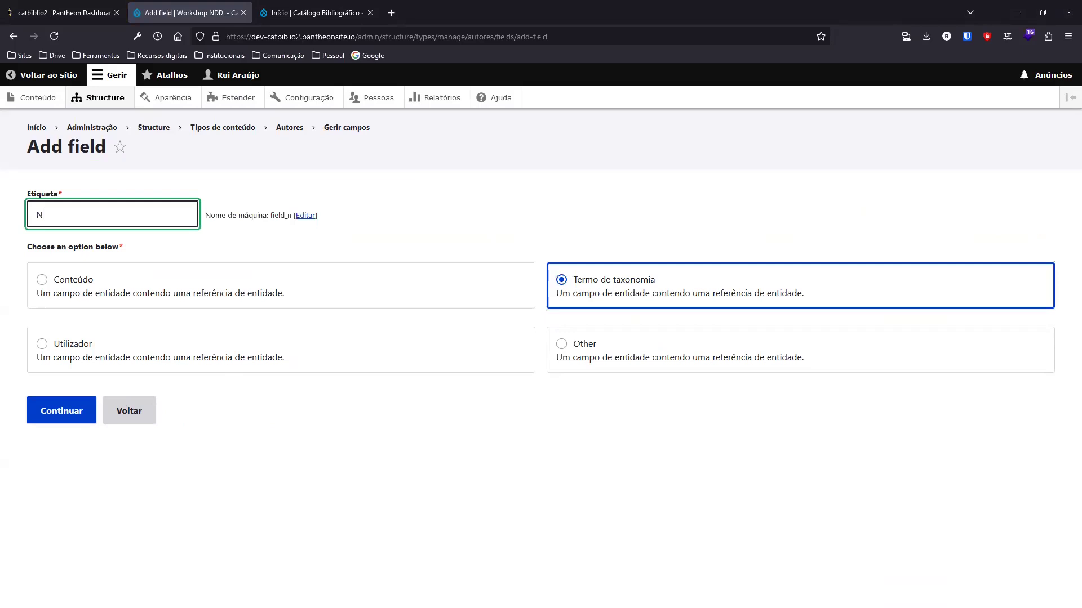
text(aturalidade)
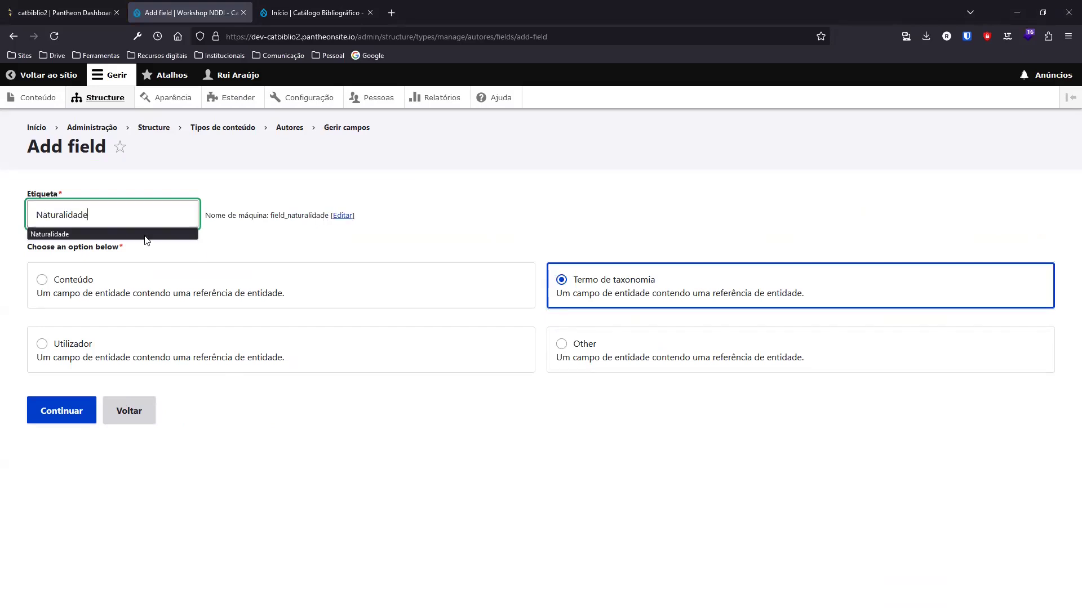
click(47, 419)
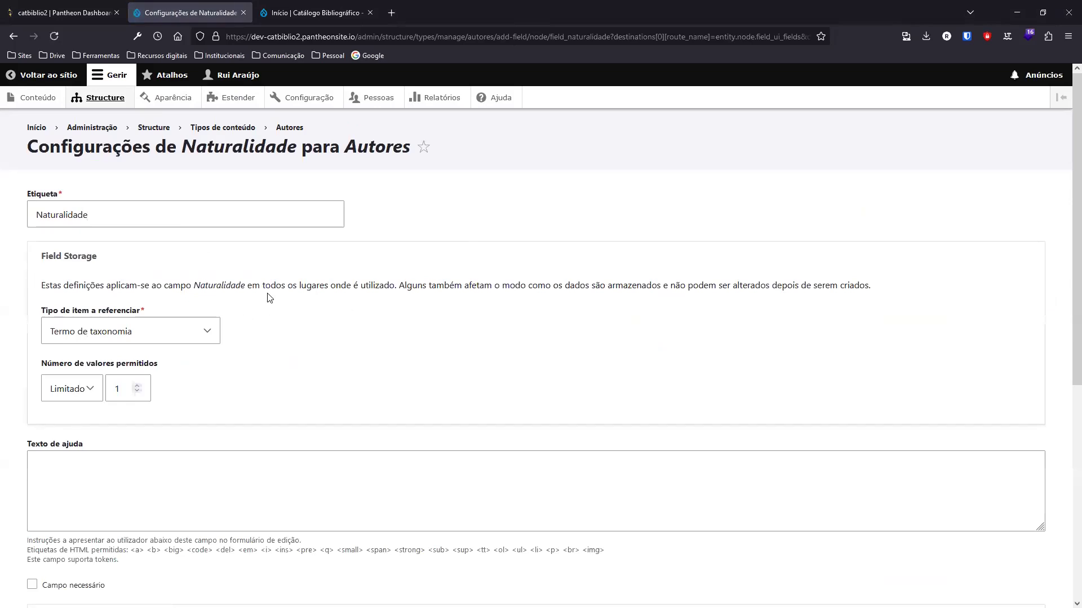
Allow auto-creating referenced terms, restrict to the Nacionalidade vocabulary, and save Naturalidade
scroll(269, 298, down, 4)
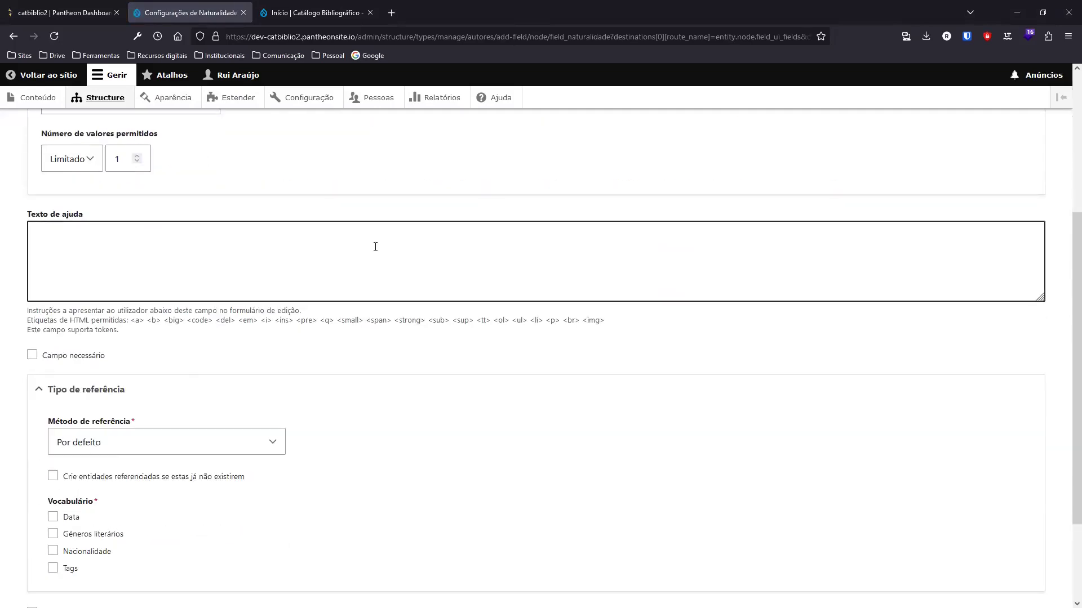
scroll(375, 247, down, 2)
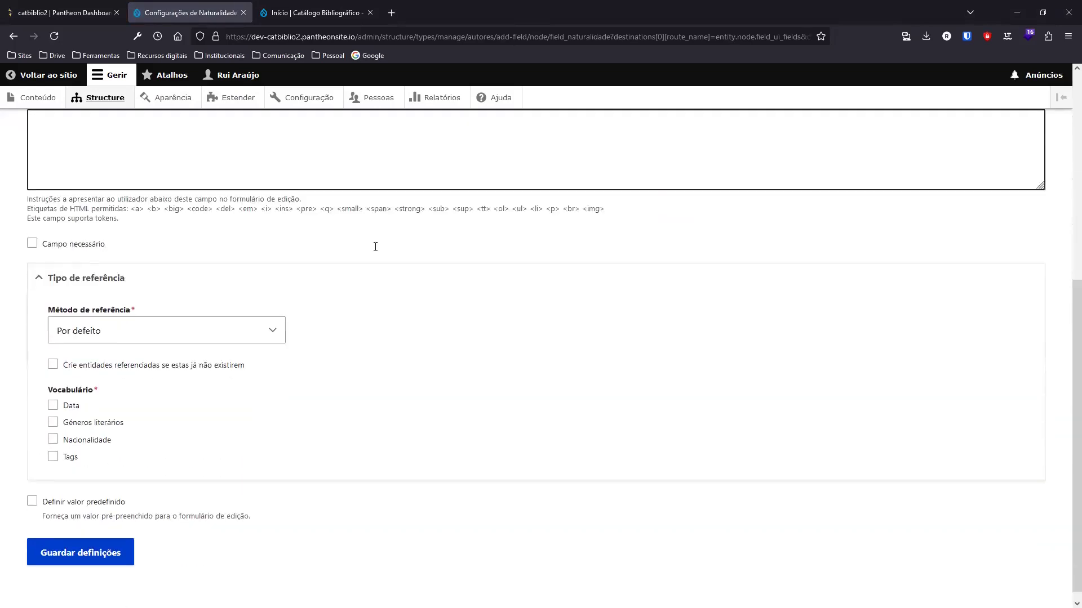
click(116, 366)
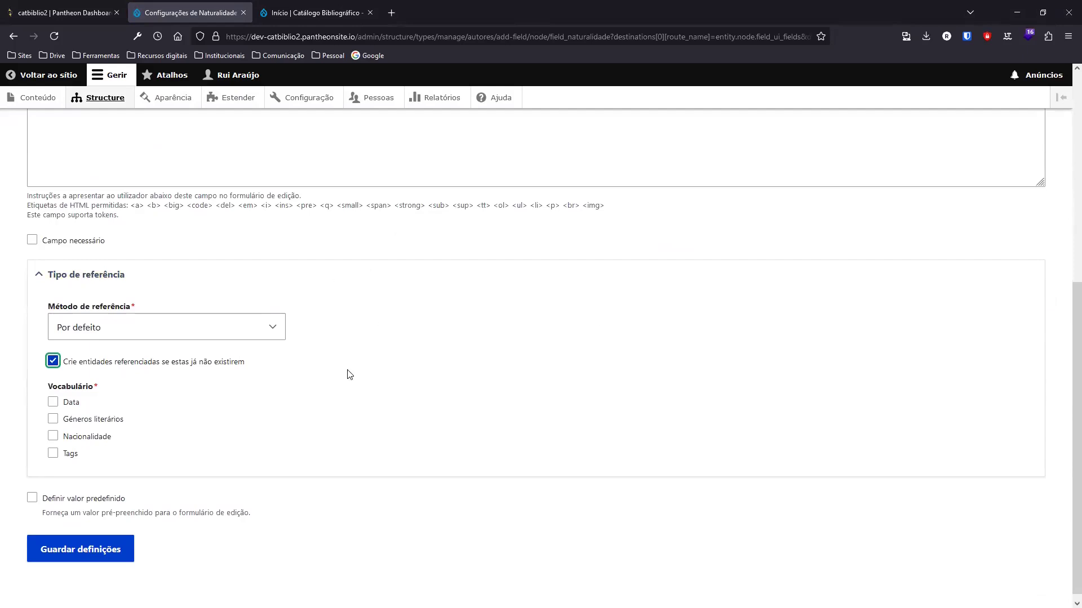
click(99, 437)
click(107, 546)
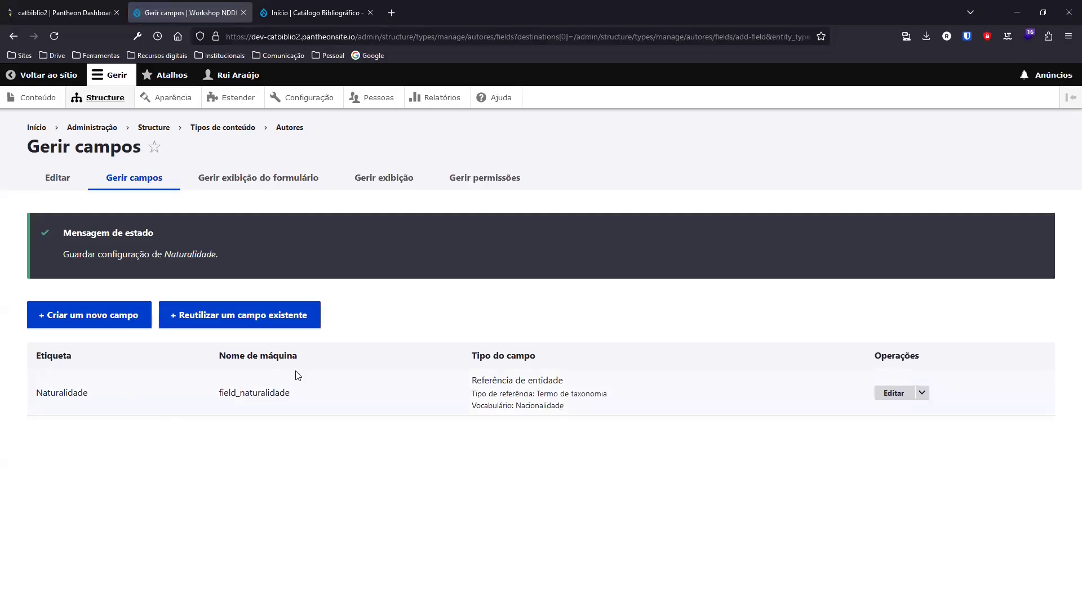
Create and save a Texto (simples) field labelled 'Datas biográficas' on Autores
click(107, 319)
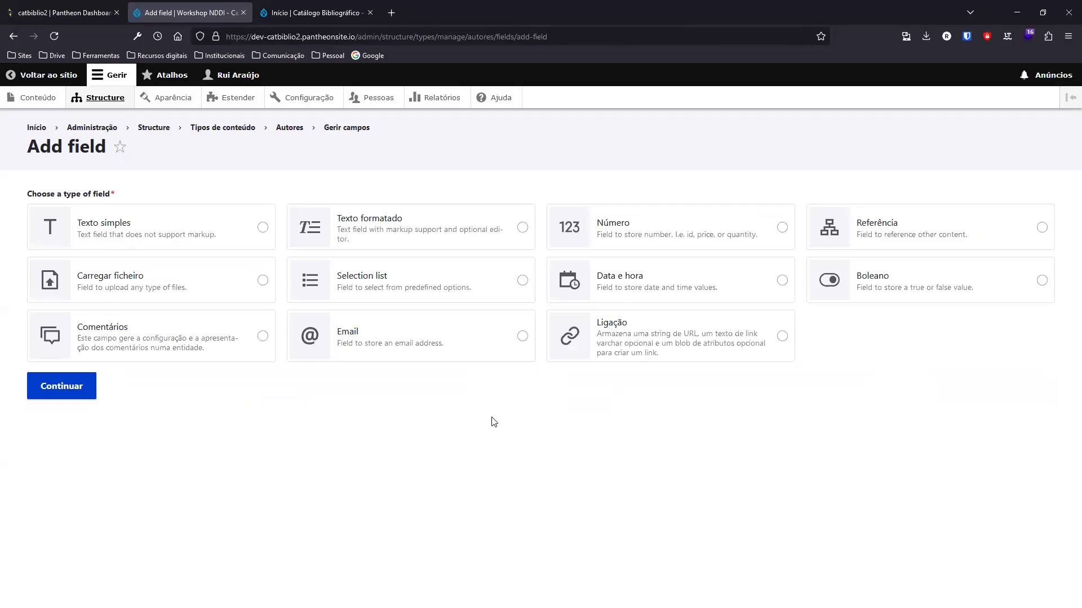
click(262, 227)
click(76, 386)
click(104, 216)
text(D)
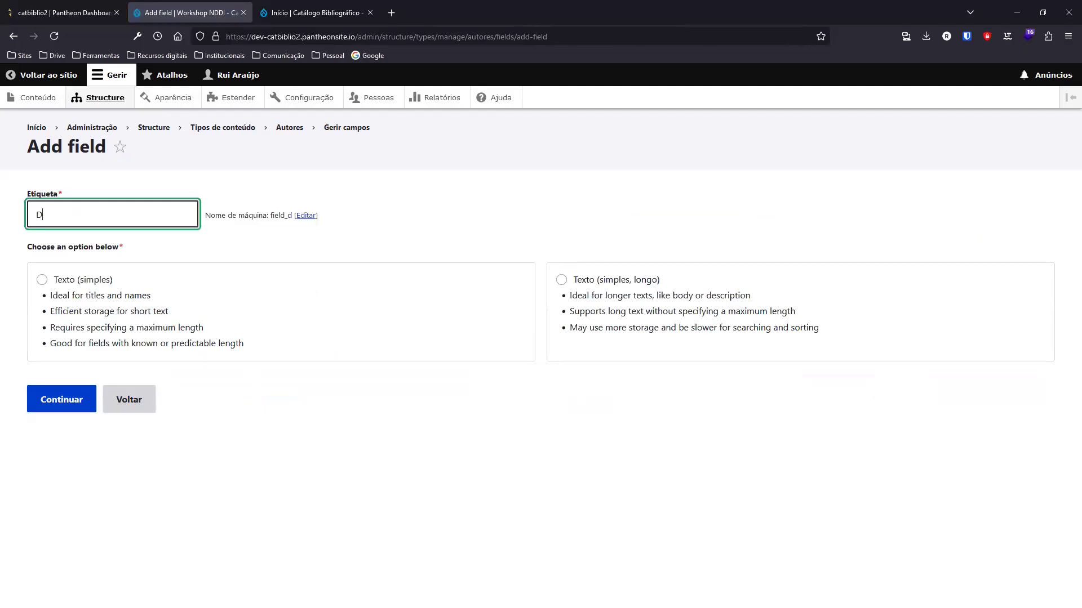
text(atas)
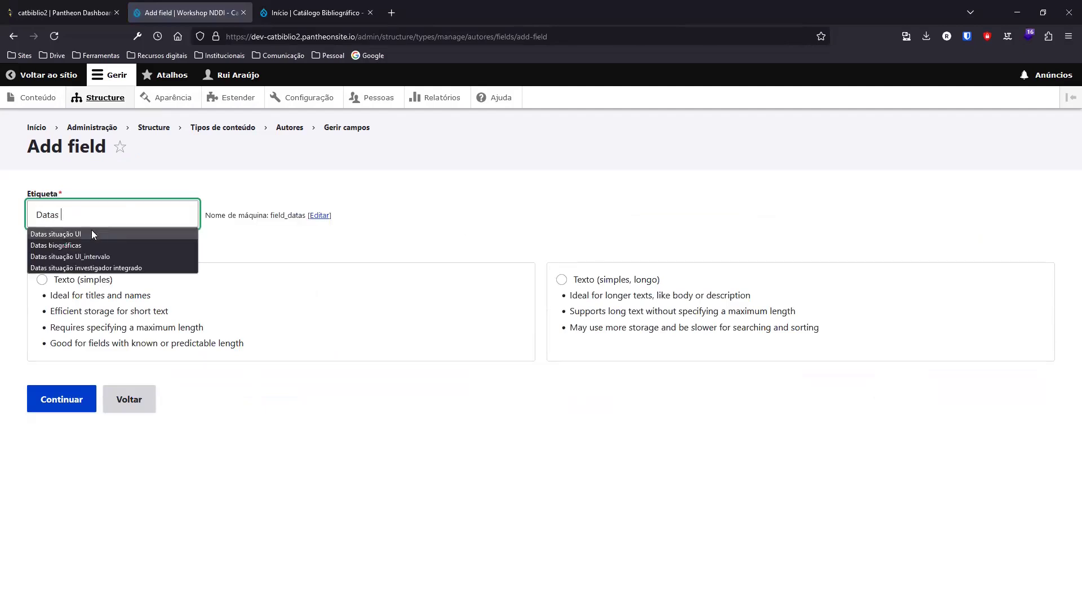
click(68, 247)
click(99, 280)
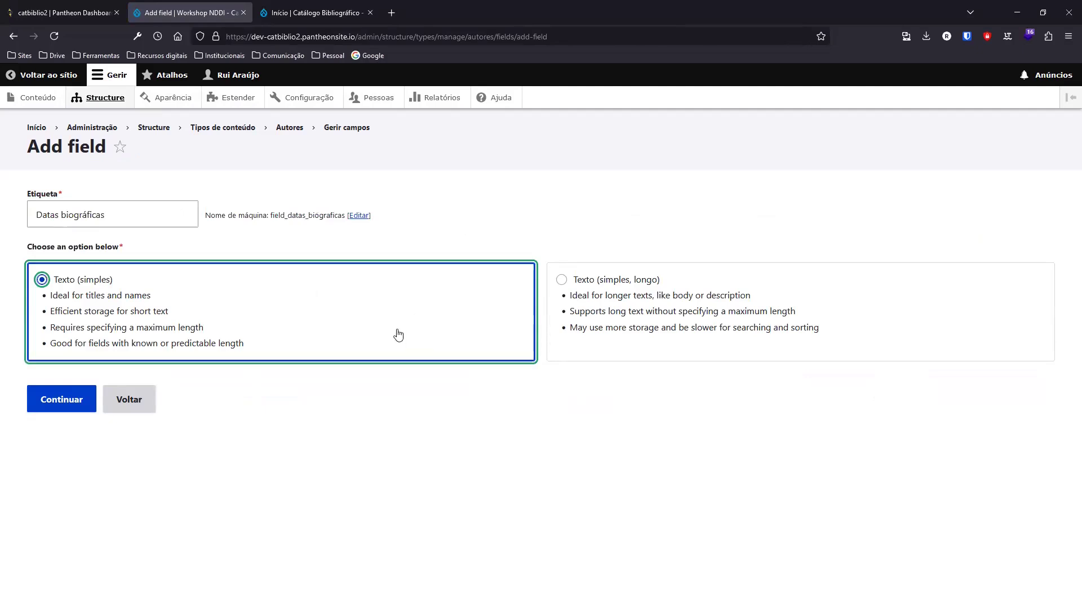
click(66, 413)
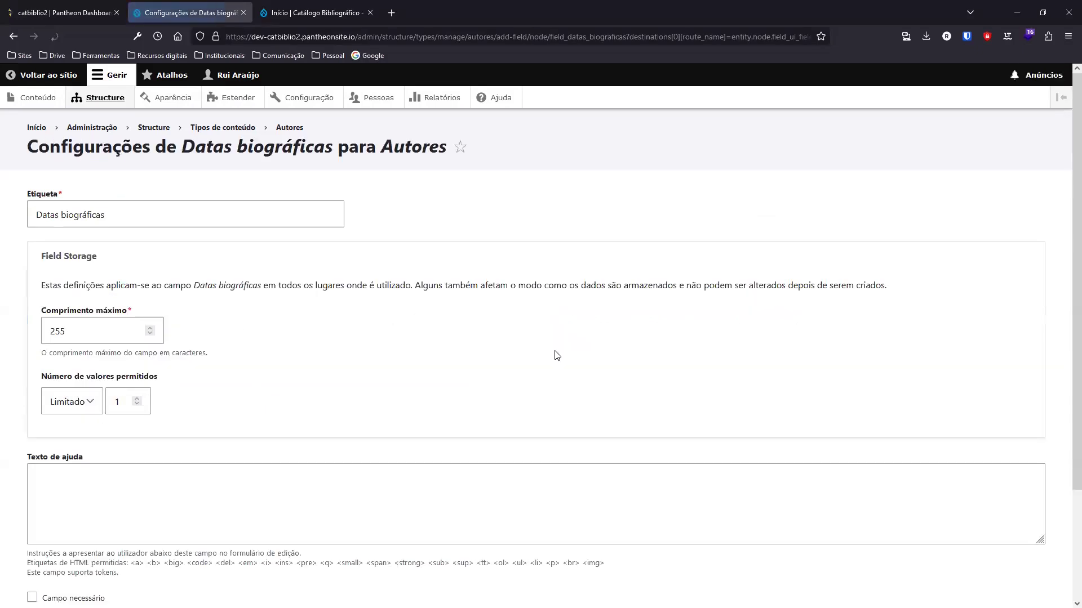
scroll(442, 383, down, 2)
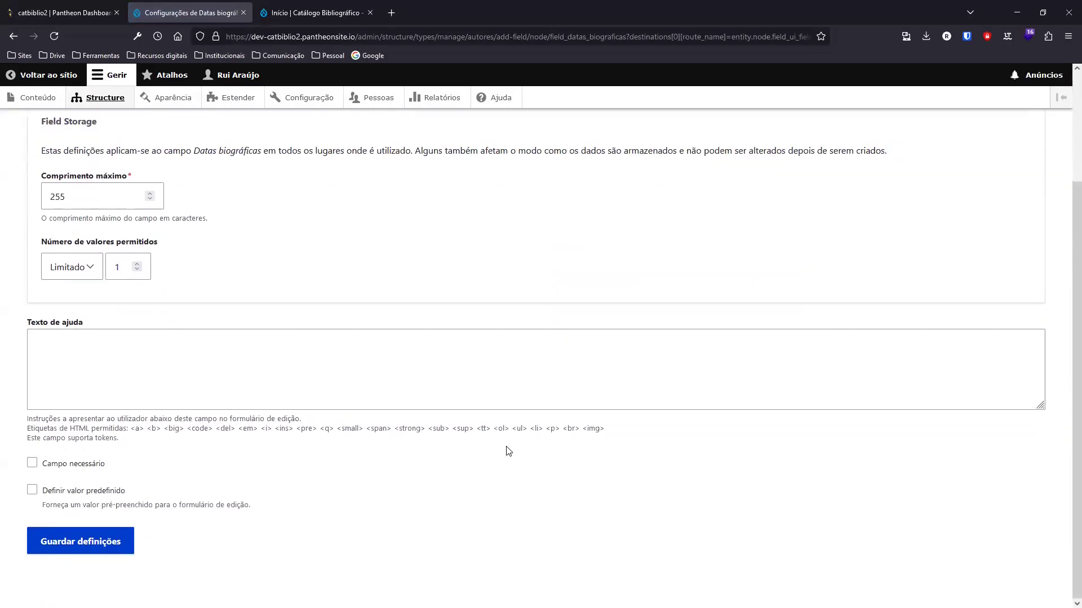
click(88, 542)
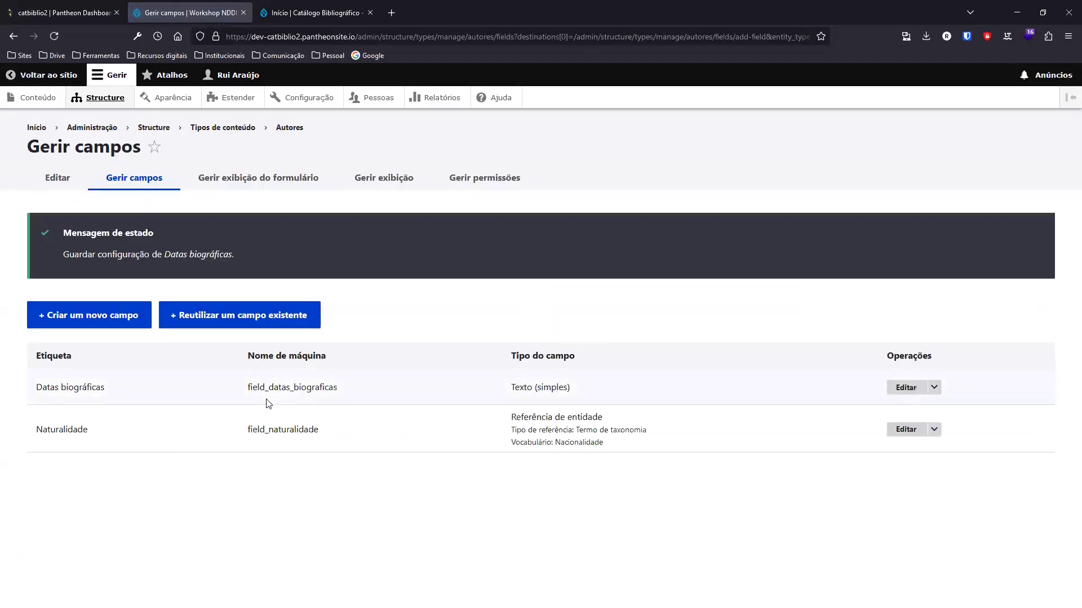
Create a Texto (formatado, longo) field 'Biografia' allowing HTML Completo, and save it
click(104, 327)
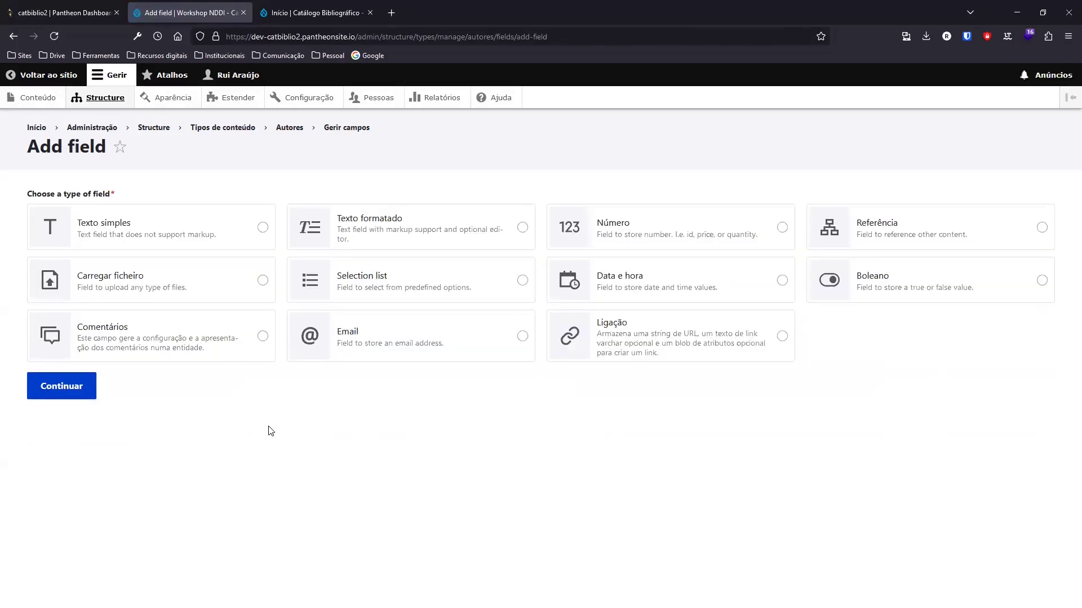
click(522, 227)
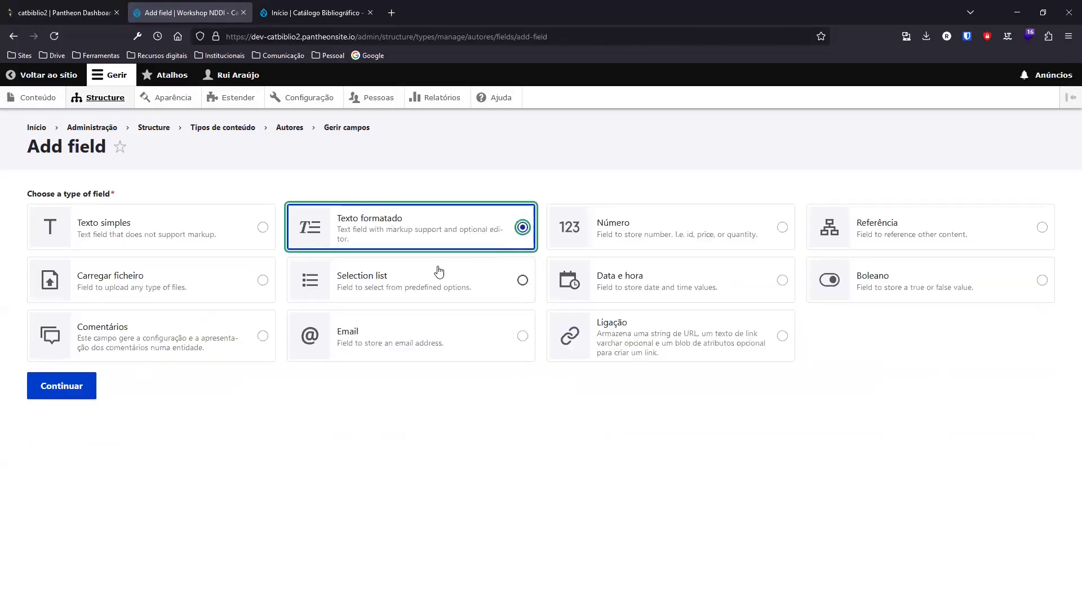
click(72, 388)
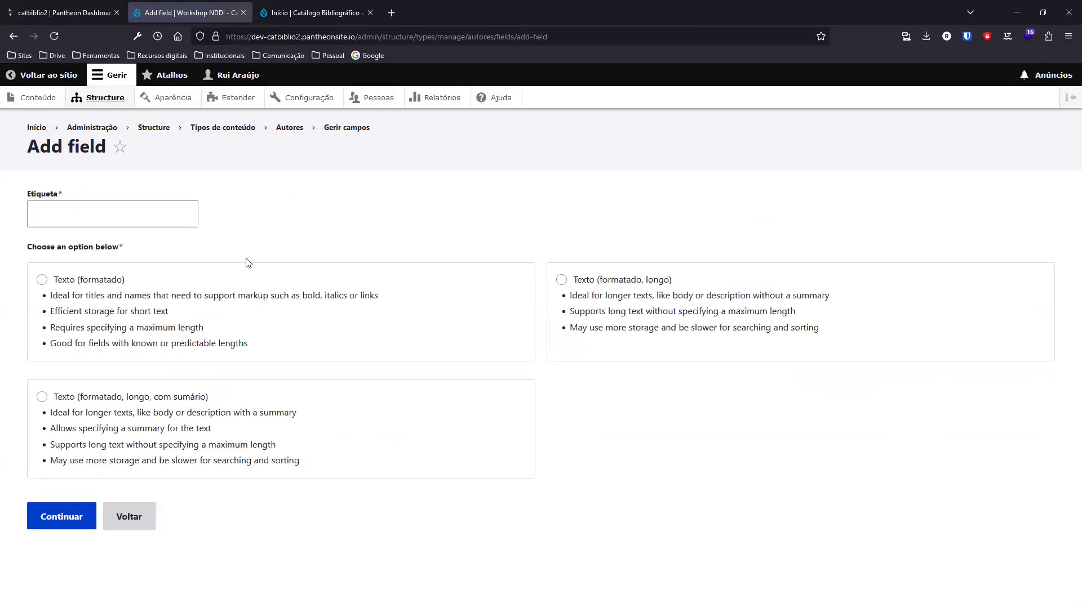
click(684, 281)
click(104, 215)
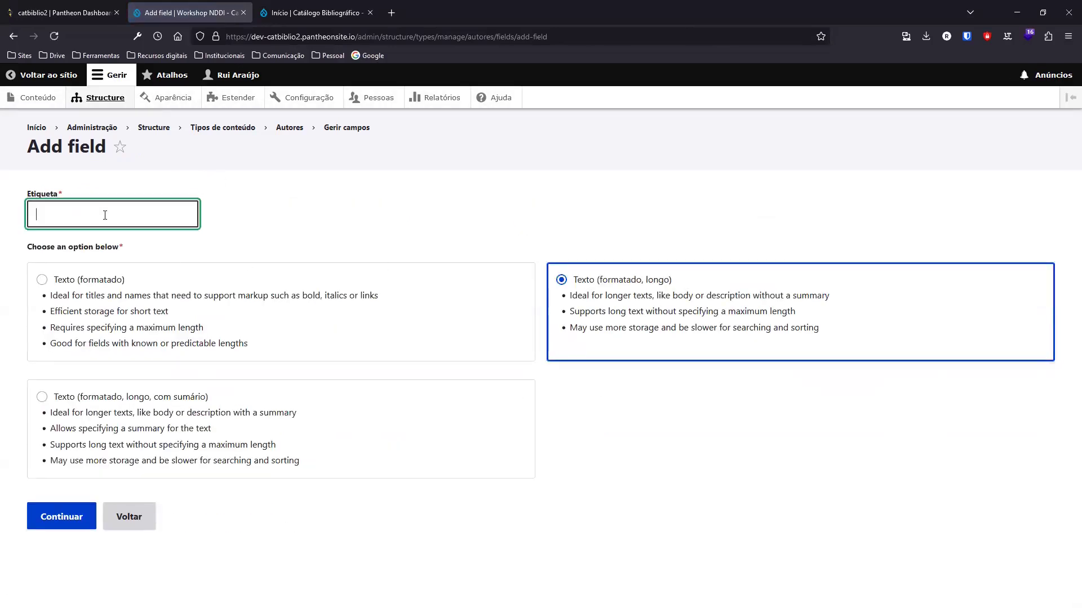
text(Biografia)
click(91, 525)
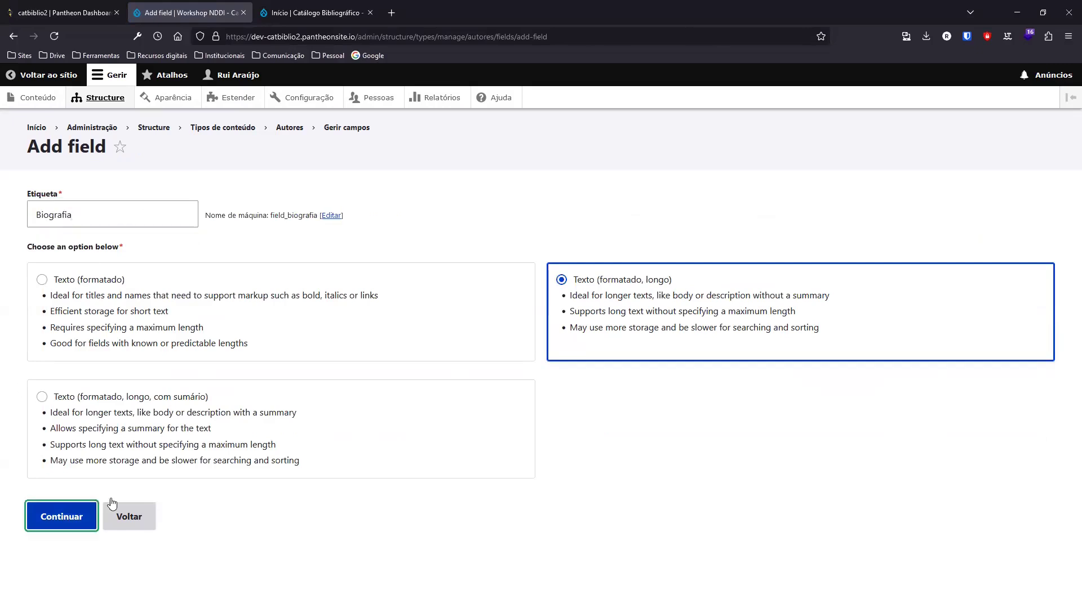
scroll(300, 338, down, 3)
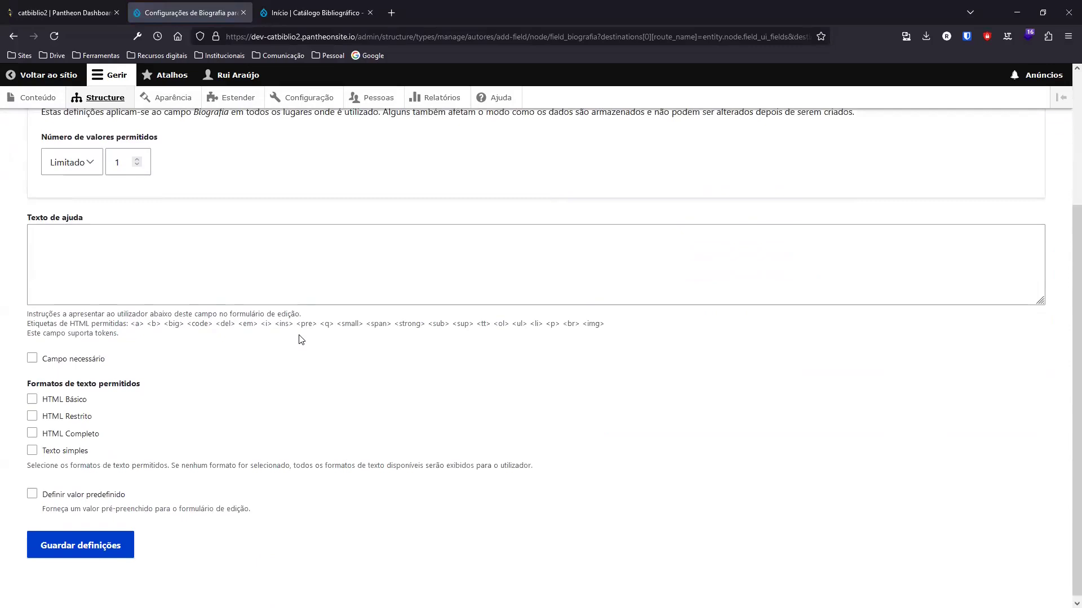
click(32, 429)
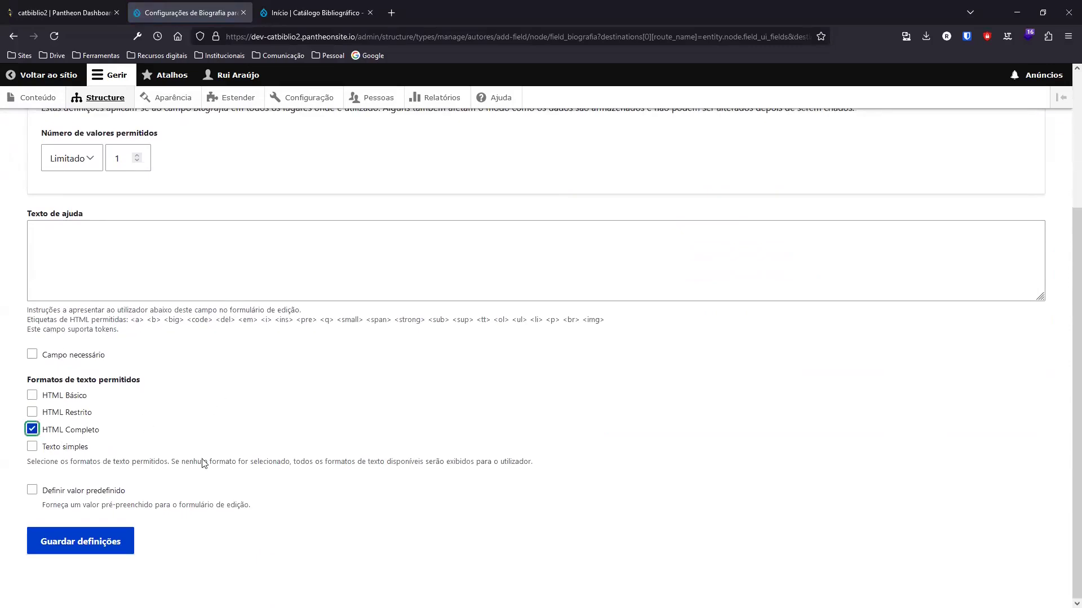
click(87, 542)
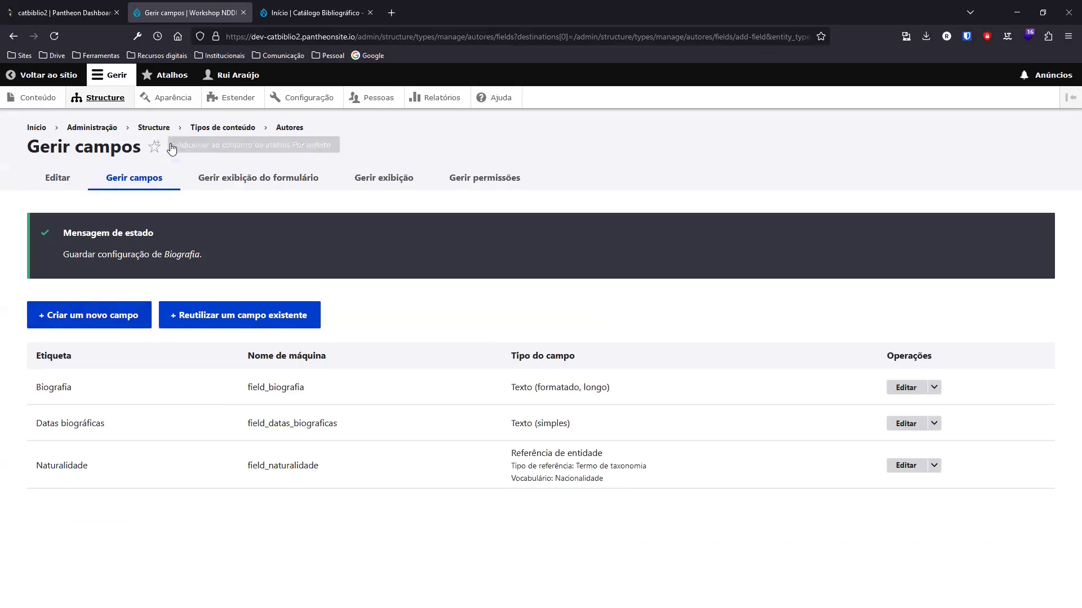
Go from Structure to Livros' fields and open its Gerir exibição do formulário page
click(154, 128)
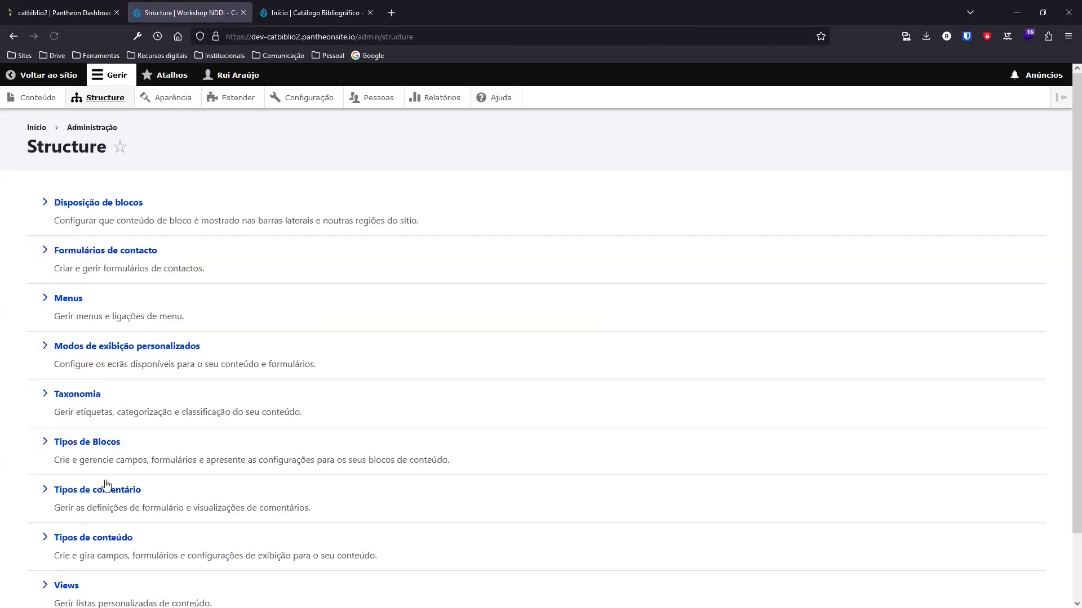
click(96, 538)
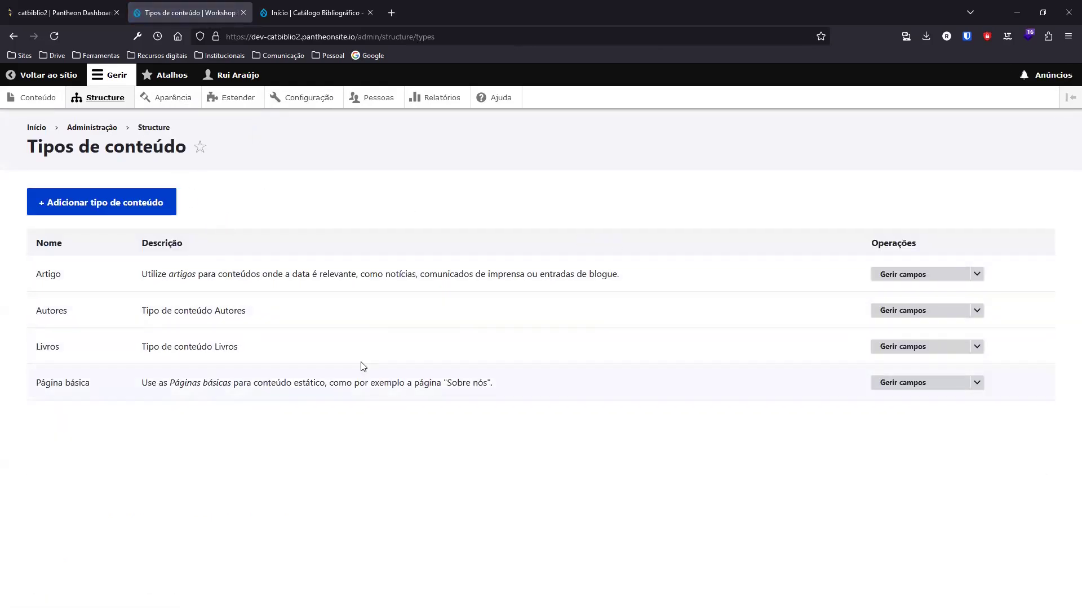
click(887, 349)
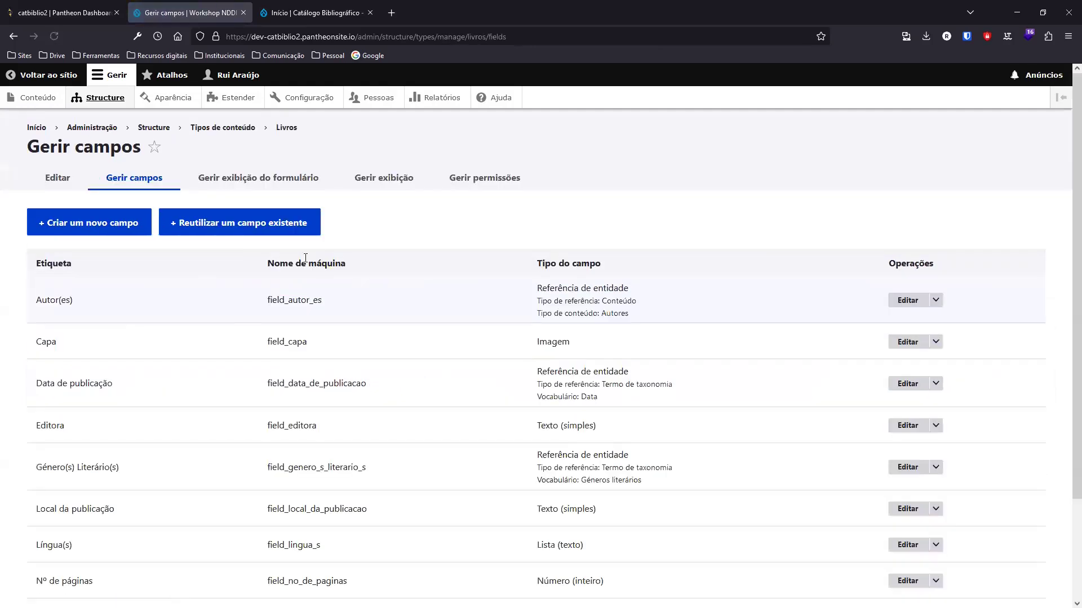
click(244, 178)
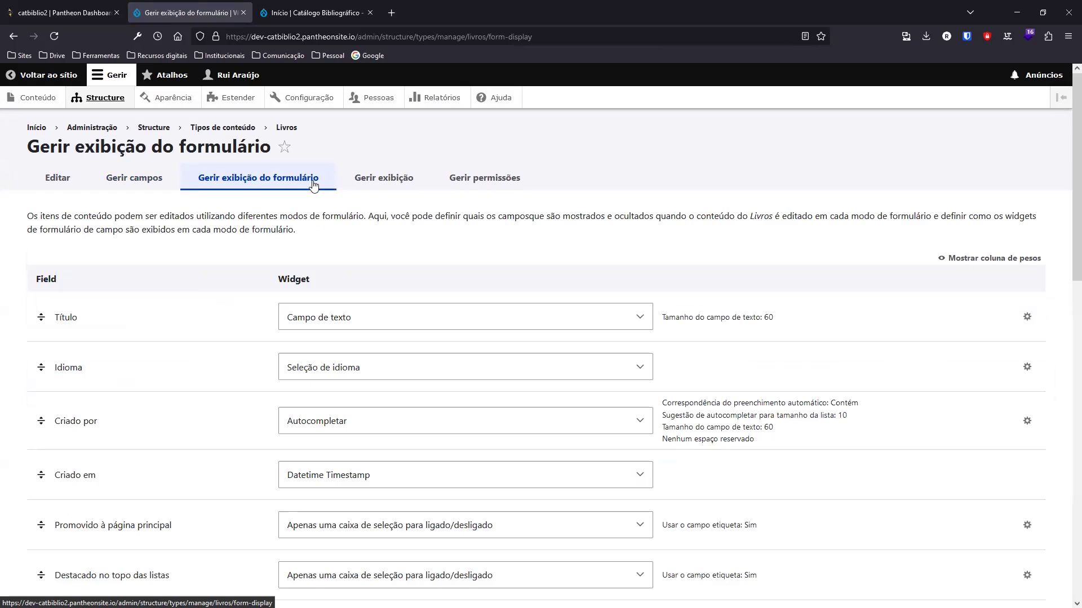
Open the Livros Gerir exibição tab and scroll down to the Capa row
click(363, 186)
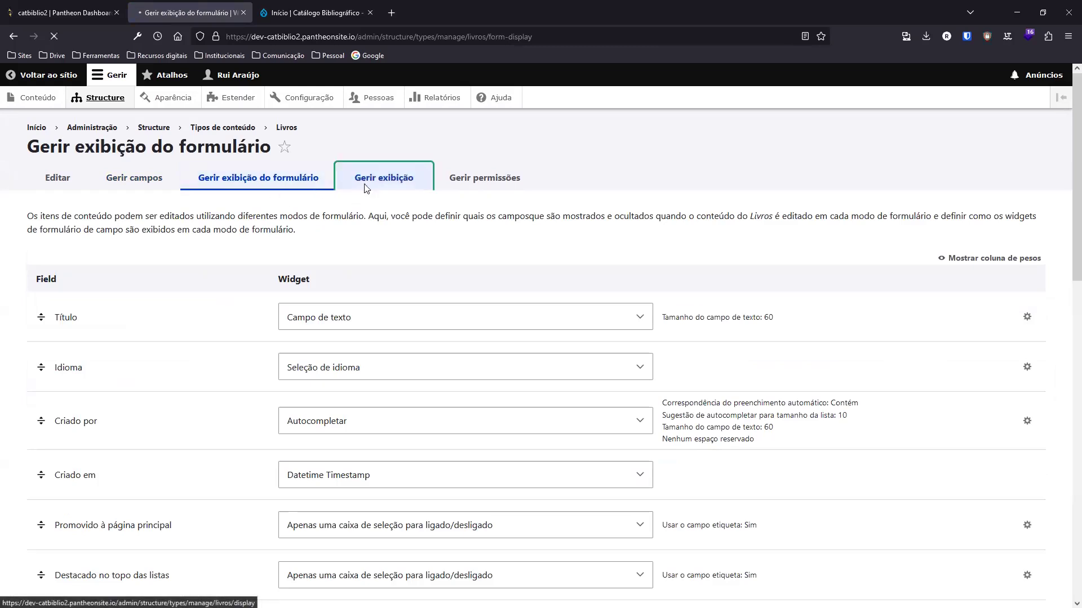
scroll(597, 226, down, 2)
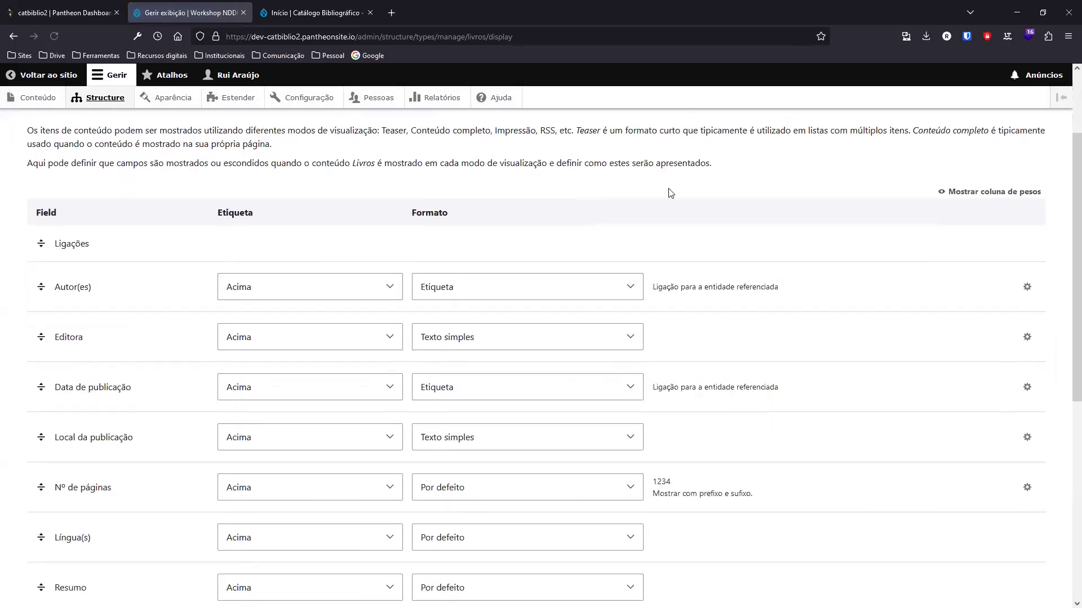
scroll(793, 271, down, 6)
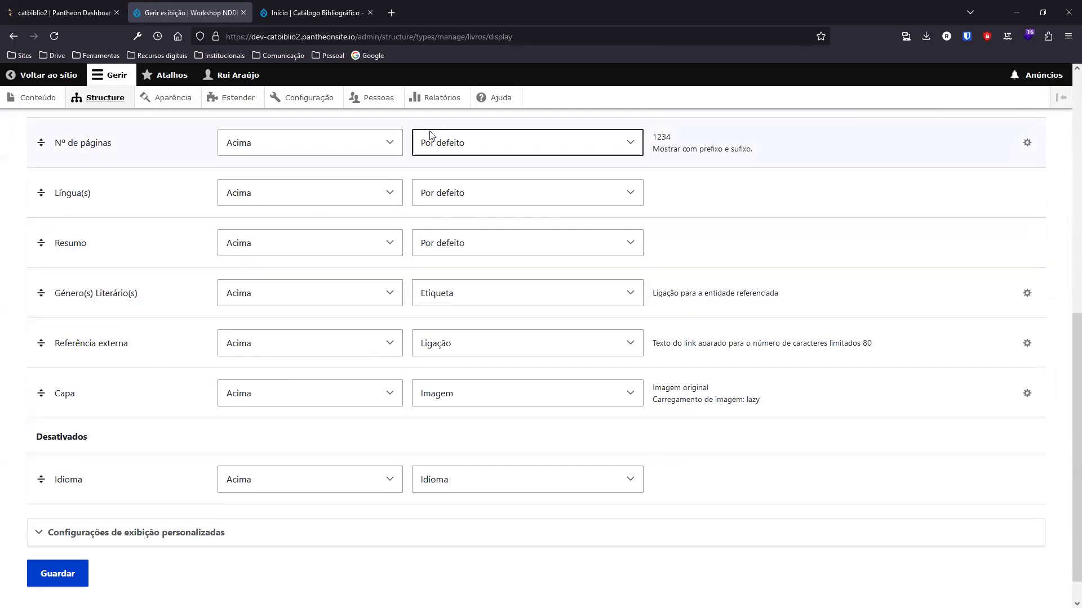
scroll(253, 234, up, 8)
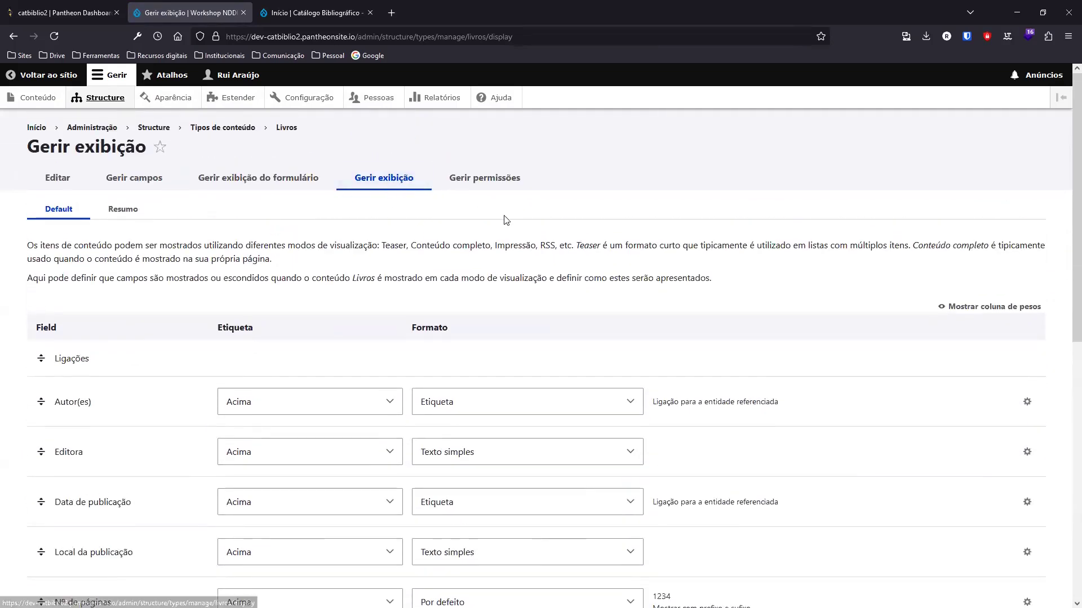
scroll(519, 237, down, 4)
scroll(518, 237, down, 5)
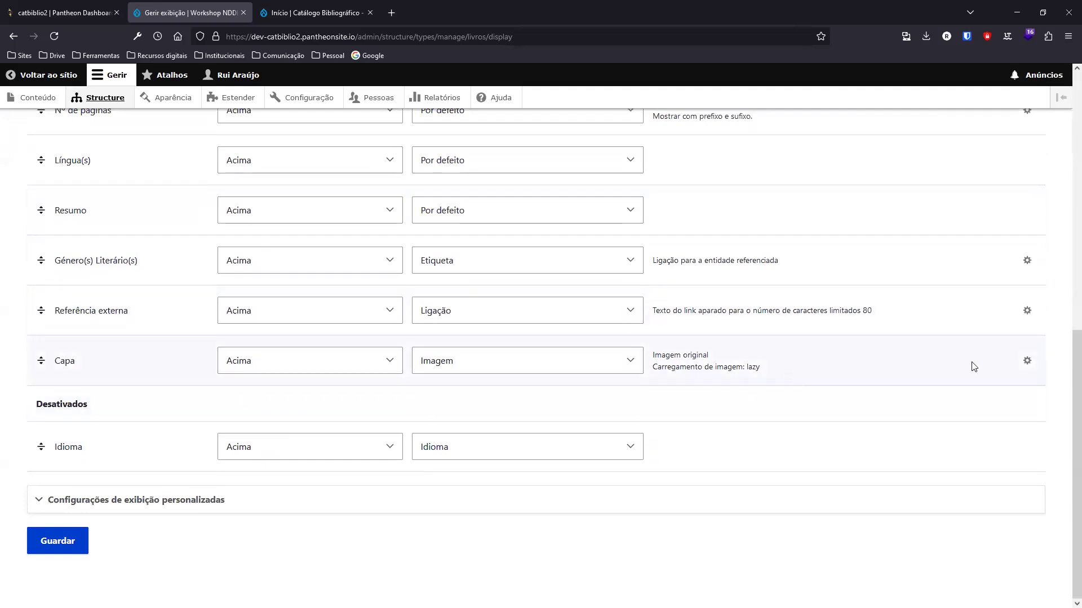
Set Capa's image style to Médio (220×220), link it to Ficheiro, and apply with Atualizar
click(1026, 361)
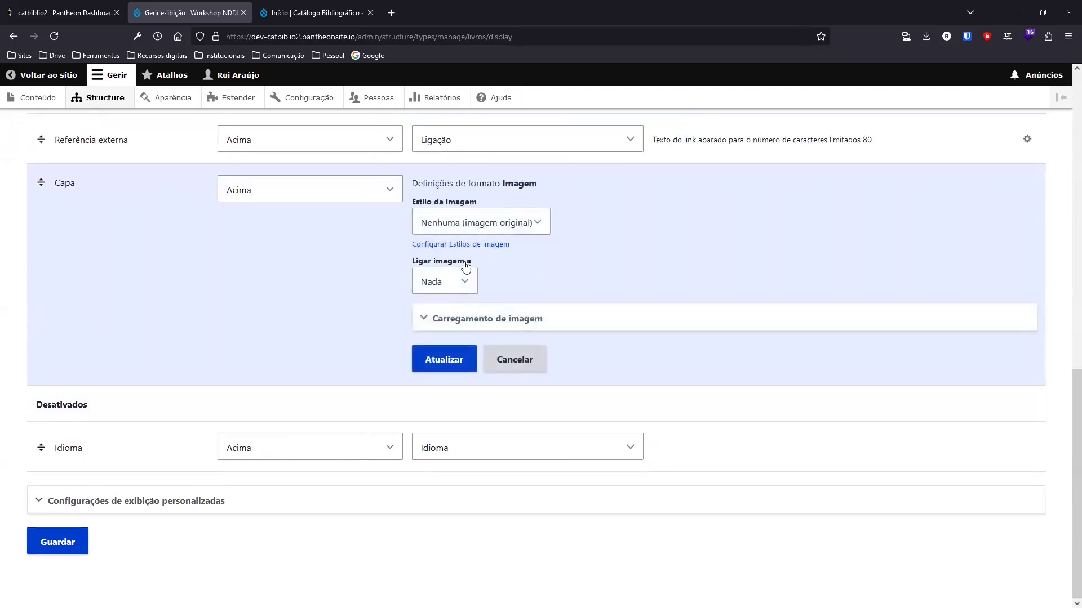
click(499, 220)
click(455, 282)
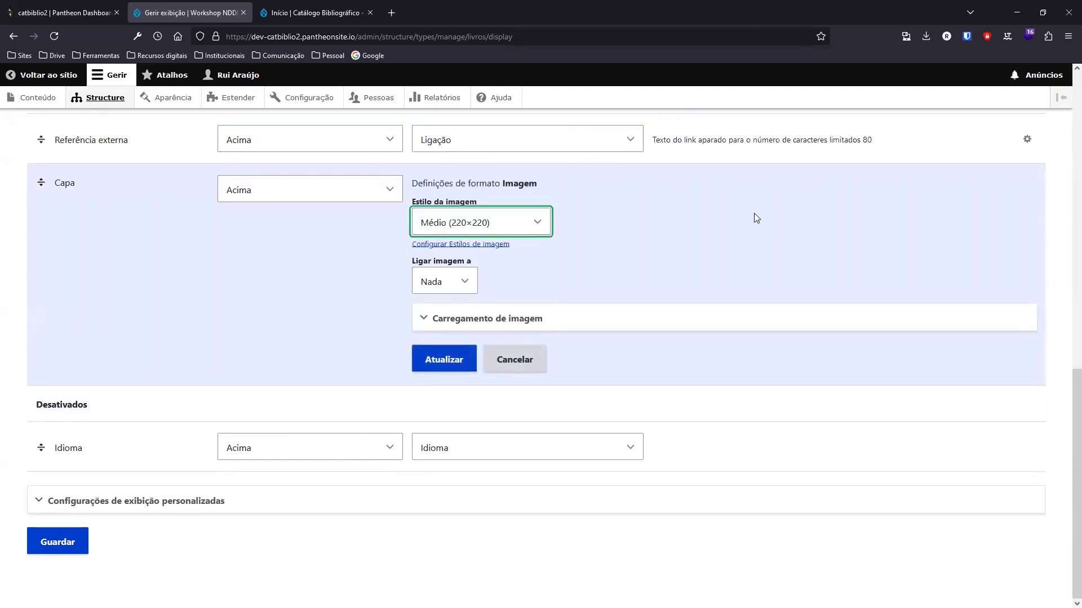
click(466, 282)
click(436, 321)
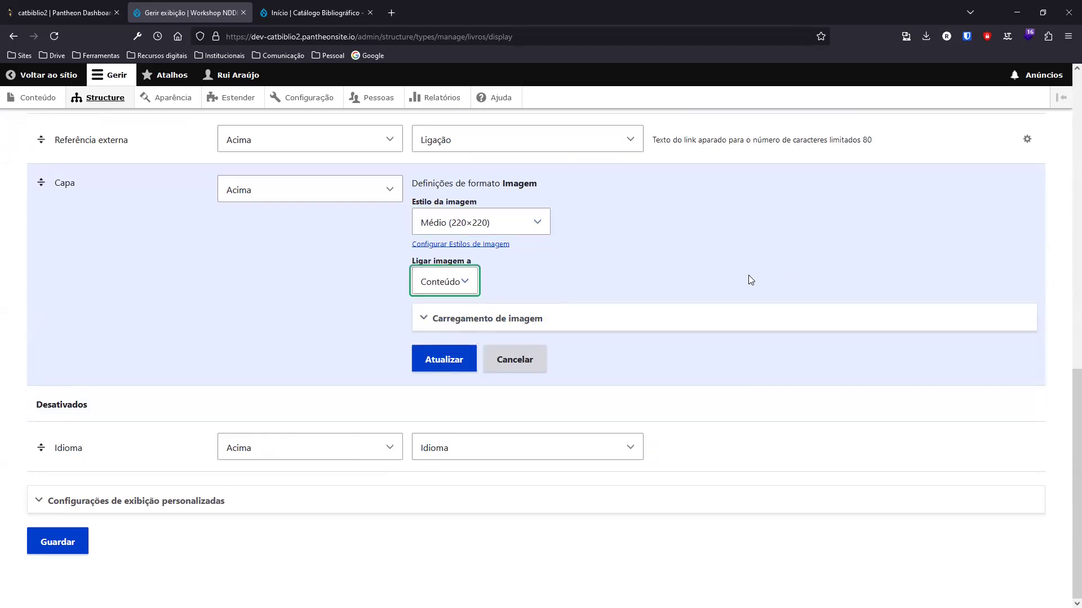
click(445, 281)
click(444, 342)
click(458, 367)
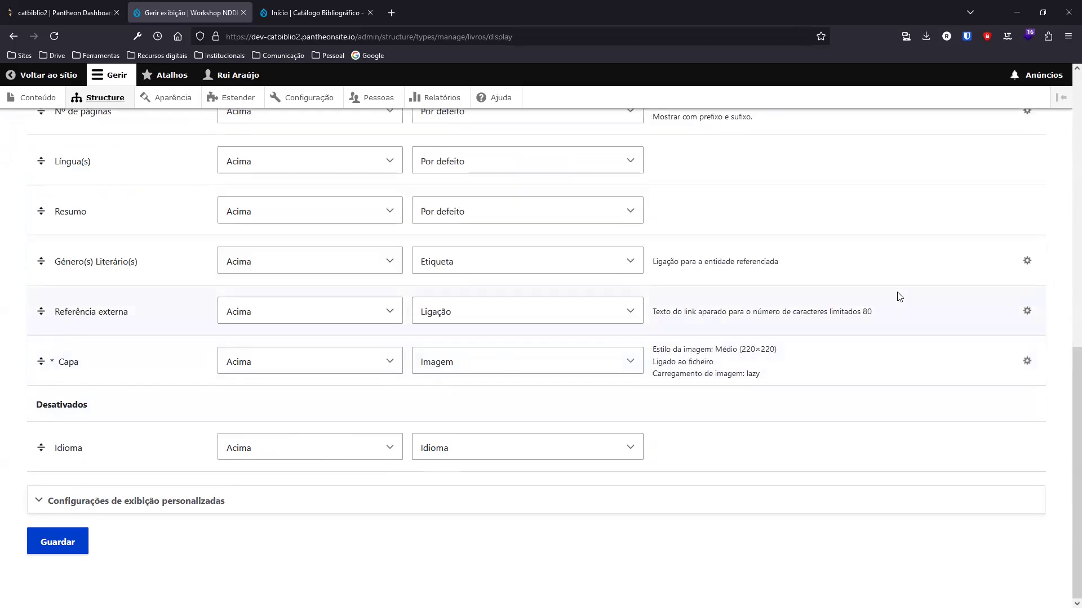
scroll(899, 297, up, 2)
scroll(720, 454, down, 2)
Save the Livros display with Guardar, return to the site, and open Conteúdo
click(65, 550)
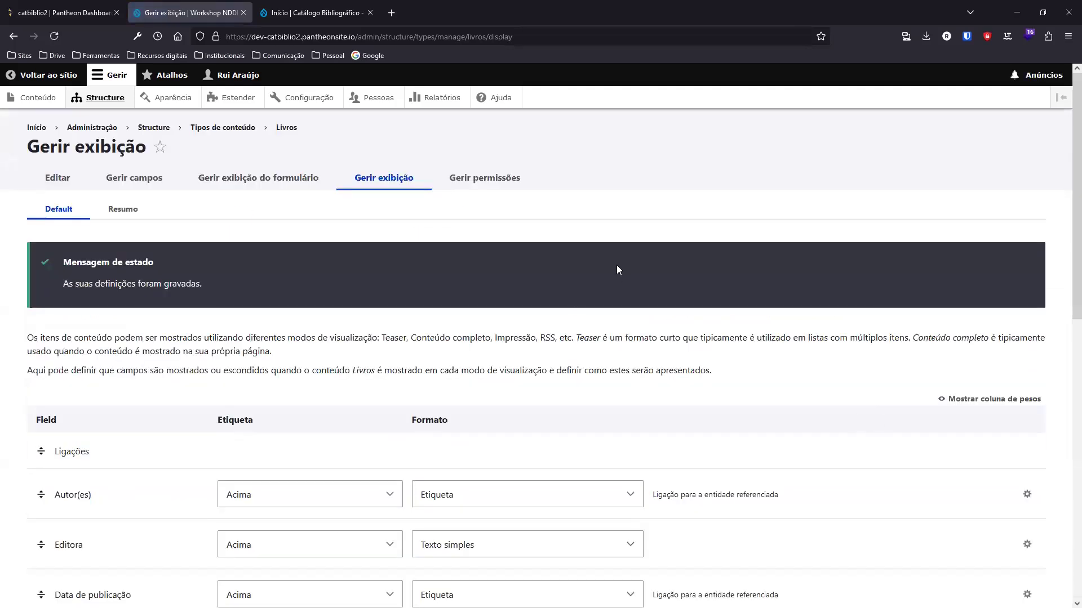
scroll(617, 272, down, 10)
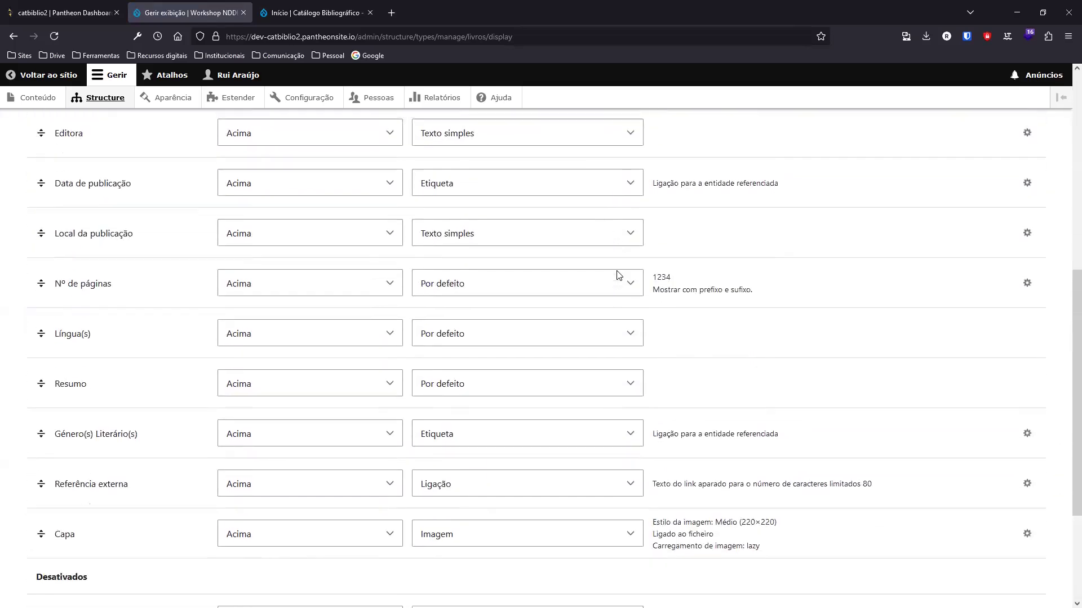
scroll(631, 316, down, 2)
scroll(665, 454, up, 3)
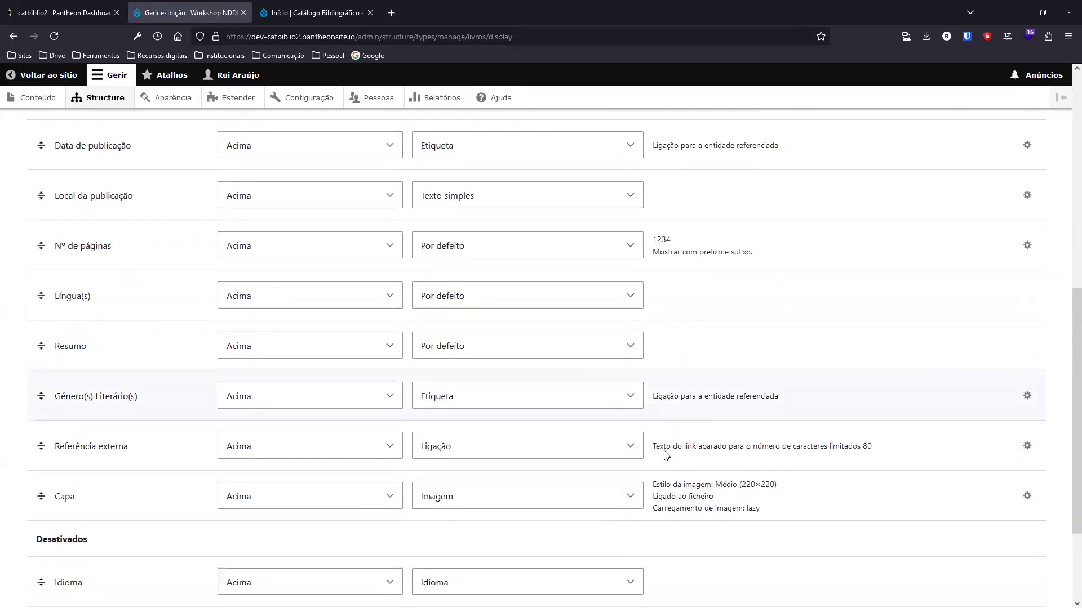
scroll(666, 454, down, 3)
scroll(666, 455, up, 6)
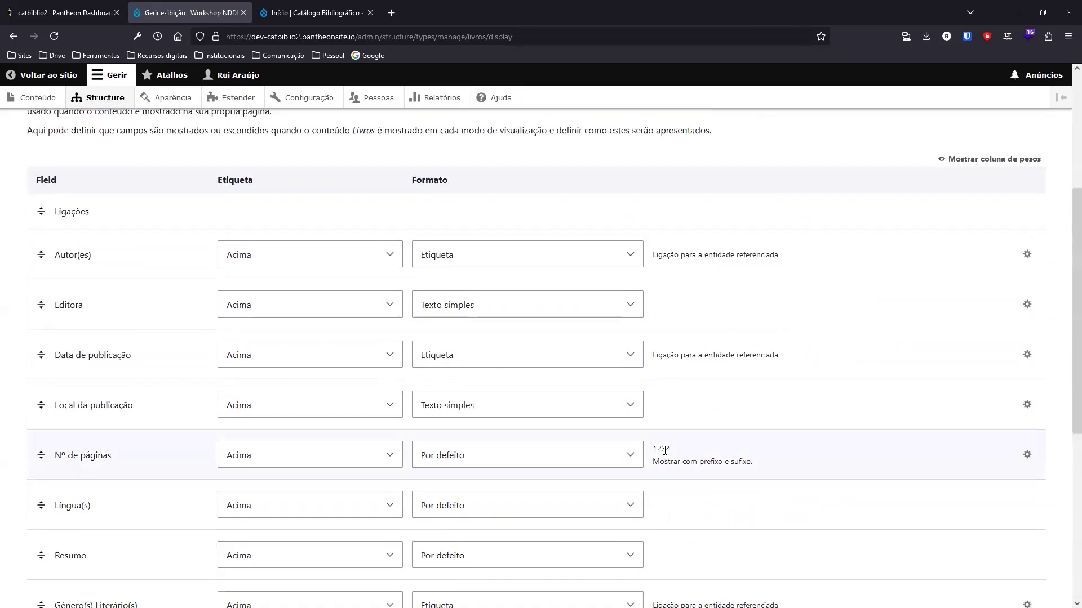
scroll(665, 451, up, 5)
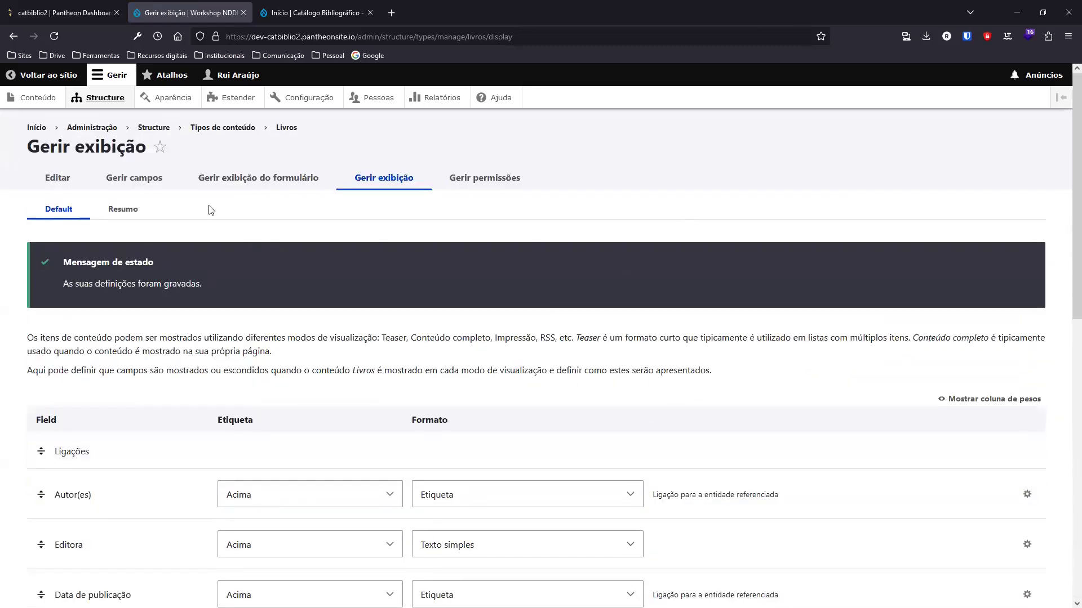
click(55, 80)
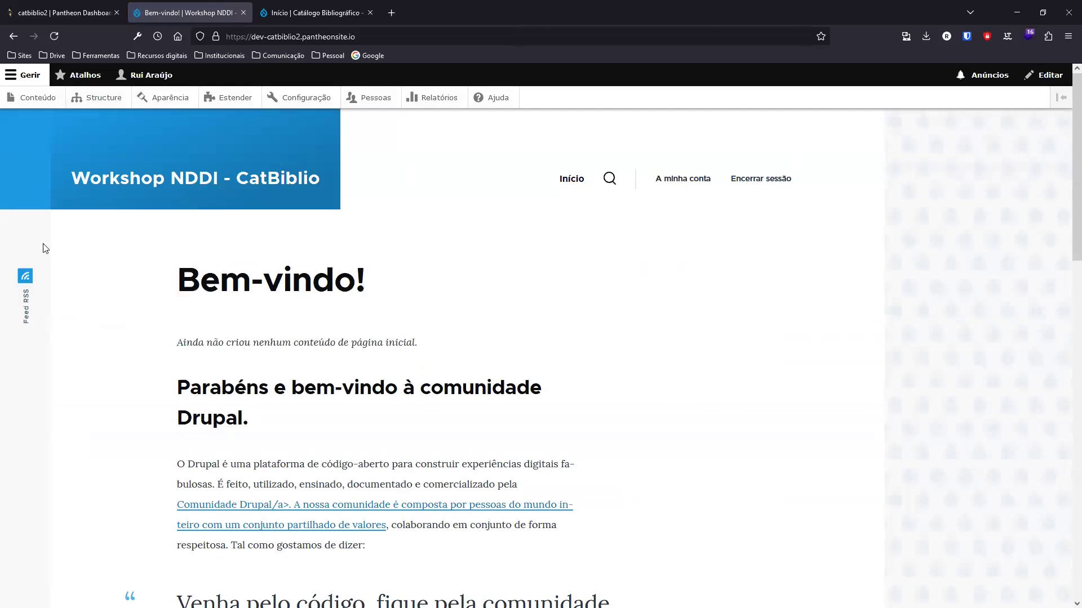
click(36, 97)
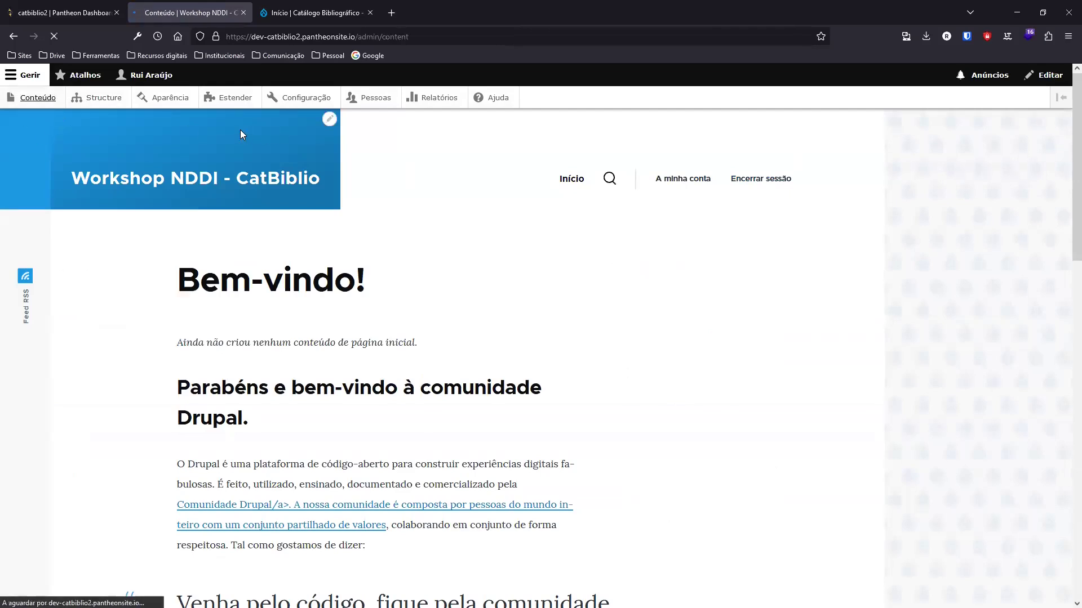
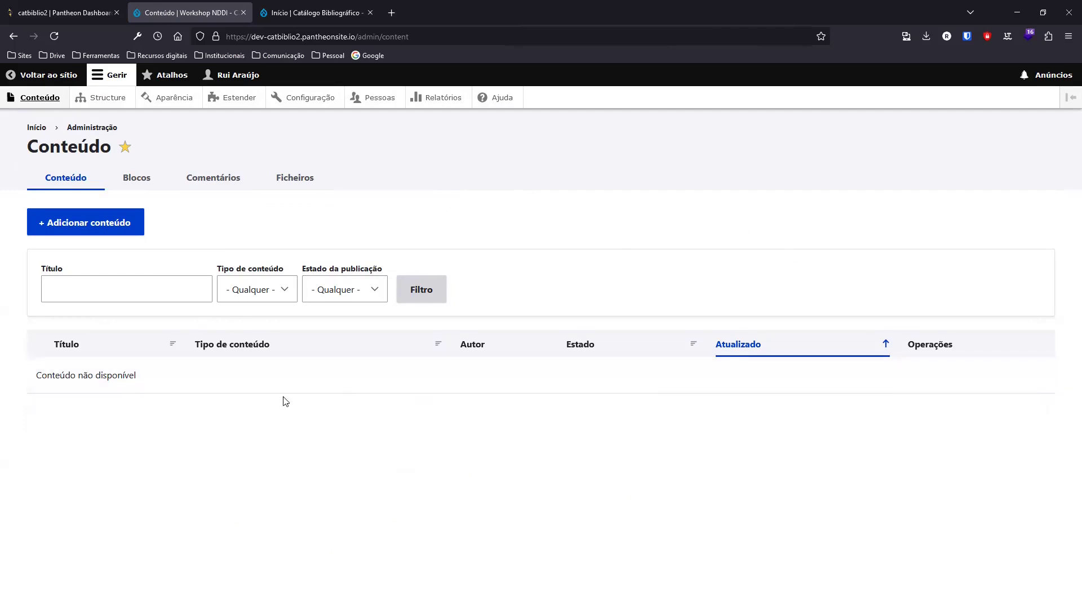
Look over the content type and publication status filter options on Conteúdo
click(278, 284)
click(360, 289)
click(359, 294)
click(512, 259)
Start a new Livros item and place the cursor in its Título field
click(95, 223)
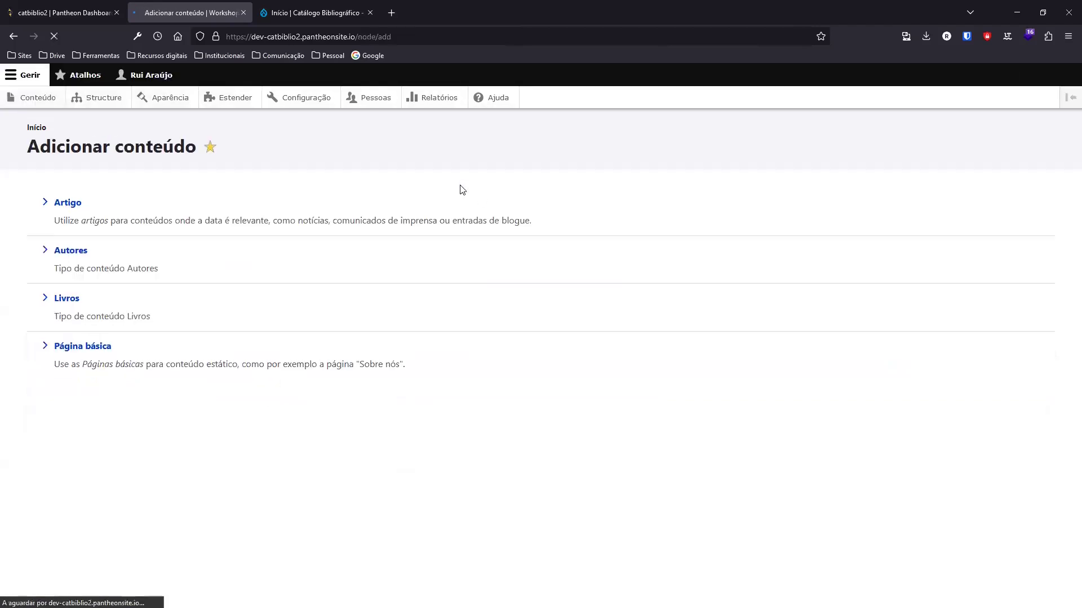
click(67, 299)
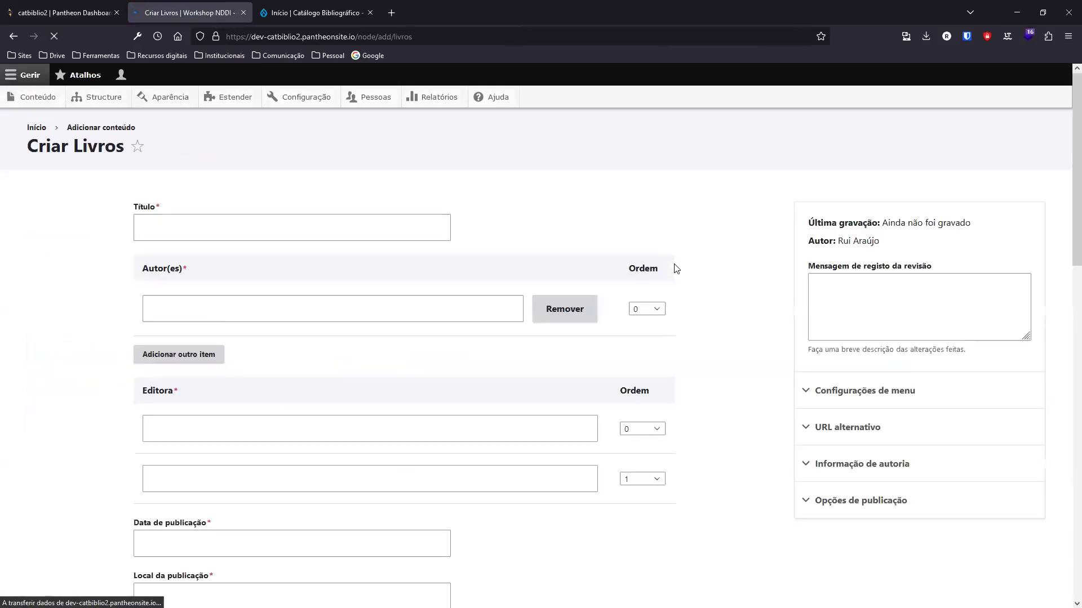
scroll(684, 224, down, 4)
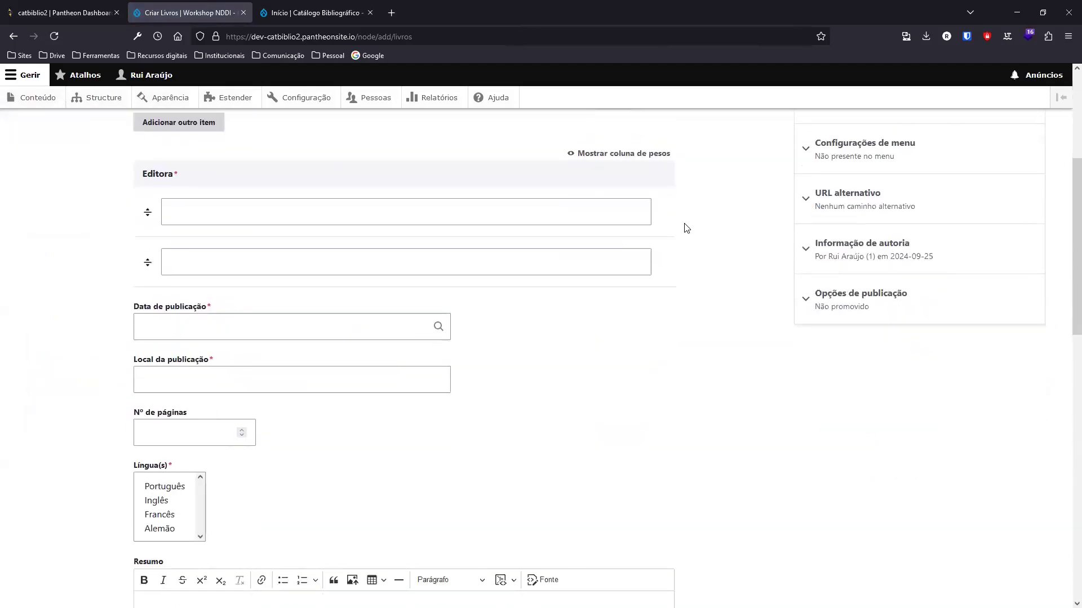
scroll(686, 228, down, 14)
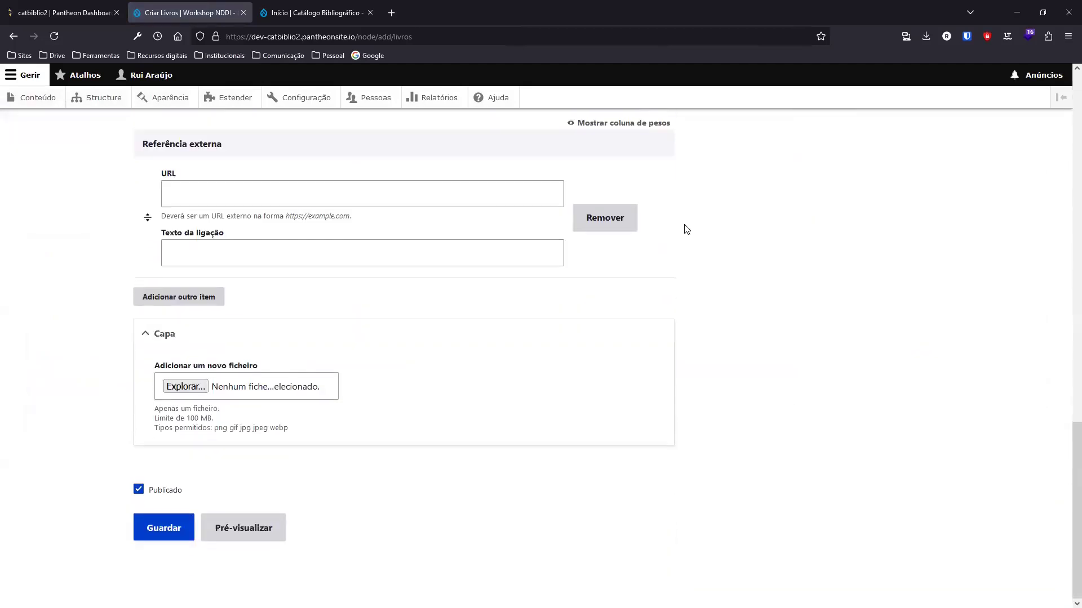
scroll(686, 228, up, 17)
click(330, 228)
Title the book 'Livro 1', enter author Autor 1, and add a second author entry
text(i)
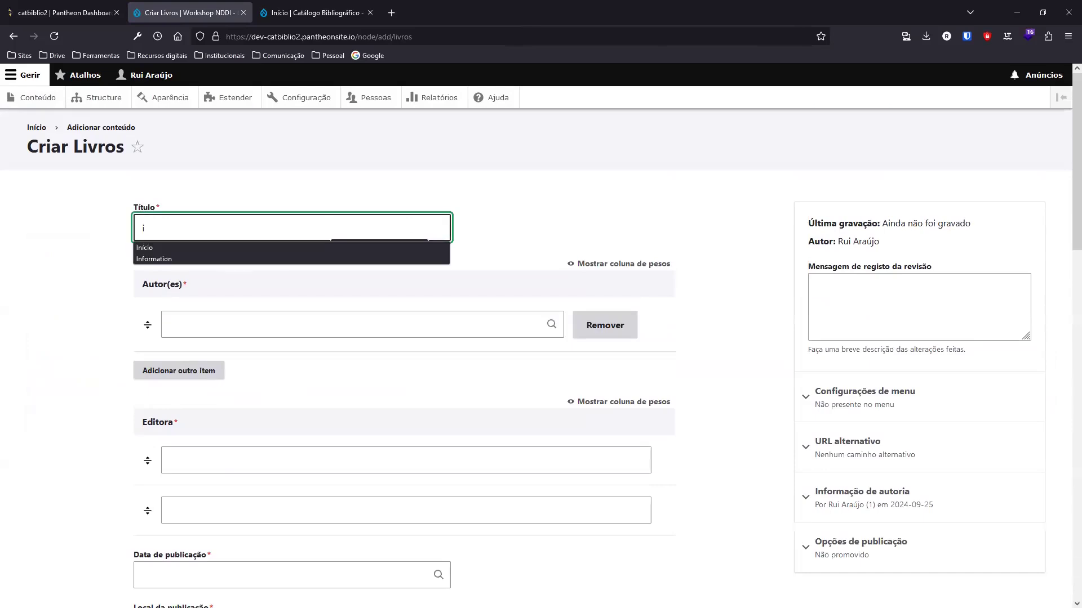
key(BackSpace)
text(Livro)
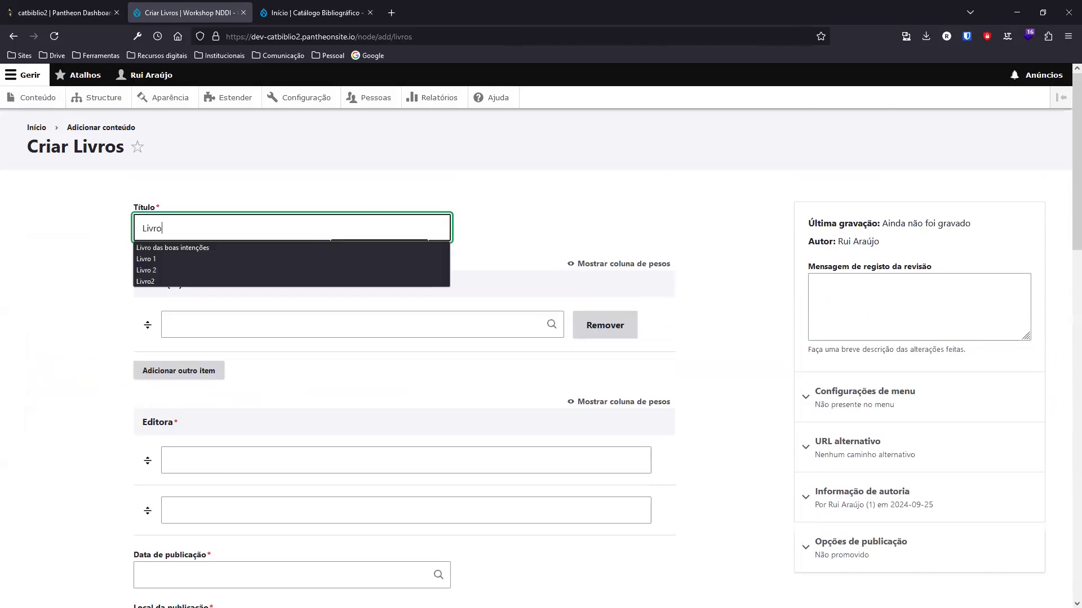
click(294, 259)
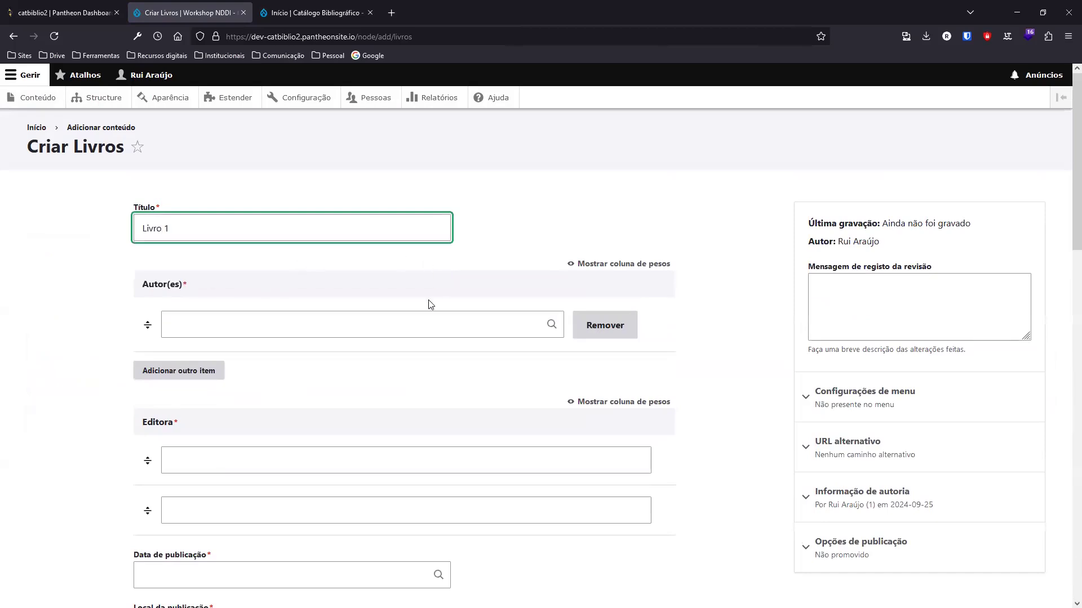
click(248, 328)
text(Autor)
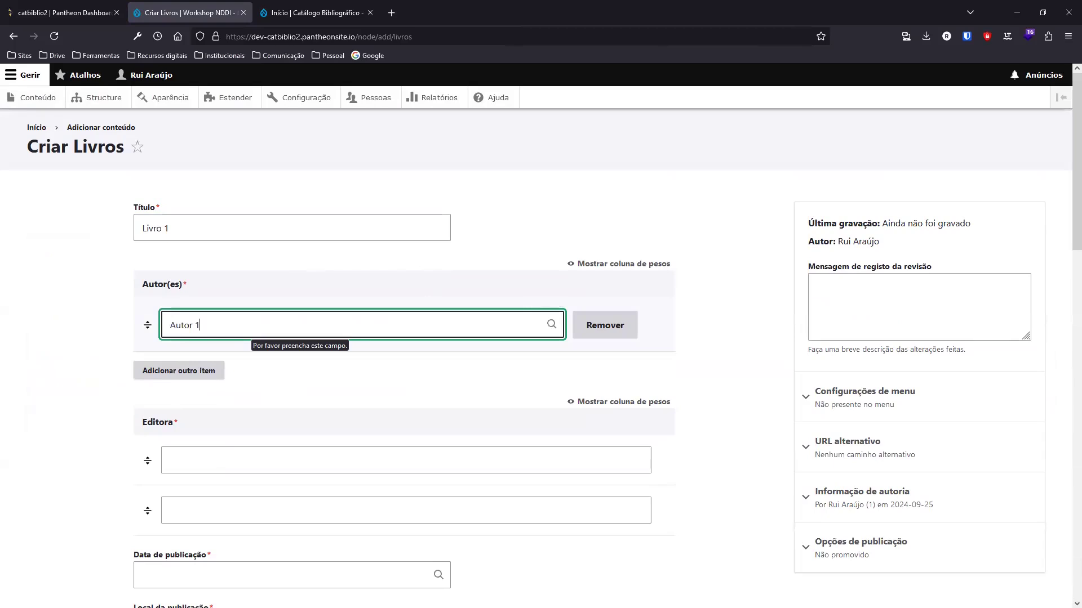
text( 1)
click(179, 370)
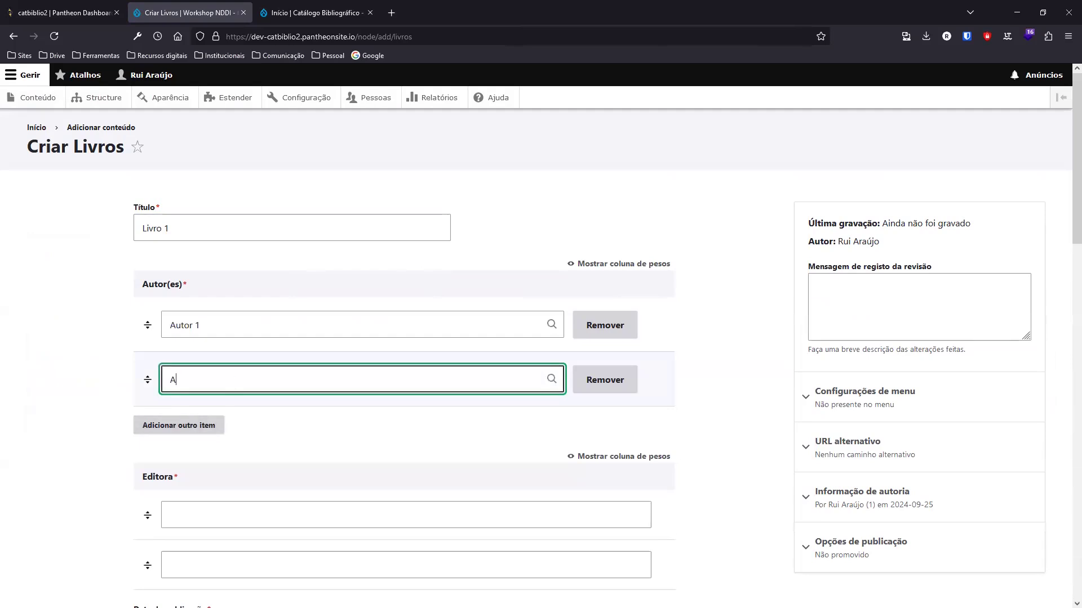
Set publisher Editora 1, publication date 2014, place Lisboa, and 0 pages
scroll(234, 385, down, 4)
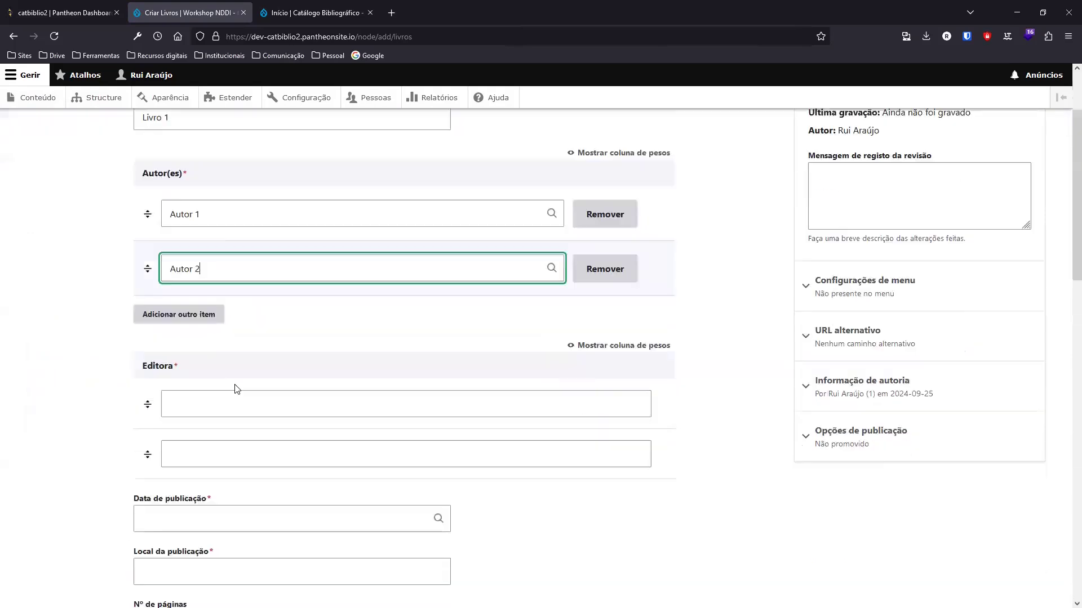
click(181, 287)
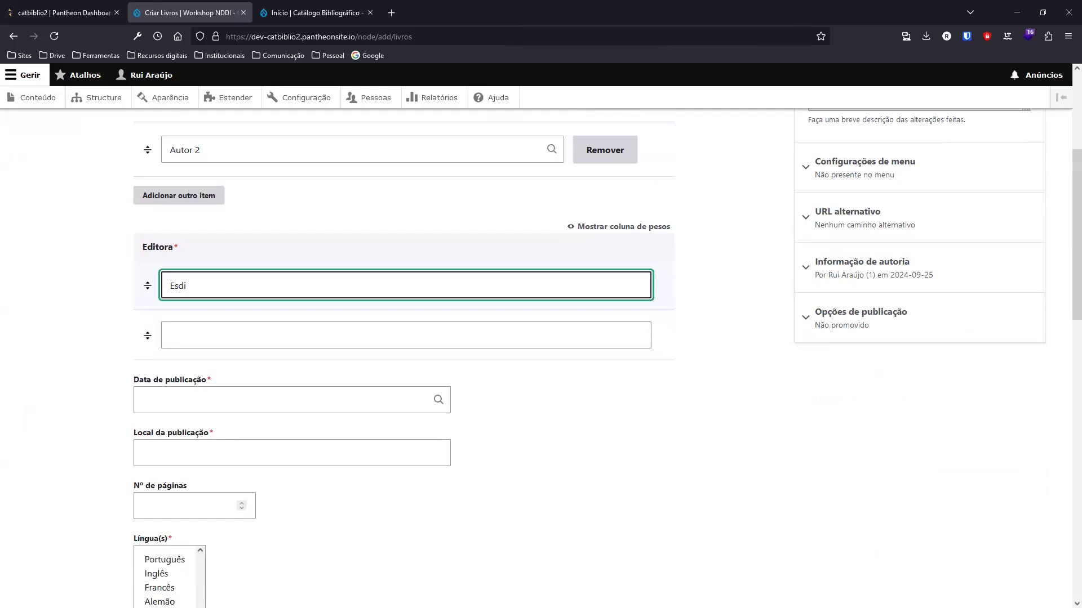
text(Ed)
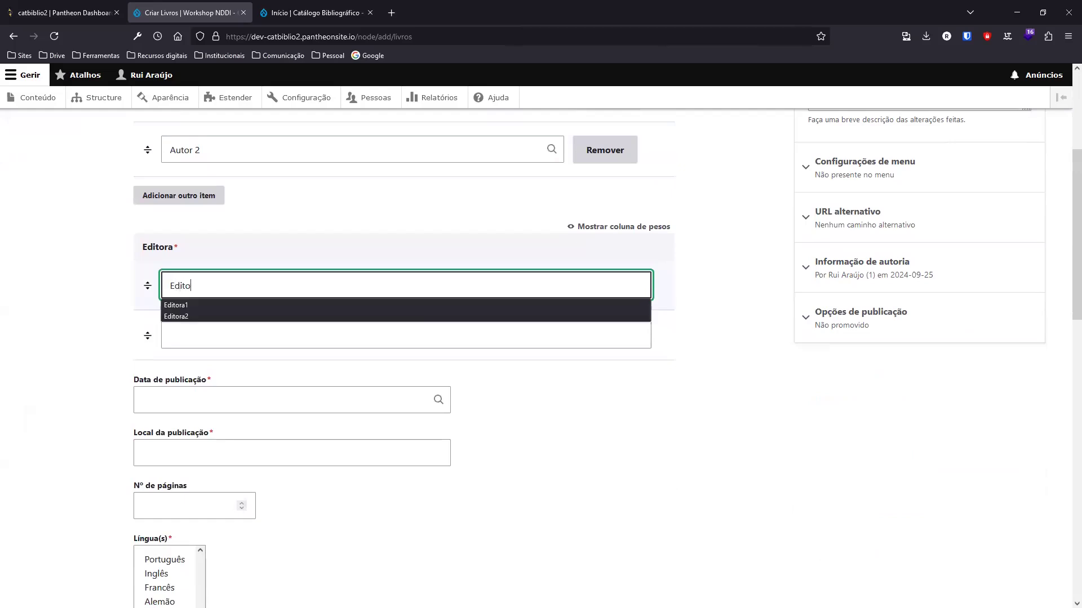
click(59, 315)
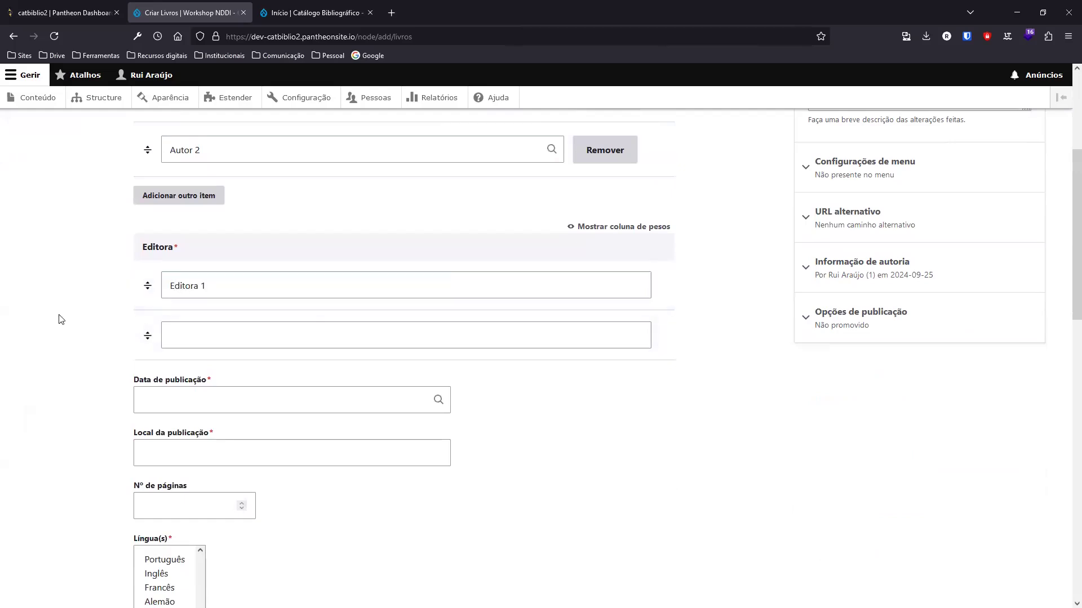
click(214, 398)
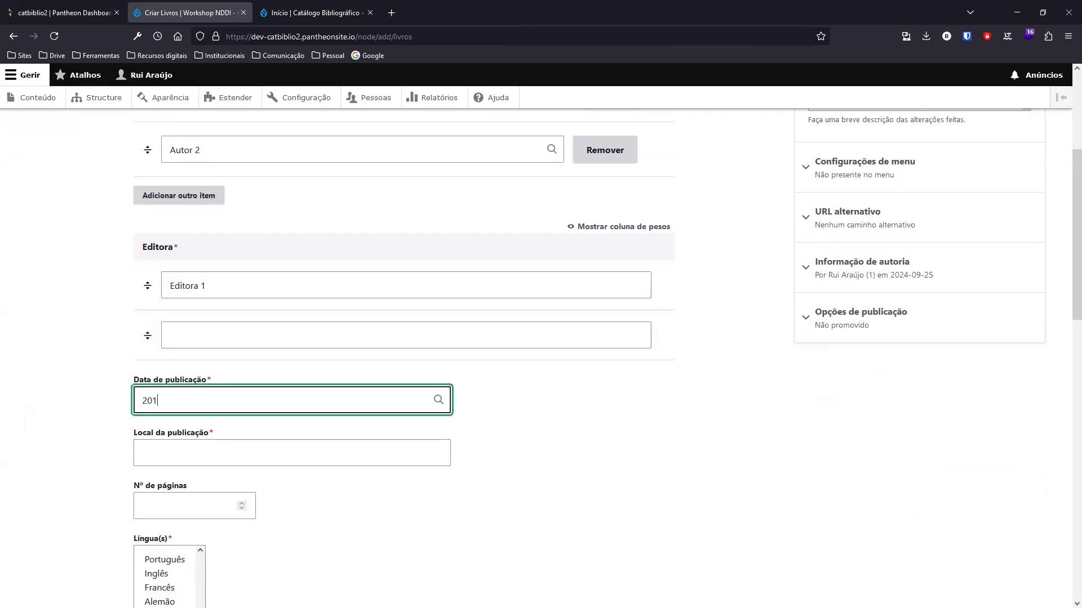
click(253, 444)
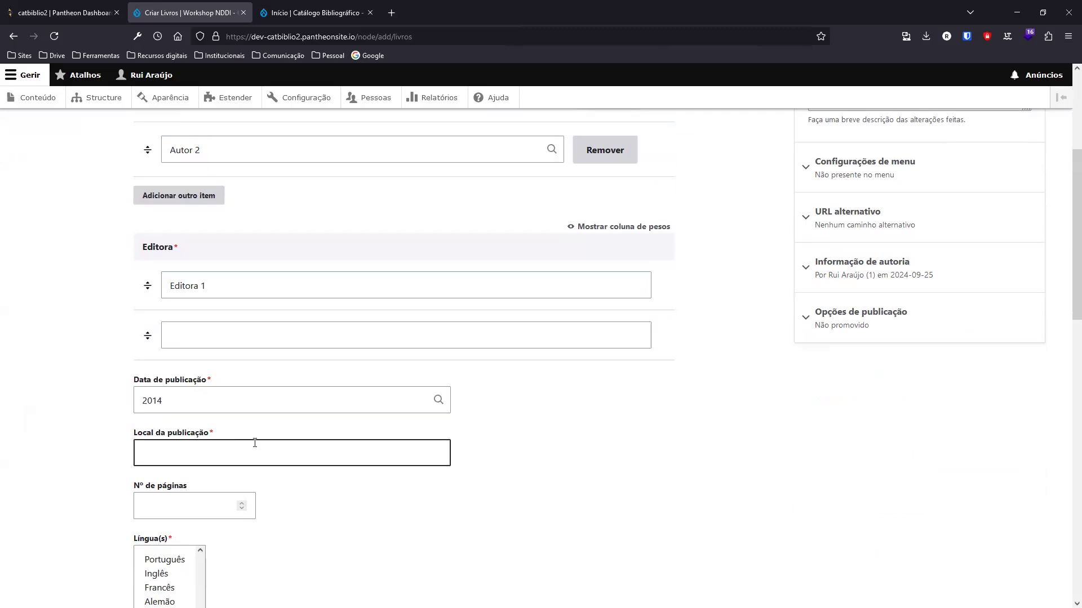
text(Lisboa)
scroll(286, 469, down, 3)
click(191, 337)
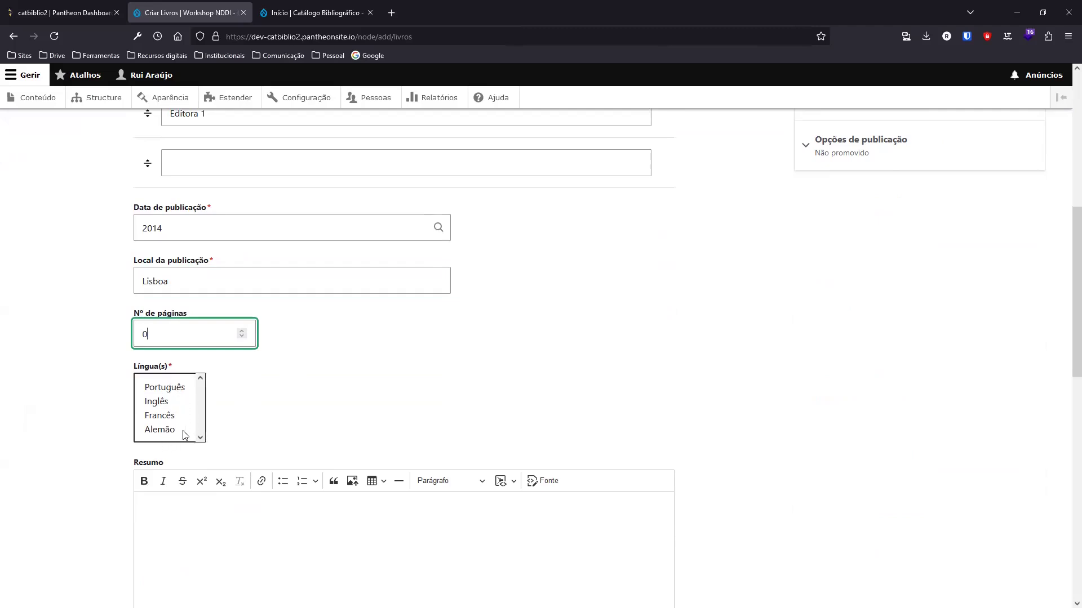
Select Português and Inglês as the book's languages
click(161, 387)
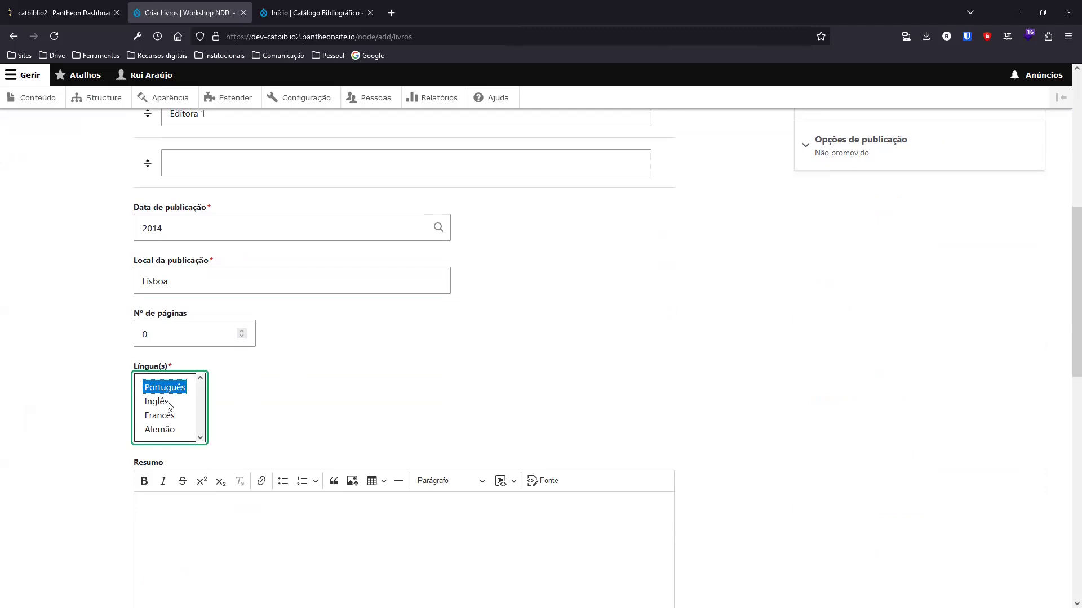
ctrl+click(168, 401)
click(165, 421)
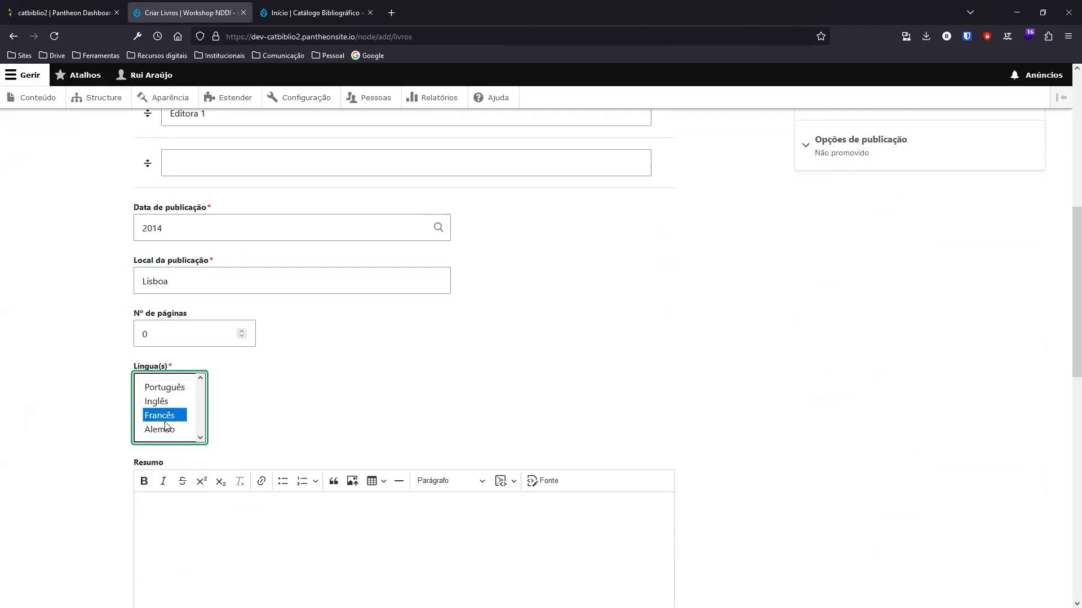
click(167, 387)
ctrl+click(163, 401)
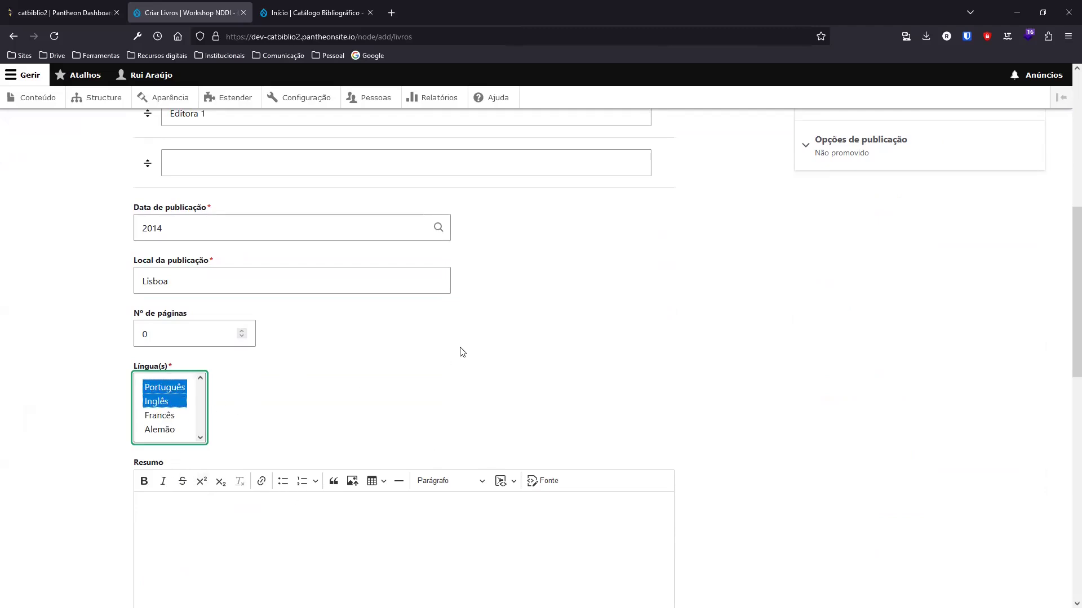
scroll(396, 379, down, 6)
Write the summary 'Teste' and set the literary genre to Romance
click(204, 235)
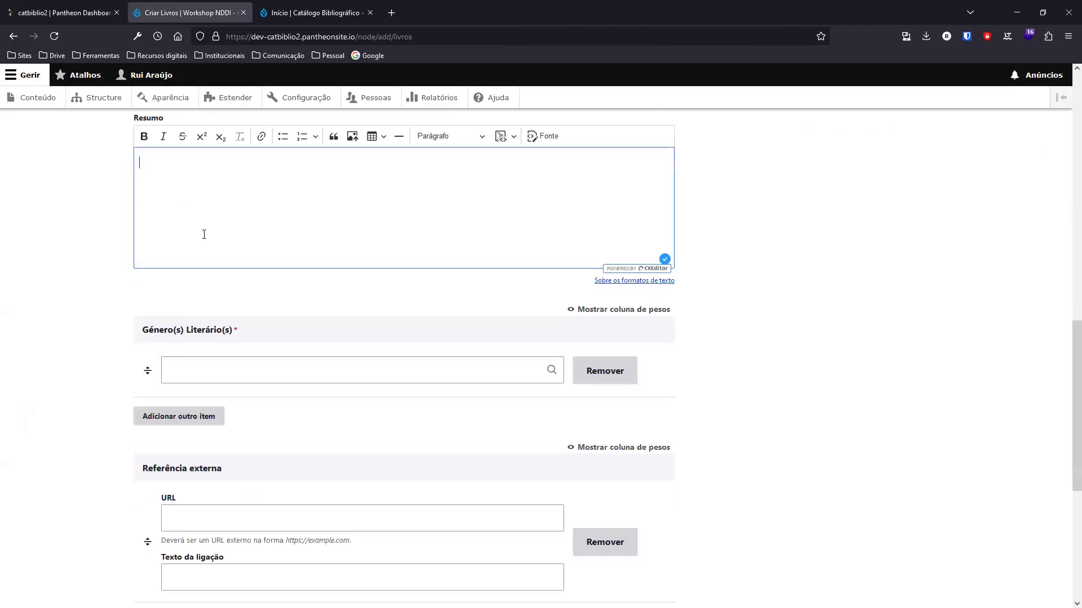
text(Teste)
scroll(401, 229, down, 2)
click(205, 252)
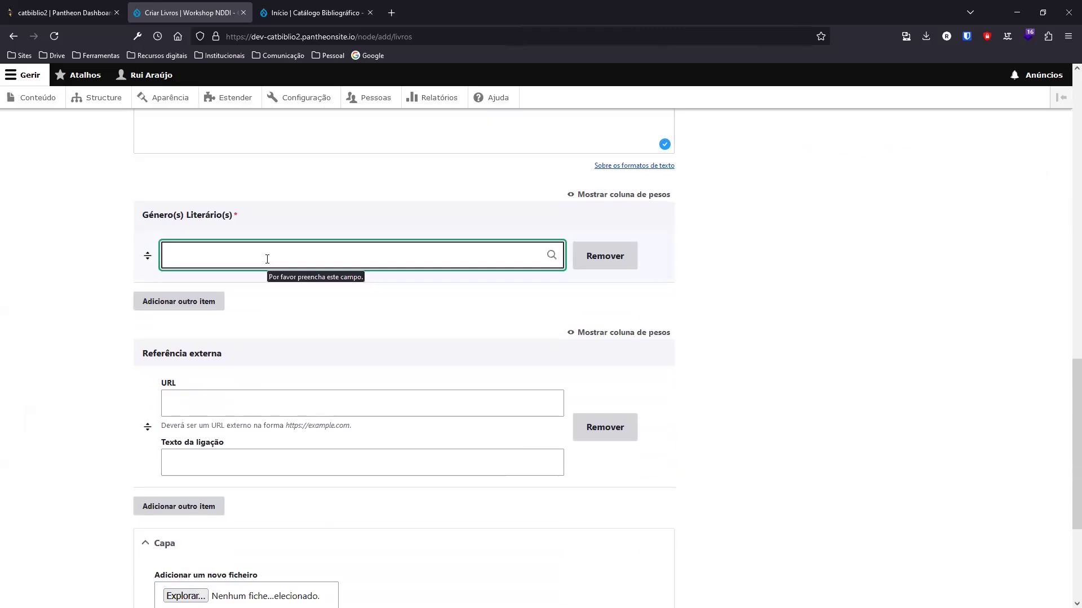
text(Ro)
scroll(314, 311, down, 2)
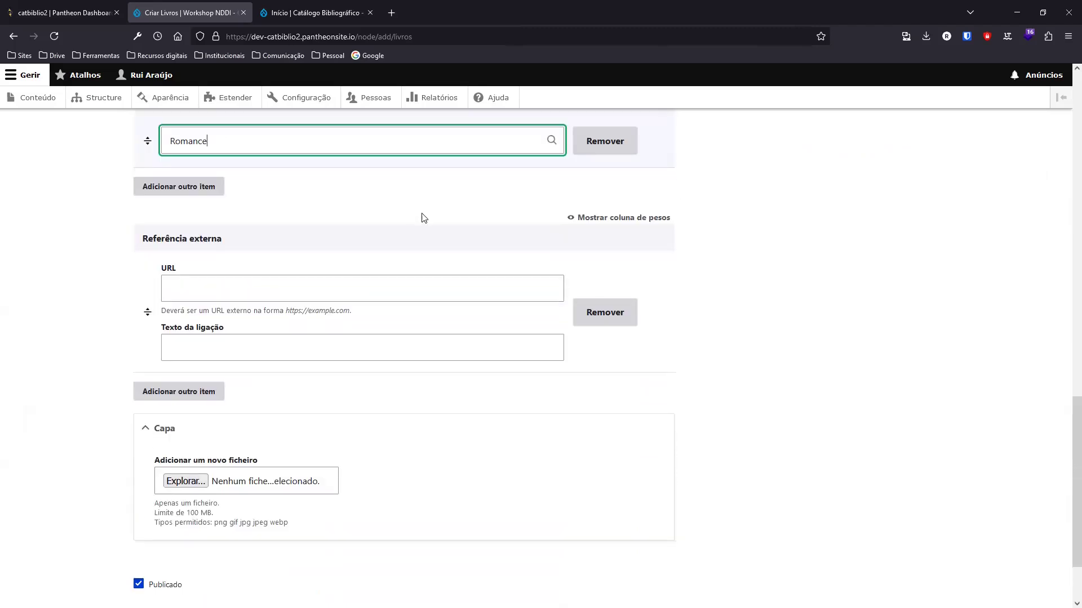
scroll(233, 252, down, 1)
click(215, 241)
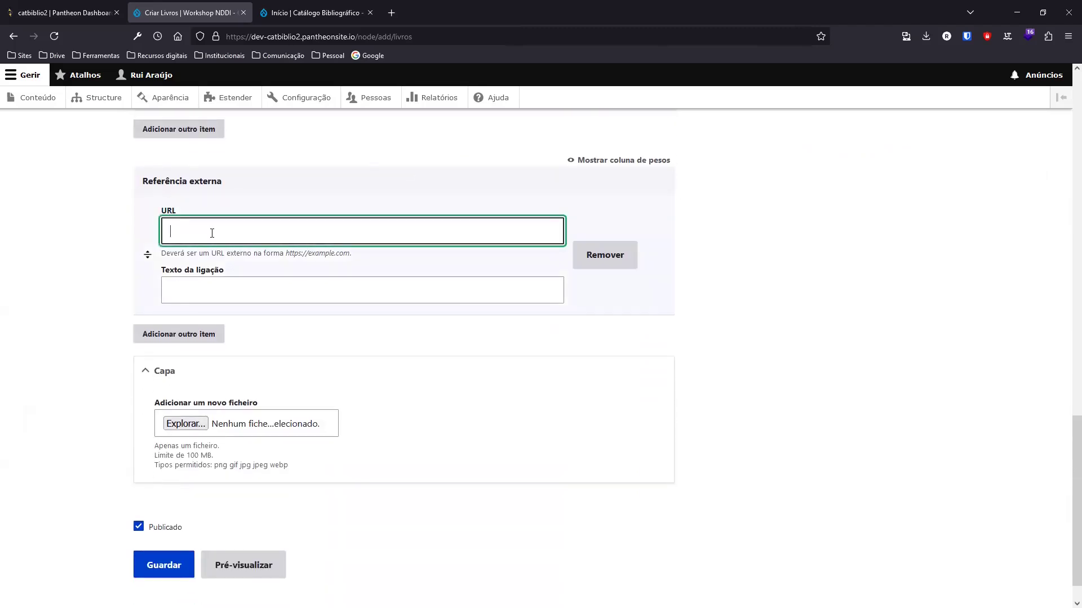
text(https)
click(193, 251)
click(208, 287)
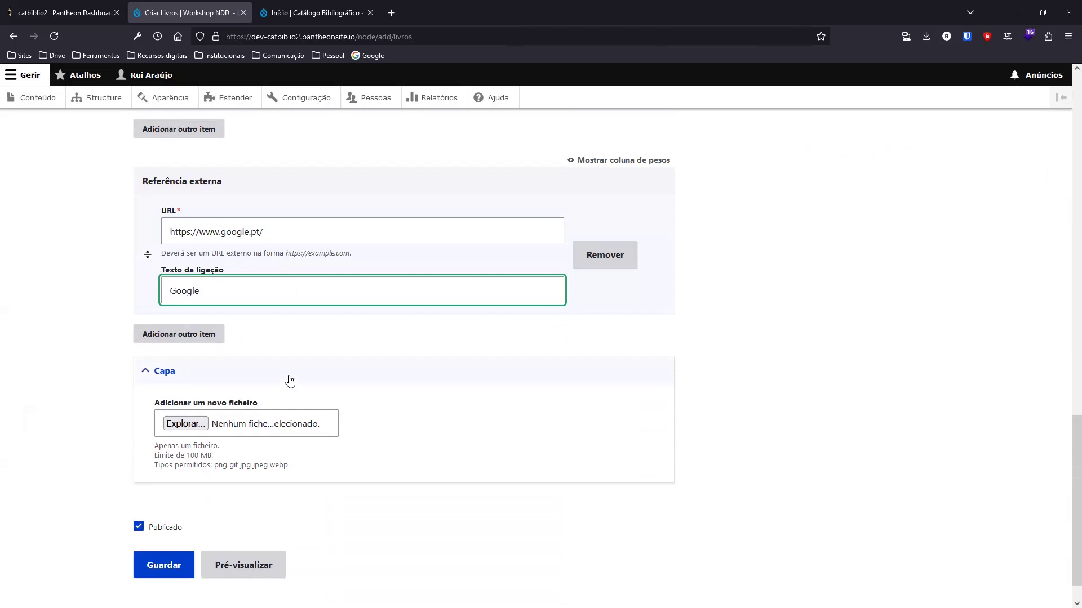
scroll(451, 354, down, 1)
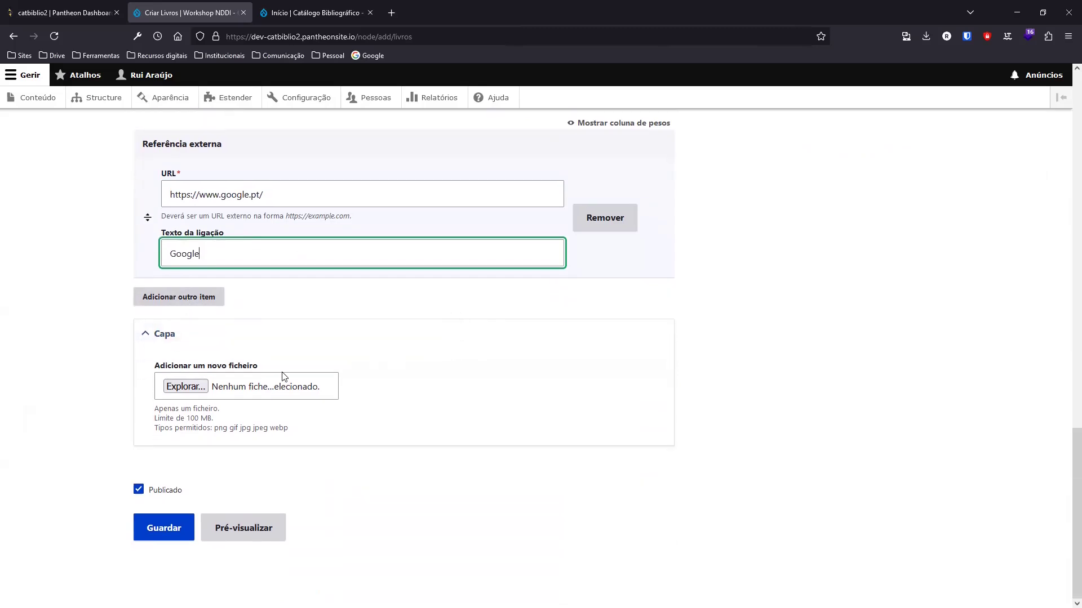
Upload lopespic (Média).jpg from Documentos vários as the cover image
click(197, 390)
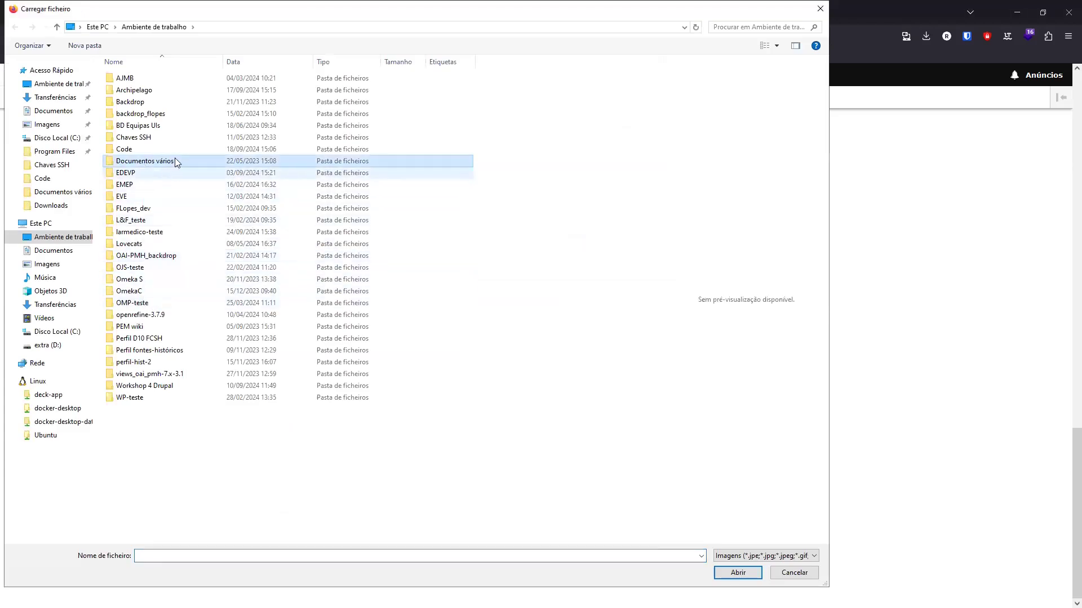
key(Return)
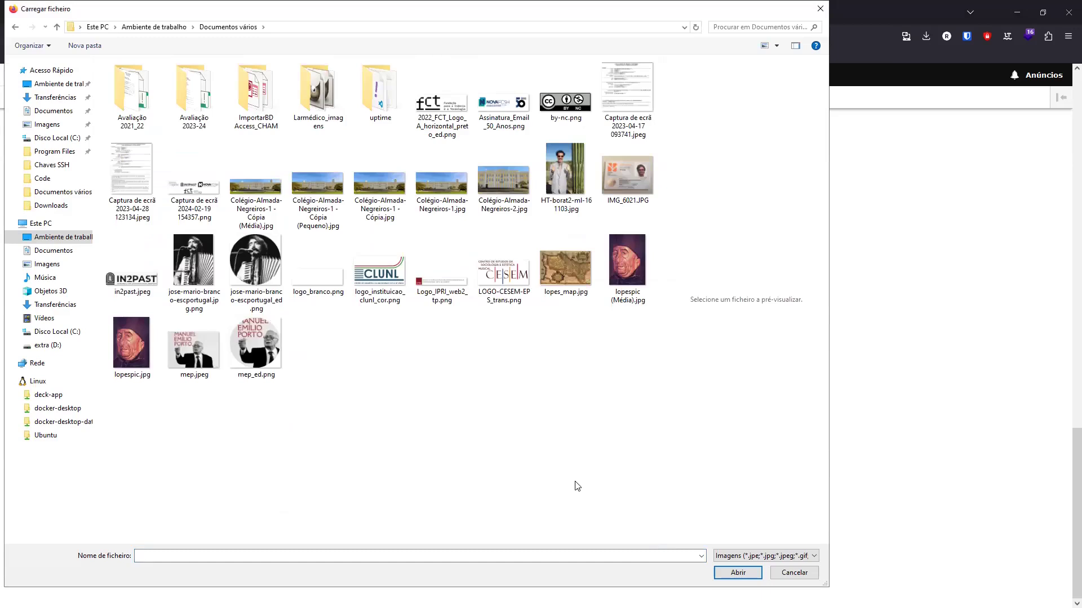
click(625, 267)
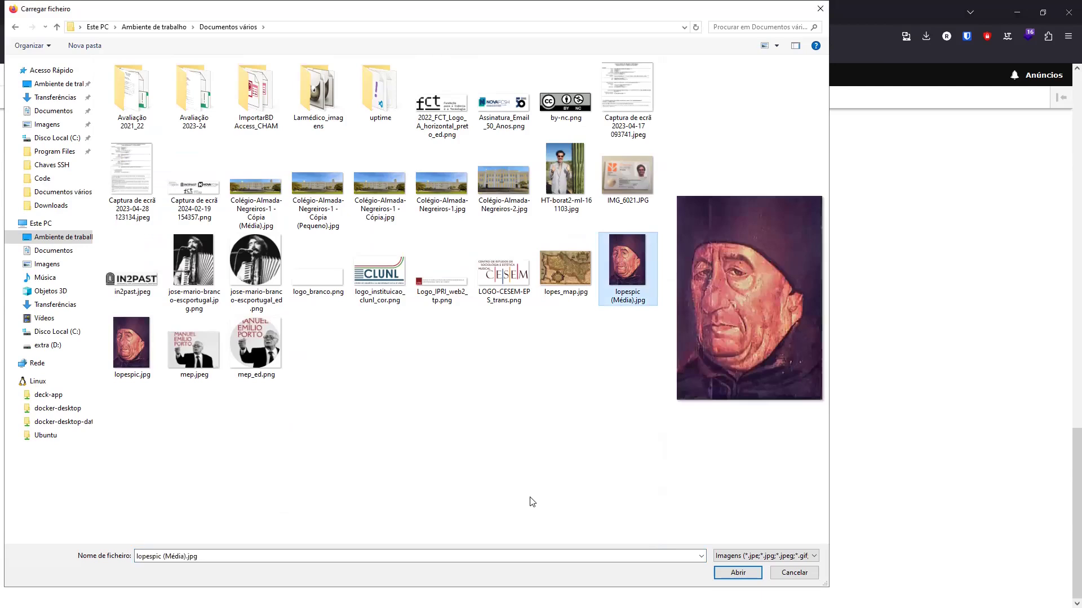
click(737, 573)
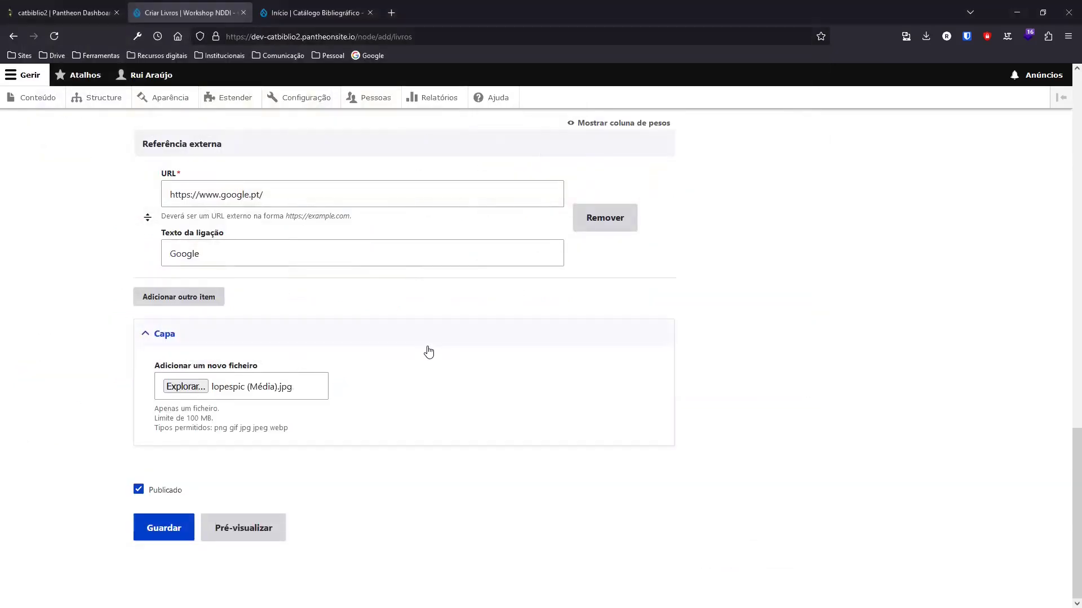
Give the cover the alt text 'Capa Fernão Lopes' and preview the book
scroll(394, 333, down, 1)
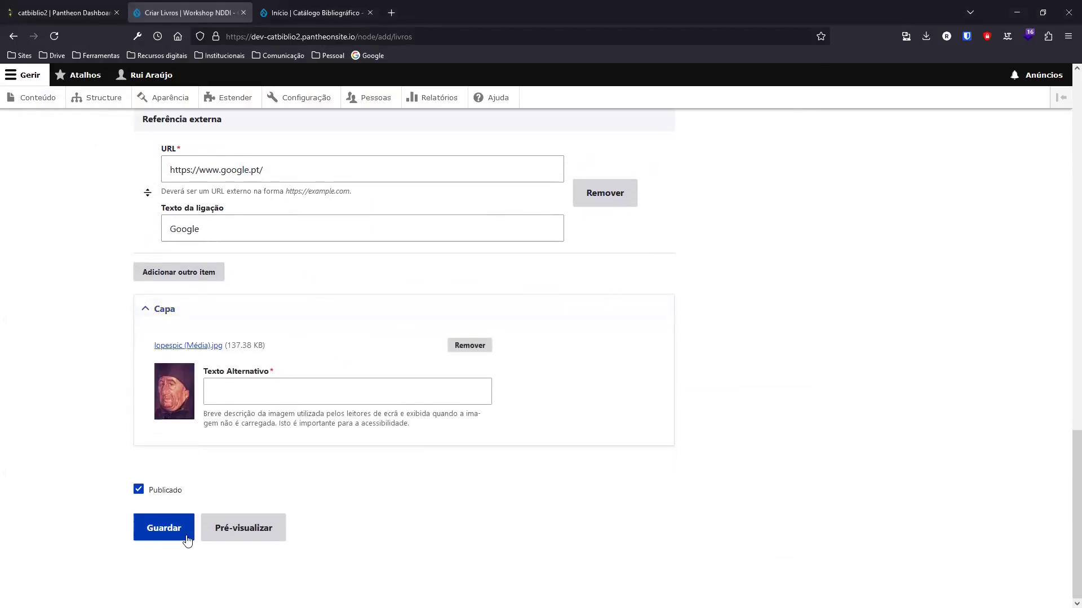
click(229, 538)
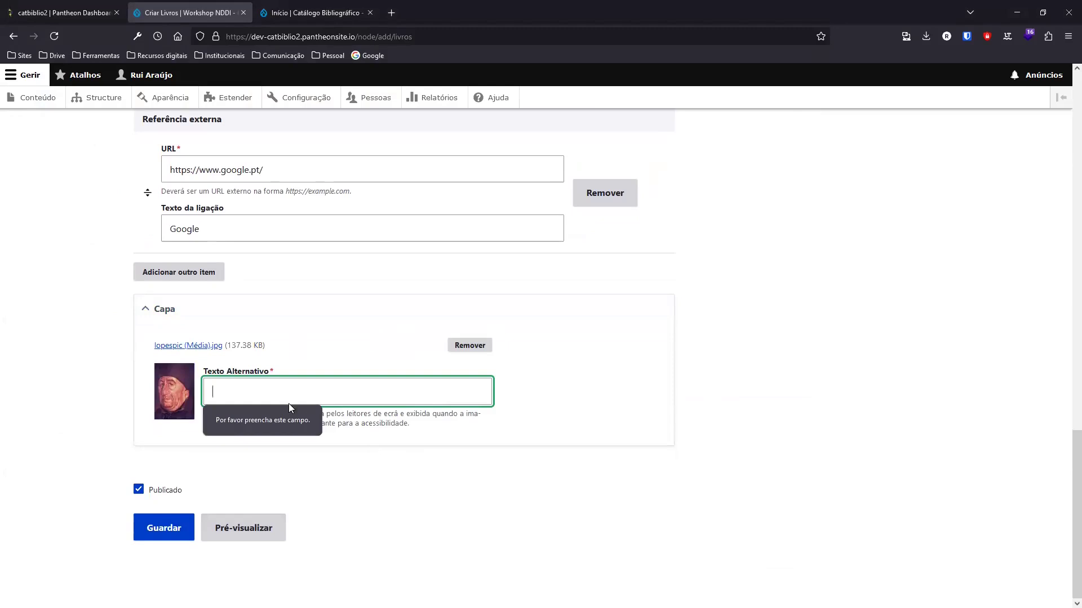
text(C)
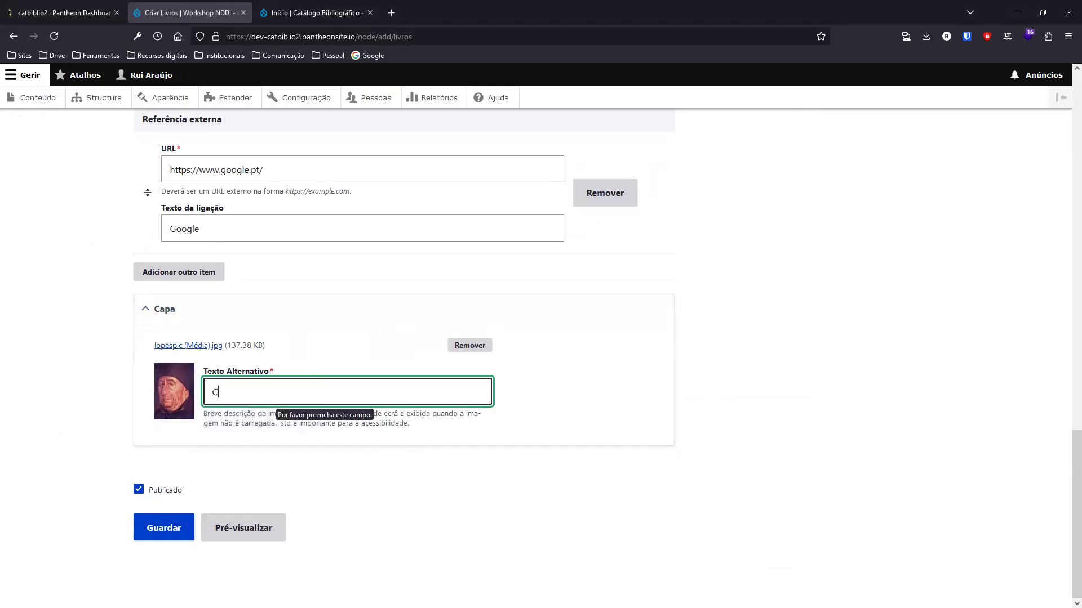
text(apa Fernão Lopes)
click(270, 527)
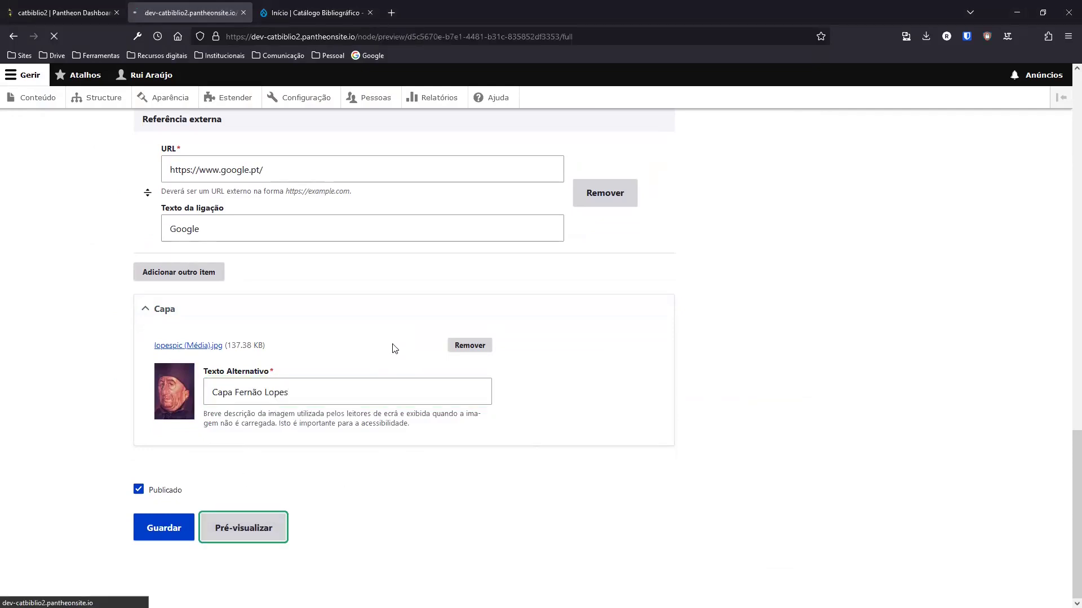
Scroll through the Livro 1 preview down to the cover, then go back to editing
scroll(398, 358, down, 4)
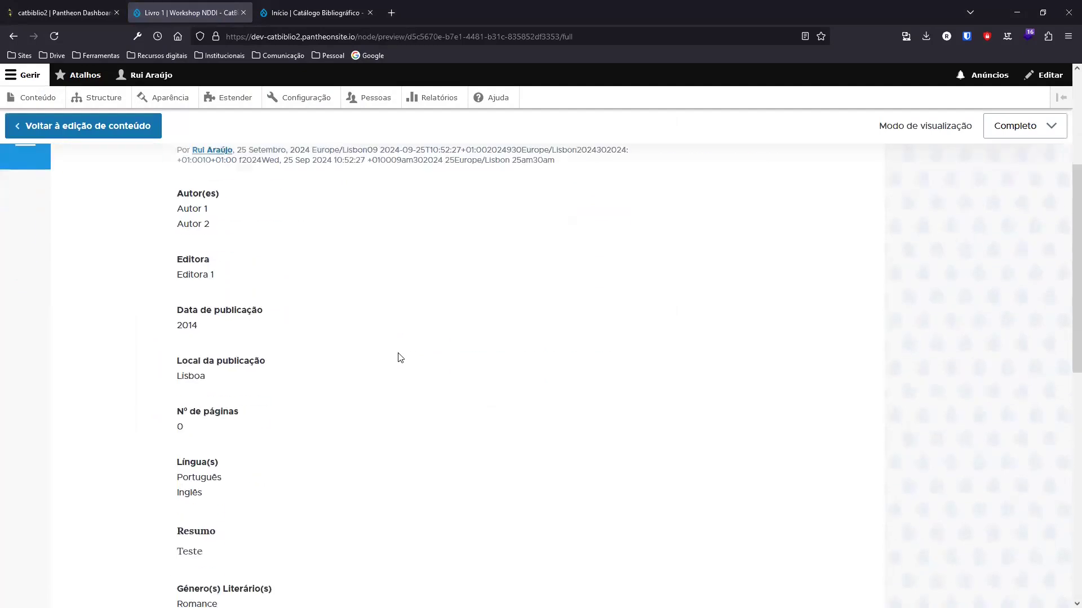
scroll(399, 358, down, 2)
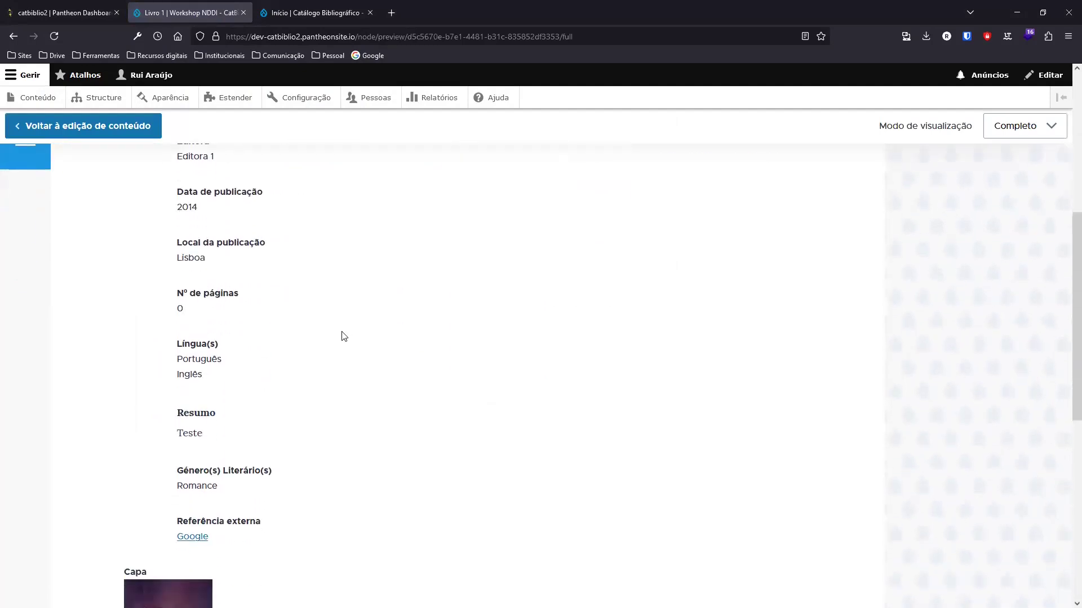
scroll(314, 298, down, 2)
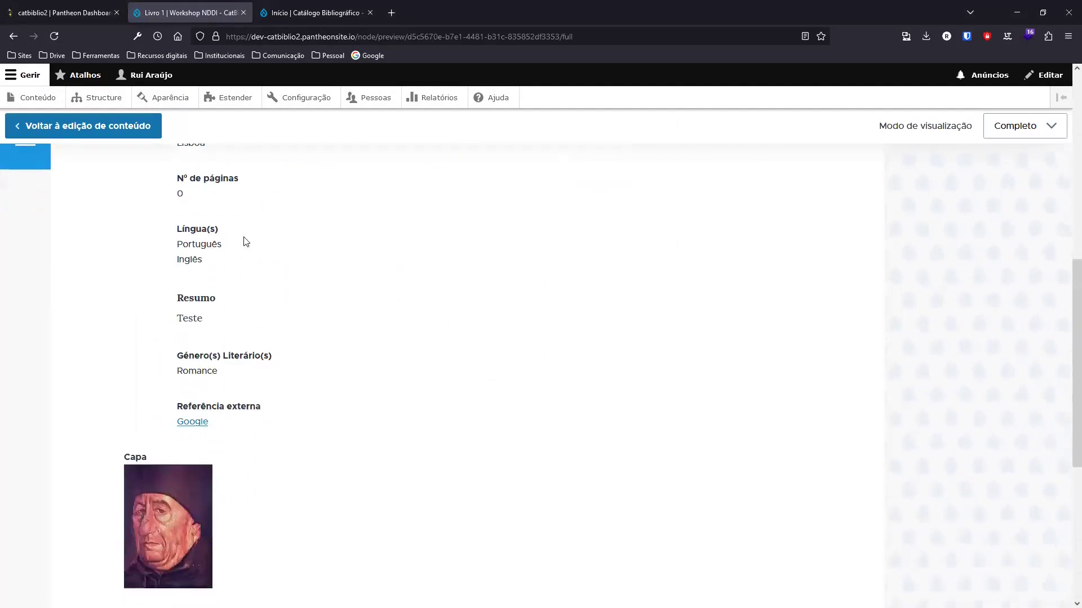
scroll(274, 243, down, 2)
scroll(274, 242, up, 4)
scroll(274, 242, down, 8)
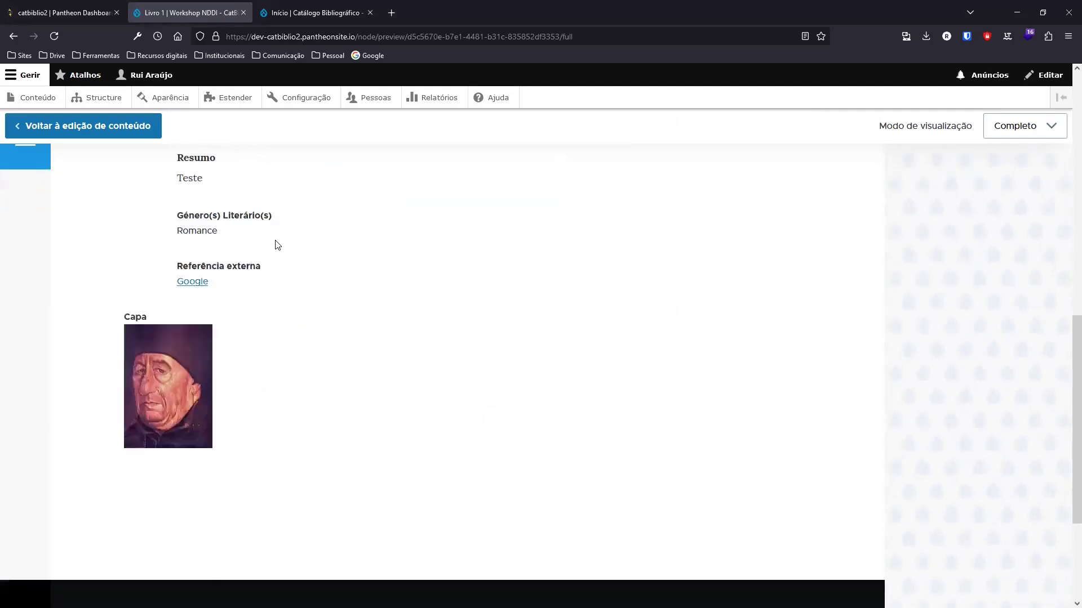
scroll(405, 280, up, 14)
scroll(406, 280, down, 3)
scroll(406, 280, down, 9)
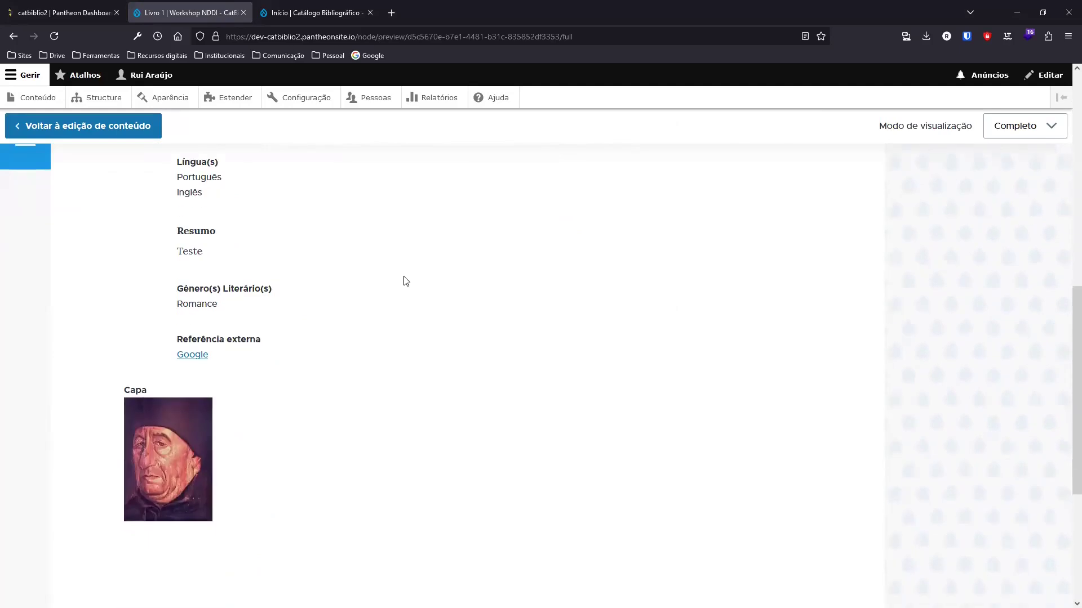
scroll(406, 280, up, 10)
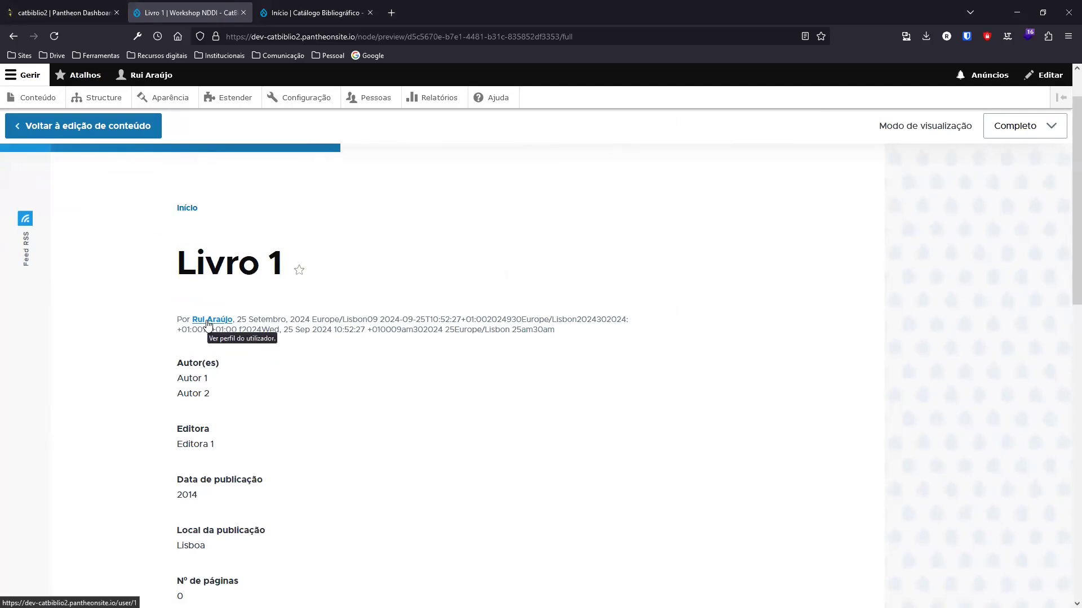
scroll(287, 271, down, 1)
scroll(285, 271, up, 1)
scroll(260, 270, down, 3)
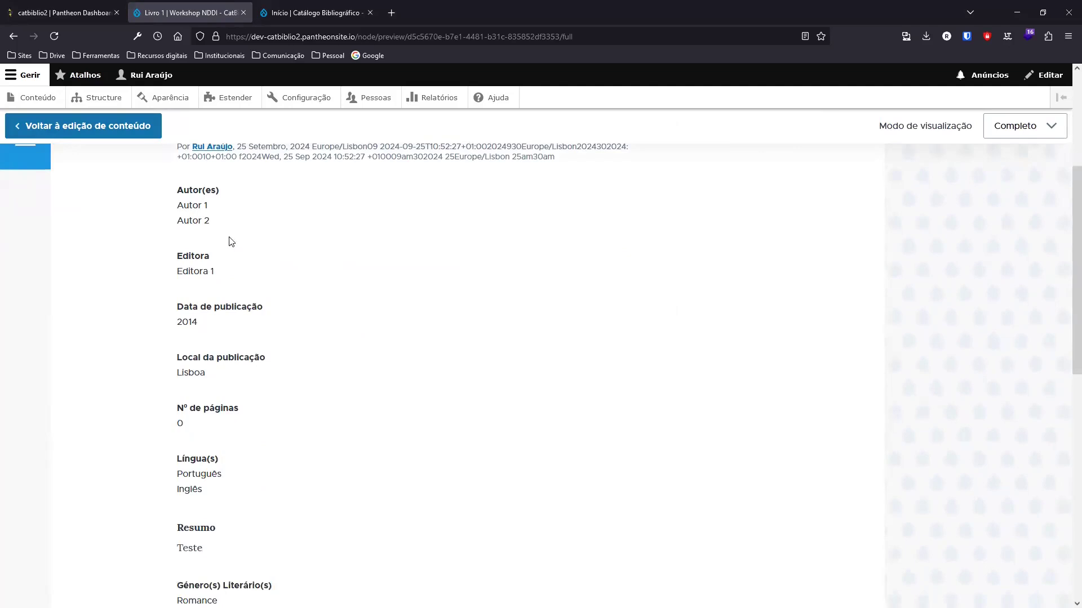
scroll(232, 449, down, 4)
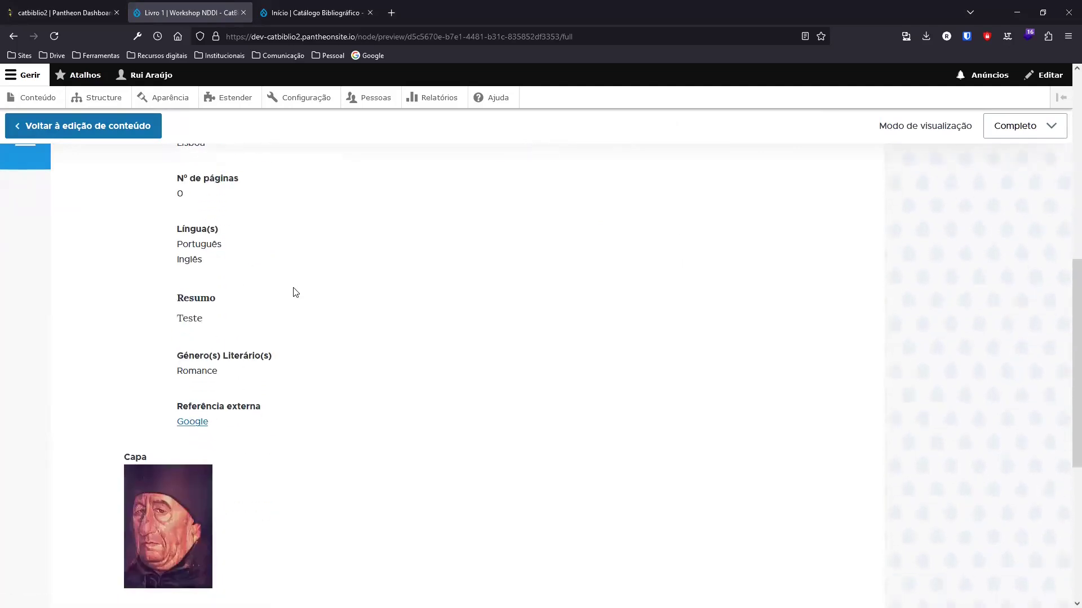
scroll(304, 302, down, 1)
scroll(271, 271, up, 9)
click(109, 127)
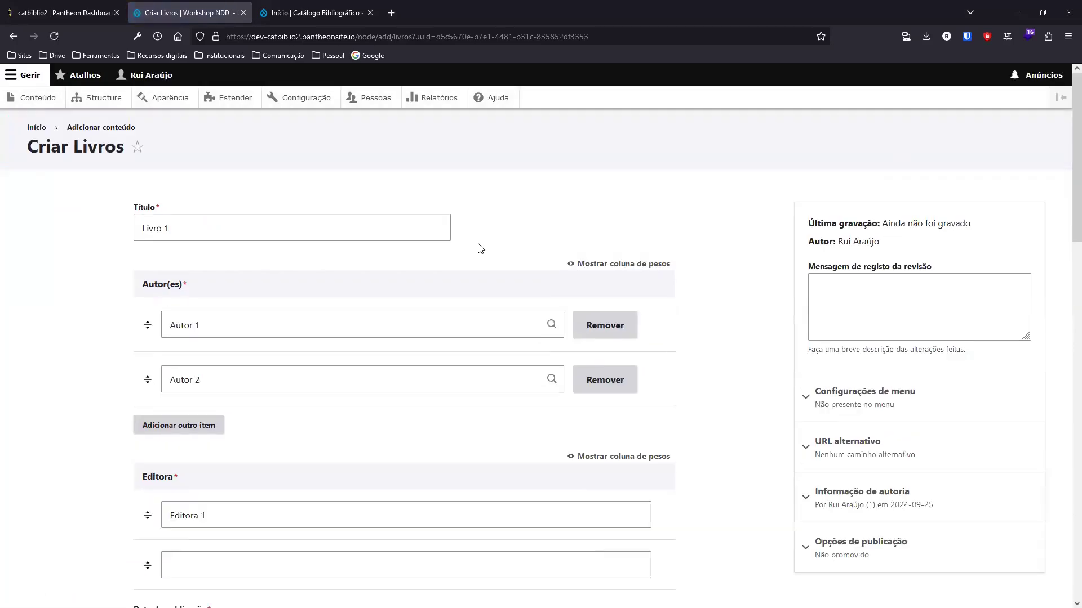
Scroll to the bottom of the Criar Livros form and save Livro 1 with Guardar
scroll(479, 249, down, 4)
scroll(478, 246, down, 15)
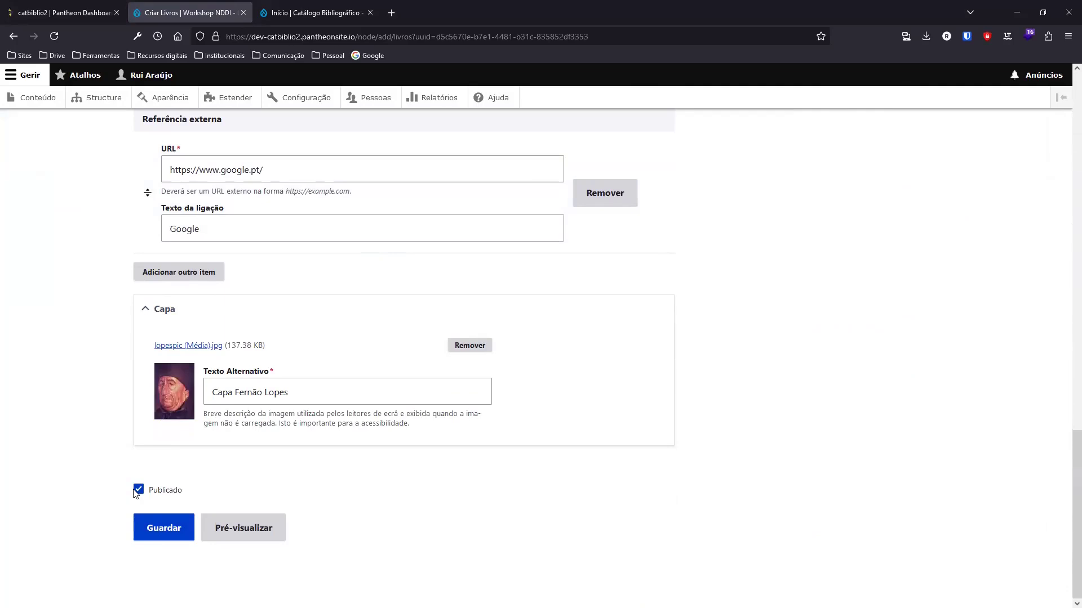
click(160, 526)
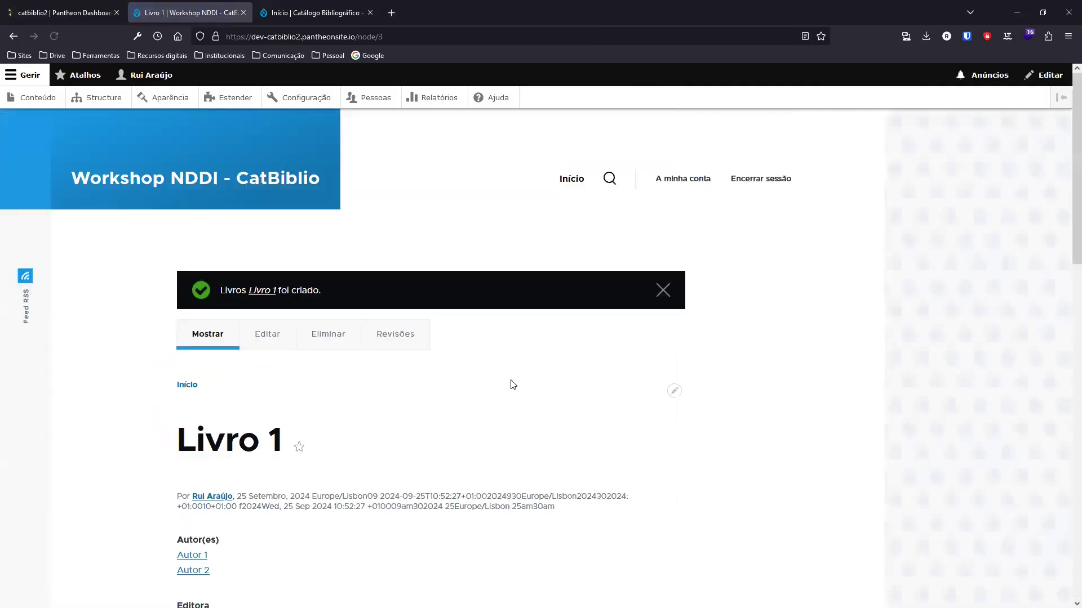
Open Autor 1 from the content list for editing
click(35, 100)
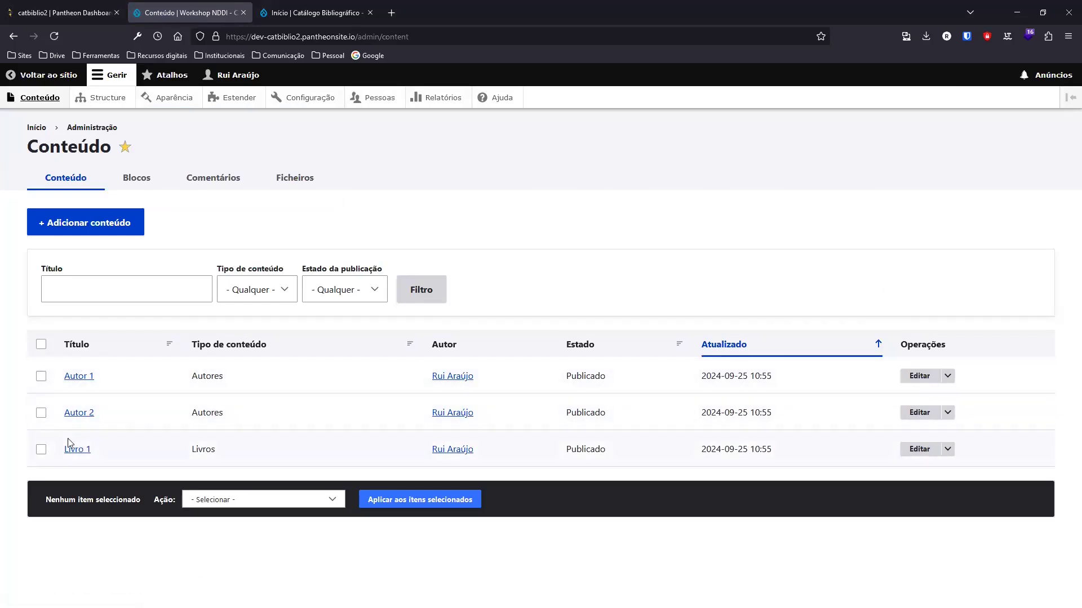
click(79, 376)
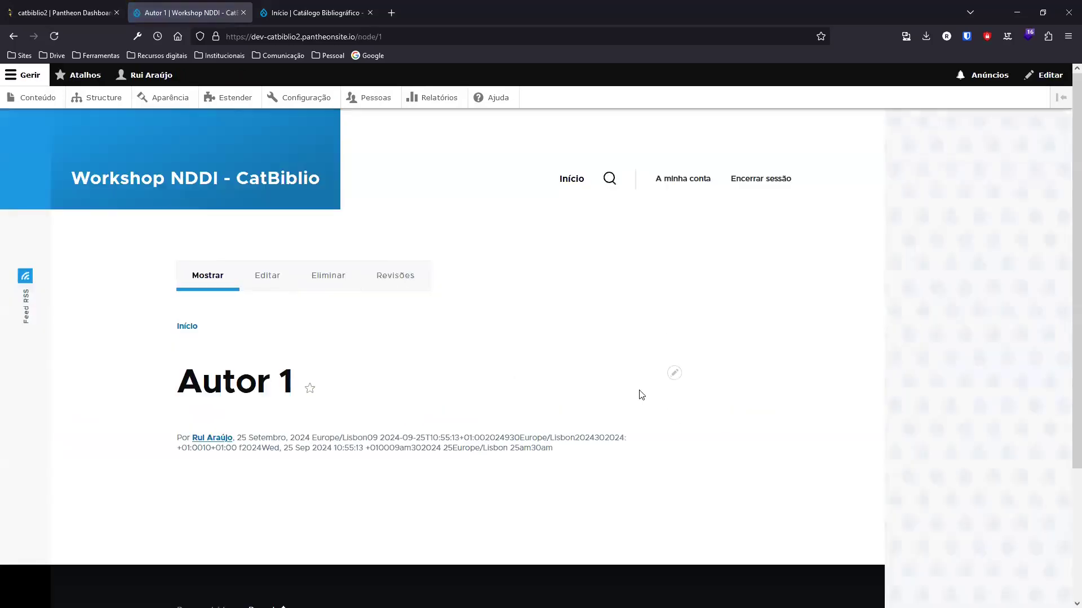
click(260, 288)
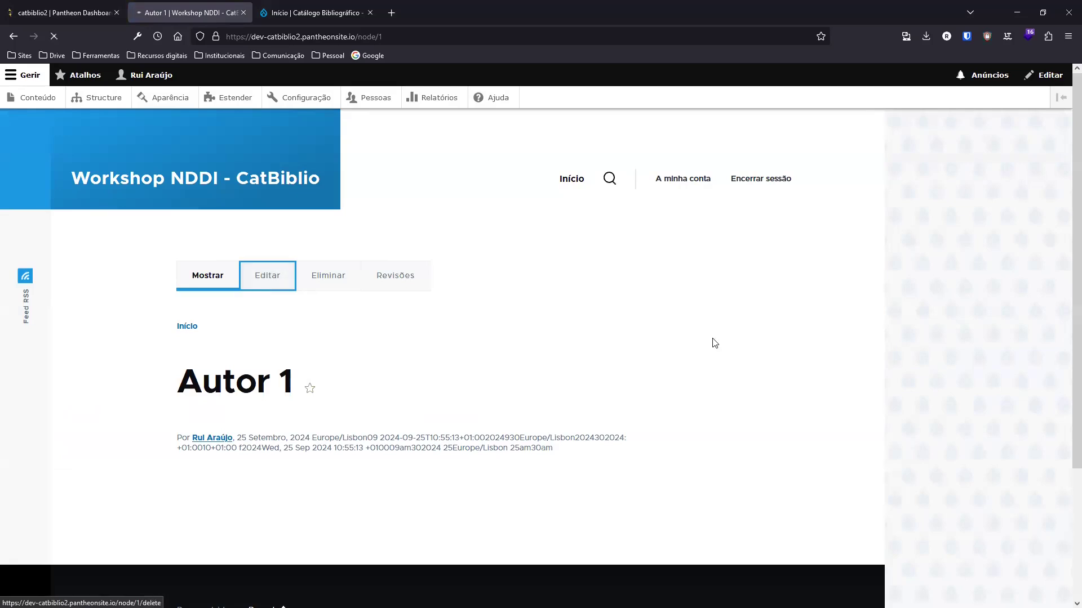
Set Autor 1's Naturalidade to Portugal, dates xxx-xxx, biography 'Teste', save, and open Autor 2
click(208, 308)
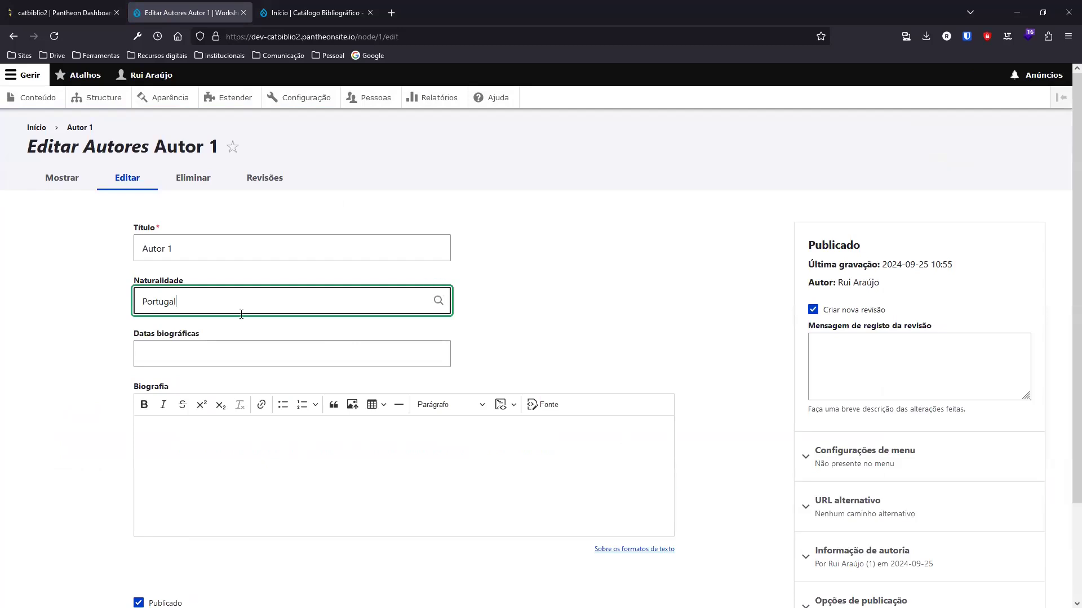
click(197, 357)
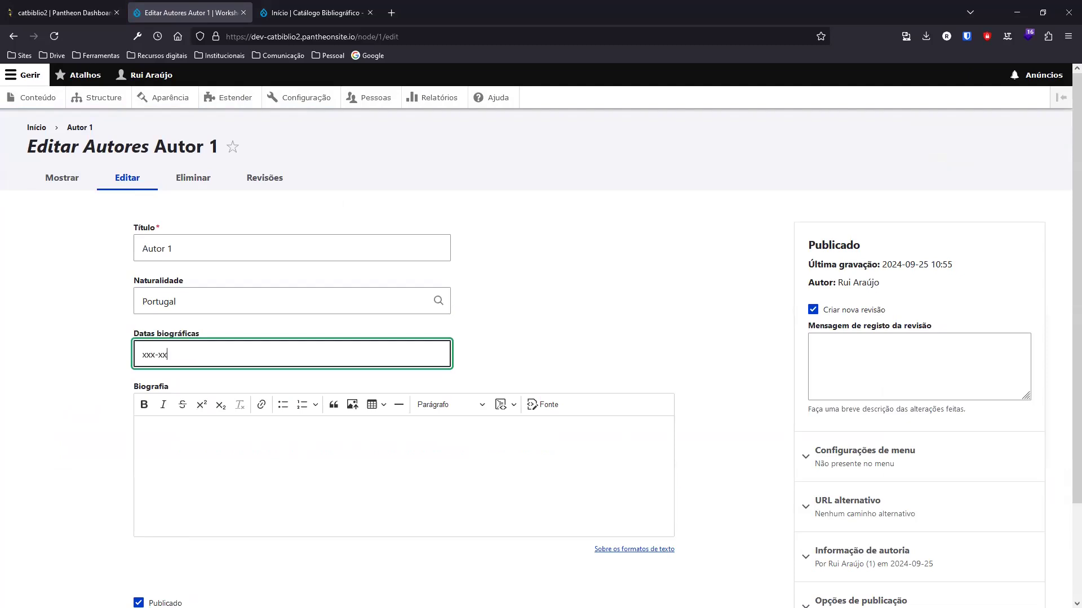
click(211, 479)
text(Teste)
scroll(291, 373, down, 2)
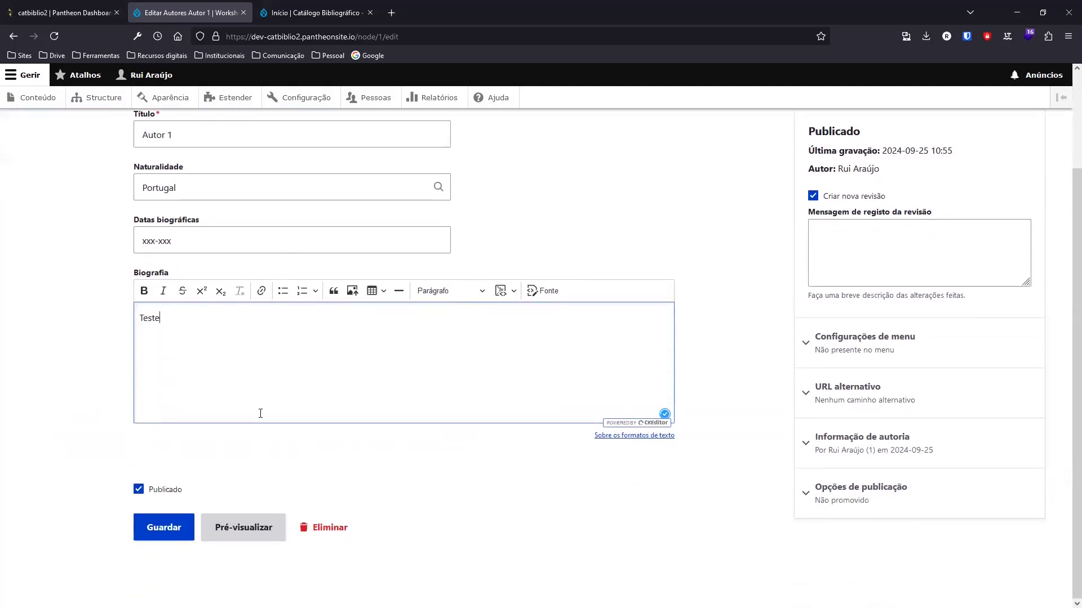
click(172, 542)
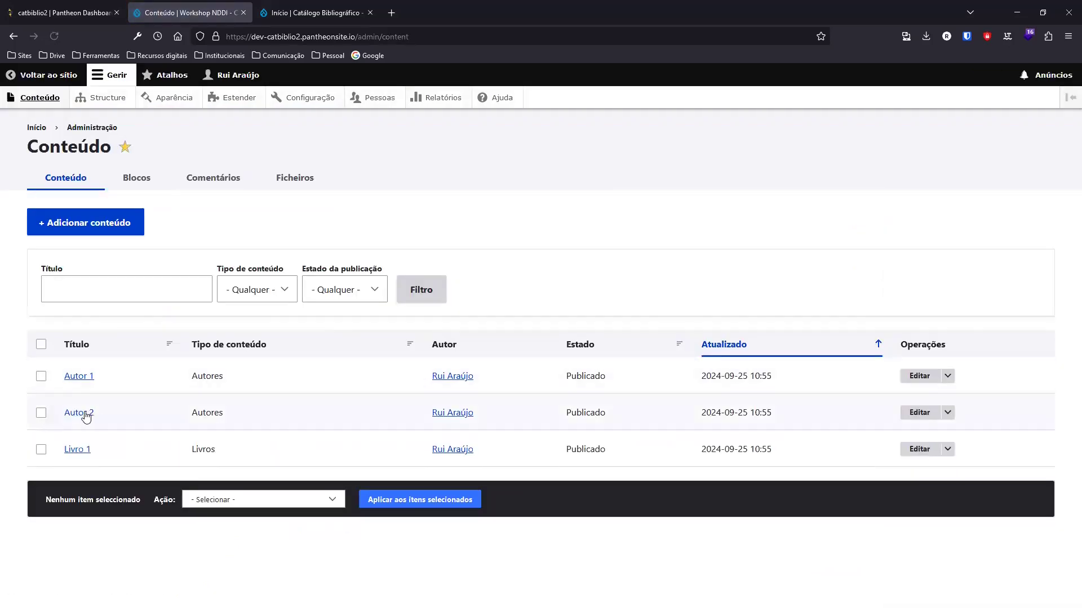
click(86, 417)
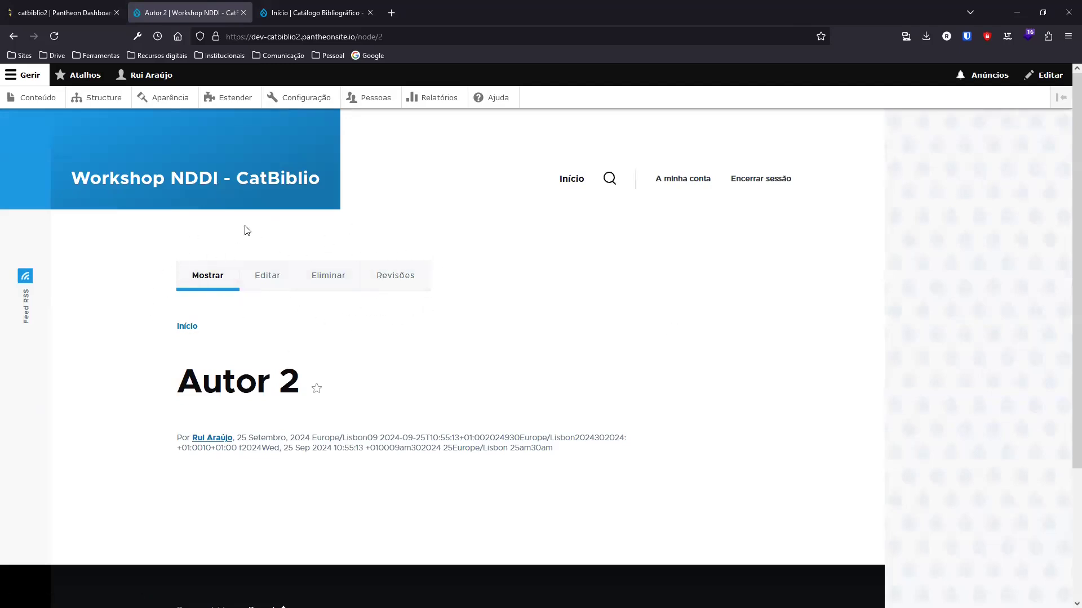
Set Autor 2's Naturalidade to Espanha, dates xxx-xxx, biography 'Teste', and save
click(271, 286)
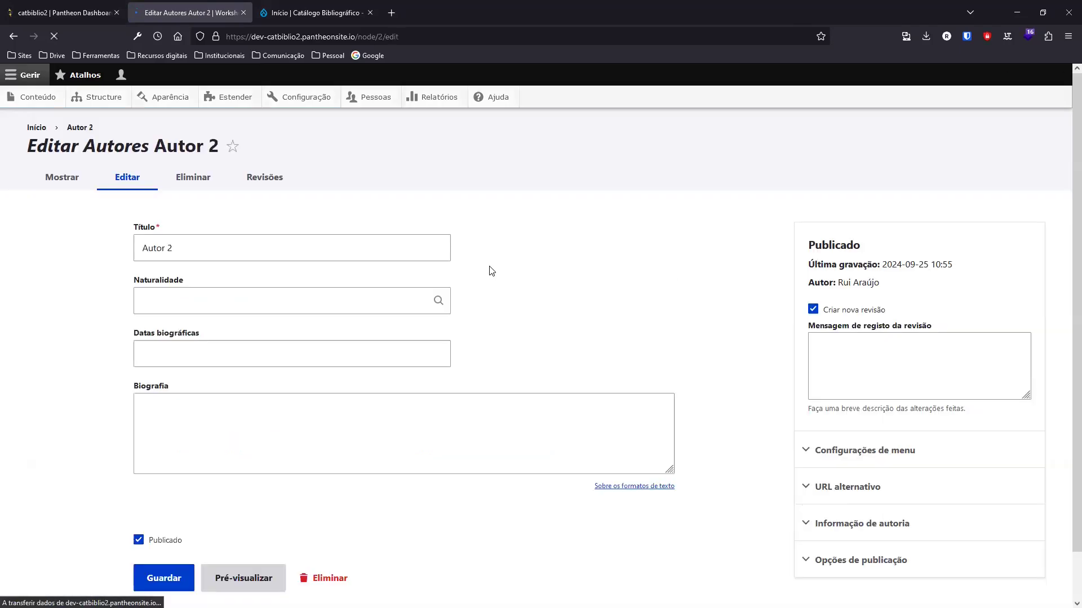
click(204, 300)
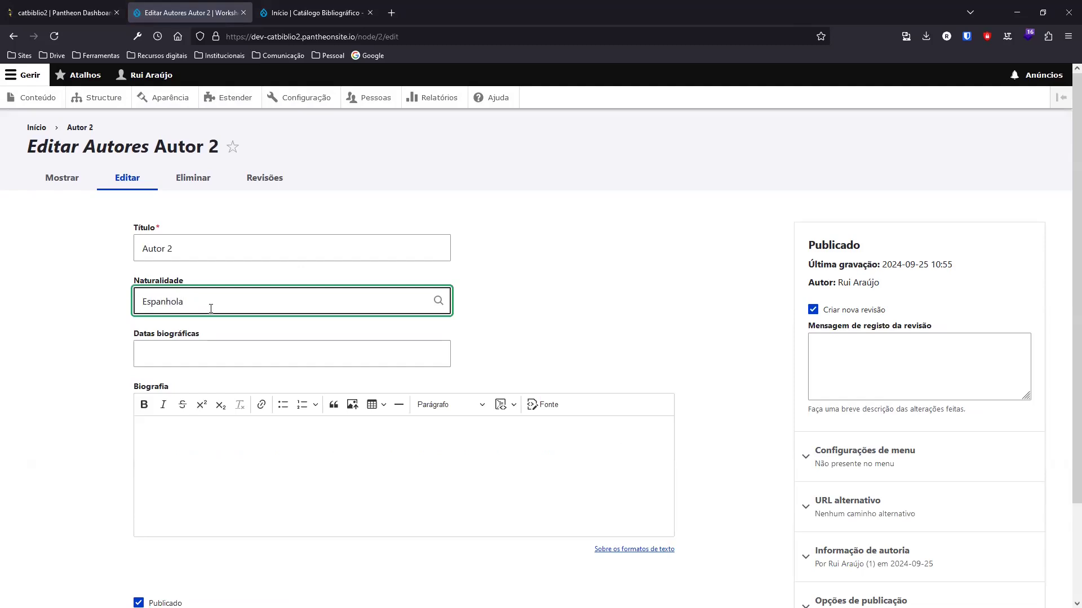
key(BackSpace)
key(BackSpace)
text(a)
click(154, 350)
text(xxx-xxx)
click(184, 470)
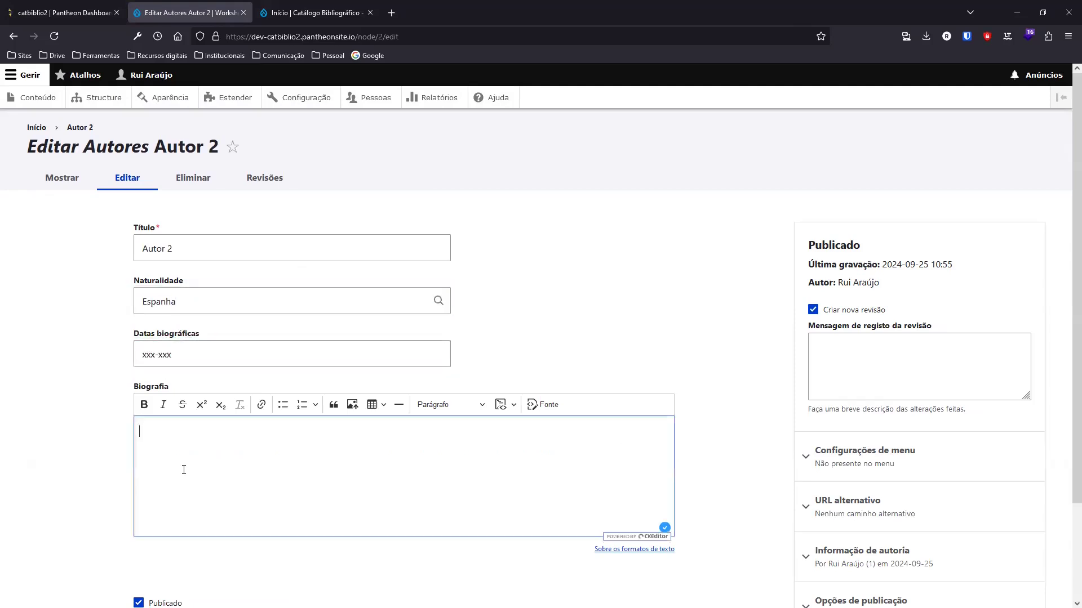
text(Teste)
scroll(705, 324, down, 2)
click(162, 527)
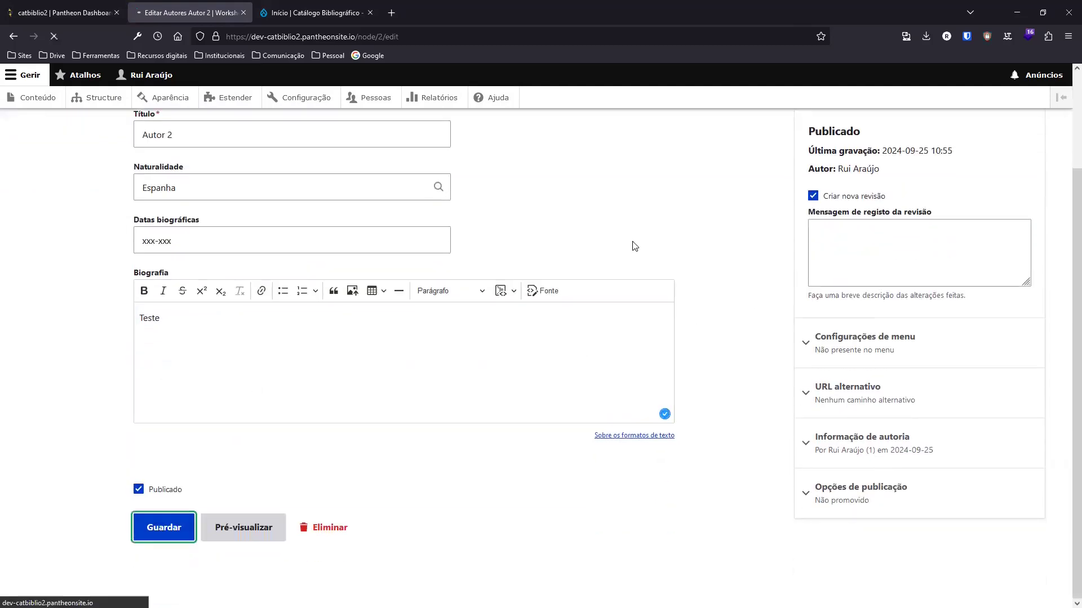
Check the saved Autor 2 page and go to the Conteúdo list
scroll(618, 326, down, 4)
scroll(619, 326, up, 4)
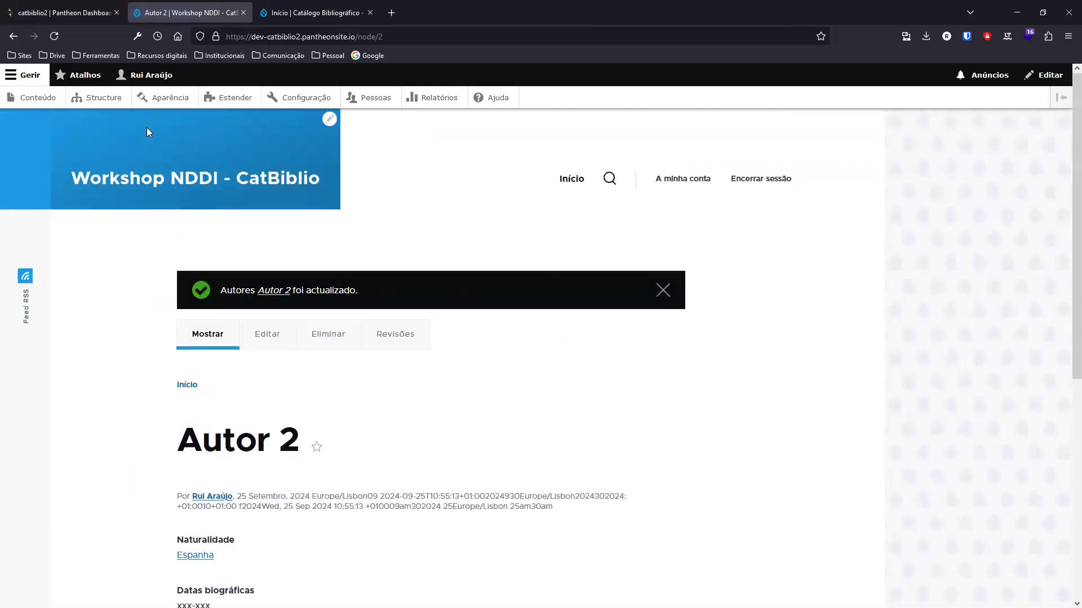
click(35, 98)
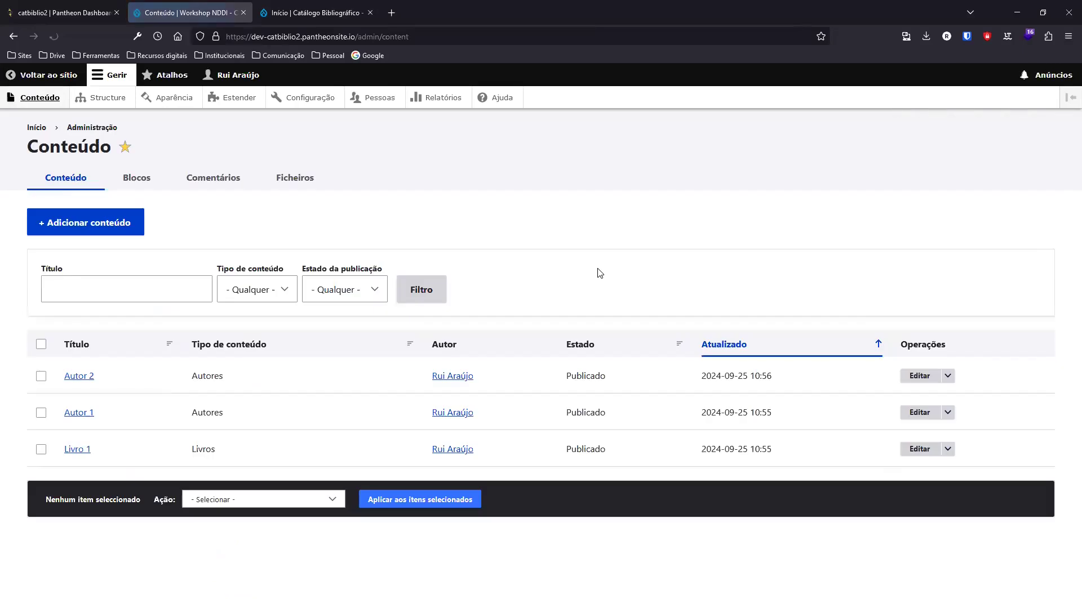
Go back to Autor 2's page, then to the Bem-vindo! front page and scroll through it
click(52, 79)
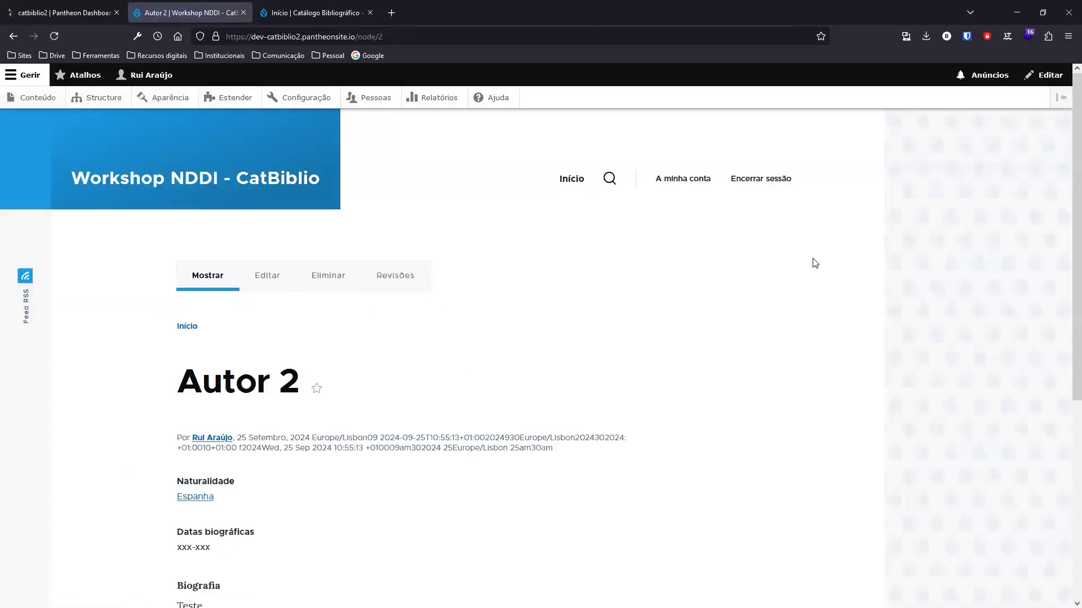
click(241, 191)
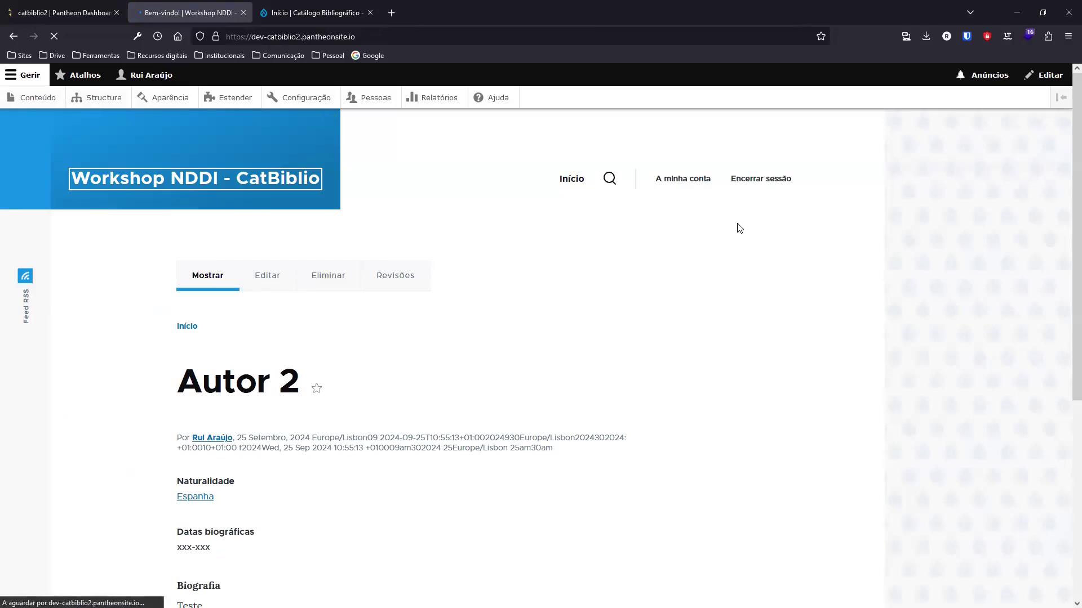
scroll(658, 262, down, 6)
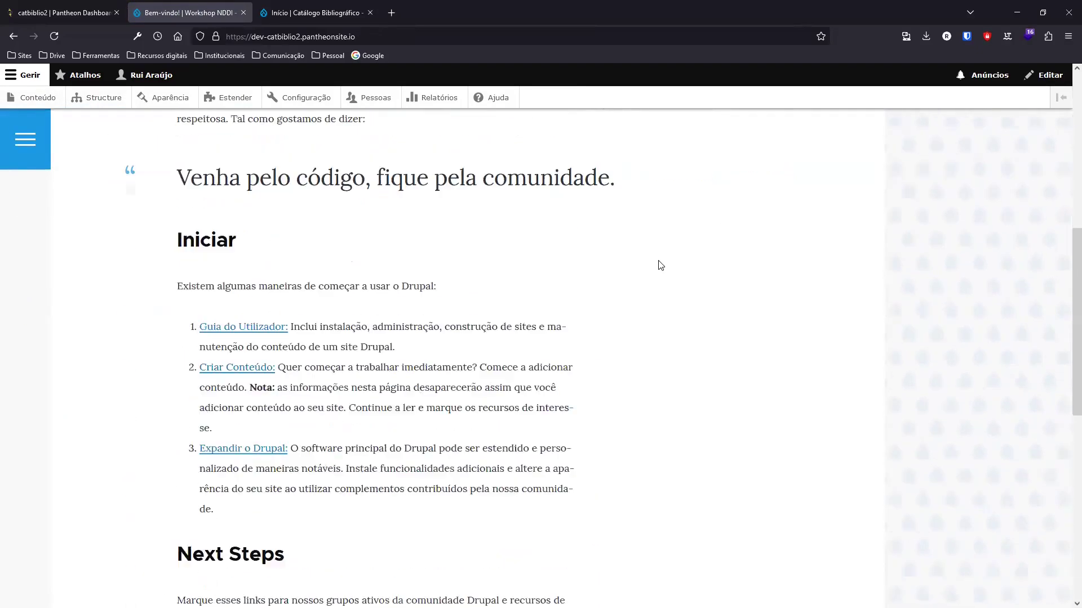
scroll(658, 266, up, 6)
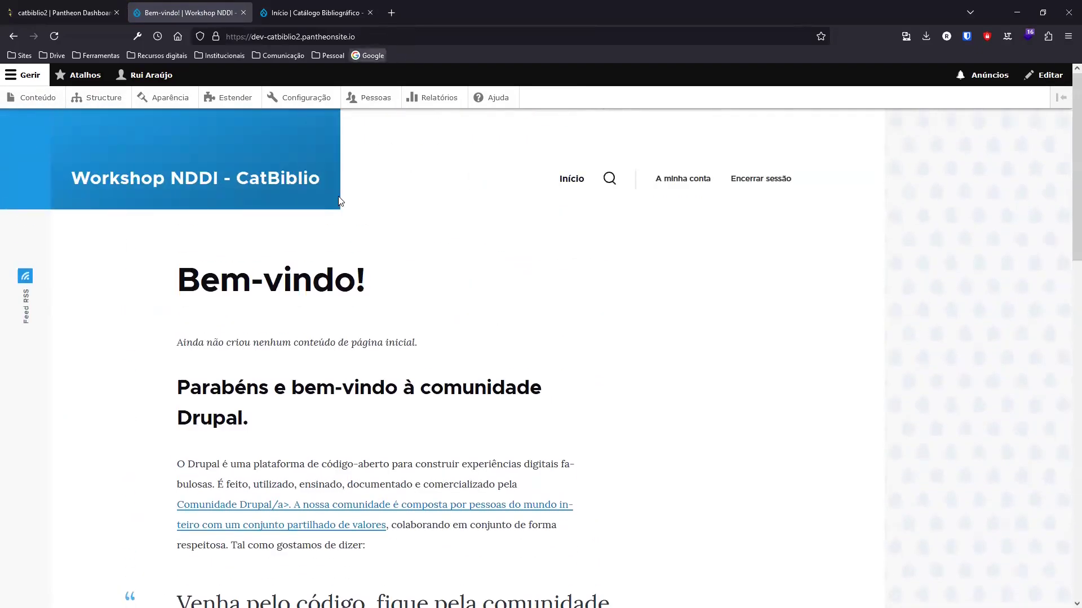
scroll(735, 403, down, 3)
scroll(735, 403, down, 8)
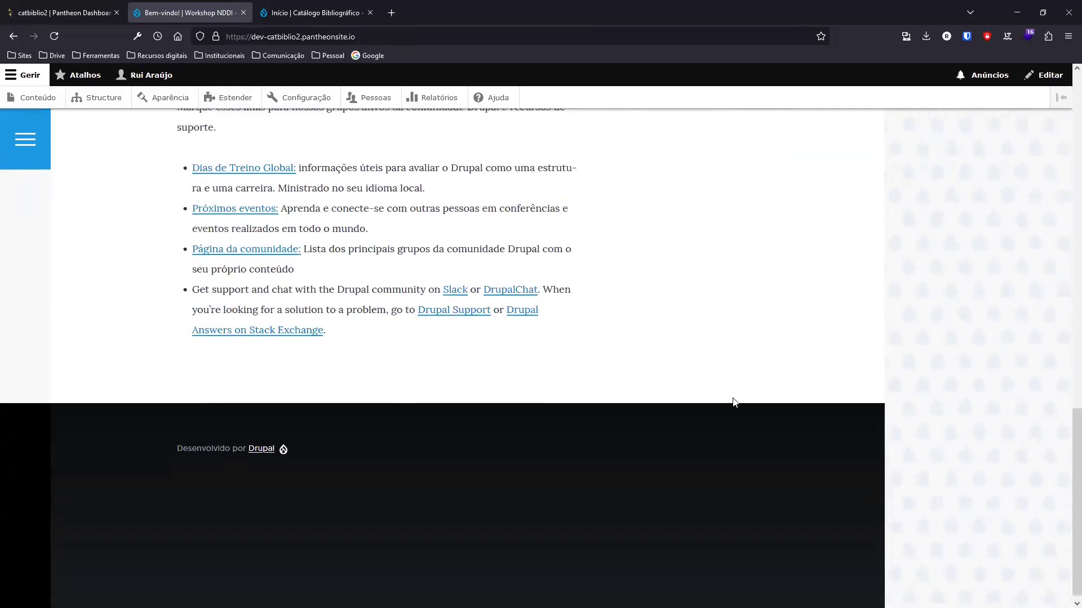
scroll(732, 402, up, 8)
scroll(732, 403, up, 3)
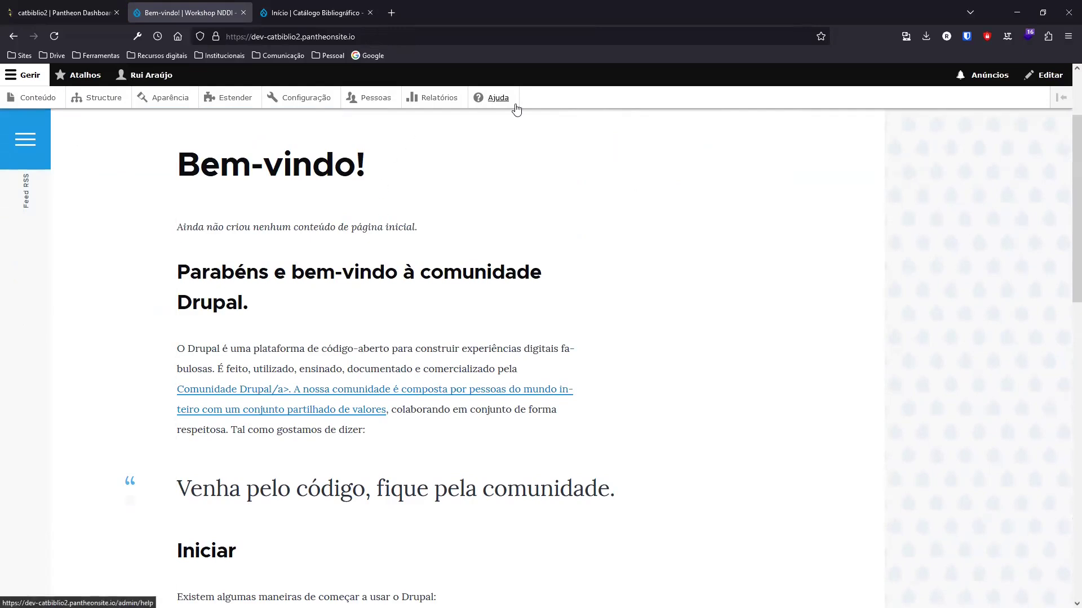
Glance at the content list, return to the public site, and open Estrutura
click(38, 109)
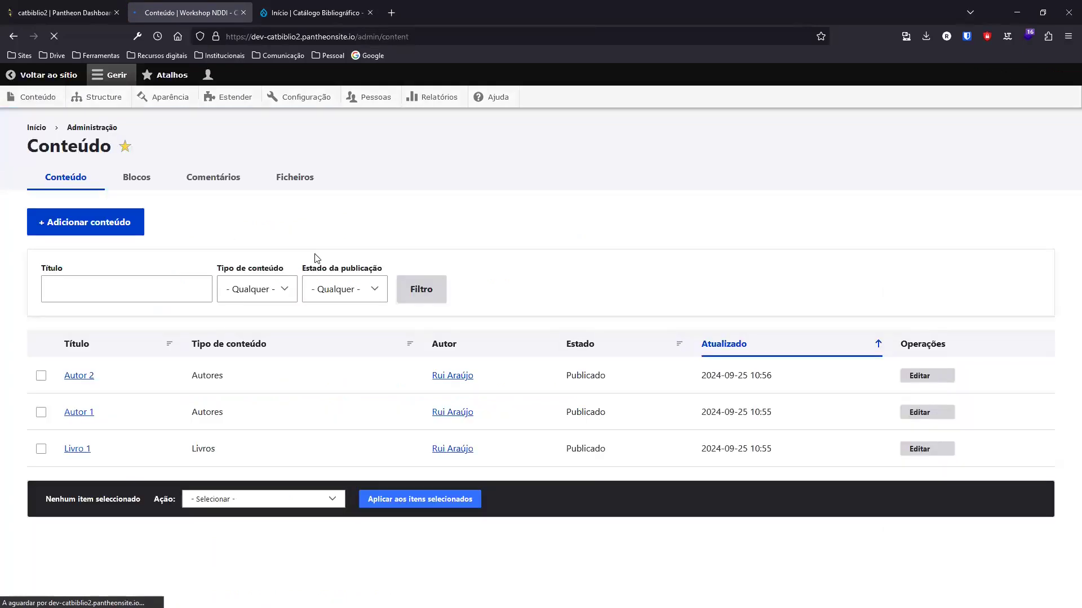
click(48, 75)
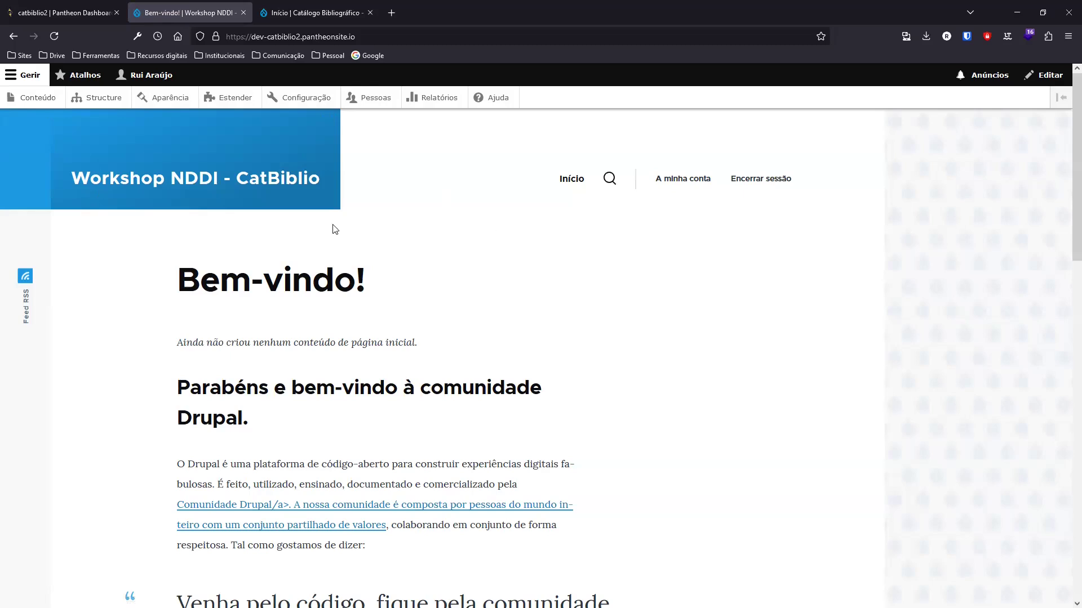
click(106, 100)
Start adding a new view in Views and name it 'Livros'
scroll(338, 287, down, 3)
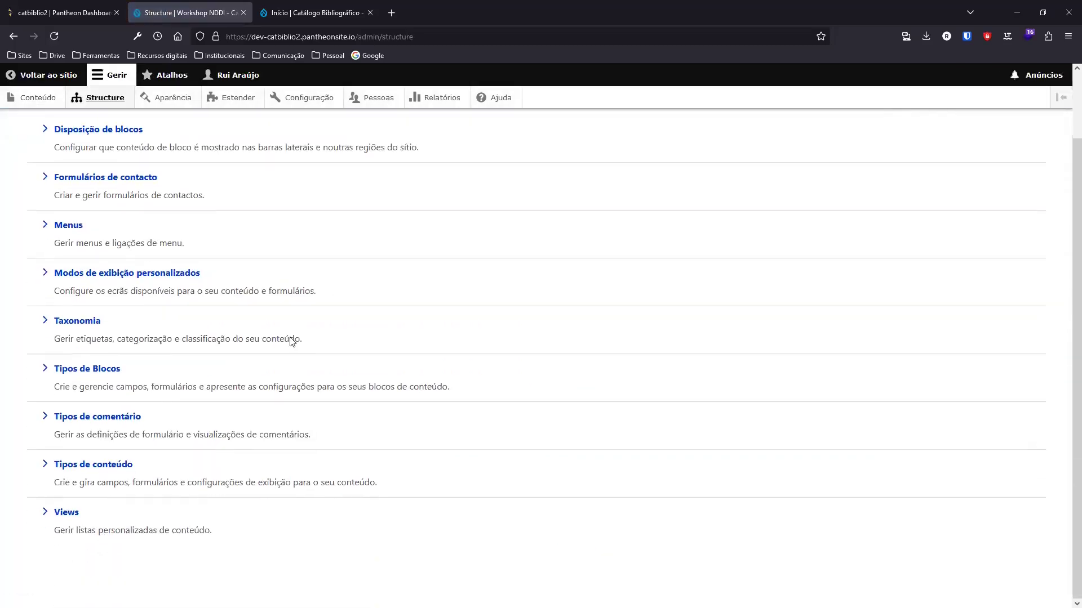
click(67, 512)
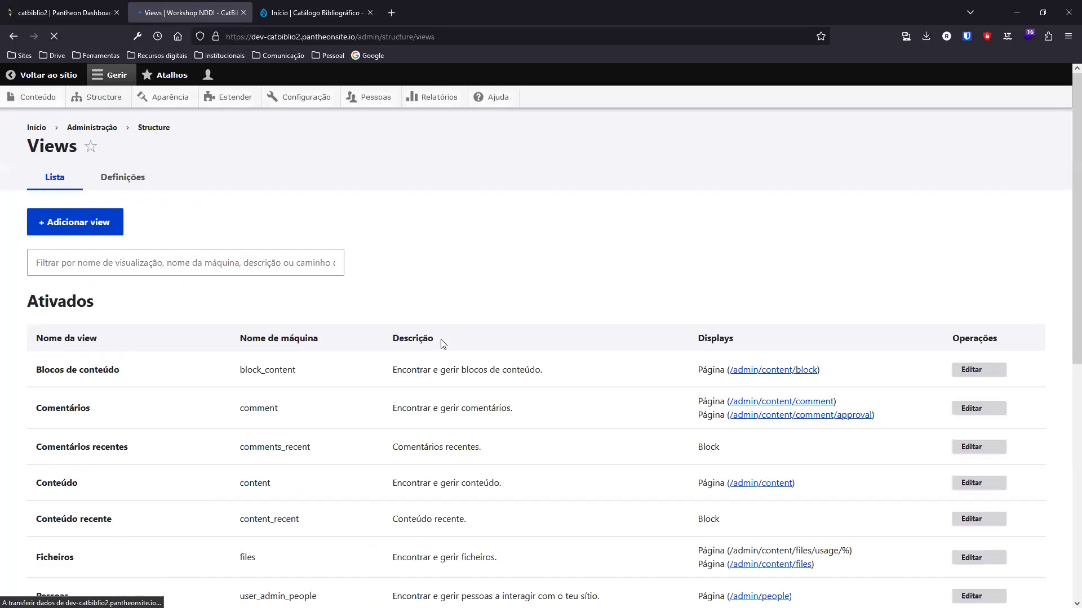
click(76, 223)
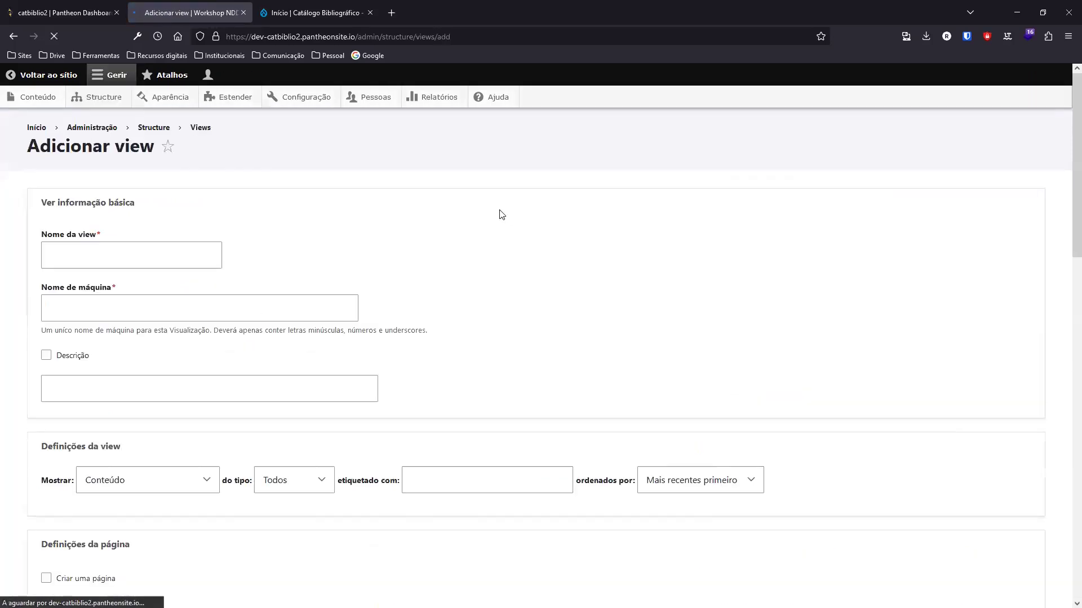
click(133, 254)
text(L)
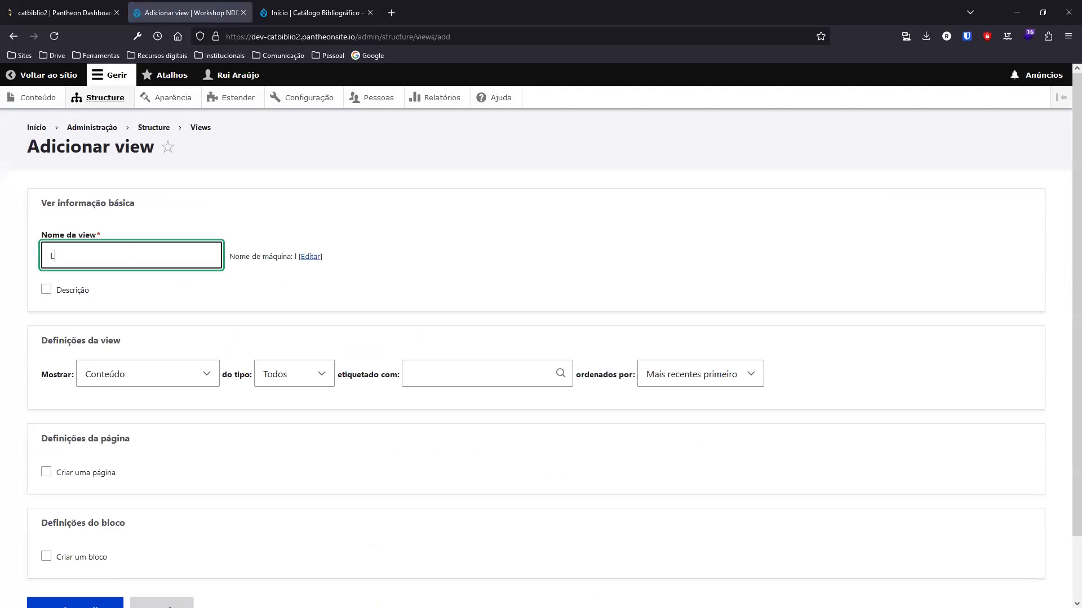
text(ivros)
click(84, 271)
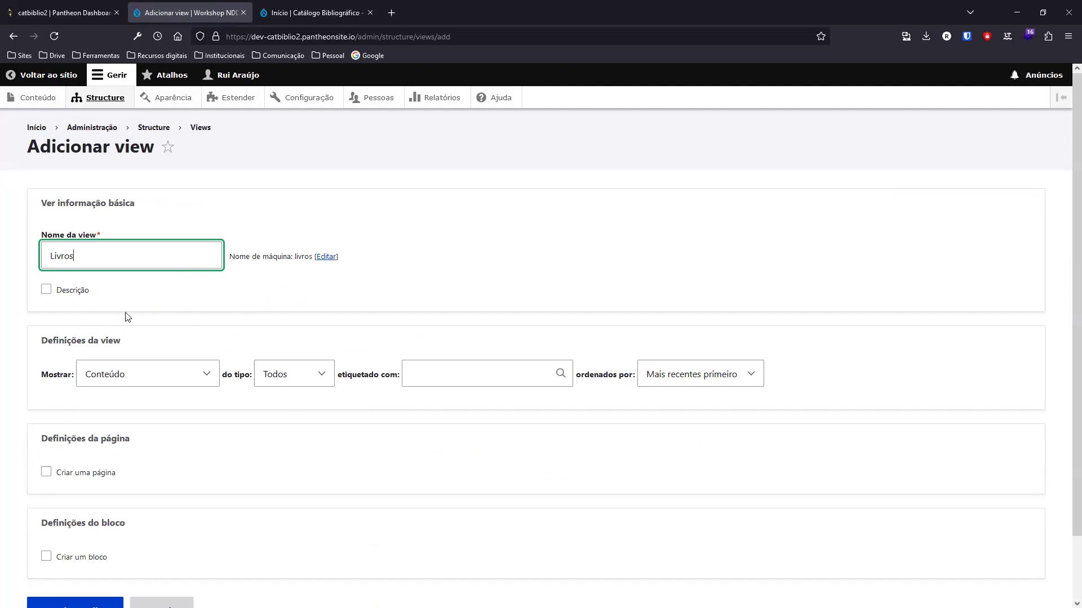
Limit the view to Livros content and sort it by Título
click(320, 378)
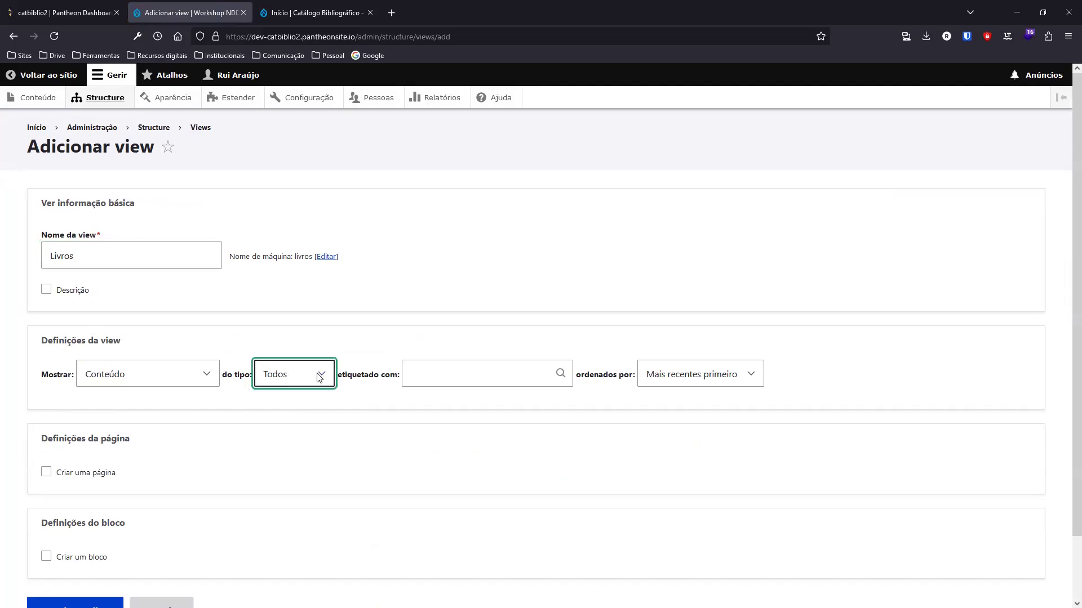
click(319, 377)
click(284, 451)
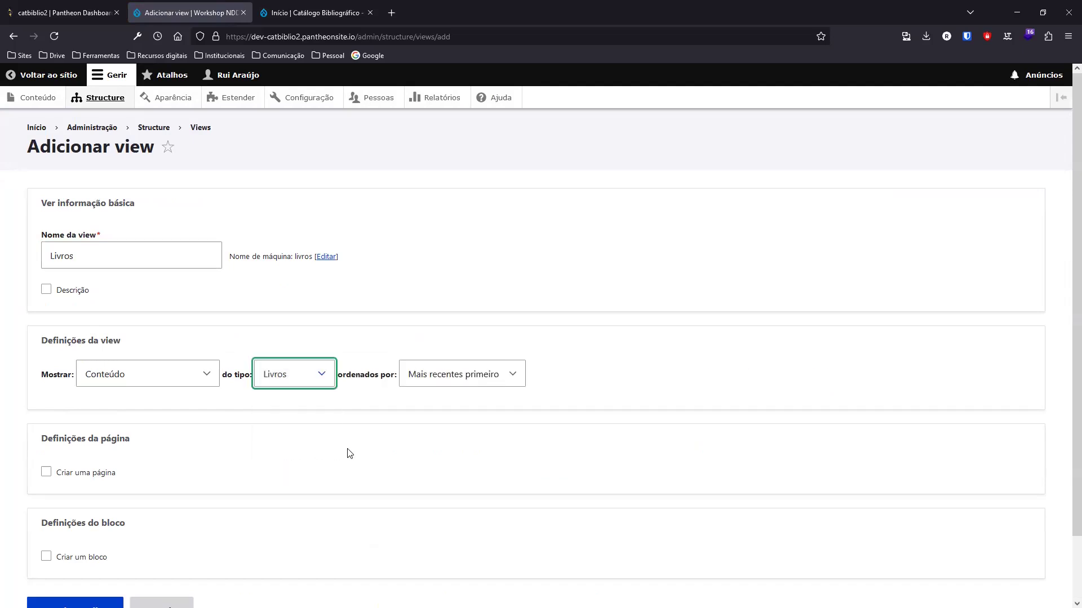
click(502, 382)
click(441, 453)
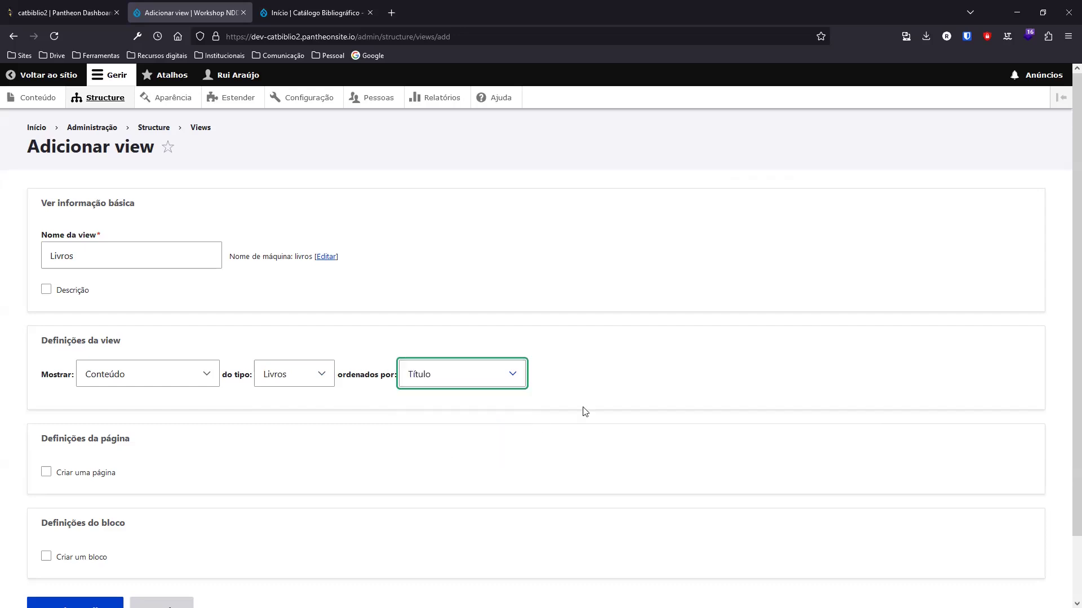
click(506, 386)
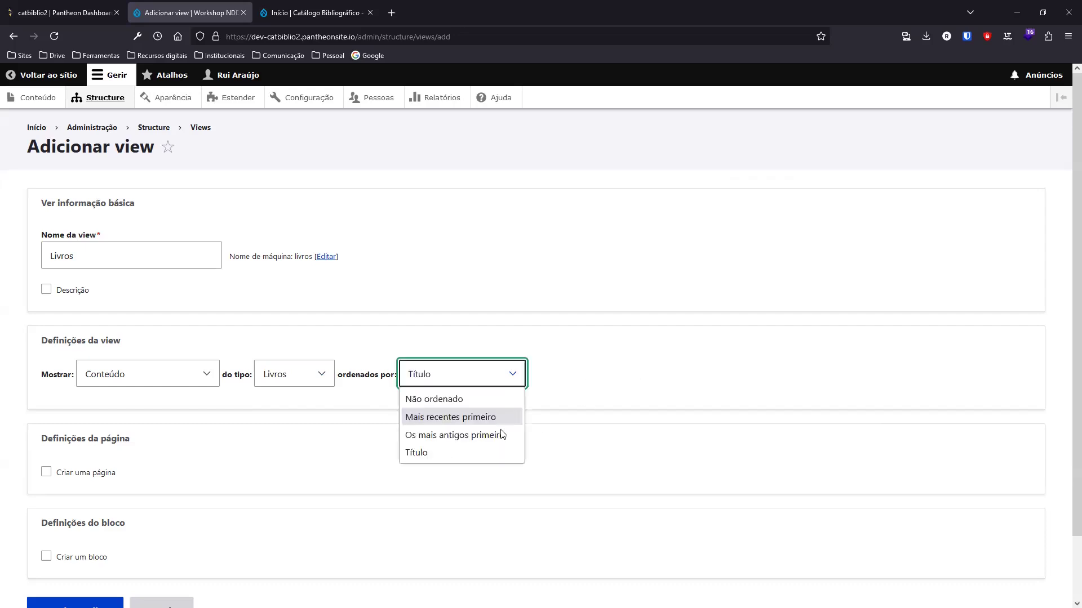
click(624, 376)
scroll(244, 455, down, 1)
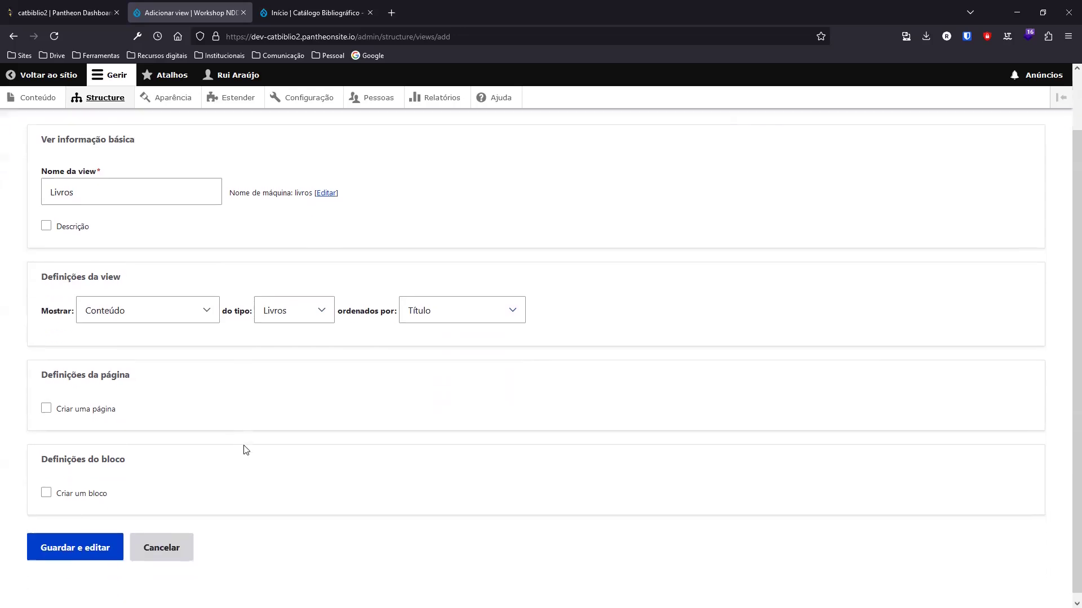
Have the Livros view create a page formatted as a table of fields
click(46, 402)
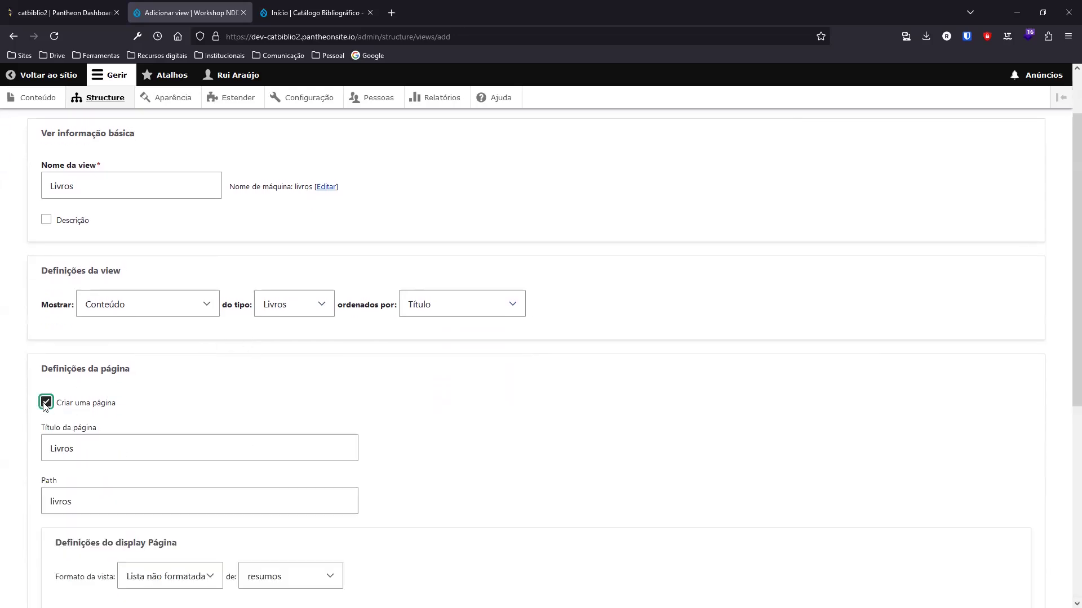
scroll(169, 366, down, 2)
click(198, 336)
scroll(324, 358, down, 2)
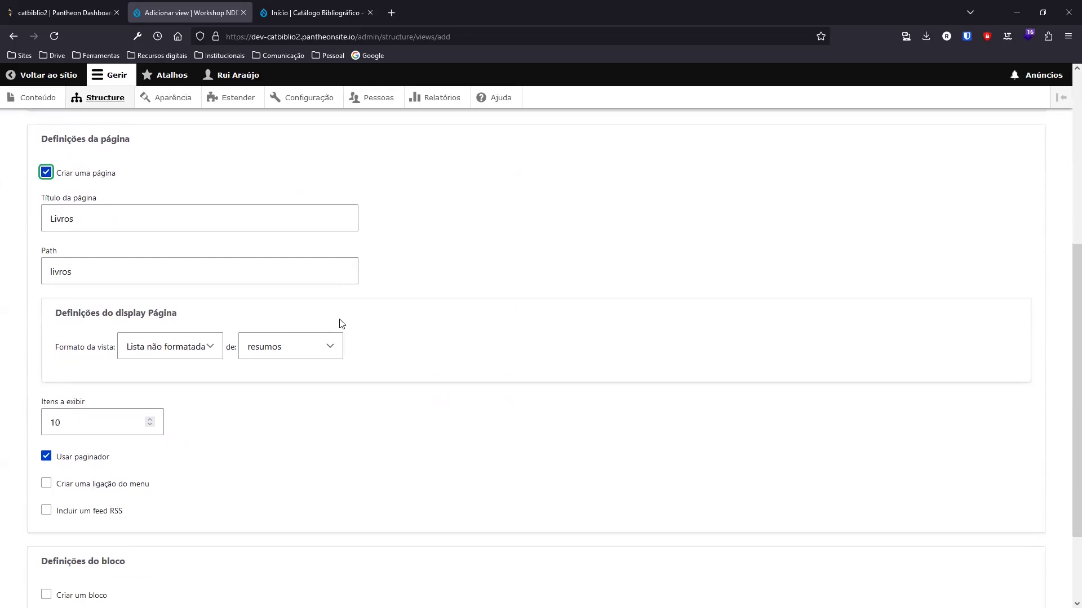
click(204, 357)
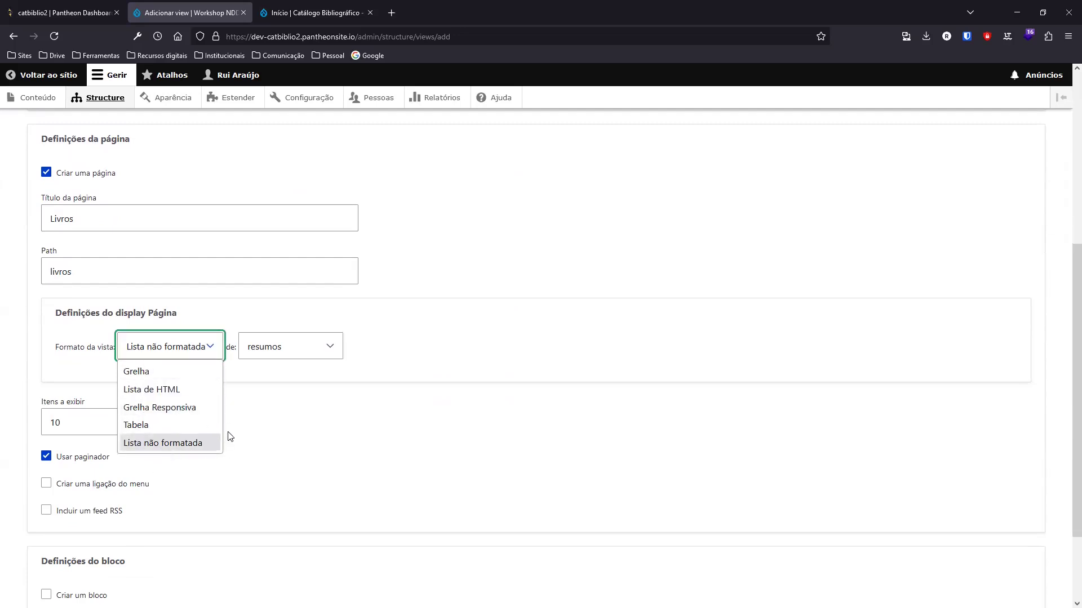
click(202, 425)
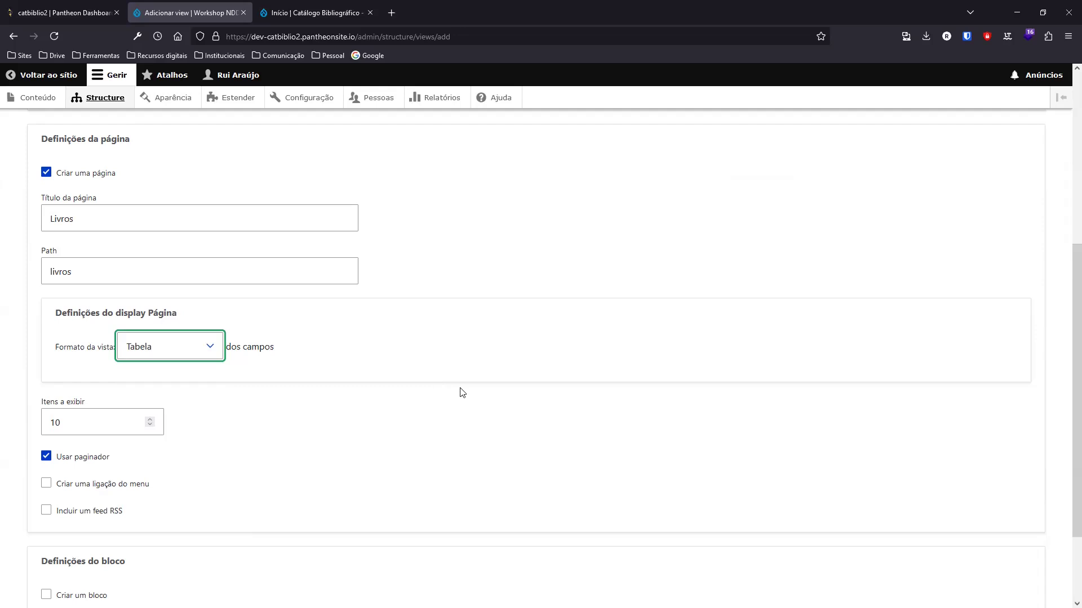
scroll(341, 401, down, 2)
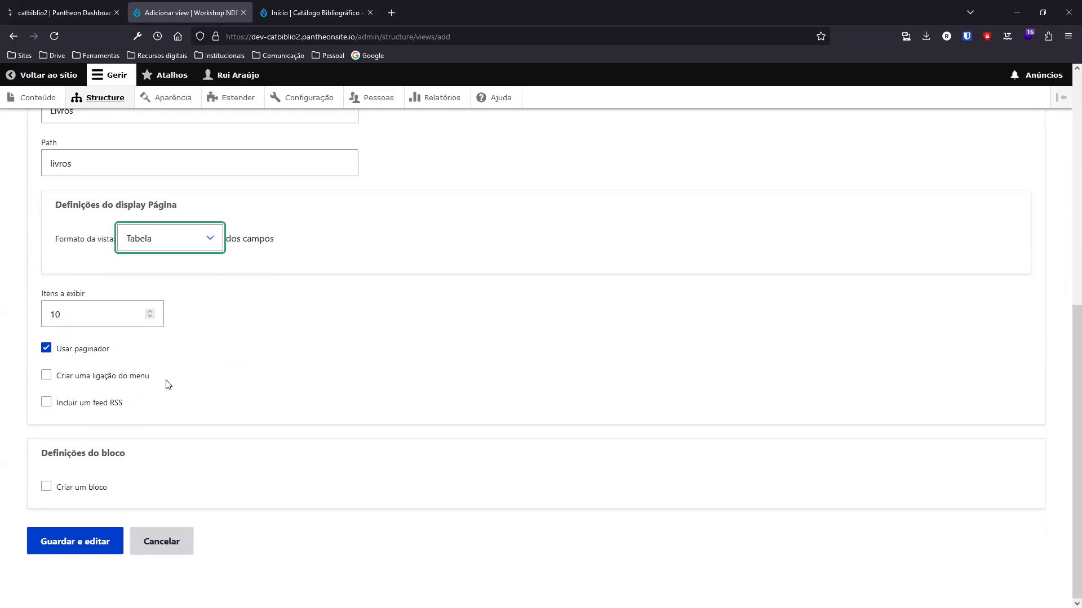
Add a Livros menu link in <Navegação principal> and save the view
click(46, 376)
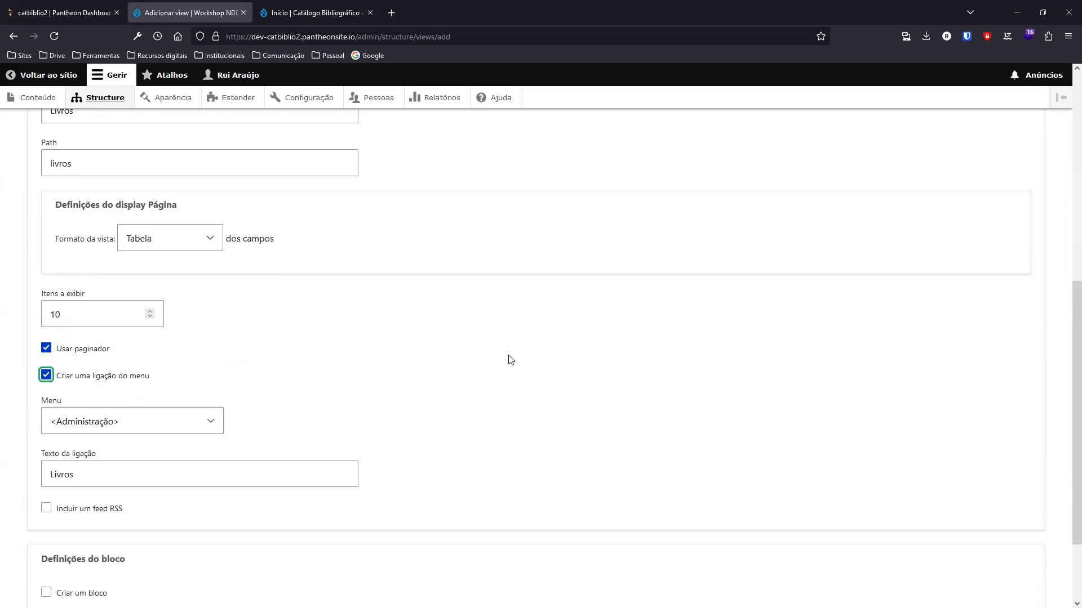
scroll(333, 355, down, 3)
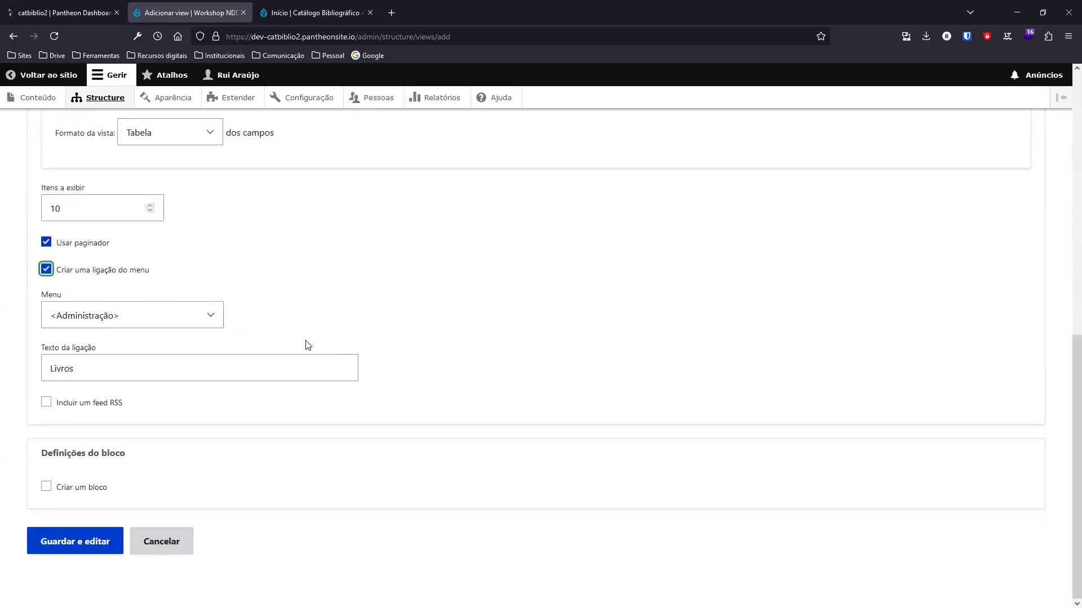
click(179, 316)
scroll(158, 375, down, 10)
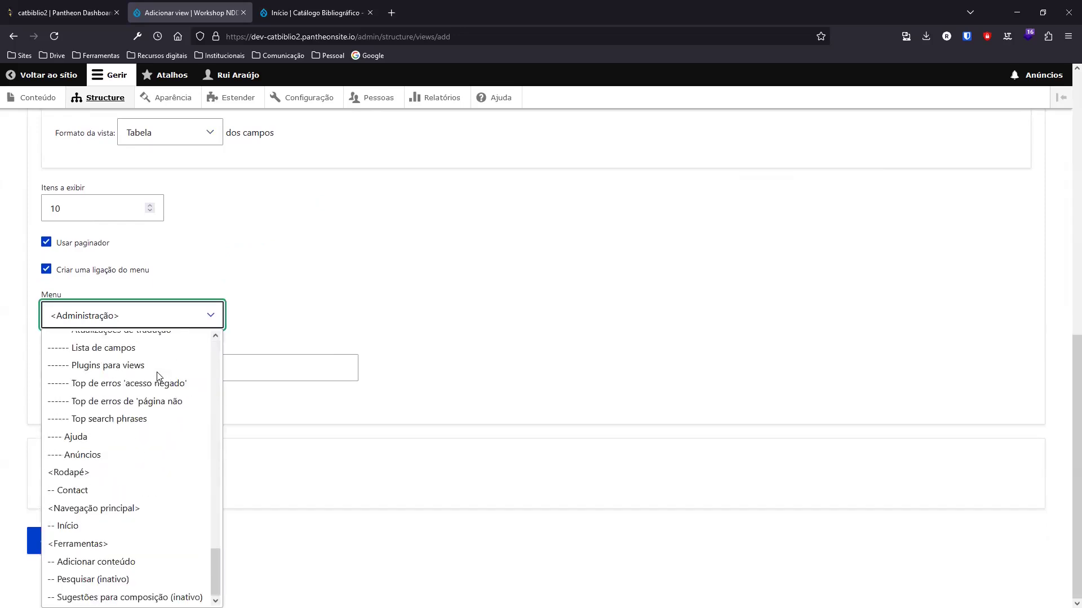
click(140, 511)
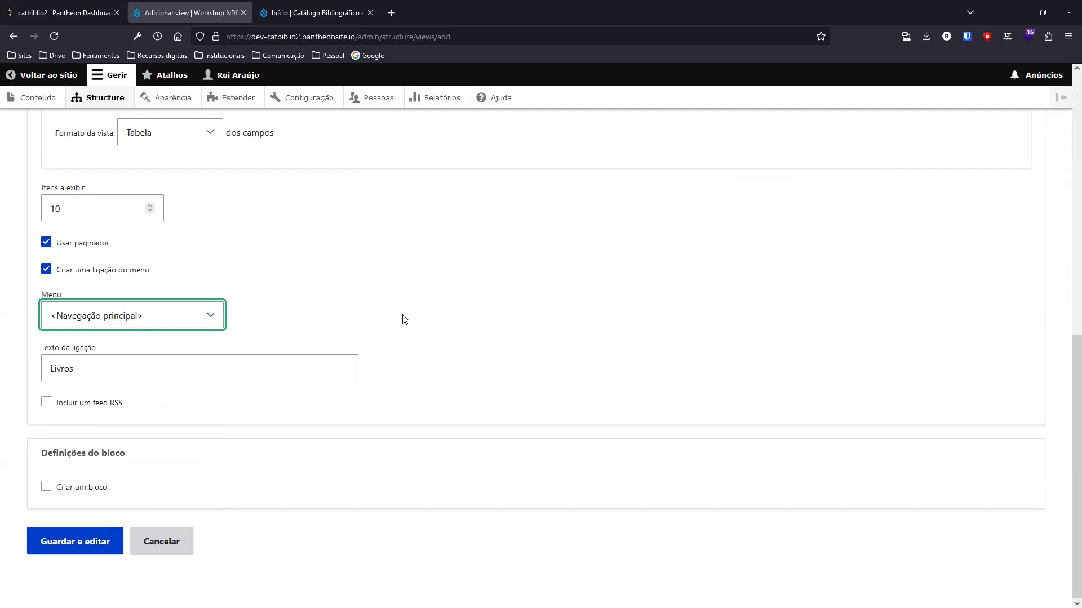
click(113, 367)
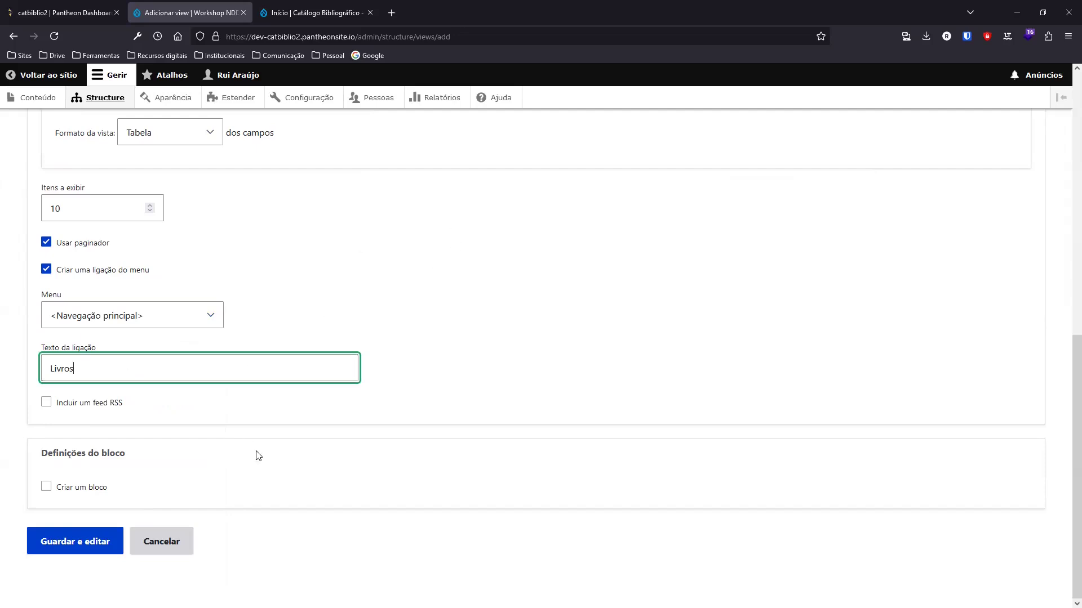
click(90, 544)
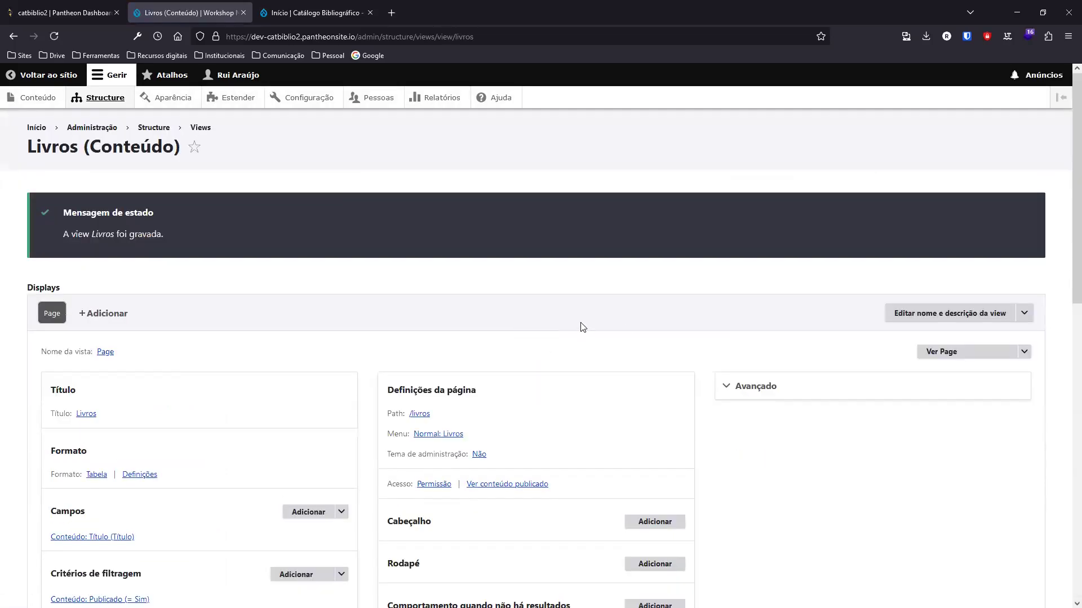
scroll(583, 330, down, 4)
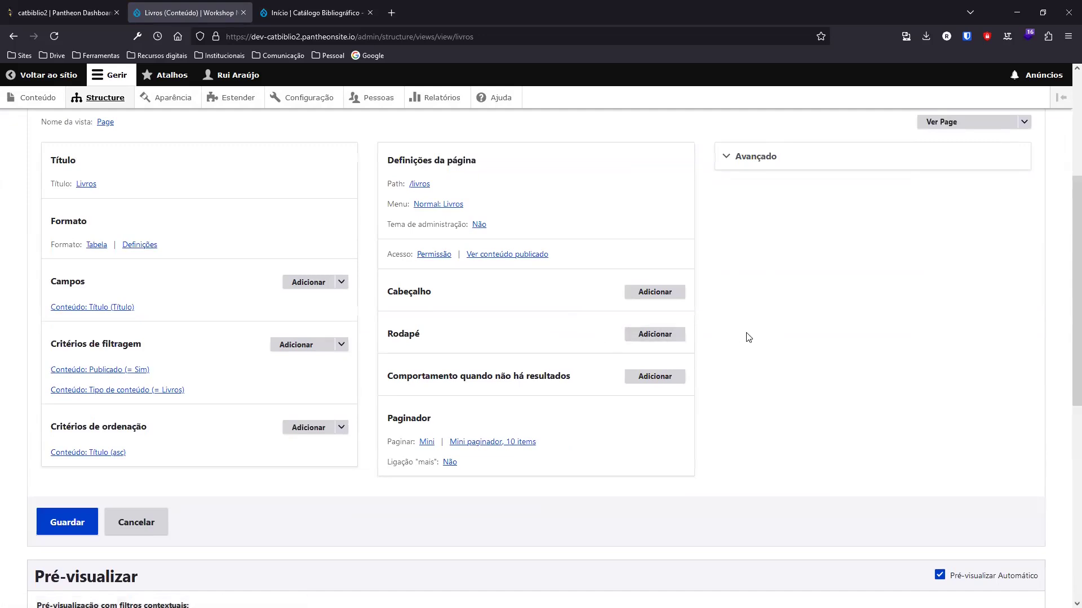
scroll(778, 324, down, 8)
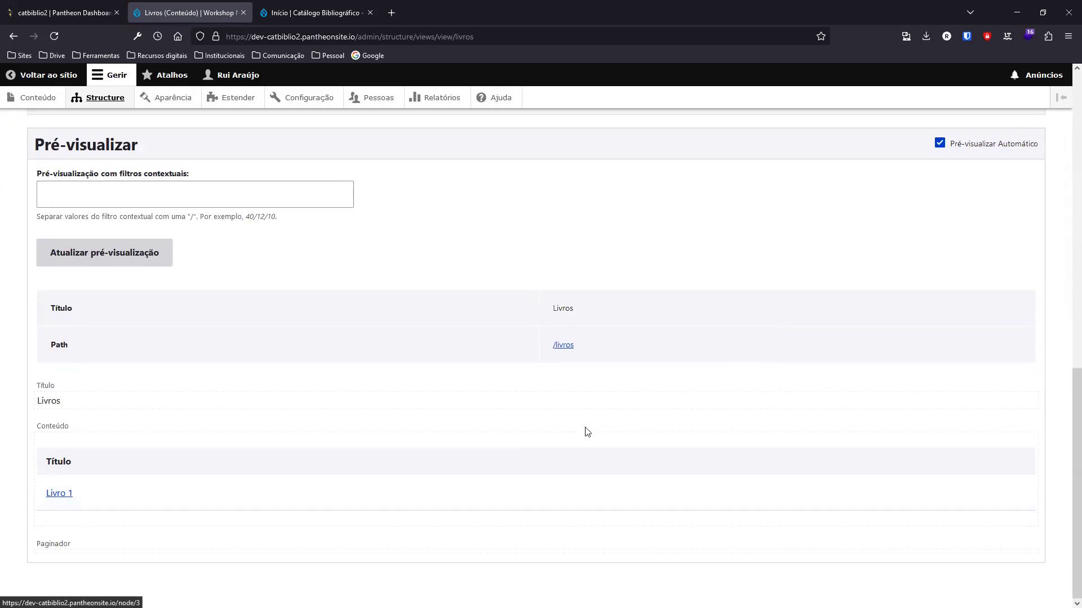
scroll(868, 351, up, 3)
scroll(868, 351, down, 3)
scroll(867, 351, up, 7)
scroll(868, 351, up, 4)
scroll(868, 351, down, 3)
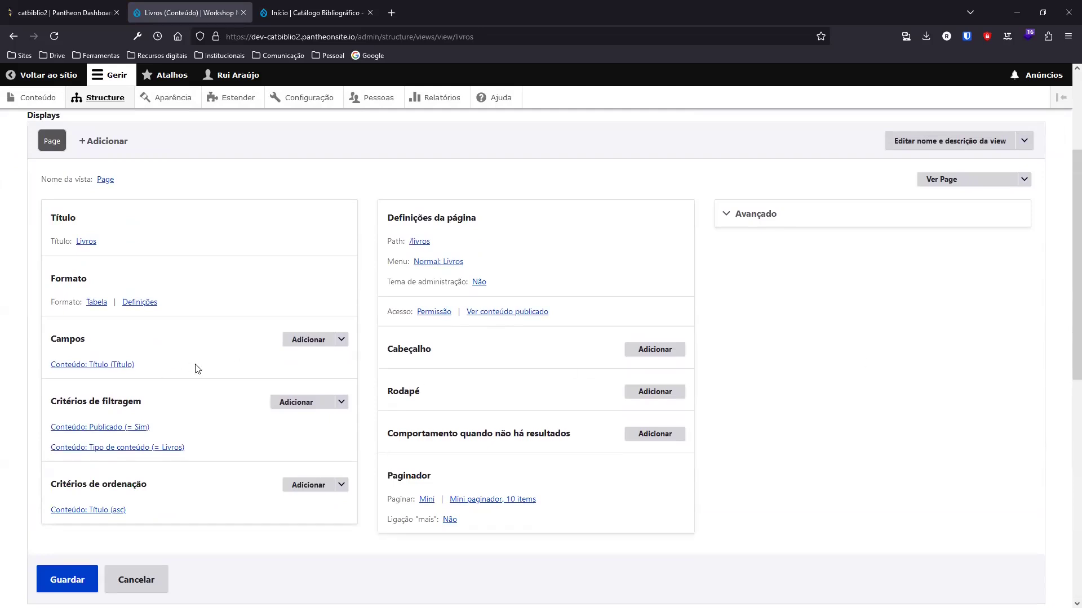
scroll(197, 369, down, 2)
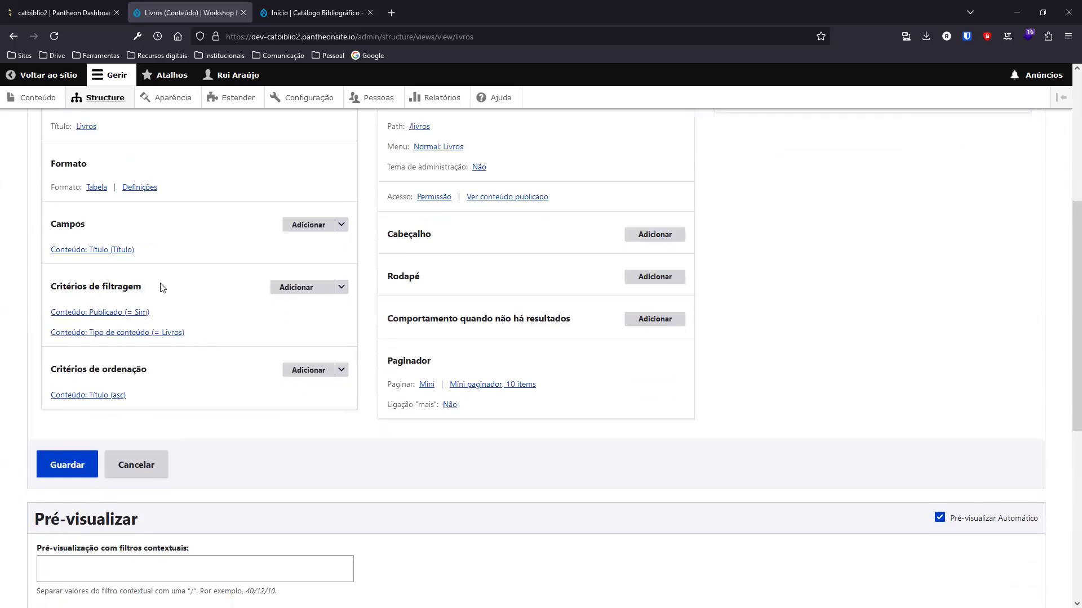
scroll(207, 288, down, 1)
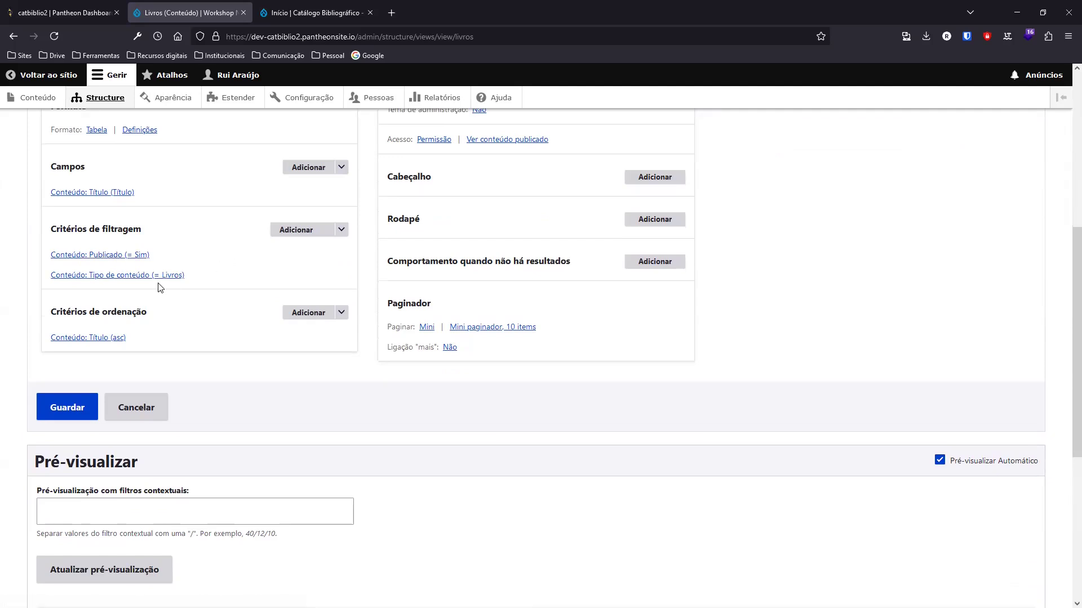
click(111, 258)
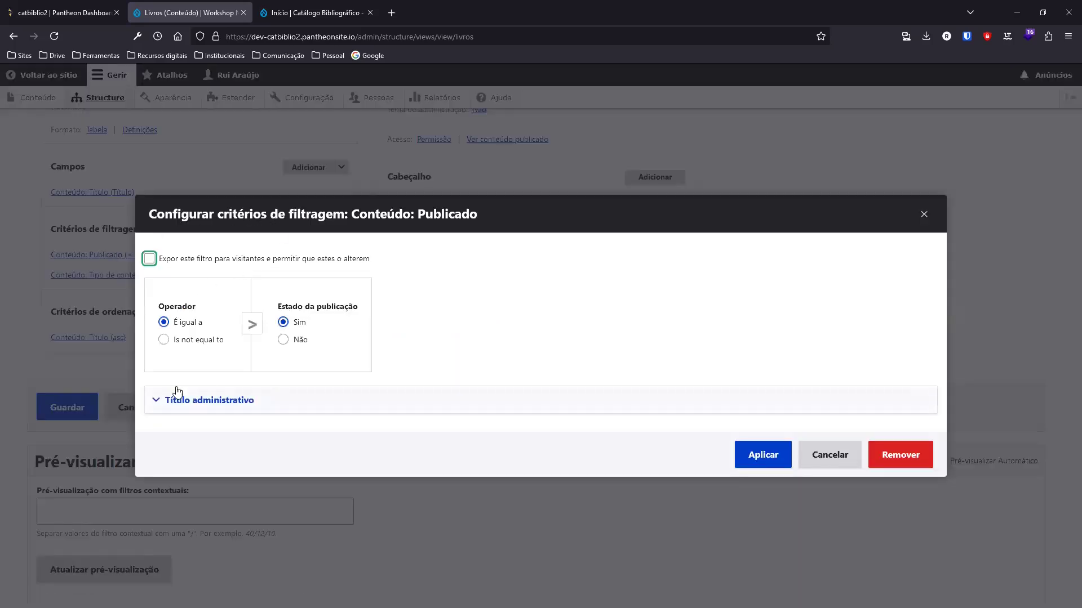
click(186, 341)
click(186, 325)
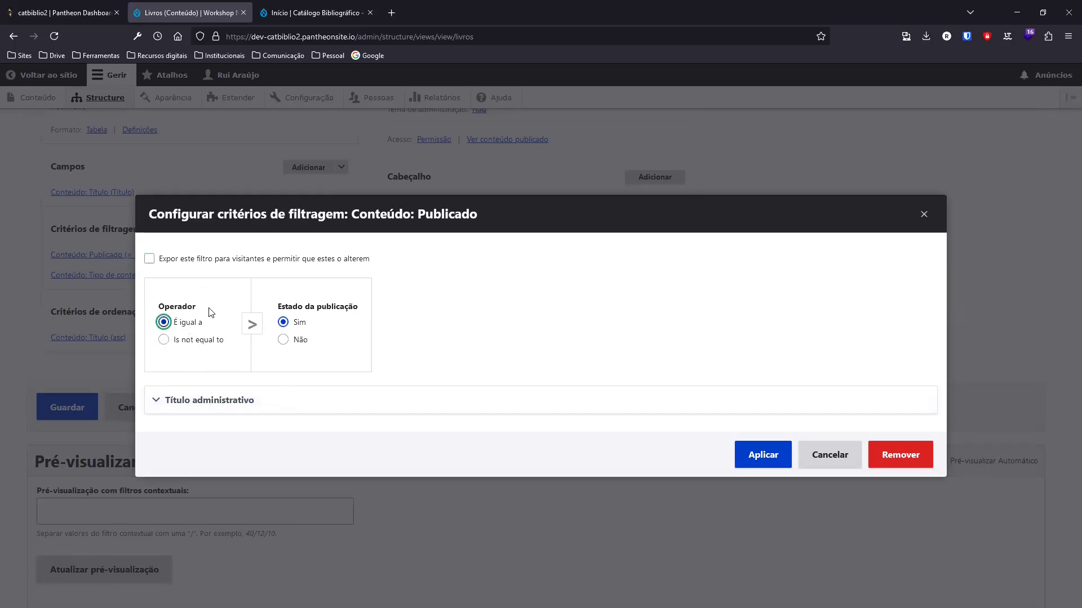
click(288, 341)
click(295, 325)
click(829, 457)
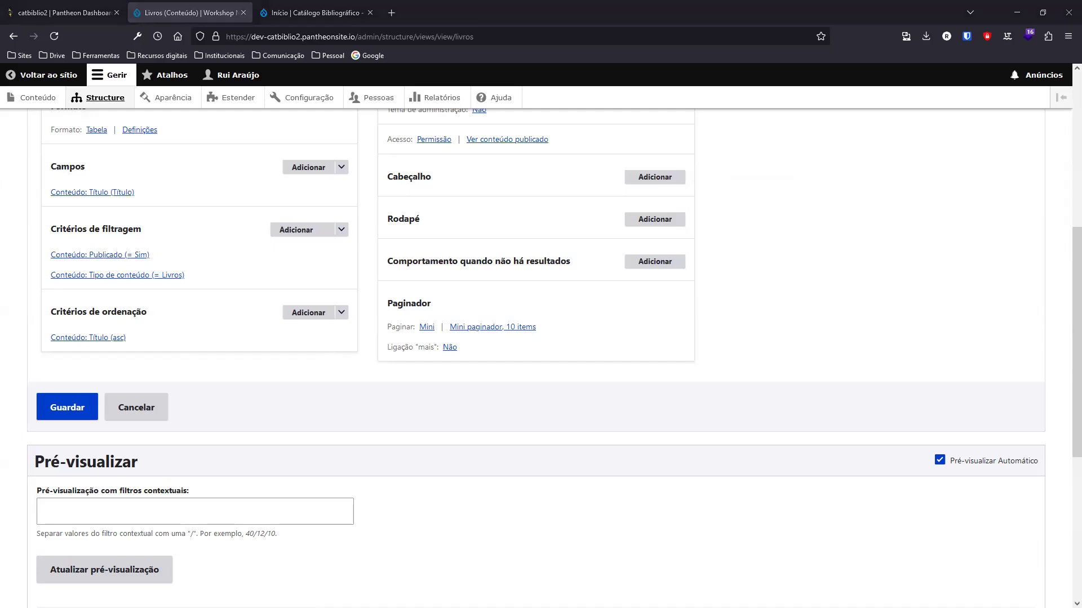
scroll(323, 336, down, 5)
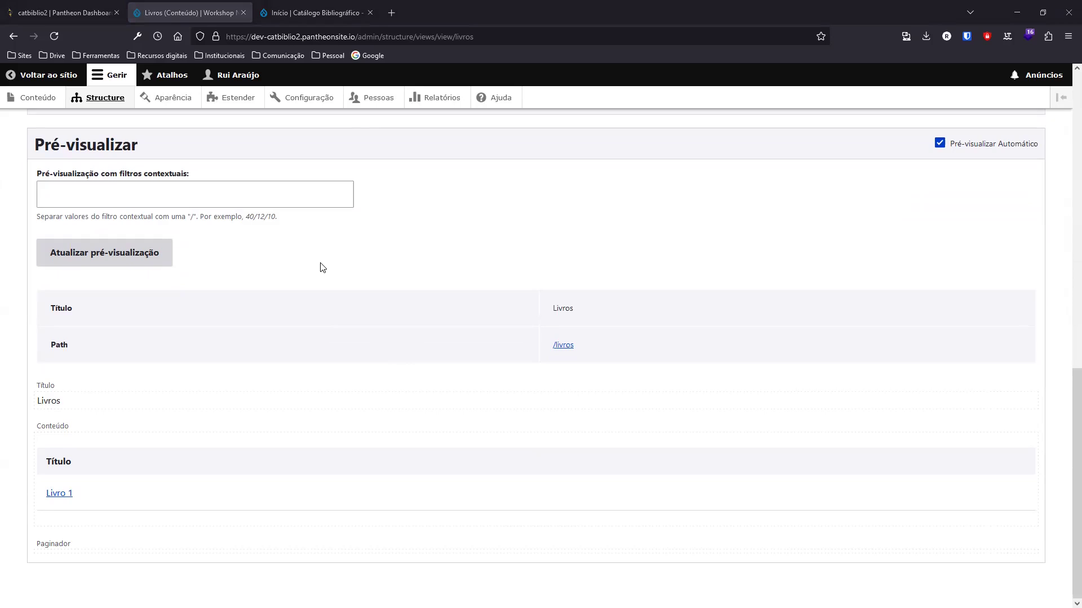
scroll(360, 300, up, 3)
scroll(360, 326, down, 4)
scroll(580, 422, up, 10)
scroll(531, 386, down, 3)
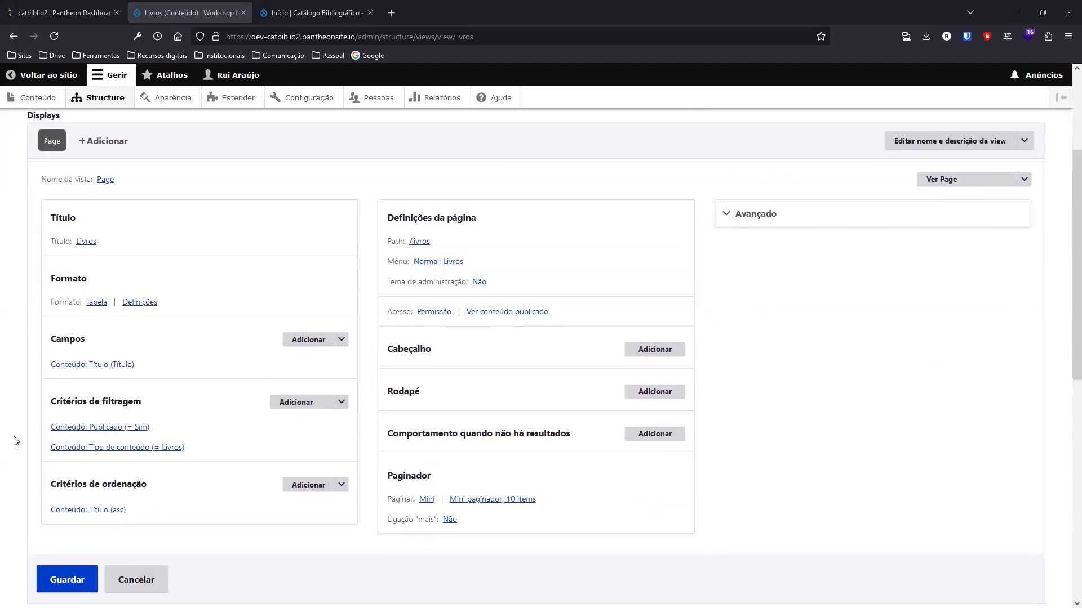
Add the Capa field from the Conteúdo category, found by searching 'capa'
click(297, 339)
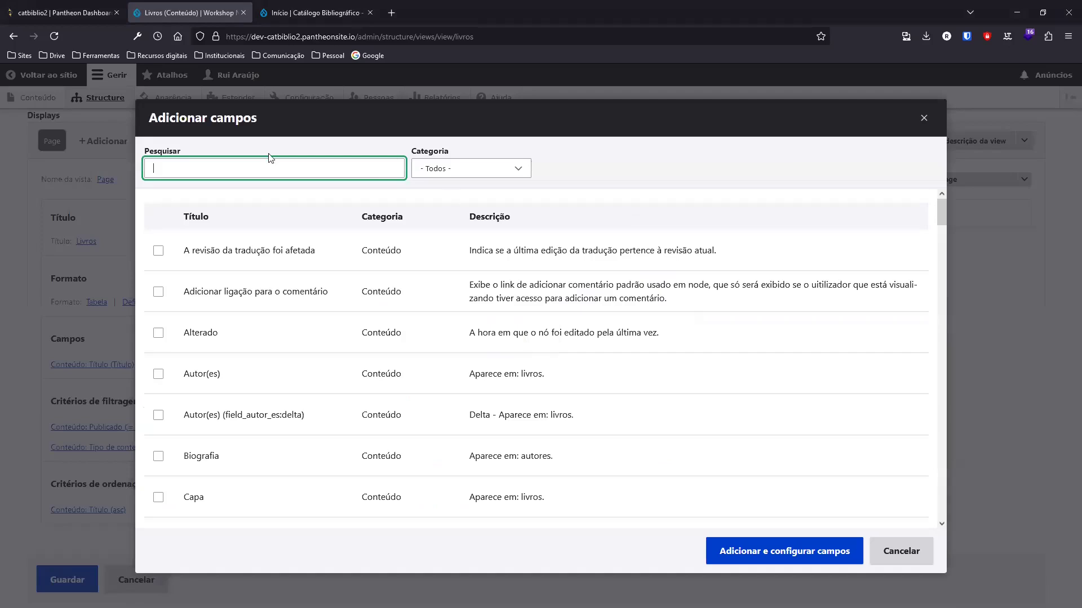
click(469, 170)
click(470, 169)
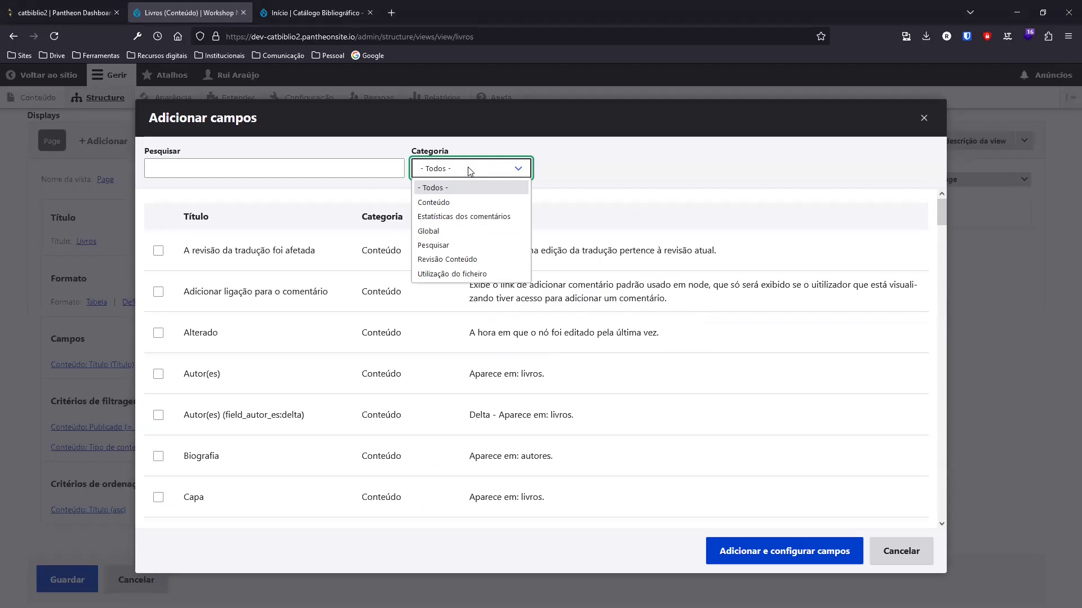
click(460, 206)
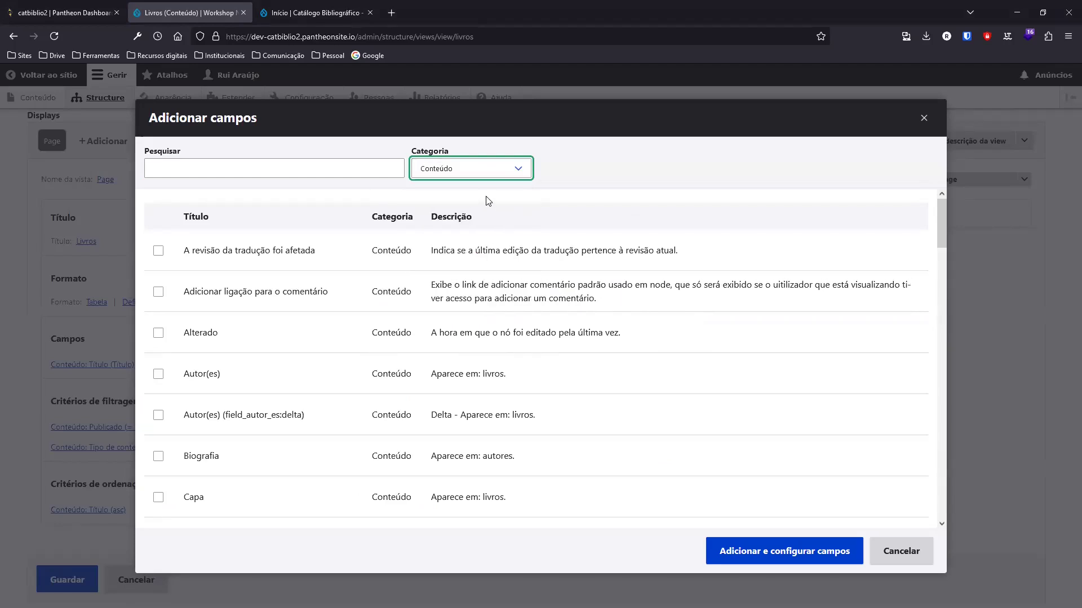
click(220, 169)
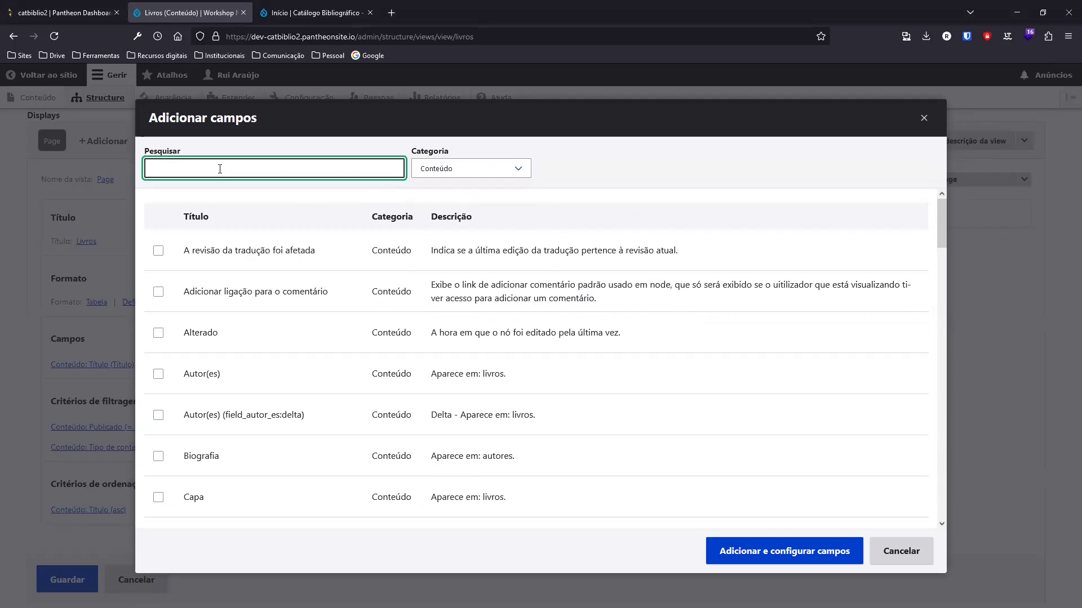
text(capa)
click(158, 250)
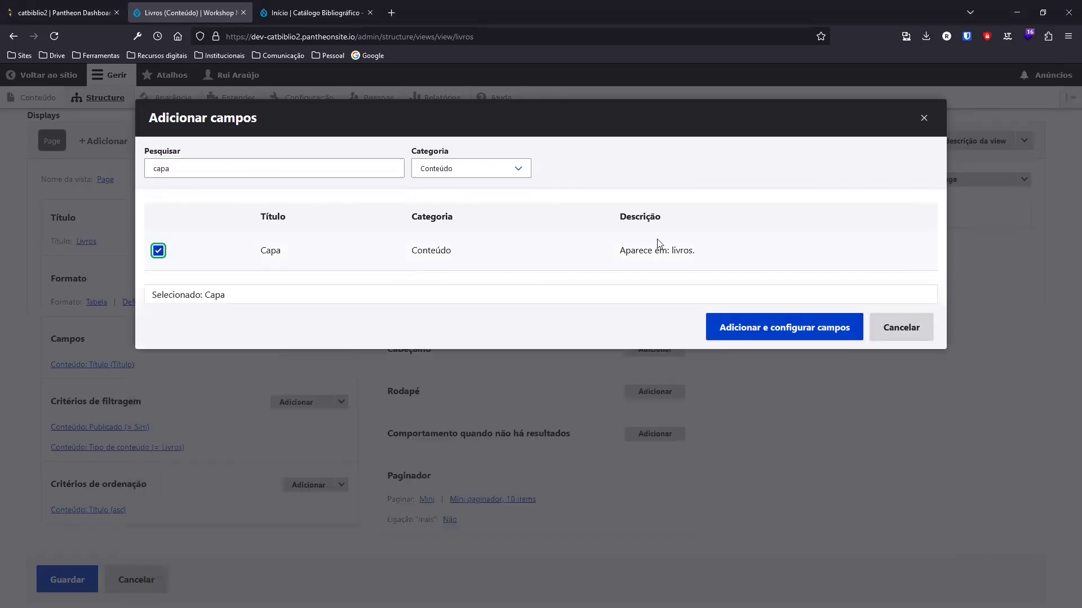
click(758, 327)
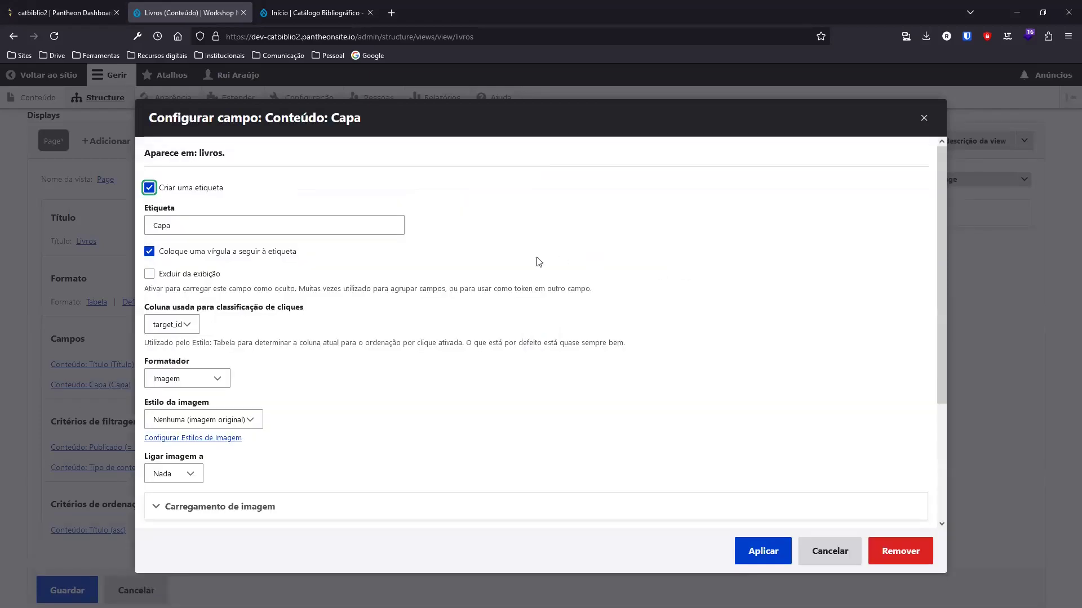
Show Capa without a label, in Médio (220×220) style, linked to the book's content
click(149, 189)
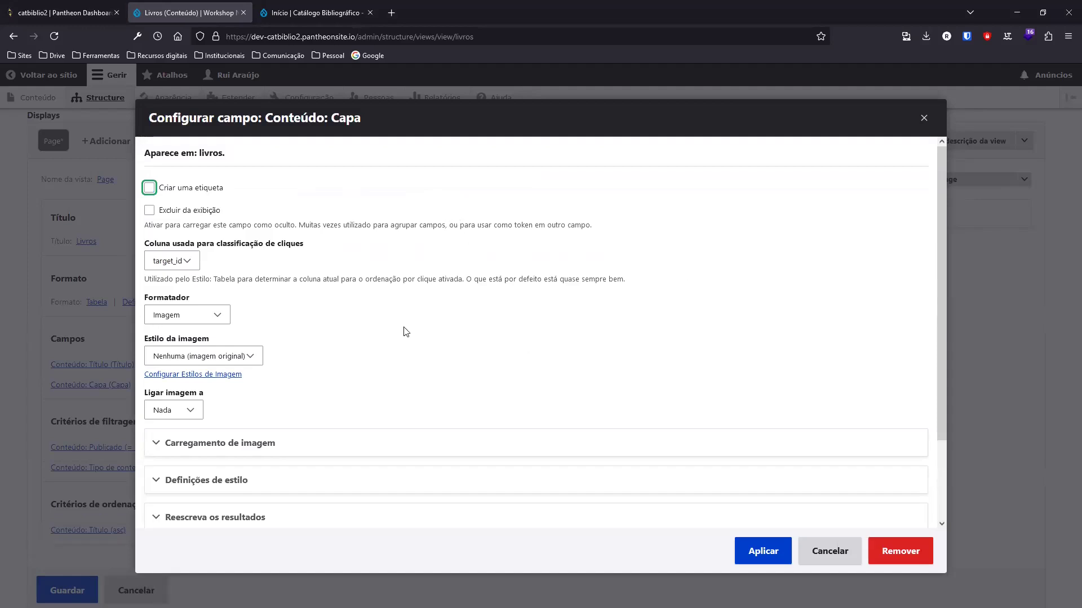
click(258, 357)
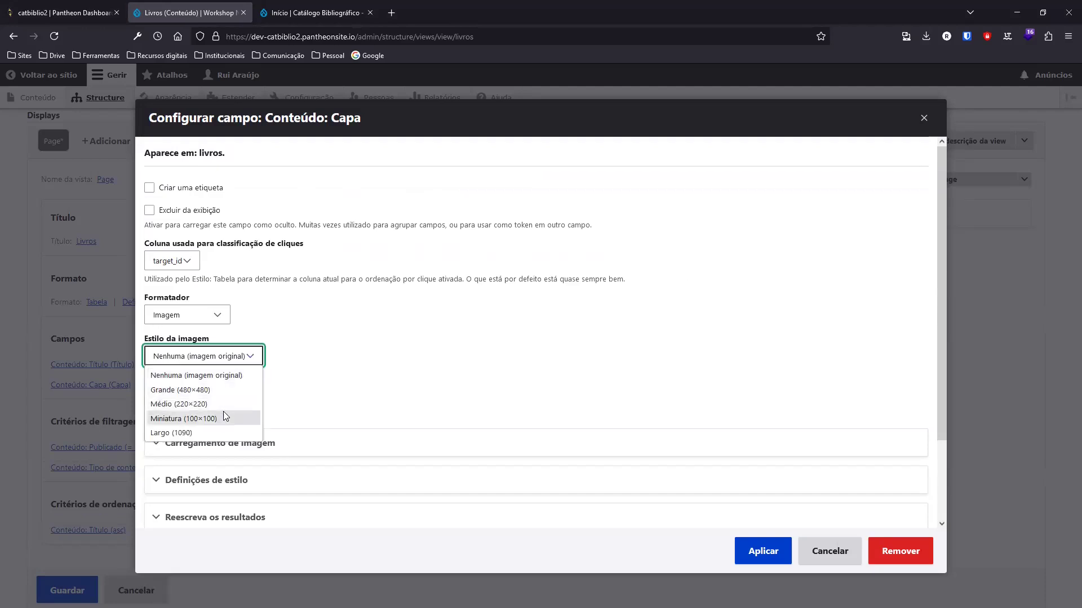
click(181, 404)
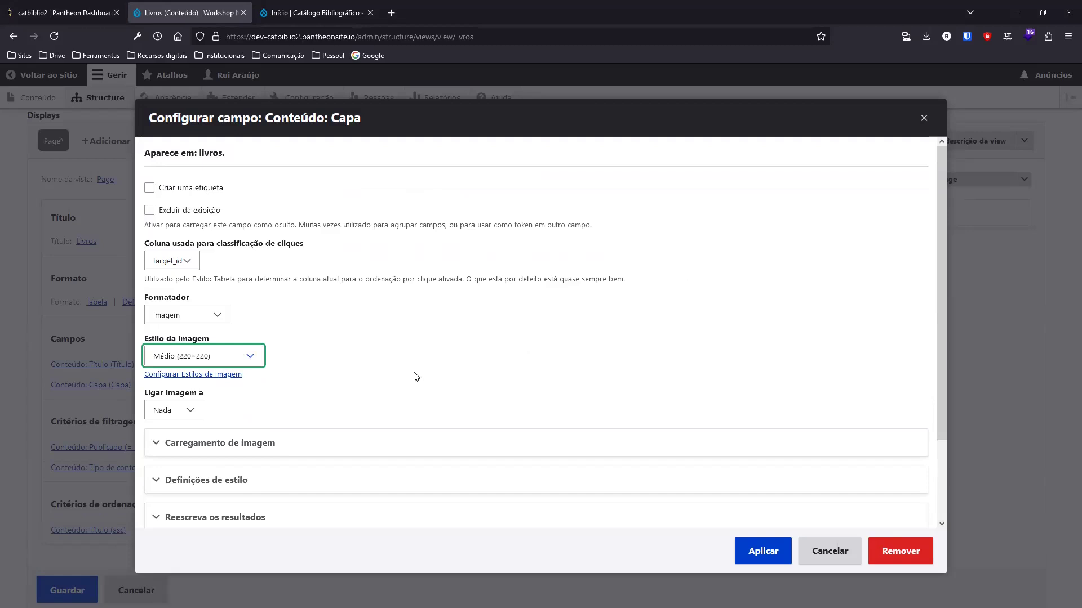
scroll(418, 373, down, 2)
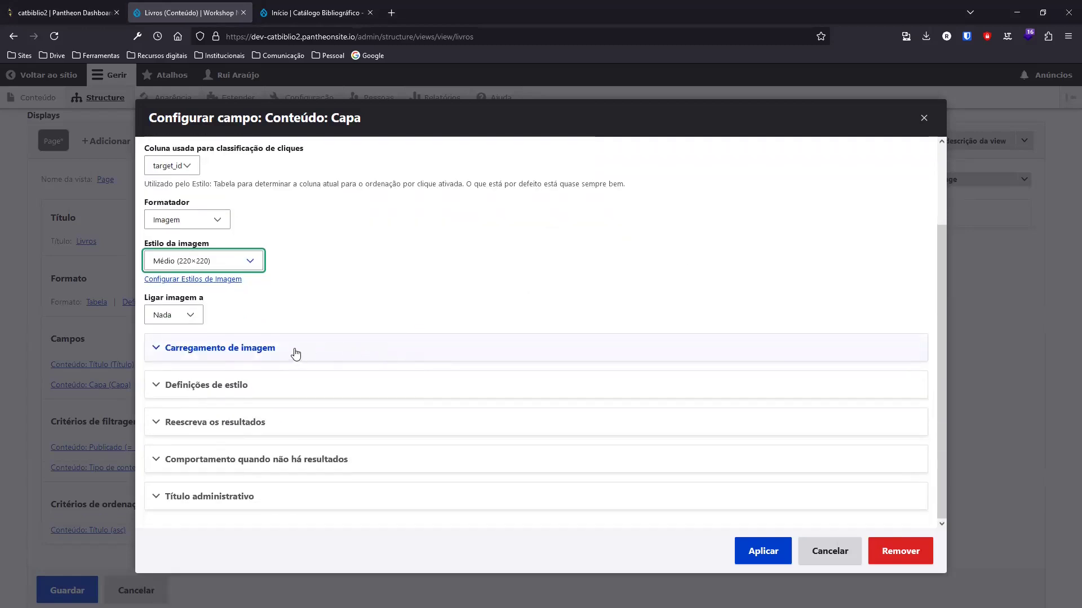
click(193, 317)
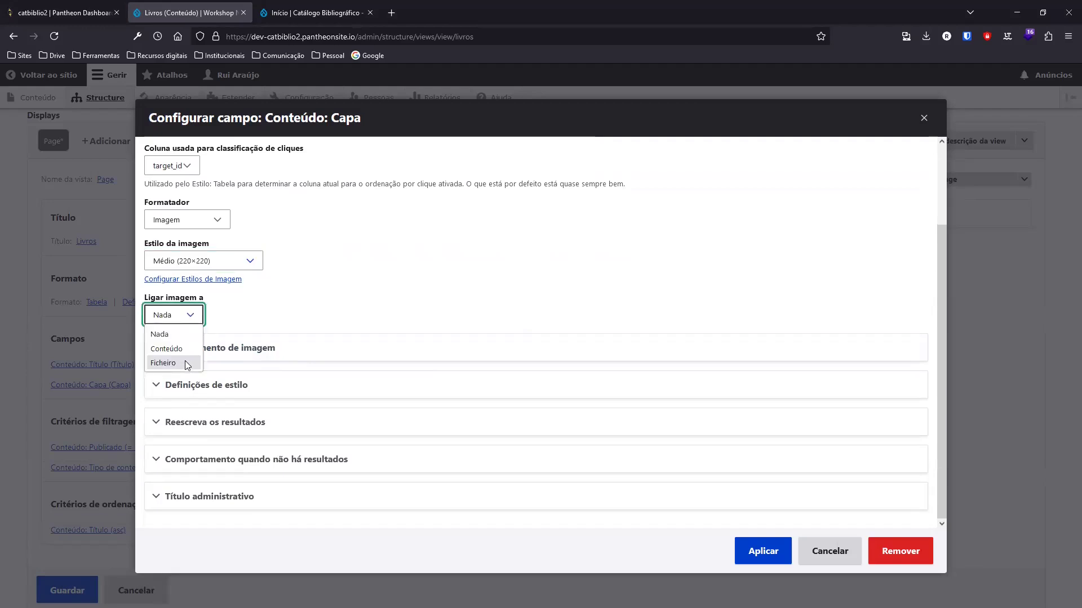
click(186, 350)
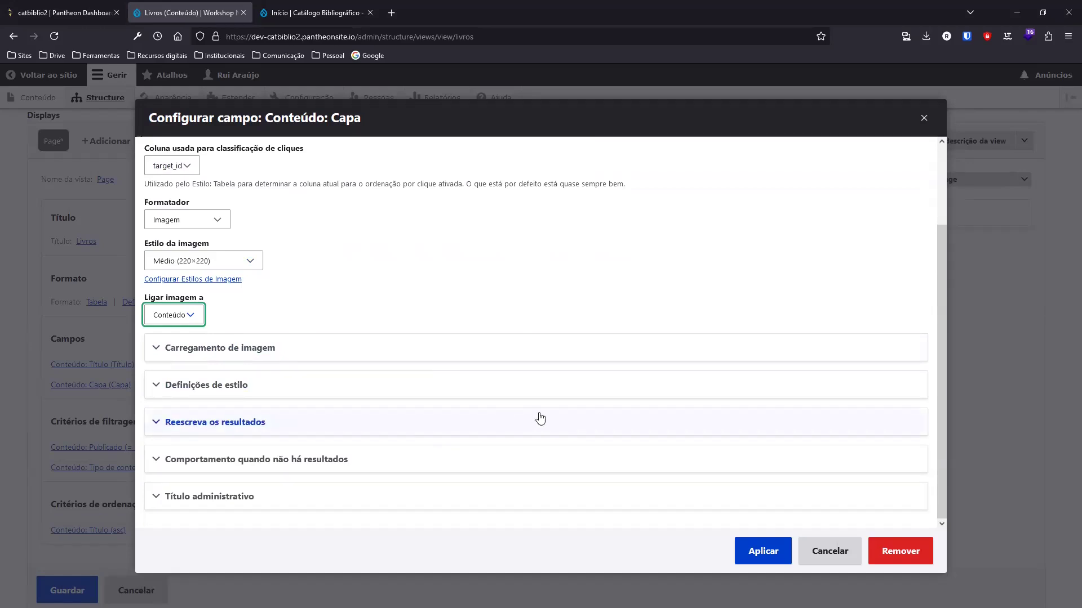
click(746, 551)
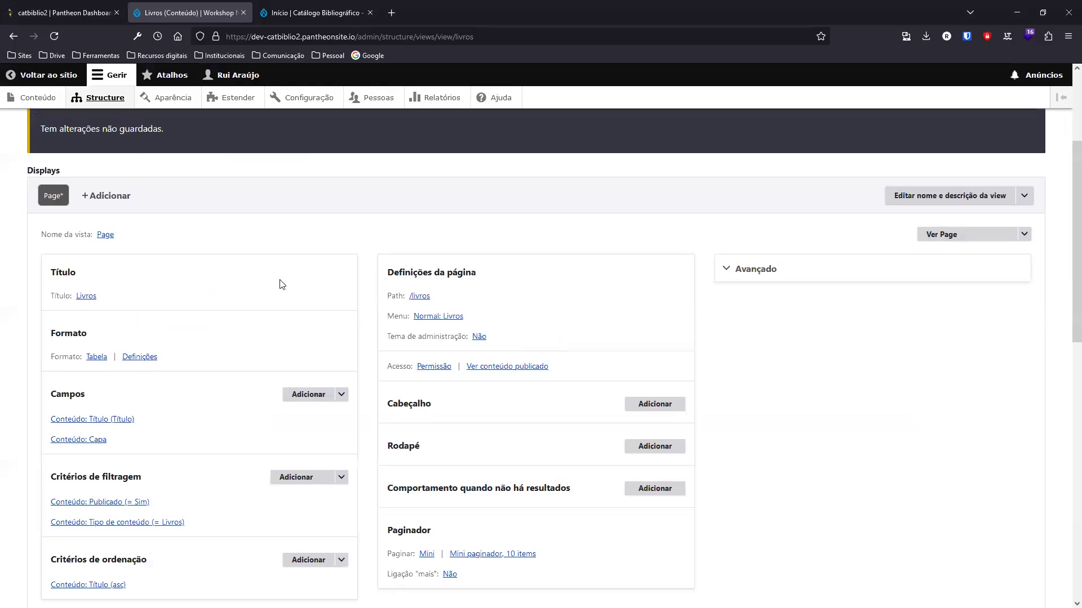
Add the Autor(es) field from the Conteúdo category, found by searching 'Aut'
scroll(203, 286, down, 3)
scroll(213, 287, up, 3)
scroll(162, 343, down, 2)
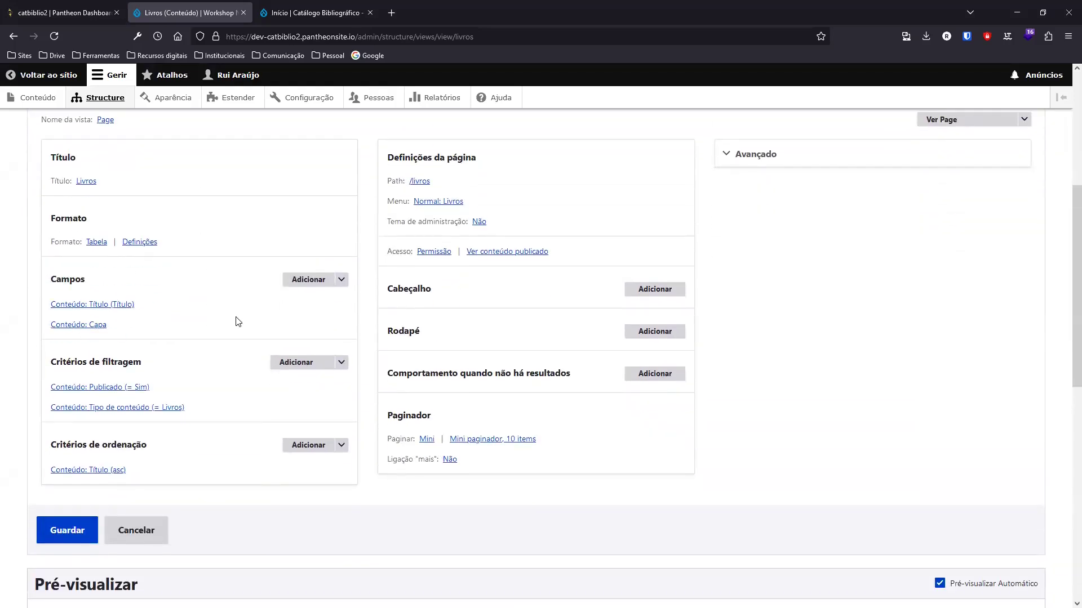
scroll(246, 321, down, 3)
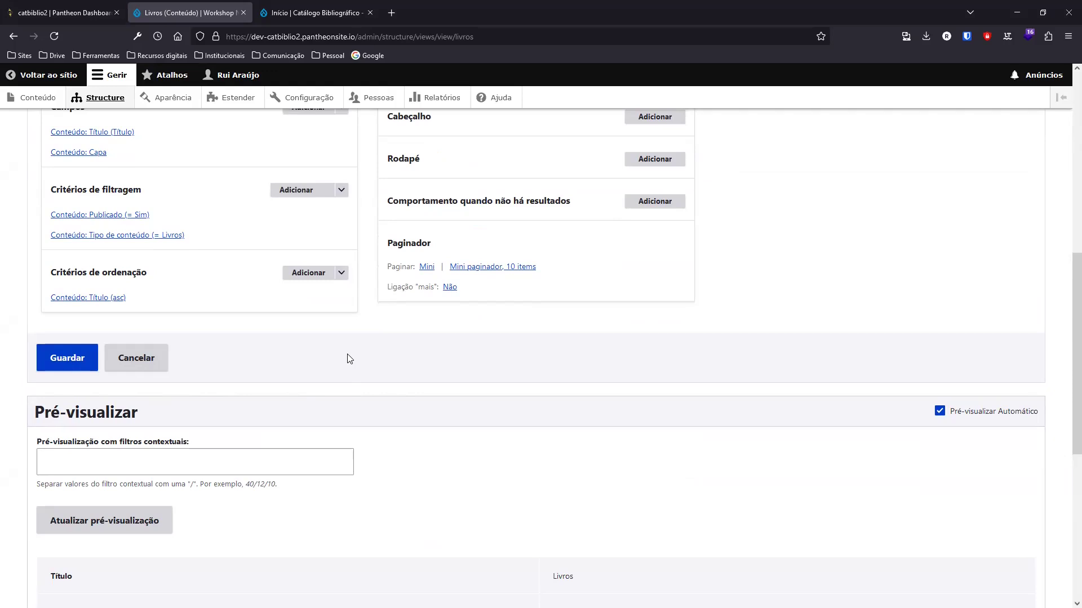
scroll(343, 327, up, 2)
click(312, 221)
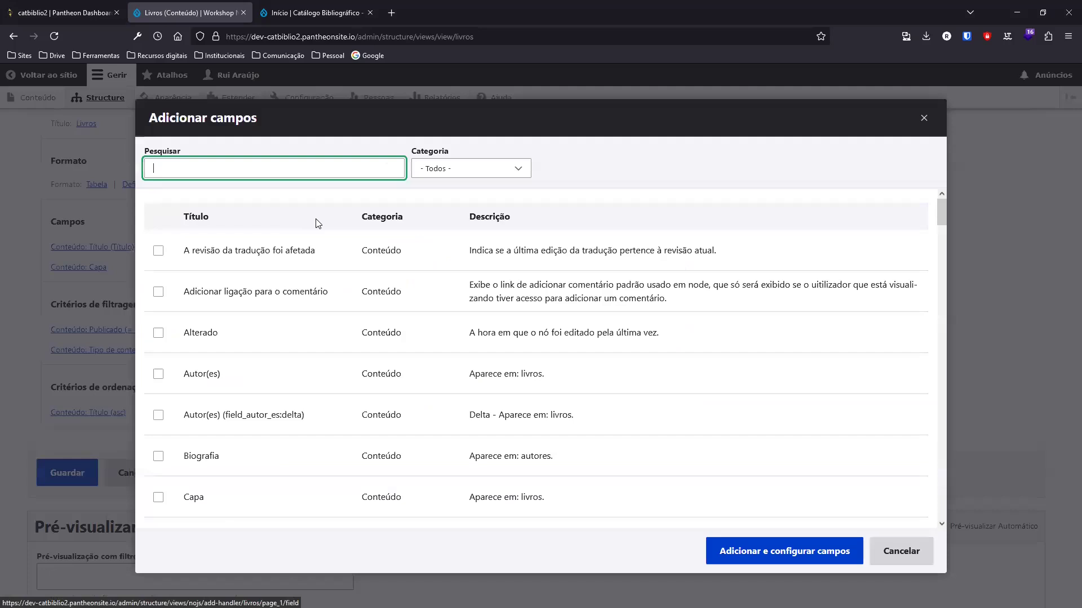
click(437, 168)
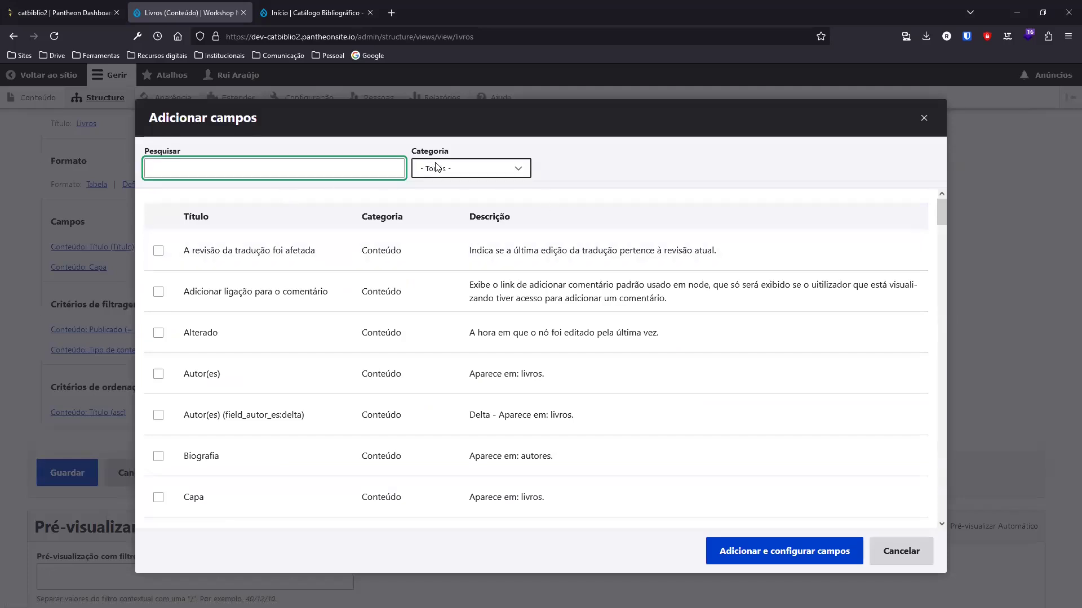
click(435, 247)
click(261, 165)
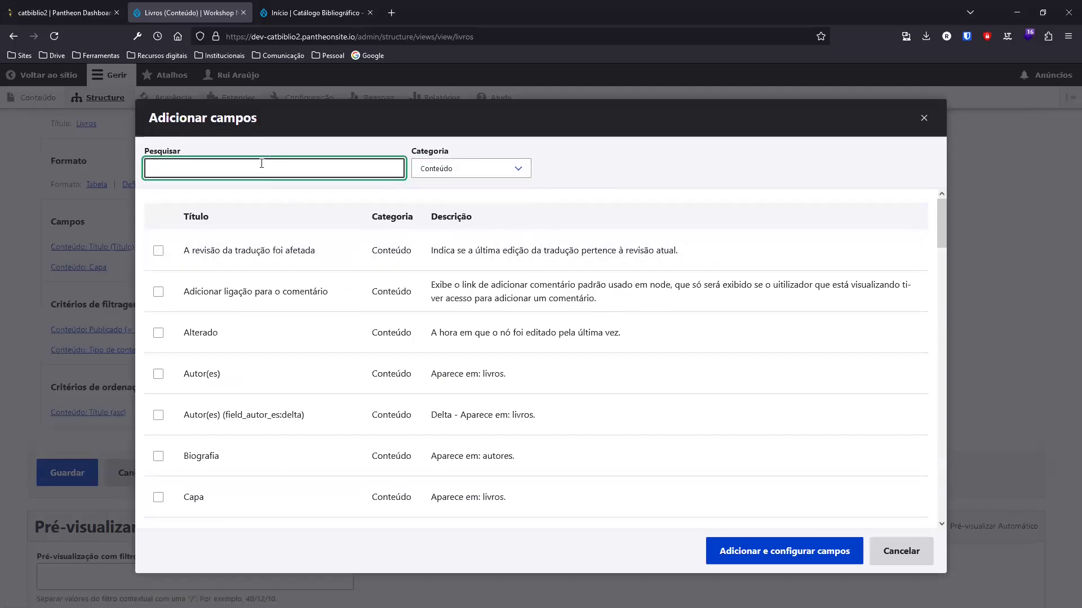
text(Aut)
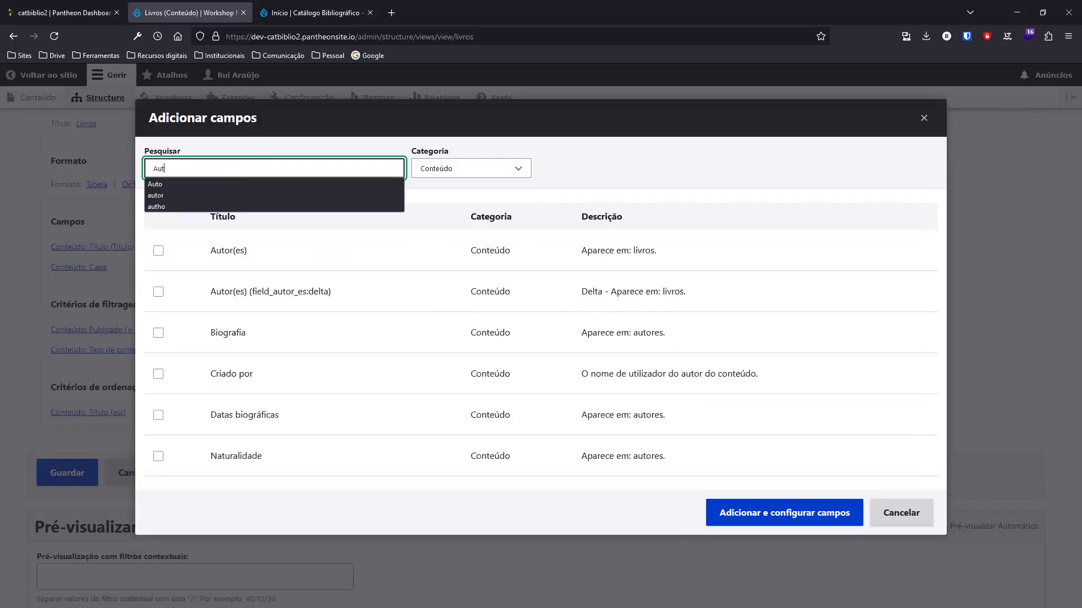
click(214, 183)
click(158, 250)
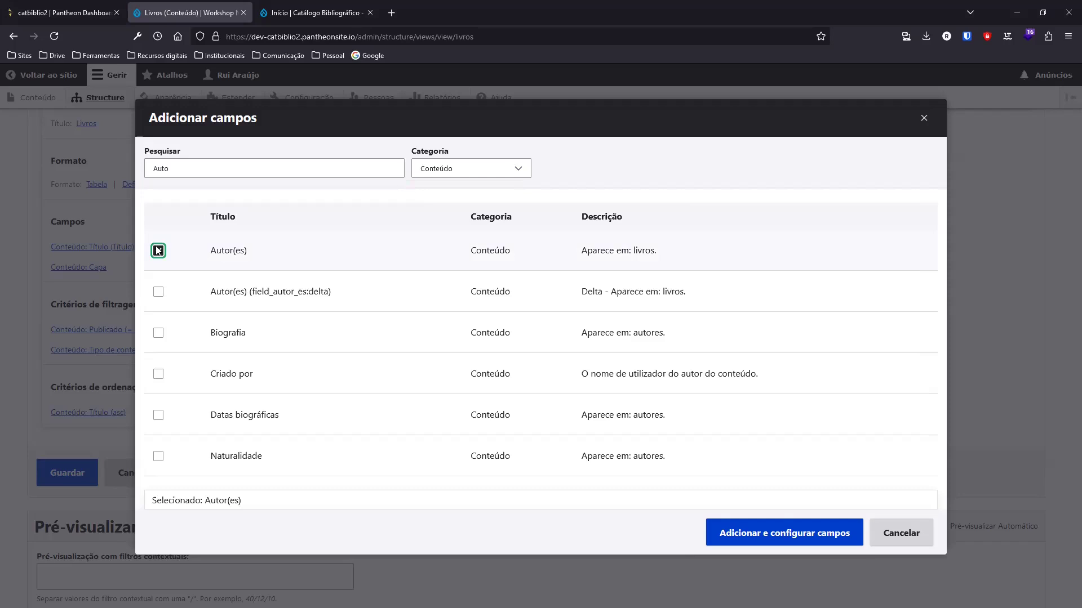
click(754, 534)
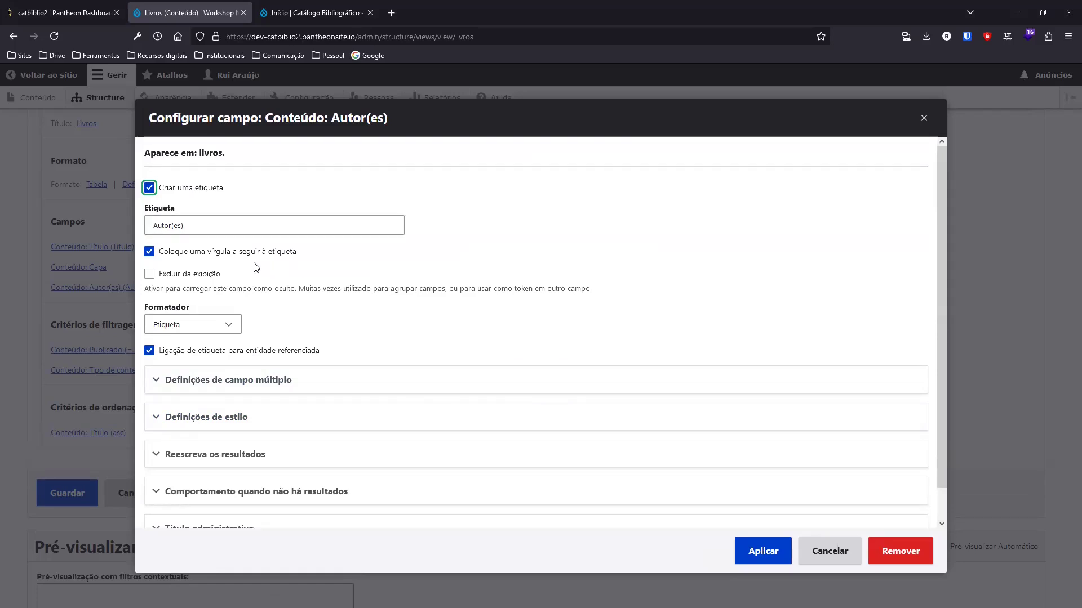
Display multiple Autor(es) values as a Lista não ordenada and apply
scroll(307, 280, down, 1)
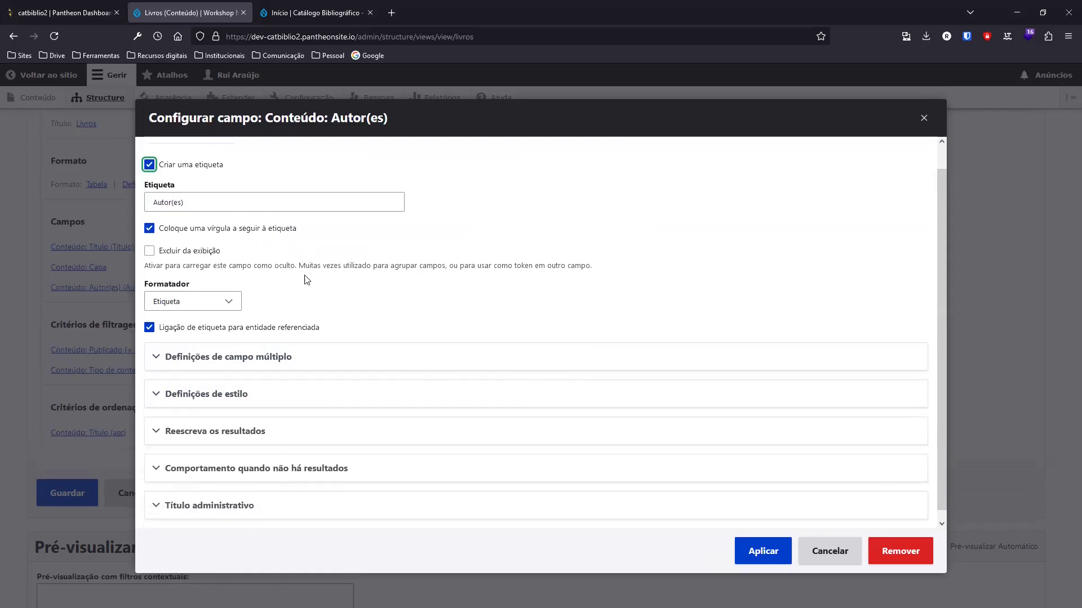
click(288, 349)
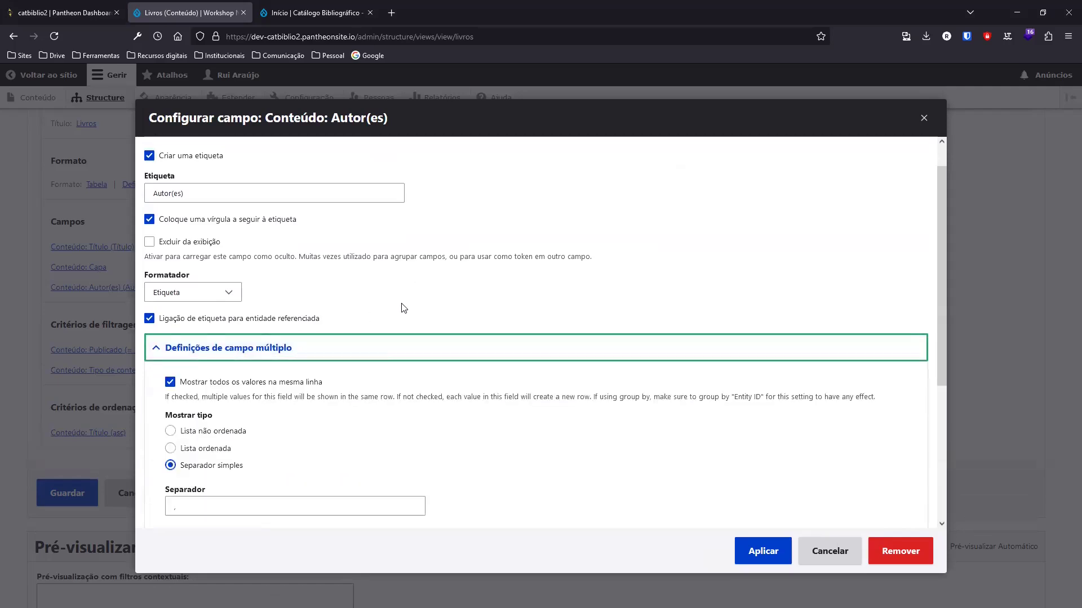
scroll(389, 355, down, 3)
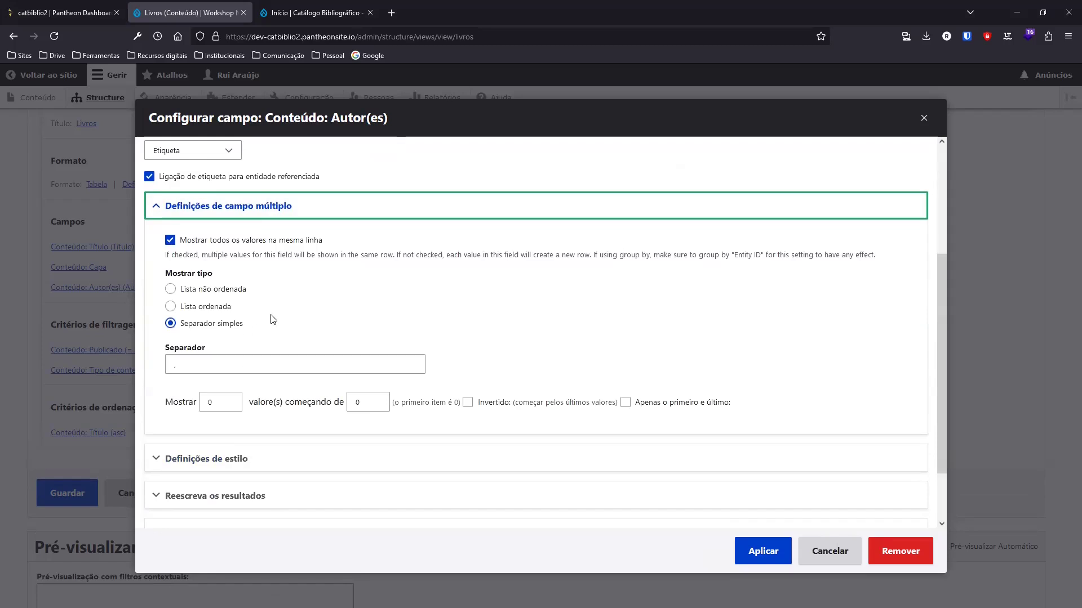
click(214, 291)
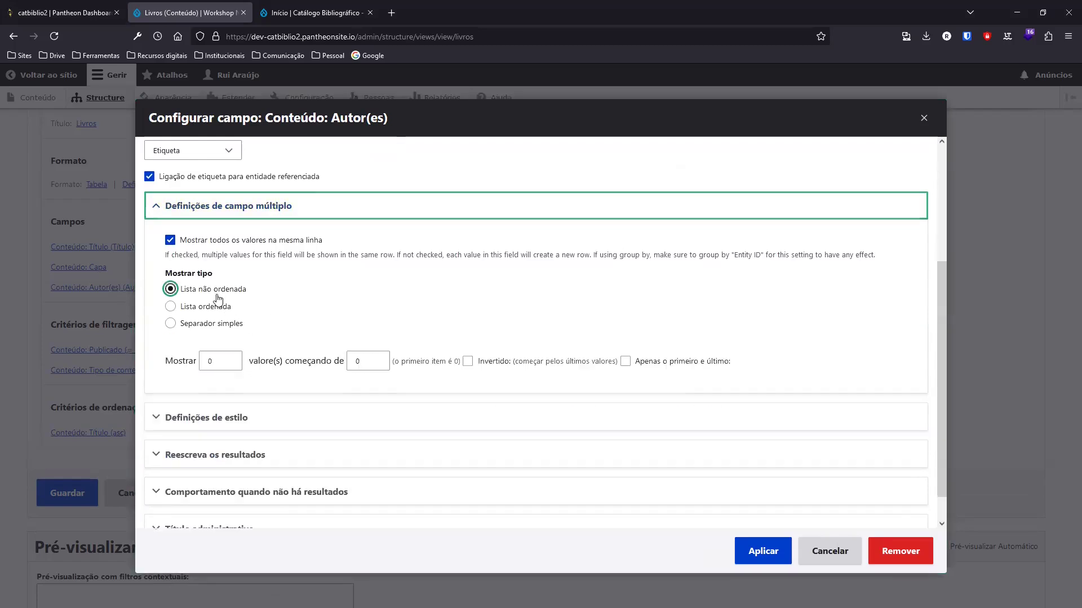
scroll(454, 309, down, 1)
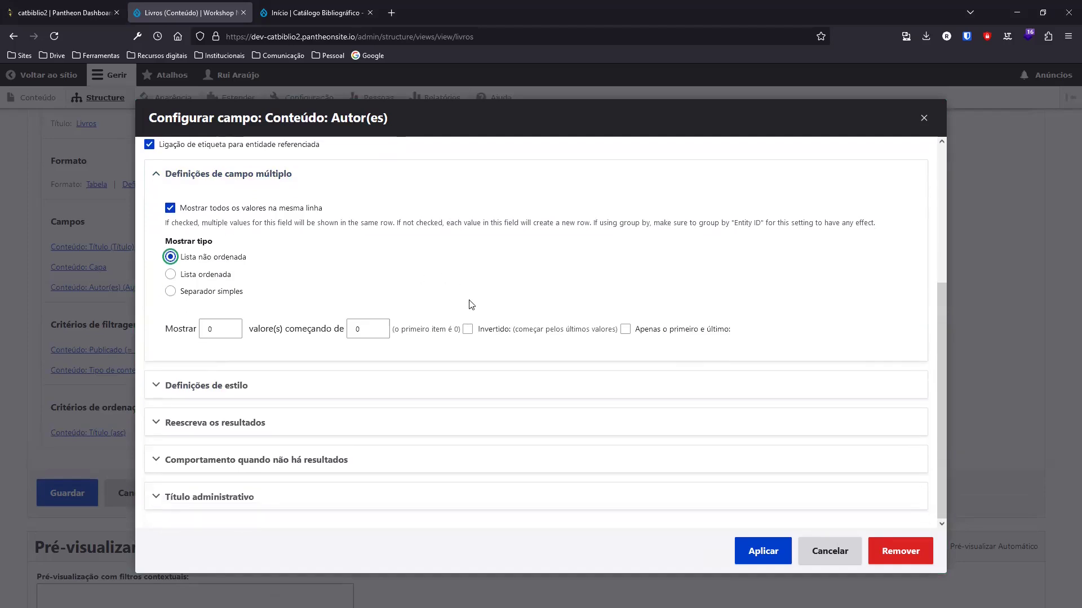
click(755, 552)
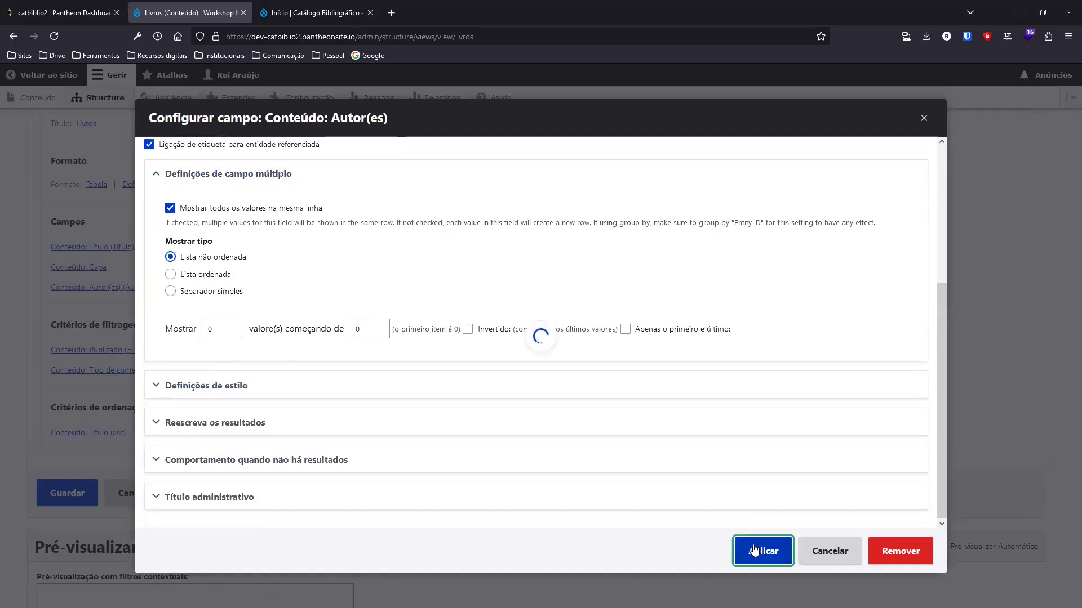
click(286, 223)
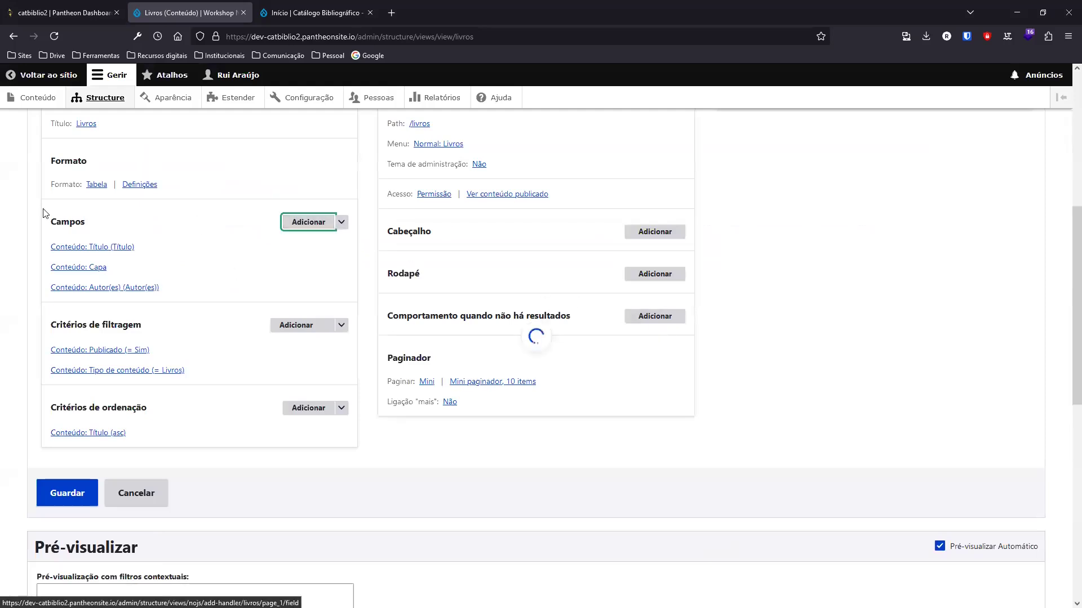
Add the Data de publicação field, found by searching 'Data', with default settings
text(Data)
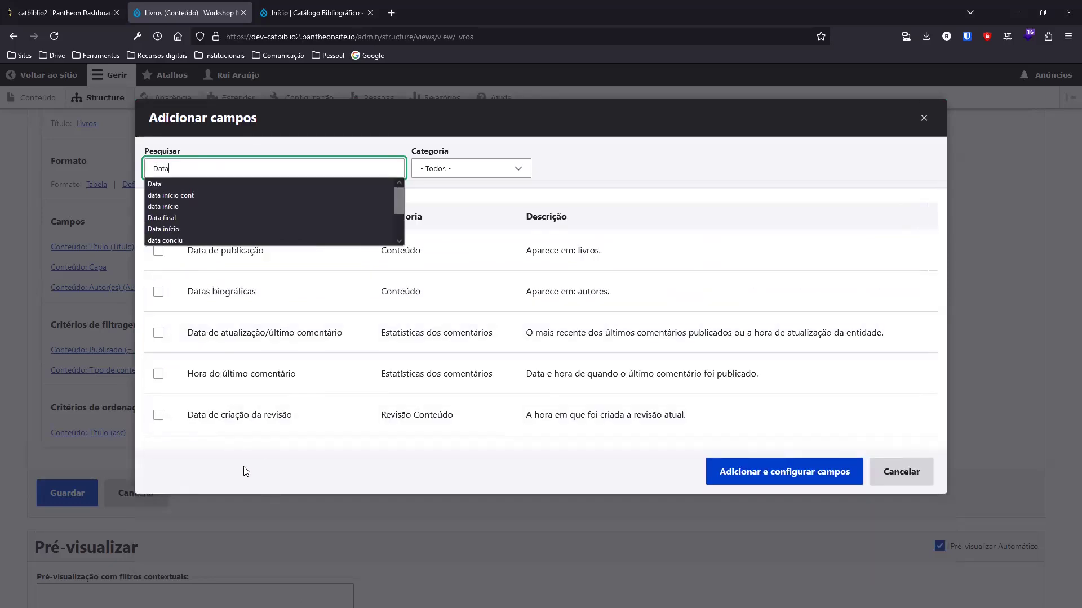
click(158, 251)
click(759, 500)
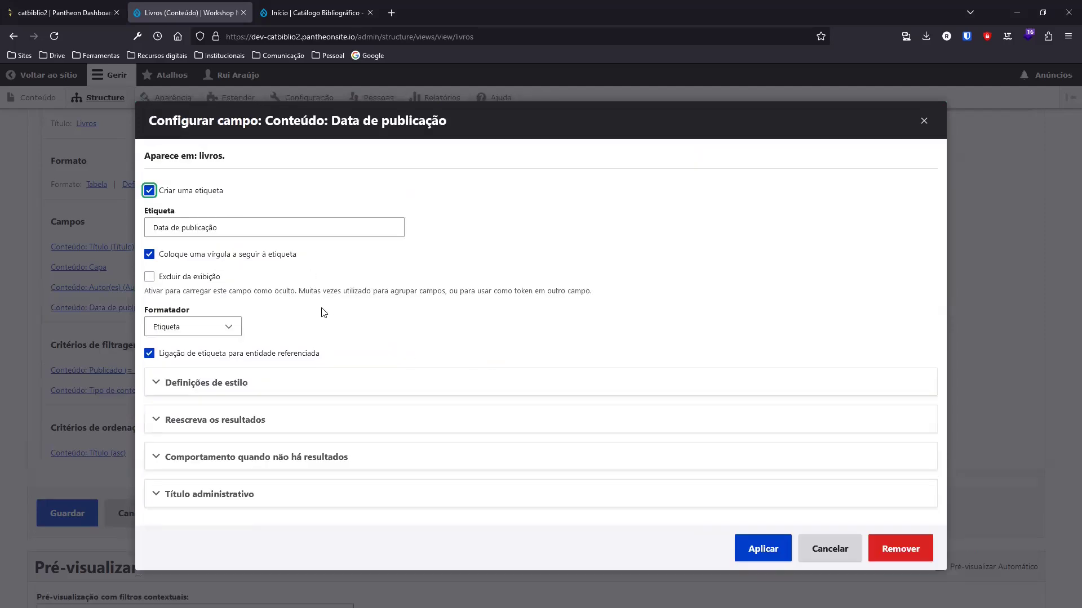
click(753, 539)
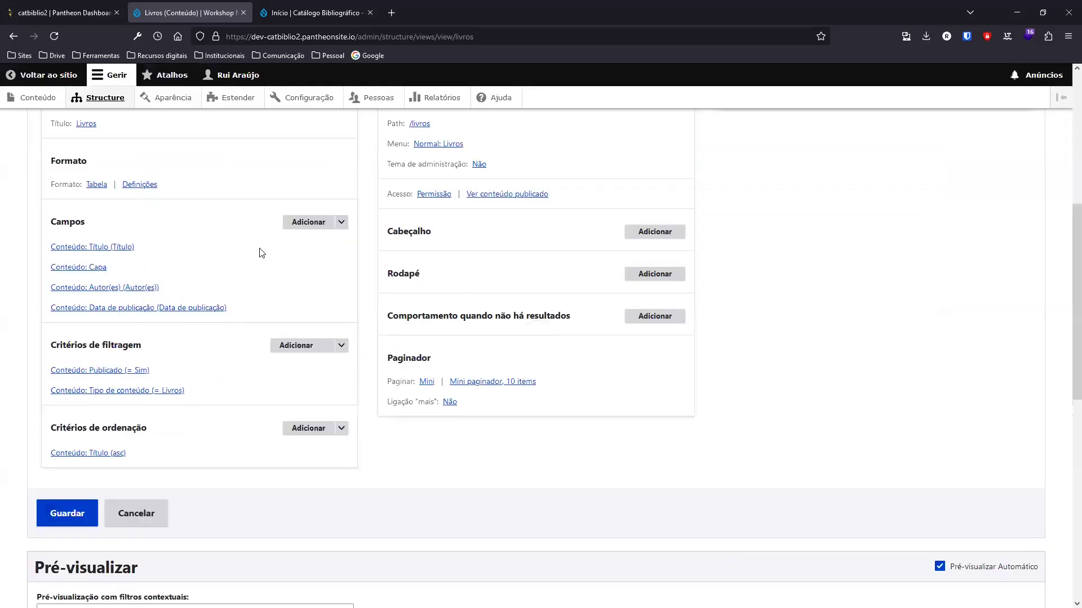
click(289, 225)
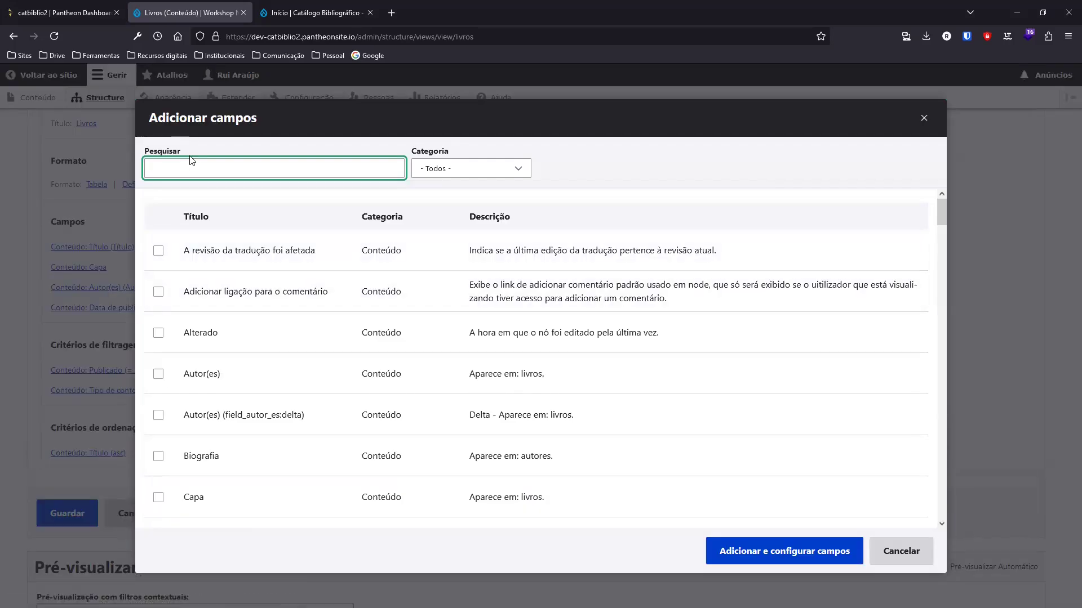
text(Gene)
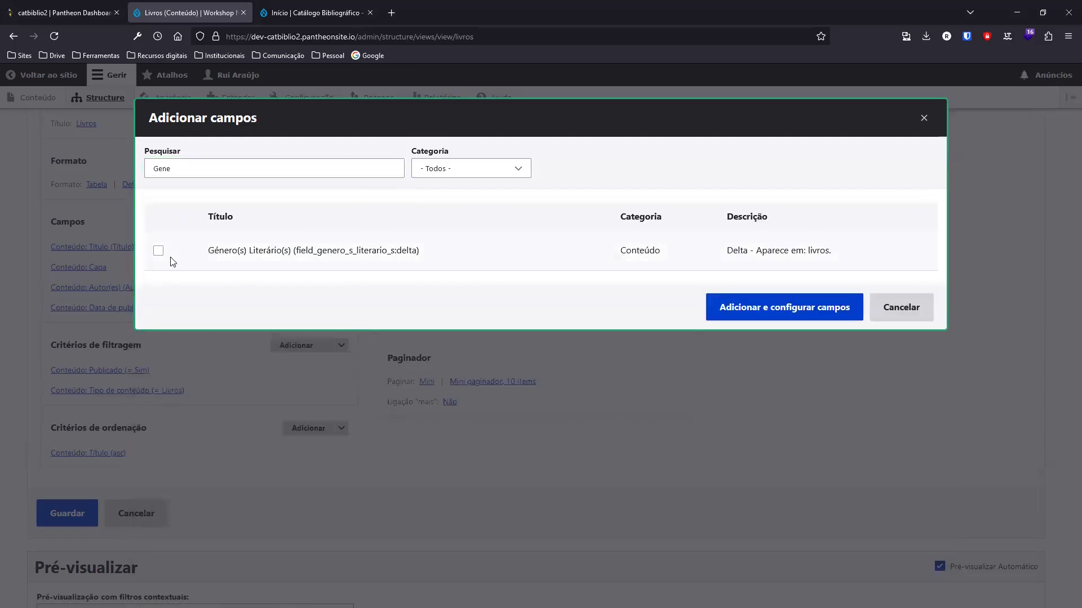
click(200, 169)
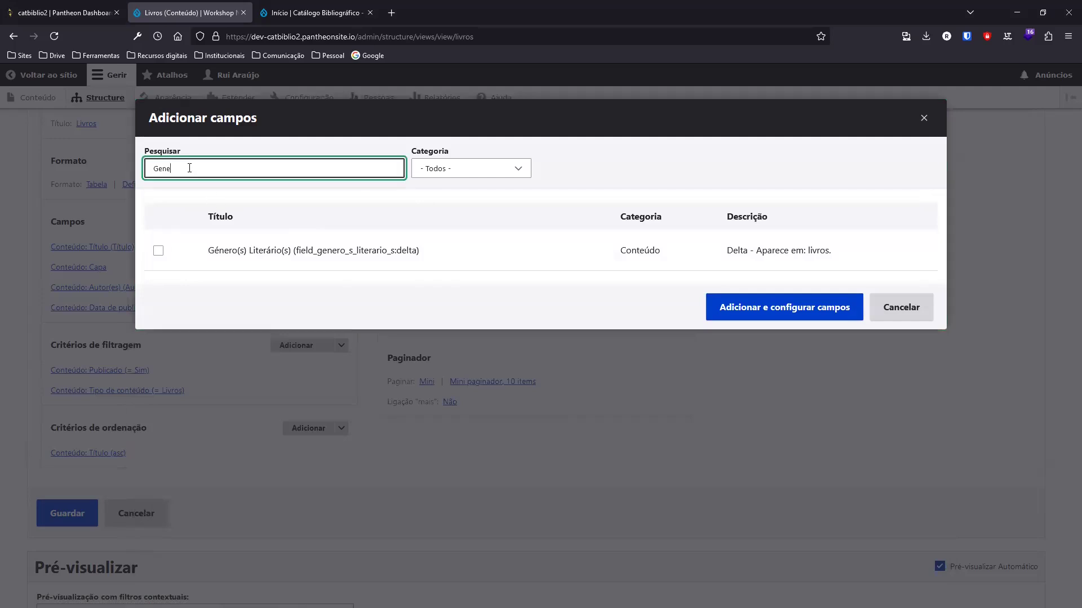
click(484, 171)
click(597, 173)
click(221, 174)
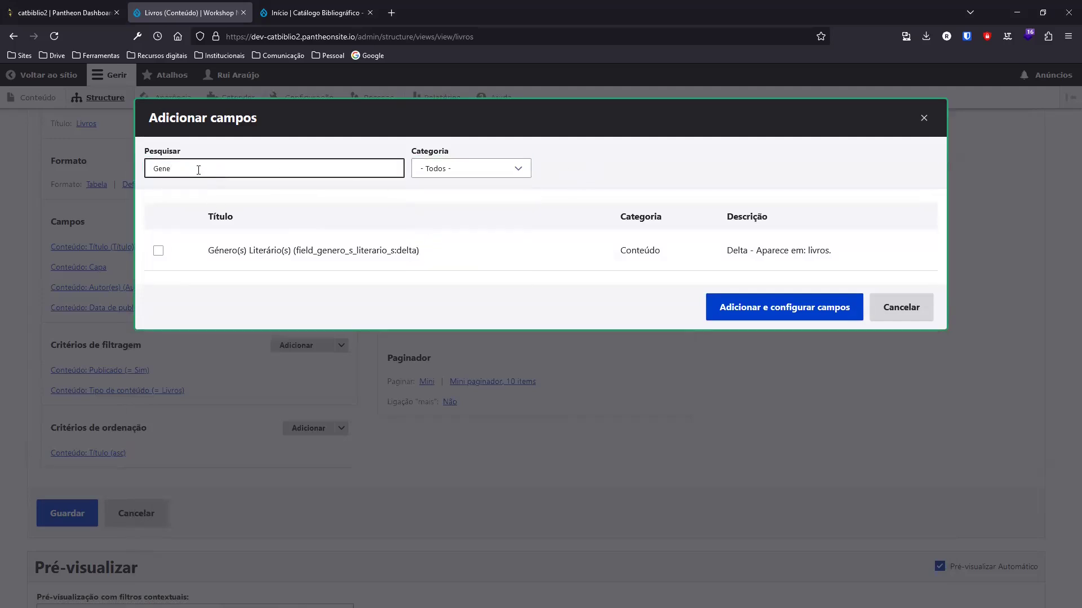
double_click(163, 169)
key(BackSpace)
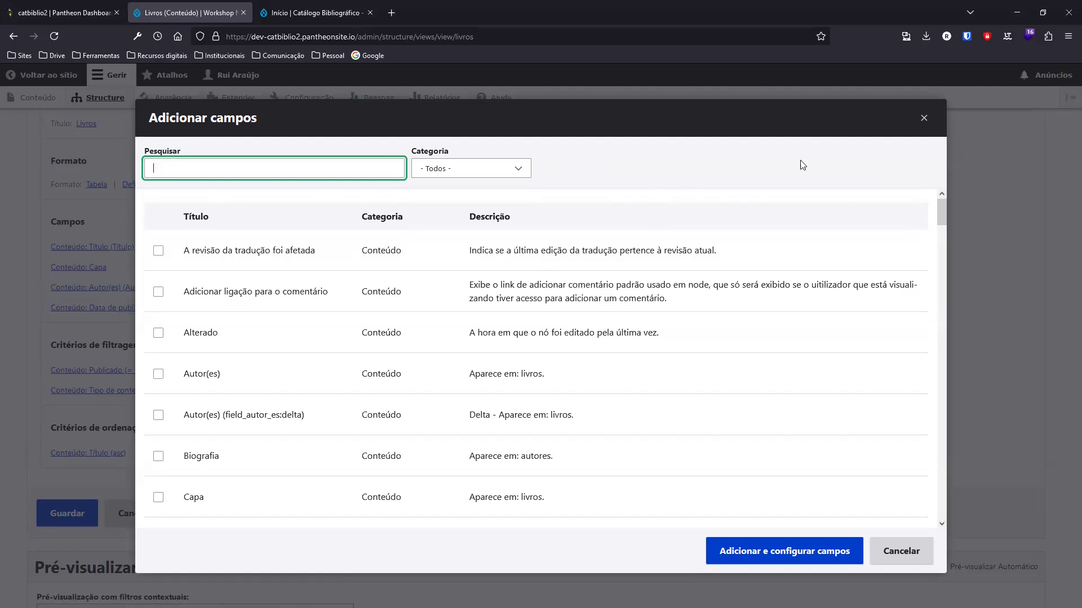
click(923, 117)
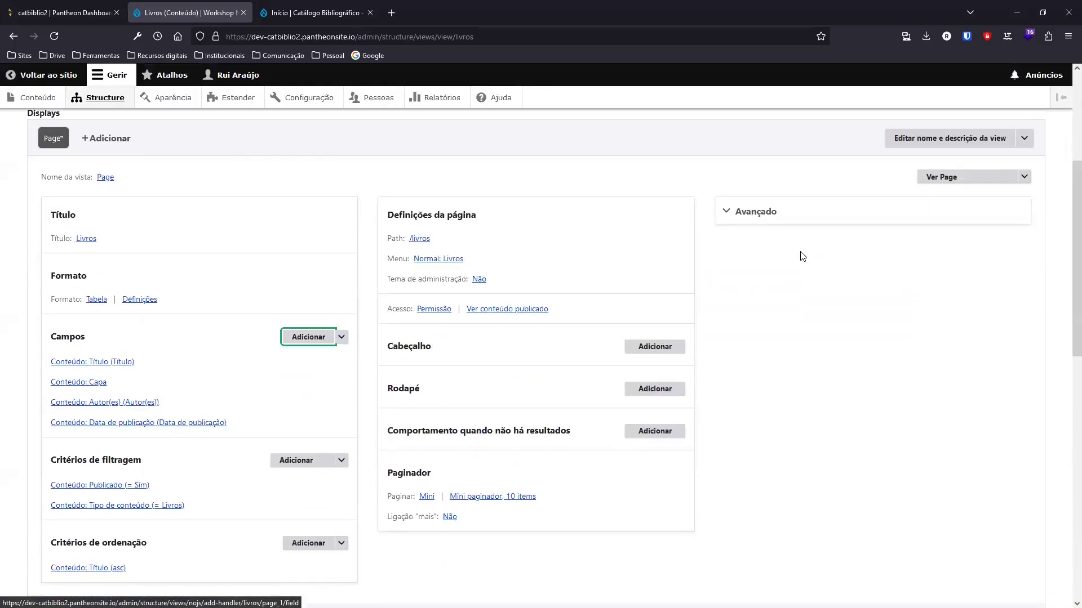
Expand Avançado, search relationships for 'Géner', then cancel without adding a relationship
click(756, 219)
scroll(673, 192, down, 2)
scroll(673, 192, up, 2)
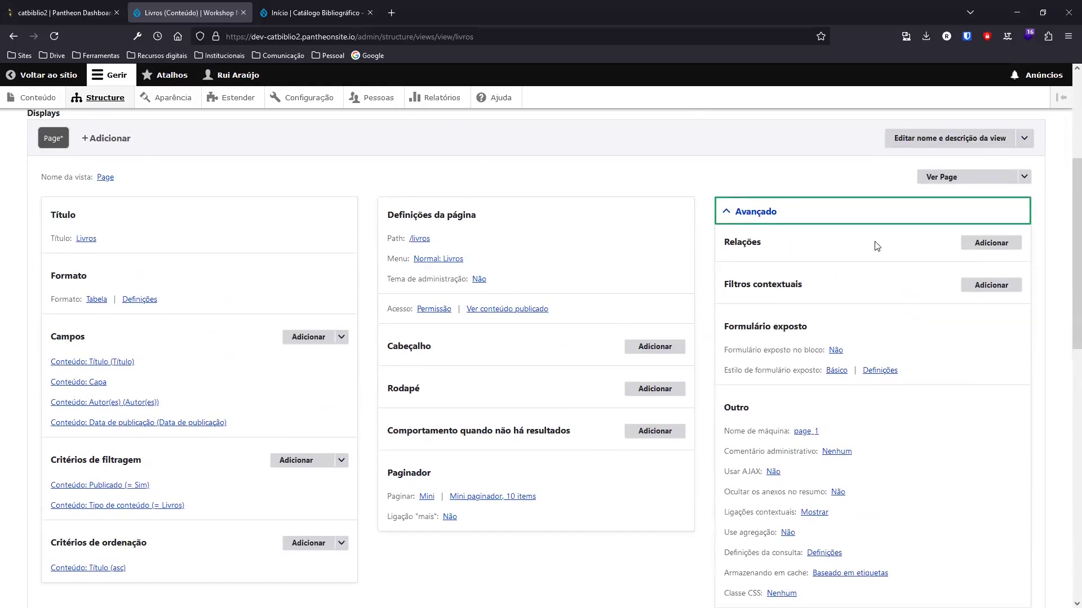
click(991, 243)
key(Tab)
key(alt+Down)
click(306, 166)
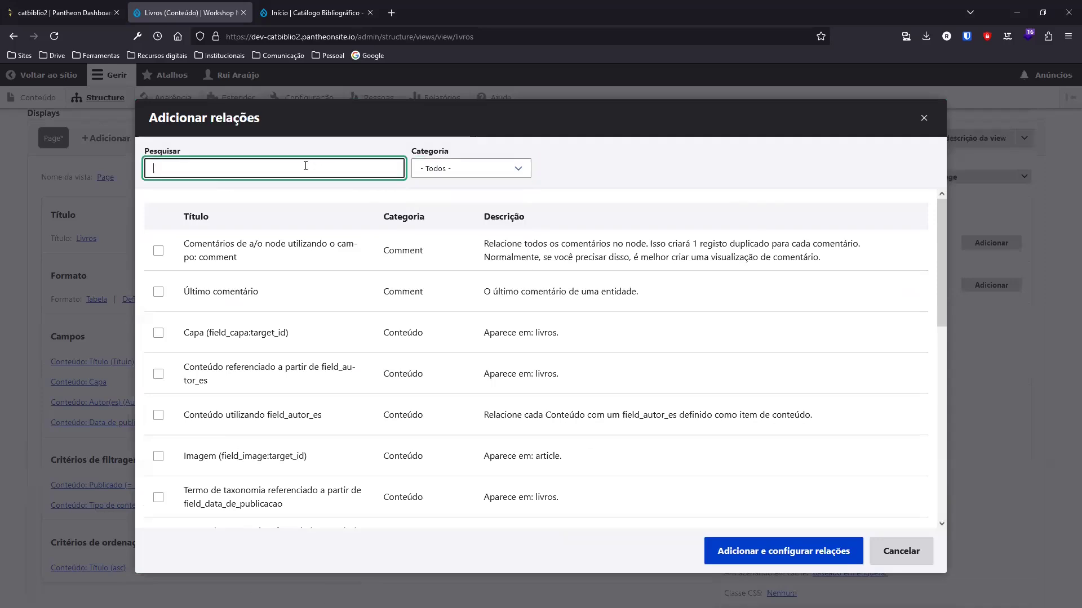
text(Géner)
click(676, 164)
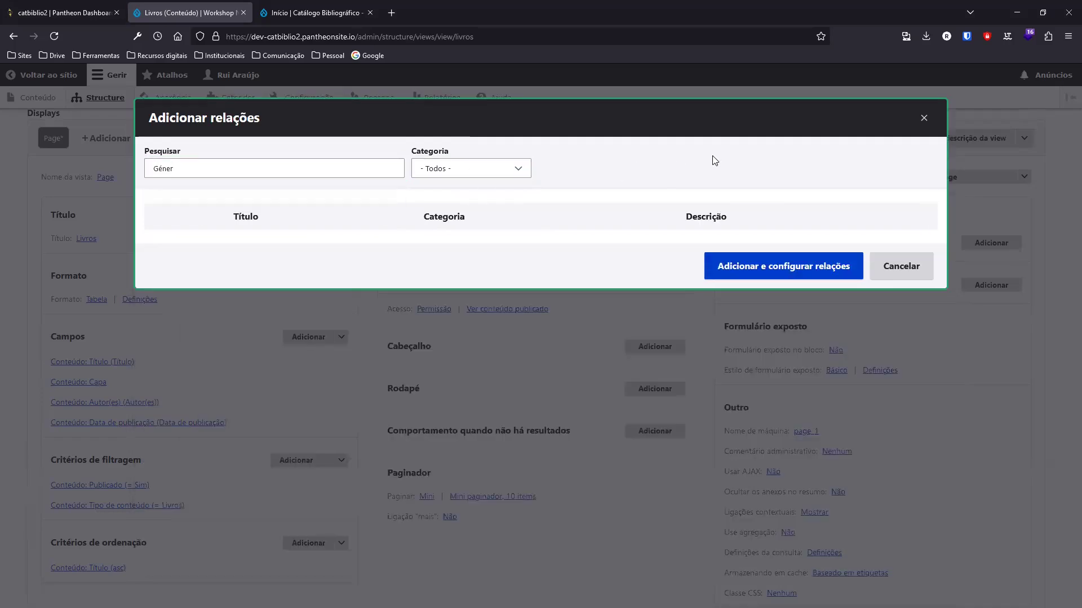
click(896, 269)
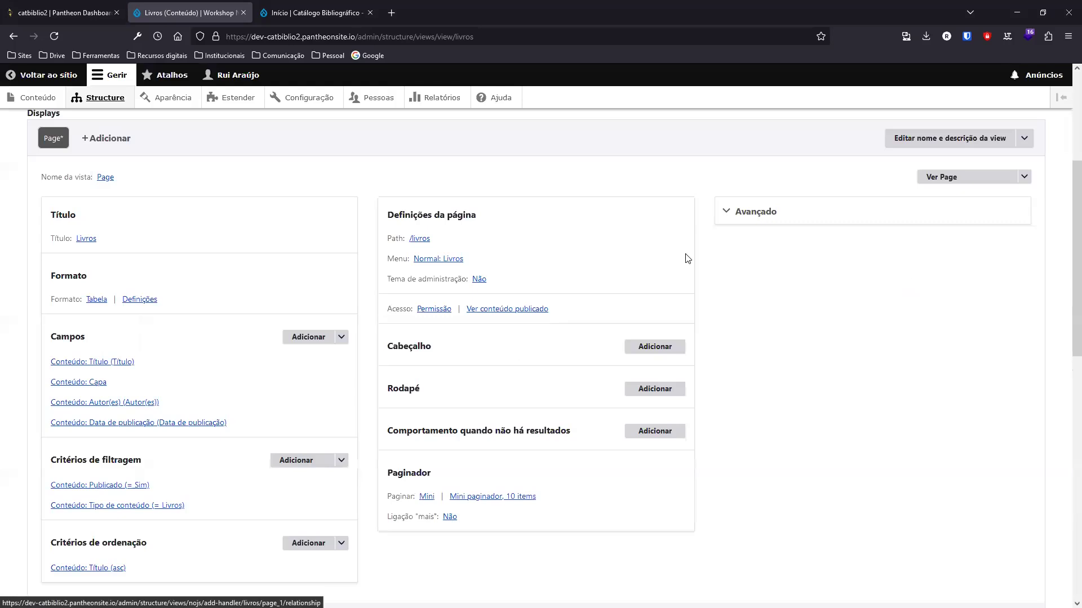
scroll(696, 262, down, 2)
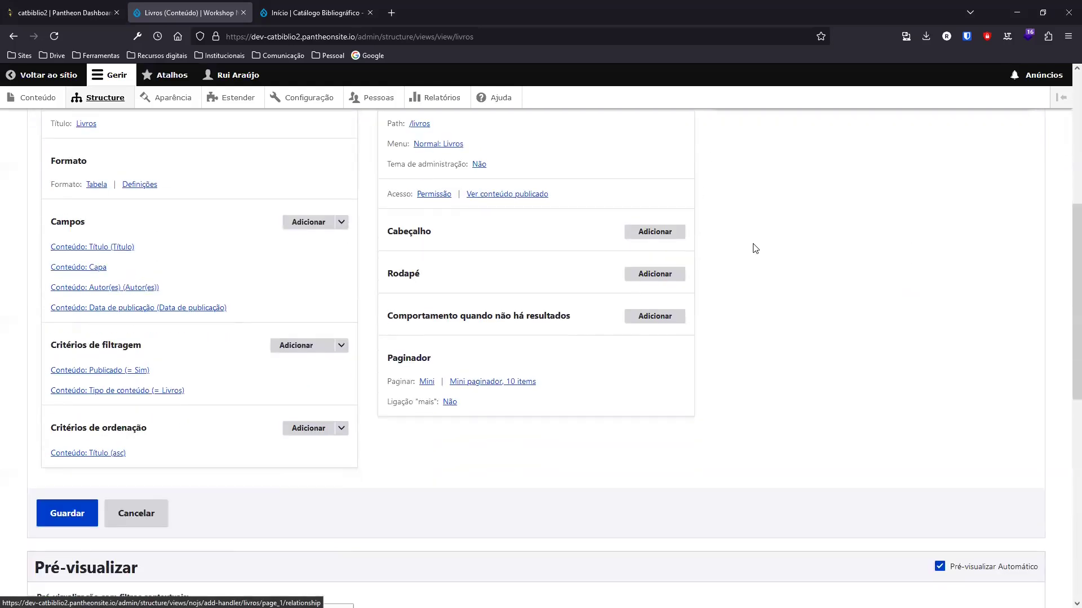
scroll(749, 265, up, 3)
click(748, 280)
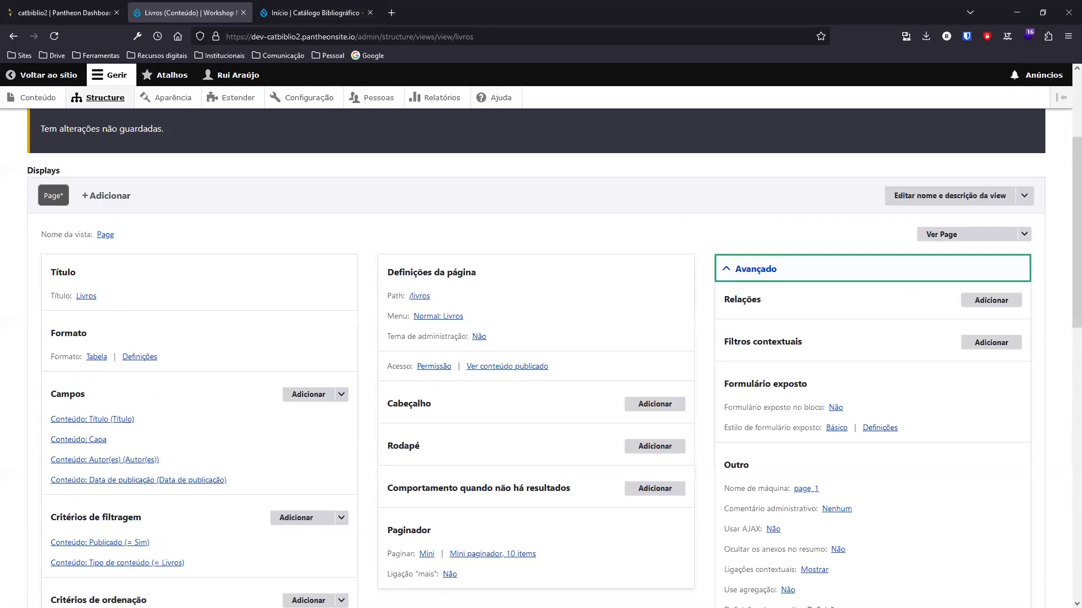
click(190, 12)
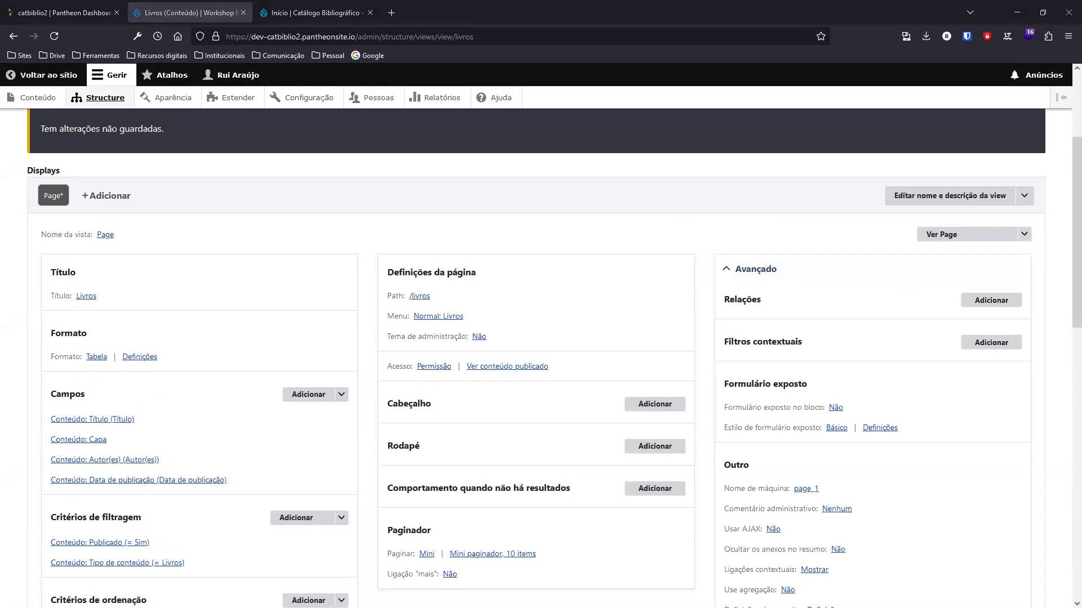
key(alt+Tab)
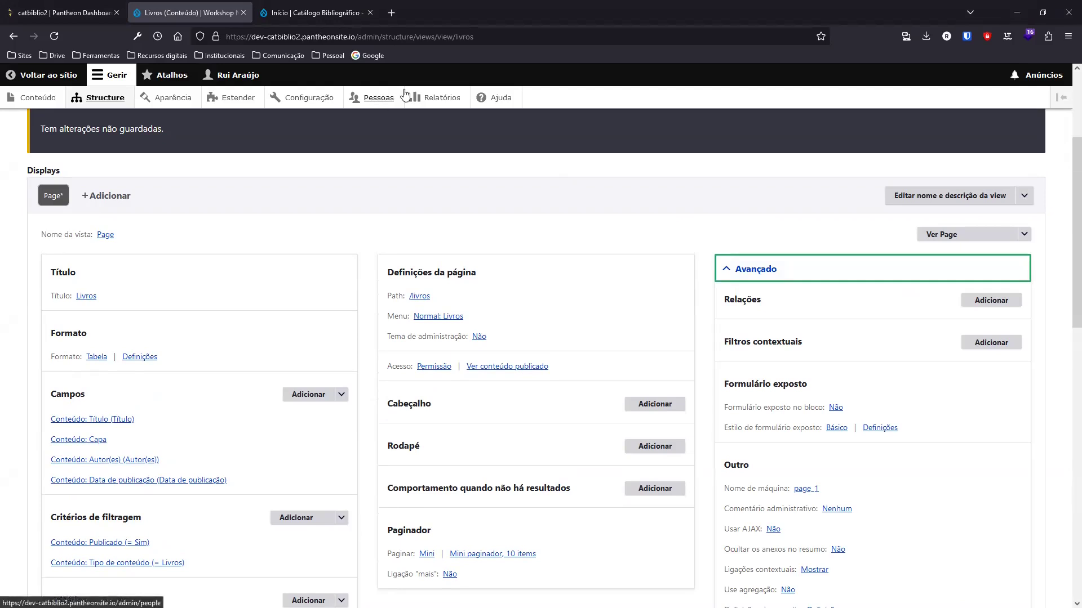
click(314, 12)
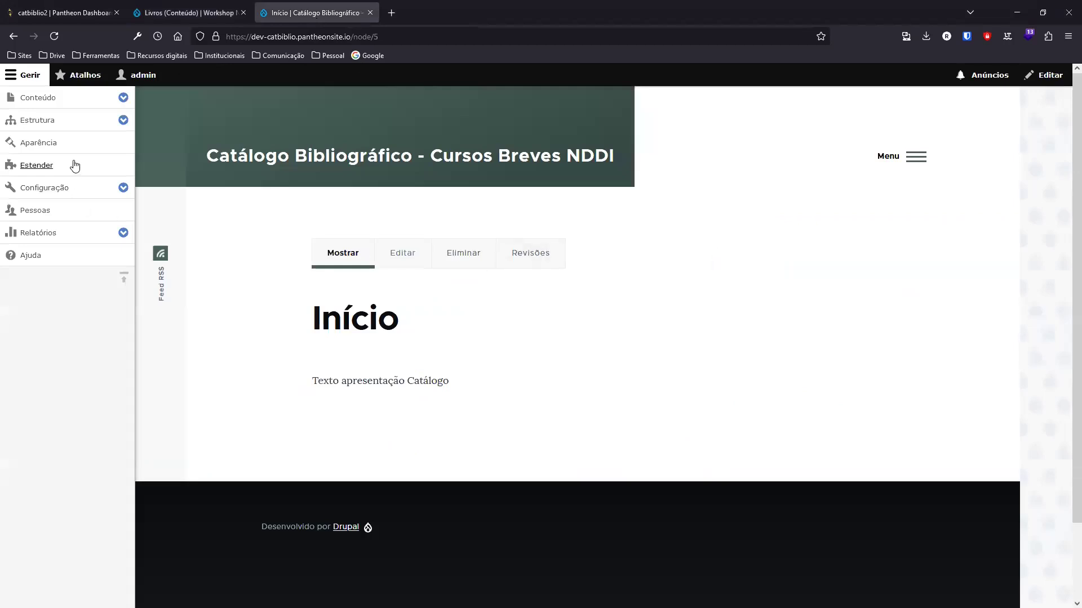
click(36, 120)
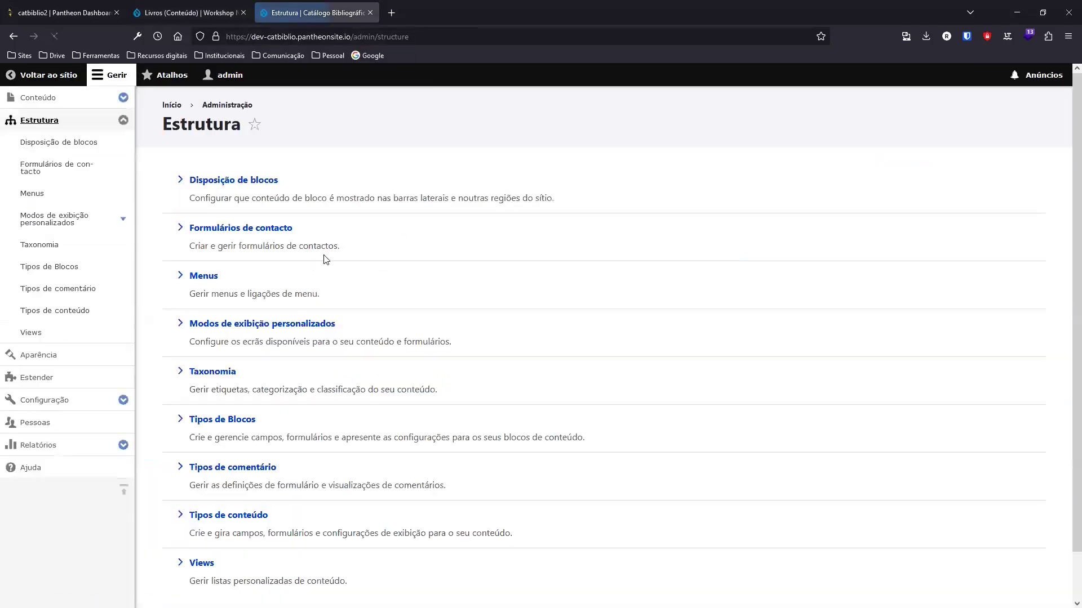
scroll(295, 252, down, 2)
click(206, 516)
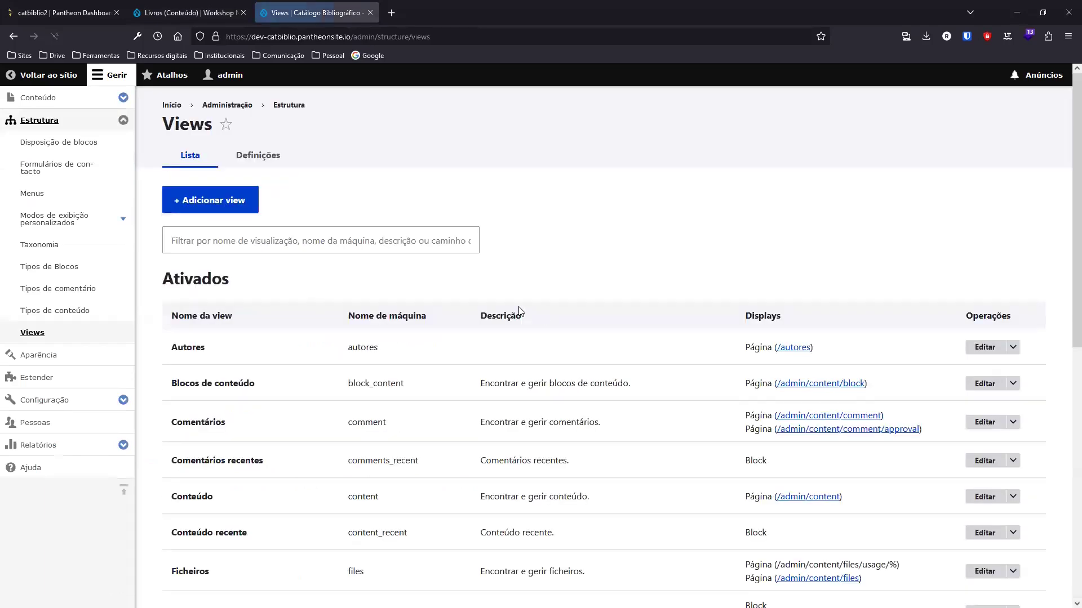
scroll(311, 307, down, 5)
click(984, 327)
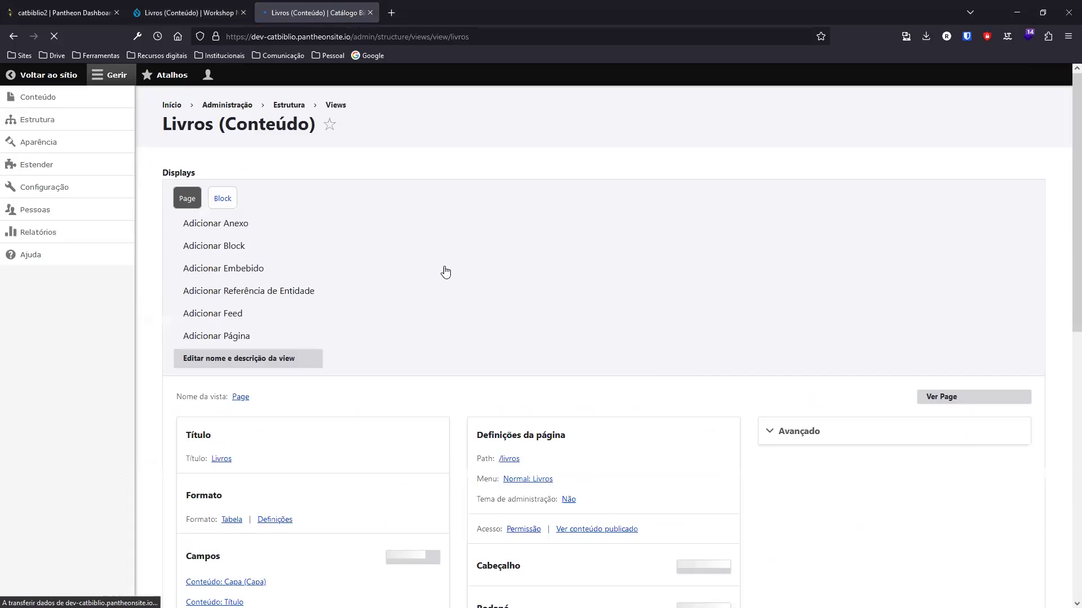
scroll(619, 268, down, 5)
click(805, 158)
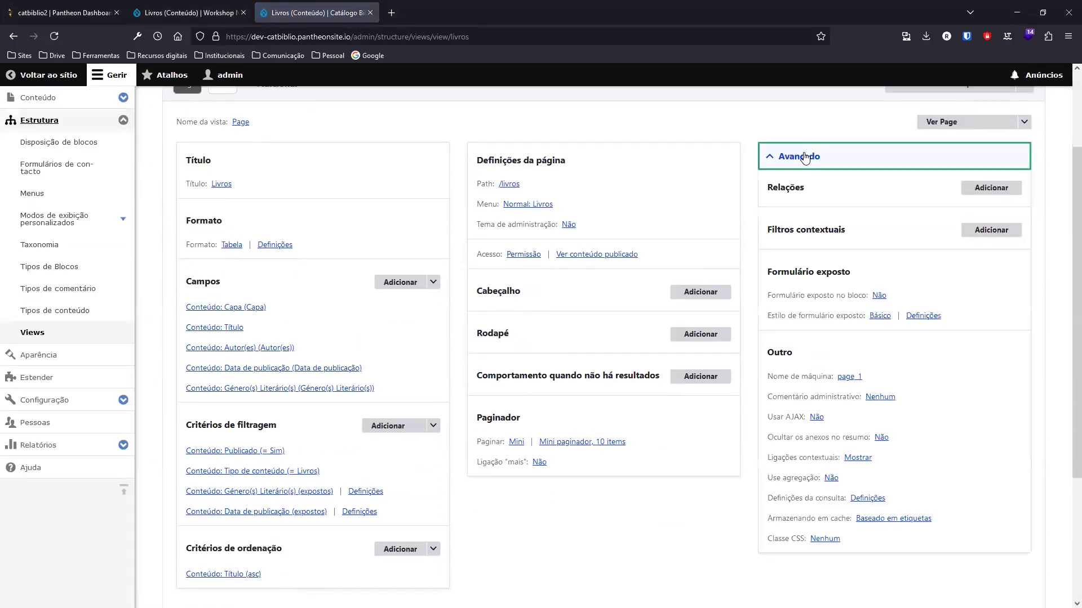
scroll(248, 169, down, 2)
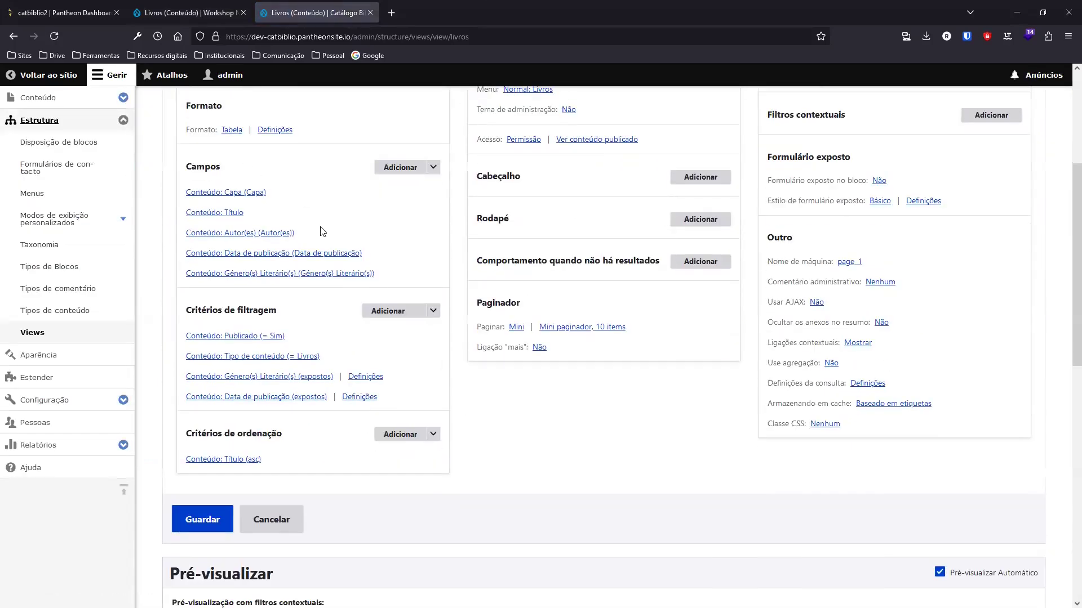
click(266, 274)
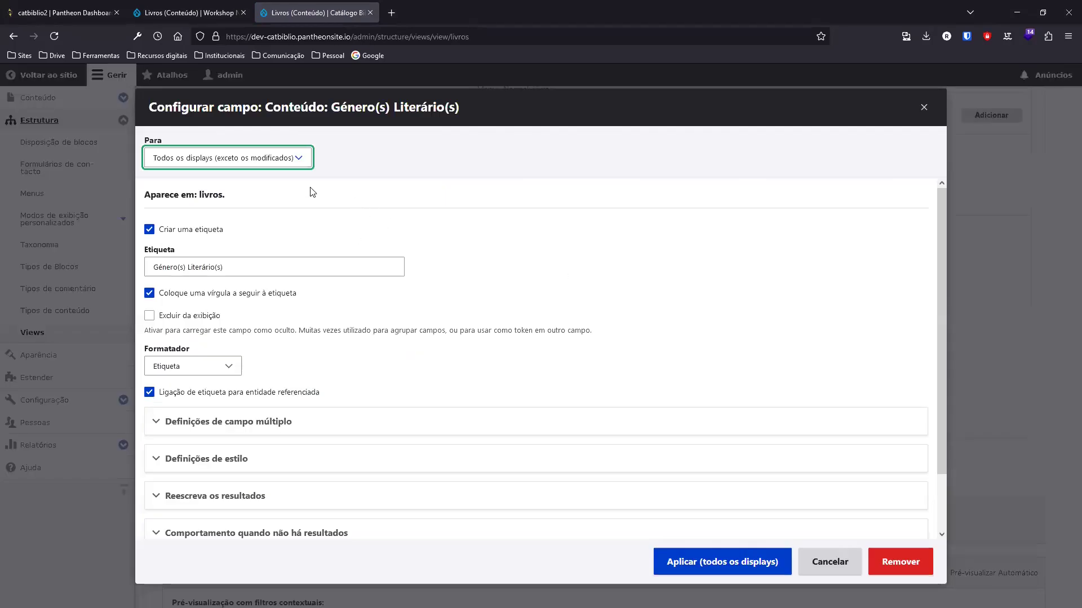
scroll(331, 267, down, 1)
scroll(644, 357, up, 1)
click(842, 561)
Back in the catbiblio2 Livros view, add the plain Género(s) Literário(s) field from Conteúdo
click(180, 13)
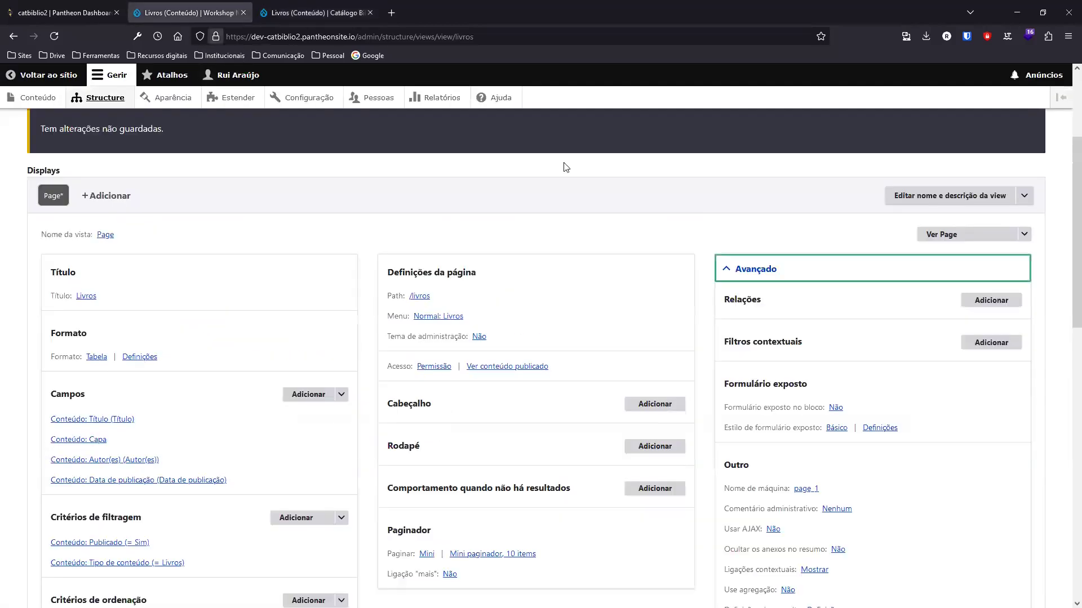
scroll(673, 236, down, 2)
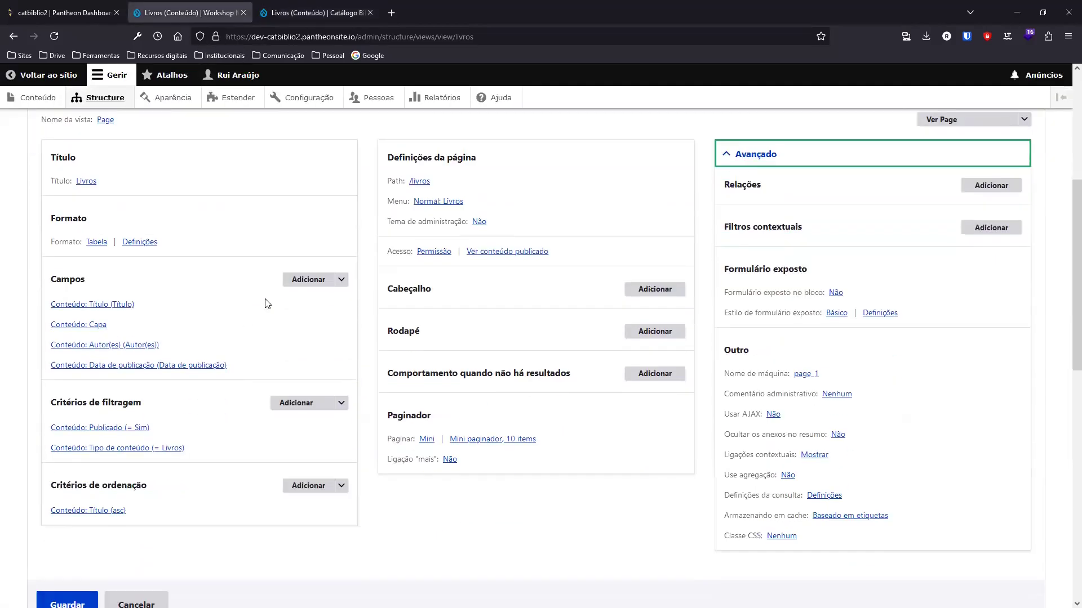
click(304, 280)
click(444, 170)
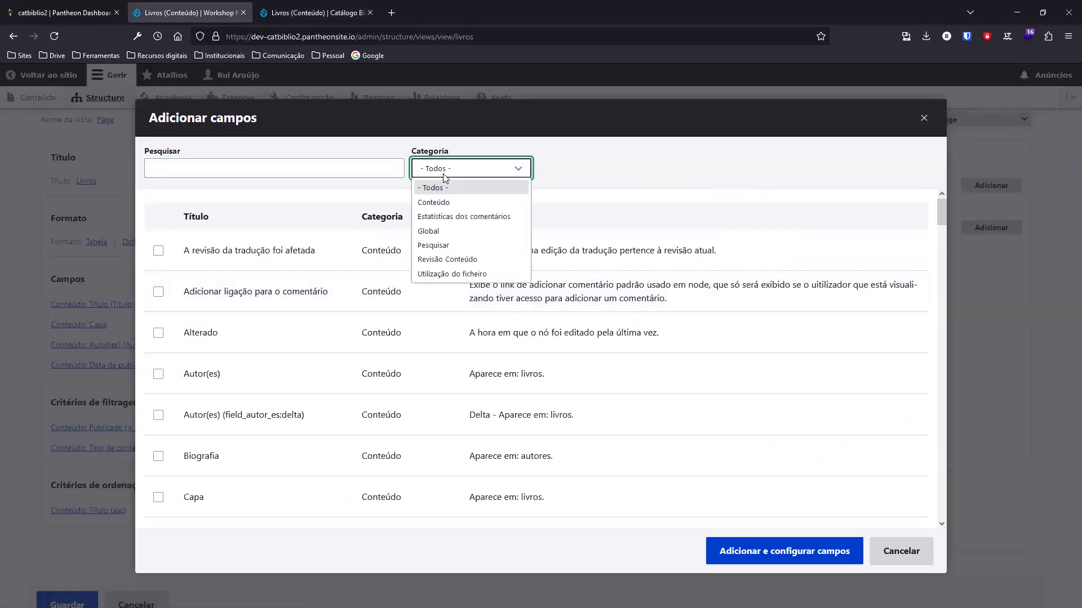
click(442, 203)
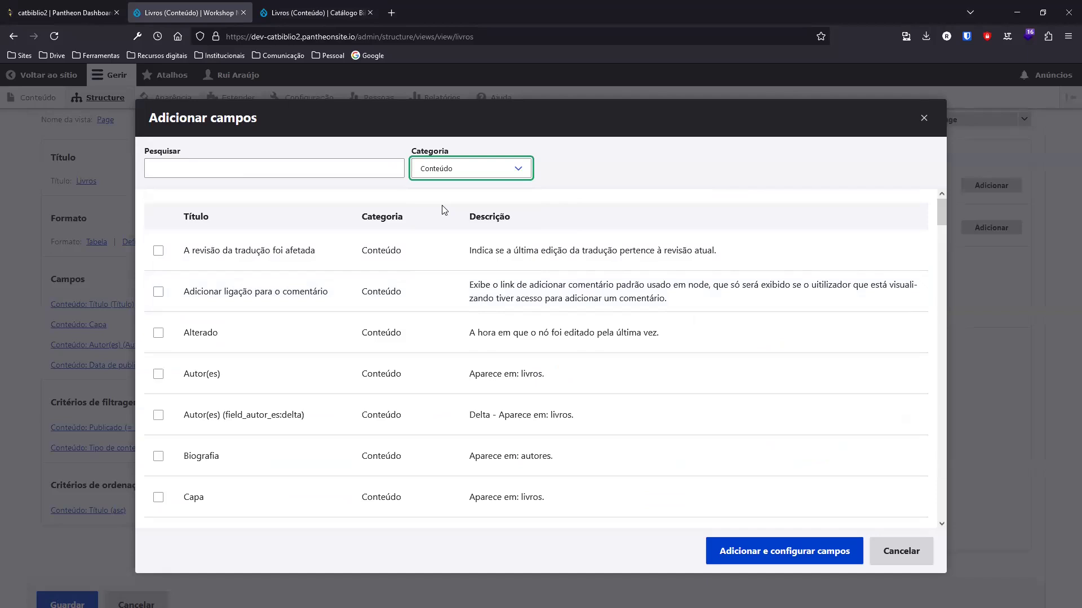
click(235, 170)
text(Gé)
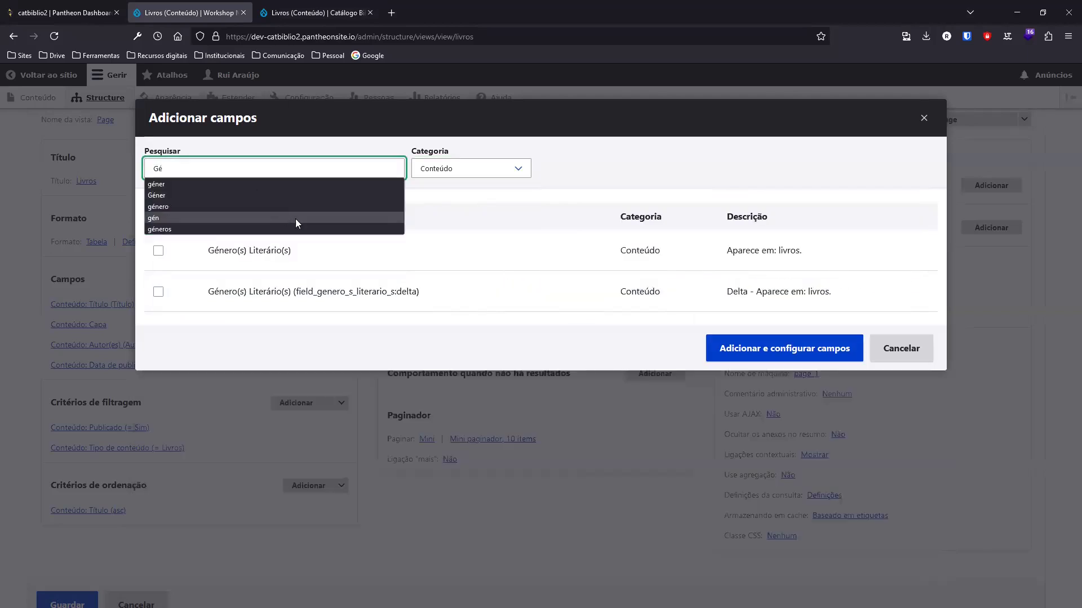
click(482, 277)
click(159, 291)
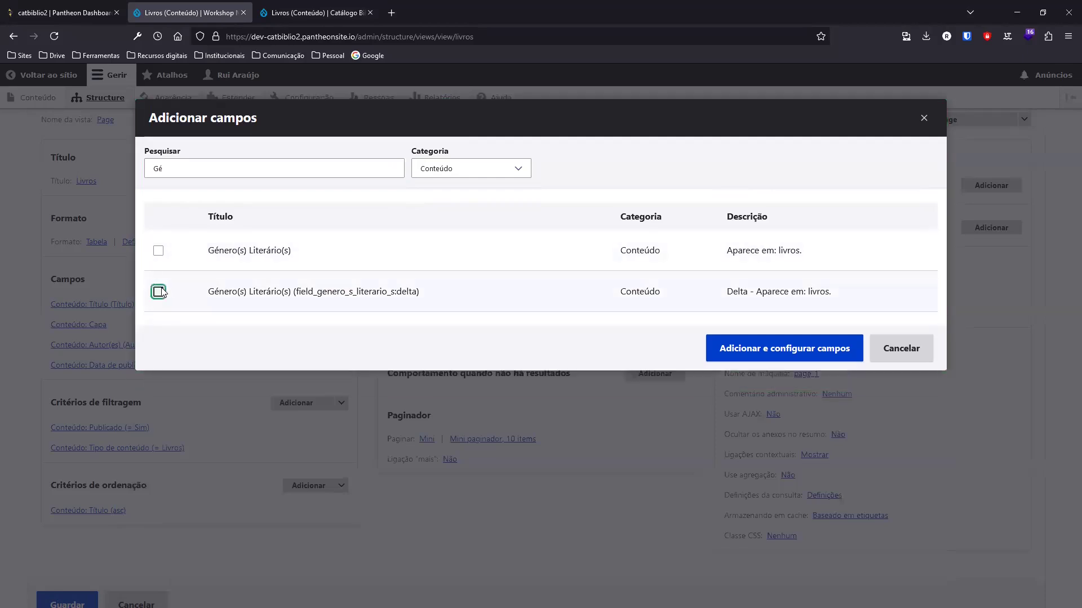
click(158, 252)
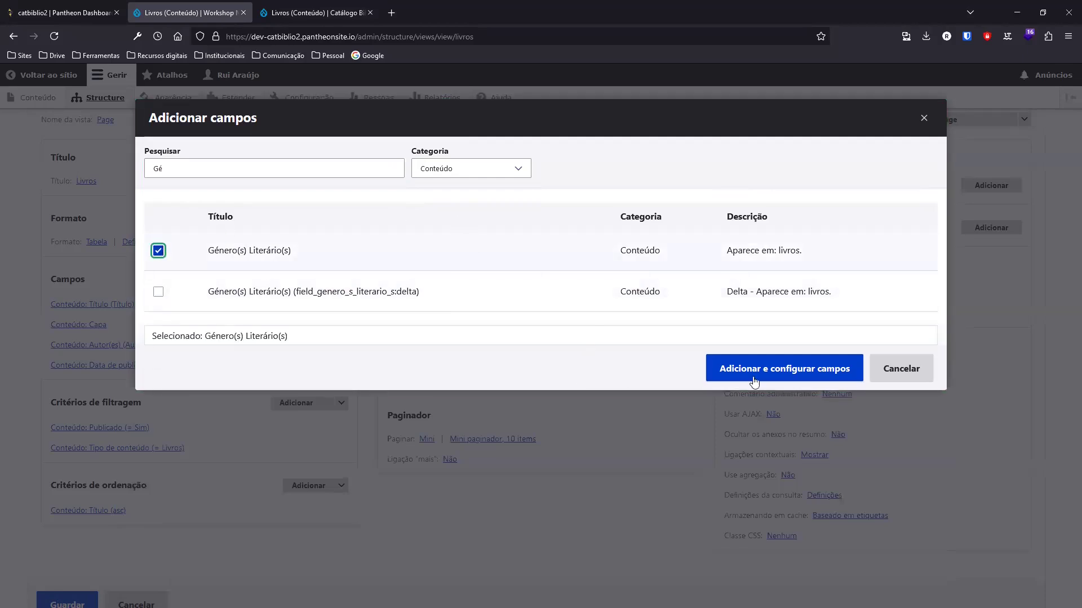
click(786, 375)
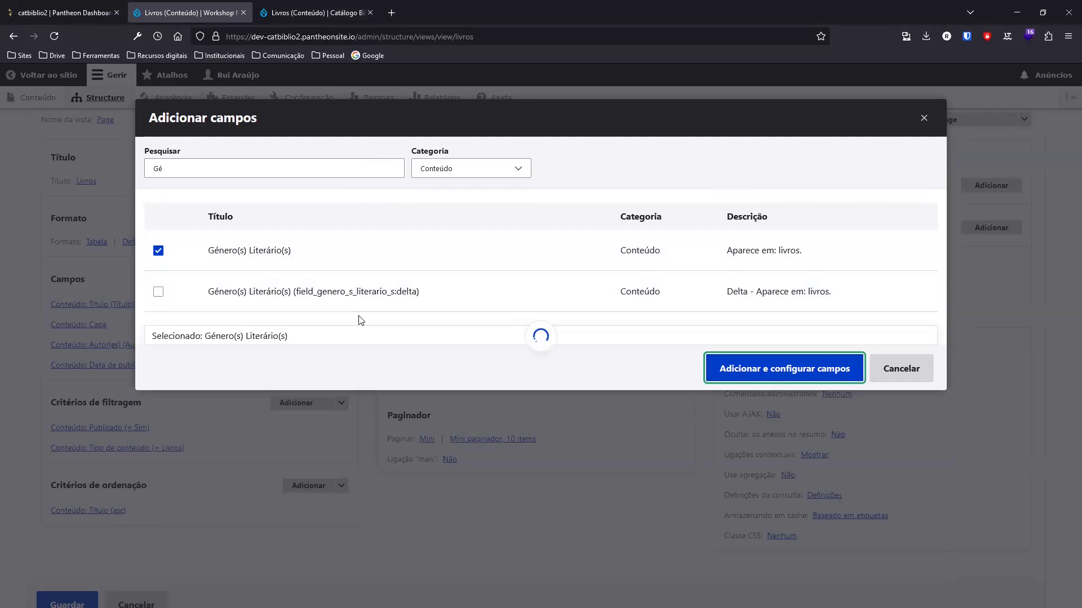
scroll(369, 222, down, 1)
Set Género(s) Literário(s) multiple values to a Lista não ordenada and apply
click(280, 348)
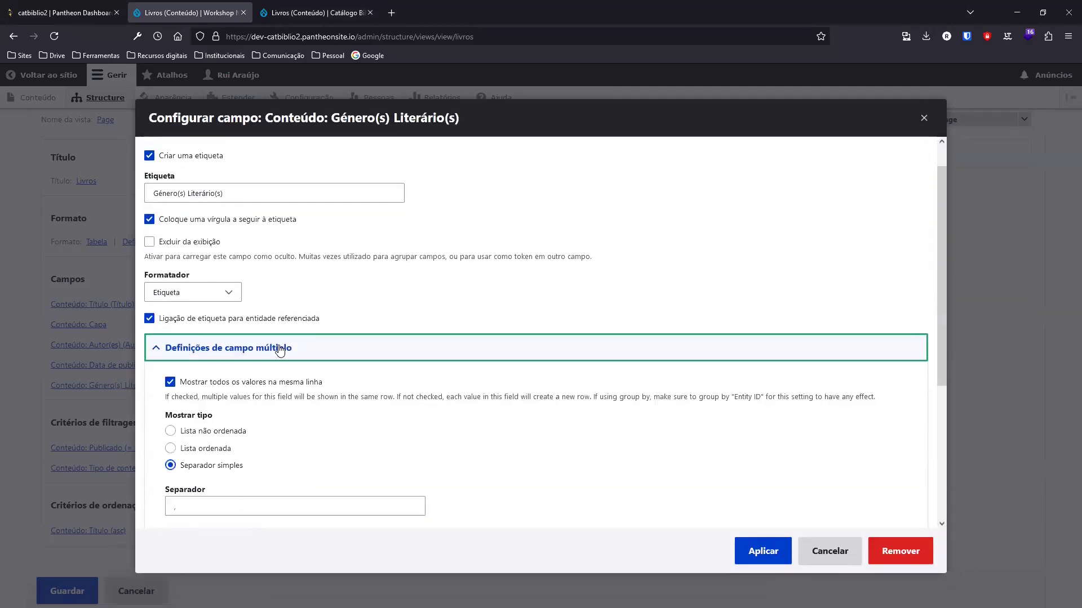
scroll(370, 309, down, 3)
scroll(372, 312, down, 2)
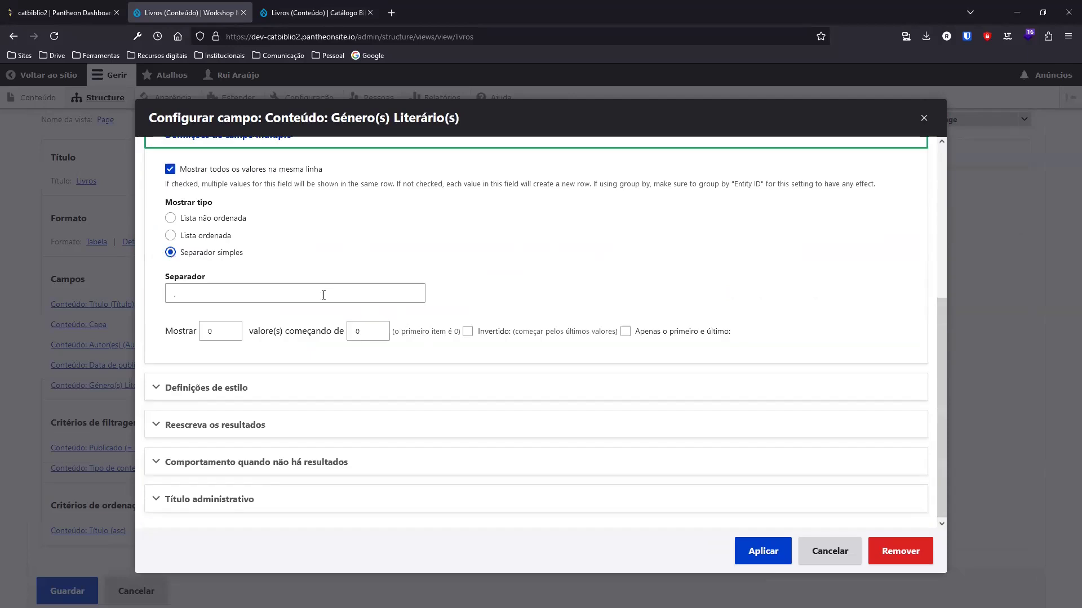
click(214, 223)
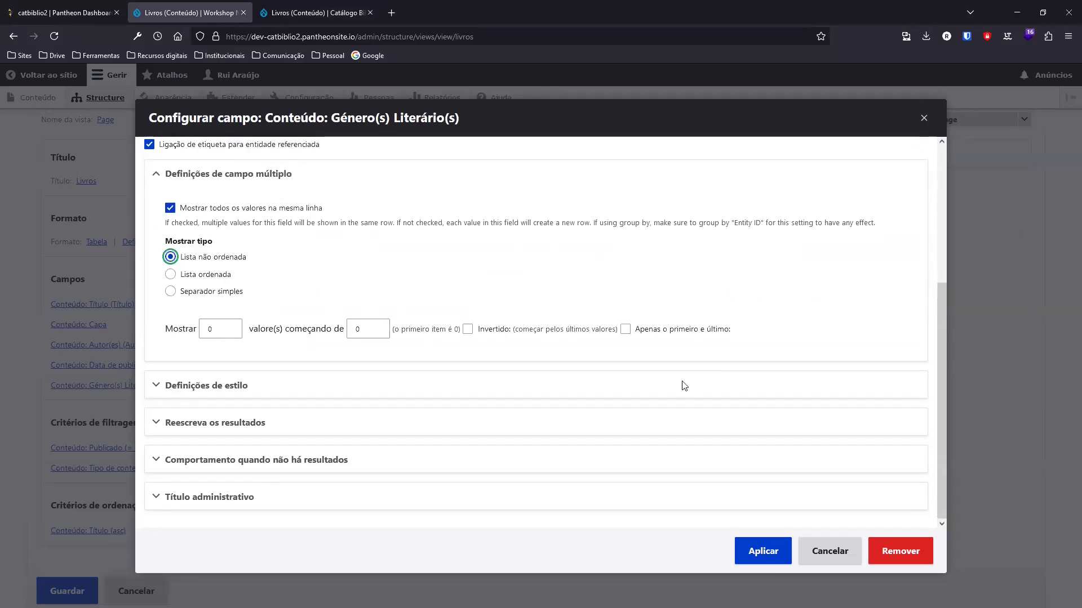
click(763, 551)
scroll(690, 354, down, 10)
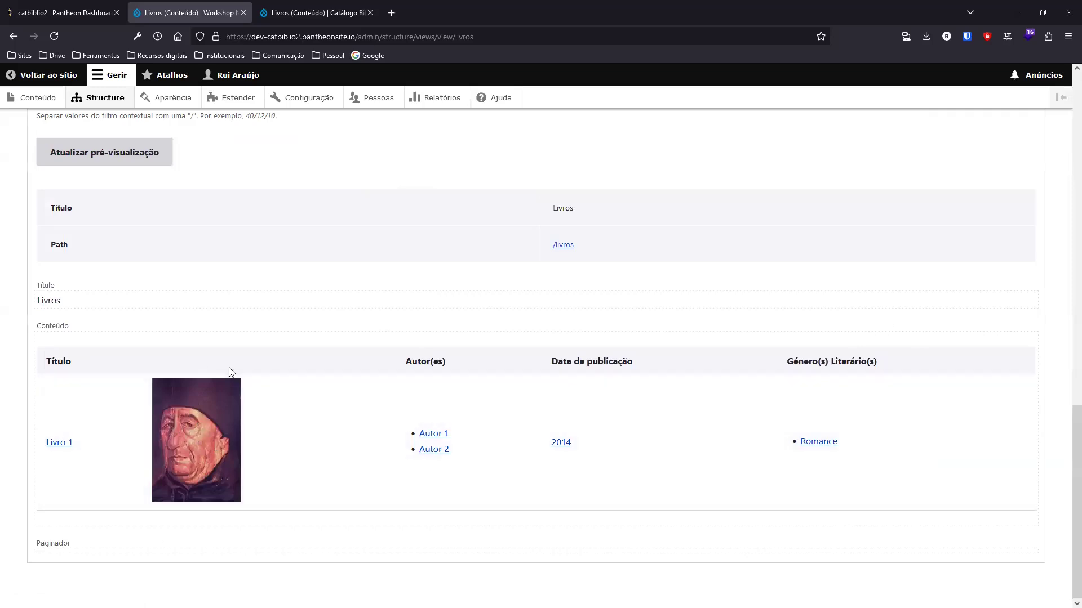
scroll(231, 369, up, 10)
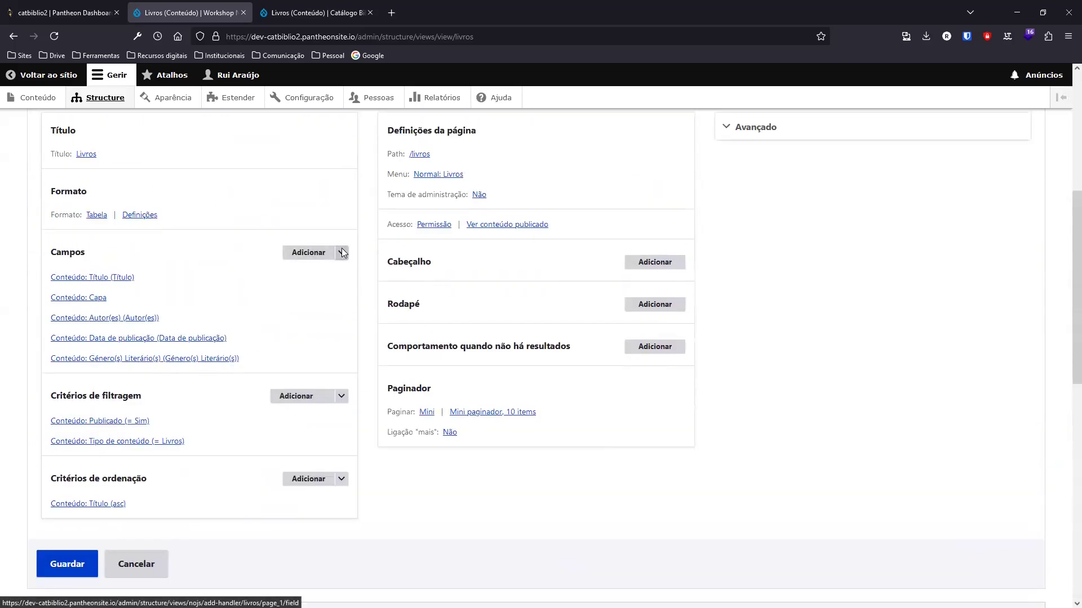
Reorder the fields so Capa comes before Título
click(341, 252)
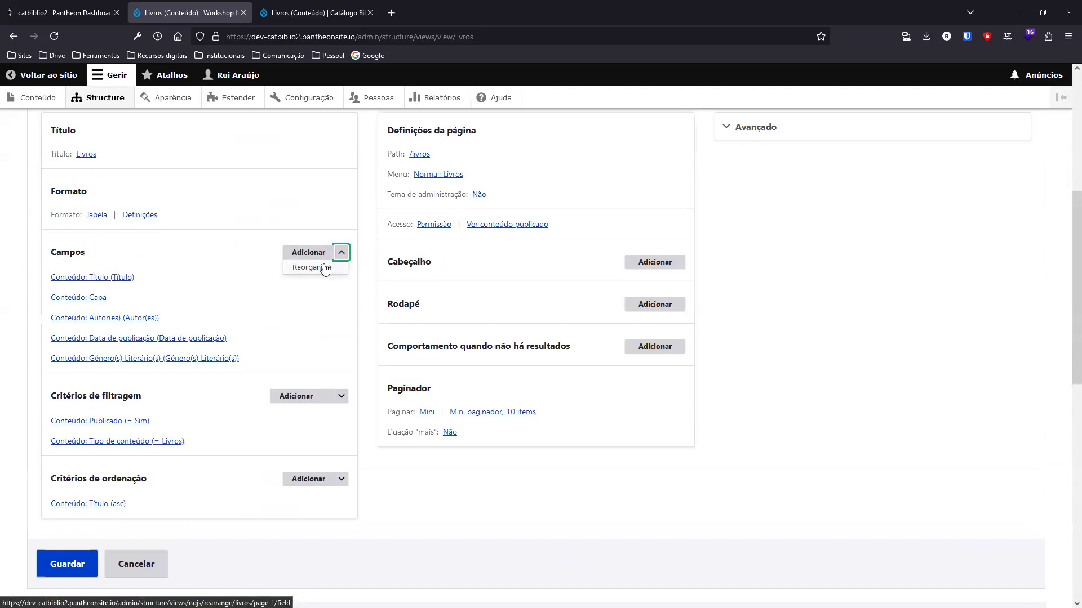
click(325, 269)
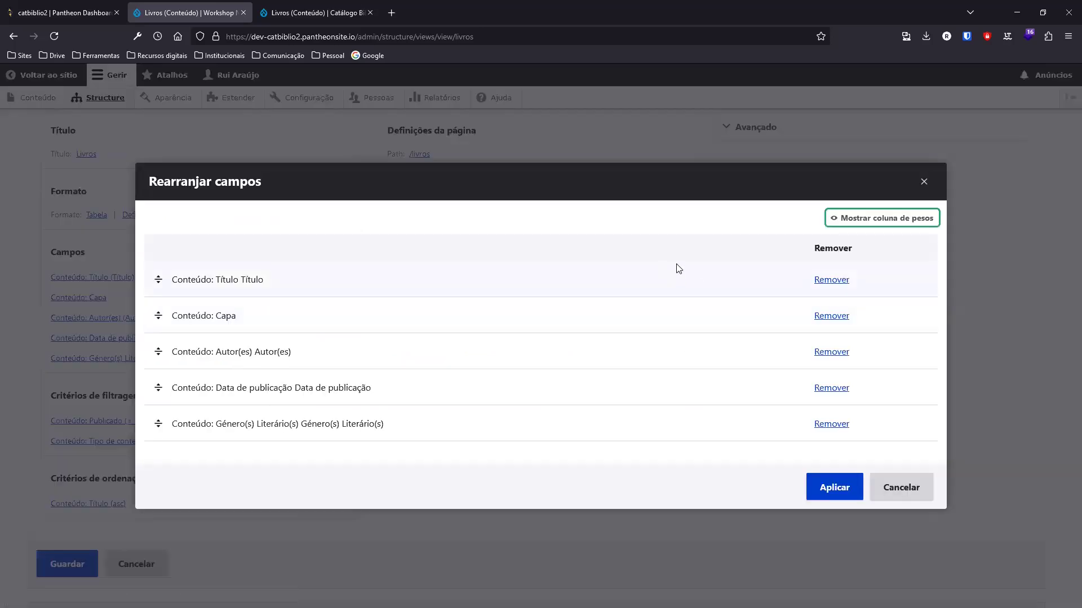
drag(159, 317, 505, 272)
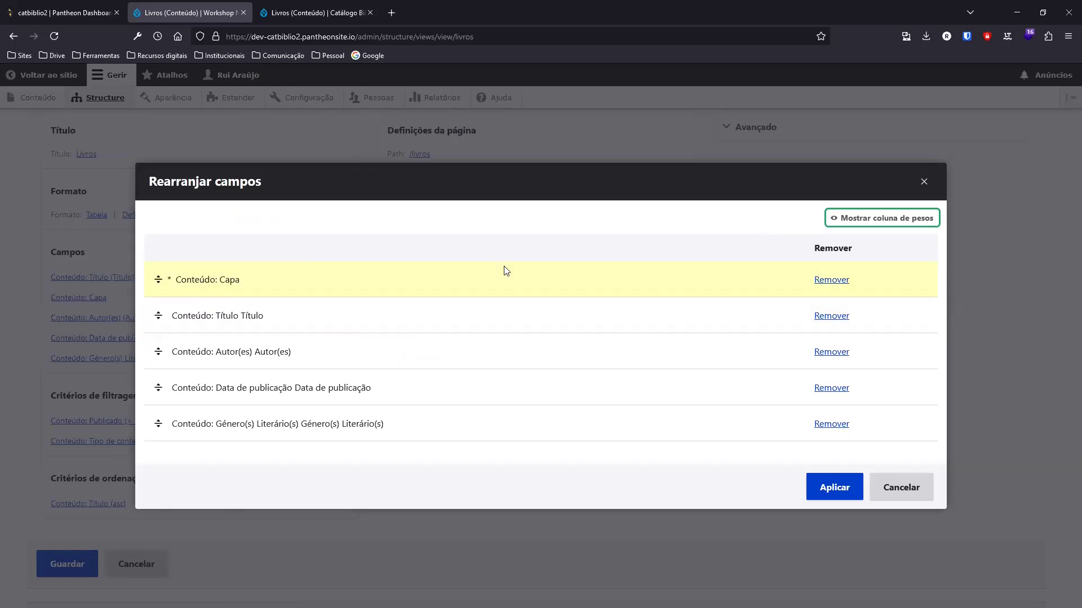
click(835, 488)
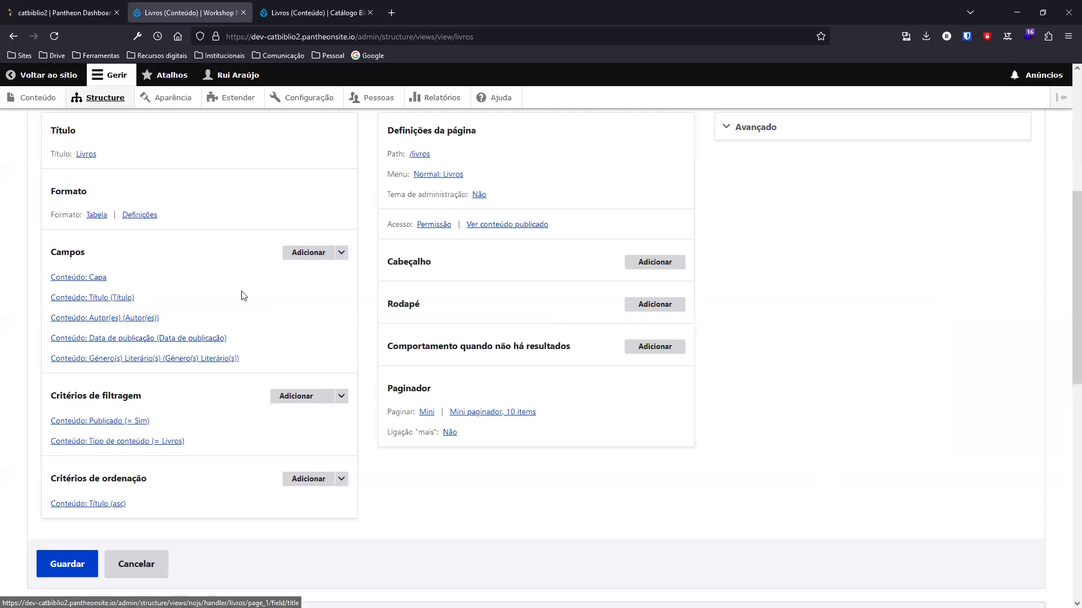
Turn off the Título field's label (Criar uma etiqueta)
click(113, 303)
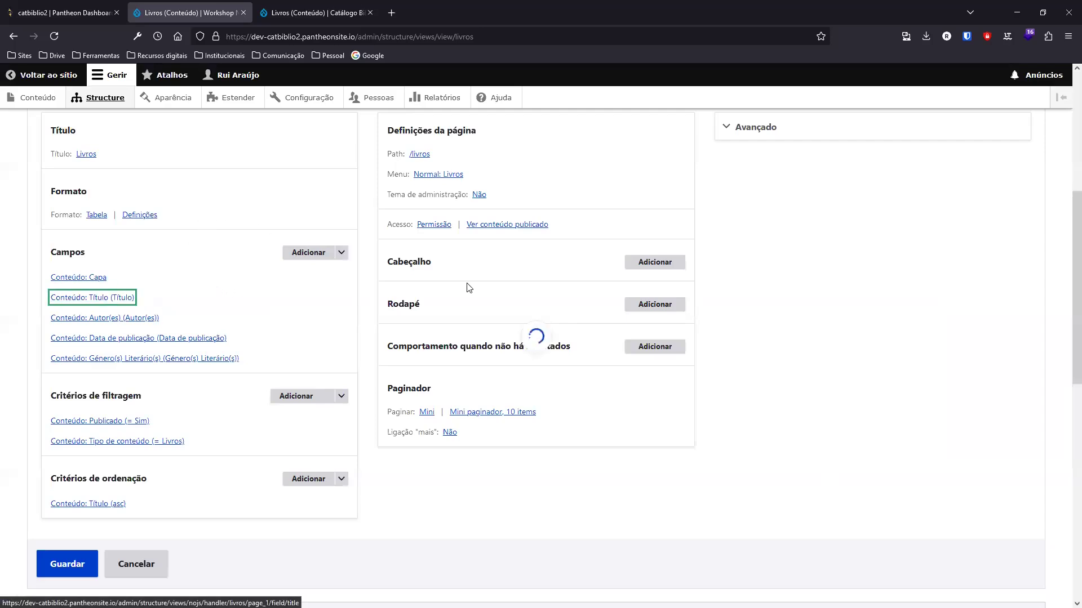
click(150, 178)
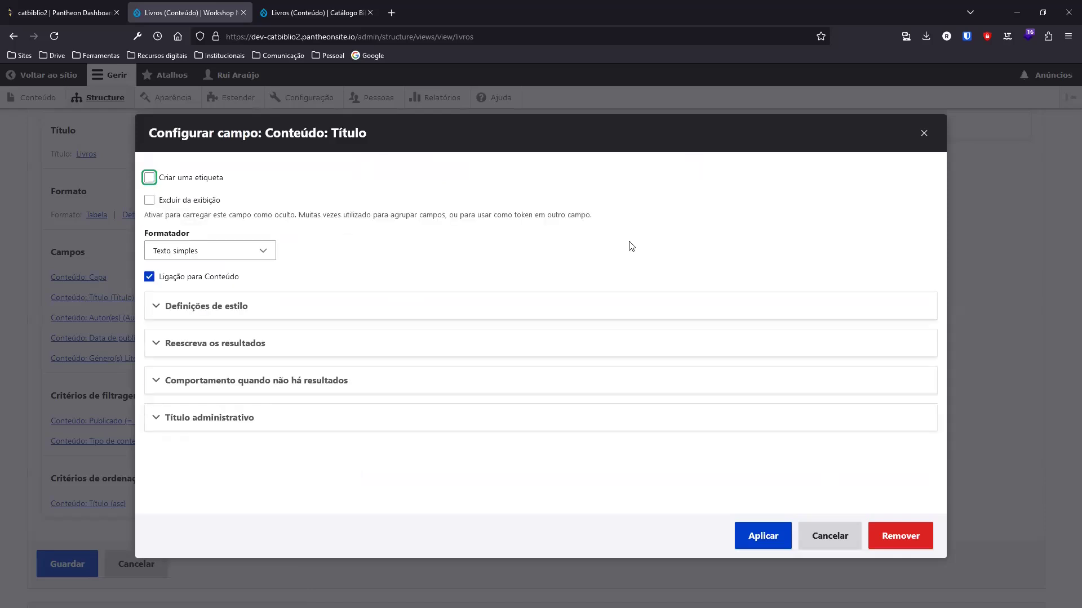
click(759, 534)
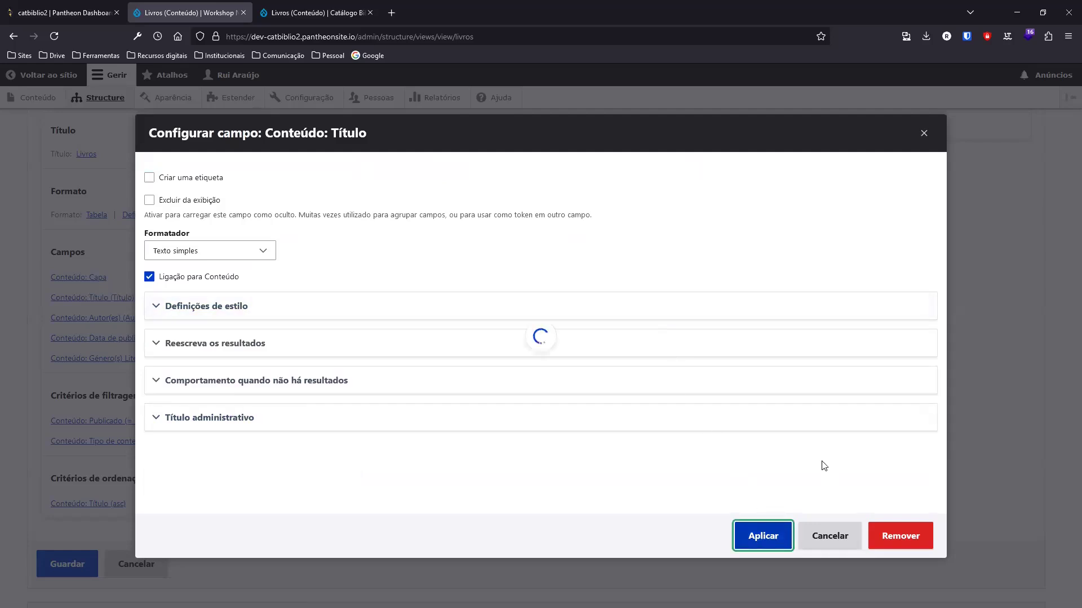
scroll(336, 224, down, 10)
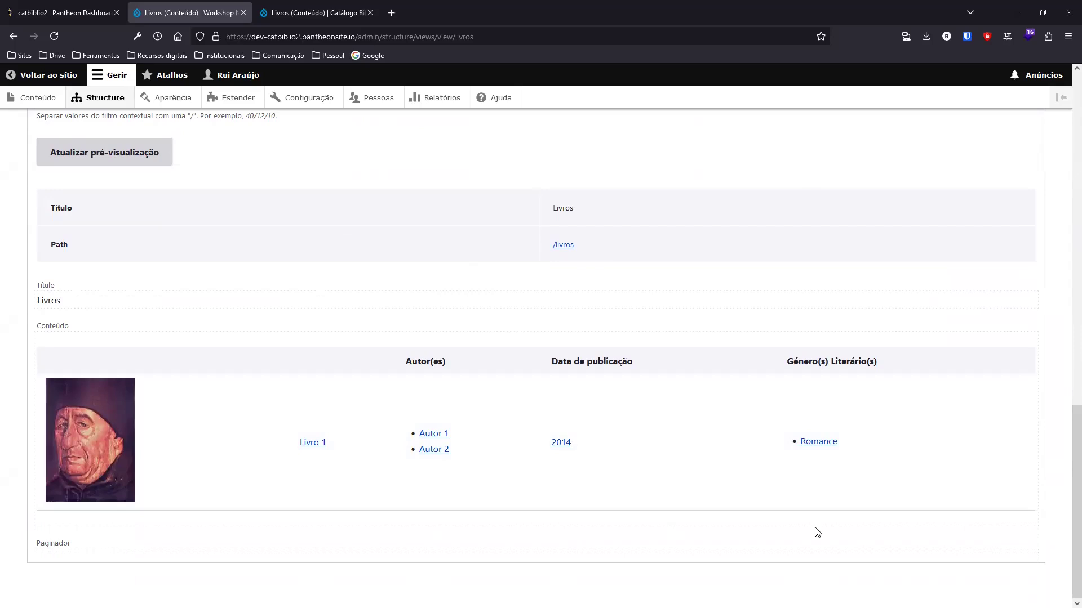
scroll(791, 276, up, 4)
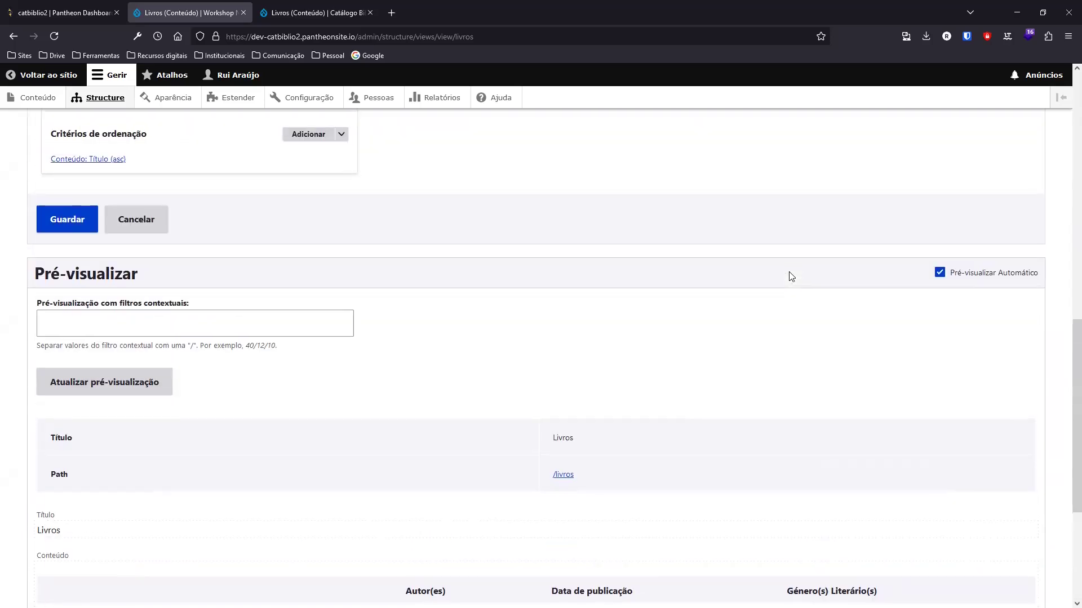
scroll(791, 276, down, 4)
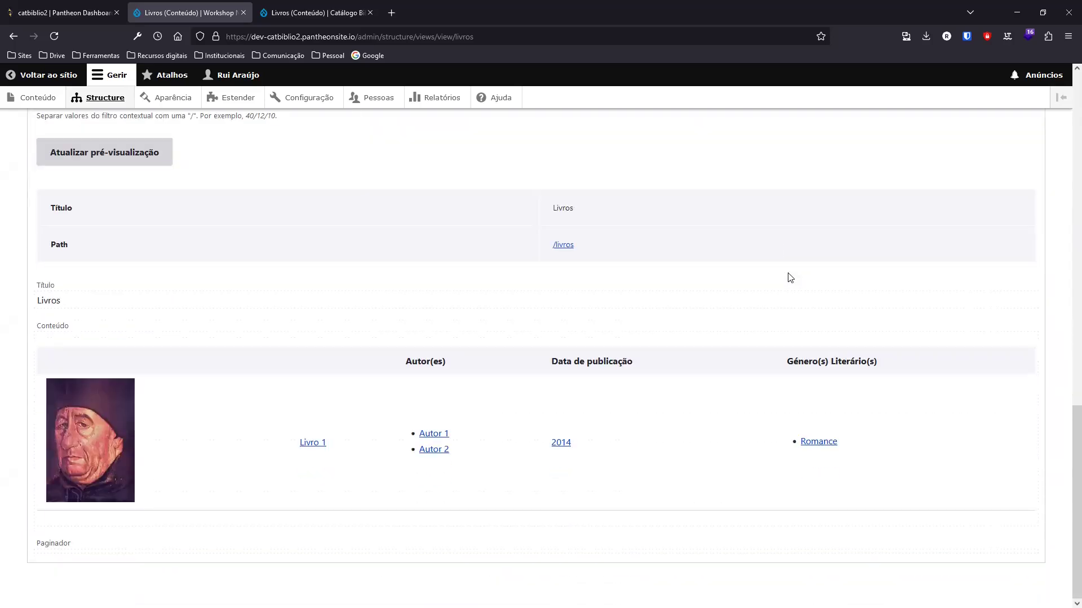
scroll(790, 277, up, 1)
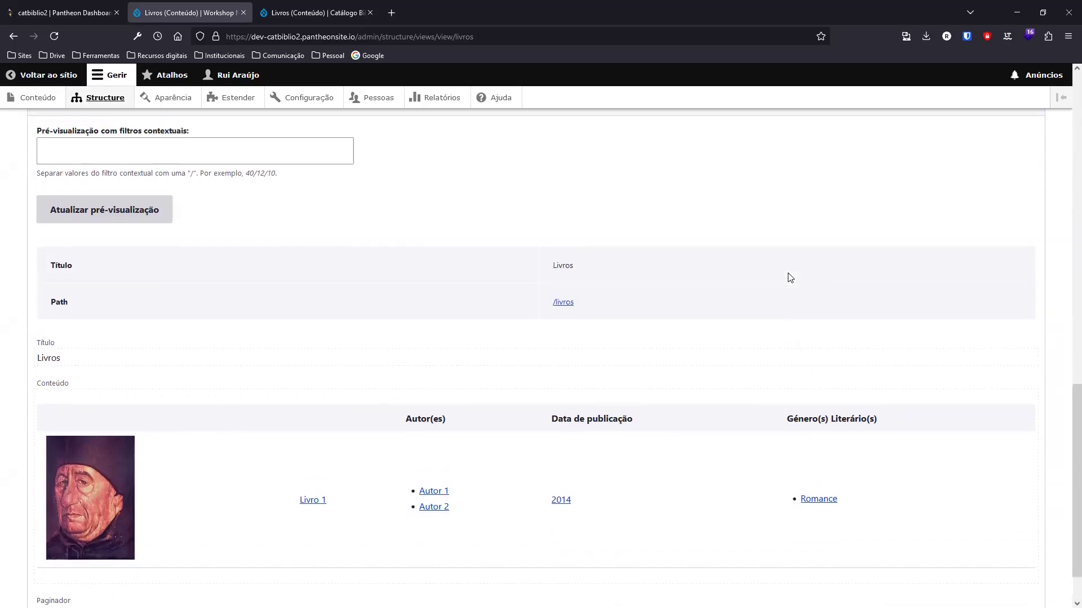
scroll(790, 277, down, 1)
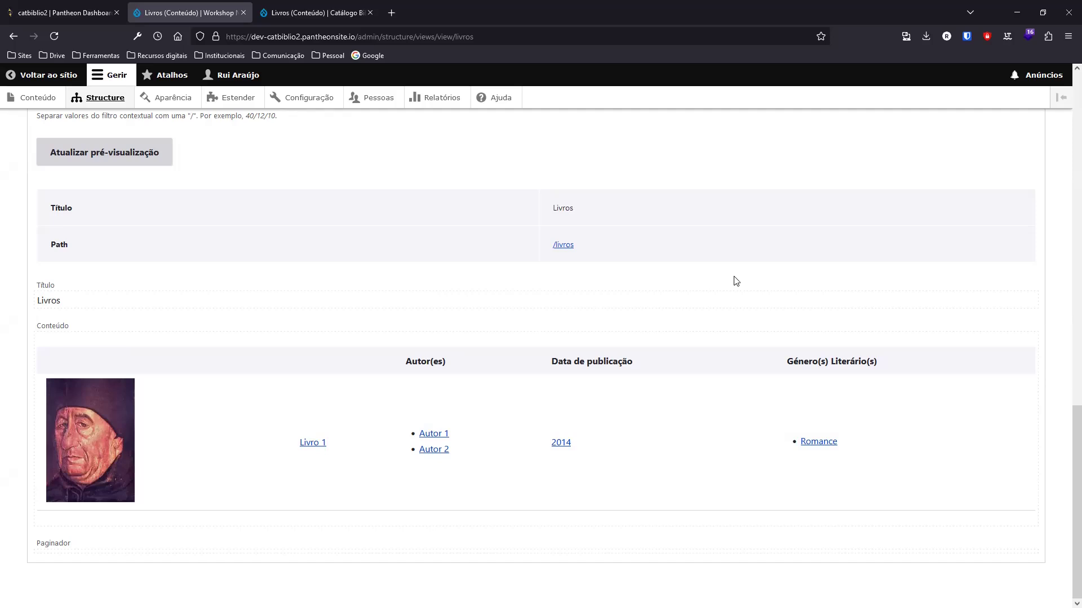
scroll(735, 280, up, 8)
scroll(722, 300, down, 3)
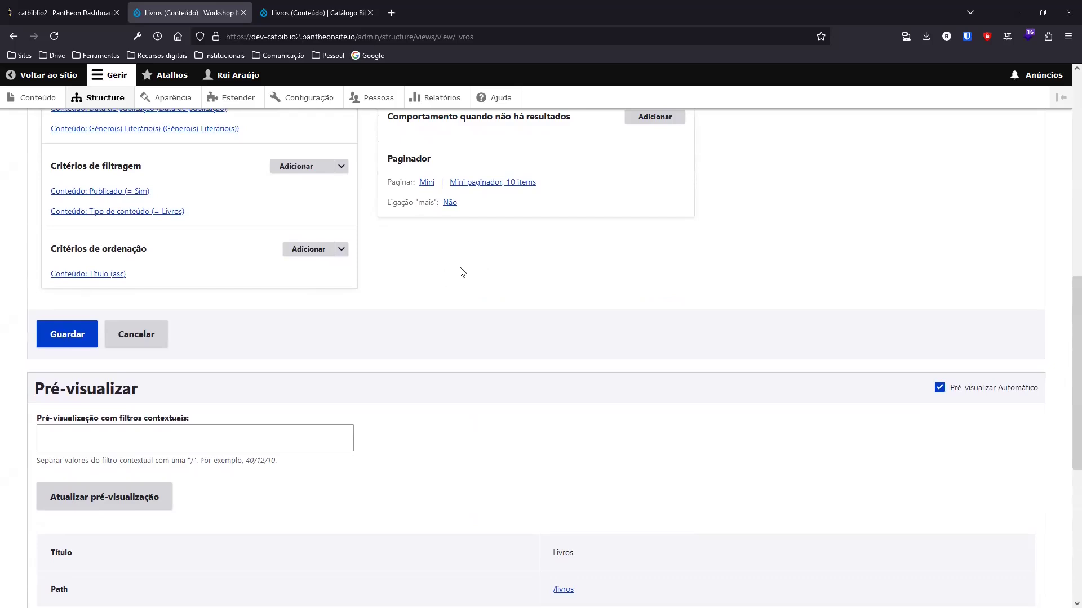
Add Data de publicação as a filter criterion, found by searching 'Data'
click(295, 167)
click(171, 165)
text(Data)
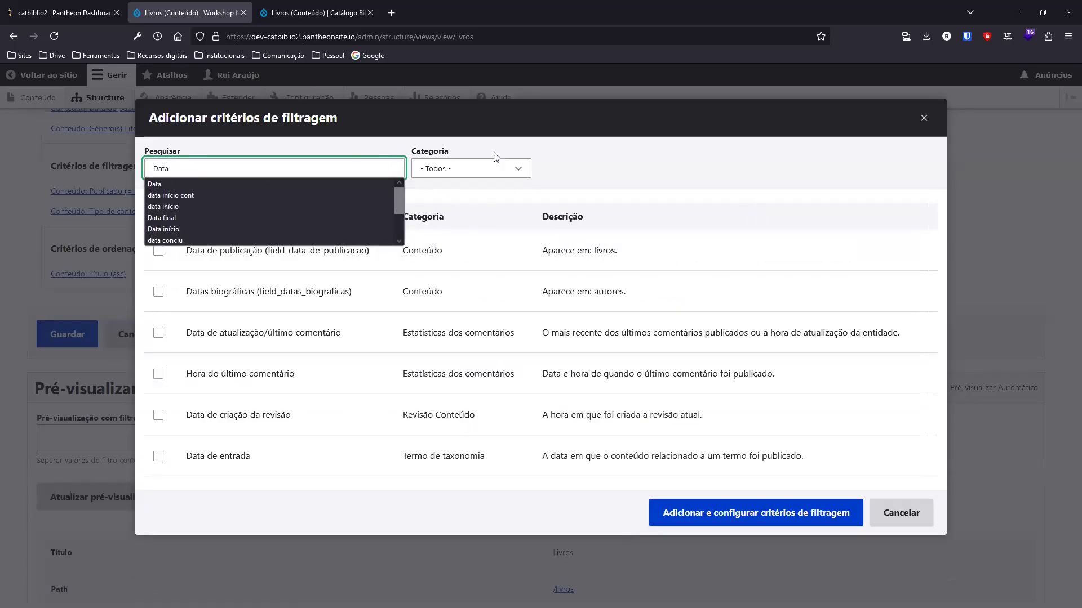
click(572, 162)
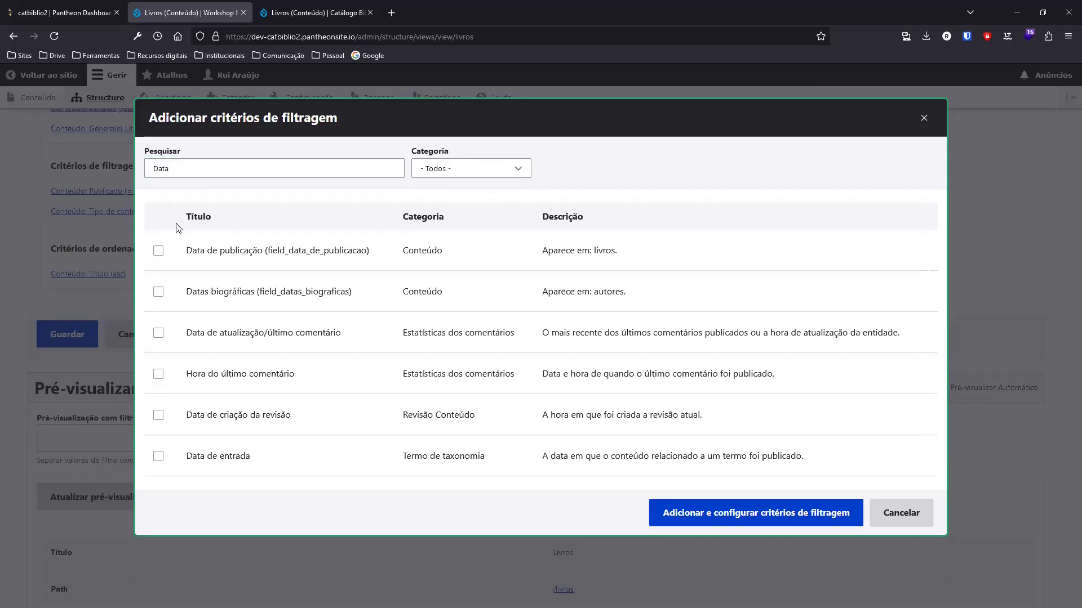
click(158, 251)
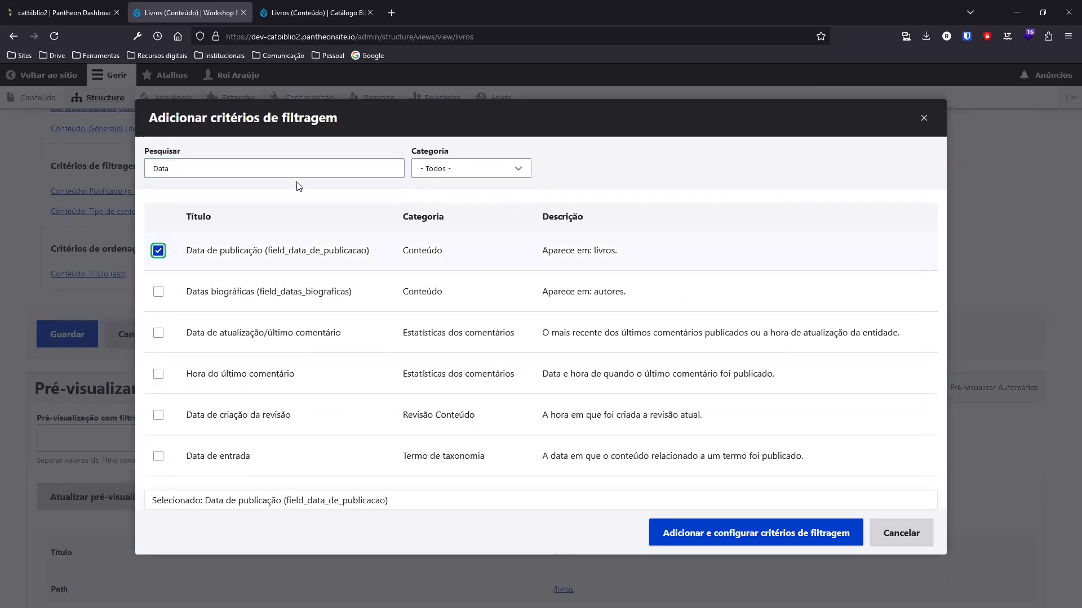
click(735, 533)
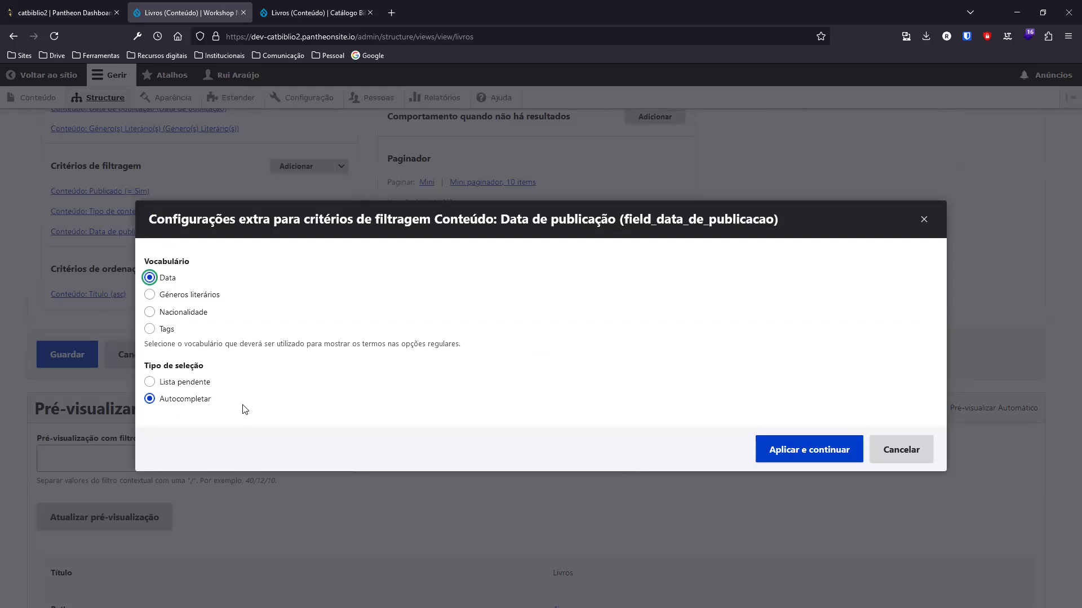
Expose the Data de publicação filter, trim its label to 'Data de publicação', allow multiple selections
click(797, 448)
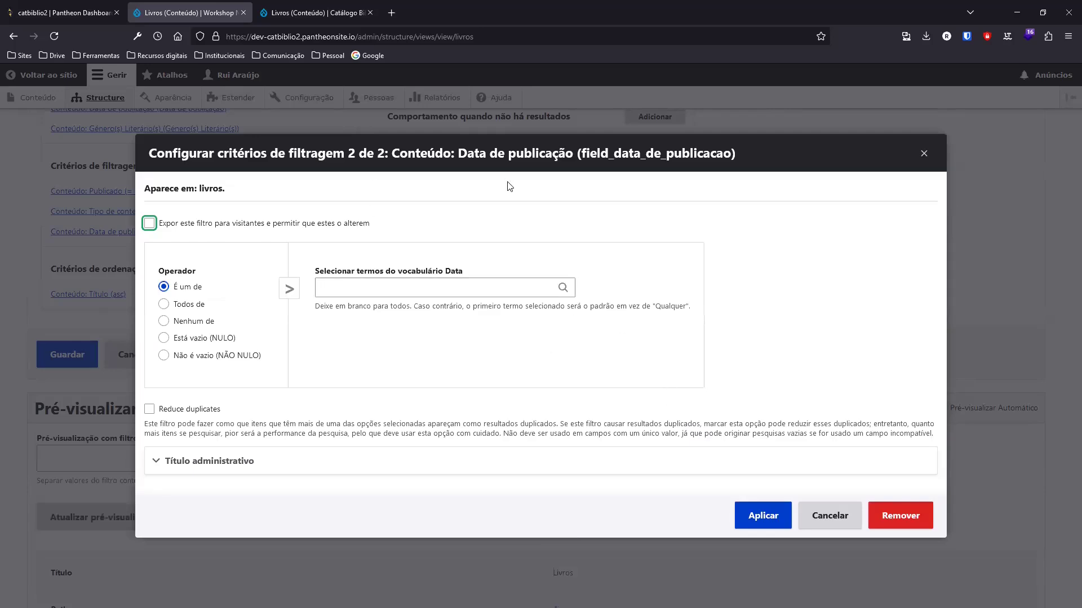
click(150, 224)
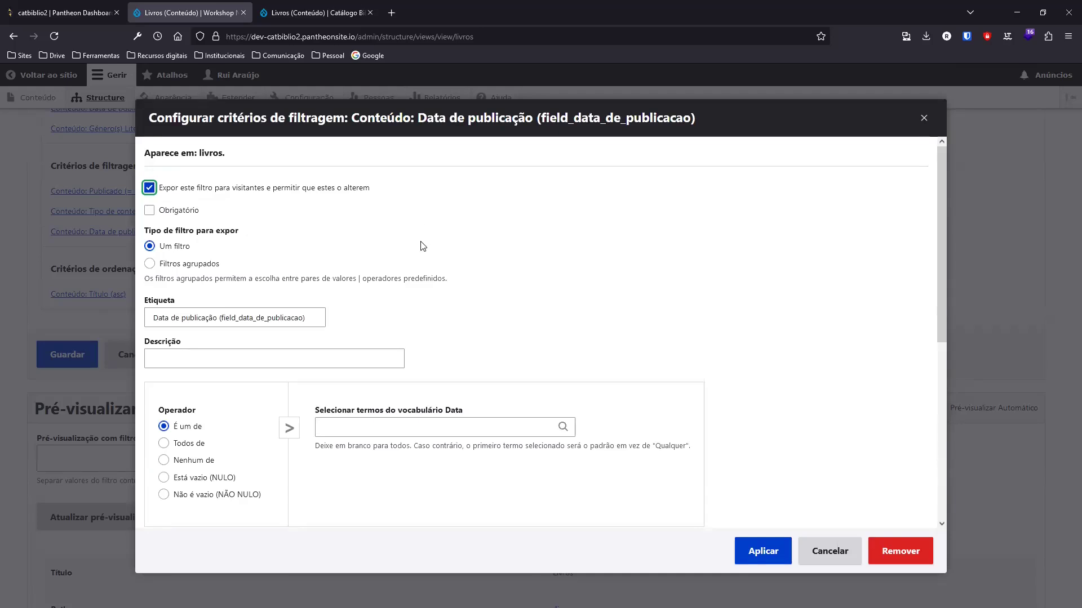
scroll(445, 237, down, 4)
scroll(338, 208, up, 4)
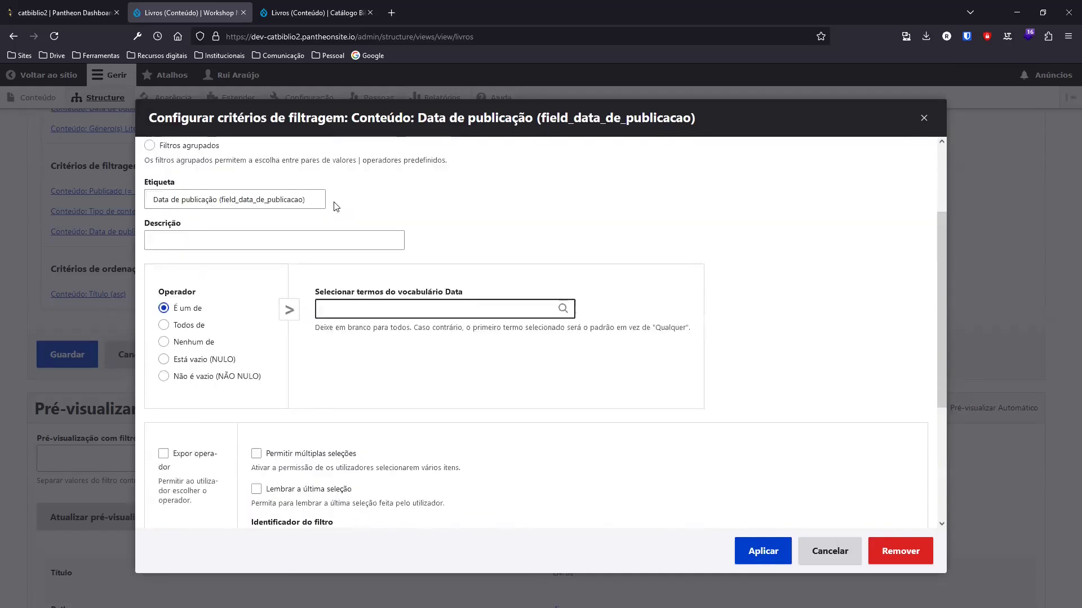
drag(309, 320, 218, 319)
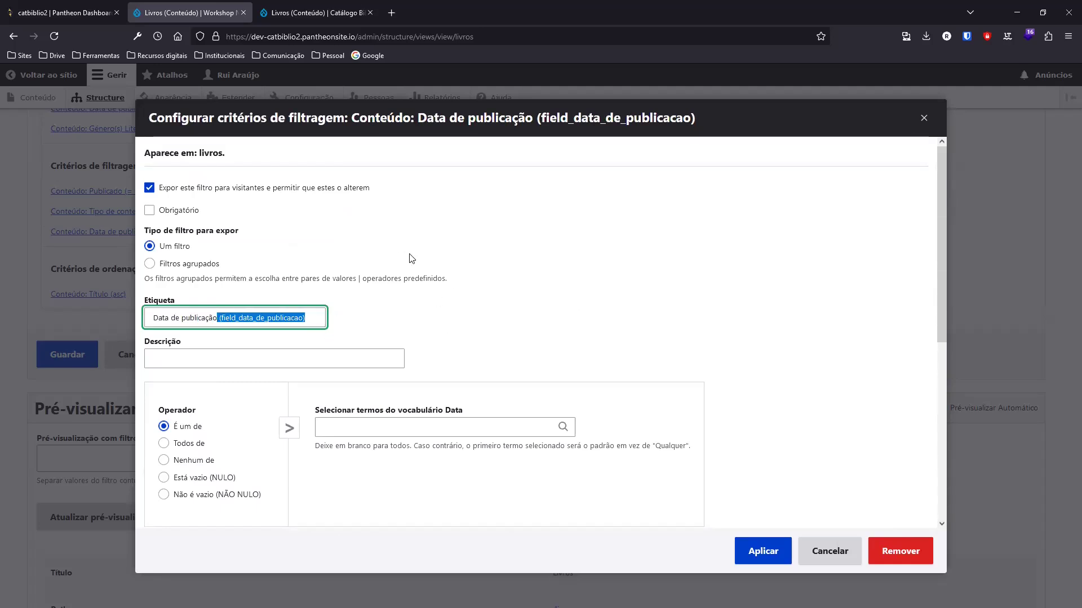
key(BackSpace)
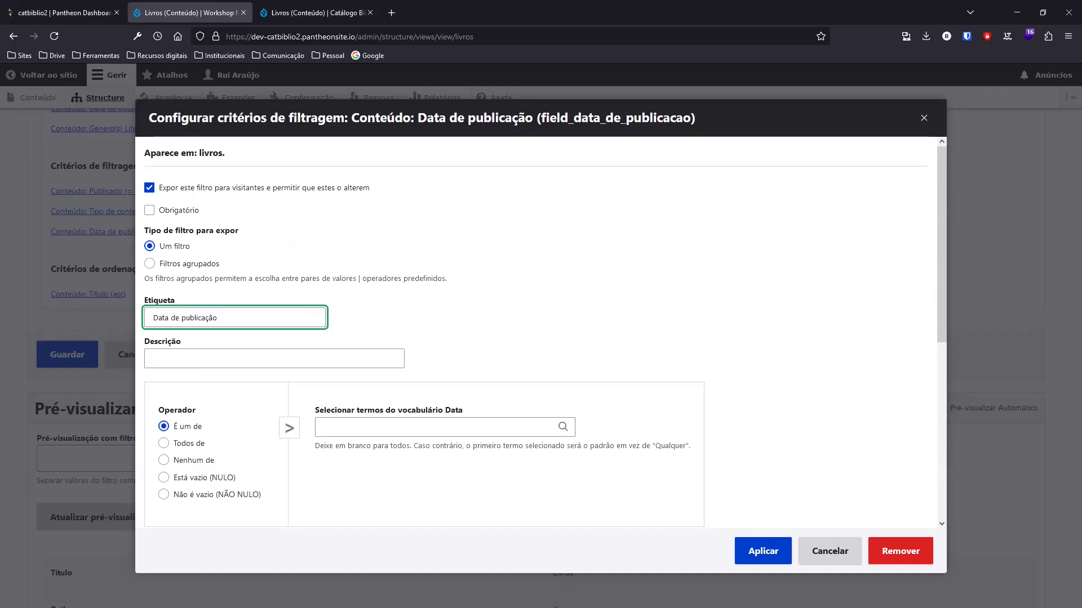
scroll(427, 260, down, 4)
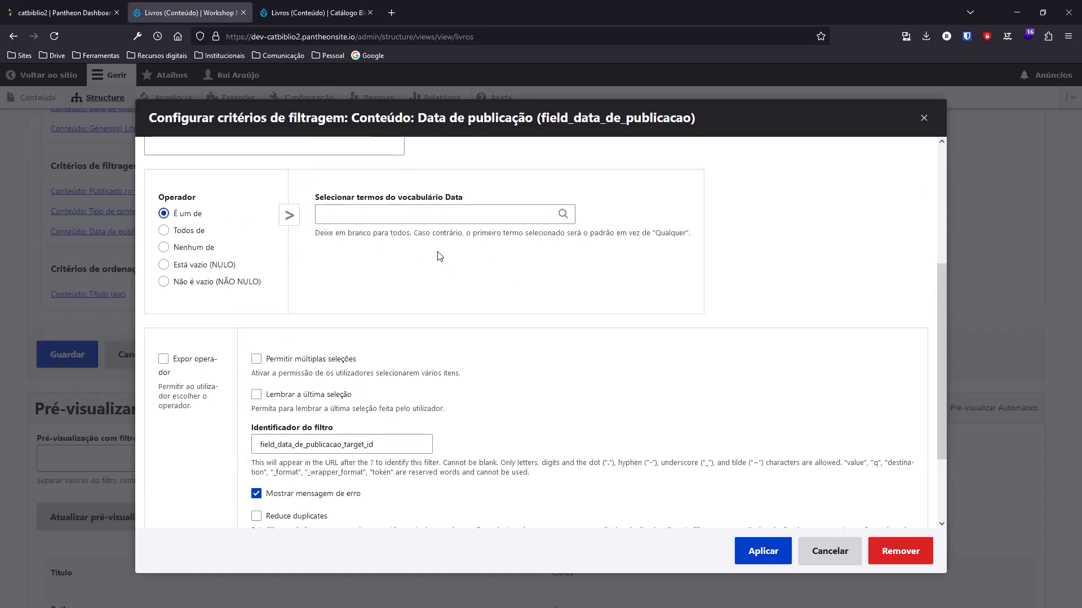
scroll(442, 287, down, 2)
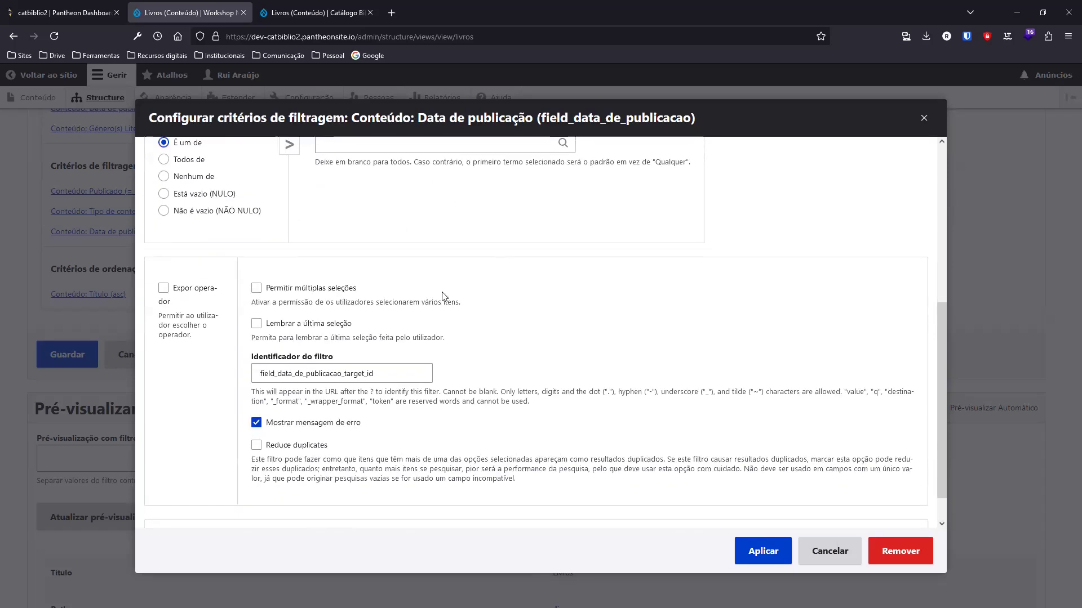
click(256, 289)
Apply the exposed Data de publicação filter and try its date field in the preview
click(760, 550)
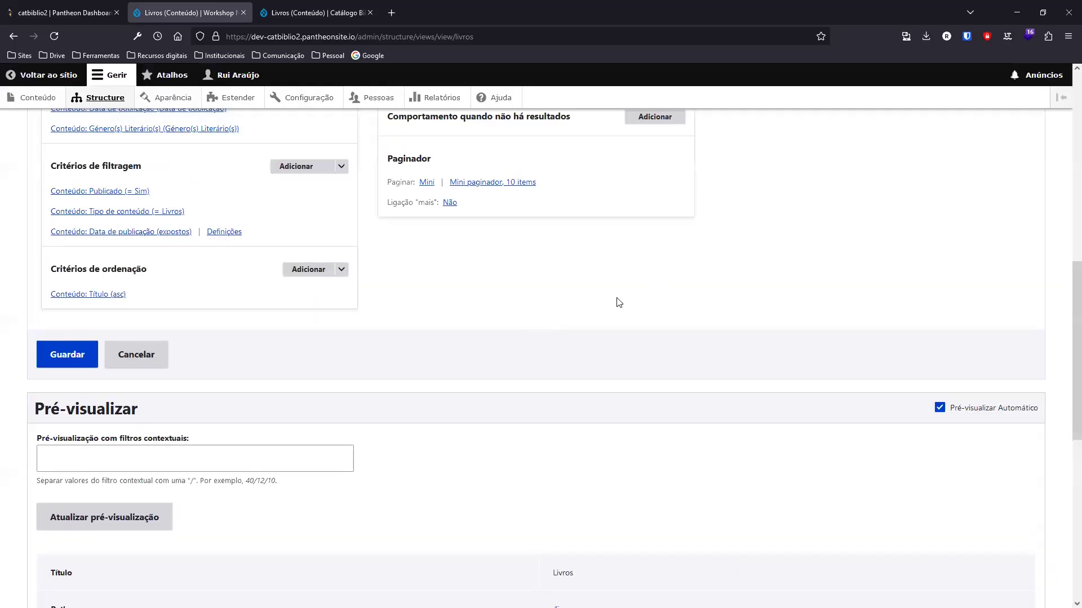
scroll(619, 302, down, 7)
click(99, 326)
click(447, 362)
scroll(271, 349, down, 1)
Test the preview's Data de publicação field again, then return to the filter criteria
click(104, 278)
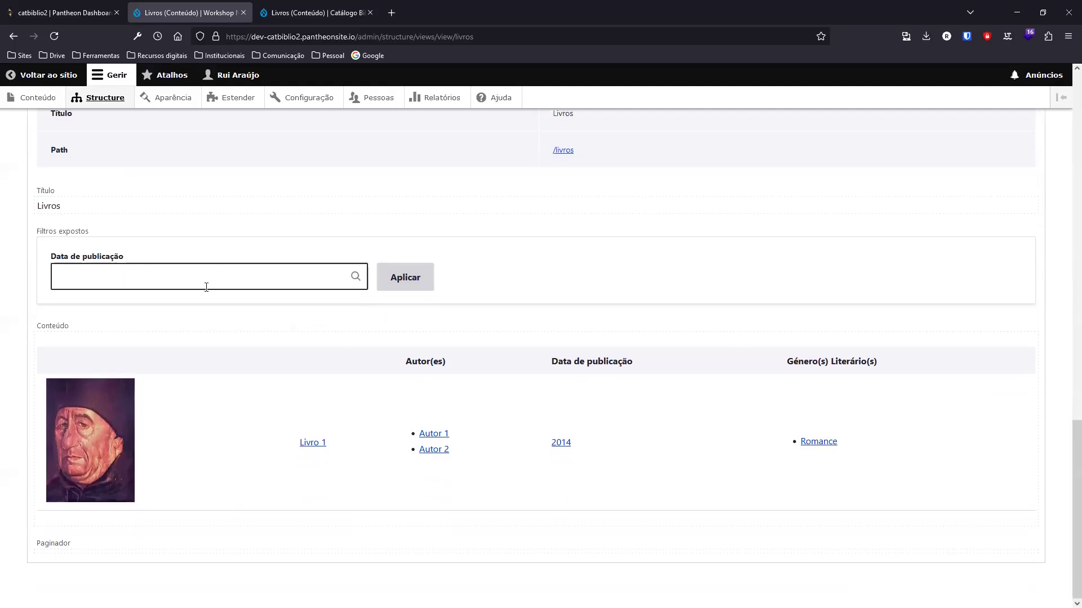
click(502, 265)
scroll(551, 272, up, 15)
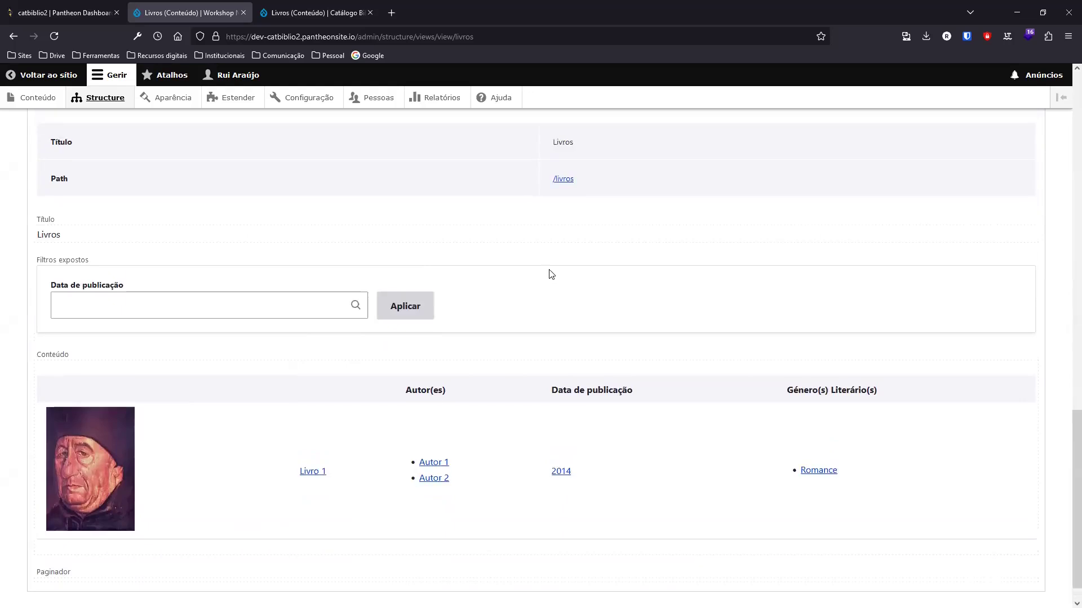
scroll(270, 248, down, 3)
click(295, 224)
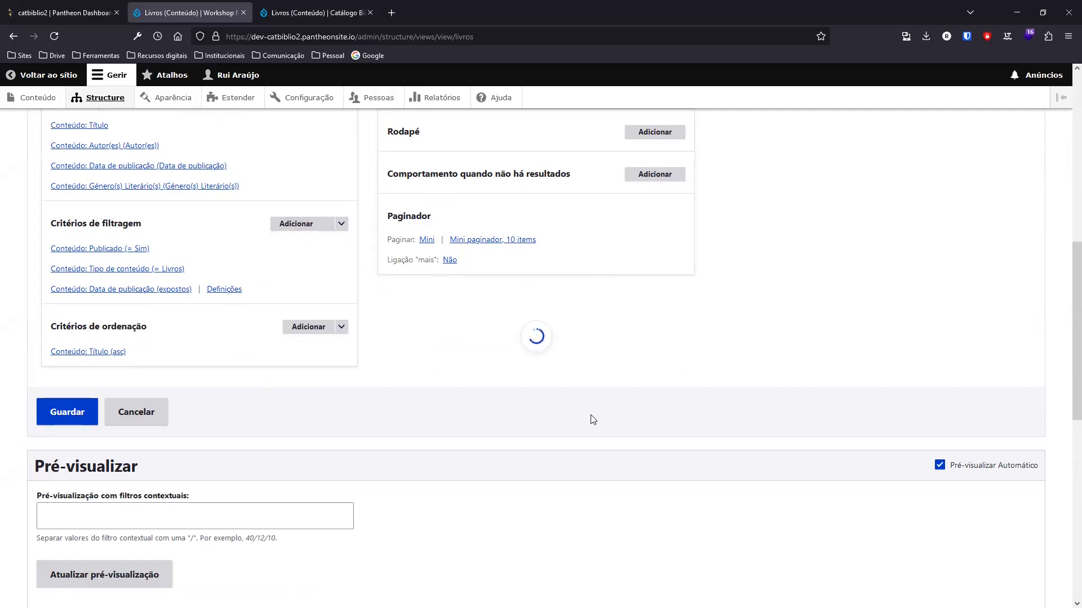
Save the Livros view with the new date filter
click(58, 416)
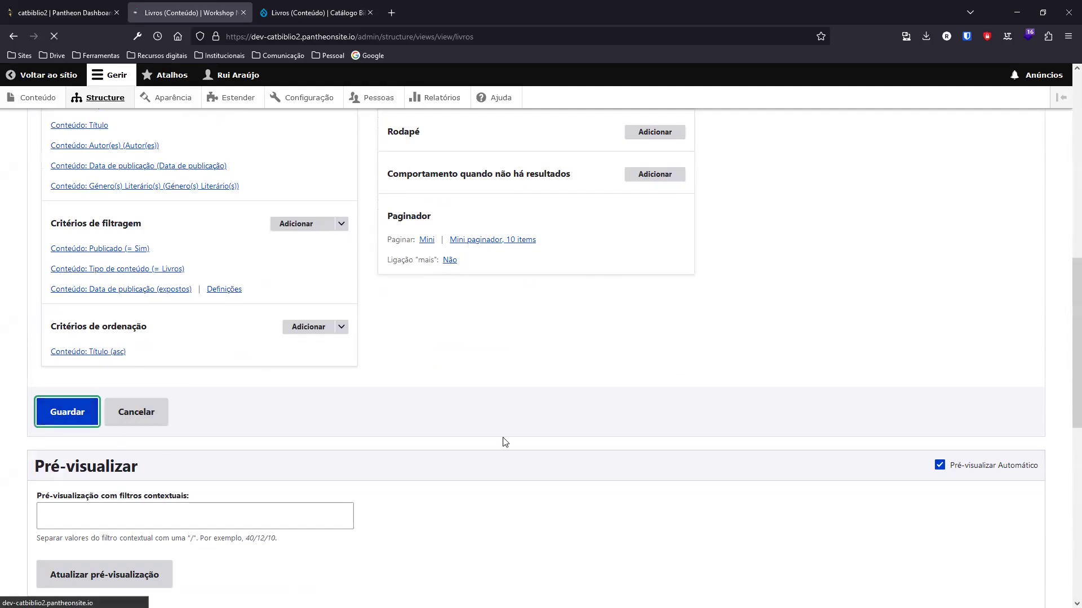
scroll(178, 290, down, 9)
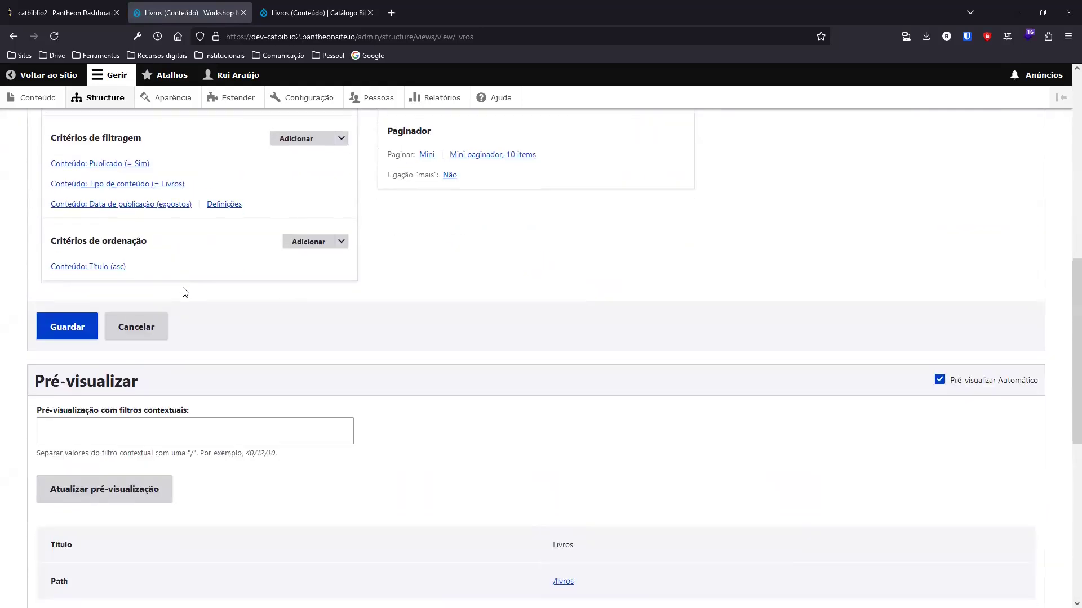
scroll(278, 258, up, 2)
Add a Género(s) Literário(s) filter criterion, found by searching 'géner'
click(293, 254)
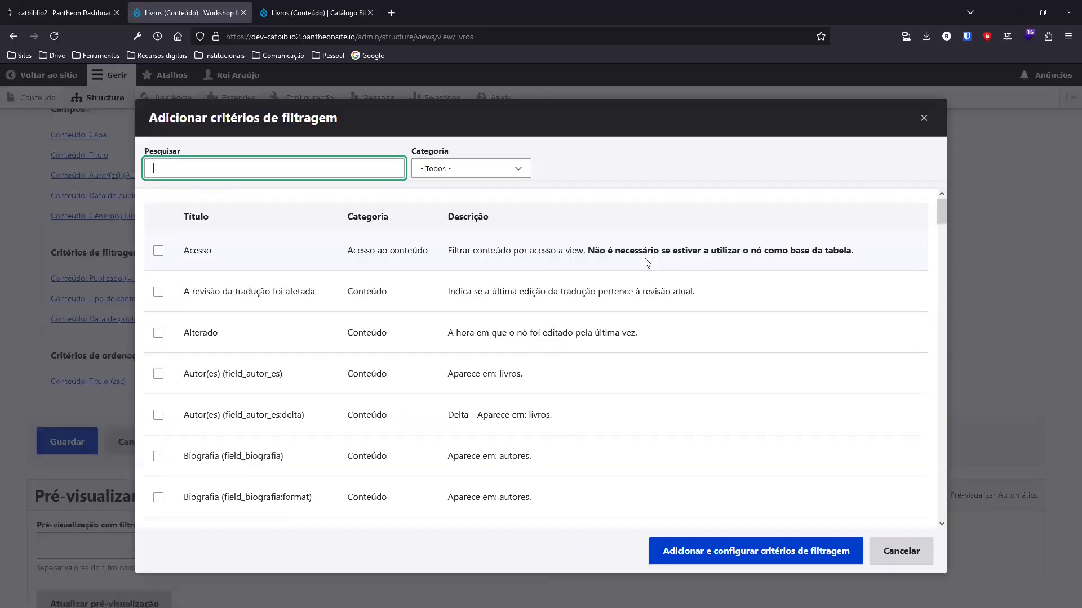
text(g)
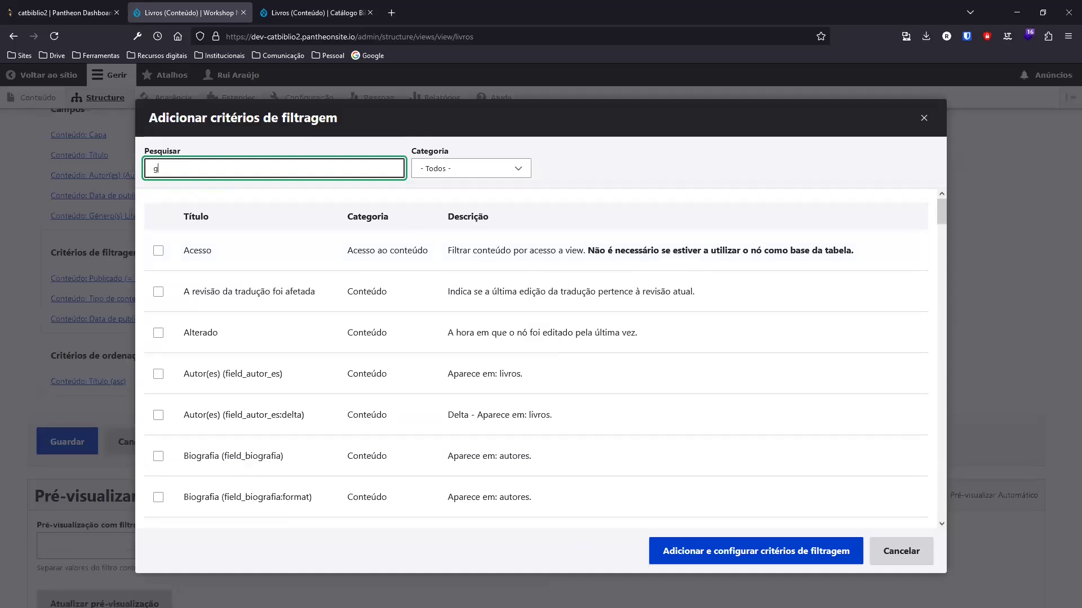
text(éner)
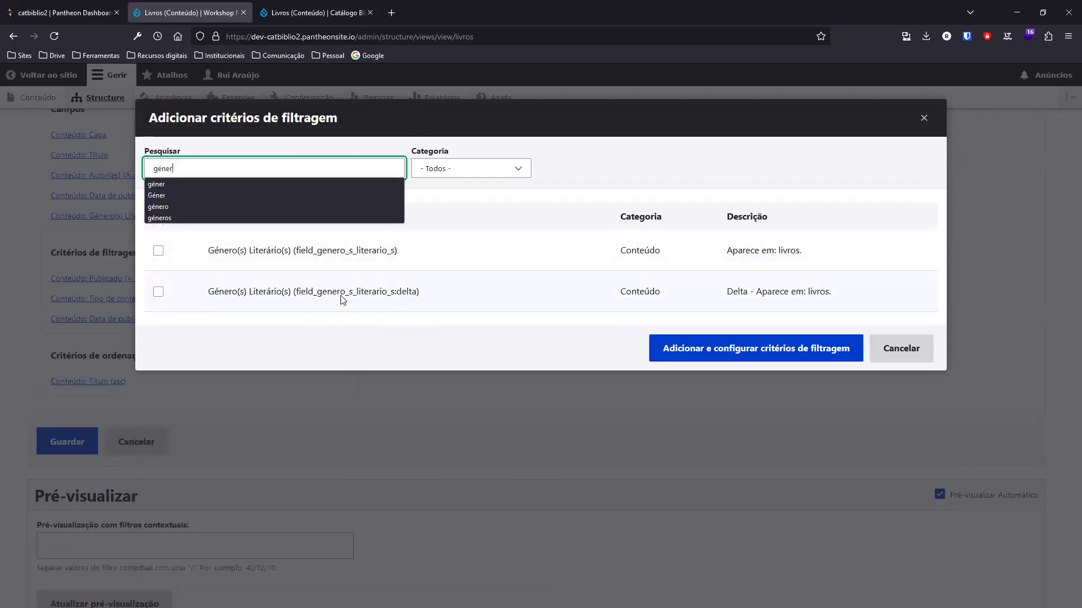
click(159, 250)
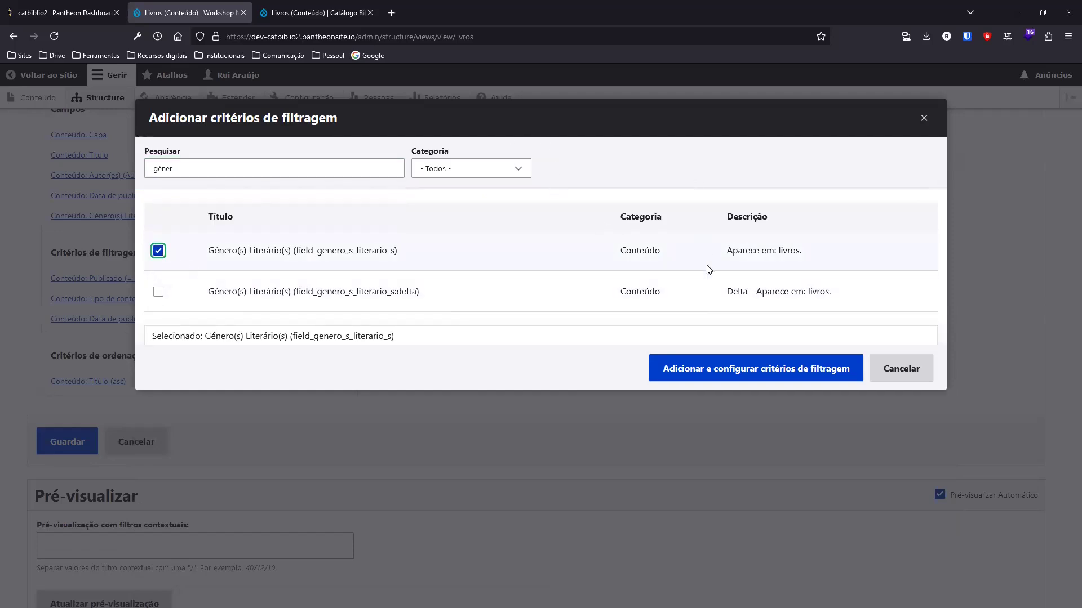
click(756, 370)
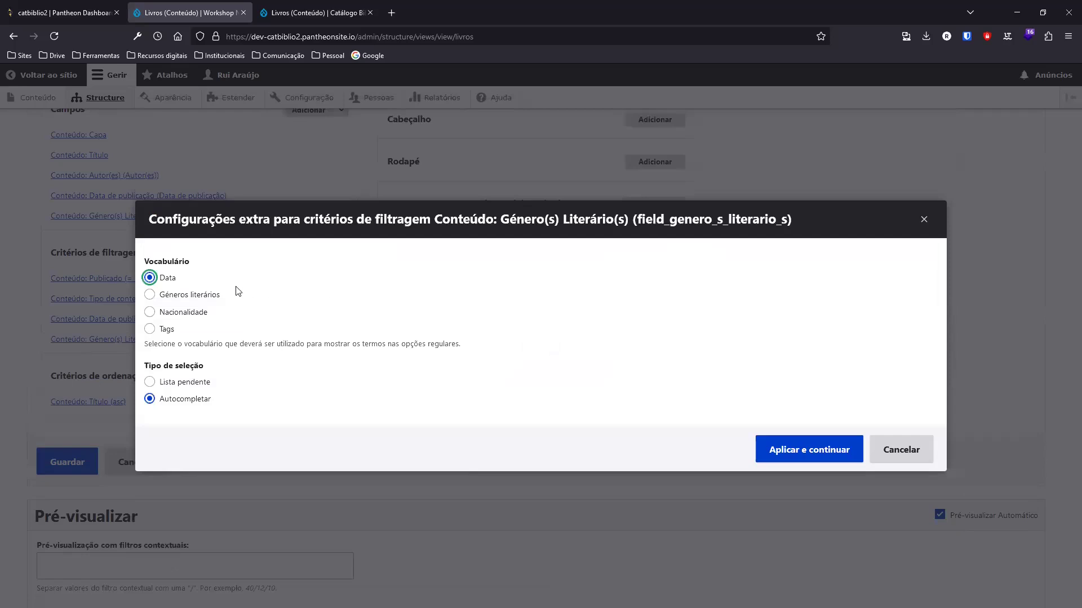
Expose the genre filter, labelled 'Género(s) Literário(s)', with multiple selections allowed
click(801, 449)
click(142, 224)
click(311, 314)
key(BackSpace)
key(BackSpace)
key(BackSpace)
key(BackSpace)
key(BackSpace)
key(BackSpace)
key(BackSpace)
key(BackSpace)
key(BackSpace)
key(BackSpace)
key(BackSpace)
key(BackSpace)
key(BackSpace)
key(BackSpace)
key(BackSpace)
key(BackSpace)
key(BackSpace)
key(BackSpace)
key(BackSpace)
key(BackSpace)
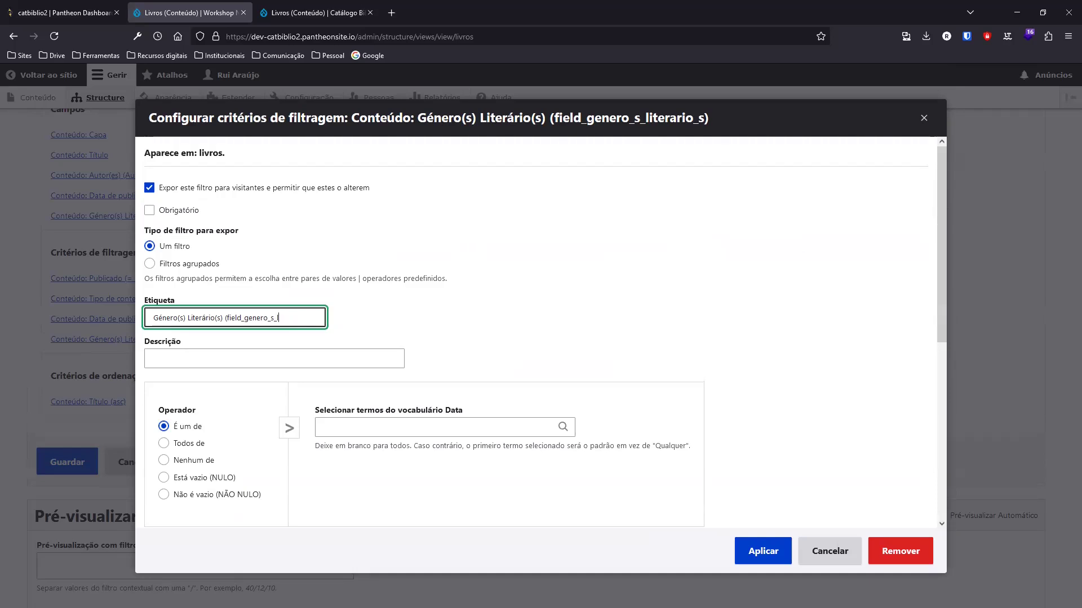
key(BackSpace)
key(BackSpace)
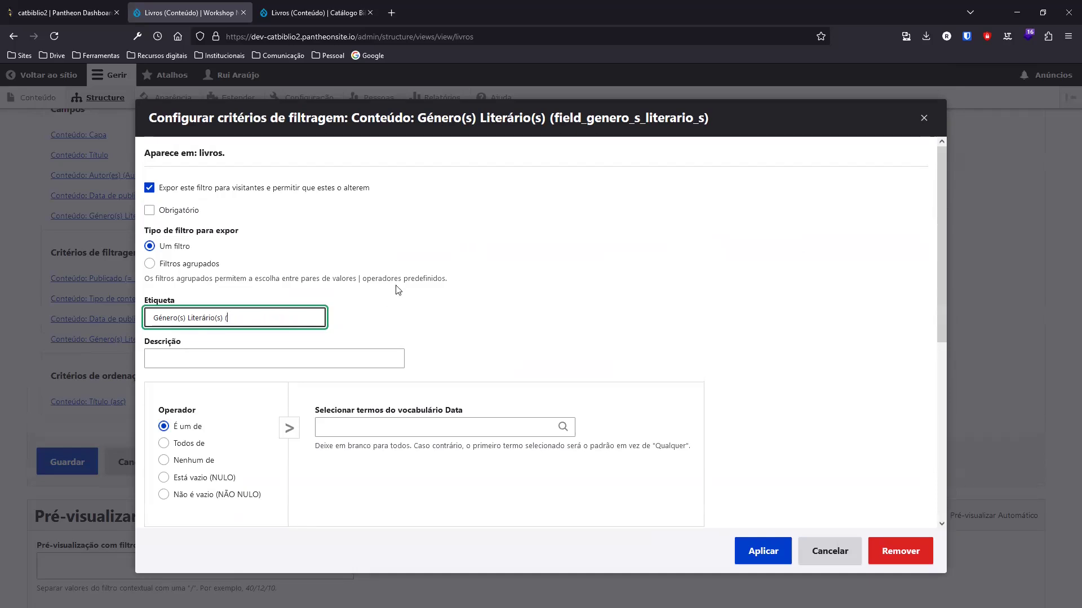
click(428, 320)
scroll(446, 324, down, 2)
scroll(445, 324, down, 3)
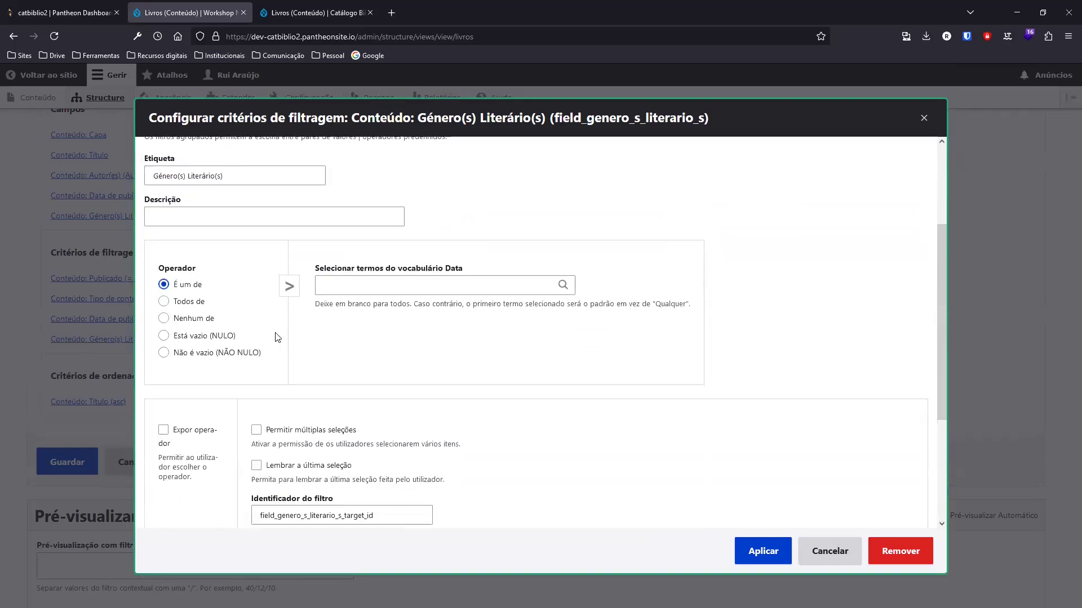
click(256, 288)
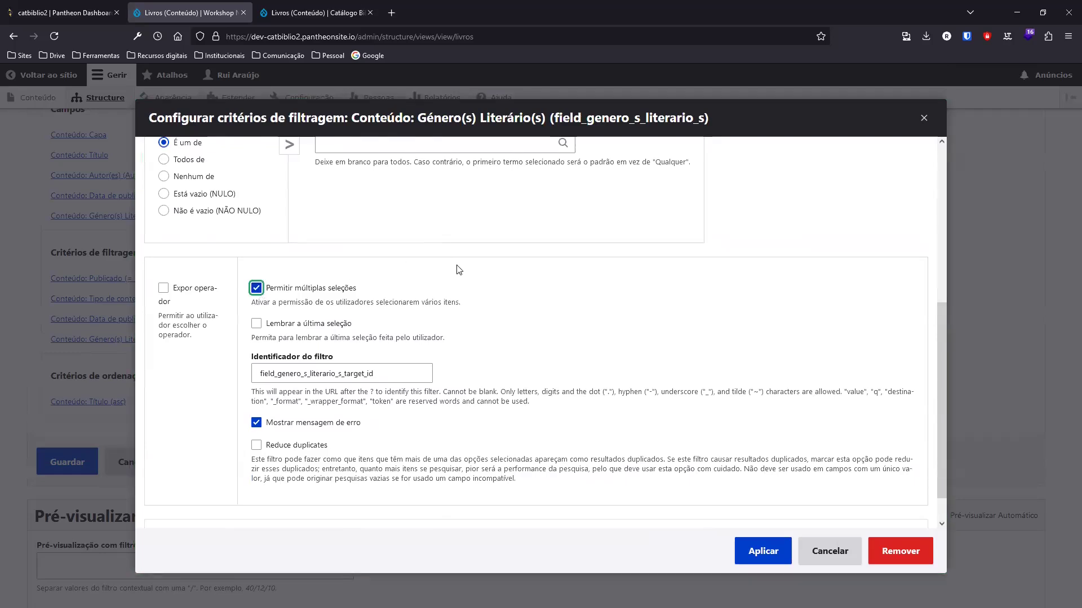
scroll(484, 279, down, 1)
click(762, 548)
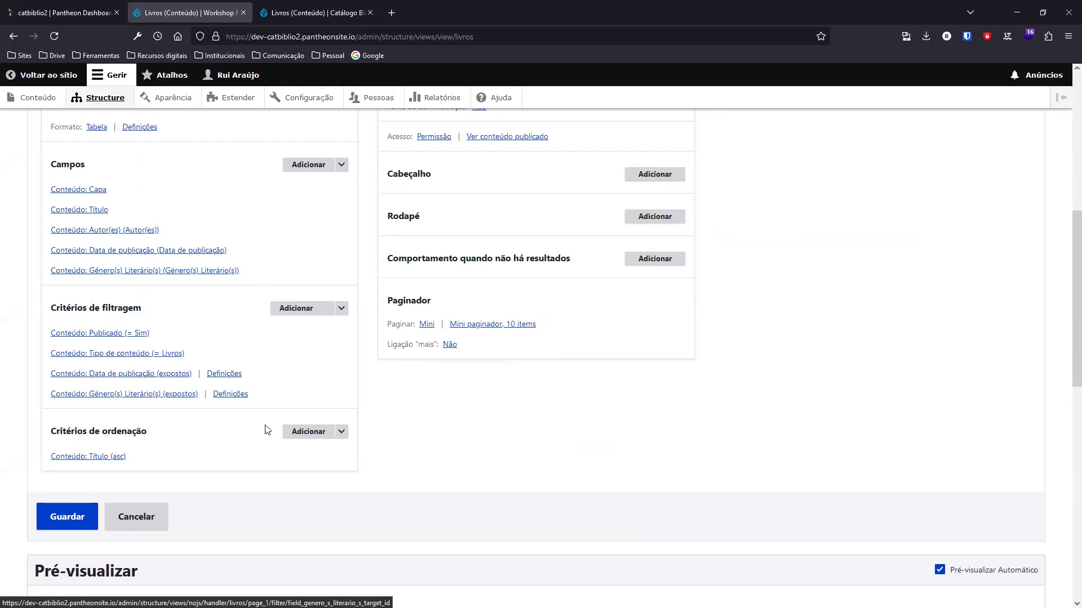
Save the Livros view so 'A view Livros foi gravada' appears
scroll(160, 439, down, 1)
scroll(160, 439, down, 2)
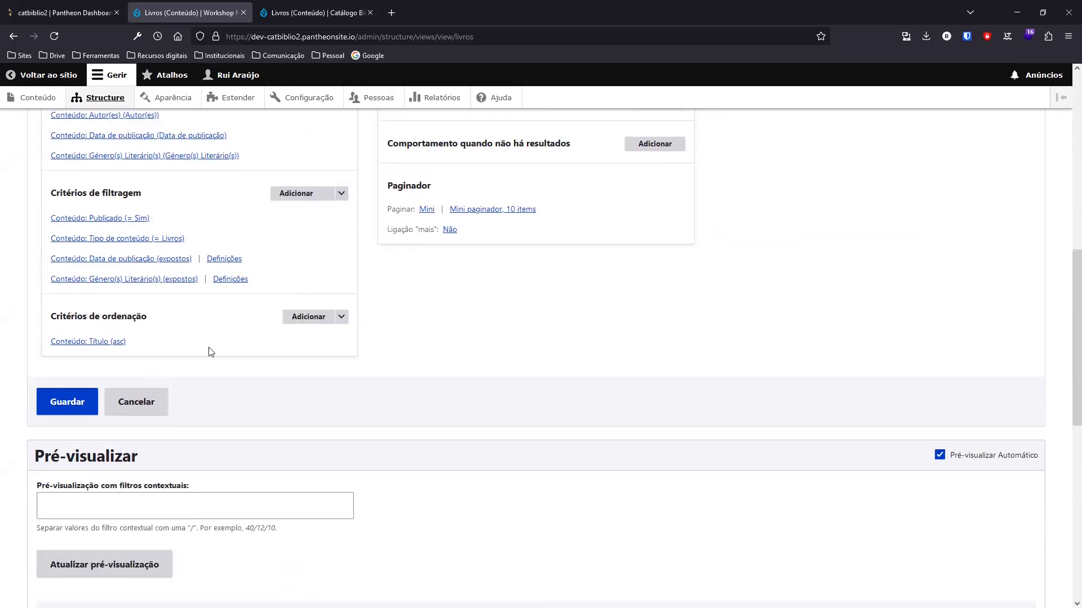
scroll(144, 315, up, 3)
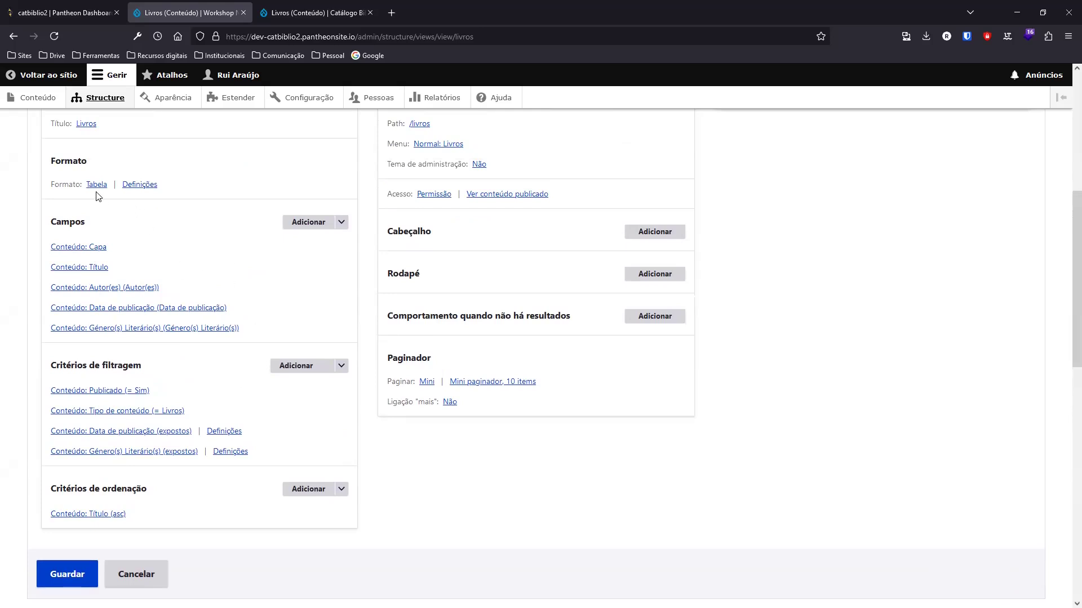
scroll(614, 414, down, 2)
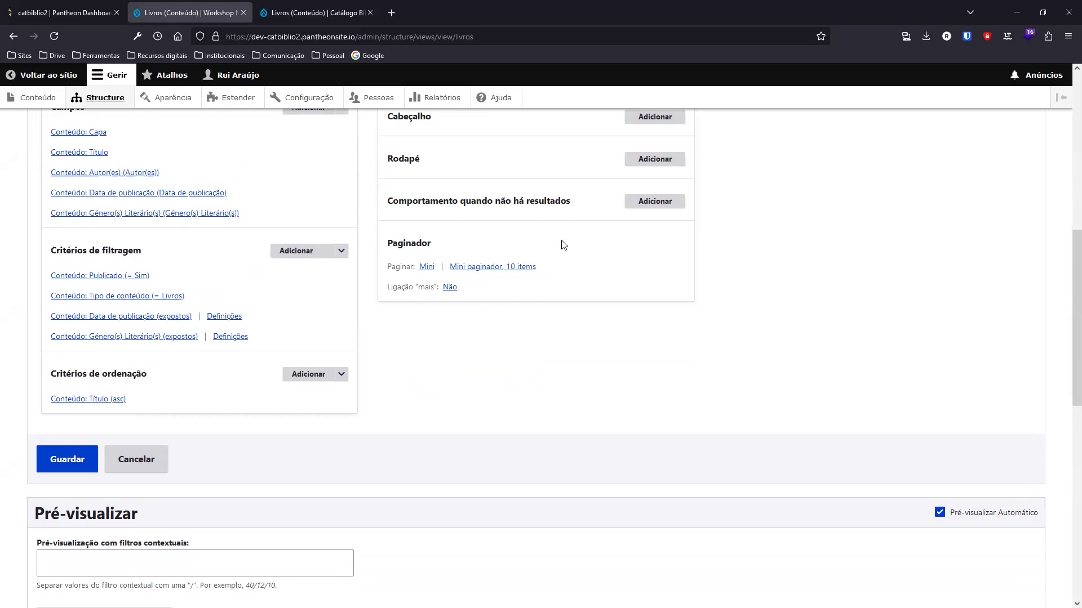
scroll(600, 368, down, 1)
click(67, 402)
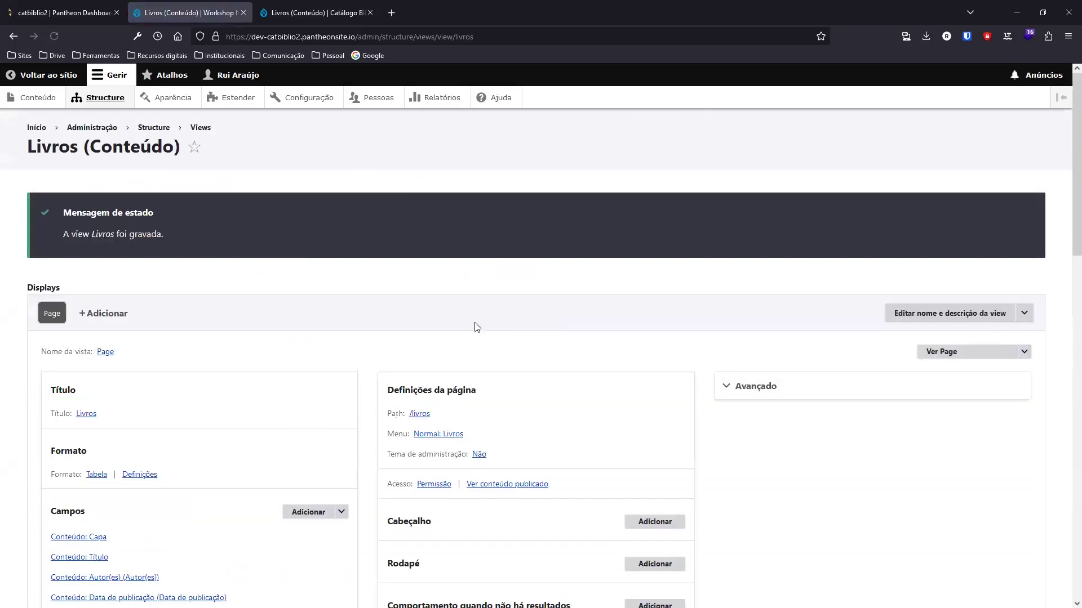
Return to the site and open the public Livros page at /livros
click(40, 75)
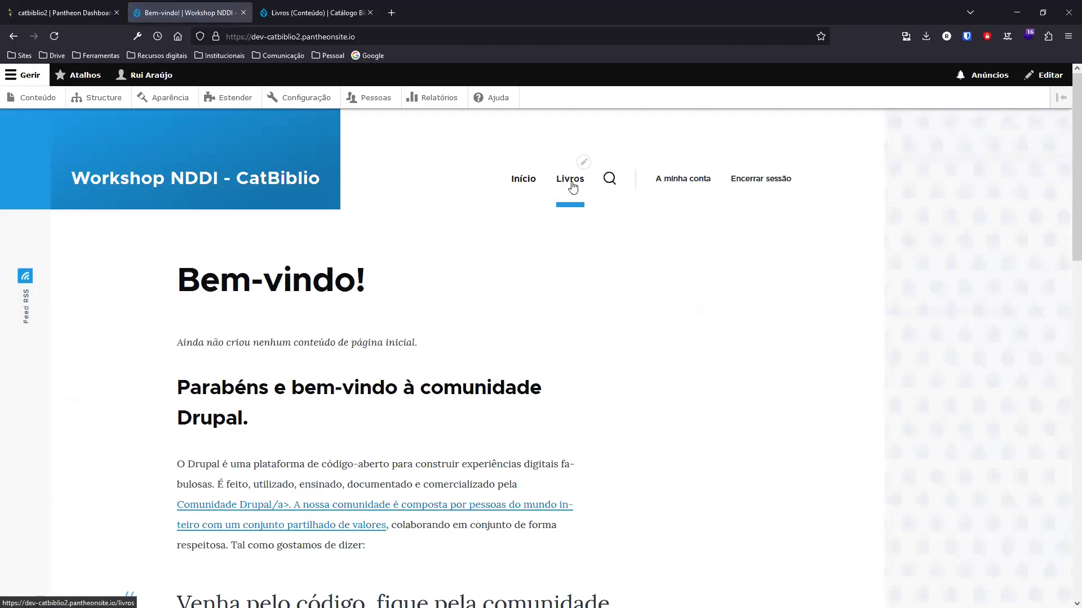
click(570, 181)
scroll(597, 305, down, 3)
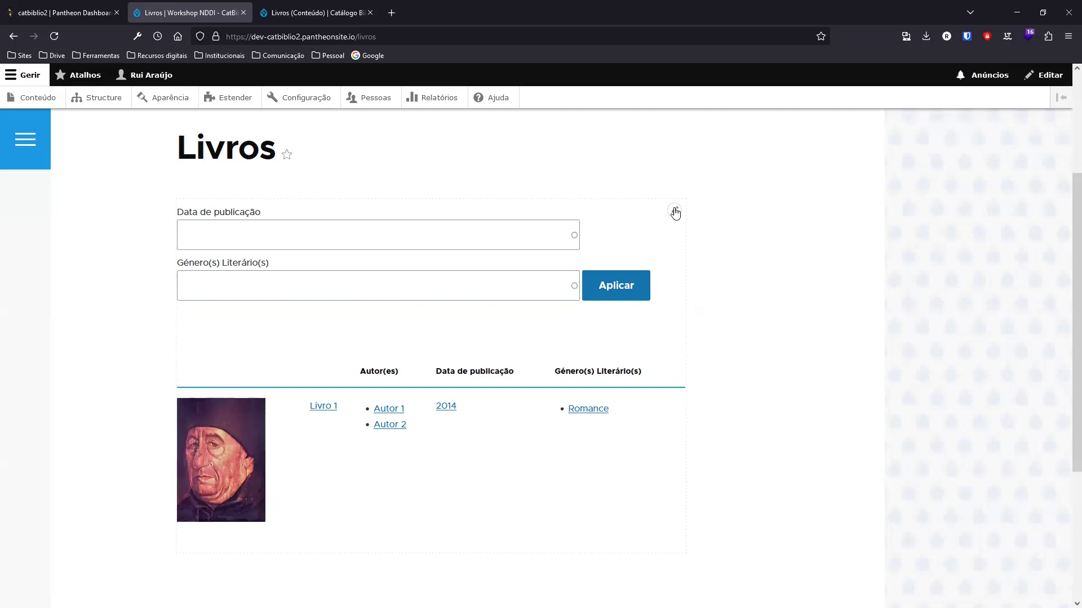
From the Livros page, open the Livros view editor via its contextual edit link
click(675, 212)
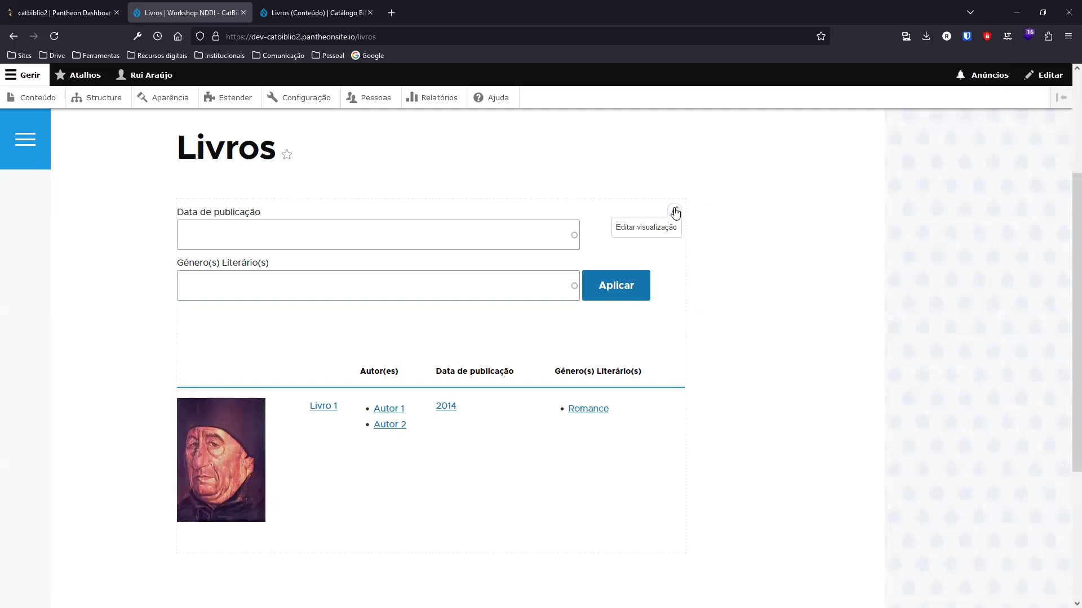
click(653, 231)
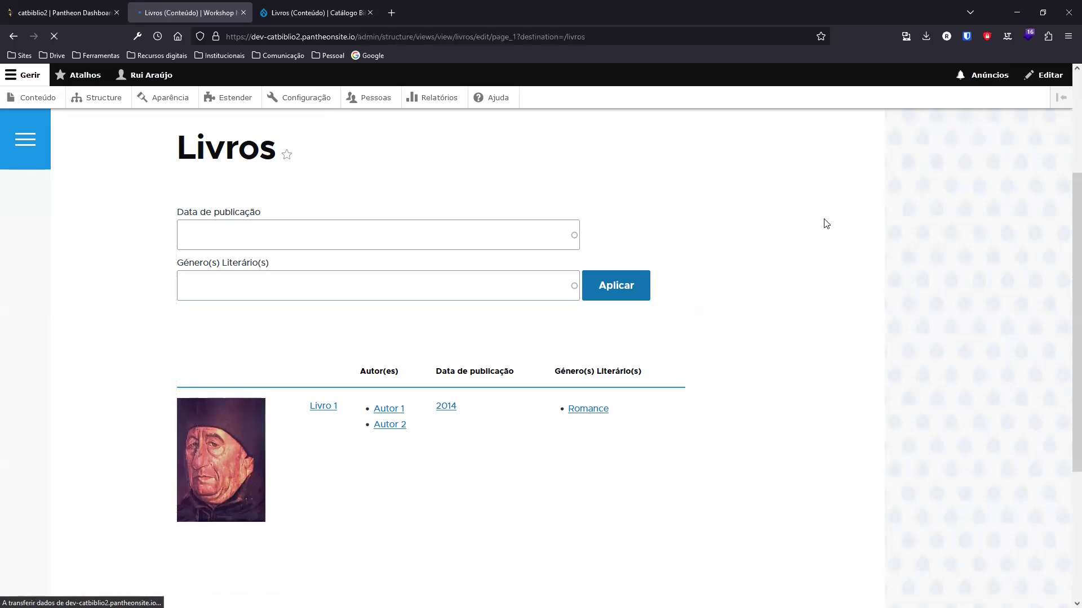
Enable 'Incluir botão de reiniciar' in the Livros exposed form settings
click(758, 300)
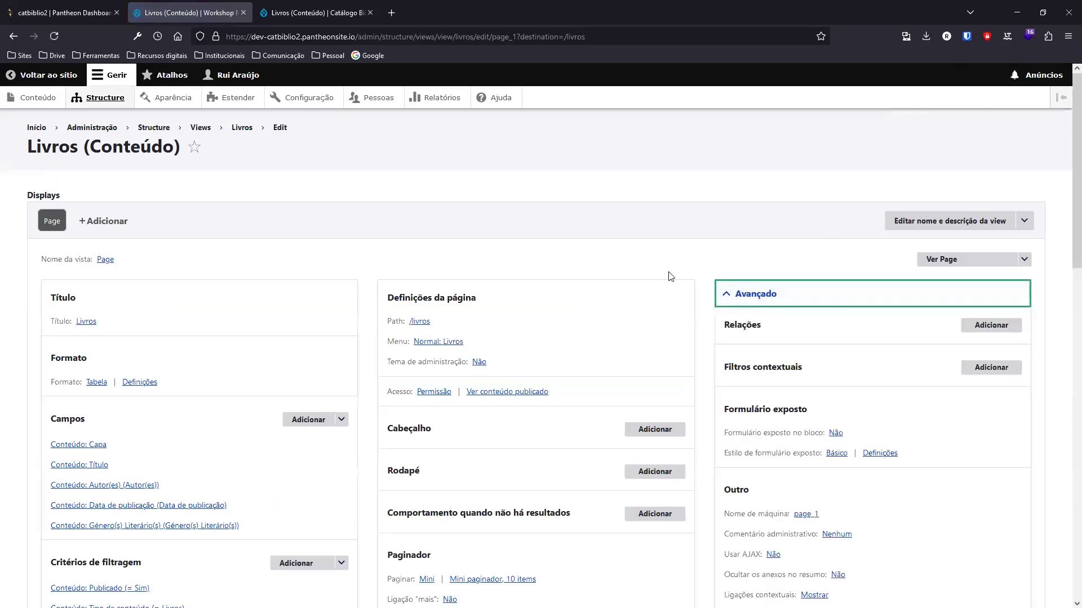
scroll(669, 272, down, 2)
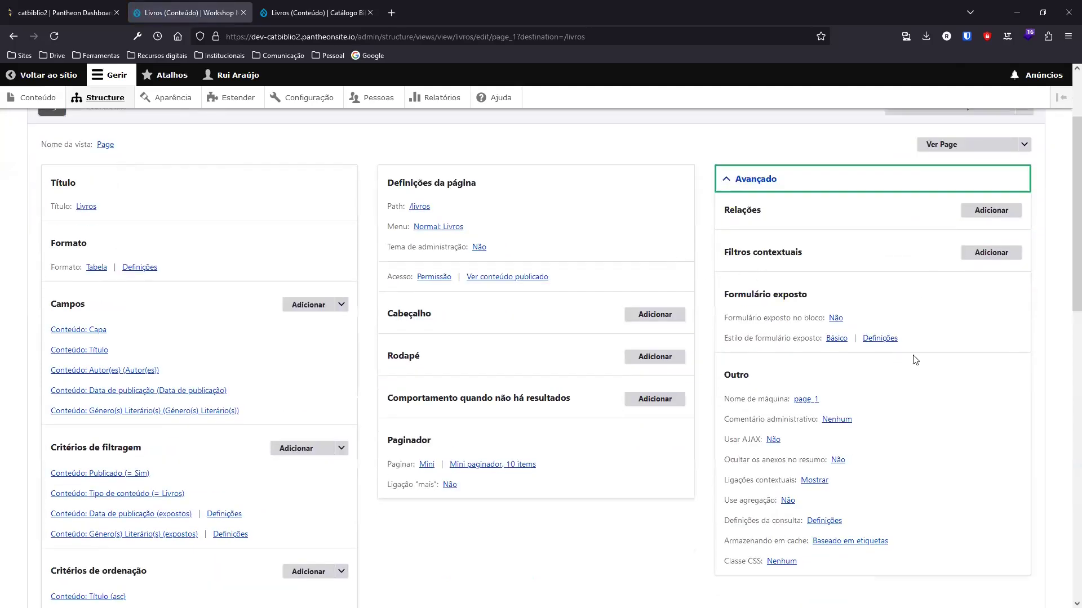
click(880, 339)
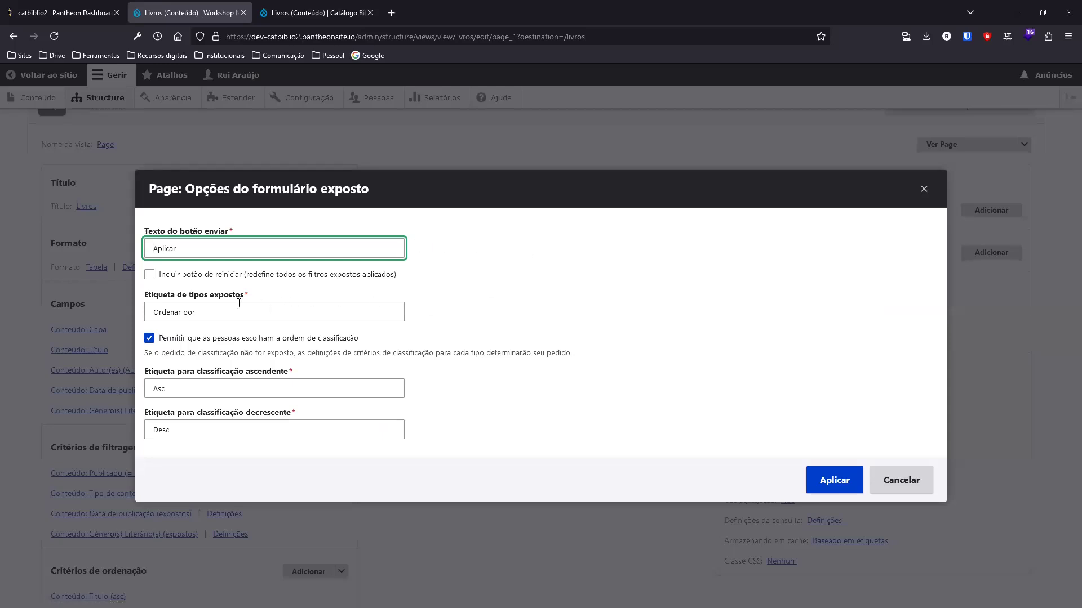
click(149, 274)
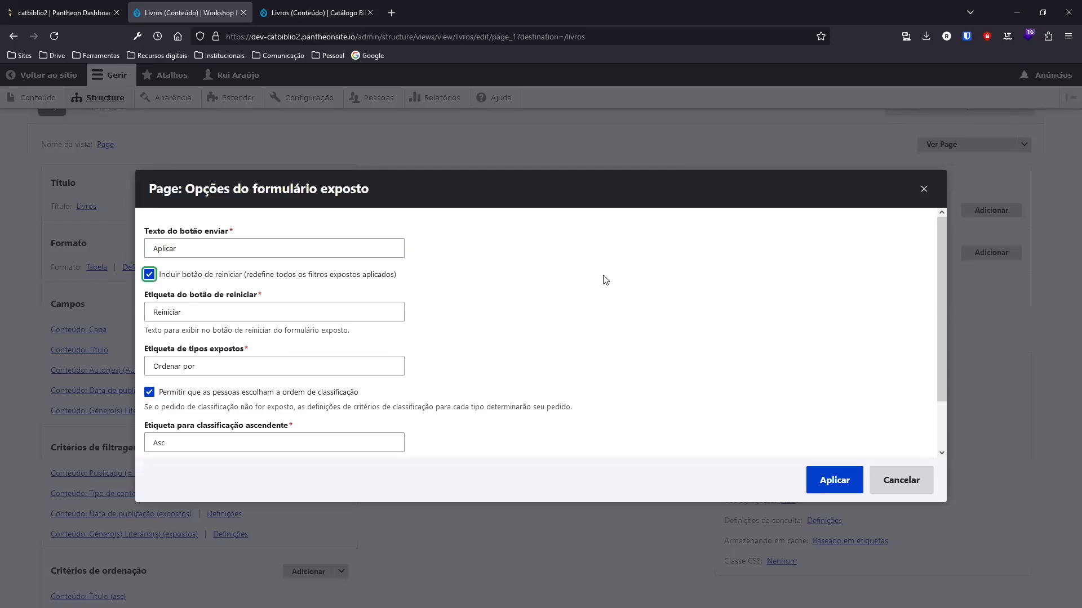
click(840, 483)
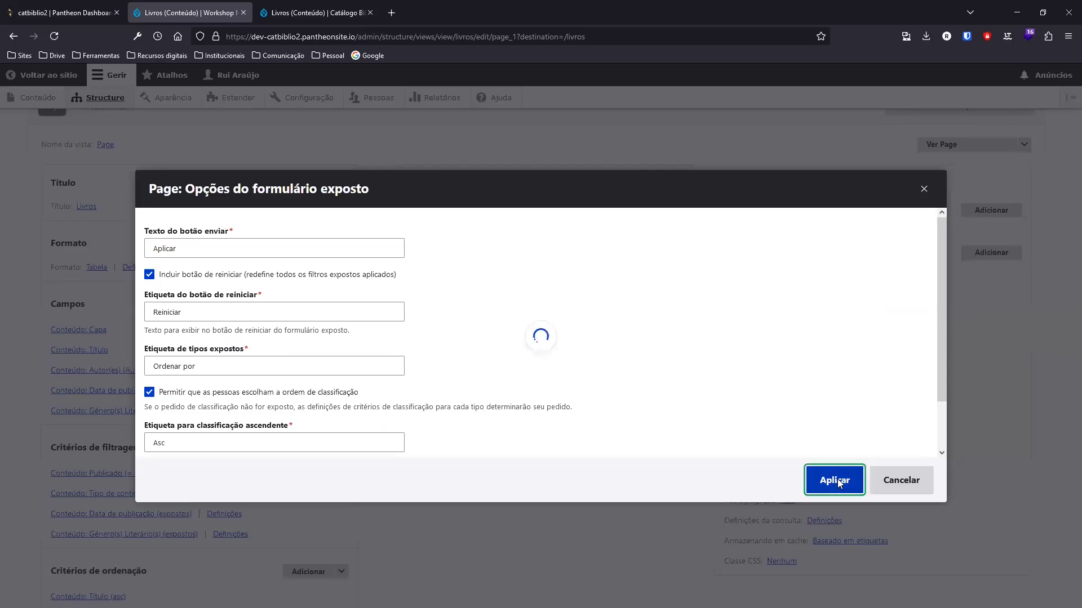
Save the Livros view
scroll(789, 281, down, 4)
scroll(802, 203, up, 4)
click(755, 179)
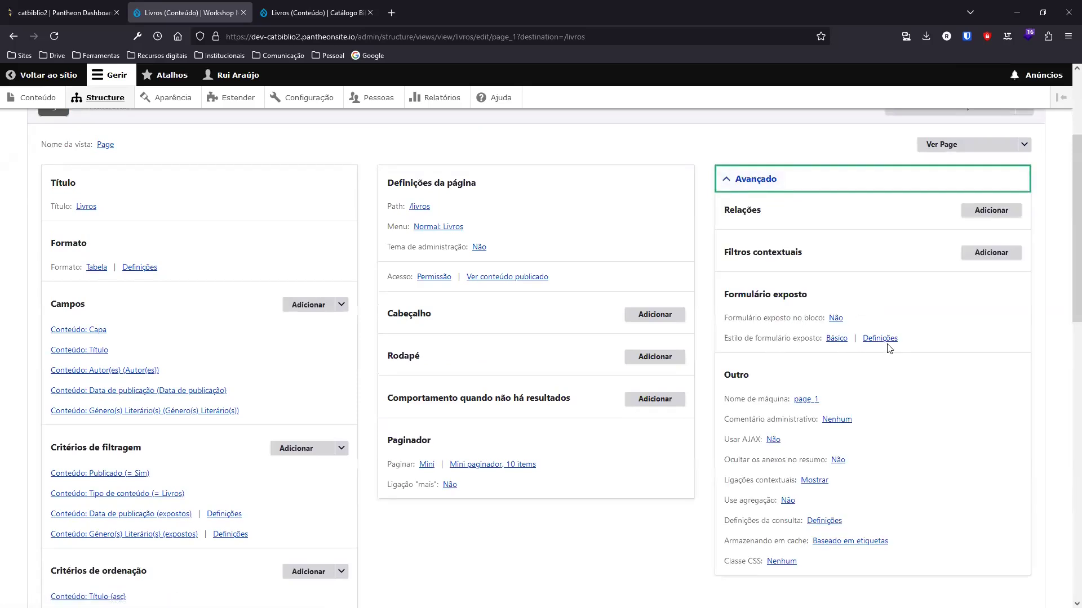
scroll(505, 300, down, 3)
click(70, 486)
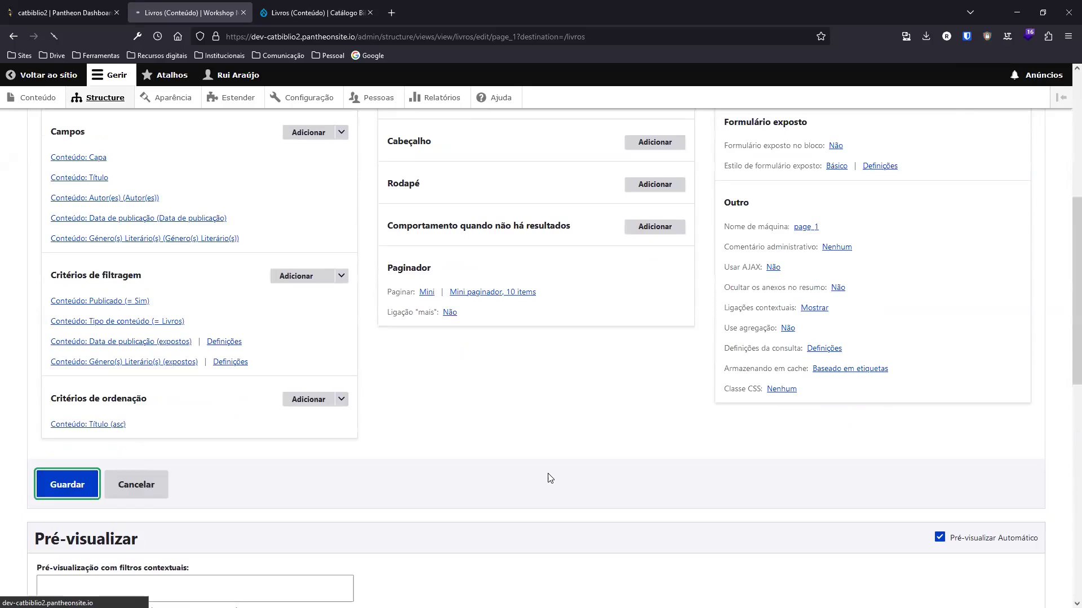
scroll(653, 321, down, 4)
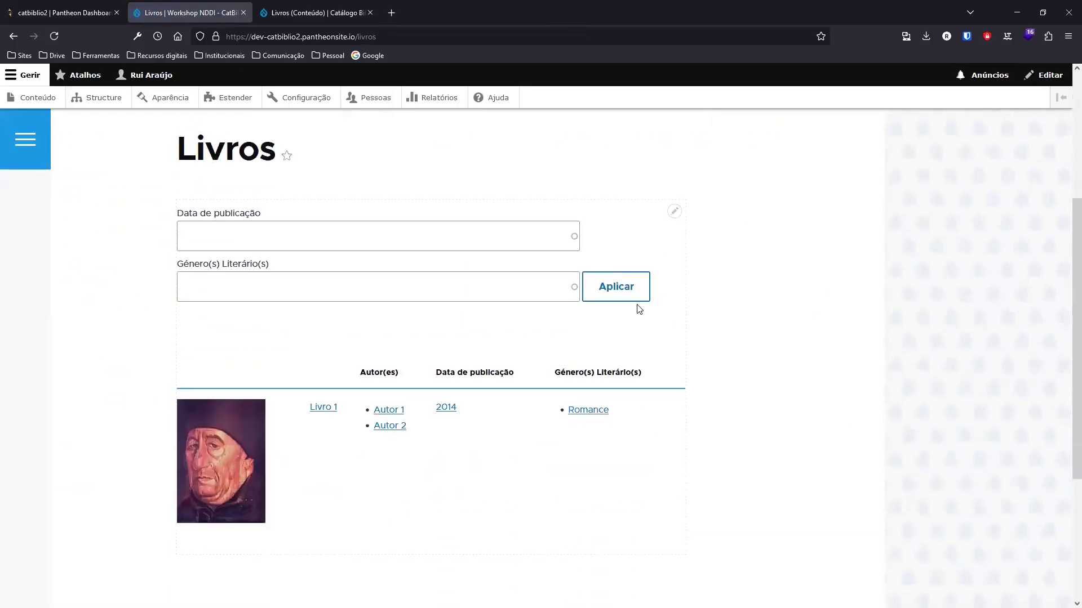
click(321, 286)
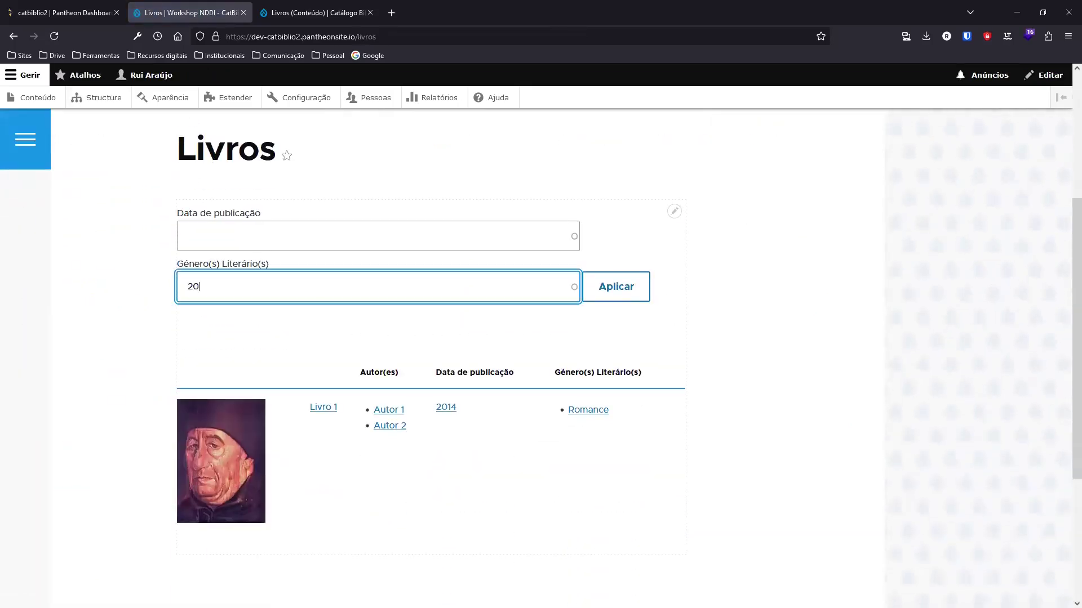
text(2014)
click(289, 319)
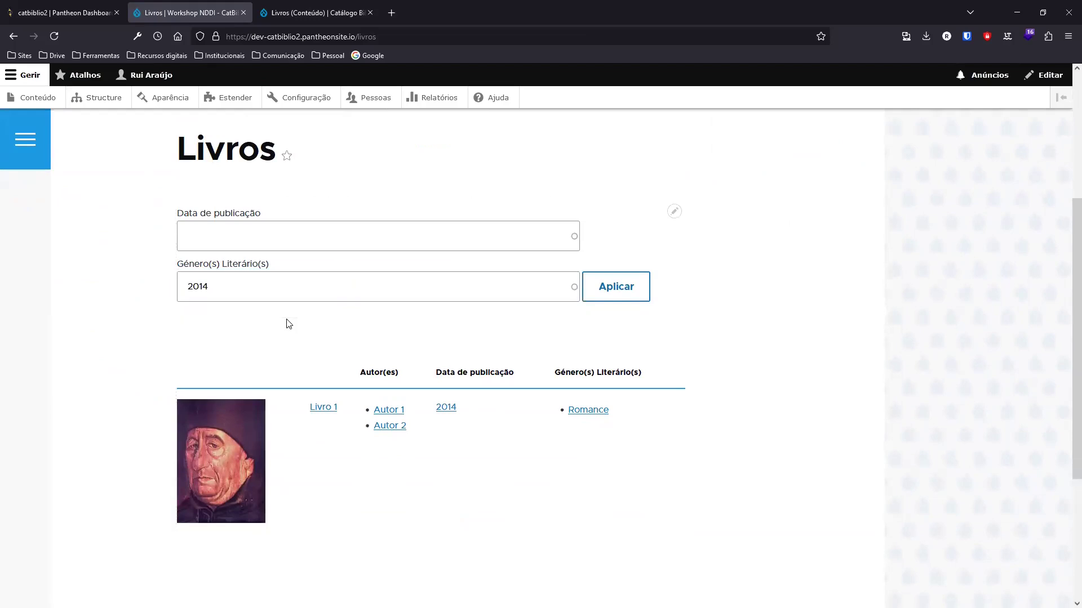
click(634, 291)
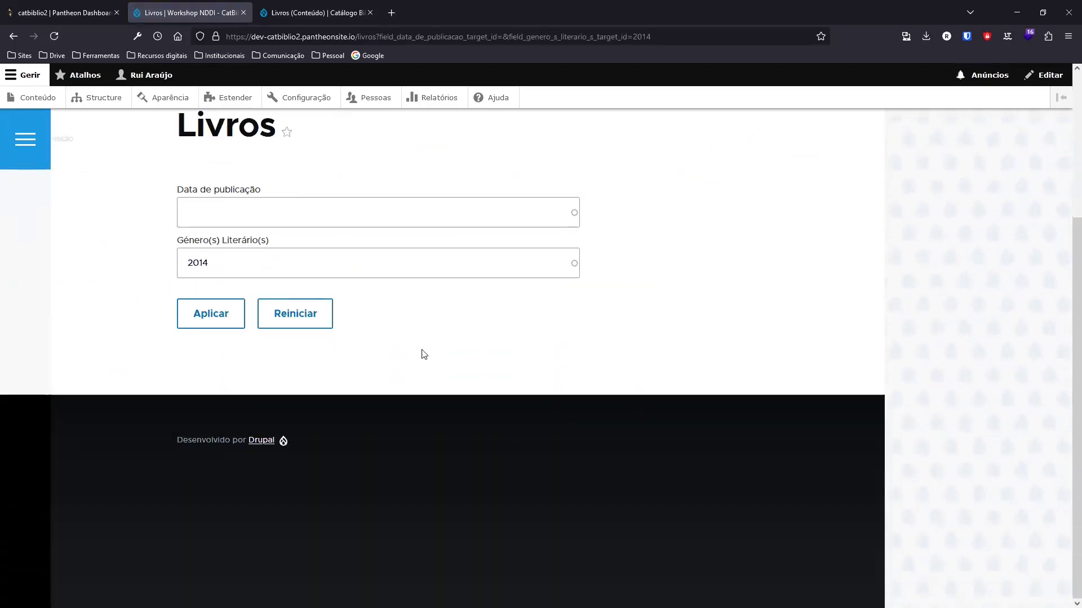
click(296, 316)
click(386, 445)
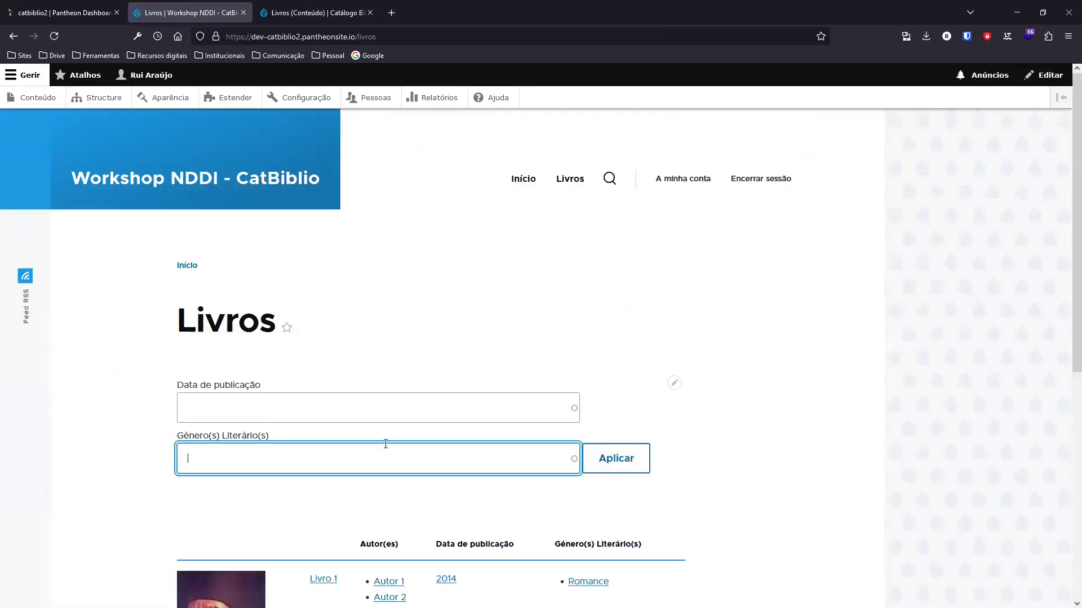
click(268, 411)
text(2014)
click(303, 435)
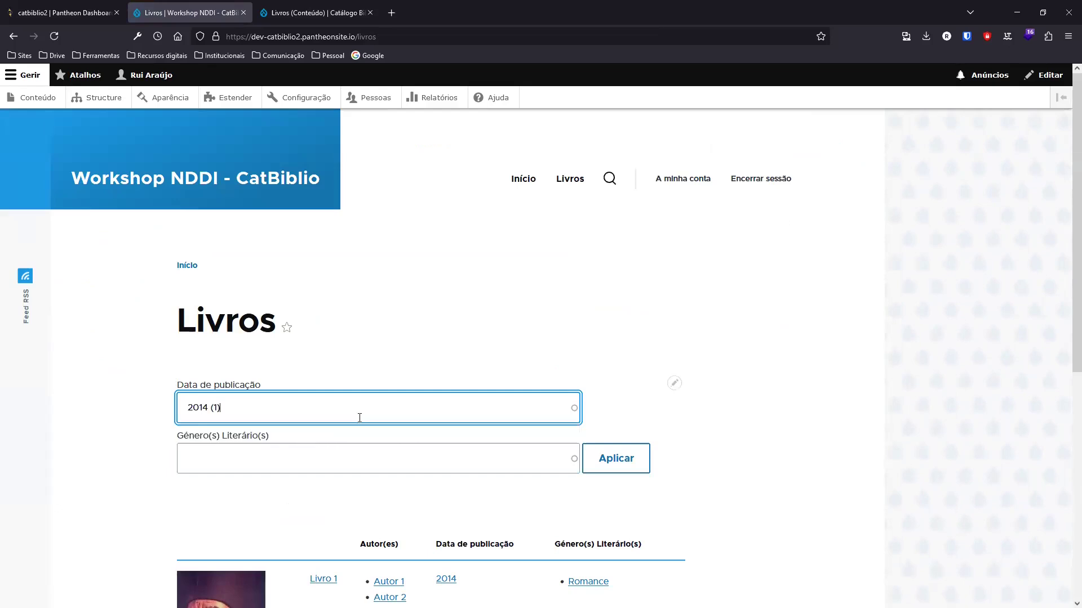
click(631, 459)
scroll(460, 403, down, 3)
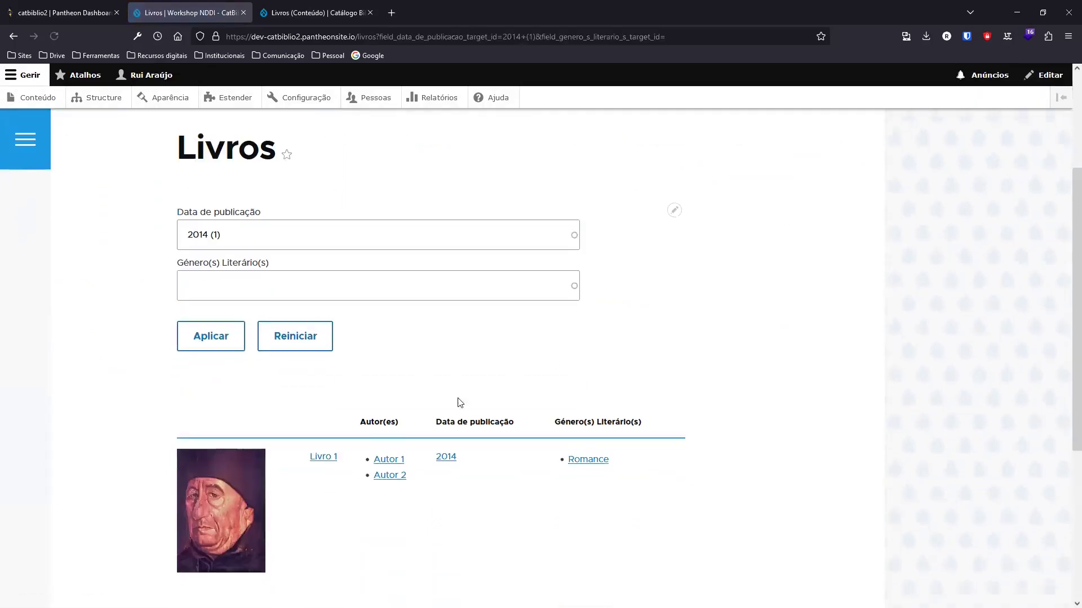
click(301, 344)
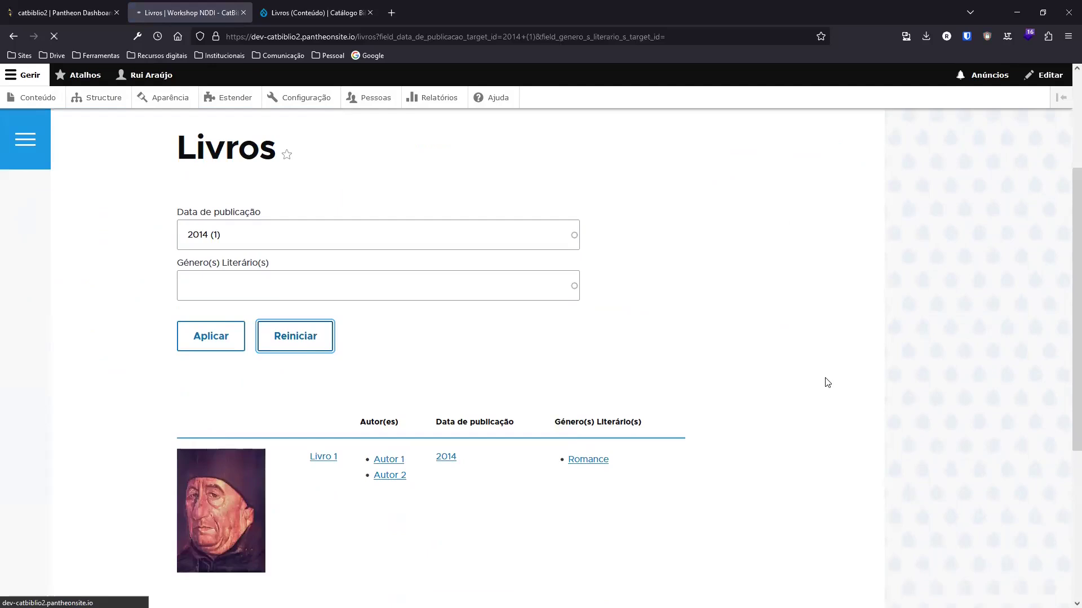
scroll(780, 427, down, 4)
scroll(780, 428, up, 4)
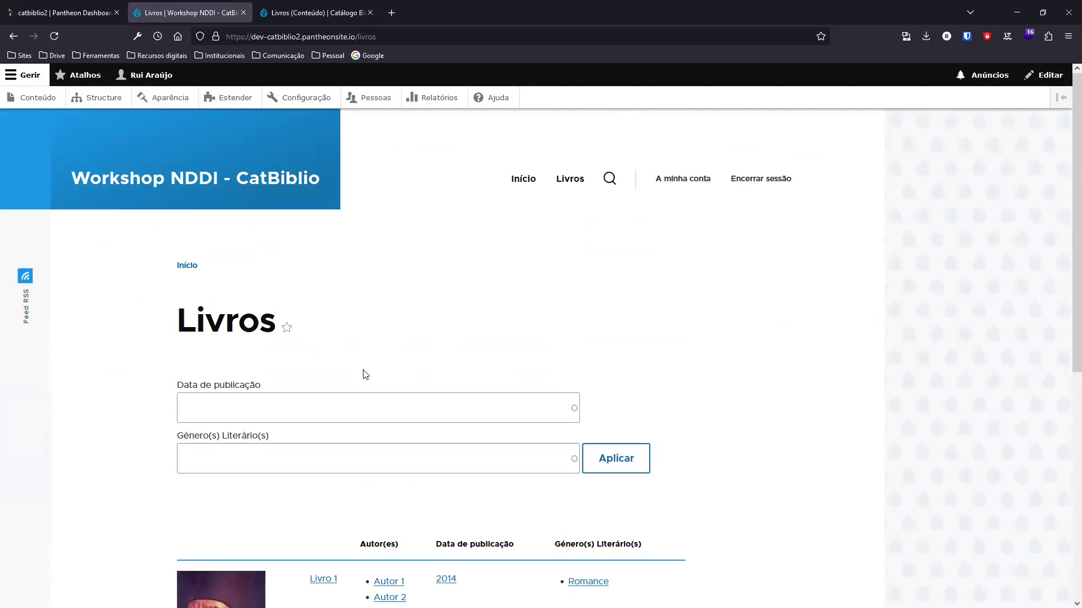
click(103, 103)
Start a new view named Autores from the views list
scroll(251, 409, down, 3)
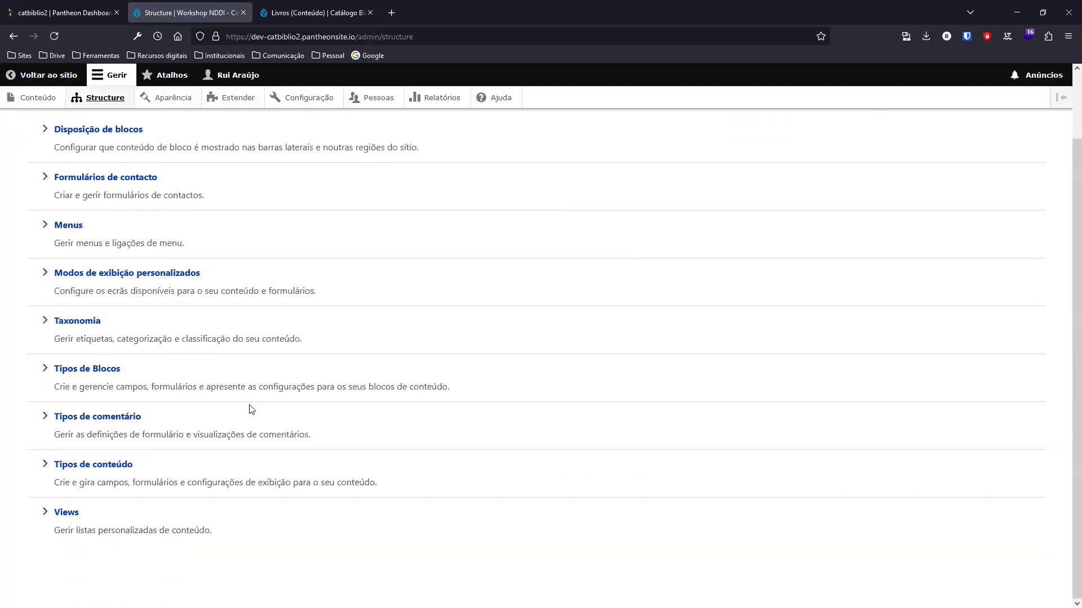
click(62, 513)
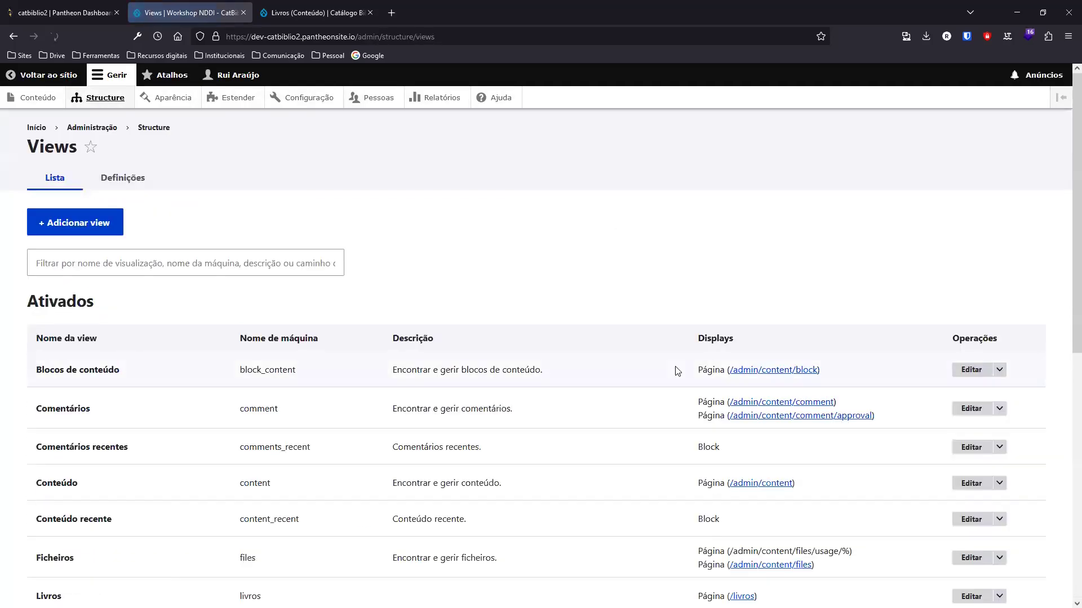
click(56, 224)
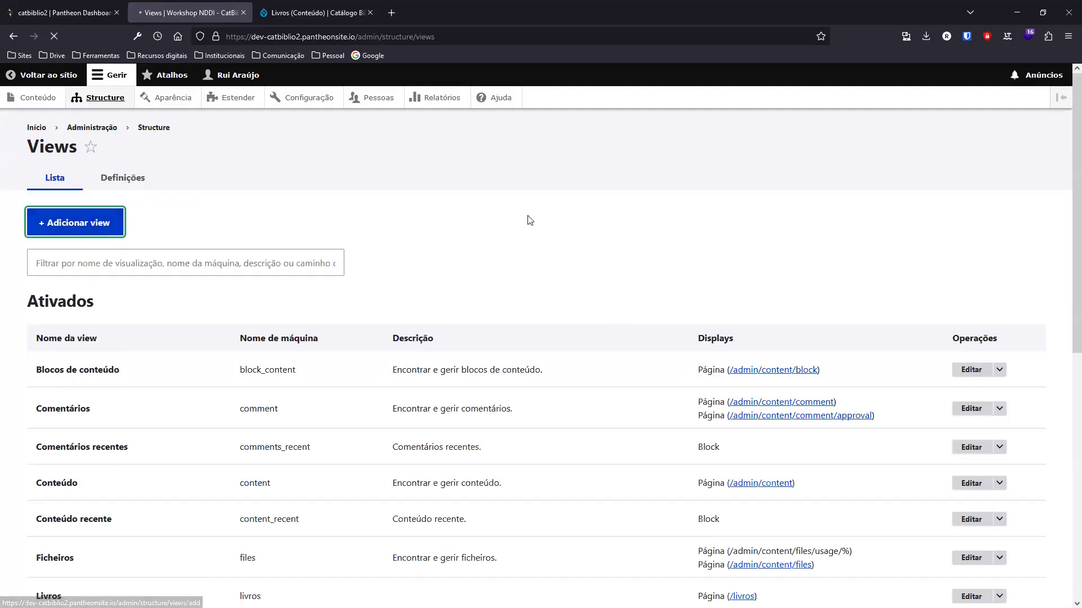
click(119, 261)
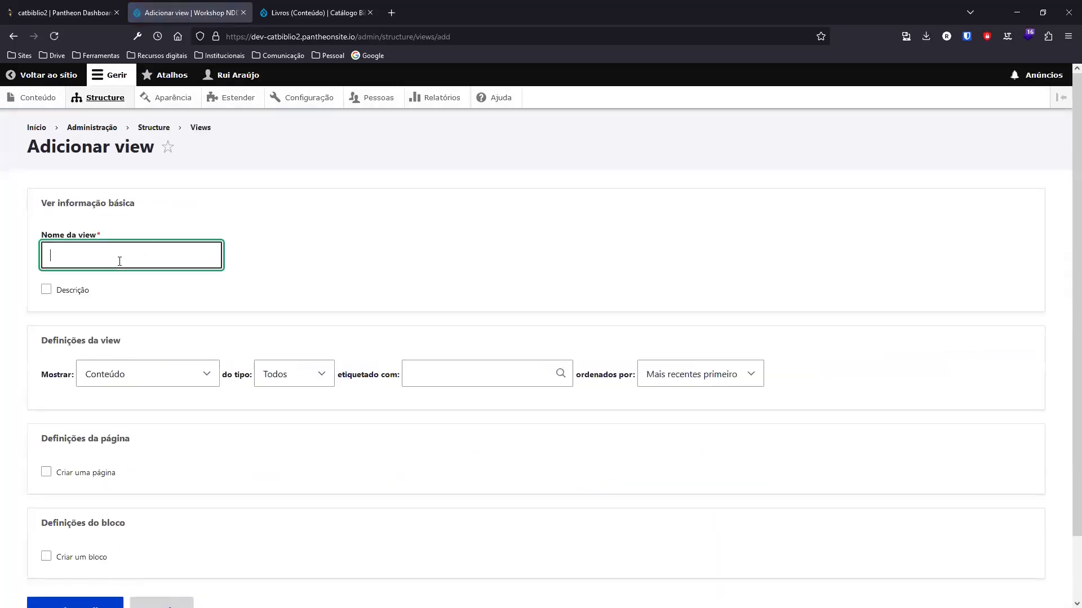
text(Aut)
click(66, 299)
click(506, 264)
scroll(474, 268, down, 2)
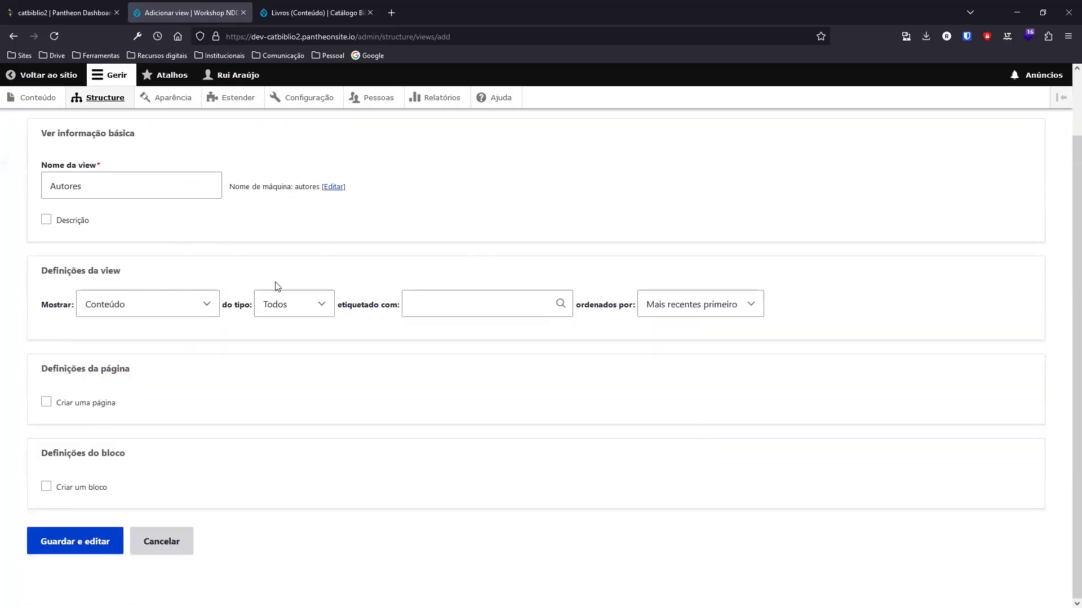
Show only Autores content, sorted by Título
click(299, 303)
click(278, 363)
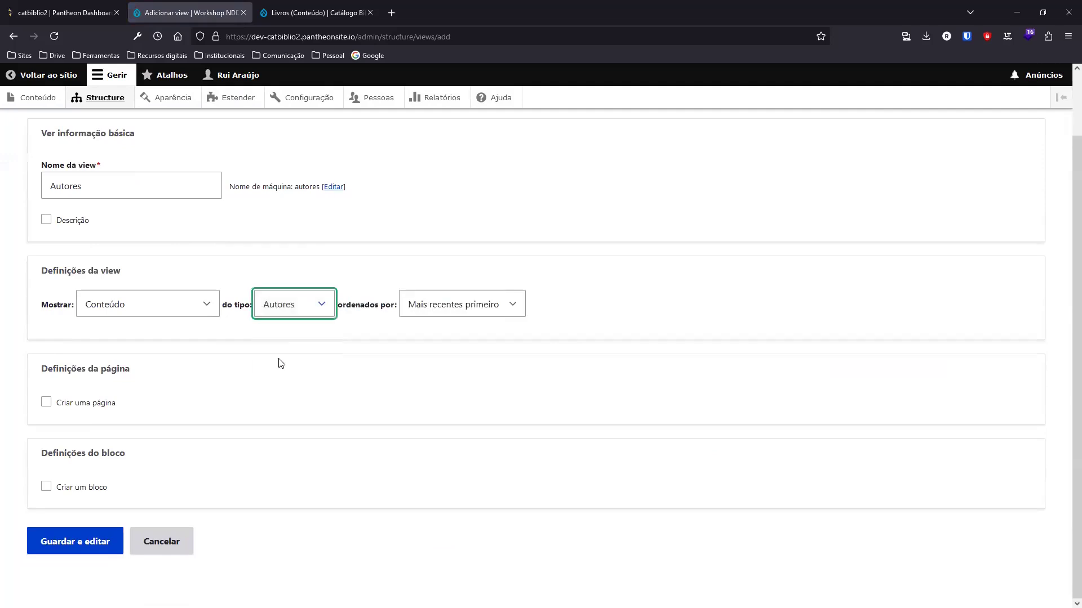
click(481, 302)
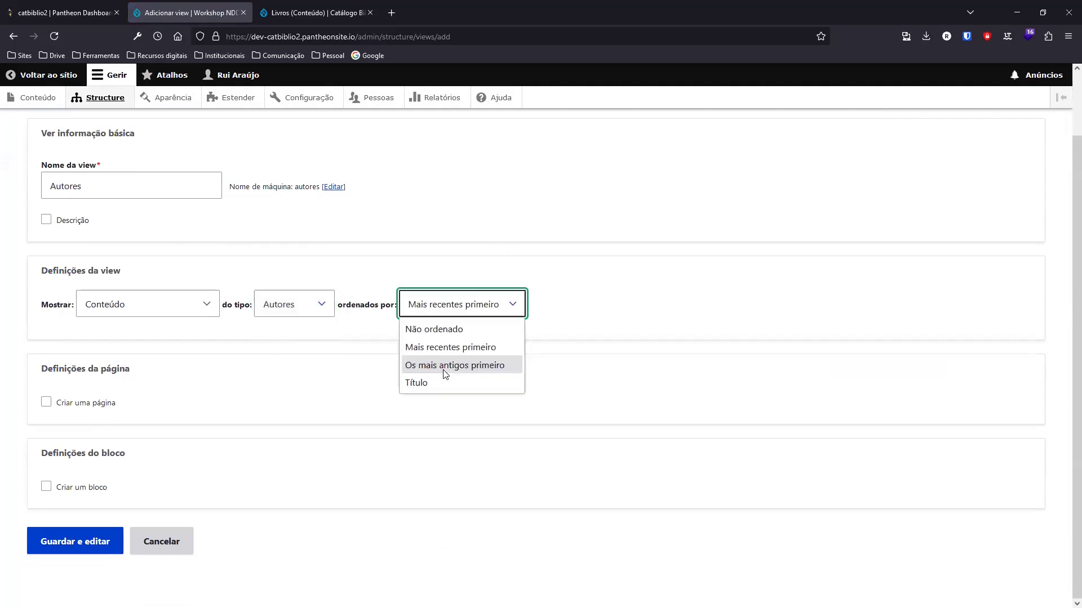
click(440, 376)
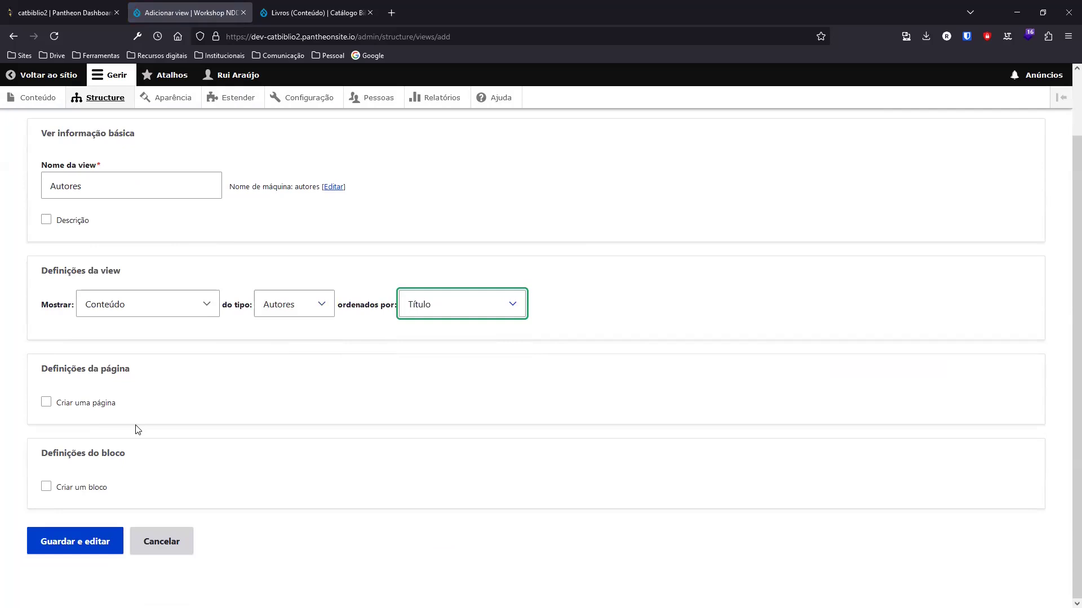
Add a page display showing the authors as títulos
click(46, 403)
scroll(306, 348, down, 5)
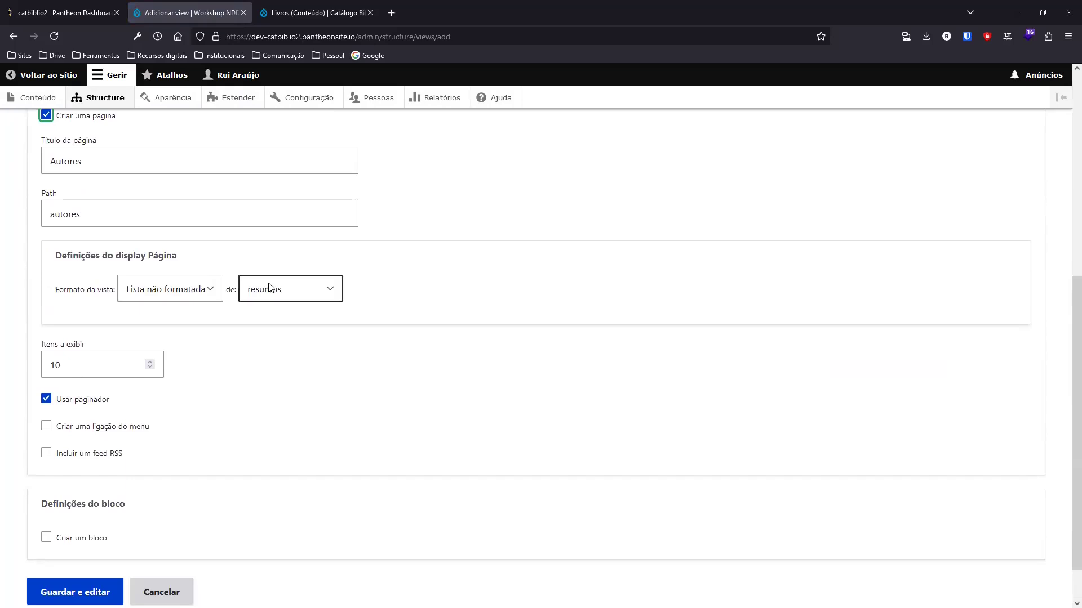
click(287, 290)
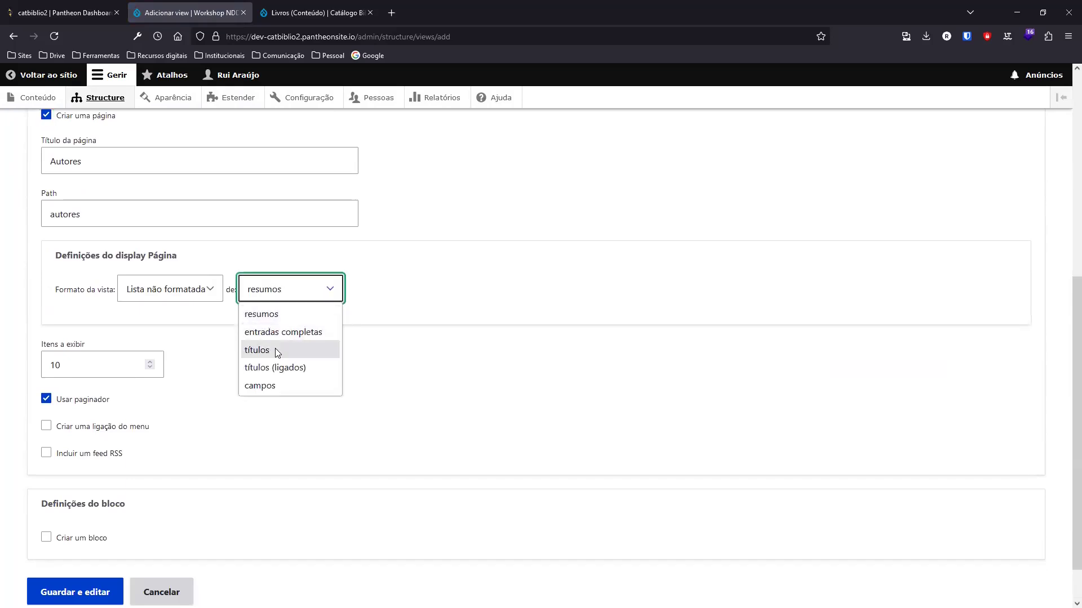
click(277, 353)
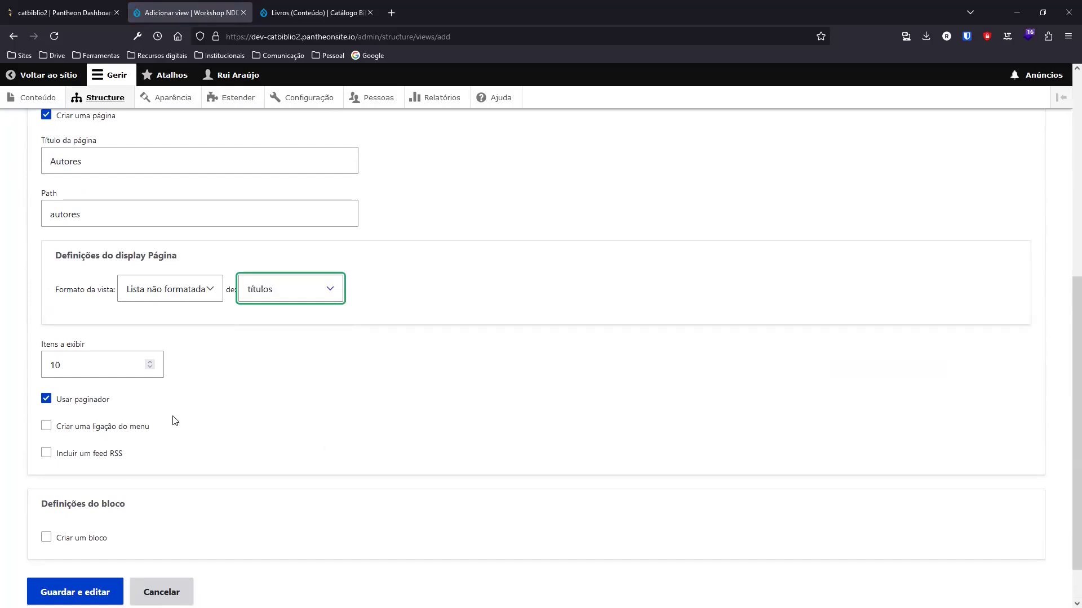
scroll(175, 421, down, 2)
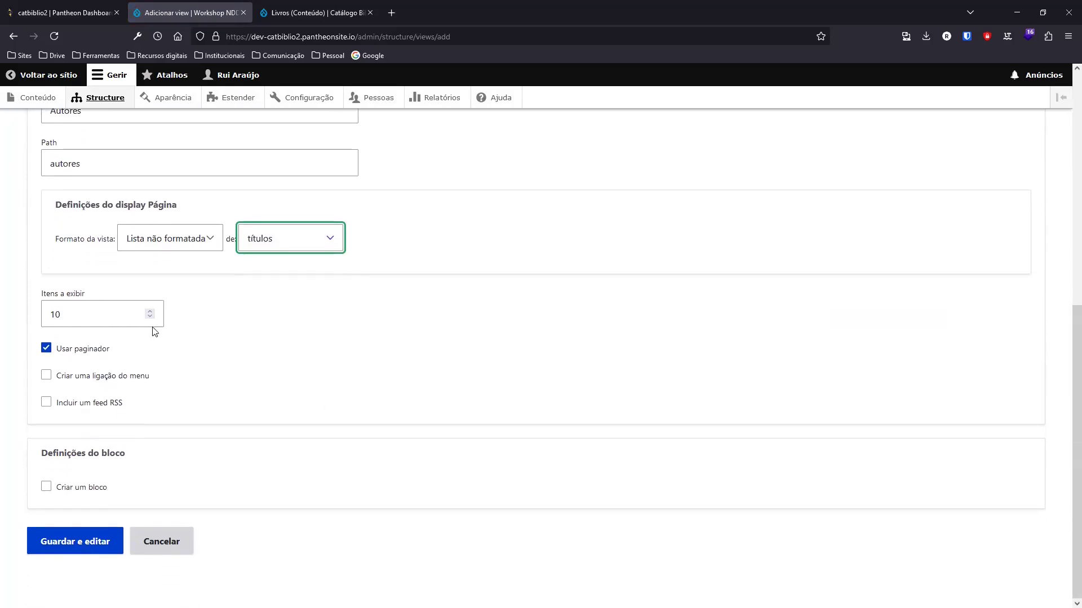
Add an Autores link in Navegação principal, then save and edit the view
click(62, 382)
click(145, 424)
scroll(144, 282, down, 15)
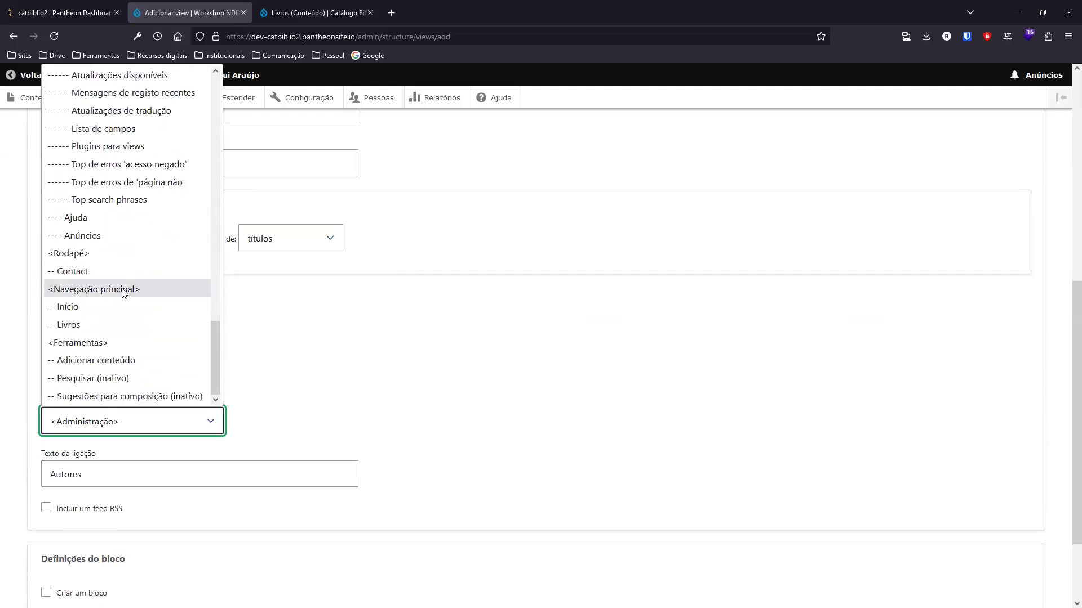
click(127, 289)
scroll(448, 316, down, 2)
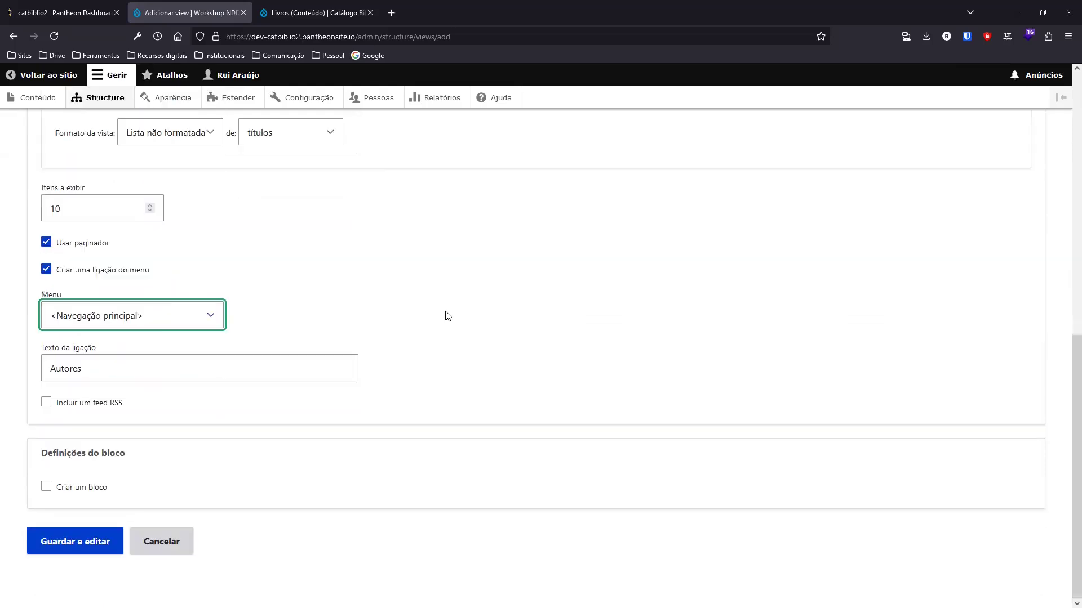
click(90, 542)
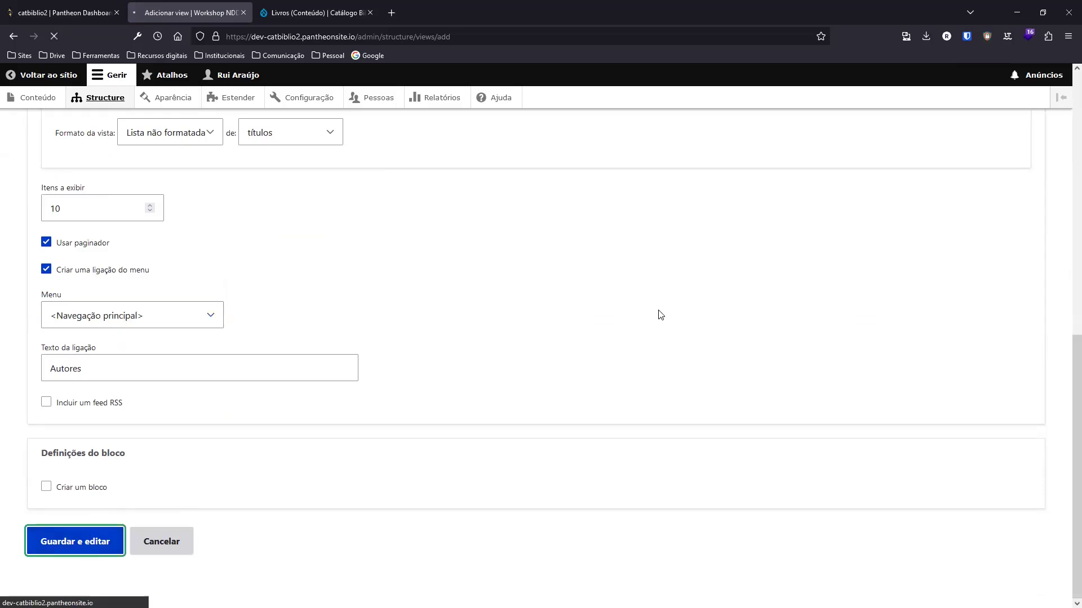
scroll(480, 308, down, 12)
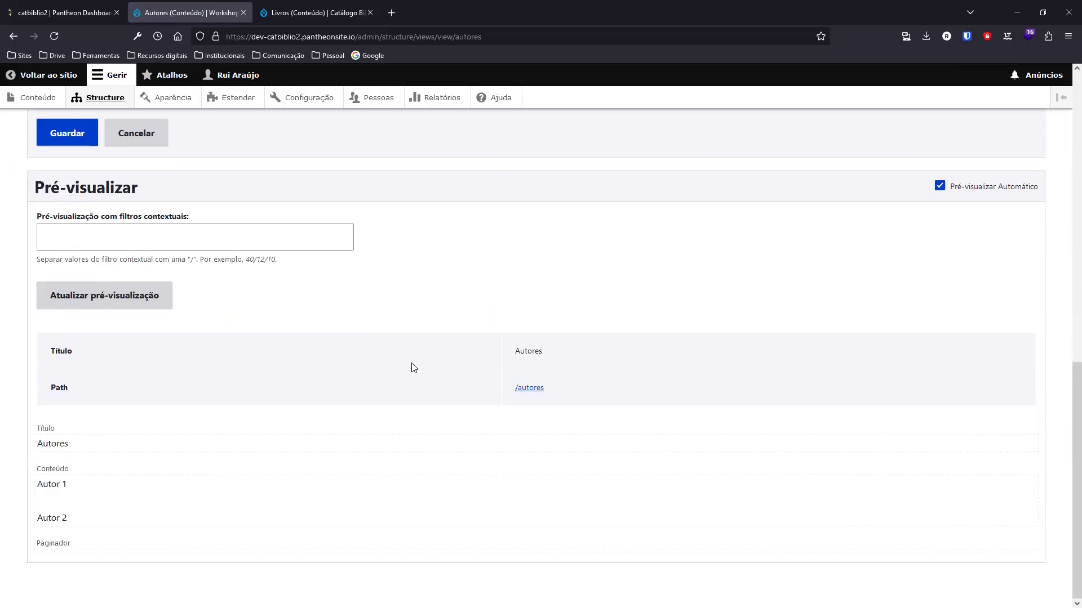
Look at the Conteúdo: Título field settings and close them unchanged
scroll(414, 368, up, 12)
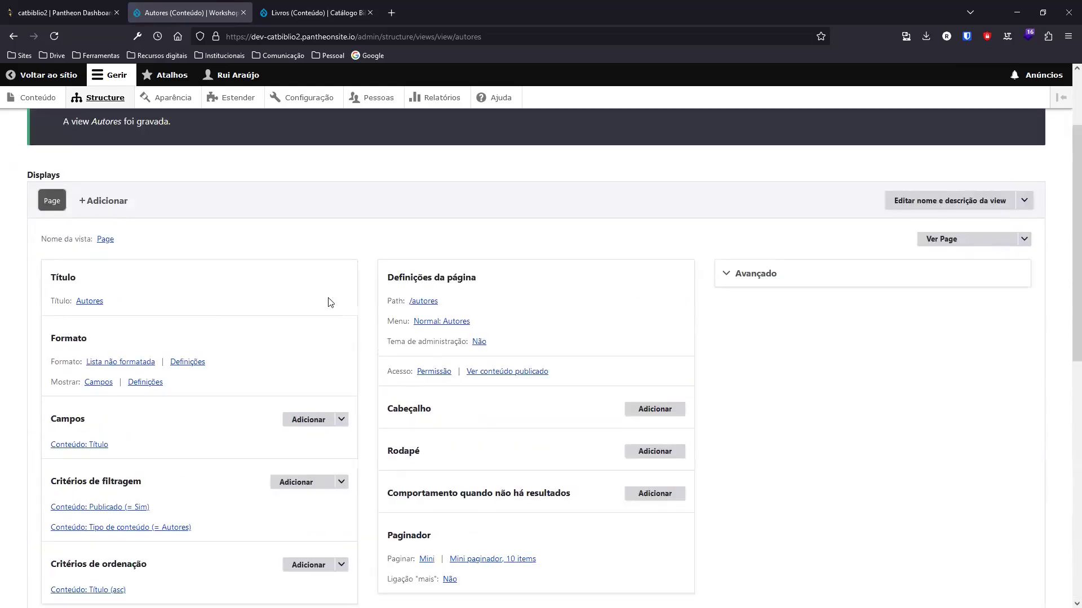
scroll(245, 310, down, 1)
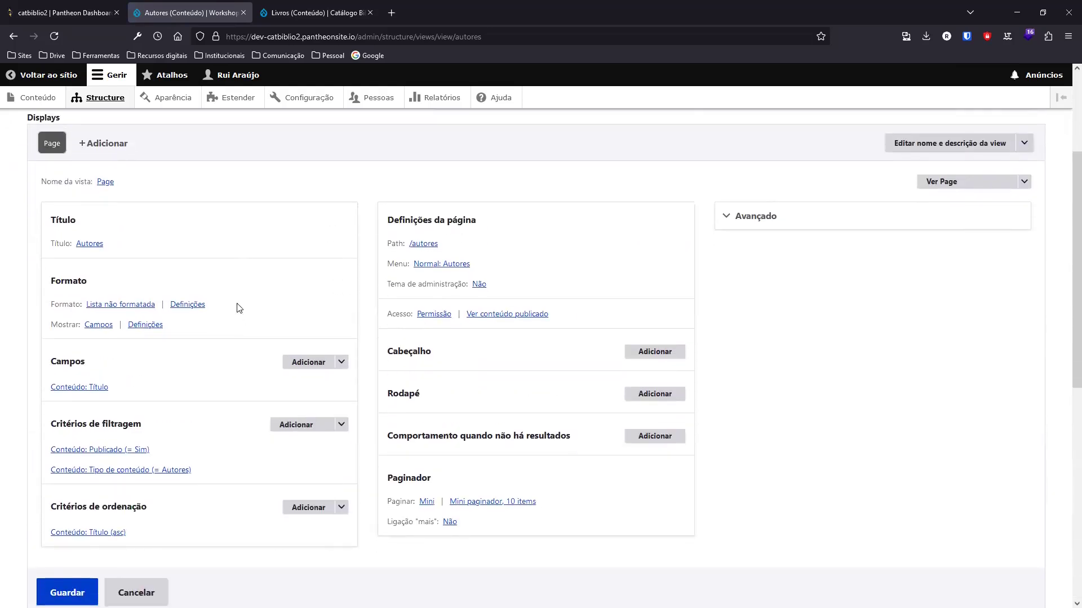
scroll(240, 308, down, 1)
click(84, 331)
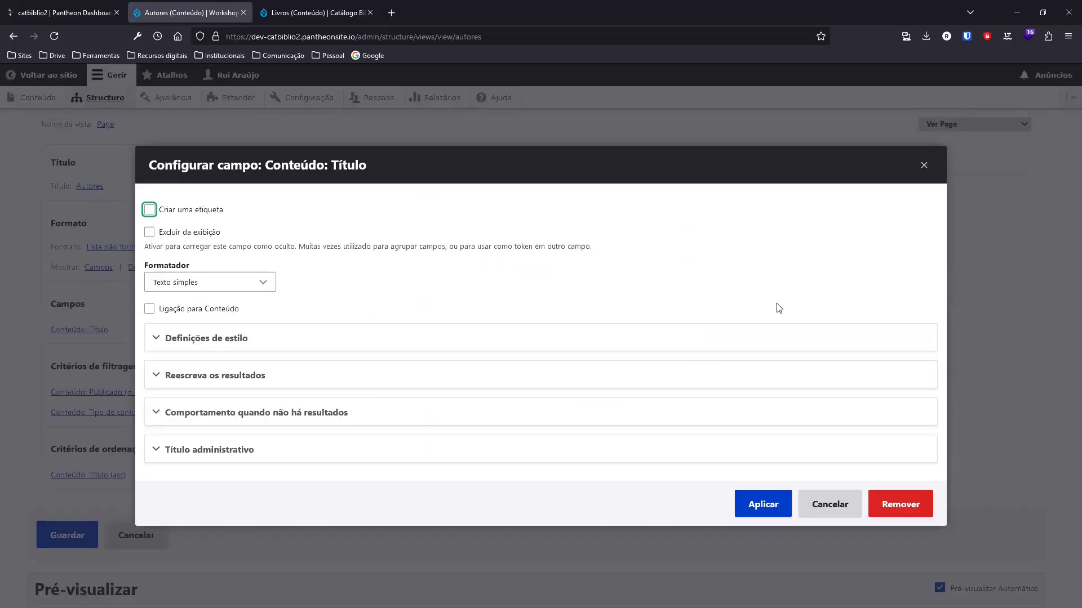
click(829, 503)
Turn on 'Ligação para Conteúdo' so each author title links to its page
scroll(322, 274, down, 1)
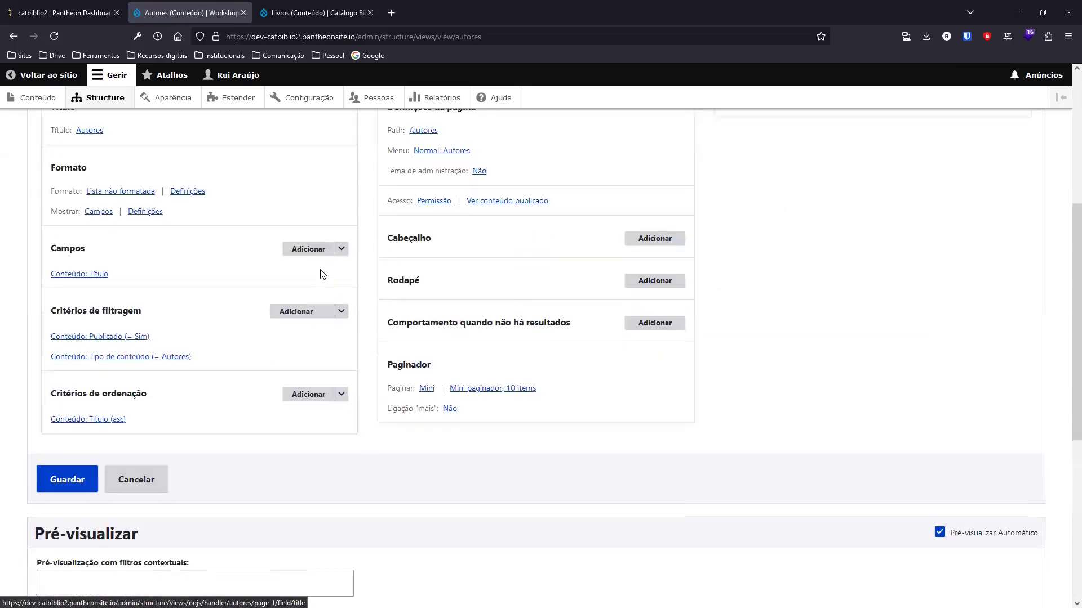
scroll(322, 274, down, 6)
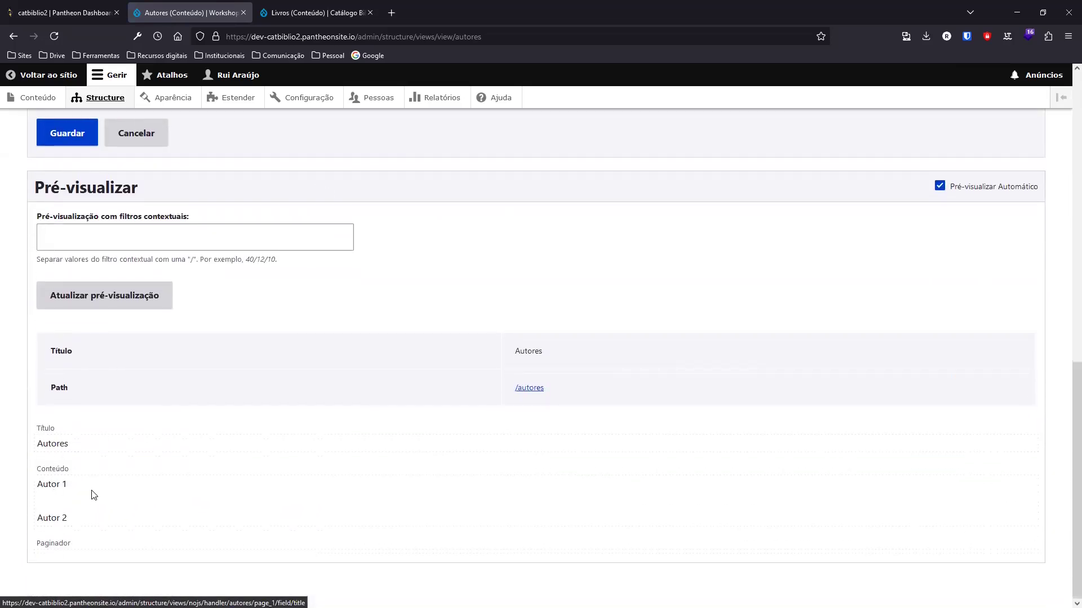
drag(75, 486, 14, 486)
click(68, 490)
scroll(145, 491, up, 5)
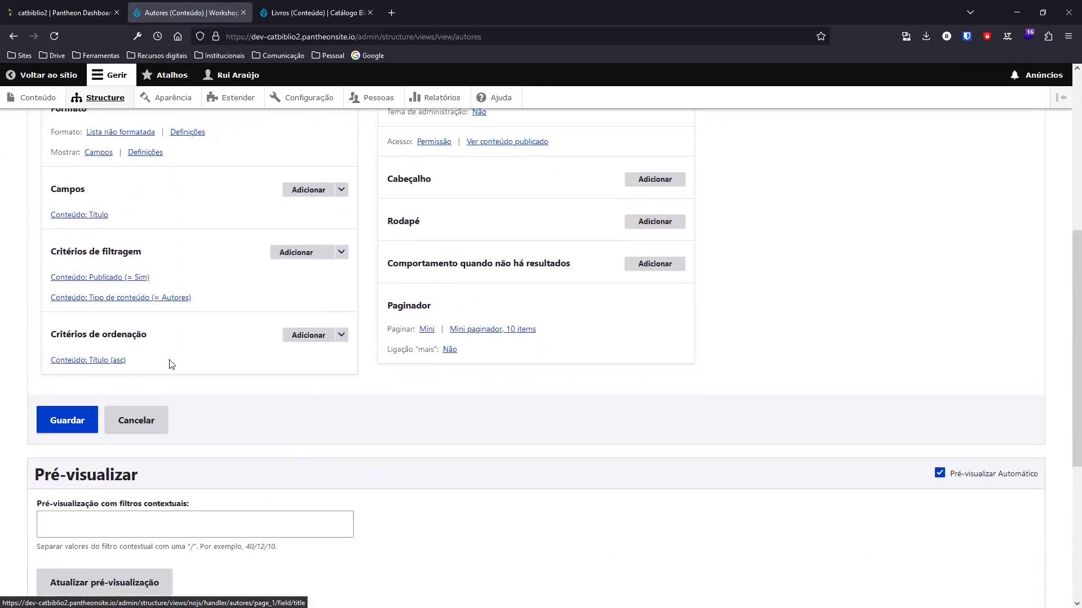
scroll(172, 364, up, 1)
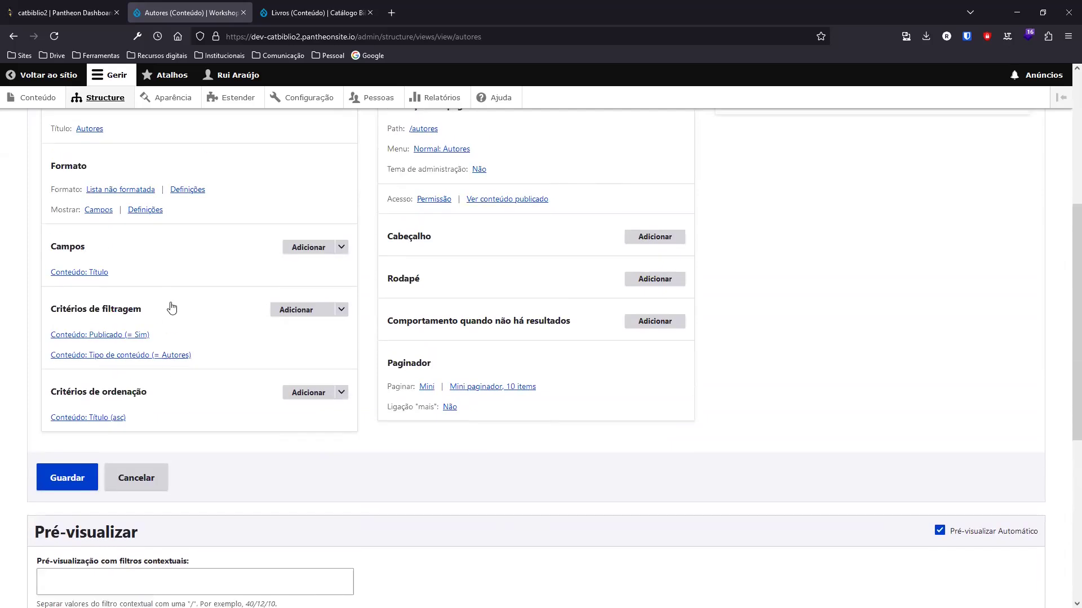
click(89, 273)
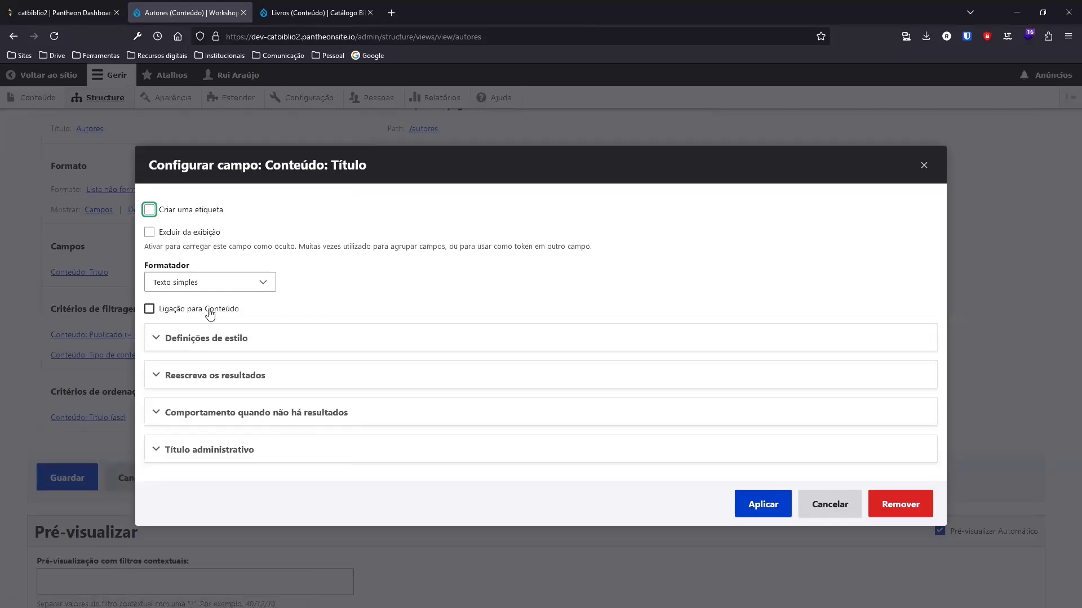
click(149, 310)
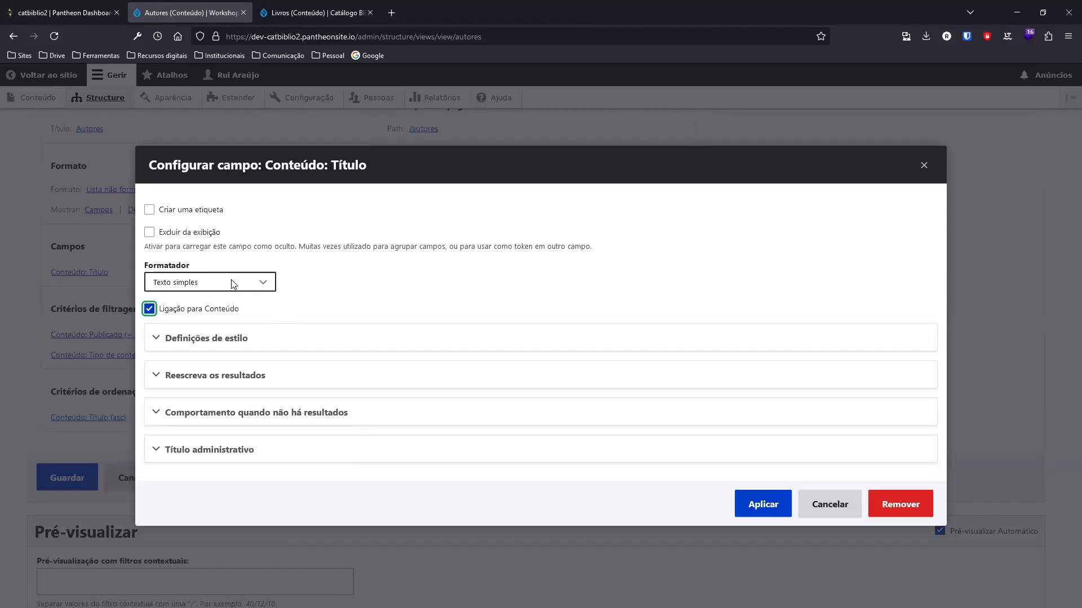
click(757, 505)
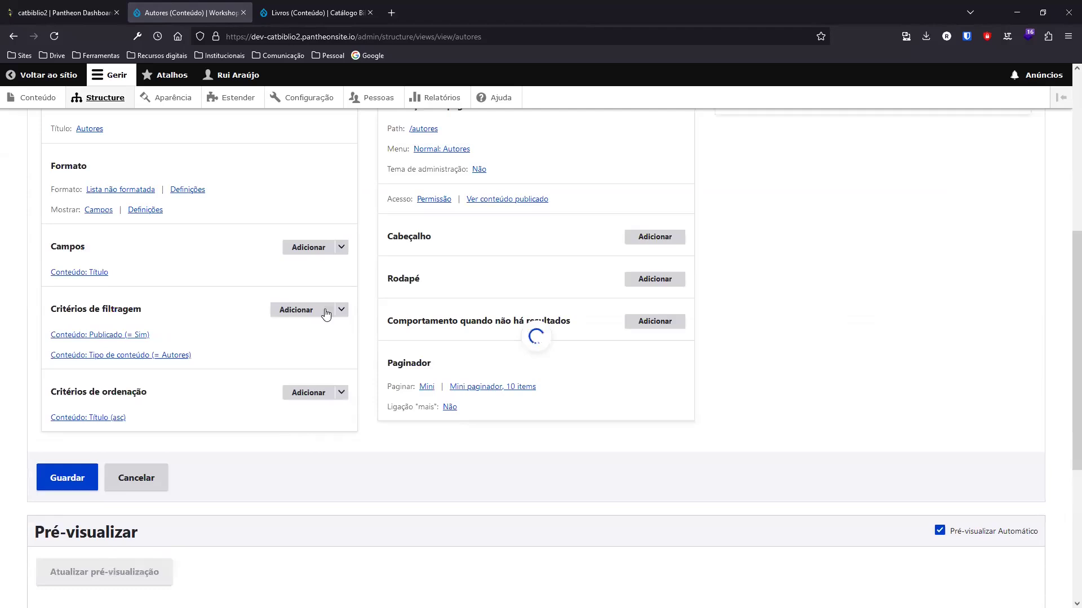
Save the Autores view and go back to the Structure page
scroll(125, 299, down, 5)
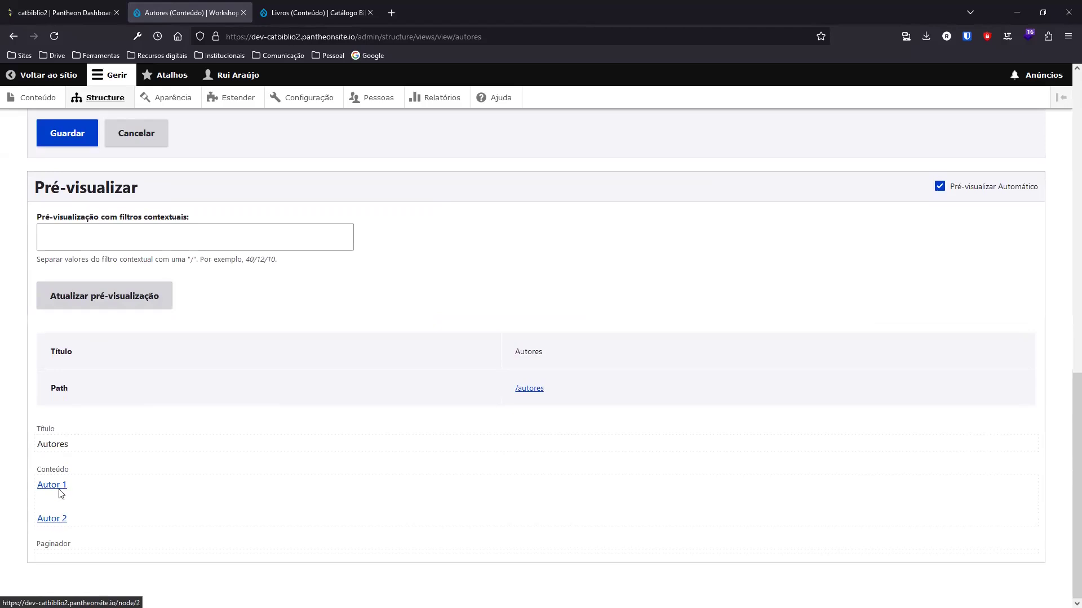
click(70, 146)
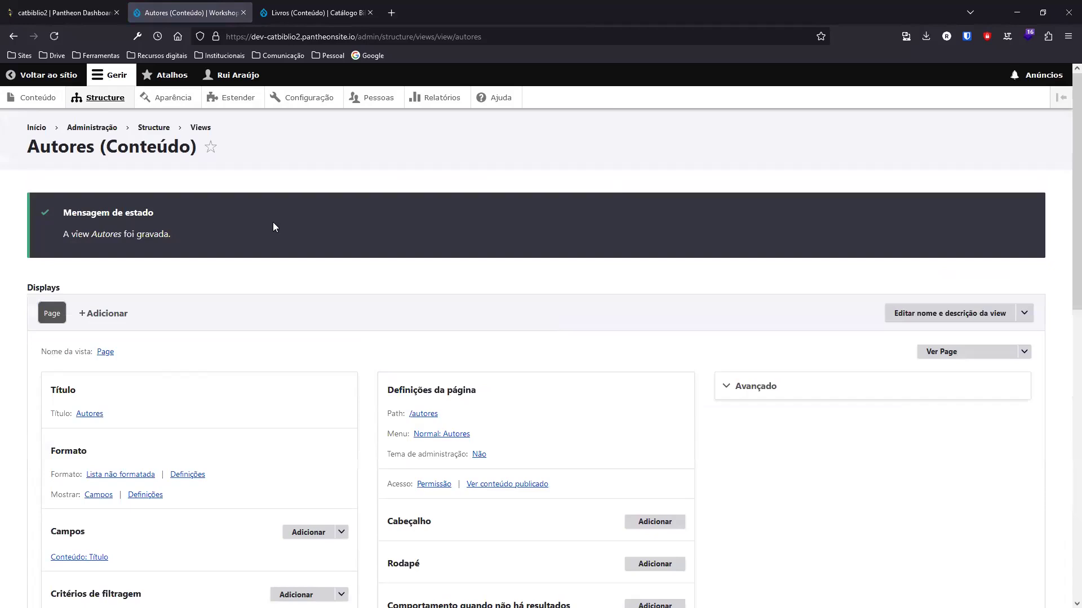
click(98, 99)
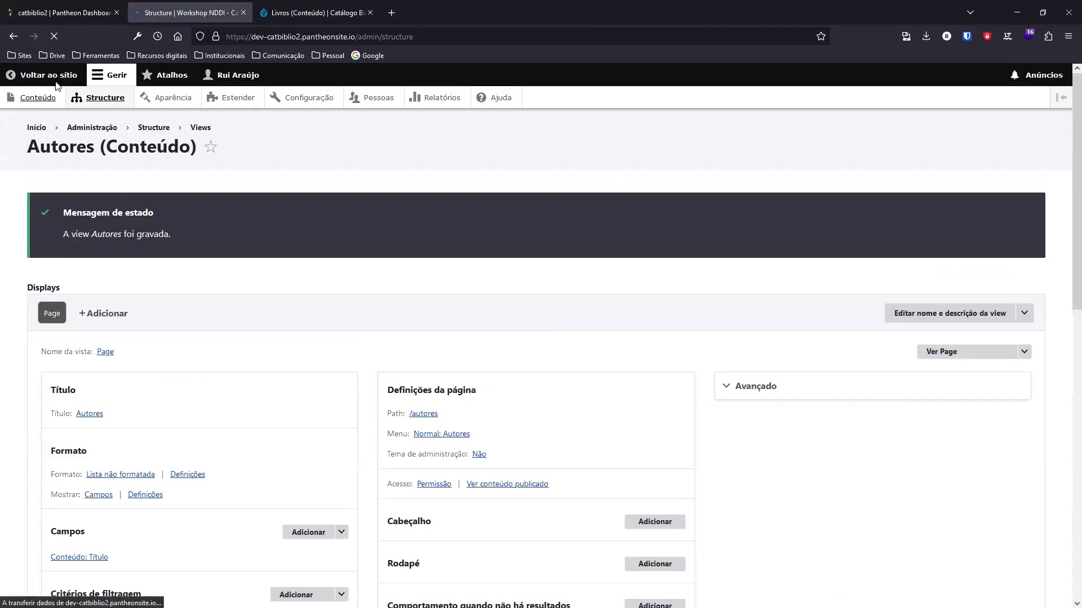
View /autores with linked Autor 1 and Autor 2, then open its view editor
click(54, 82)
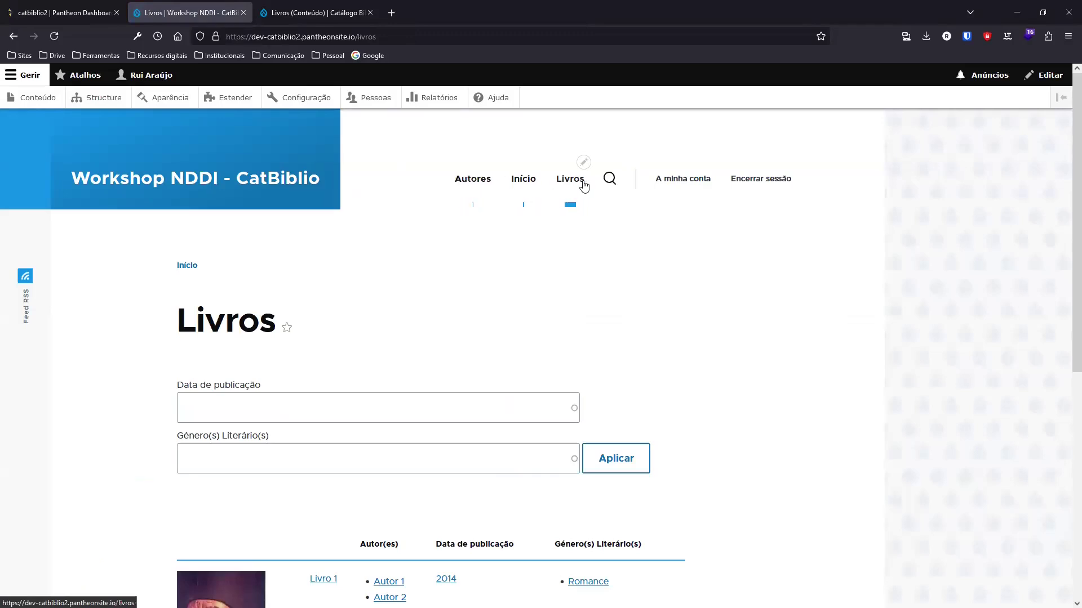
scroll(453, 253, down, 1)
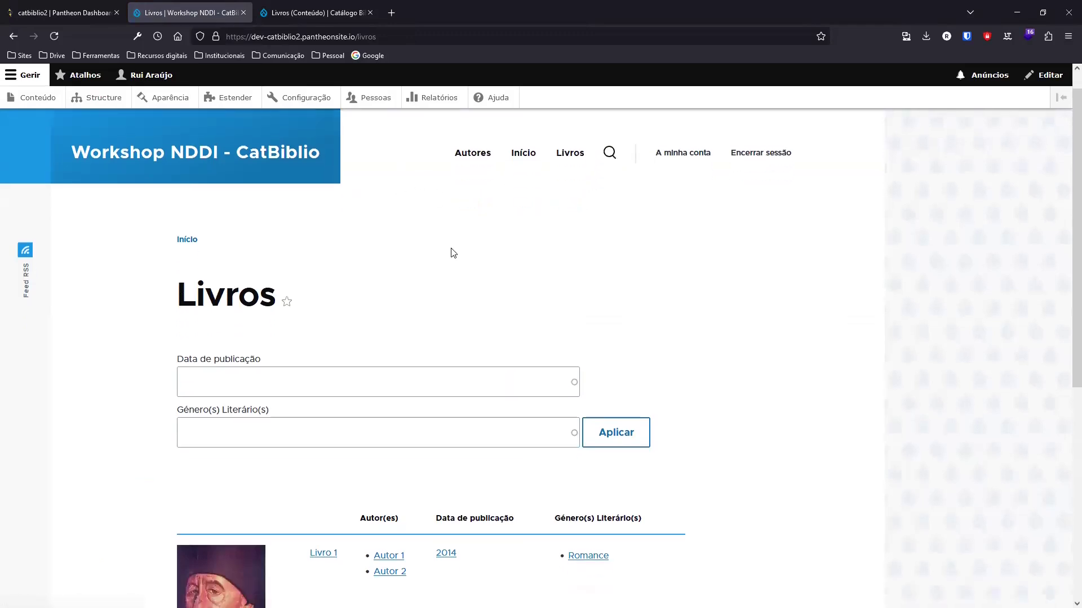
scroll(451, 226, up, 1)
click(472, 179)
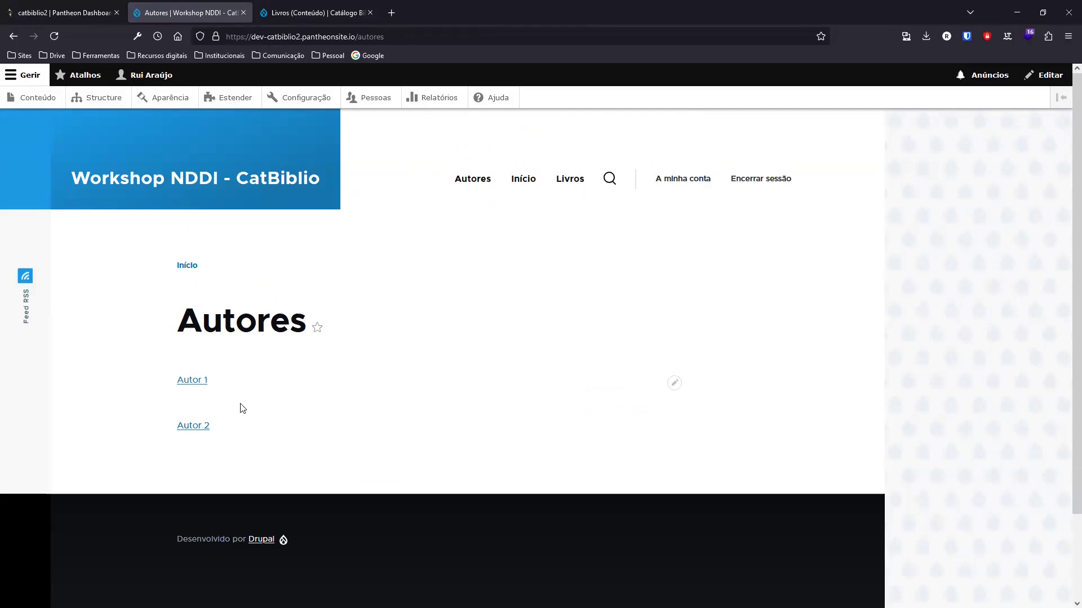
click(673, 383)
click(657, 400)
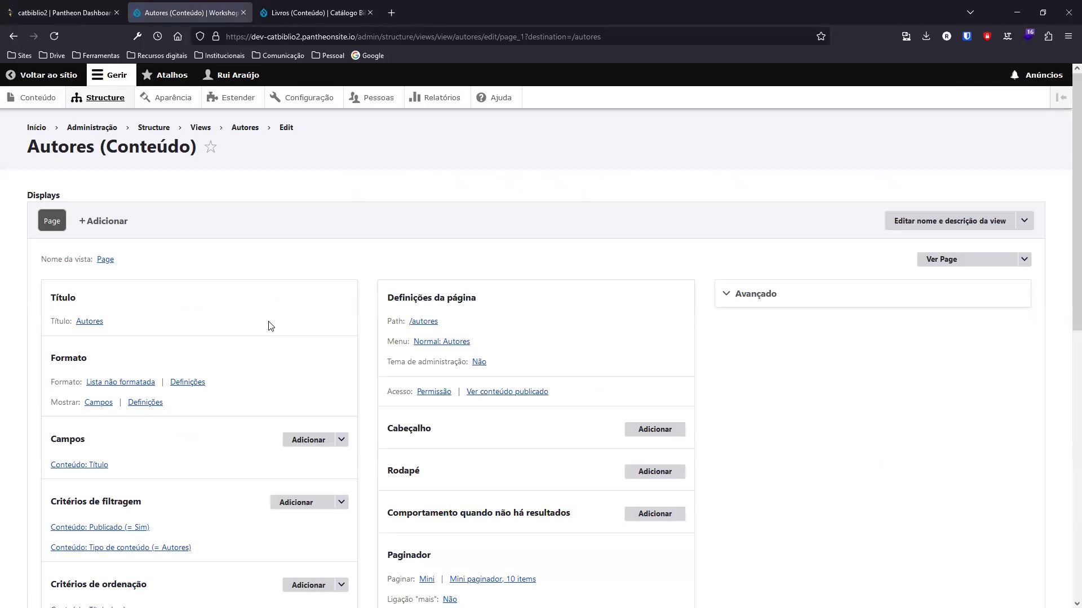
Add an Autor(es) filter criterion to the Autores view
scroll(250, 357, down, 5)
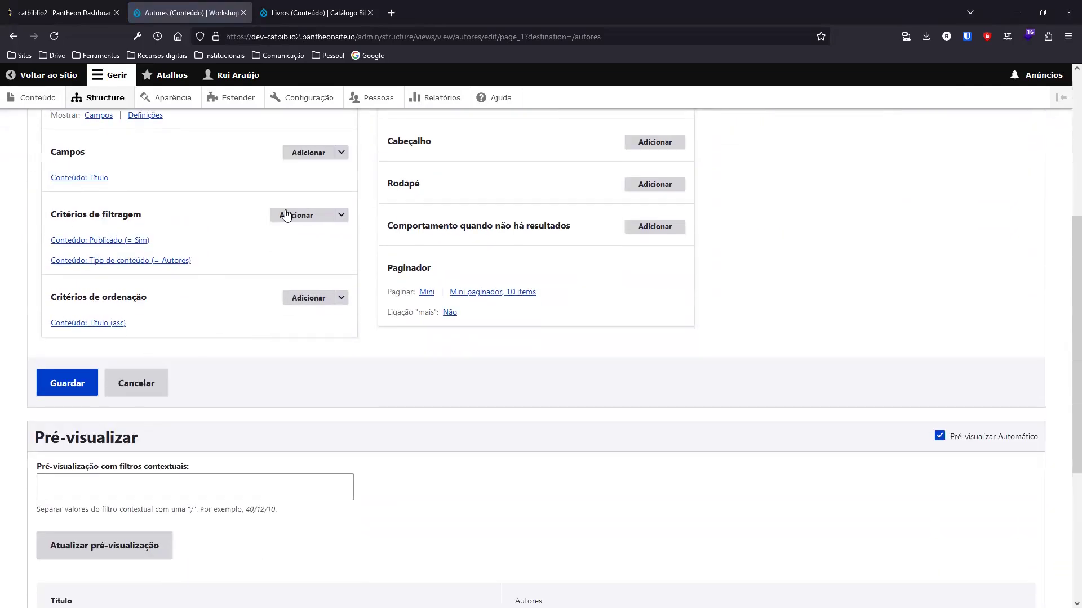
click(293, 215)
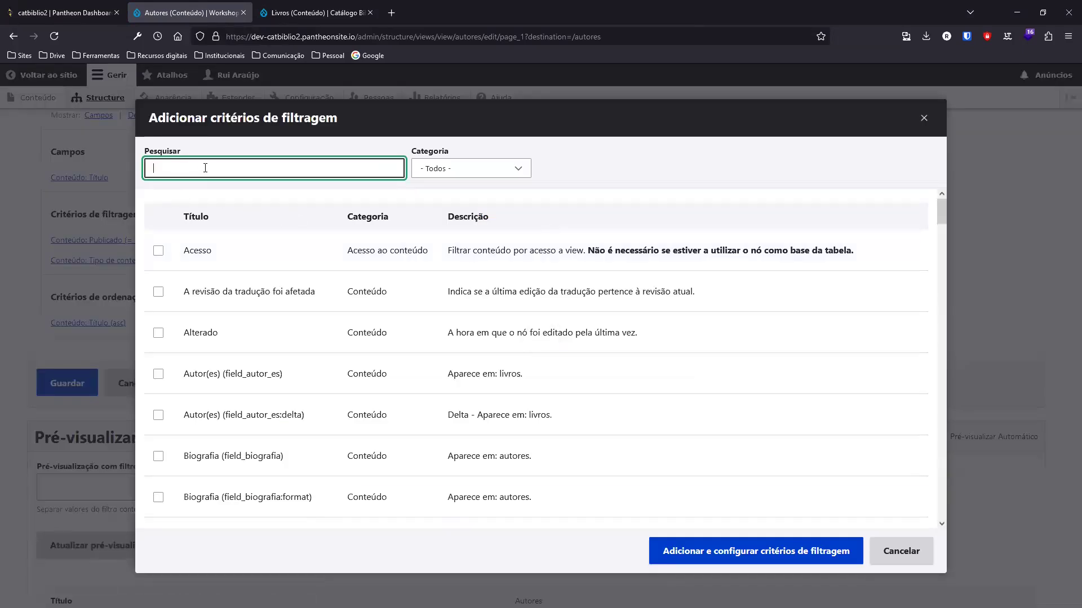
text(Aut)
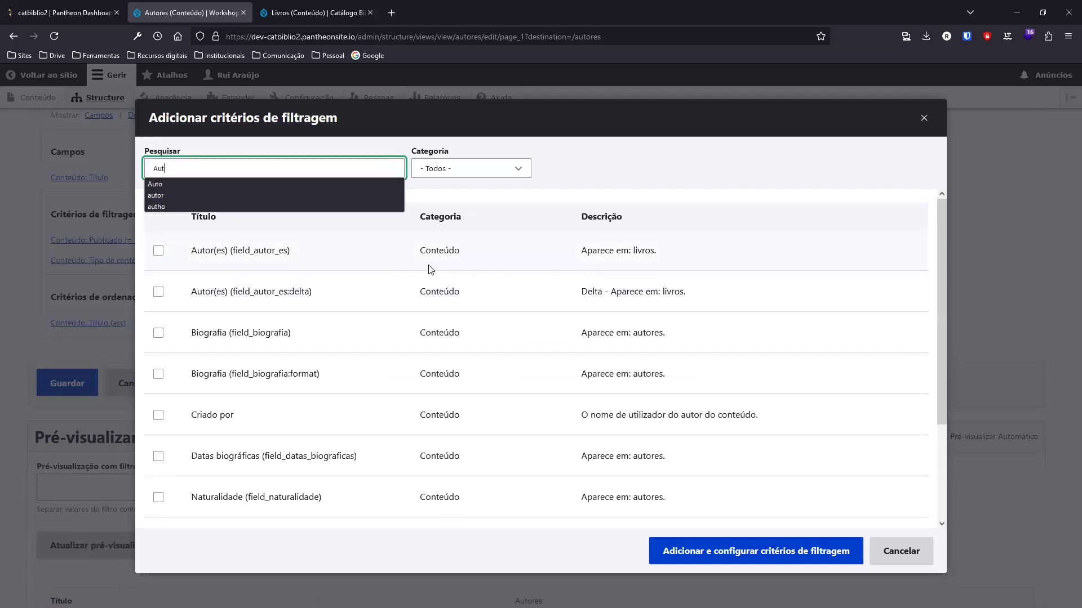
click(158, 250)
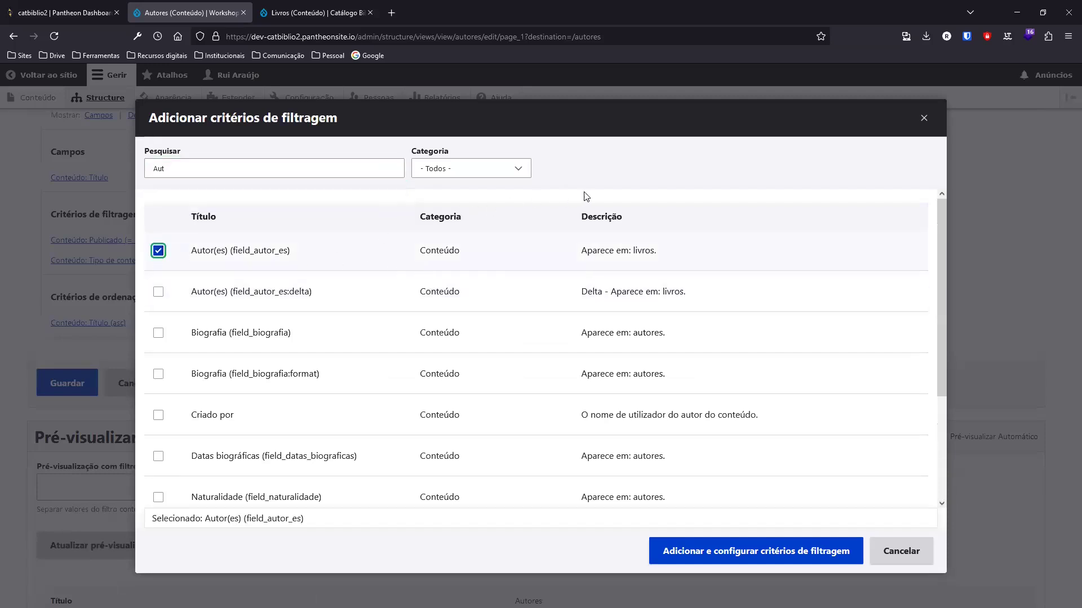
click(754, 551)
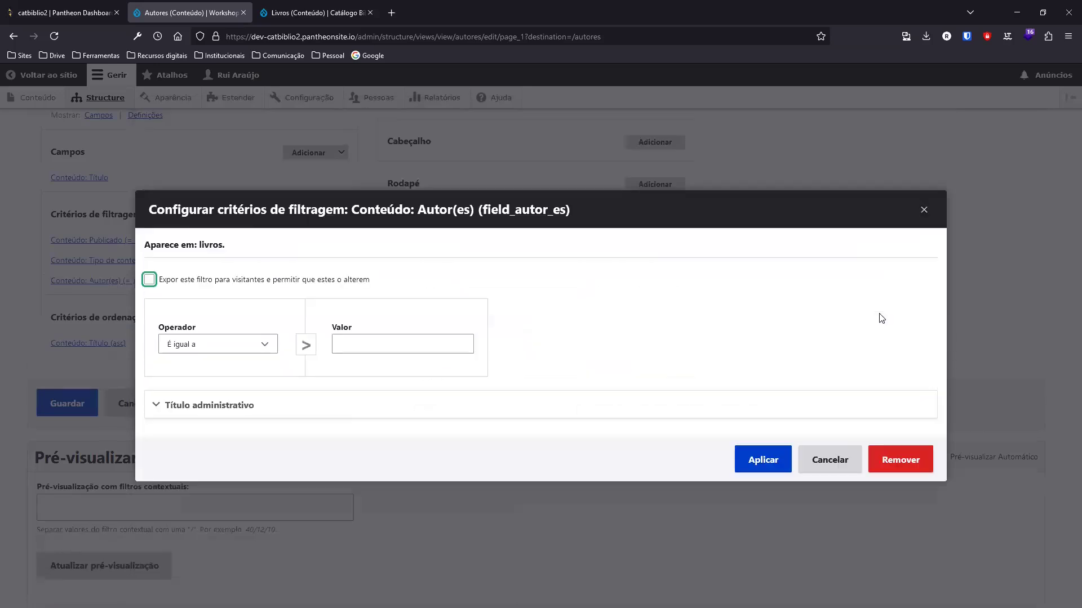
Expose the filter labelled 'Autor(es)' with operator 'É igual a'
click(150, 279)
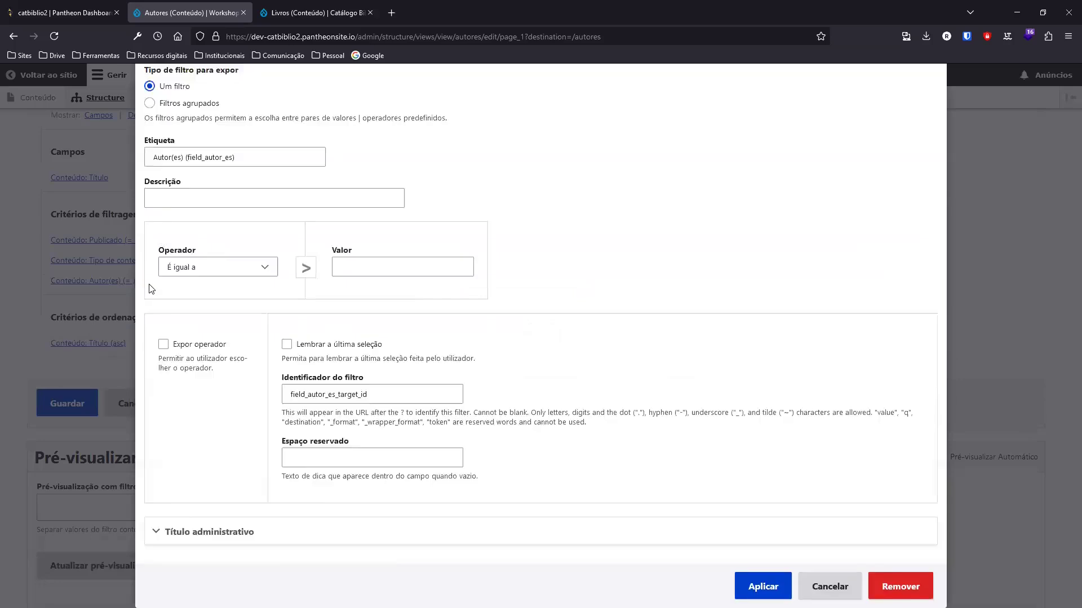
click(248, 321)
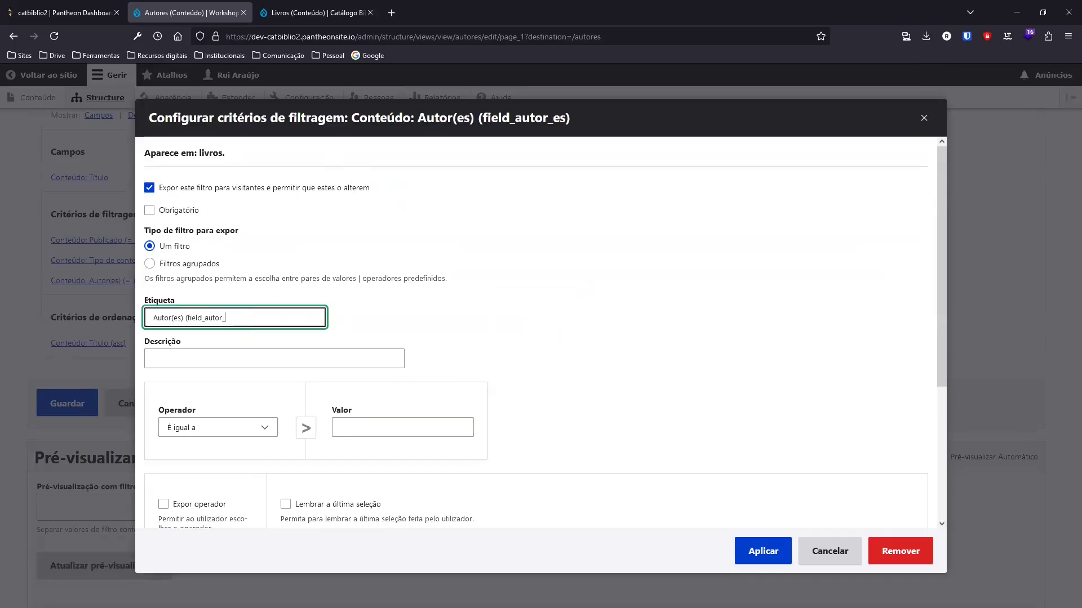
key(BackSpace)
key(BackSpace)
key(BackSpace)
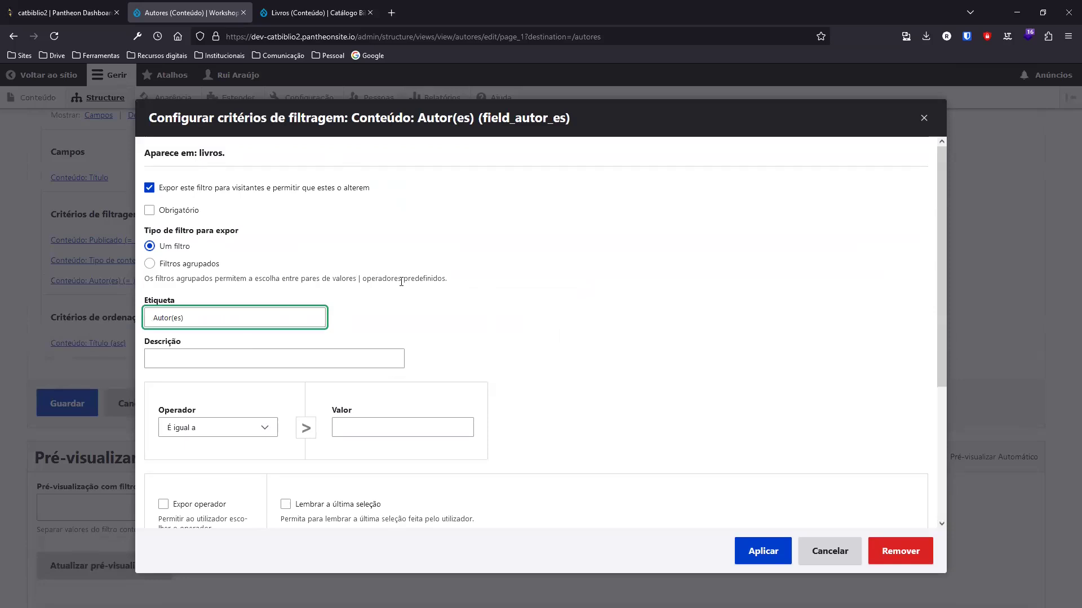
scroll(403, 285, down, 3)
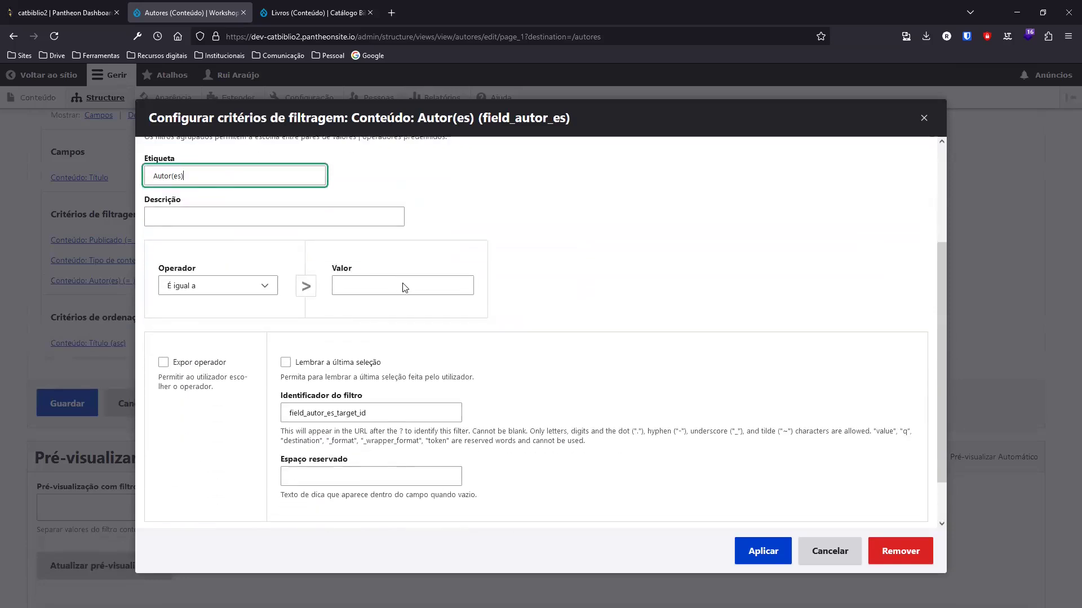
click(255, 291)
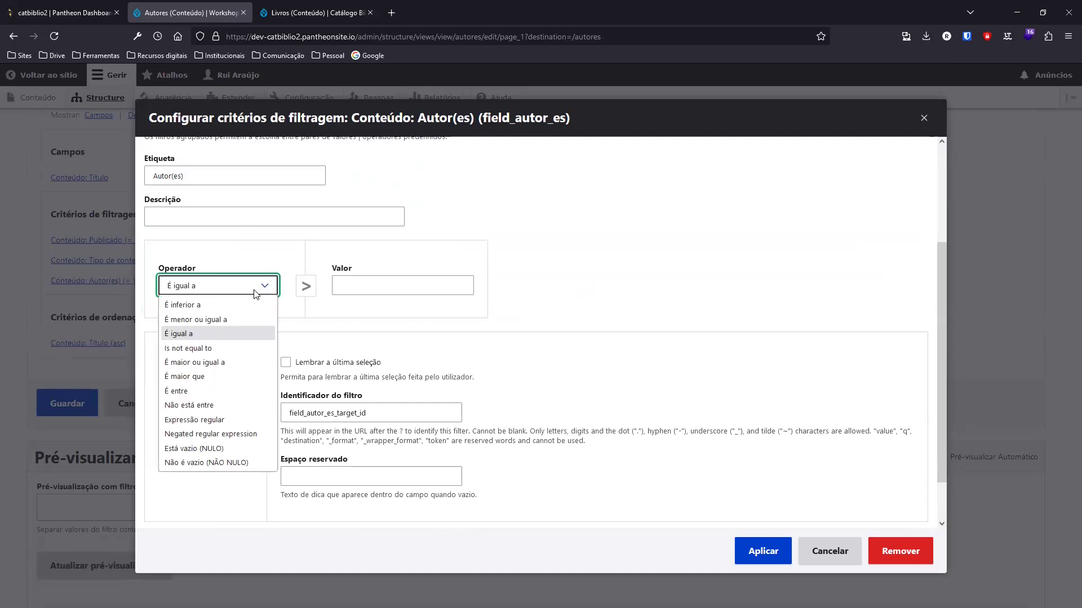
click(255, 294)
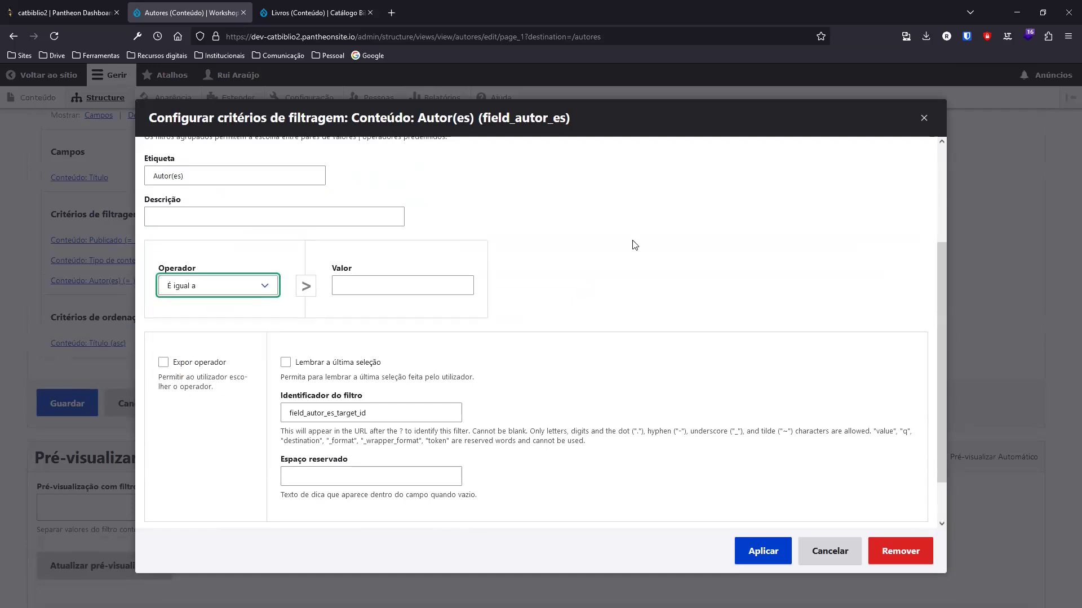
scroll(614, 242, down, 2)
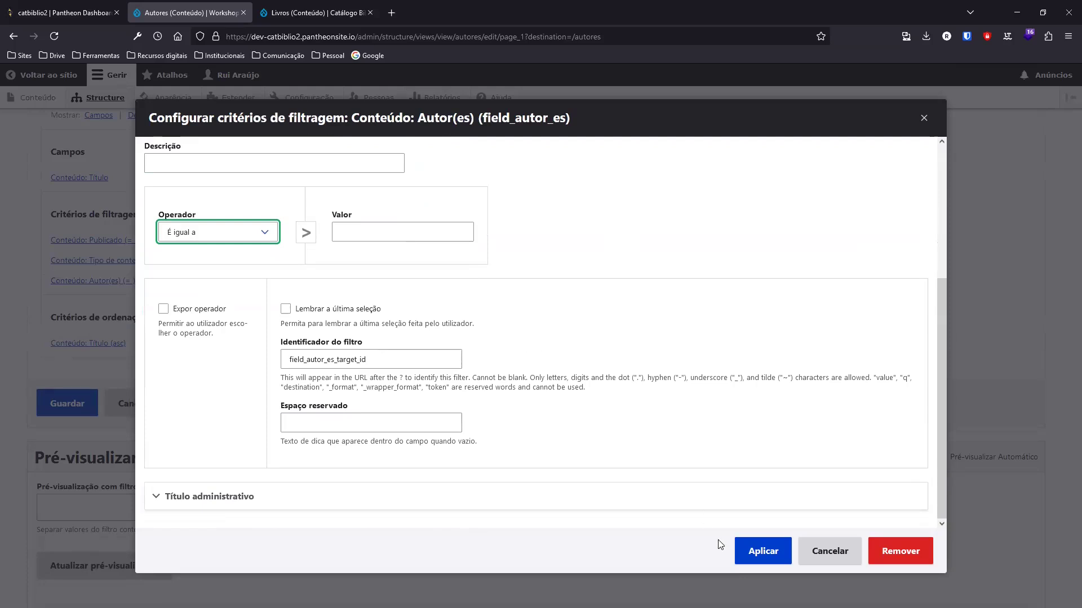
click(763, 551)
Check the new Autor(es) field in the view preview
scroll(244, 391, down, 8)
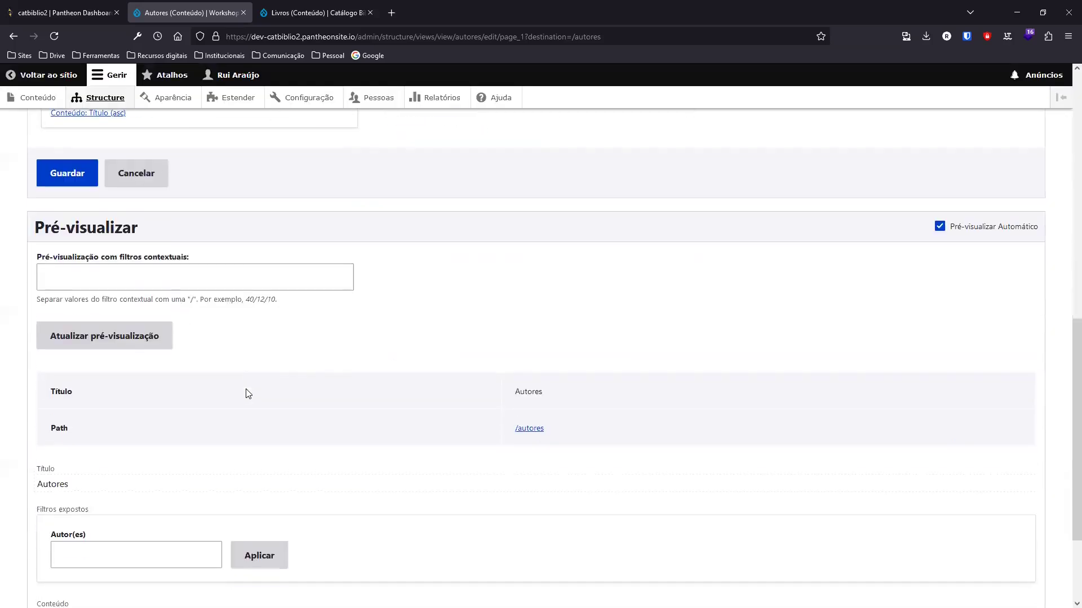
click(181, 418)
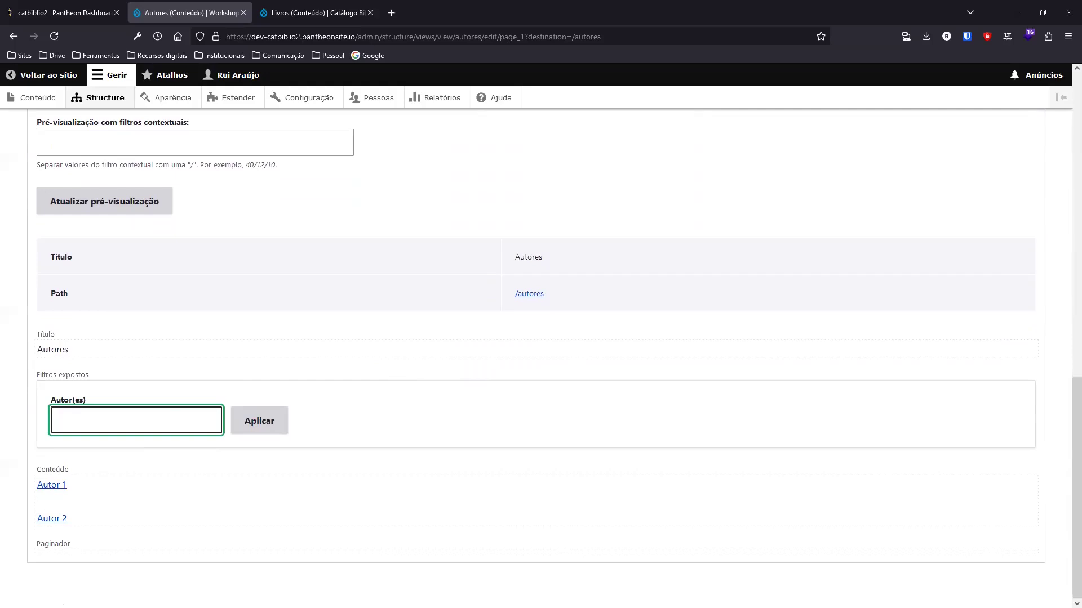
click(237, 361)
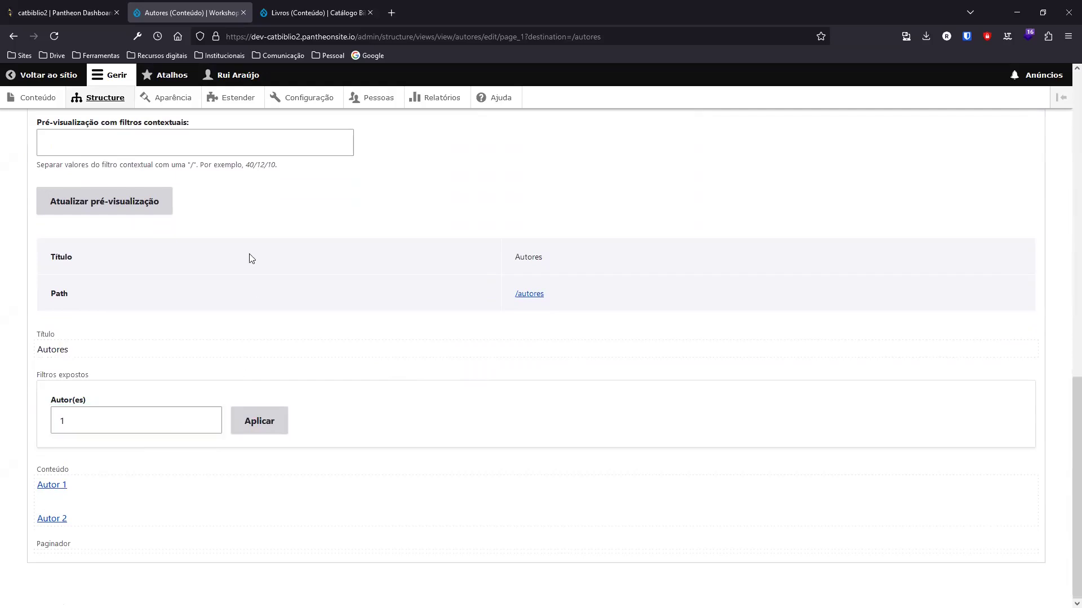
scroll(317, 257, up, 2)
scroll(319, 260, up, 4)
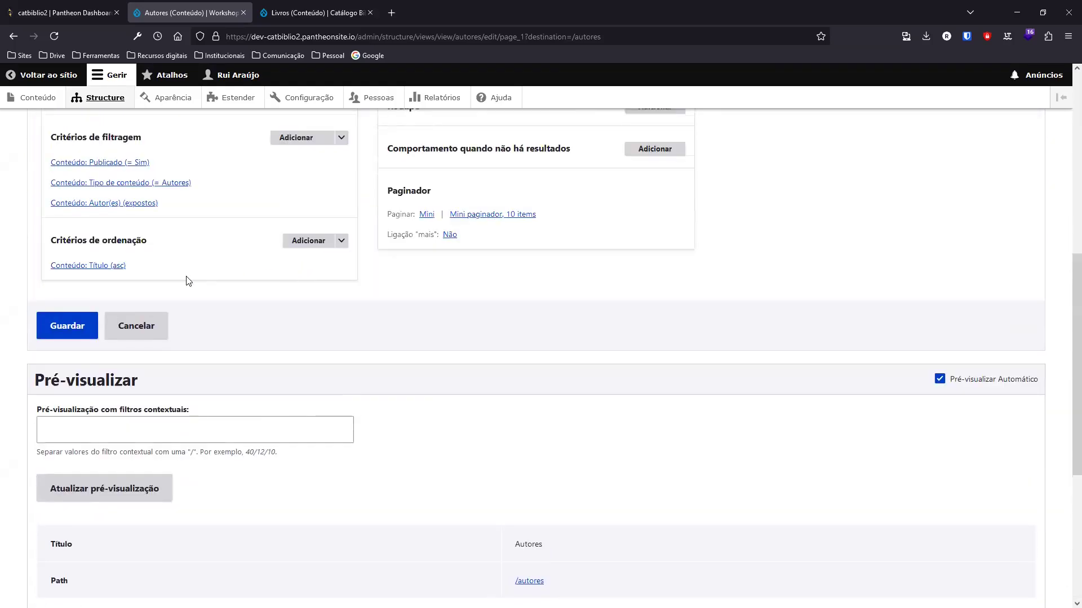
scroll(597, 330, up, 1)
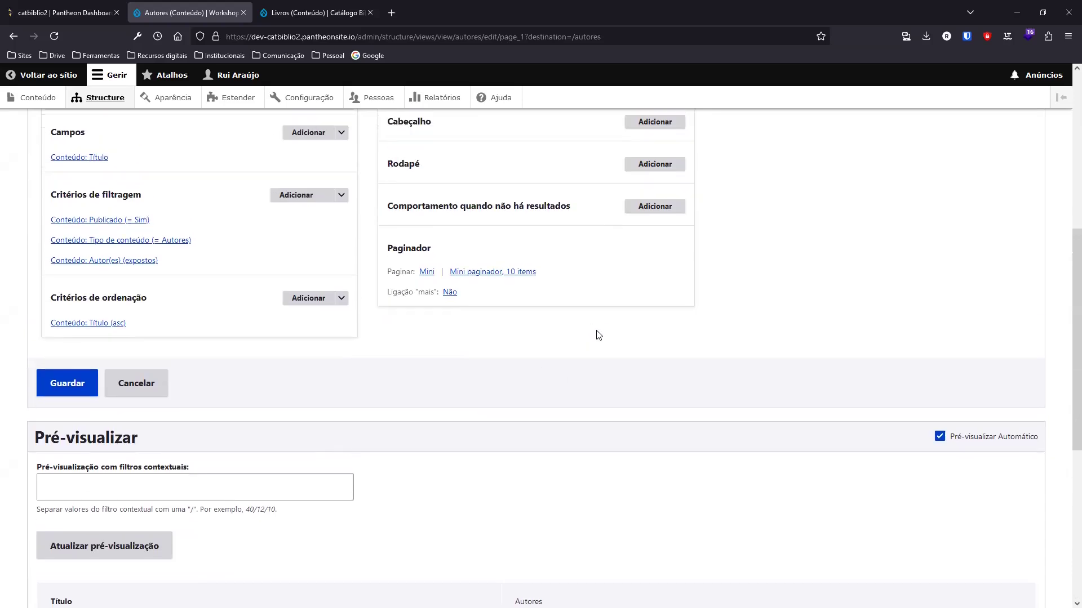
scroll(598, 336, up, 2)
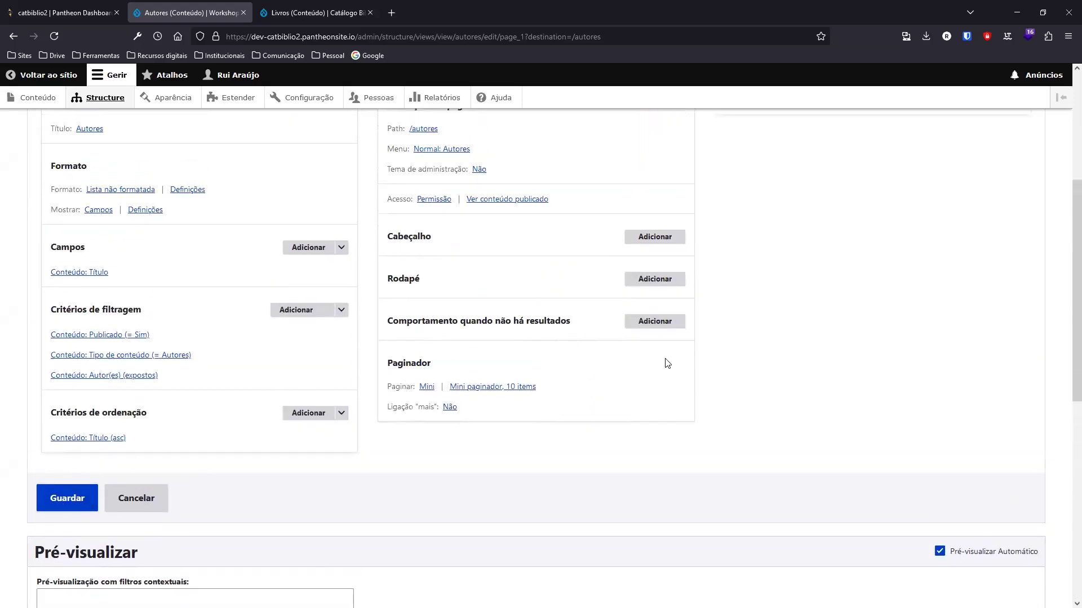
scroll(666, 362, up, 4)
Add a reset button to the Autores exposed form and save the view
click(749, 336)
scroll(824, 375, down, 4)
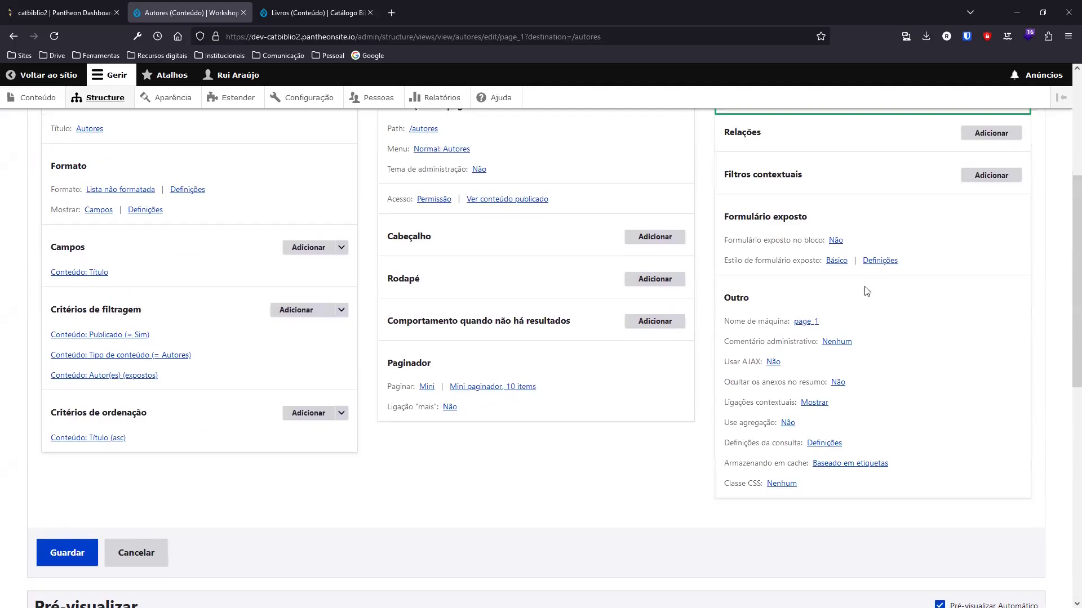
click(881, 260)
click(149, 274)
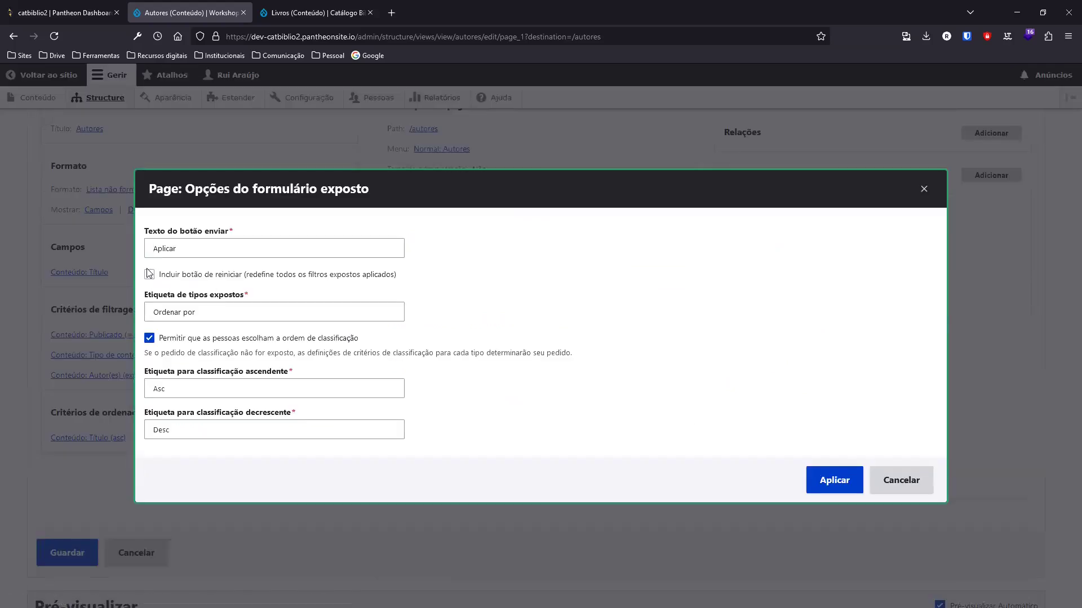
click(834, 480)
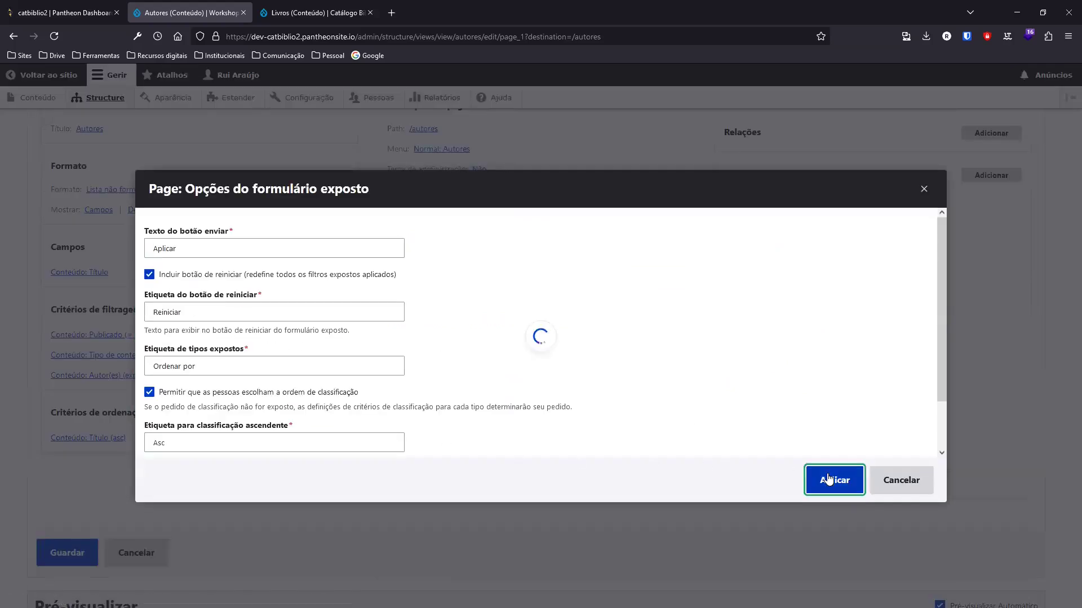
click(70, 435)
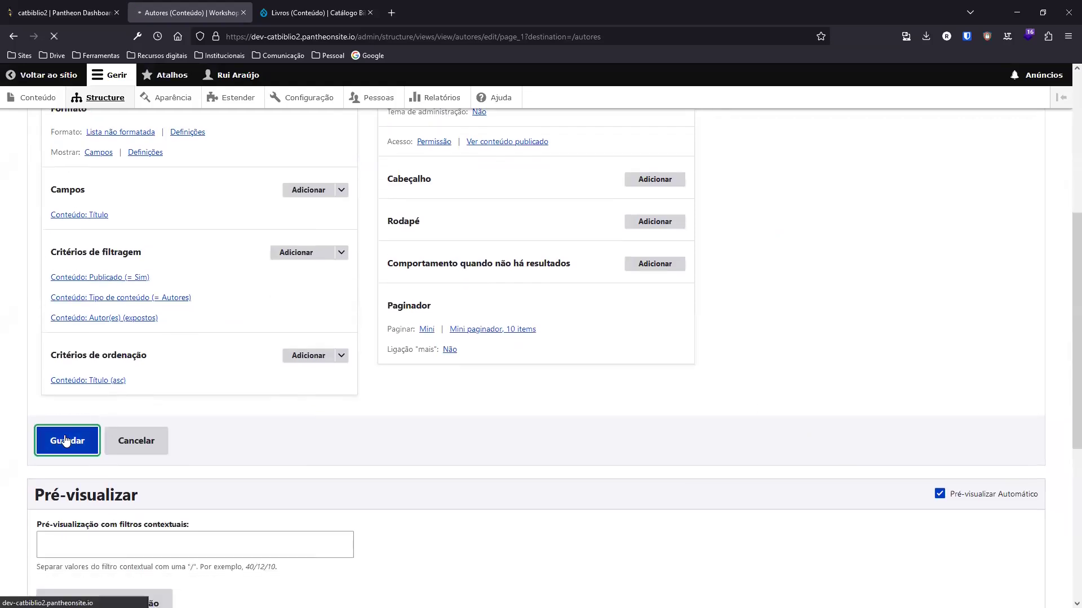
On /autores, filter authors by 1, then reset to show all authors
scroll(467, 357, down, 3)
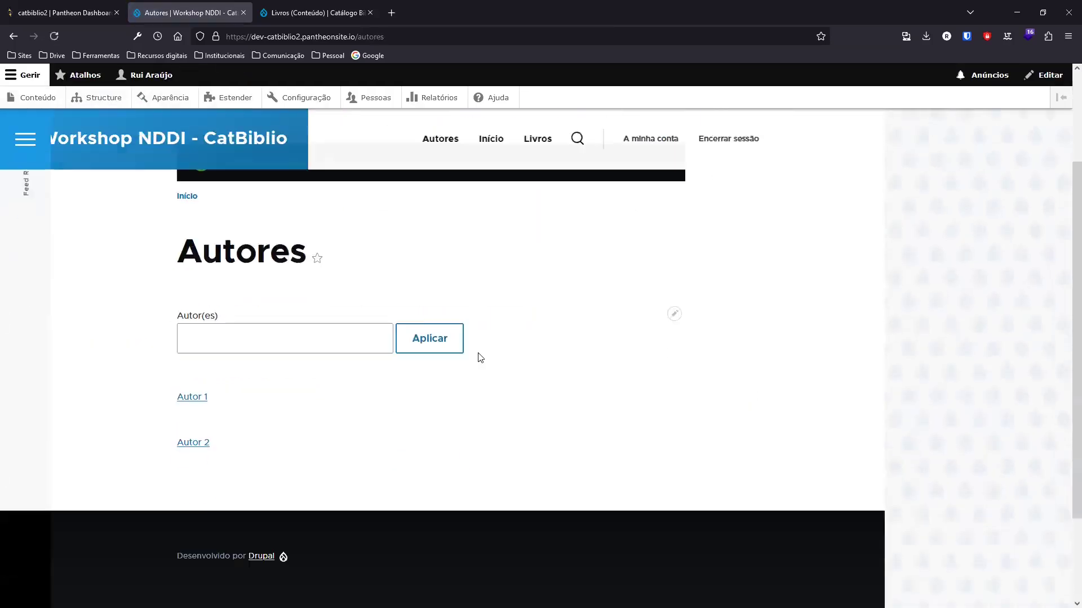
click(226, 300)
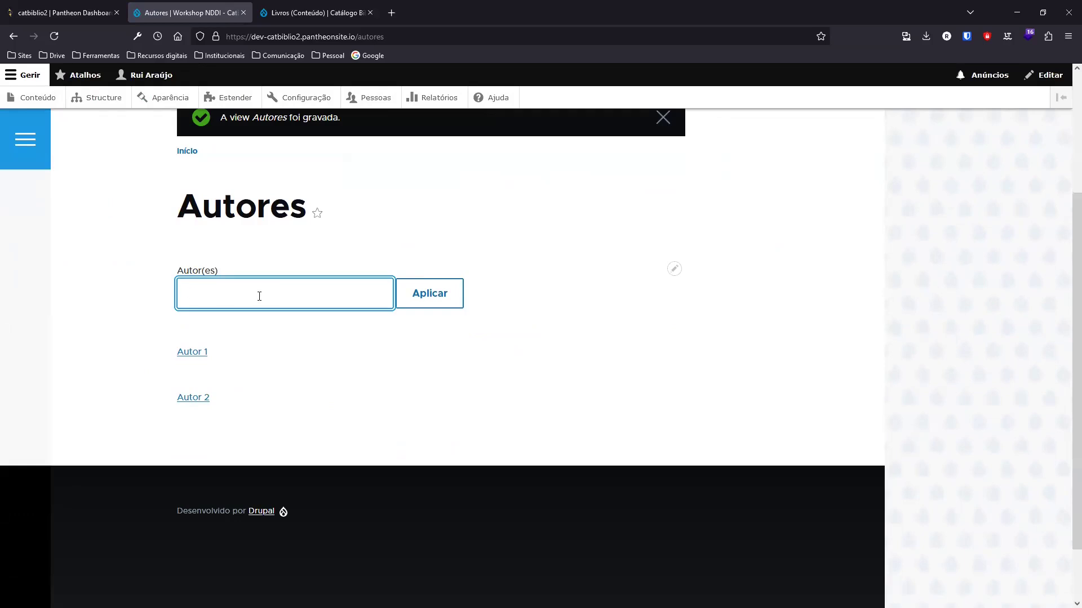
click(412, 297)
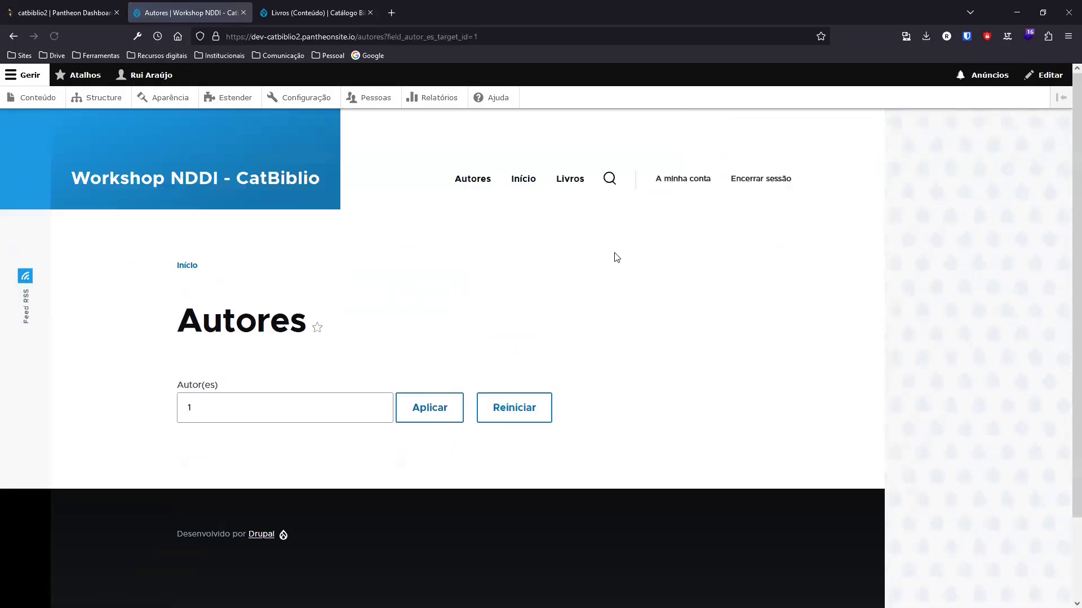
click(522, 406)
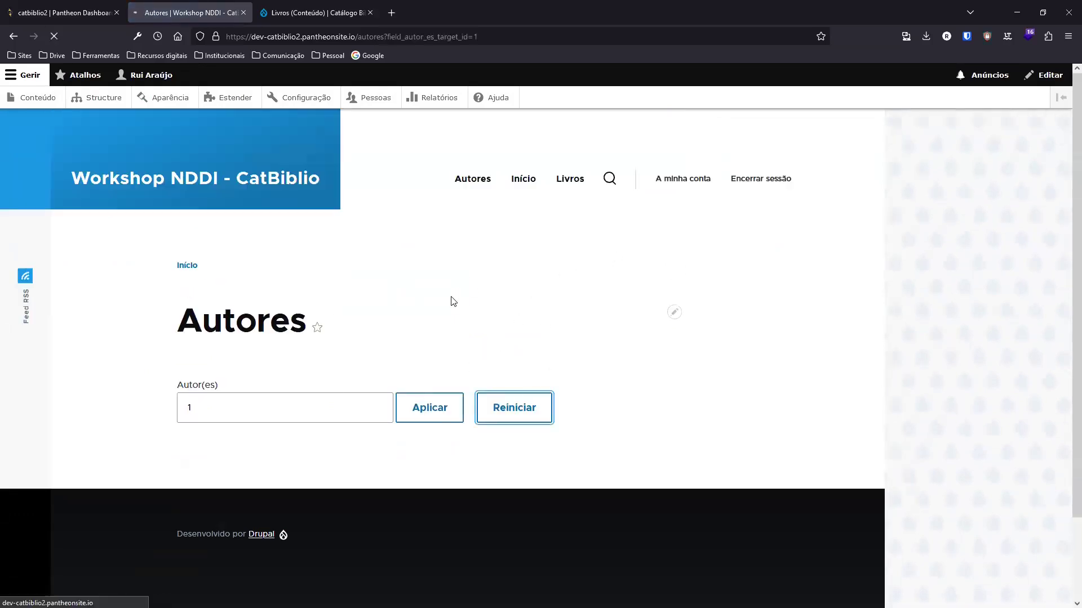
scroll(338, 318, down, 3)
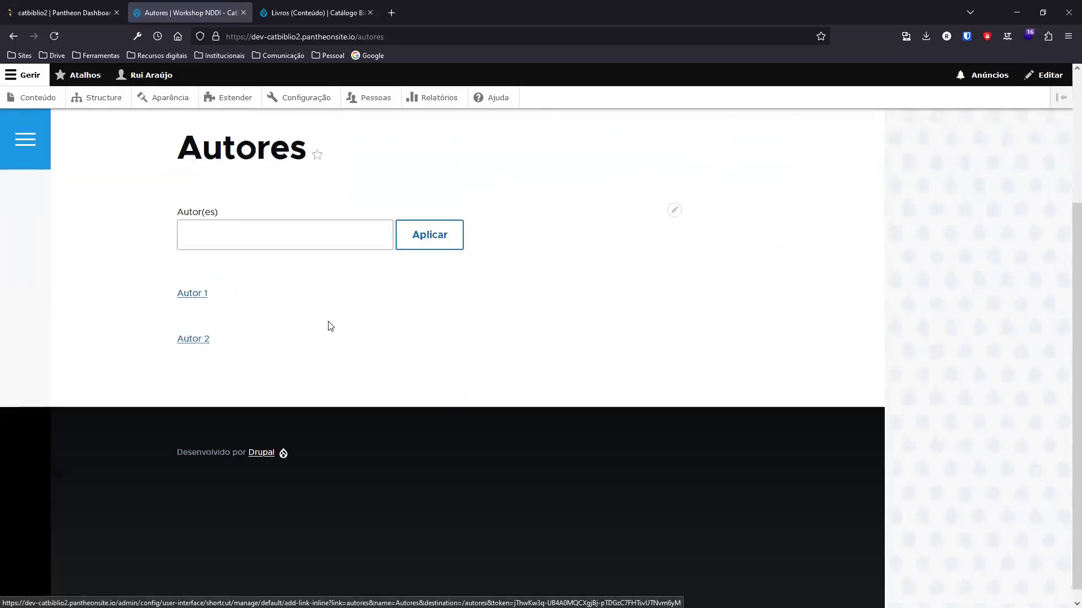
click(674, 212)
Open the Autores view editor from the public page
click(655, 230)
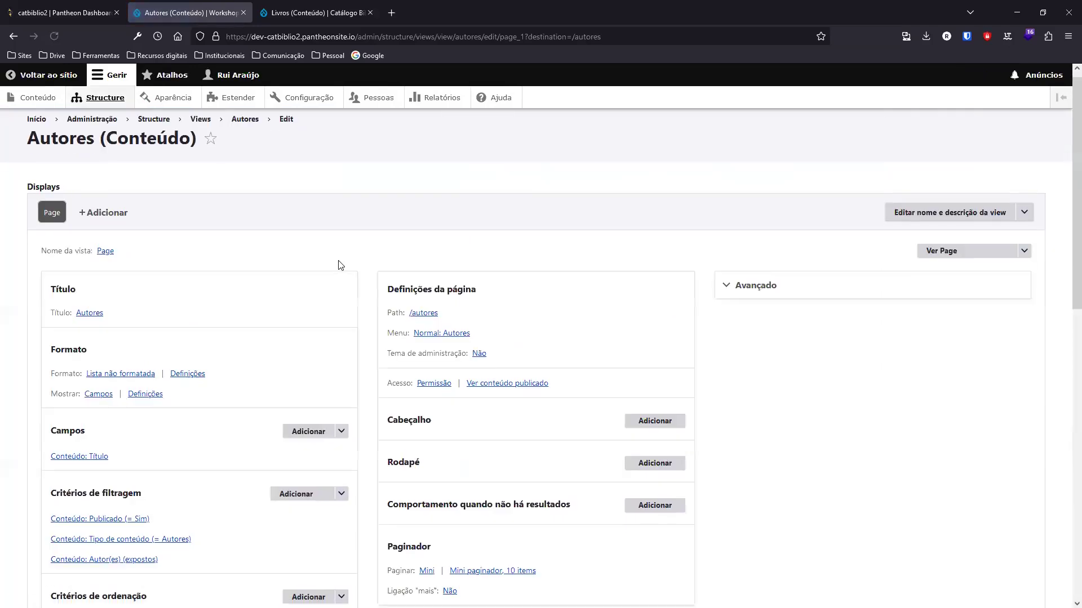
scroll(338, 266, down, 3)
scroll(338, 260, down, 2)
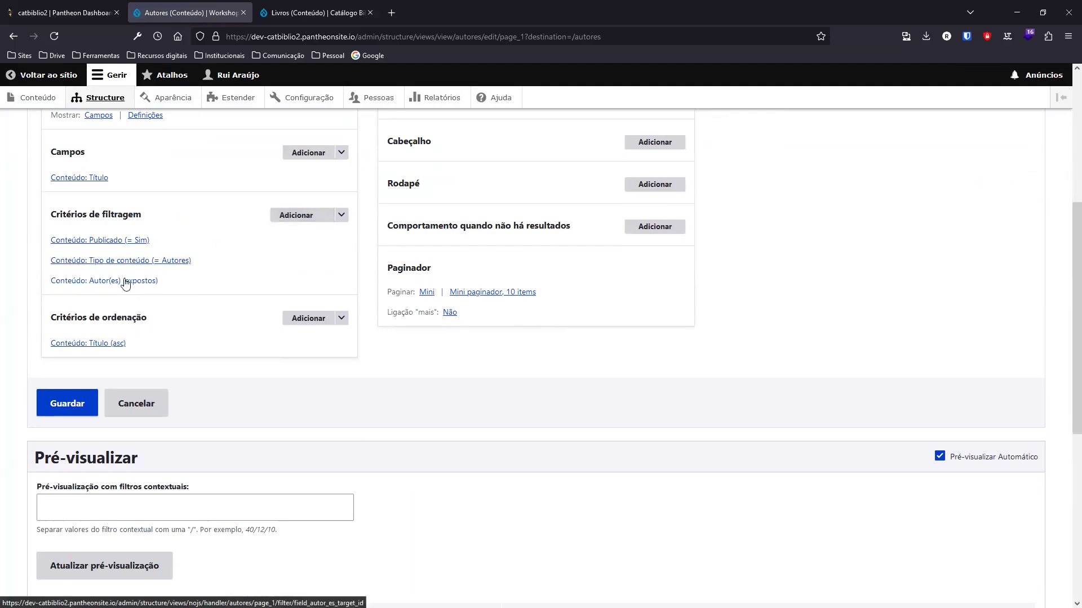
Compare with the other tab's Autores view, then return to the catbiblio2 Autores editor
click(315, 13)
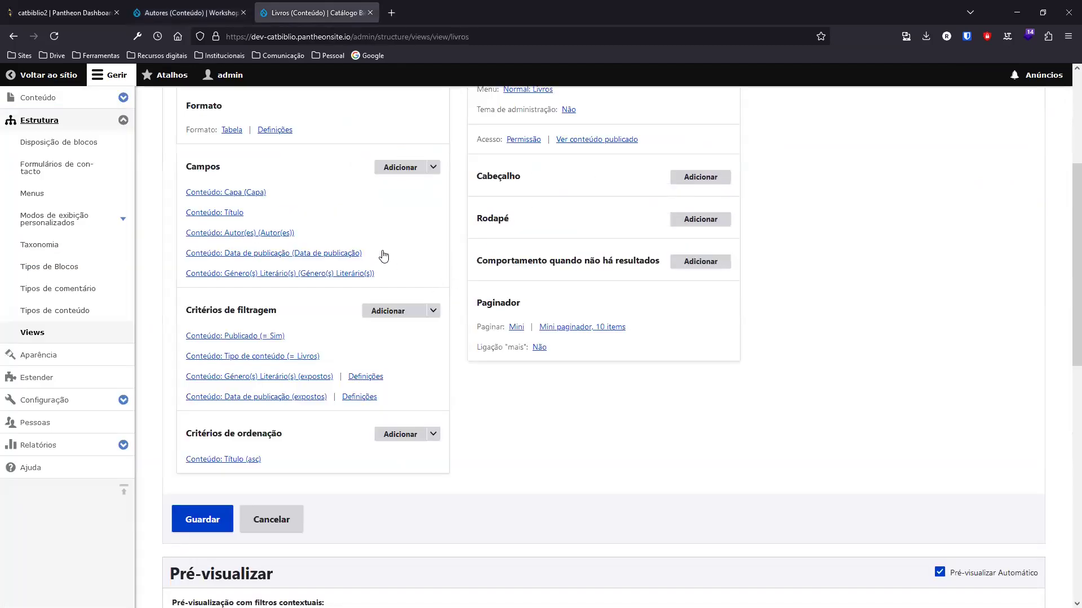
scroll(383, 256, up, 4)
click(340, 106)
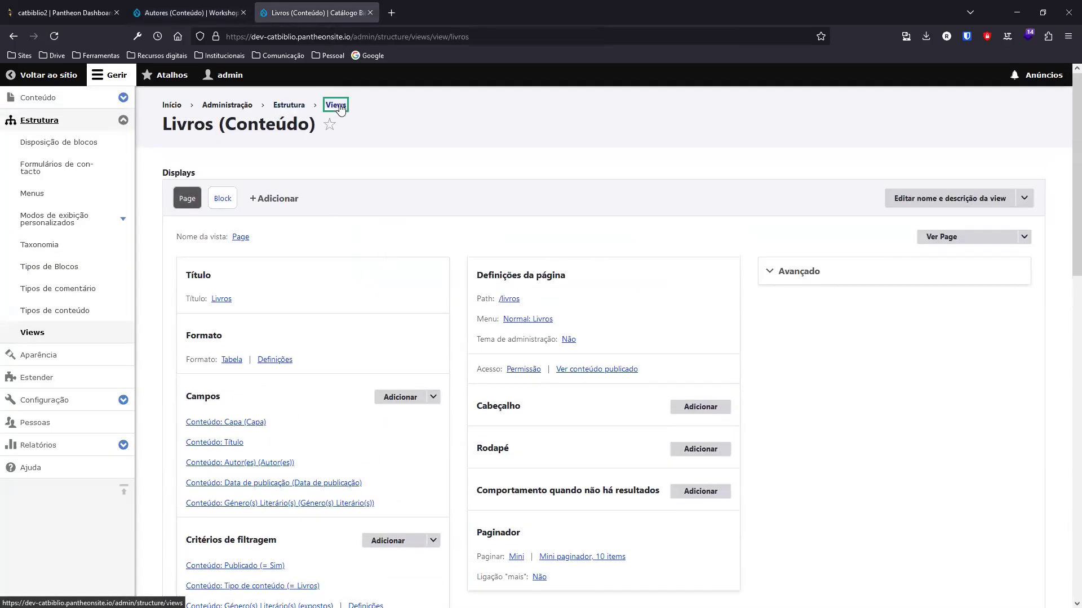
scroll(389, 293, down, 6)
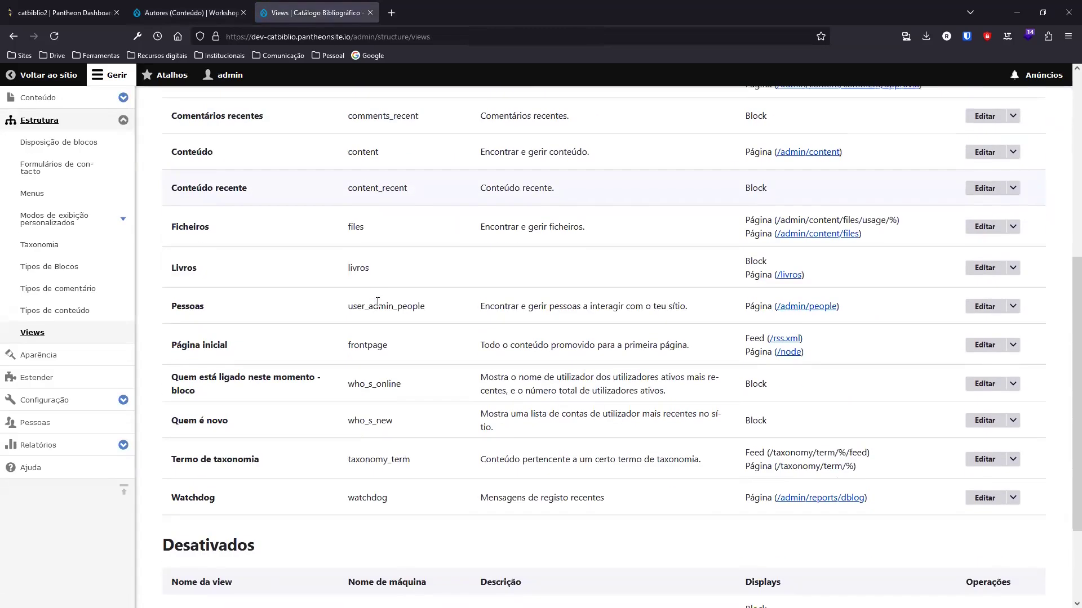
scroll(295, 325, up, 3)
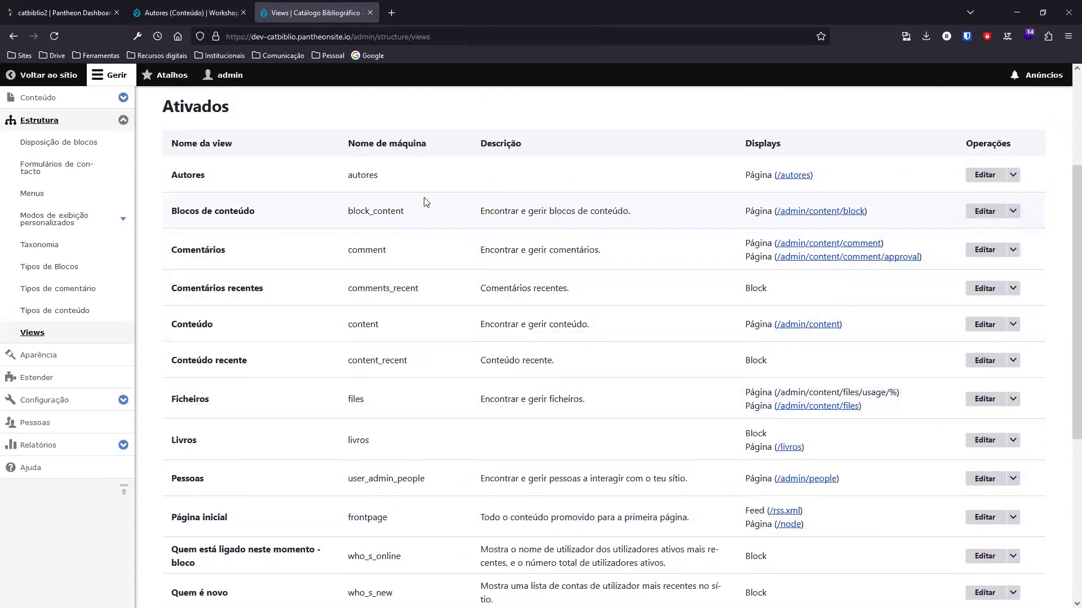
click(983, 174)
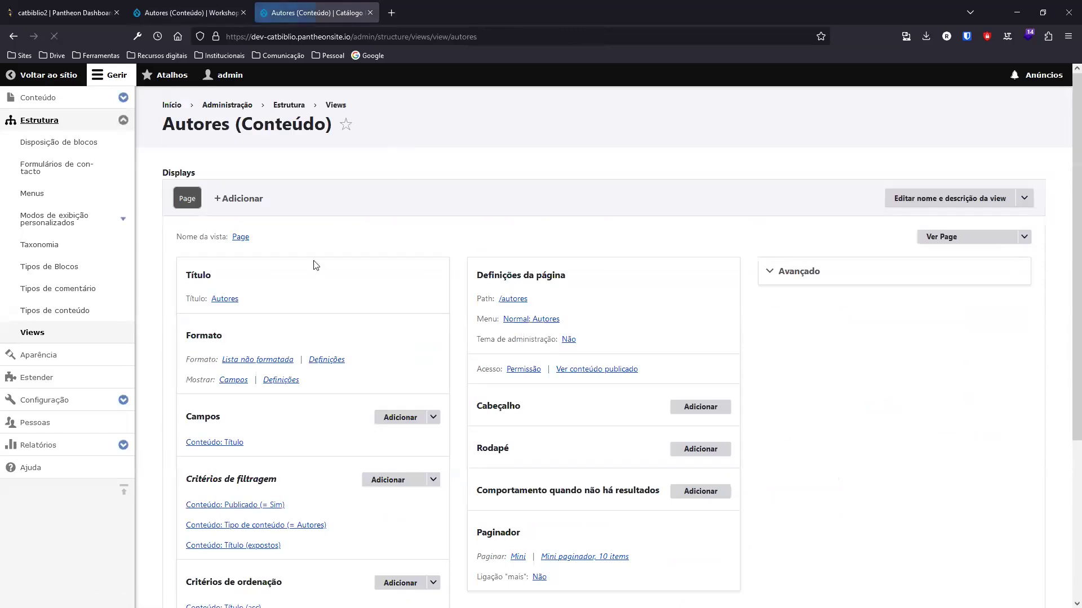
scroll(313, 271, down, 3)
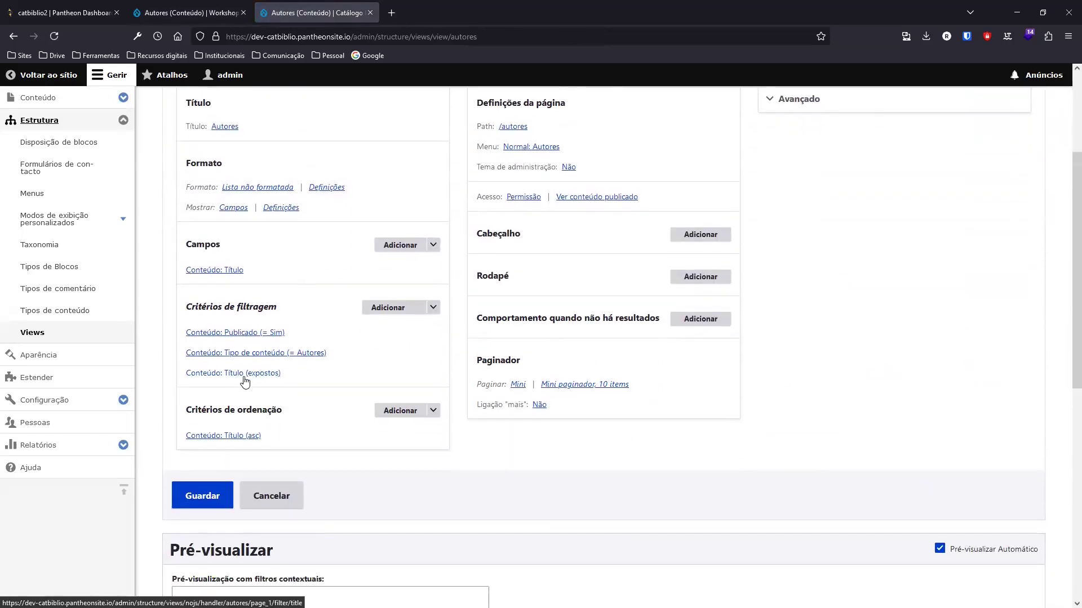
scroll(271, 381, down, 2)
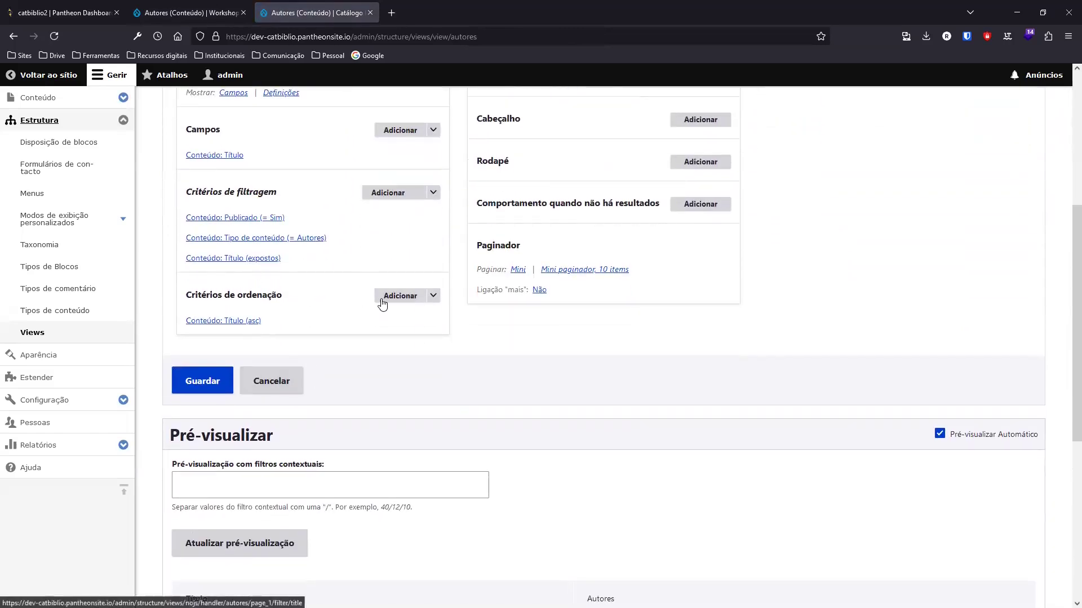
scroll(382, 304, up, 5)
click(186, 12)
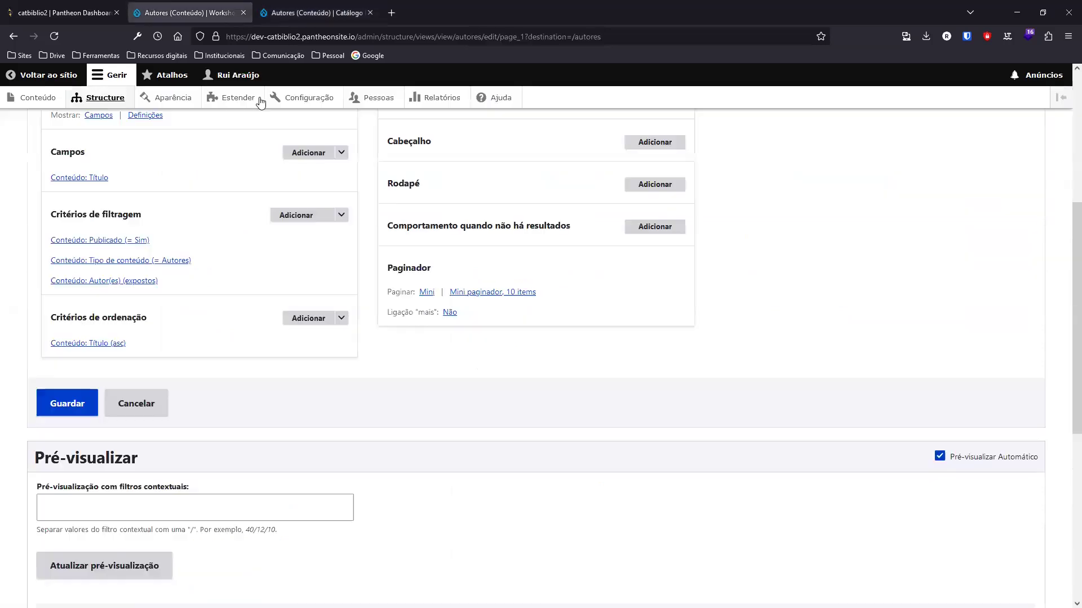
Remove the Autor(es) filter and select the content Título filter by searching 'título'
click(116, 281)
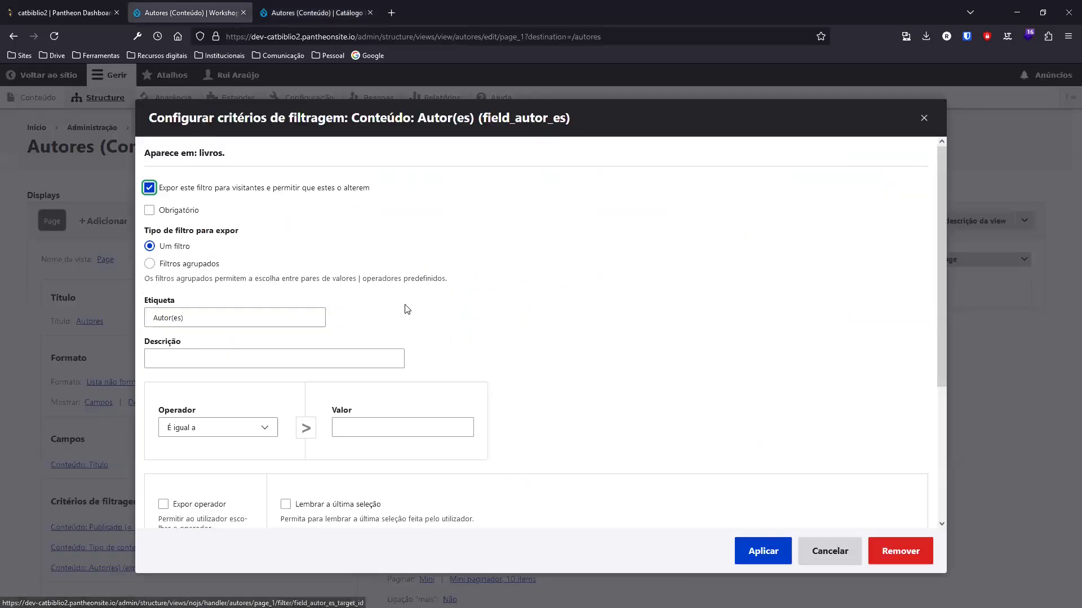
click(901, 551)
scroll(87, 303, down, 6)
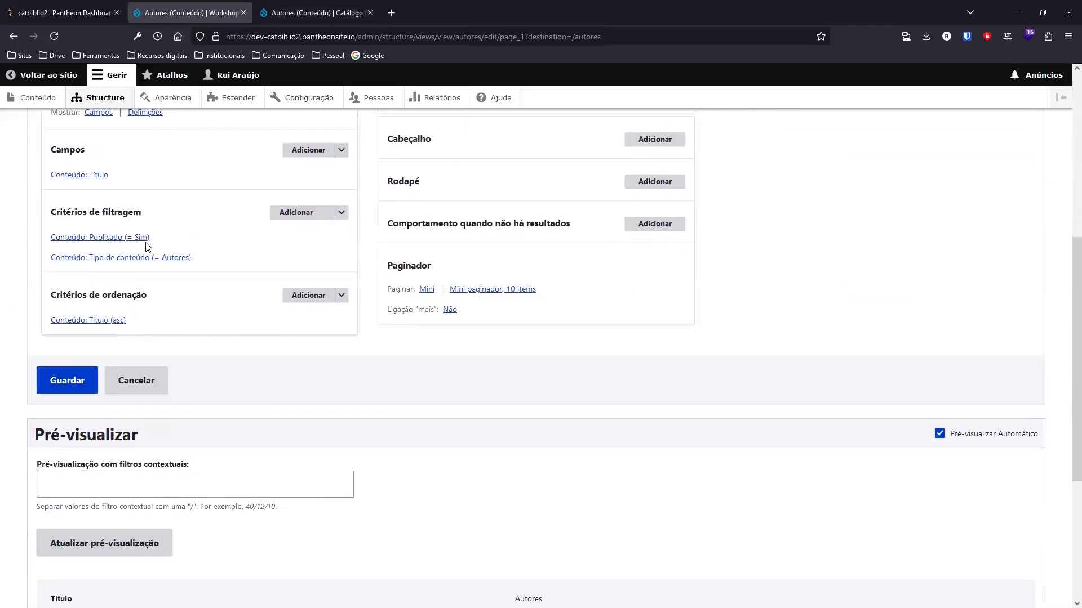
click(289, 214)
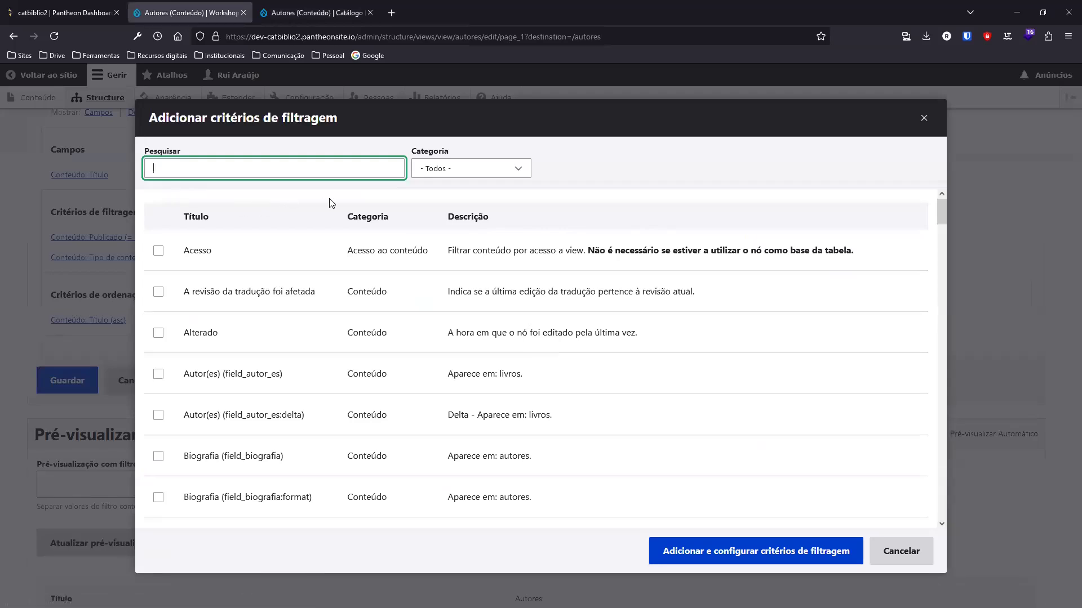
click(222, 173)
text(tít)
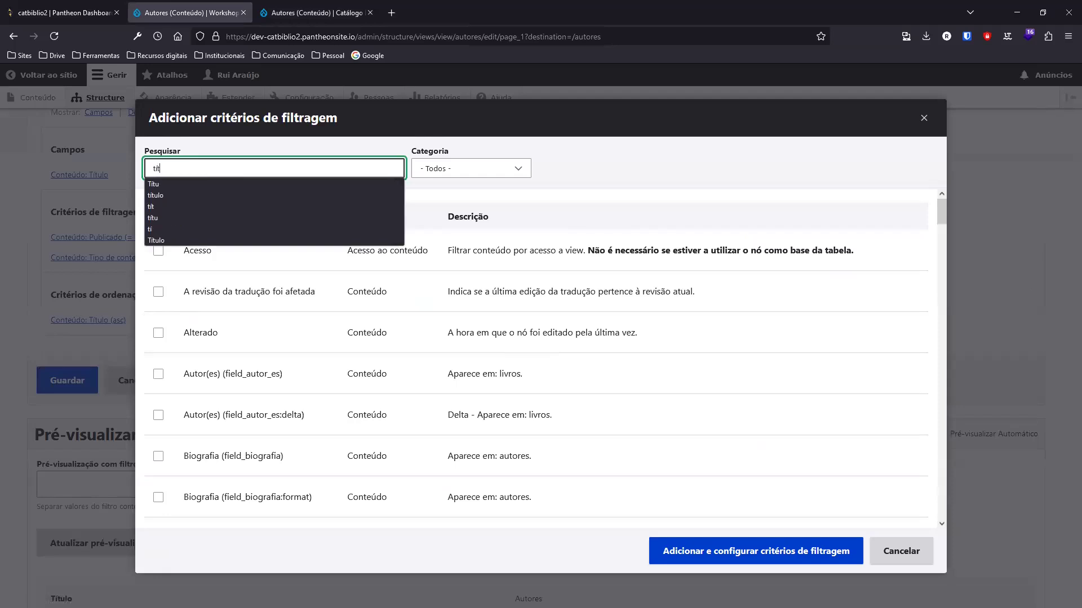
text(ulo)
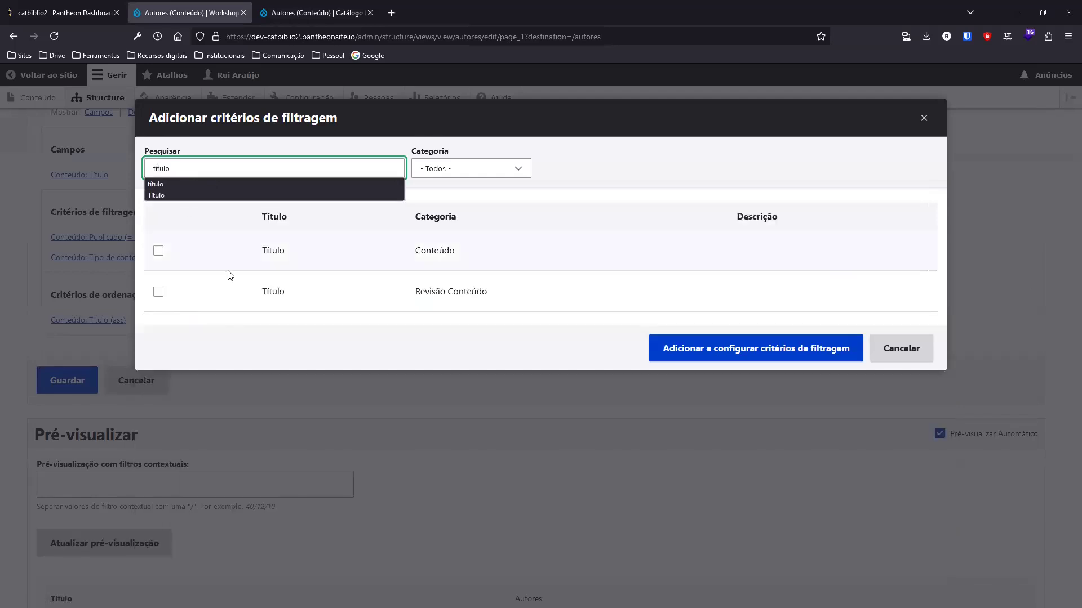
click(158, 251)
Expose the Título filter with operator Contém and check its field in the preview
click(759, 369)
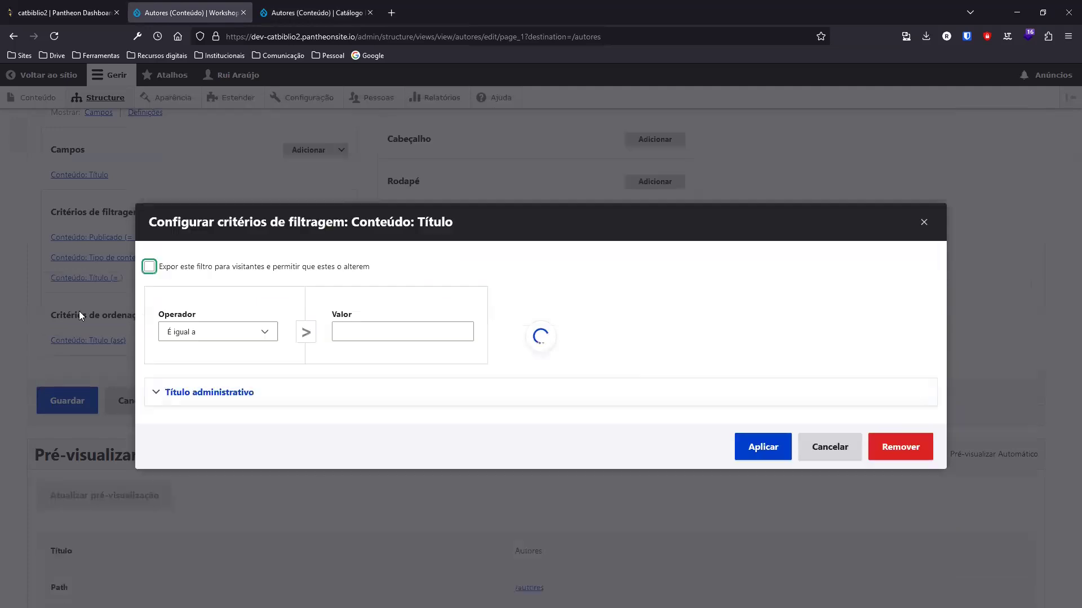
click(148, 267)
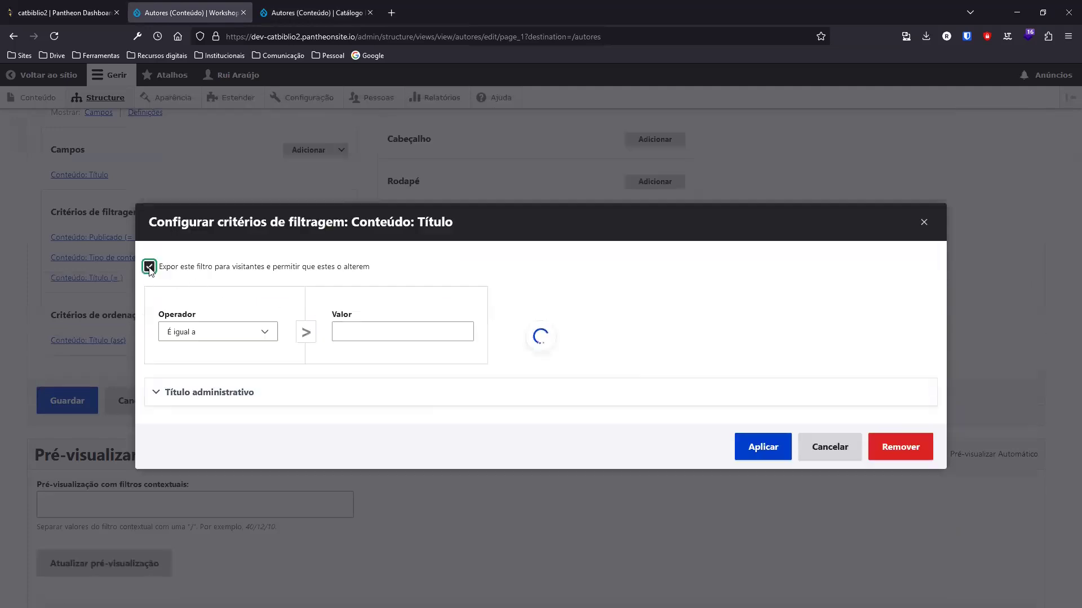
click(211, 401)
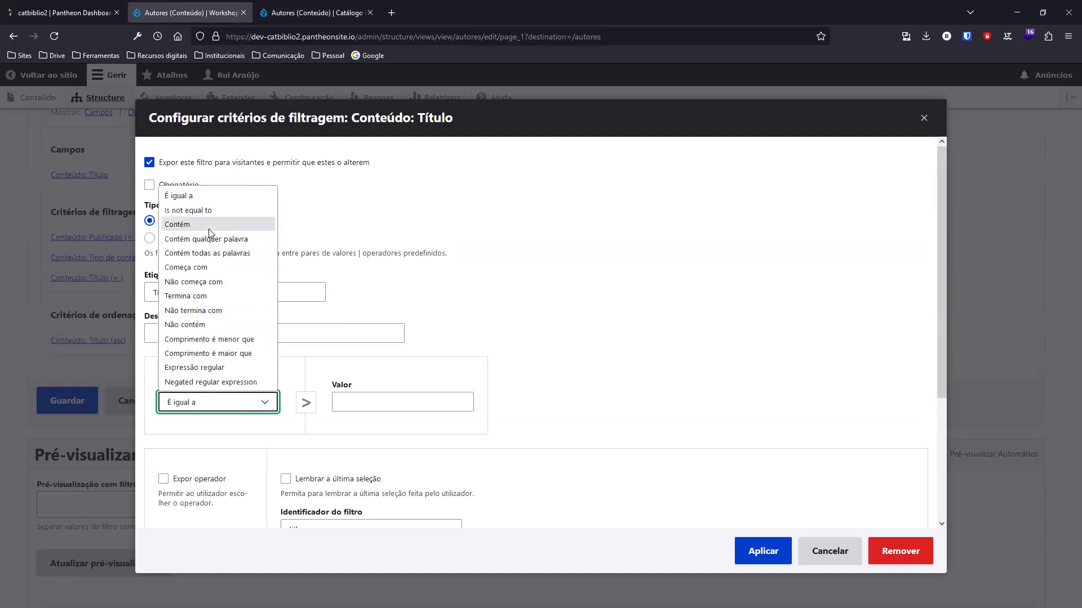
click(556, 213)
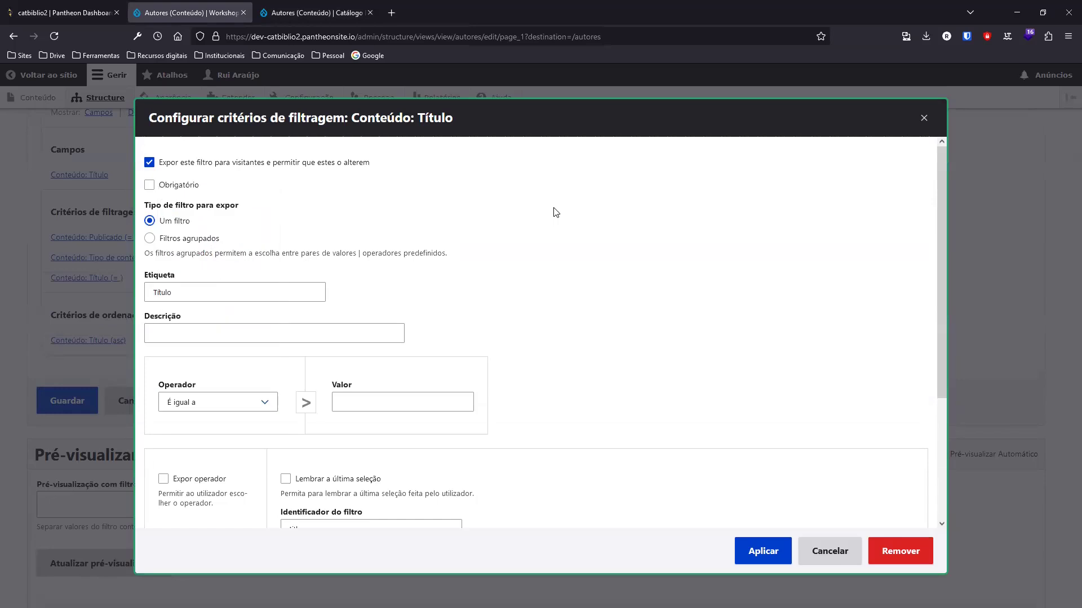
click(388, 393)
click(261, 402)
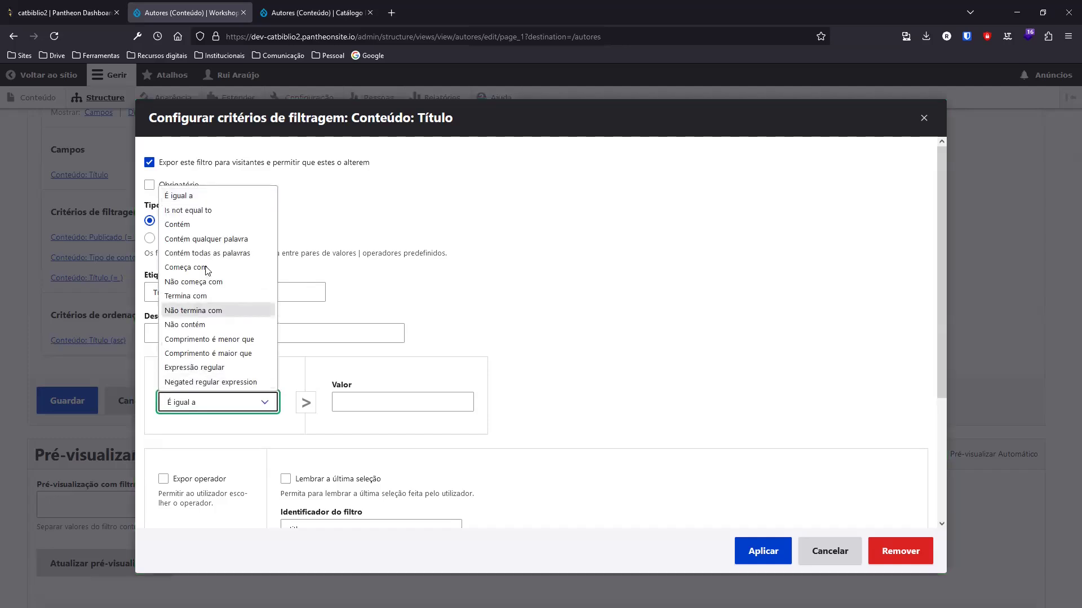
click(205, 226)
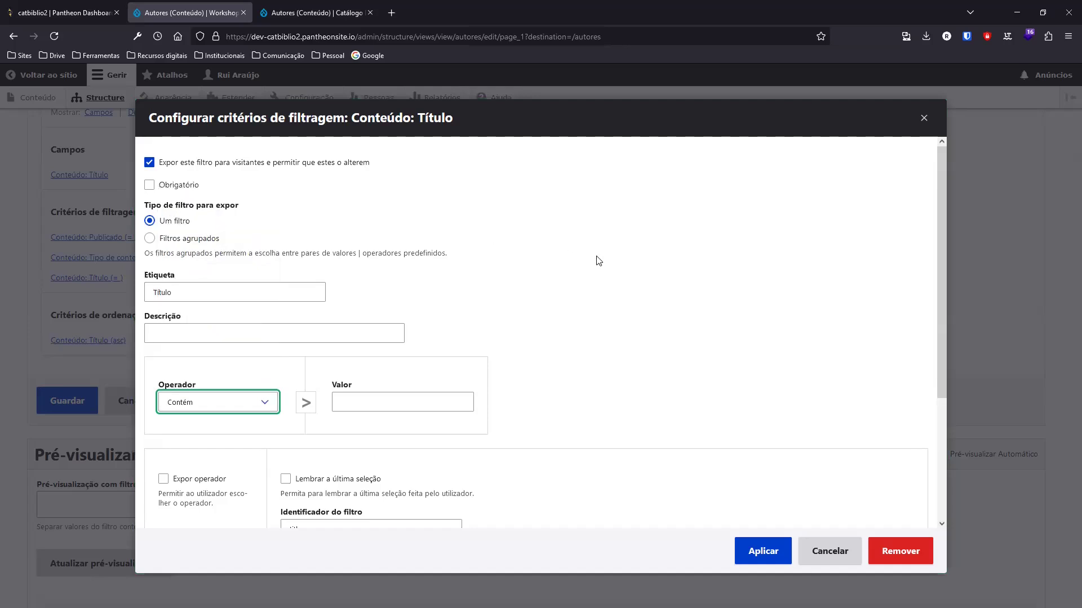
scroll(599, 260, down, 3)
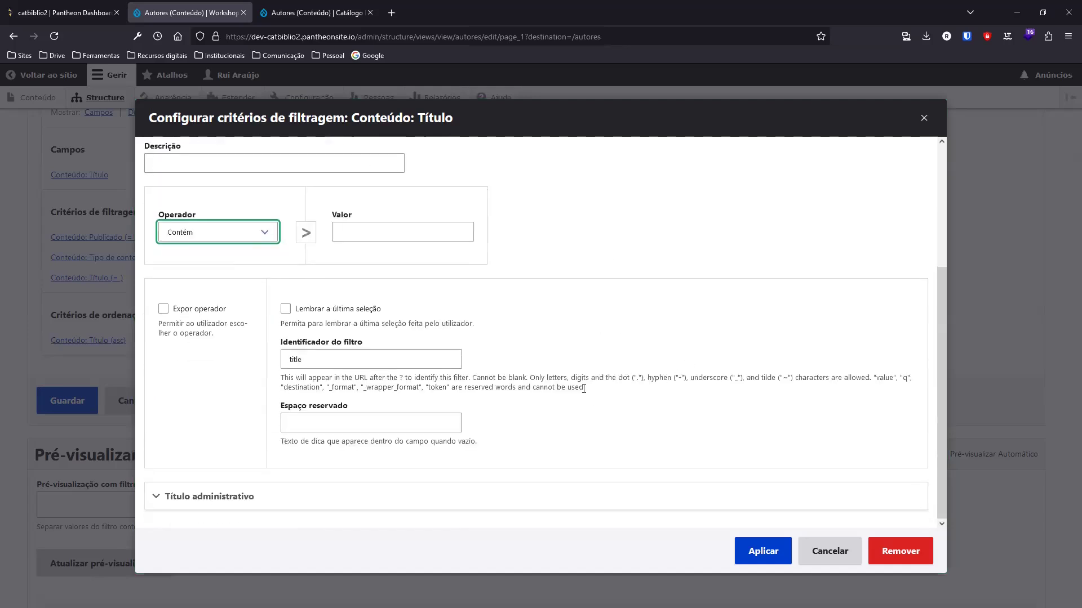
click(765, 550)
scroll(536, 413, down, 5)
scroll(513, 430, down, 2)
scroll(485, 423, up, 3)
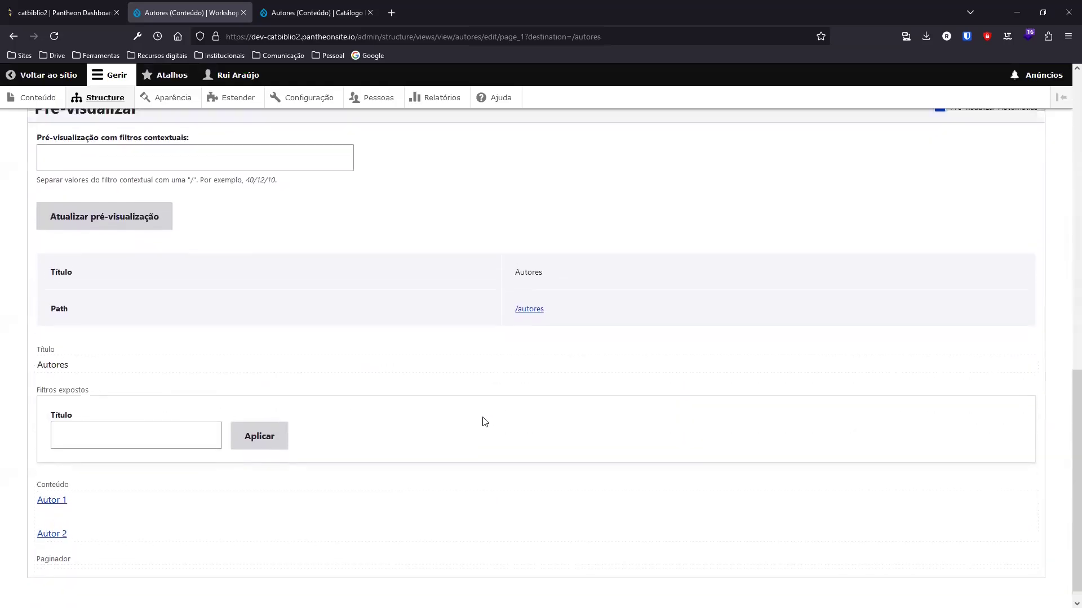
Save the Autores view, test the Título filter with 1 (only Autor 1 listed), then reset it
click(67, 217)
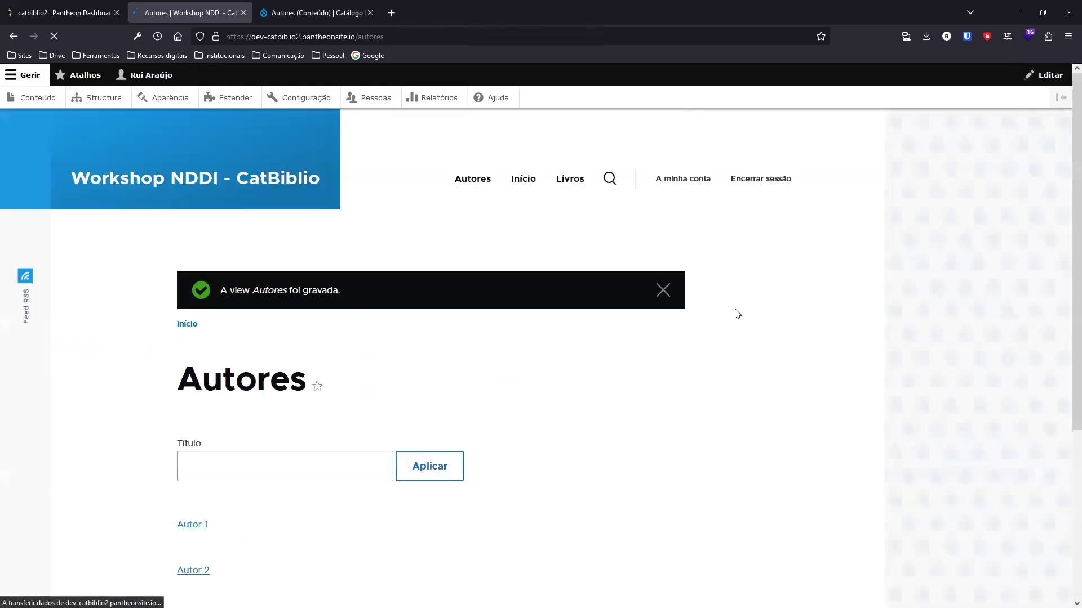
click(216, 352)
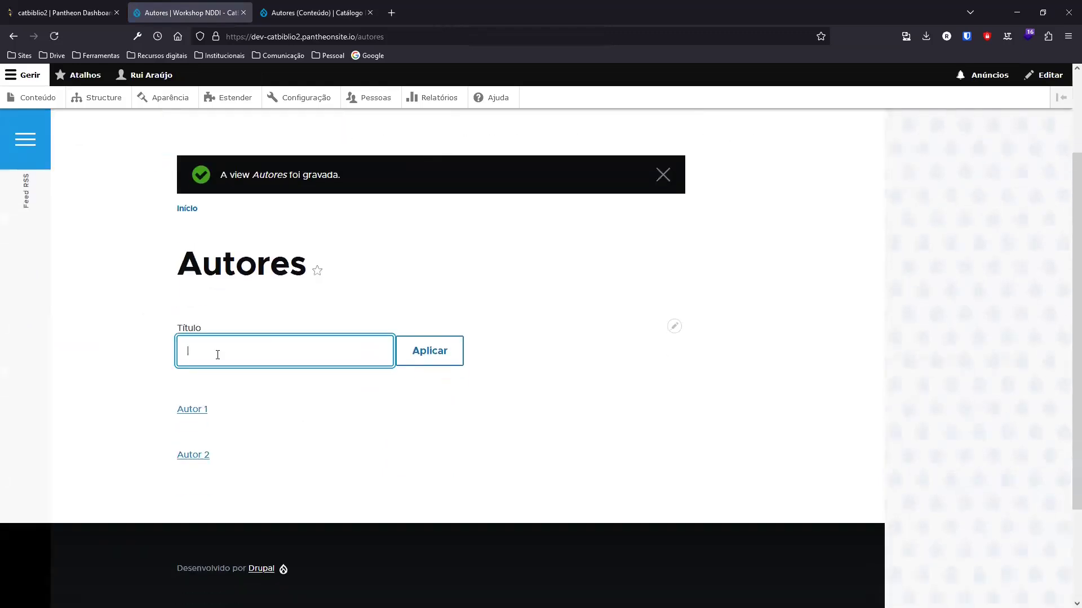
text(1)
click(407, 354)
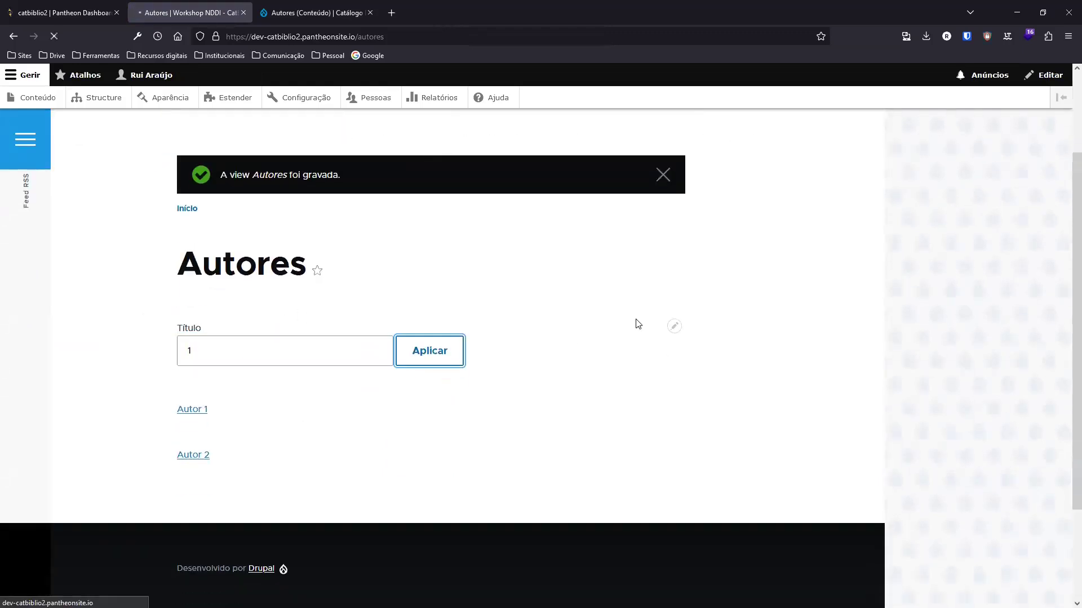
scroll(637, 324, down, 2)
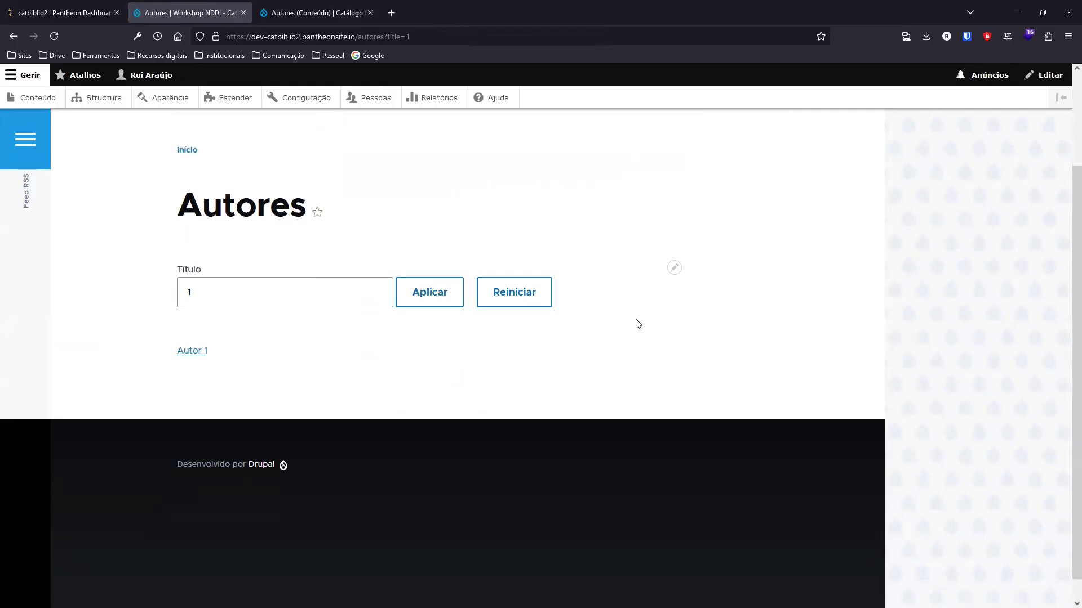
click(526, 294)
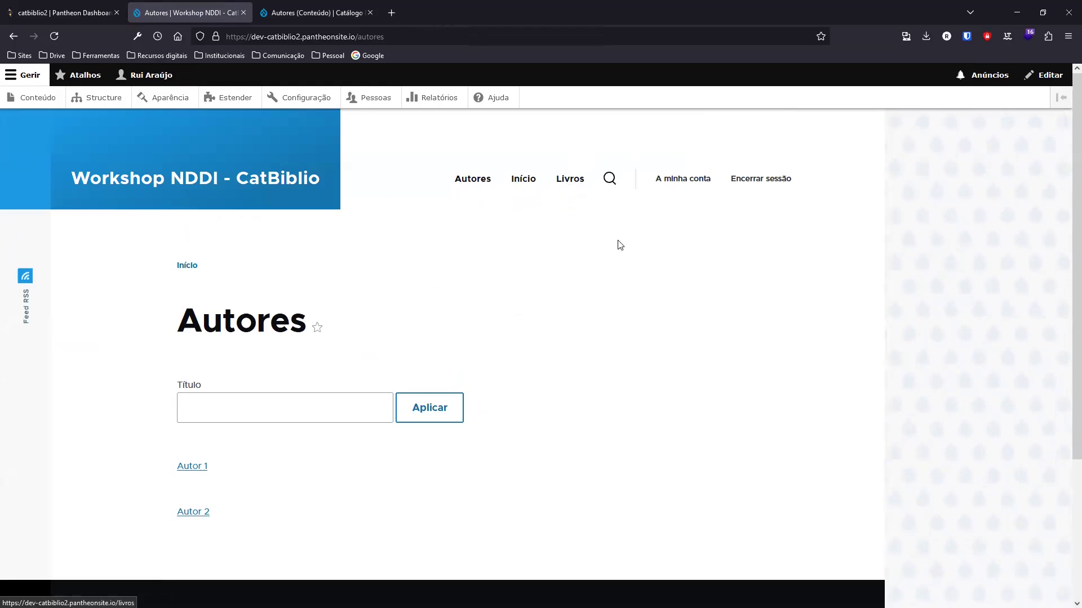
Check the Livros listing page
click(569, 183)
scroll(647, 280, down, 5)
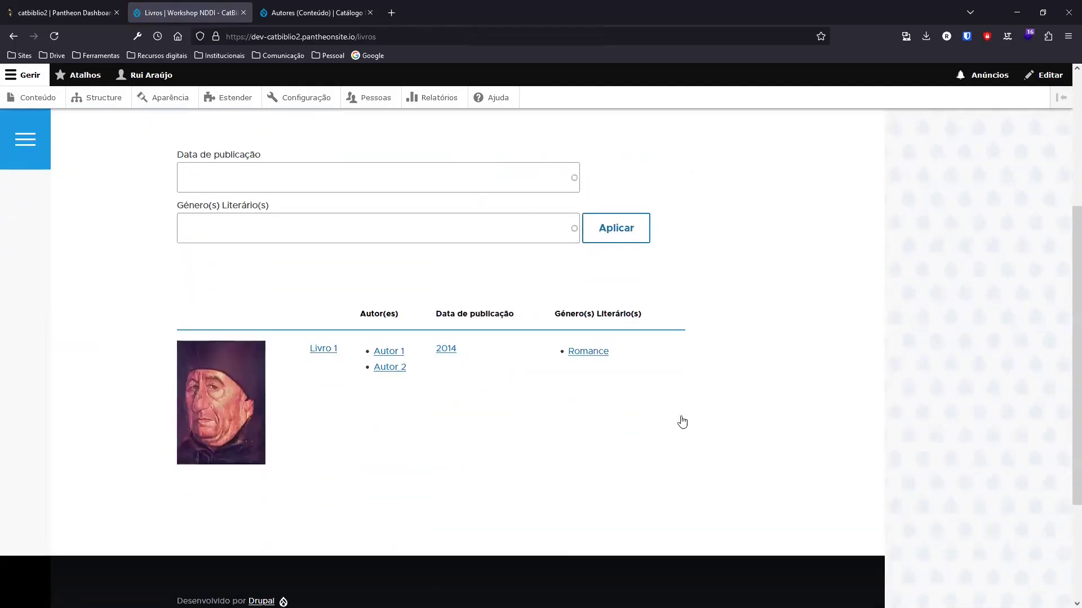
scroll(719, 302, up, 3)
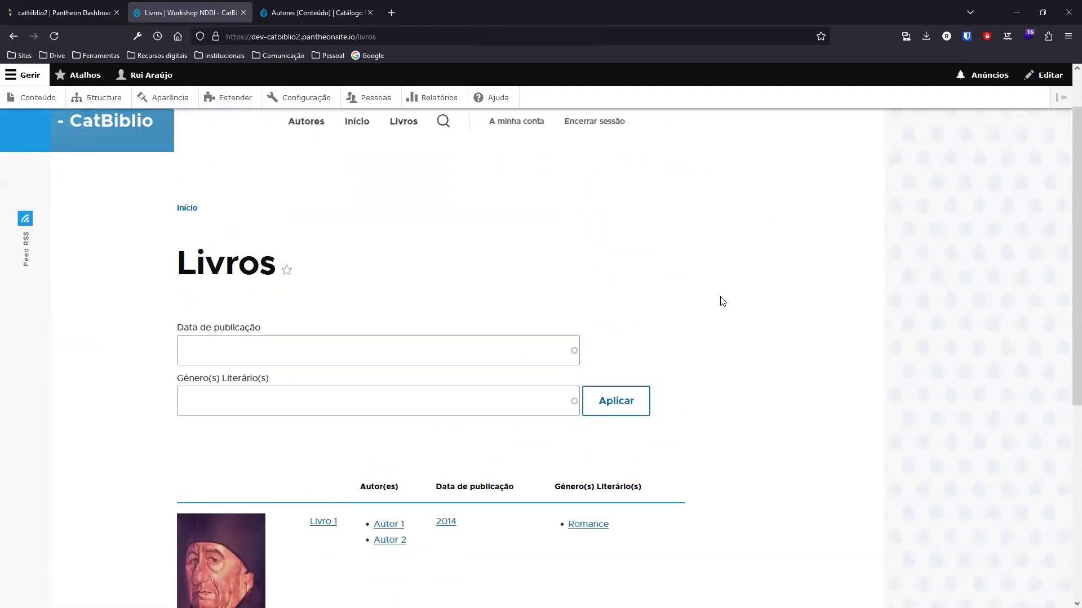
scroll(728, 307, down, 2)
scroll(727, 306, up, 3)
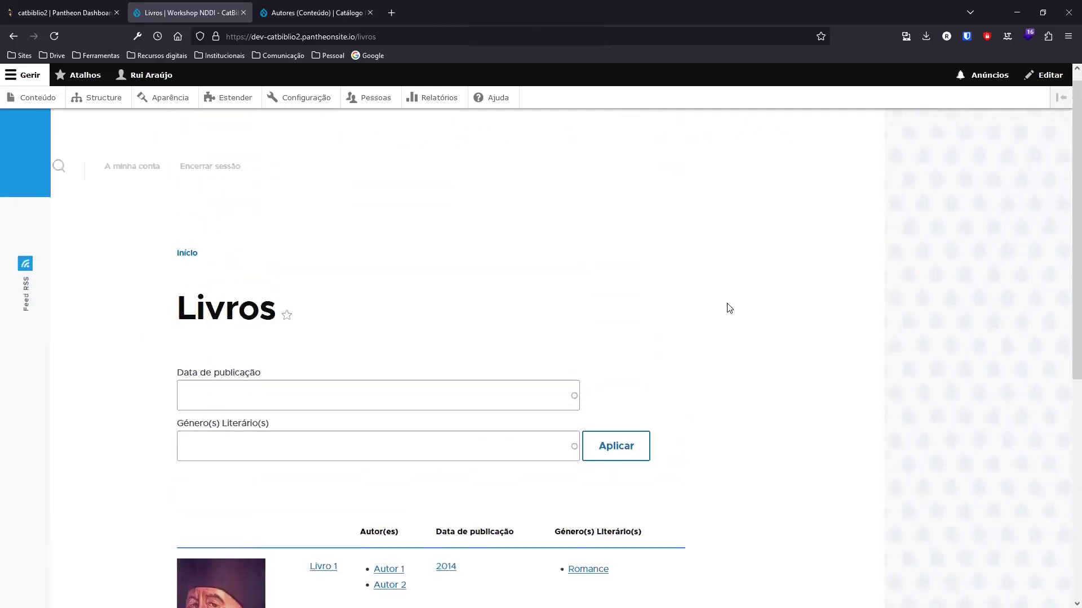
Trim /livros from the address to load the site's Bem-vindo! home page
click(388, 34)
click(387, 34)
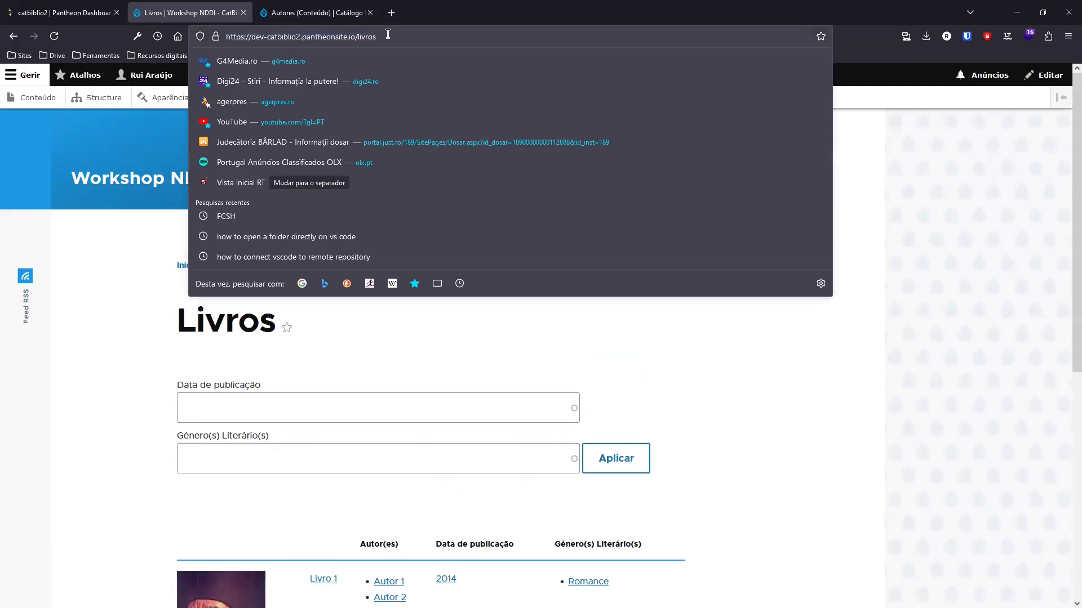
key(BackSpace)
key(BackSpace)
key(BackSpace)
key(BackSpace)
key(BackSpace)
key(BackSpace)
key(BackSpace)
key(Return)
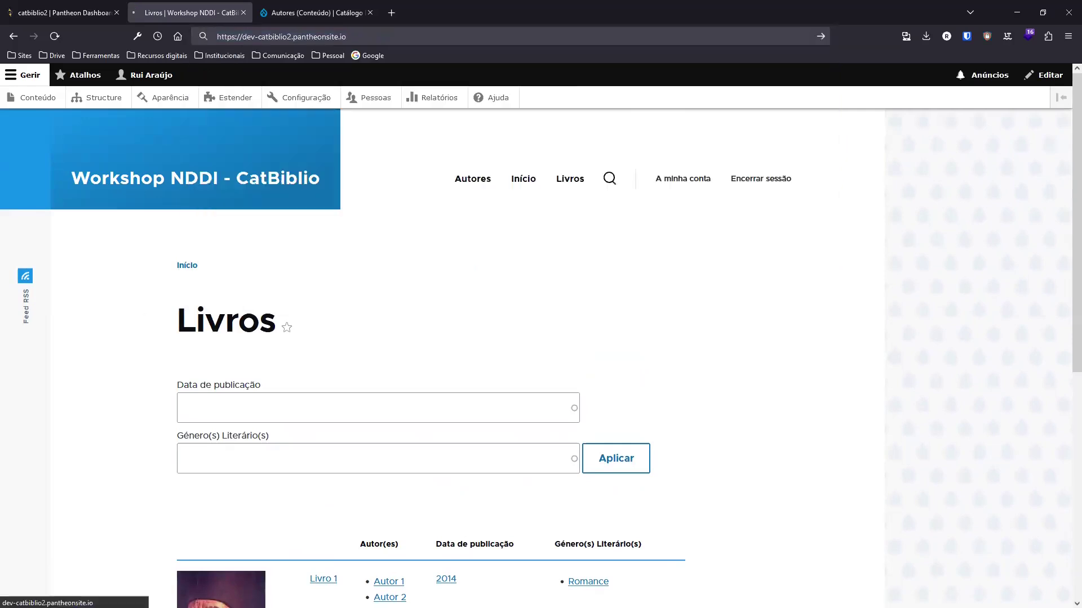
scroll(597, 313, down, 3)
scroll(597, 313, up, 3)
Start a new Página básica from the site's content list
click(568, 348)
click(538, 358)
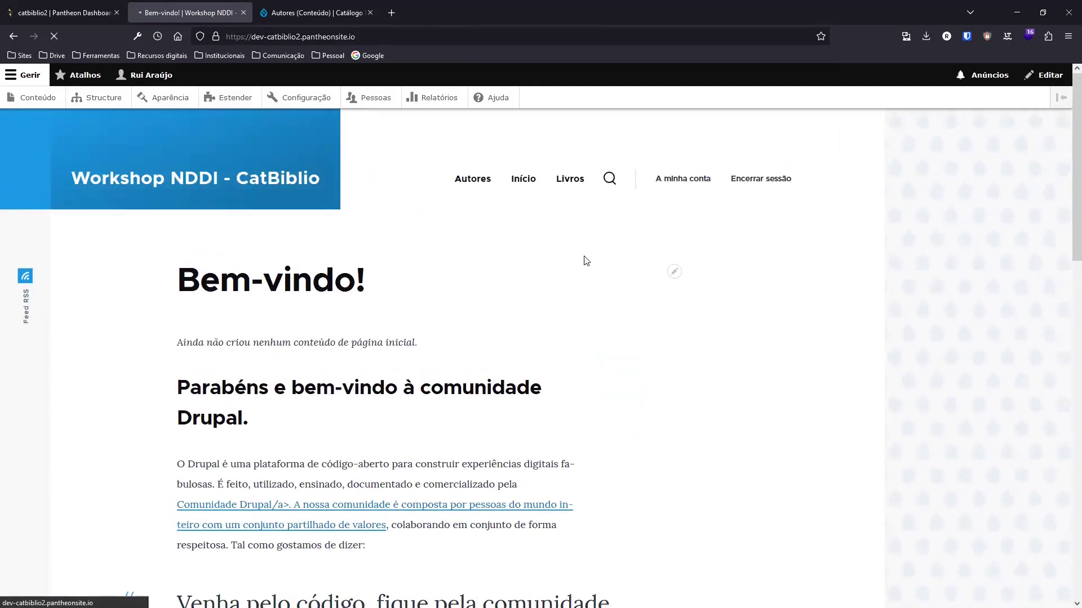
click(14, 37)
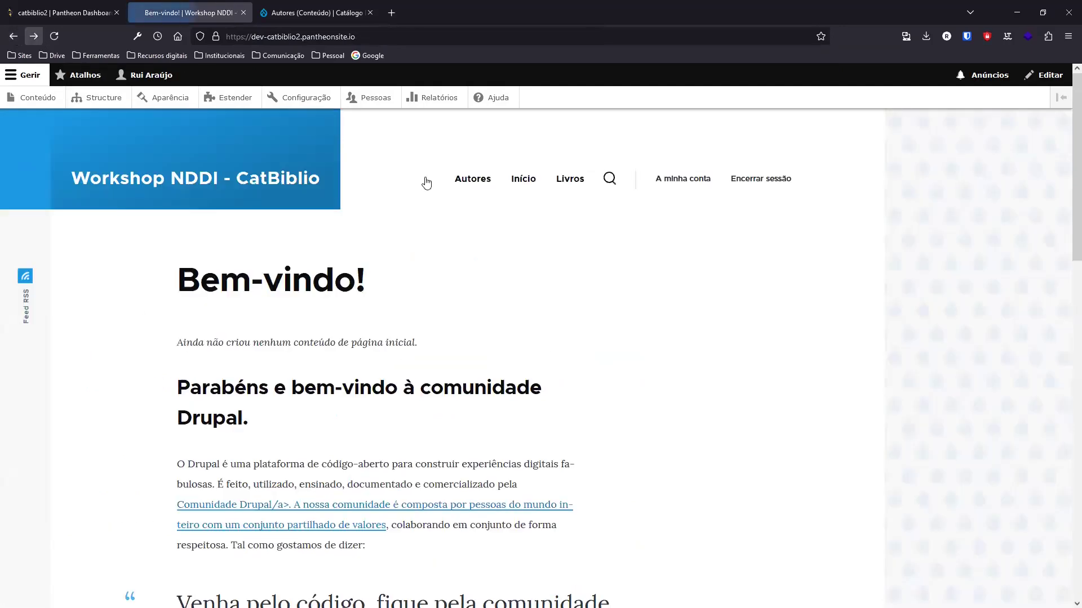
click(38, 99)
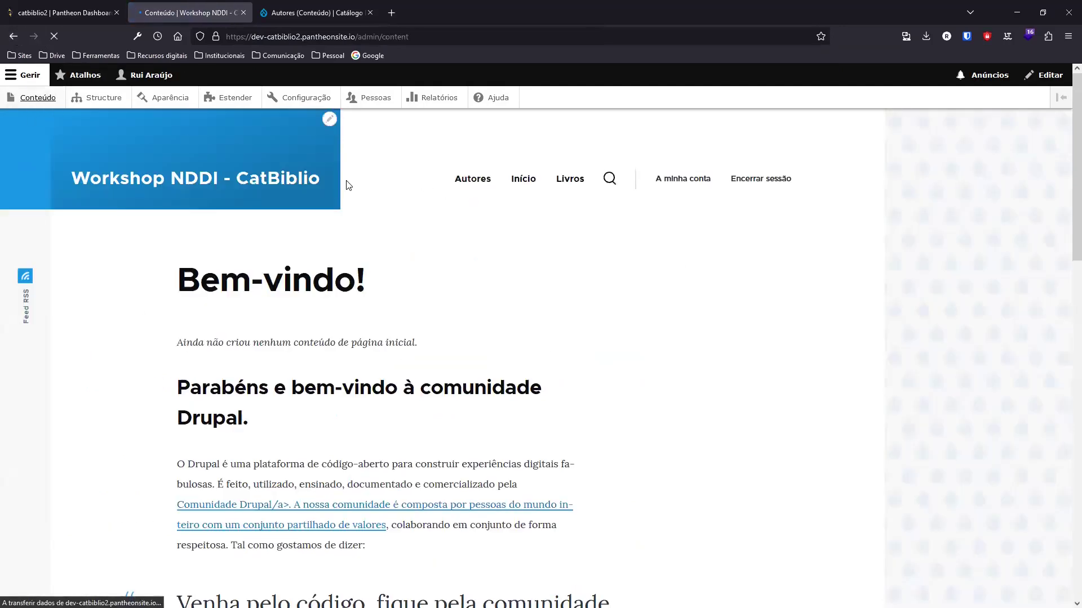
click(104, 221)
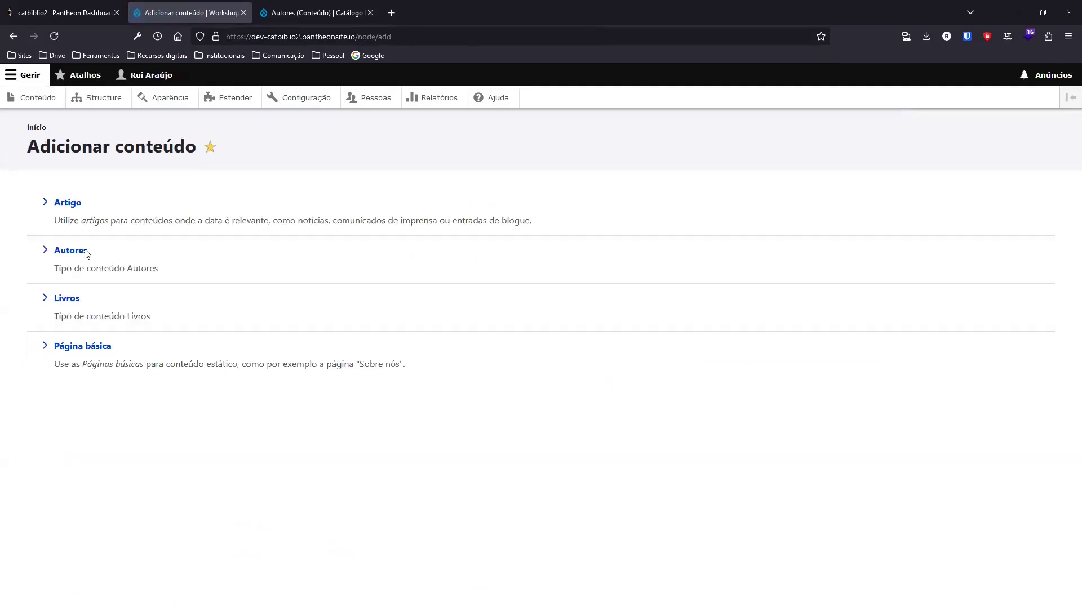
click(84, 346)
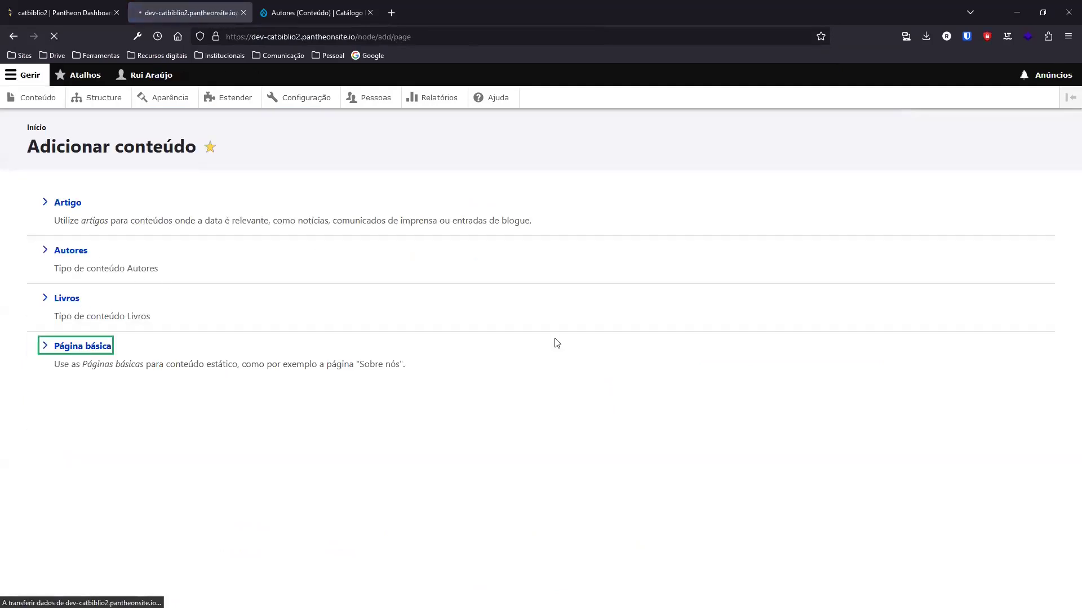
Title the page Apresentação and write the body Bem vindos!! in HTML Completo format
click(198, 231)
text(Apresentação)
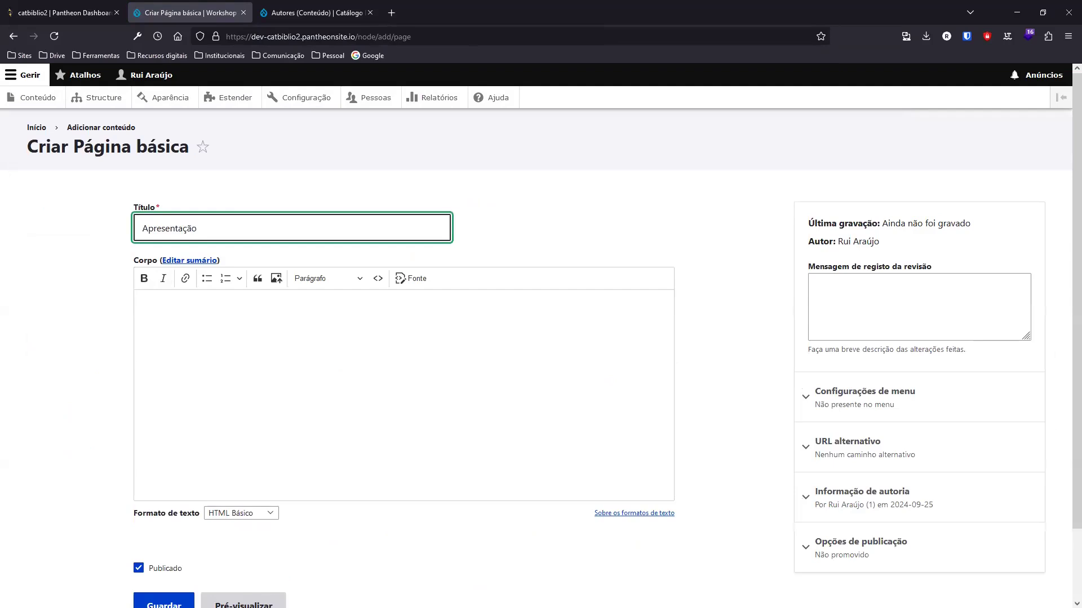
click(235, 358)
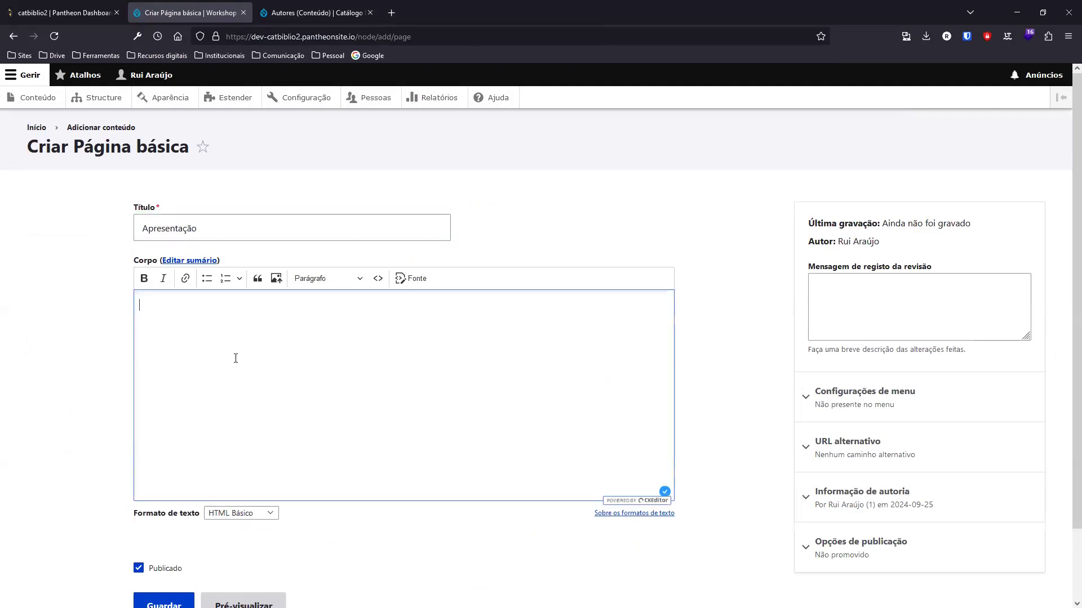
click(259, 513)
click(261, 561)
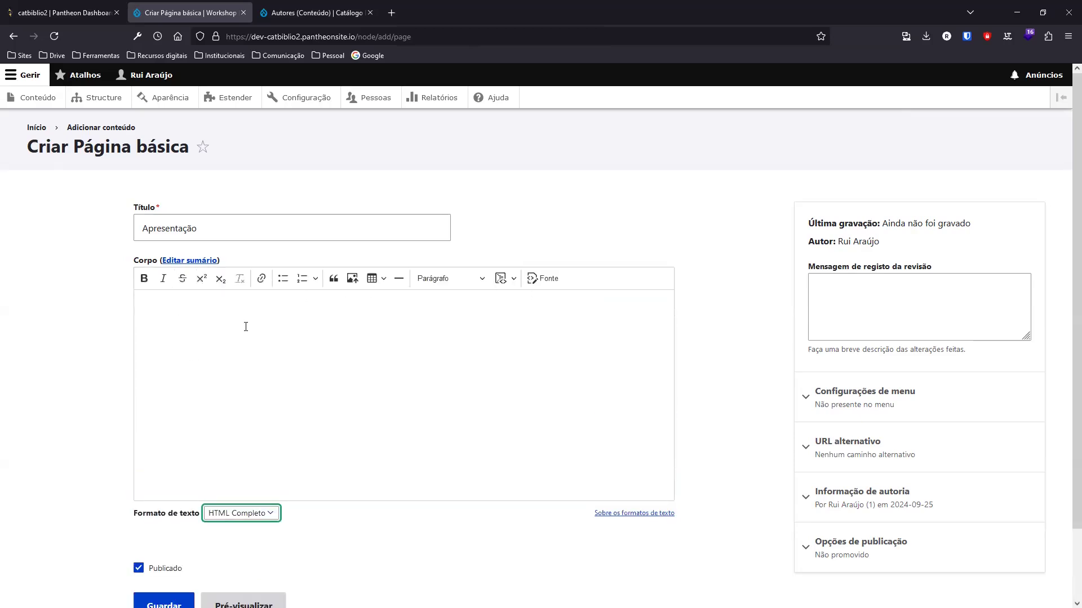
click(227, 320)
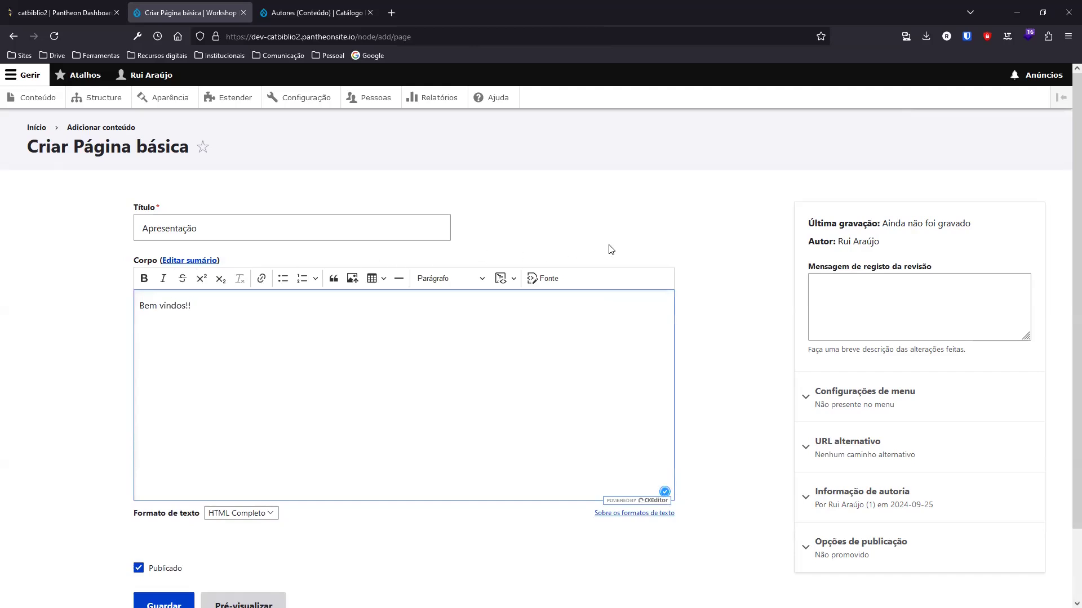
scroll(655, 245, down, 2)
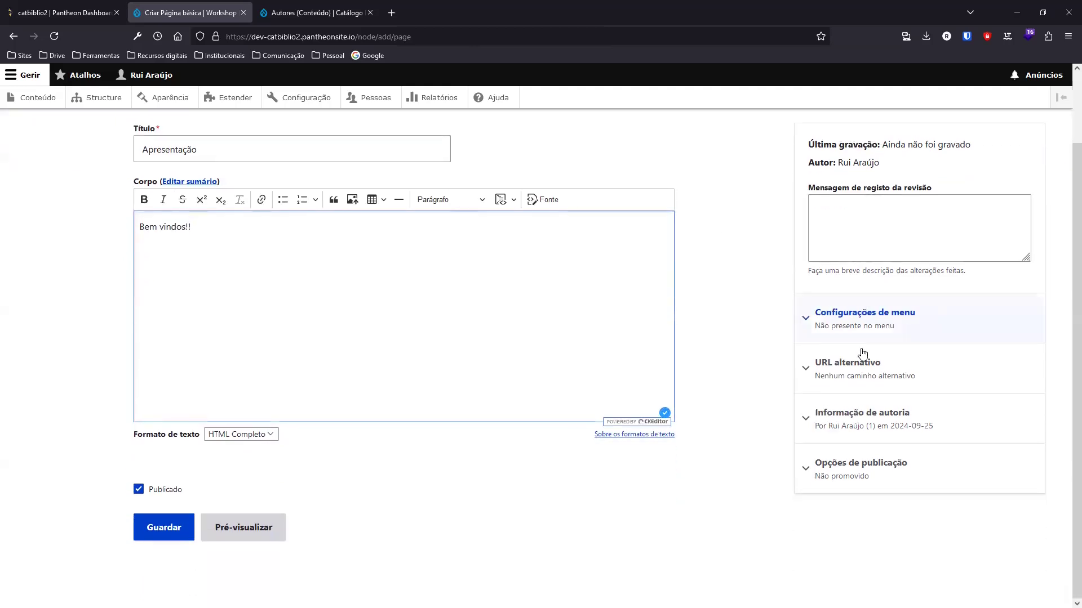
Give the page a main navigation menu link and save it
click(885, 317)
click(819, 368)
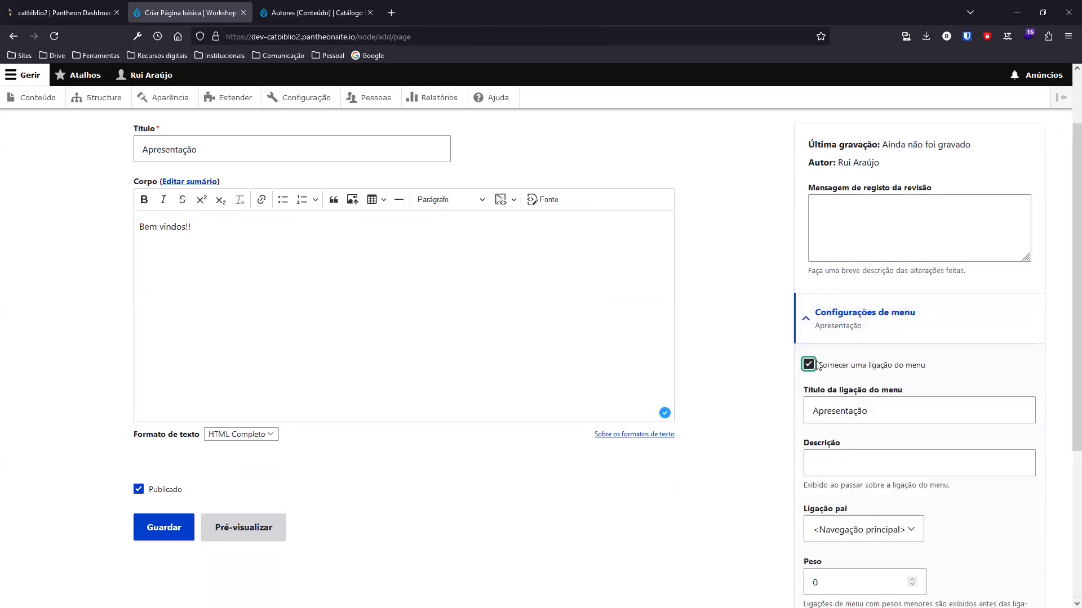
scroll(897, 338, down, 3)
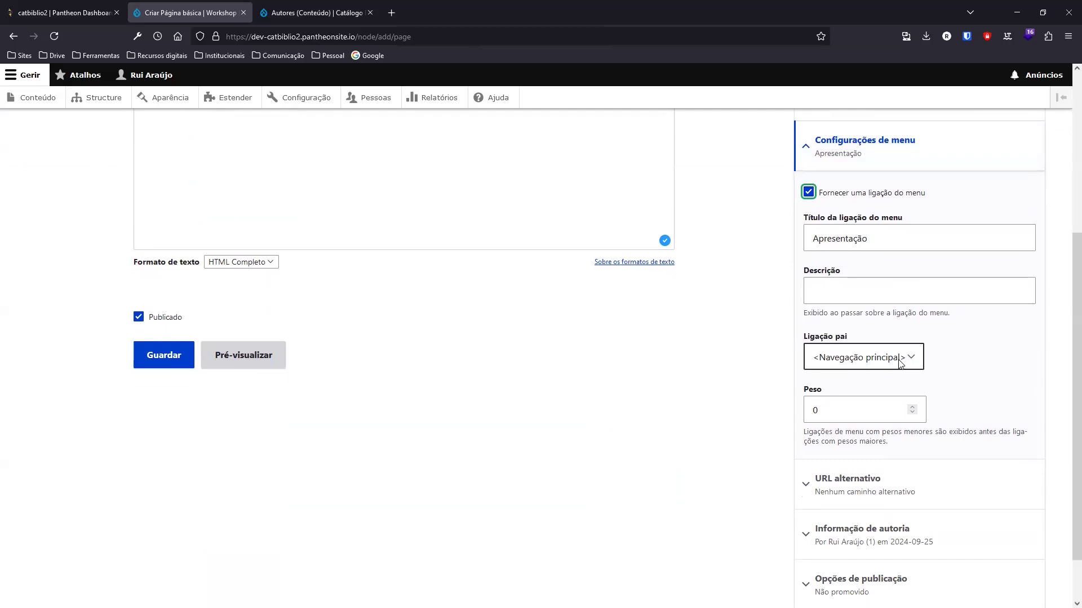
scroll(954, 423, down, 1)
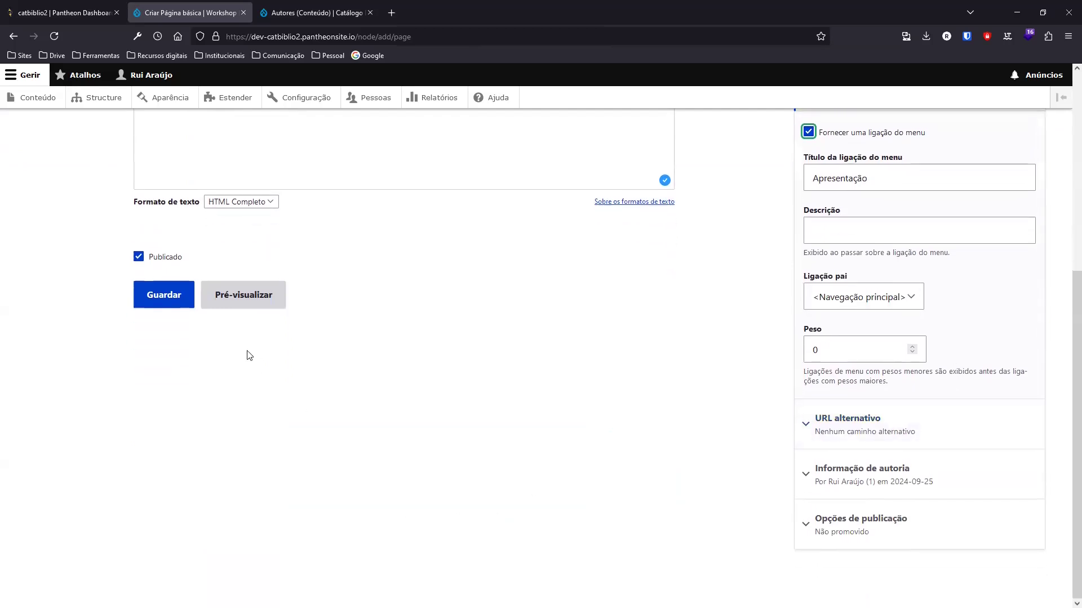
click(153, 303)
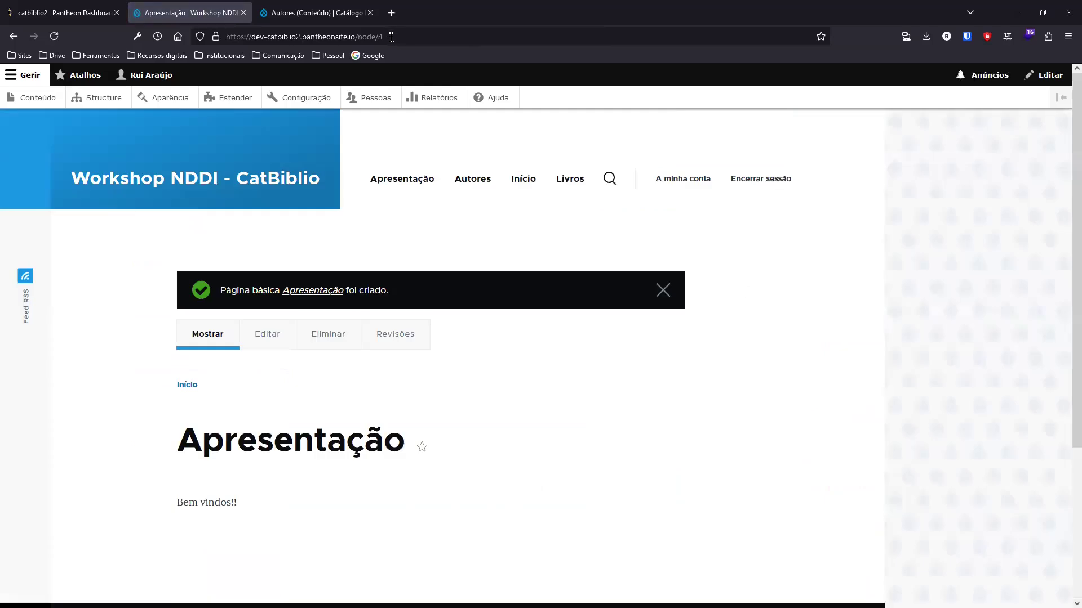
Check the Apresentação page's node address, then go to the Bem-vindo! home page via Início
click(390, 37)
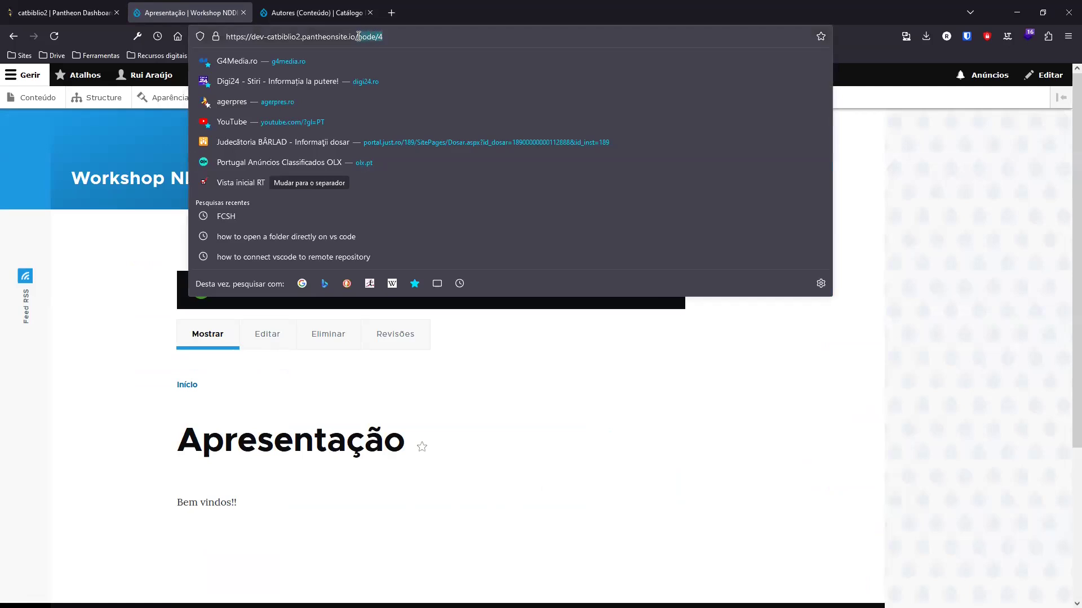
click(93, 273)
scroll(543, 414, down, 3)
scroll(374, 345, up, 3)
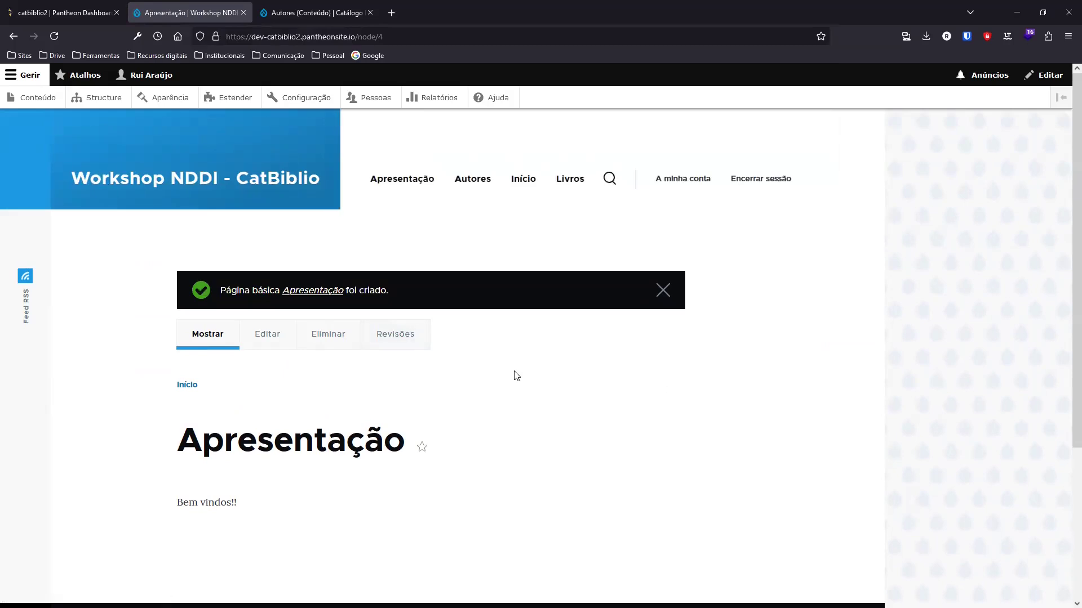
click(528, 180)
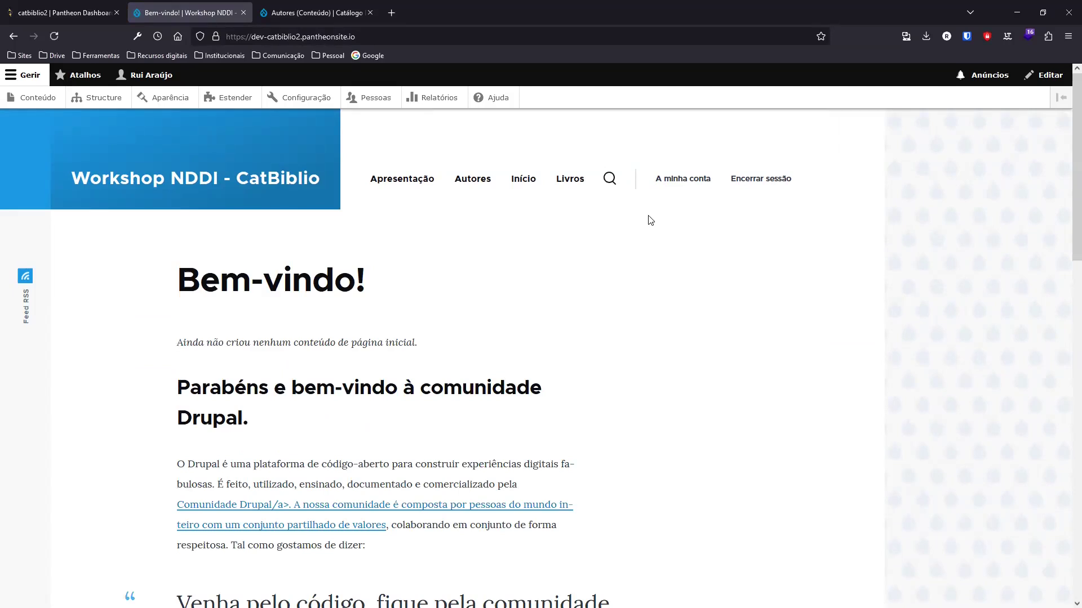
Set Página inicial por omissão to /node/4 in Definições básicas do sítio and save
click(312, 100)
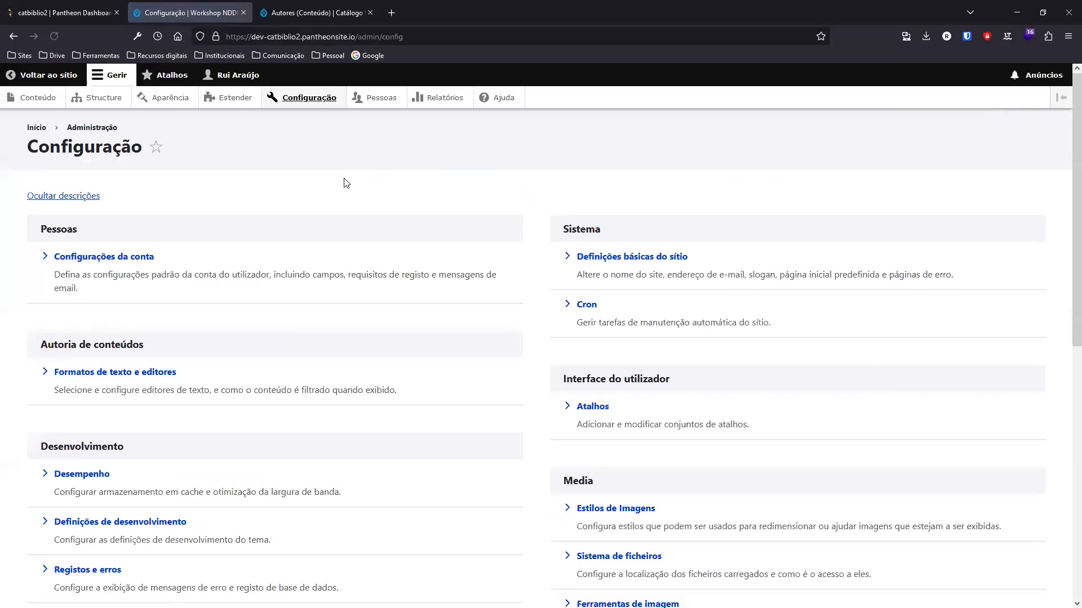
click(643, 258)
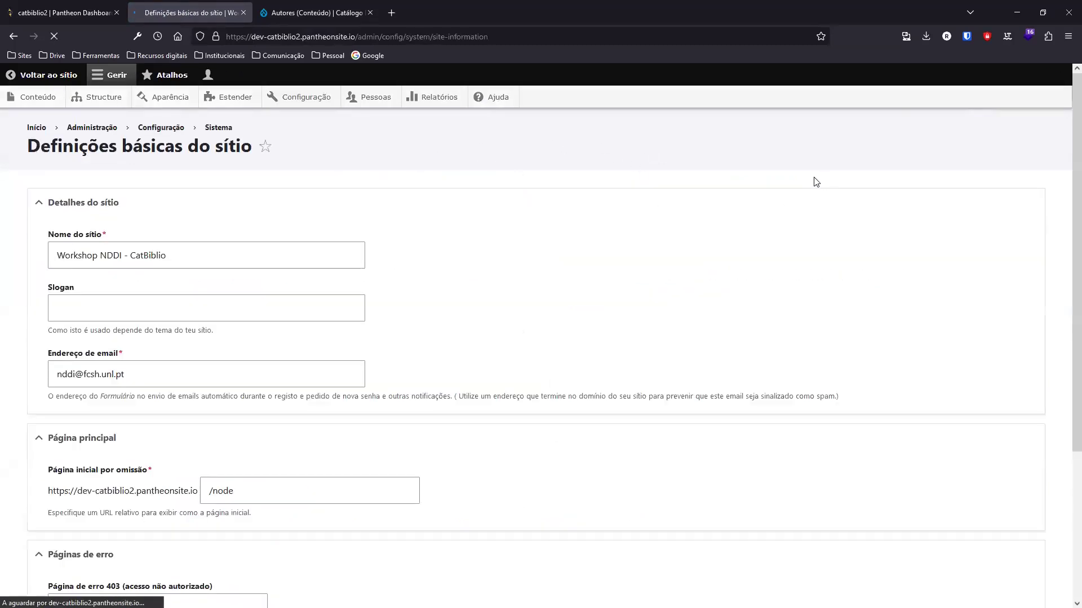
scroll(266, 282, down, 4)
click(262, 289)
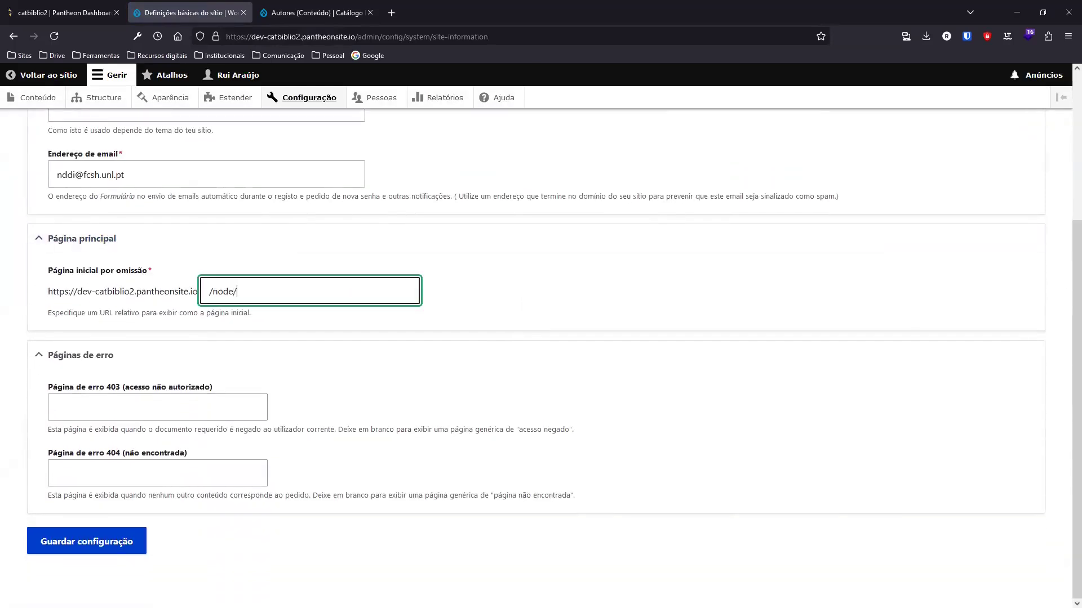
text(/4)
click(519, 248)
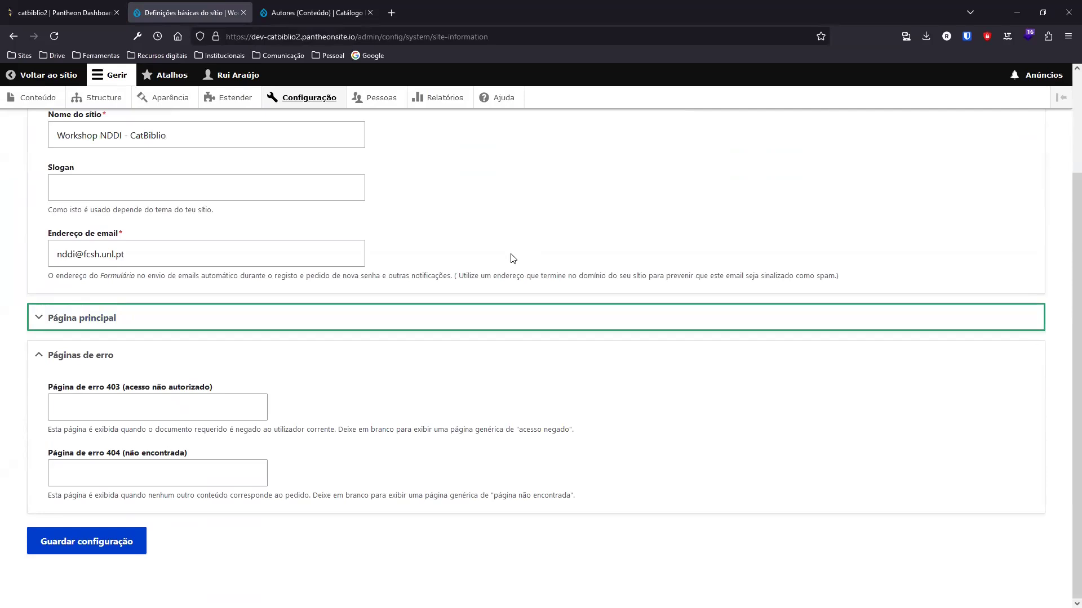
click(104, 318)
scroll(199, 499, down, 2)
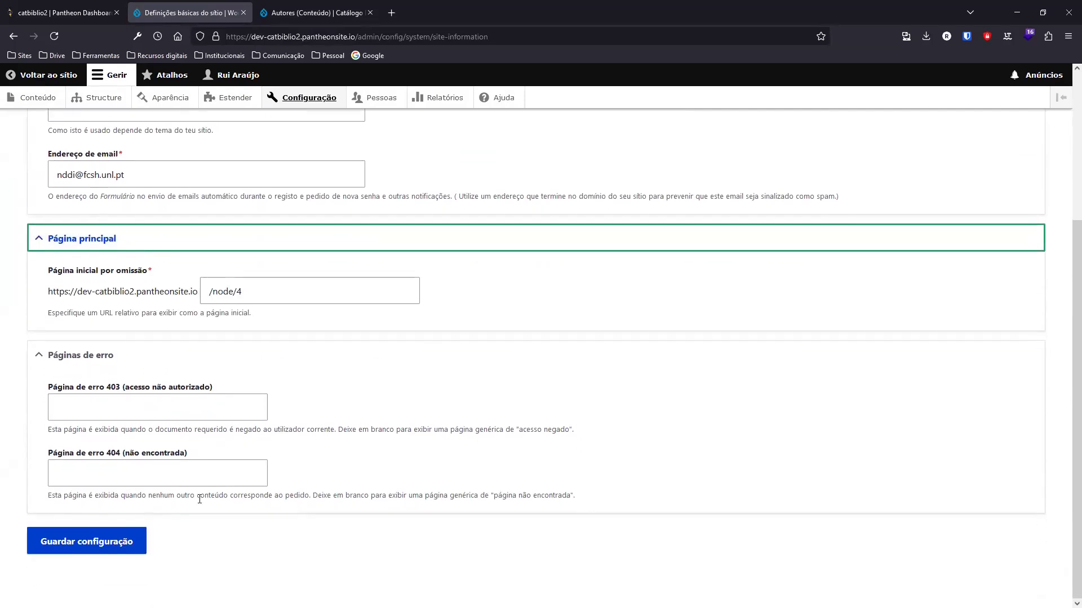
click(79, 542)
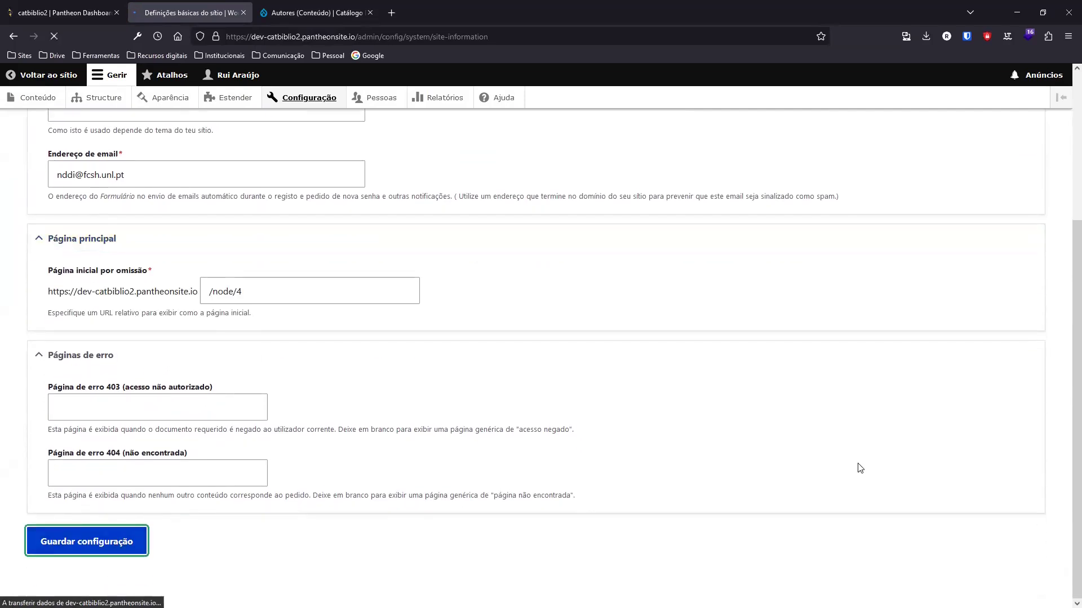
click(41, 75)
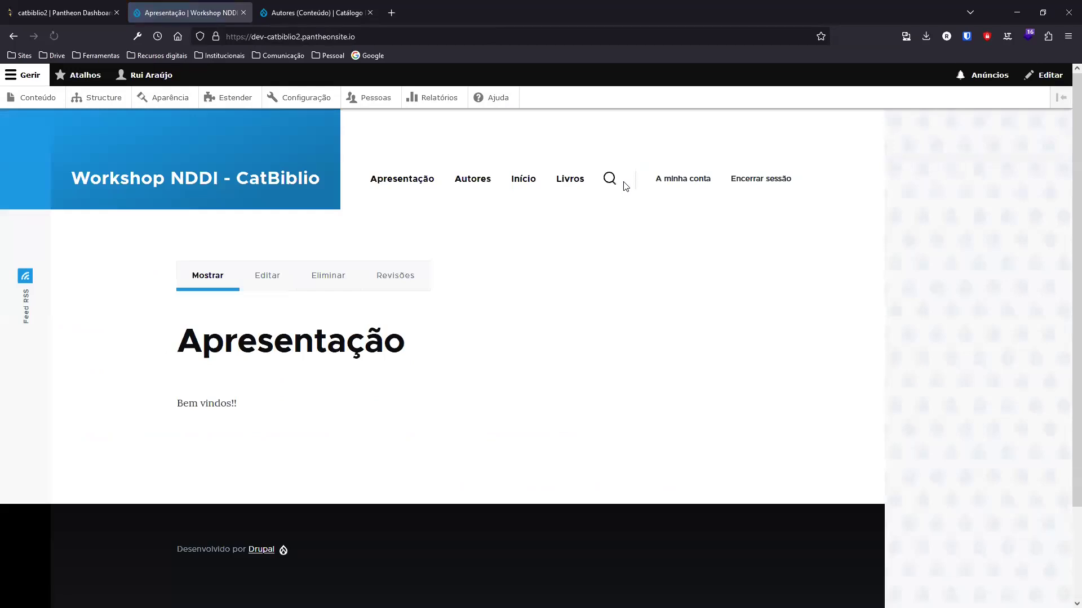
Open the Navegação principal menu for editing under Estrutura > Menus
click(532, 190)
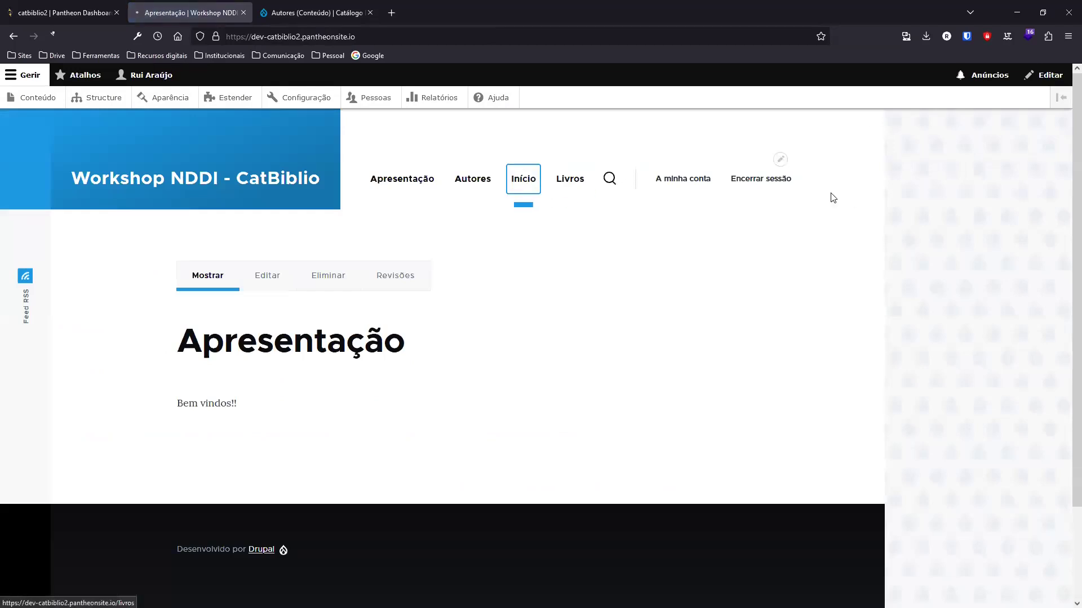
mouse_move(580, 162)
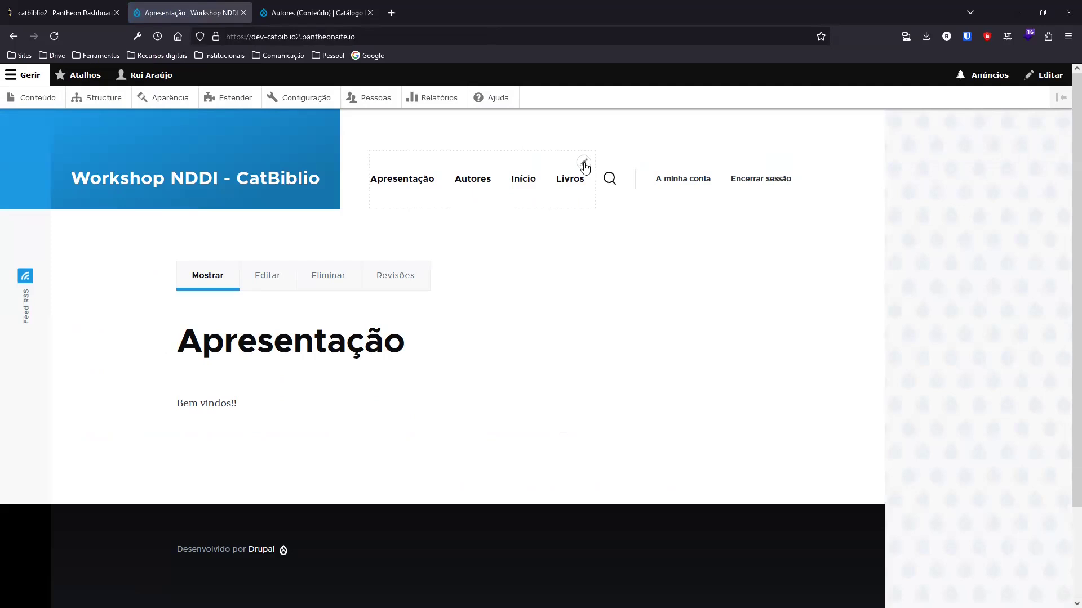
click(585, 165)
click(104, 98)
click(68, 298)
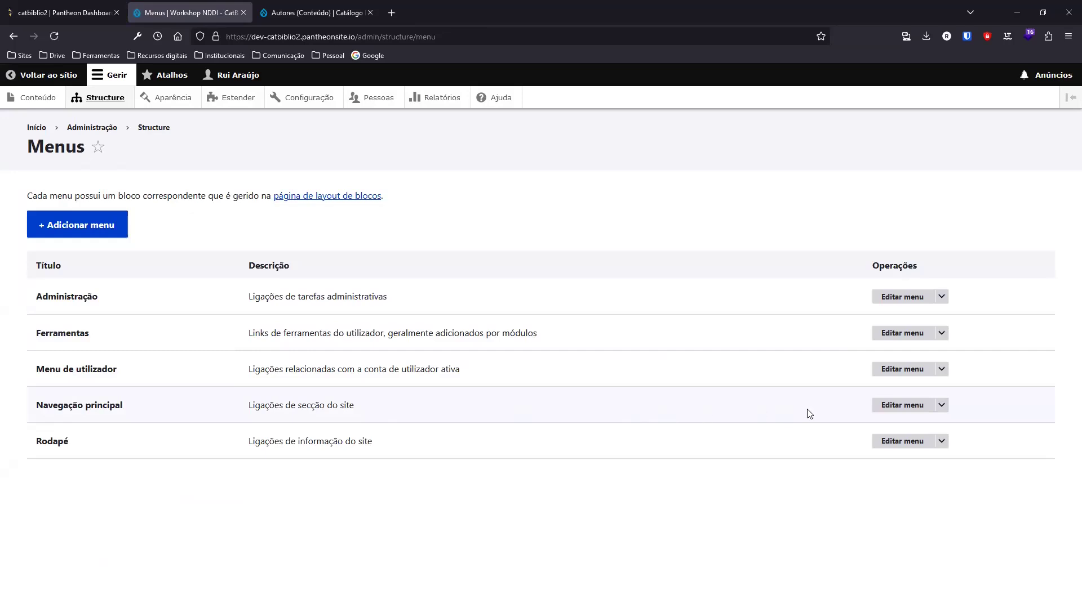
click(895, 412)
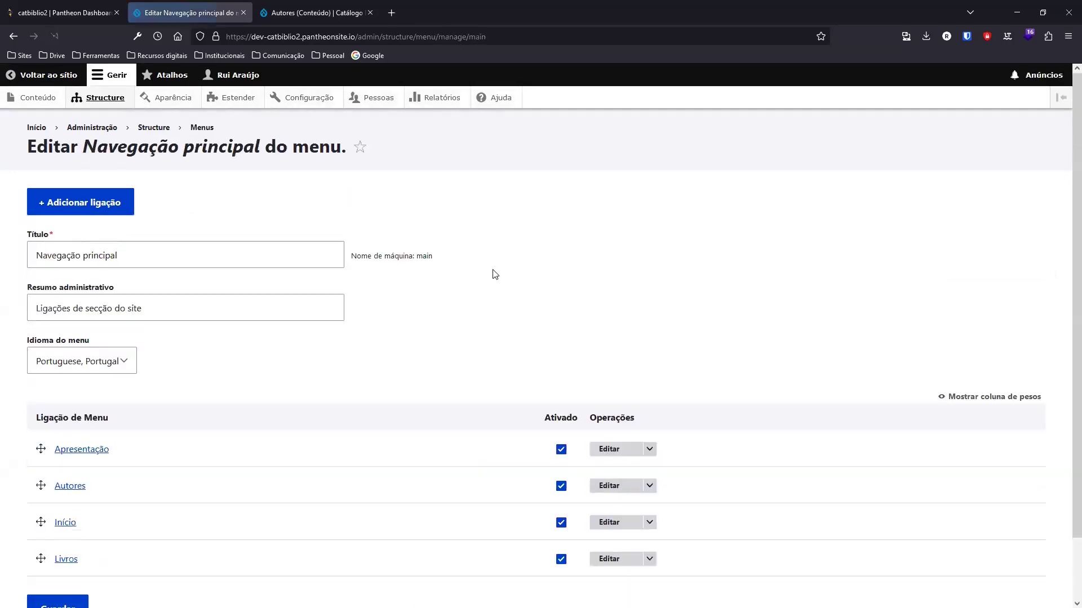
Disable the Início link, move Livros above Autores, and save the menu
scroll(493, 271, down, 2)
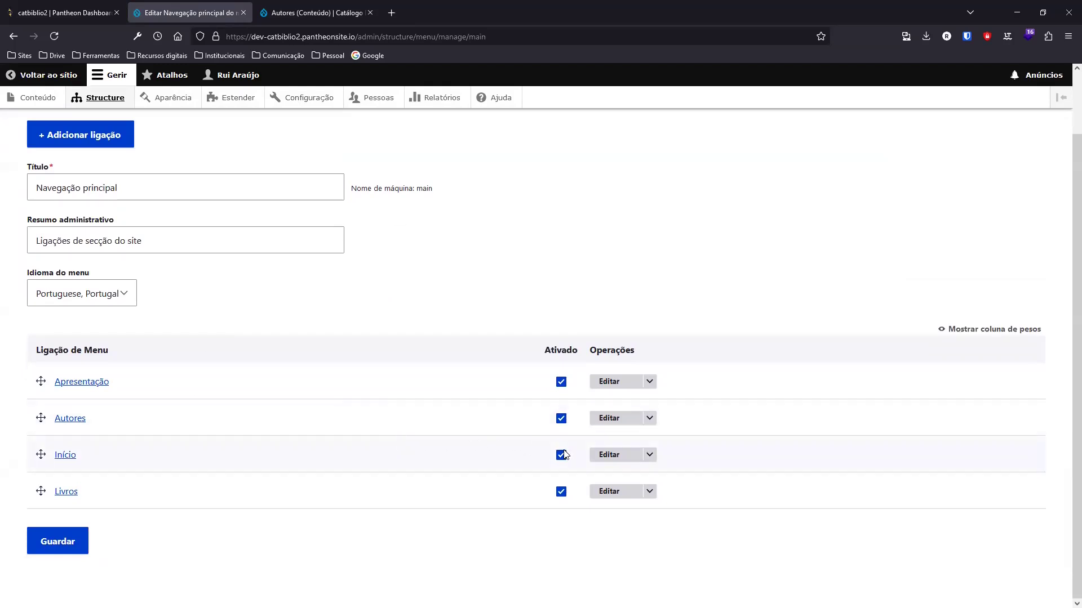
click(560, 456)
drag(41, 492, 42, 436)
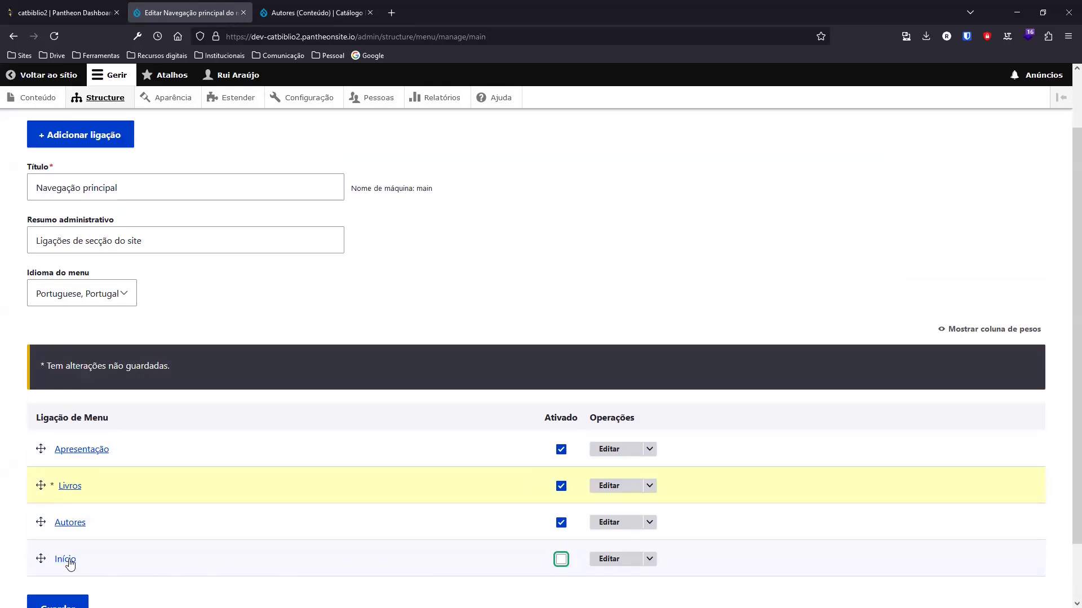
scroll(128, 491, down, 2)
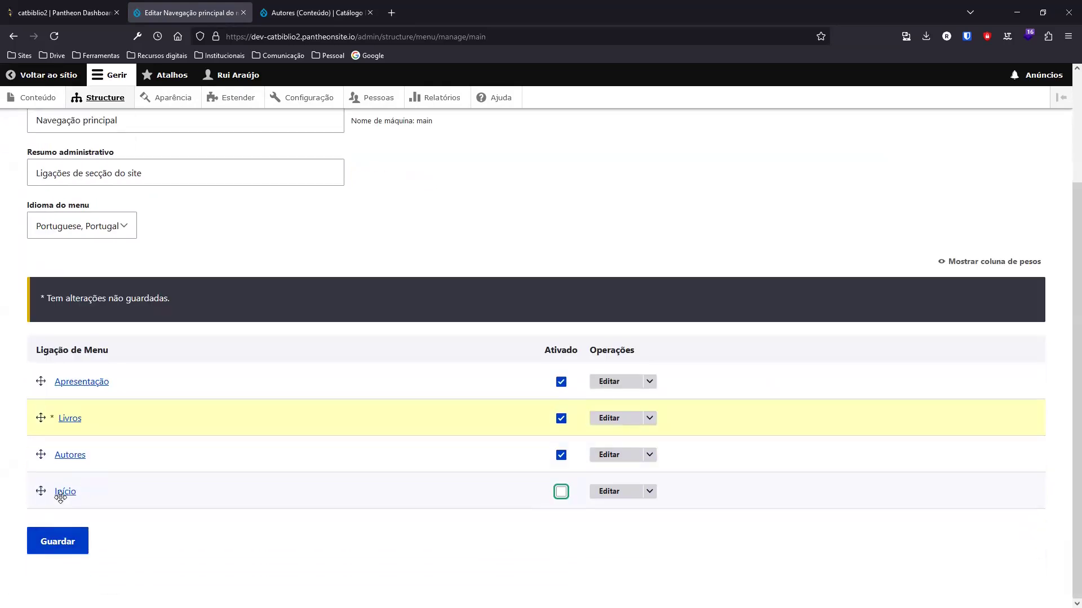
click(72, 554)
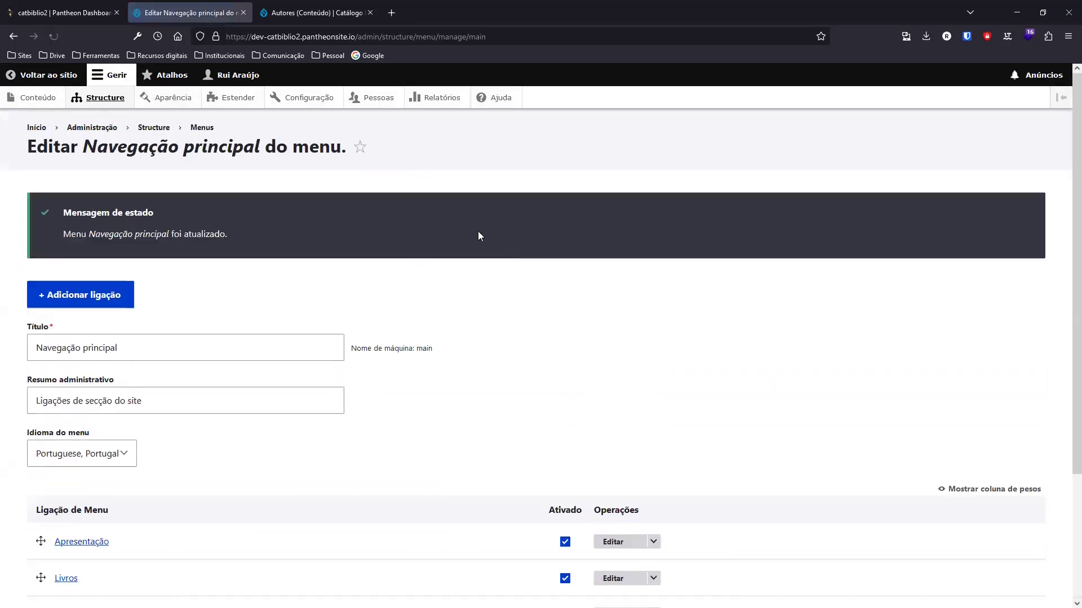
click(49, 75)
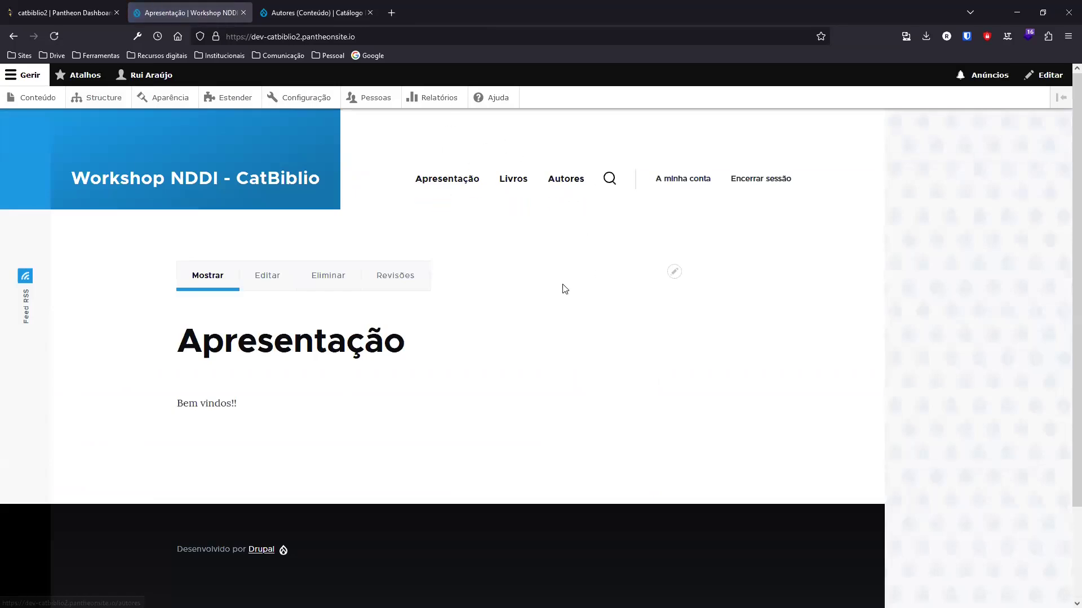
click(472, 188)
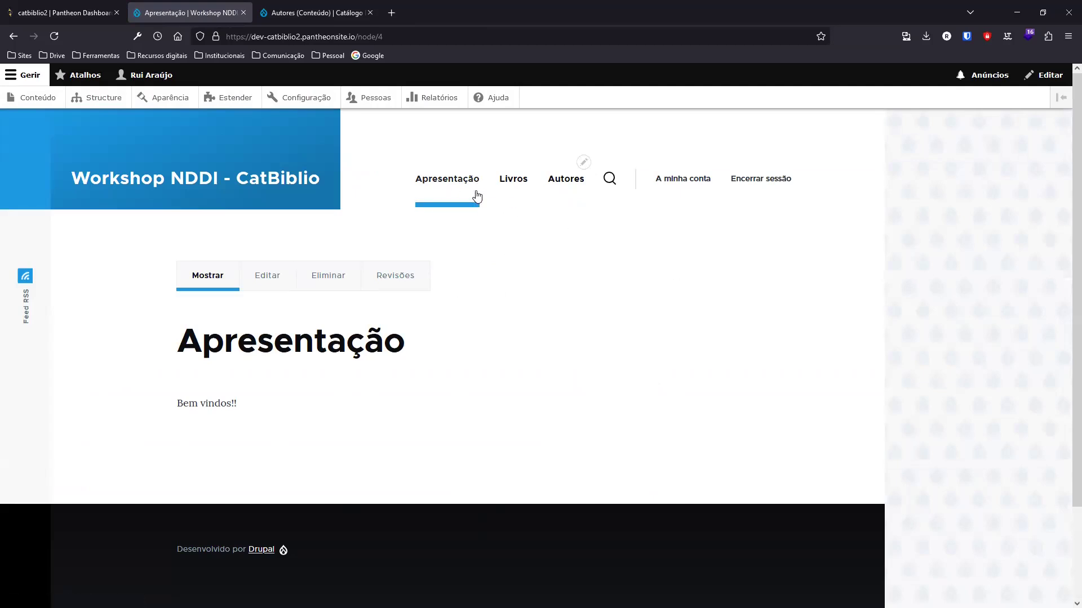
click(584, 164)
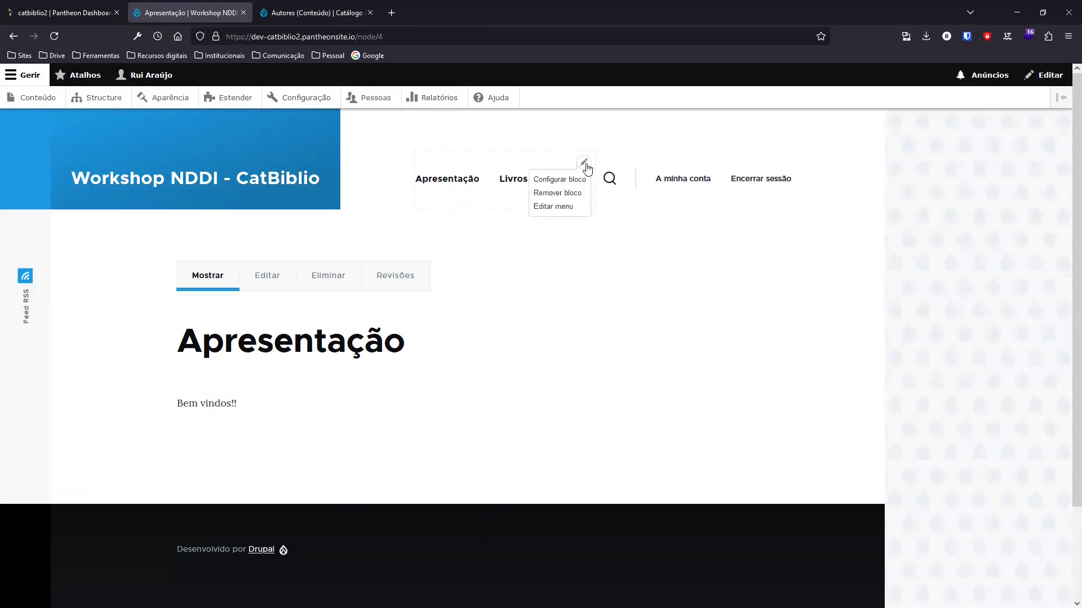
click(558, 207)
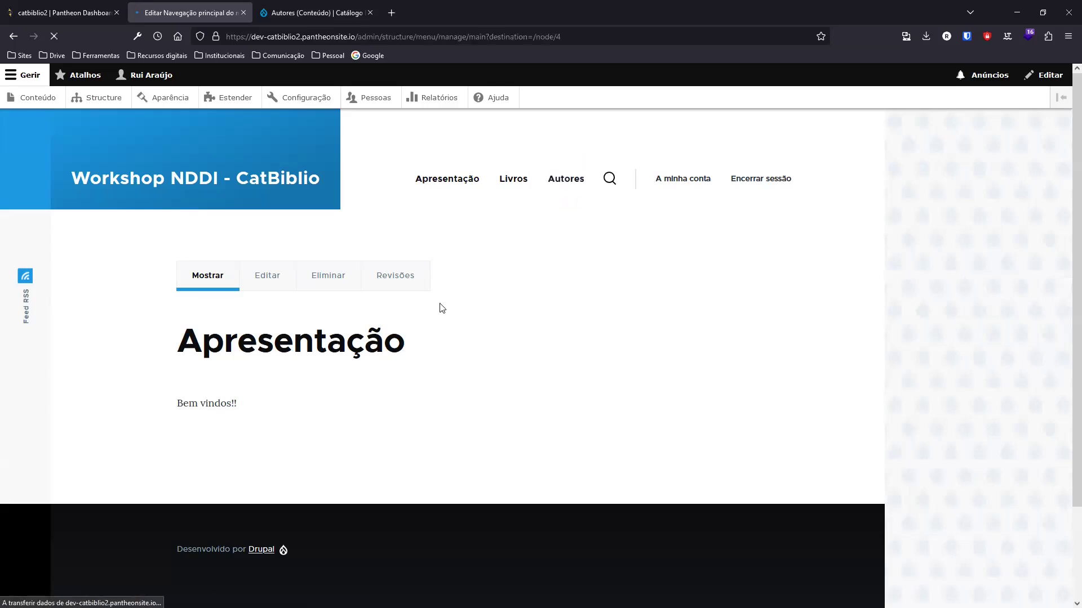
scroll(344, 309, down, 2)
drag(46, 416, 121, 418)
scroll(242, 345, down, 2)
click(79, 538)
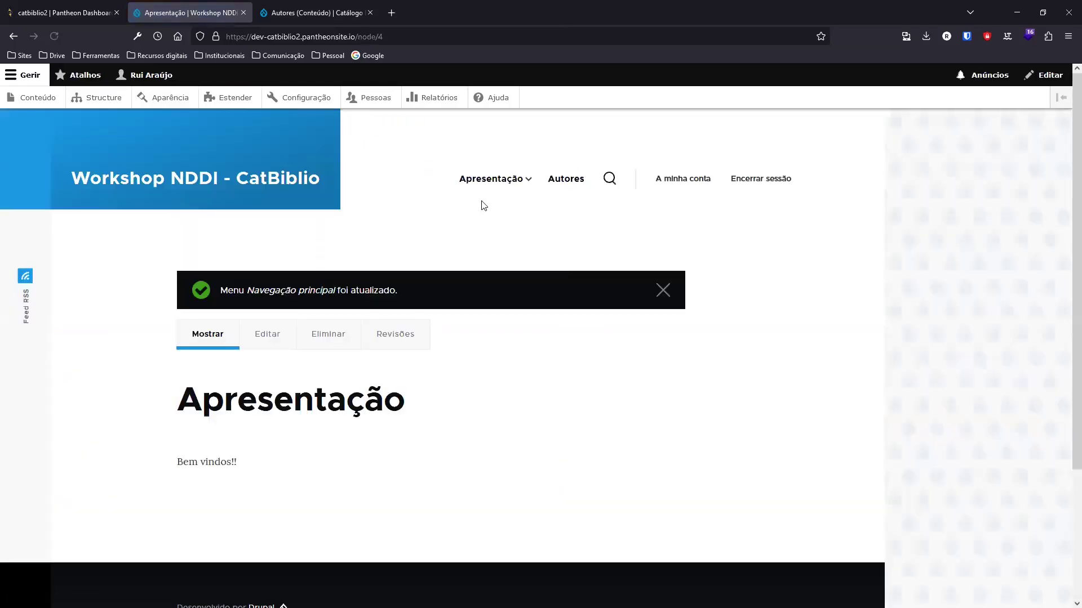
mouse_move(527, 180)
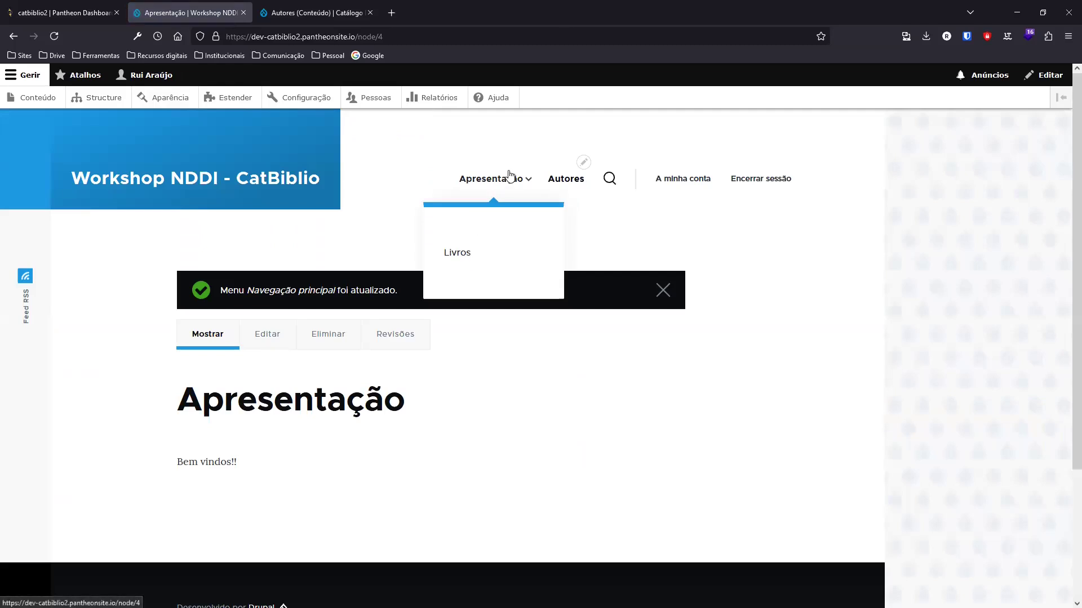
click(583, 163)
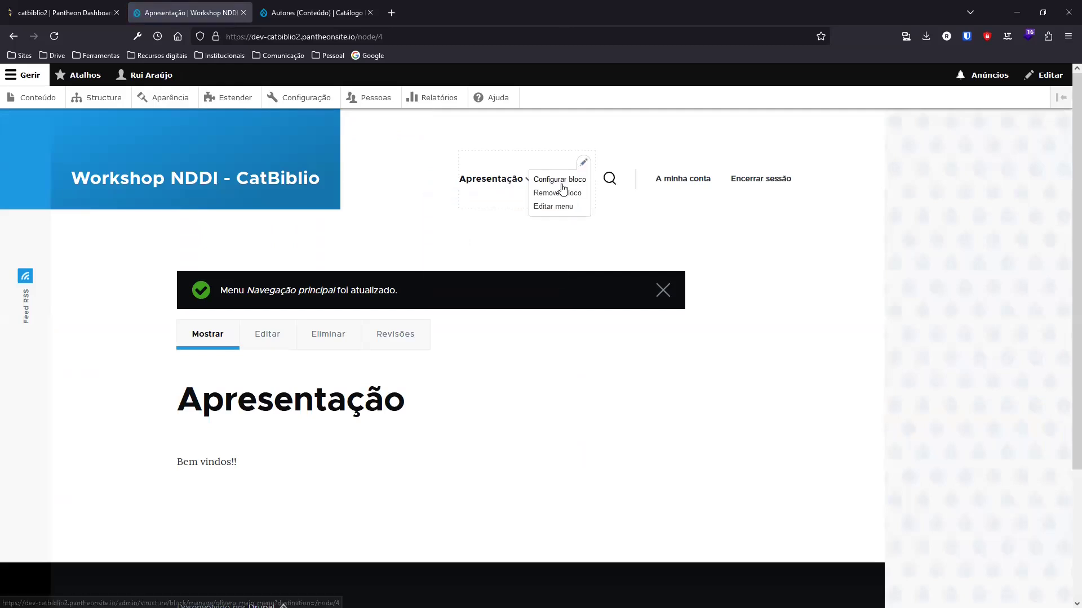
click(561, 206)
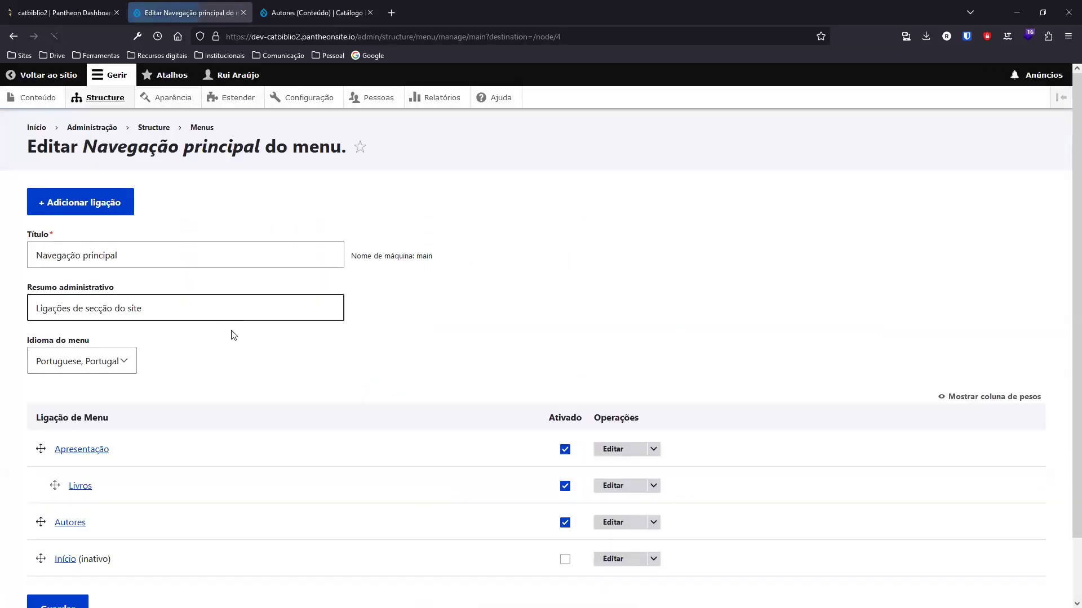
drag(55, 420, 37, 419)
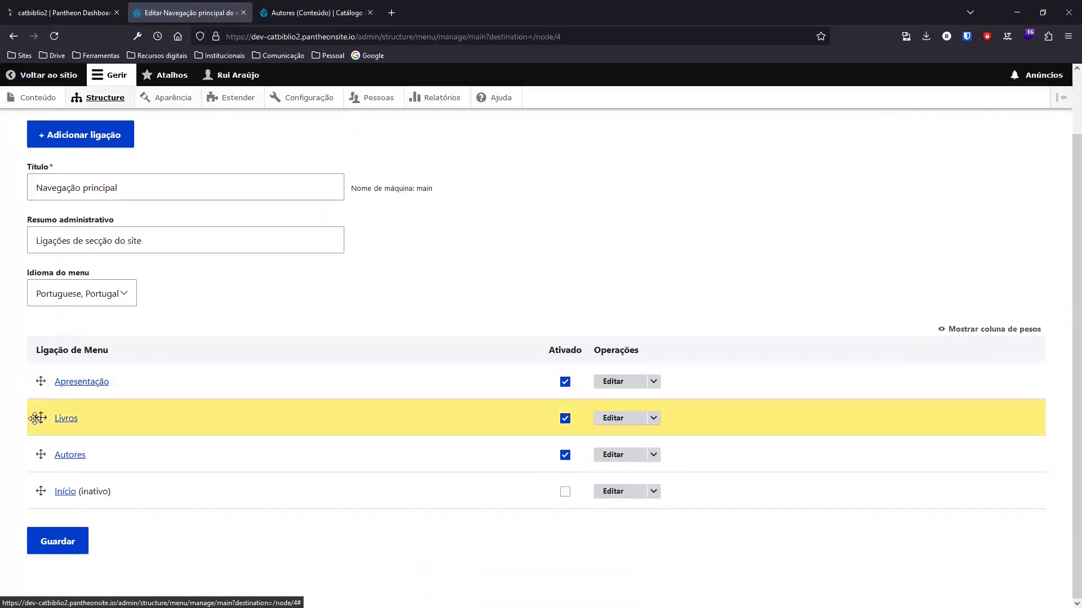
scroll(230, 338, down, 2)
click(72, 541)
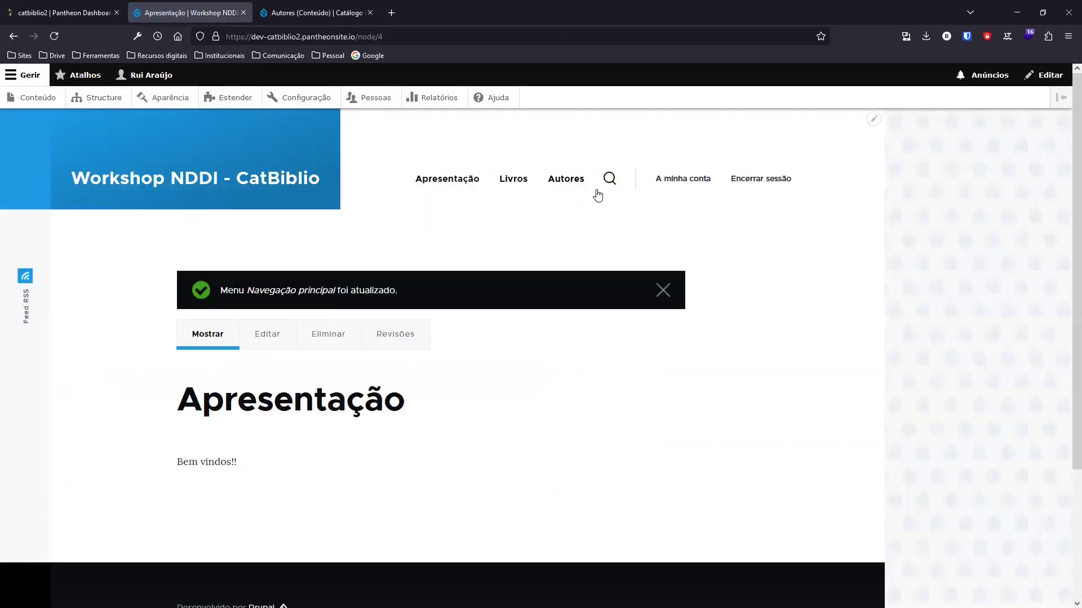
Browse the Livros and Autores listing pages
click(513, 181)
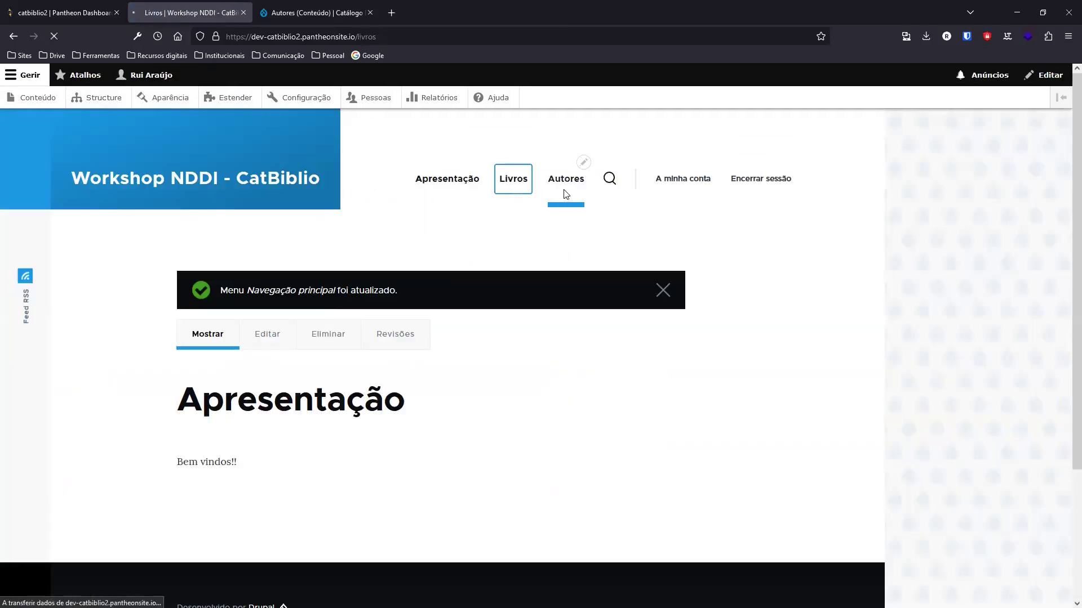
scroll(546, 190, down, 4)
scroll(546, 190, up, 4)
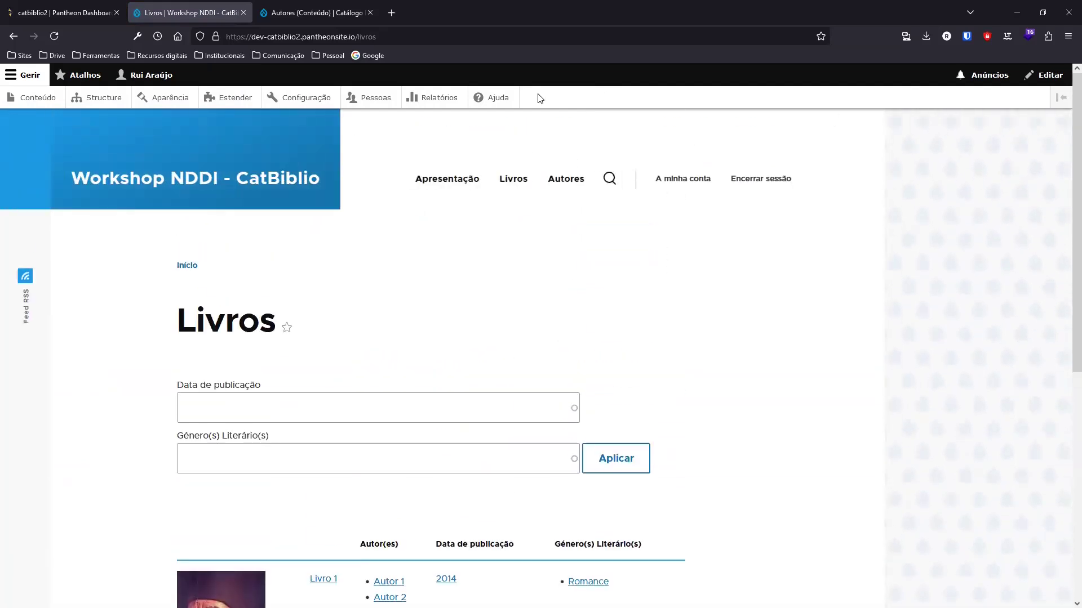
click(555, 189)
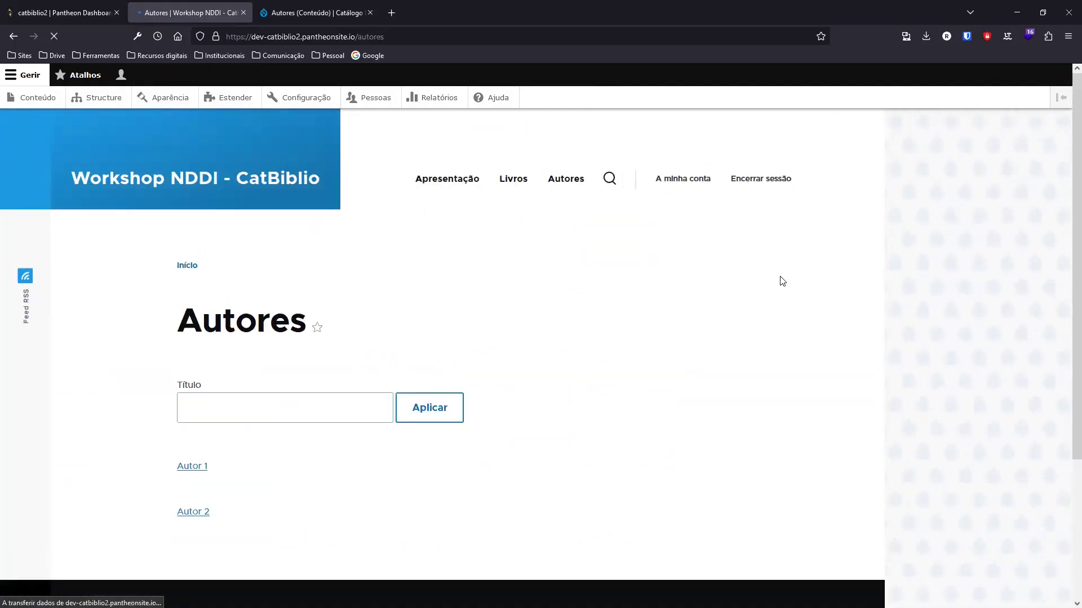
scroll(781, 280, down, 1)
scroll(778, 280, down, 1)
scroll(778, 280, up, 2)
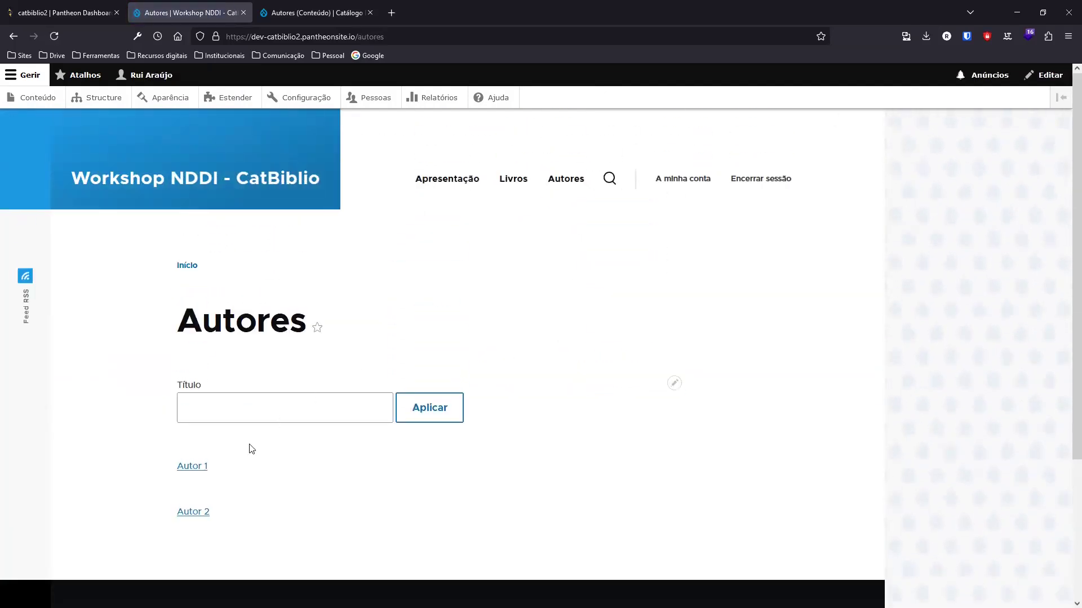
Inspect the Autor 1 page and its edit form, then go back
click(194, 467)
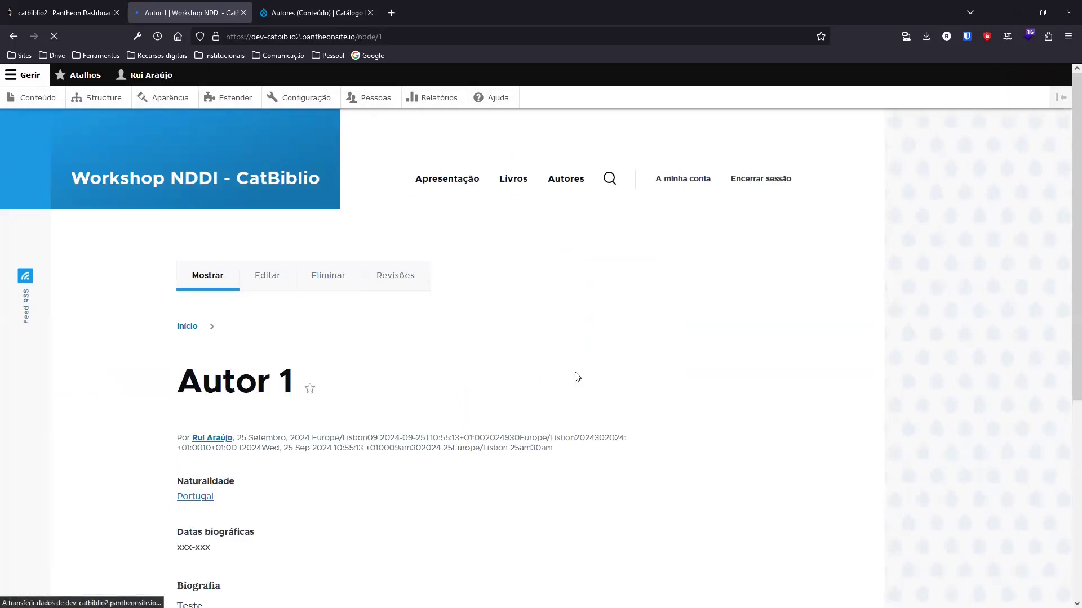
scroll(524, 353, down, 4)
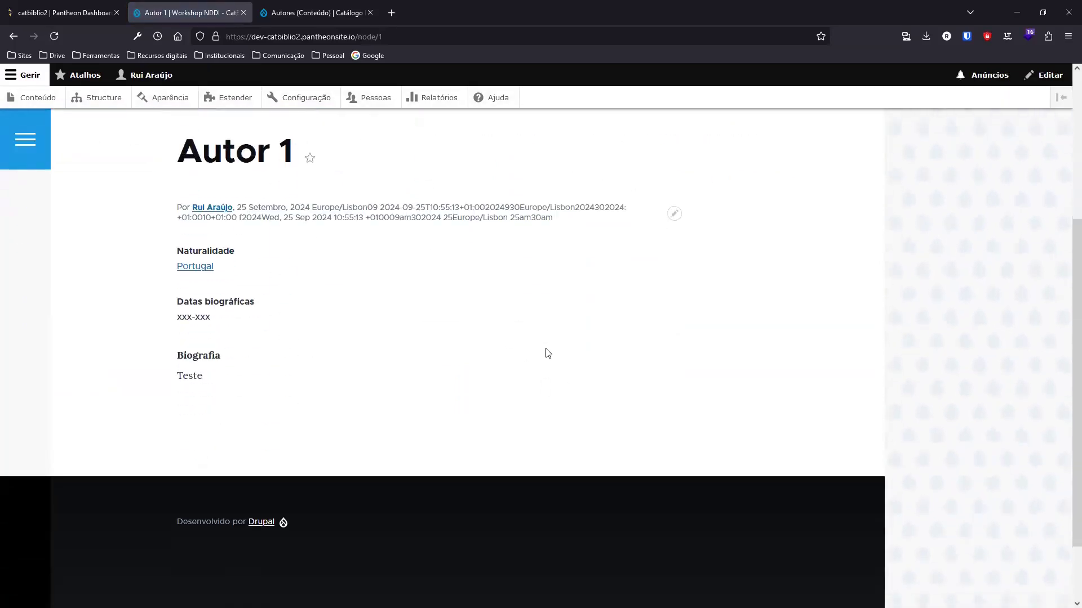
scroll(549, 354, up, 1)
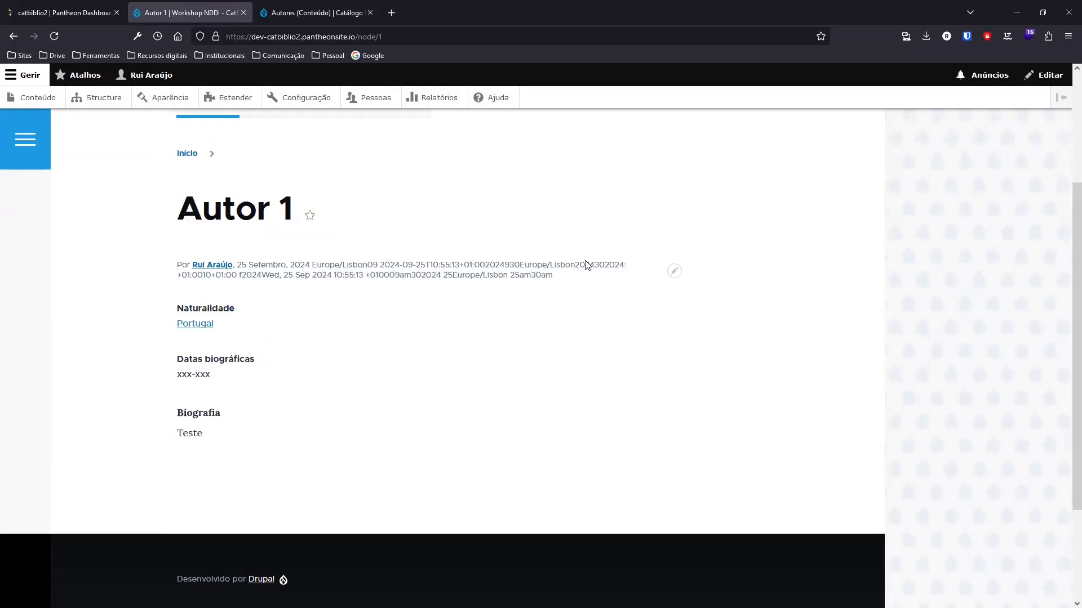
scroll(412, 169, up, 2)
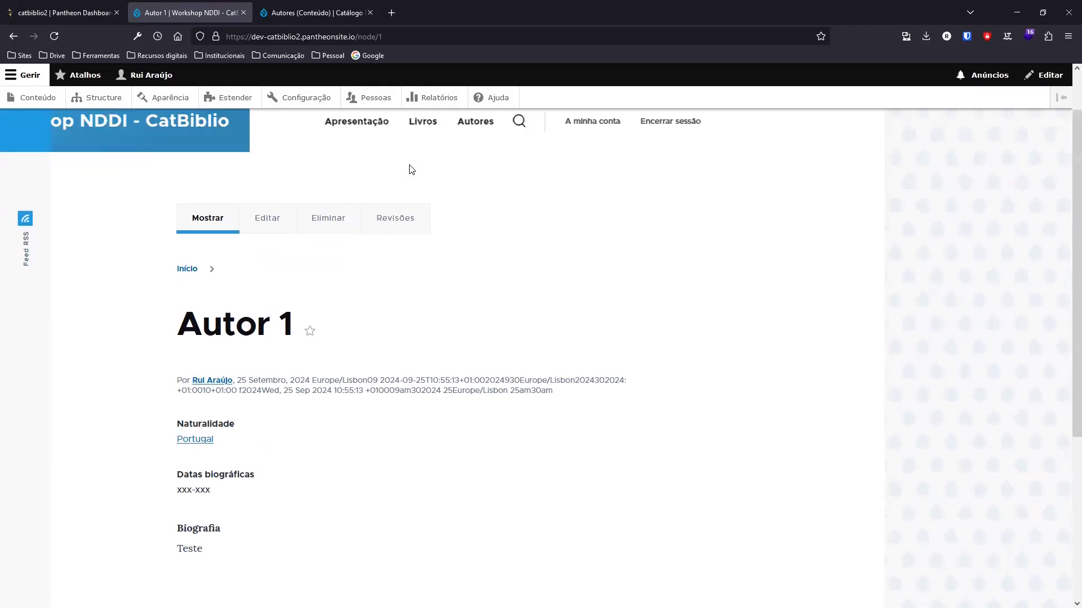
scroll(341, 297, down, 1)
scroll(551, 292, up, 1)
click(675, 315)
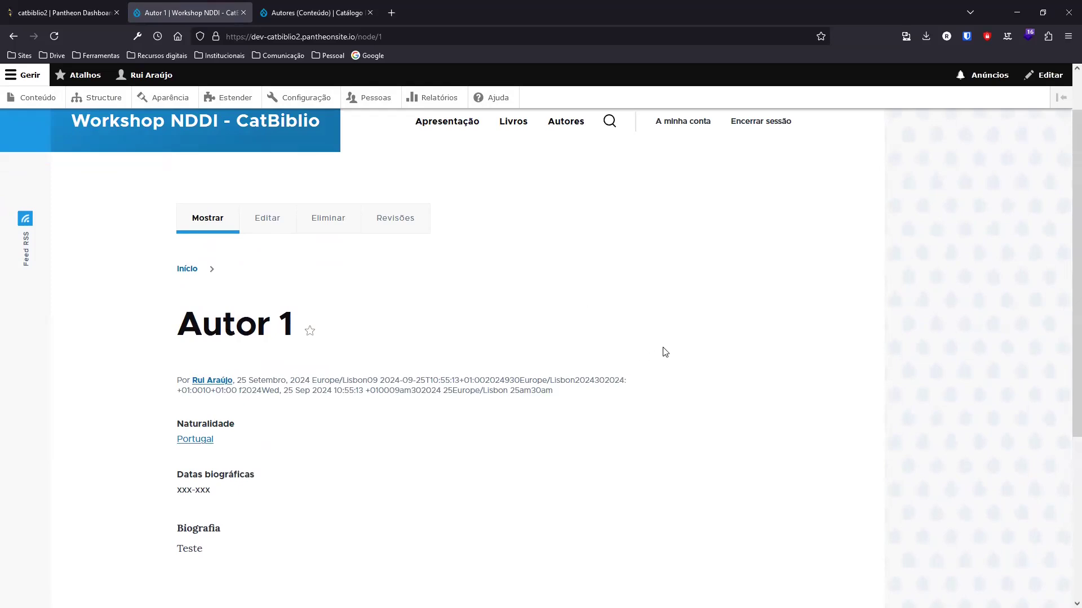
click(674, 388)
click(663, 405)
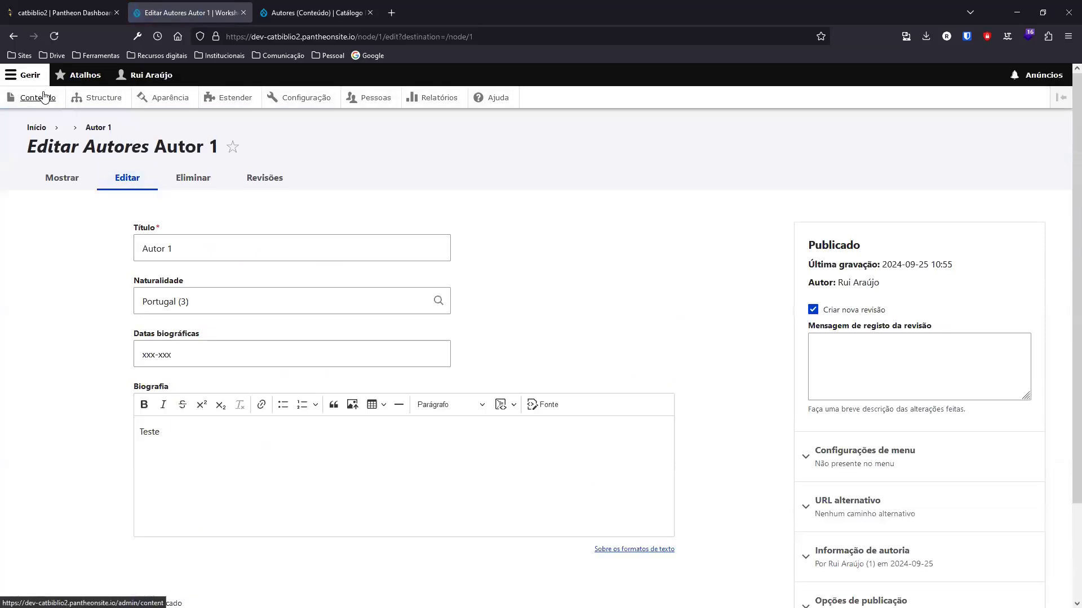
click(13, 36)
Return via Autores to the Livros page and open its view quick-edit menu
mouse_move(670, 325)
scroll(256, 428, down, 2)
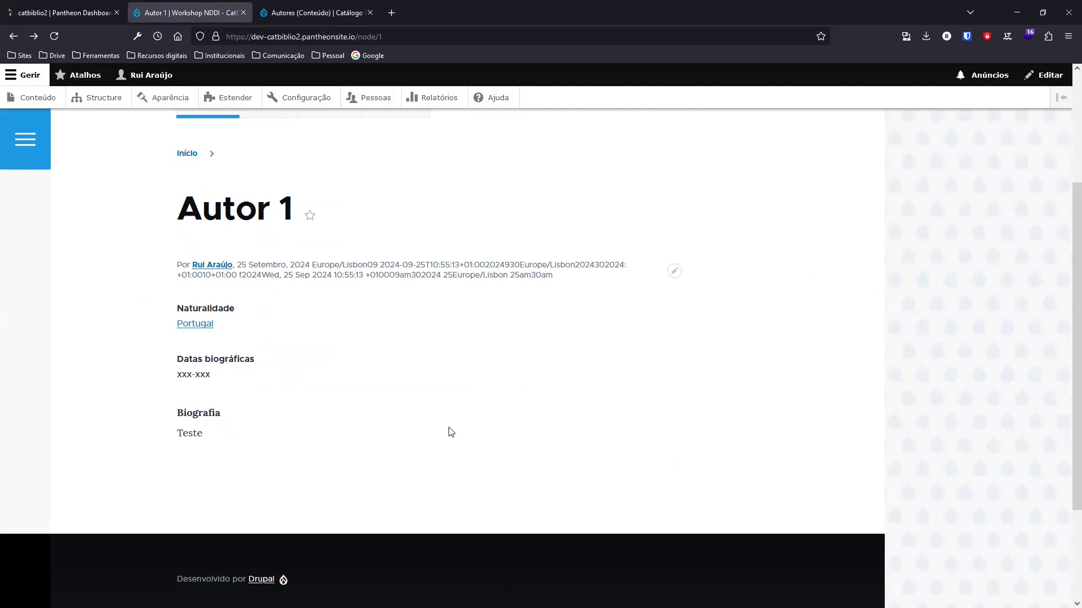
scroll(451, 432, up, 2)
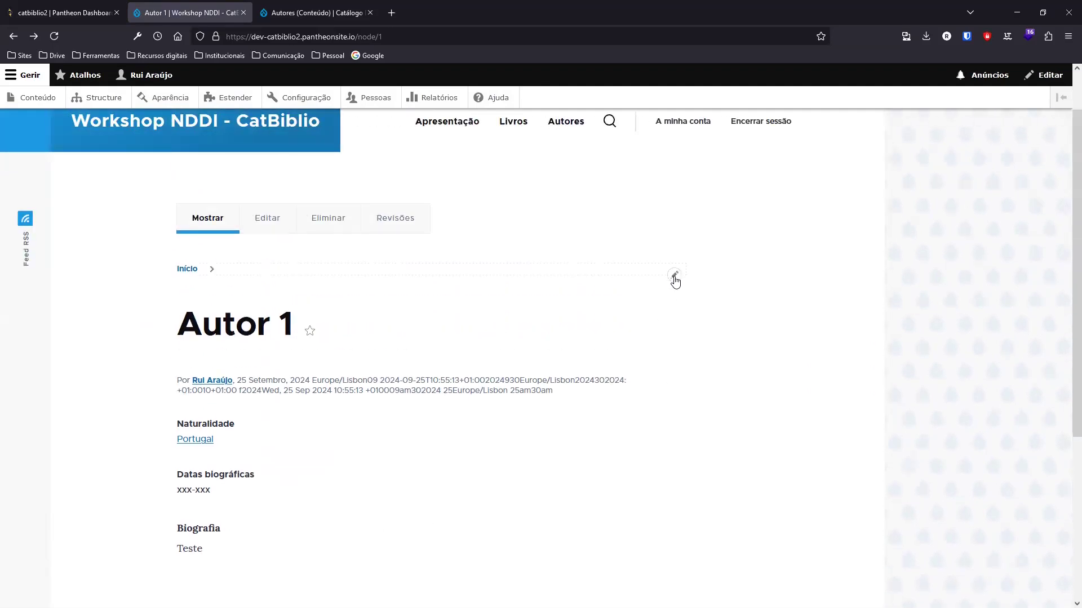
scroll(459, 214, up, 1)
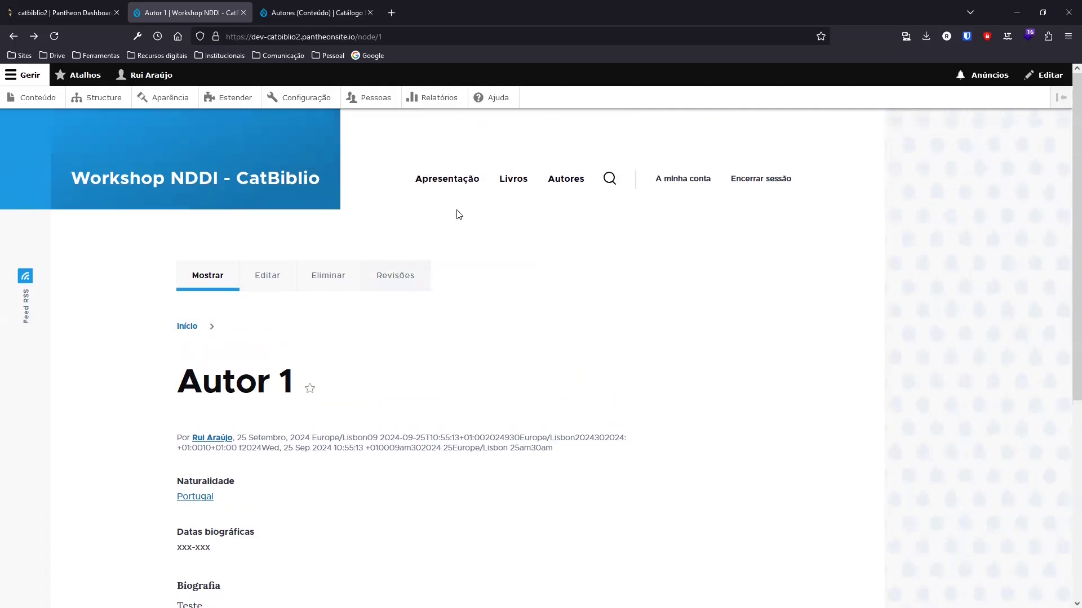
click(566, 179)
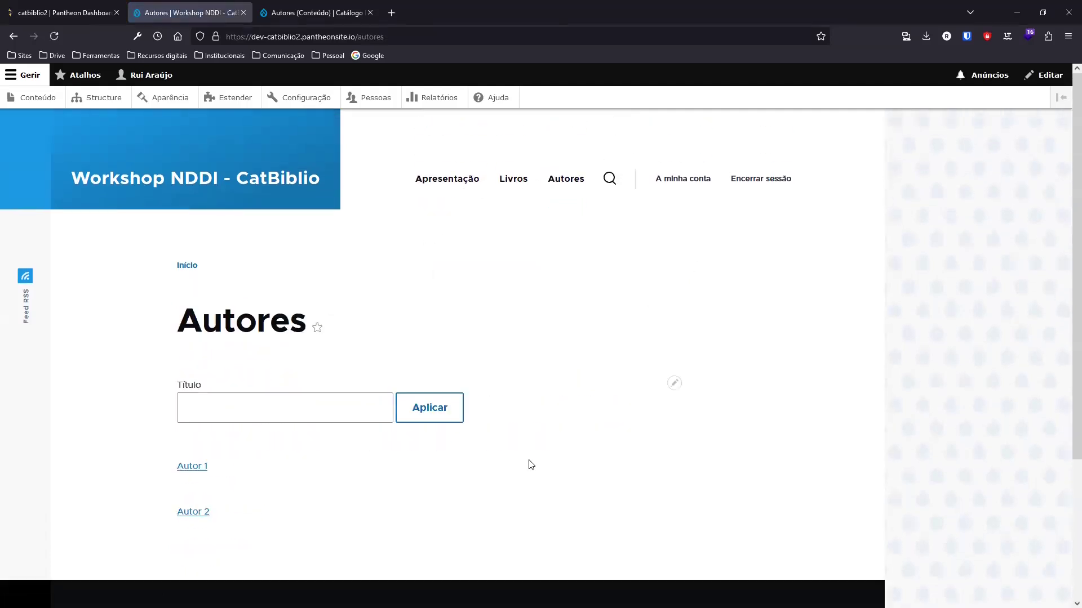
click(519, 186)
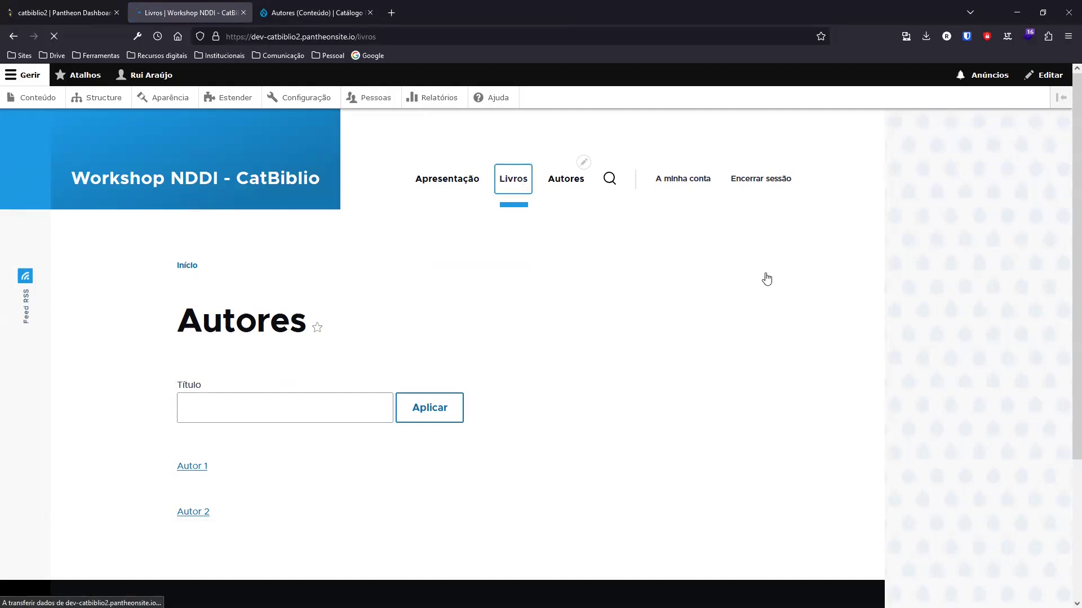
scroll(689, 266, down, 2)
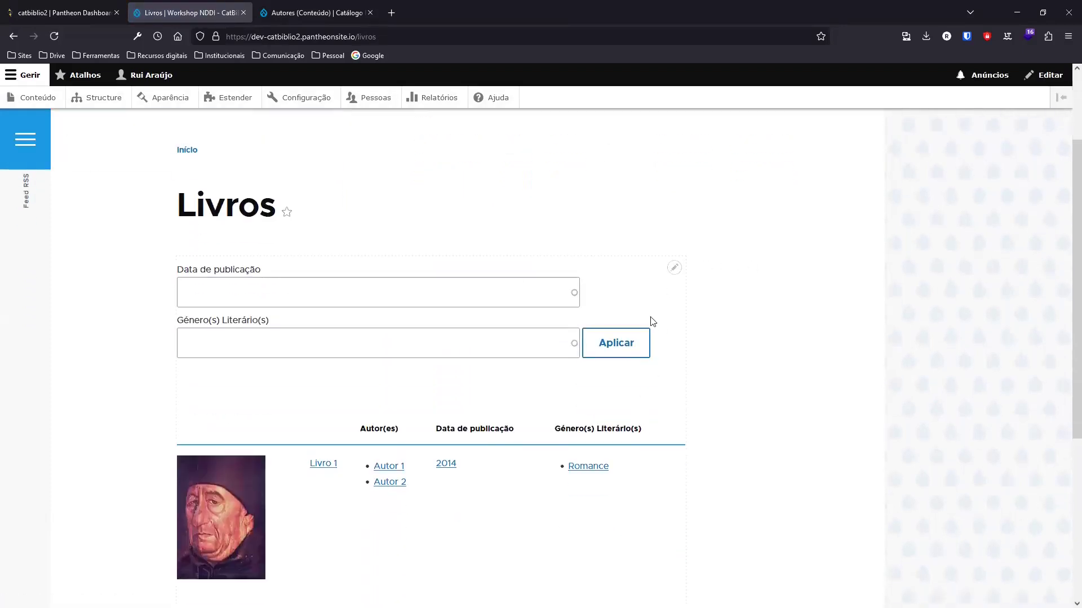
click(675, 269)
Add a Block display to the Livros view, then switch to the catalogue site's Autores view tab
click(653, 286)
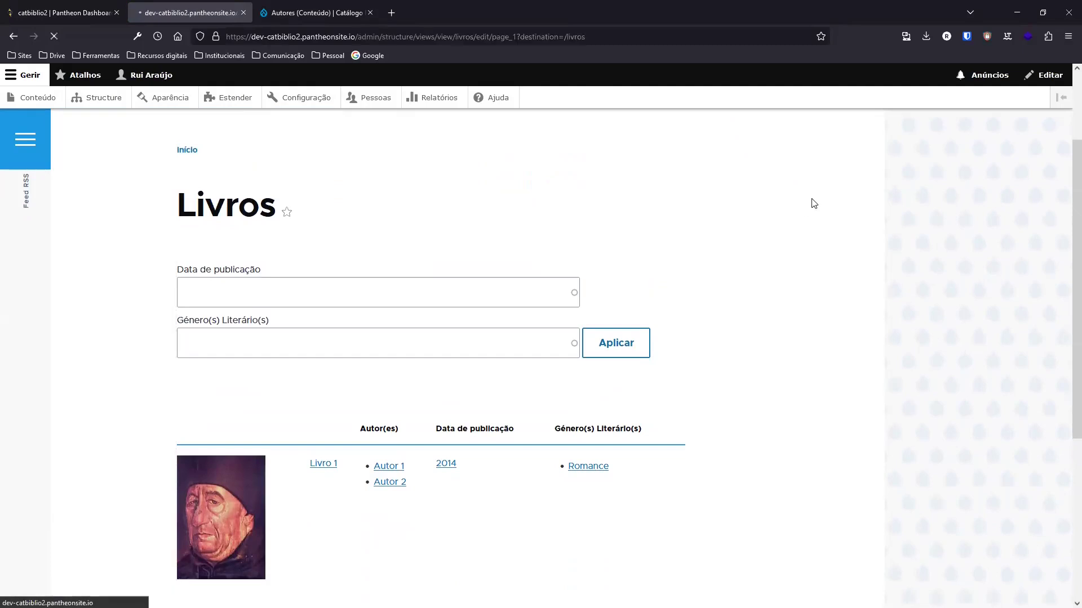
click(119, 222)
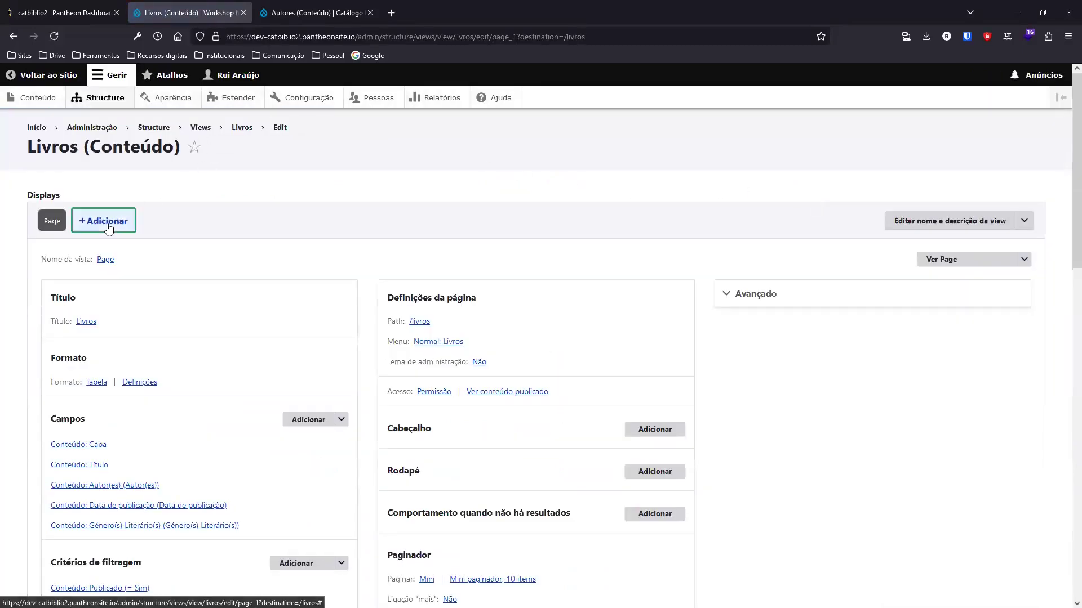
click(103, 269)
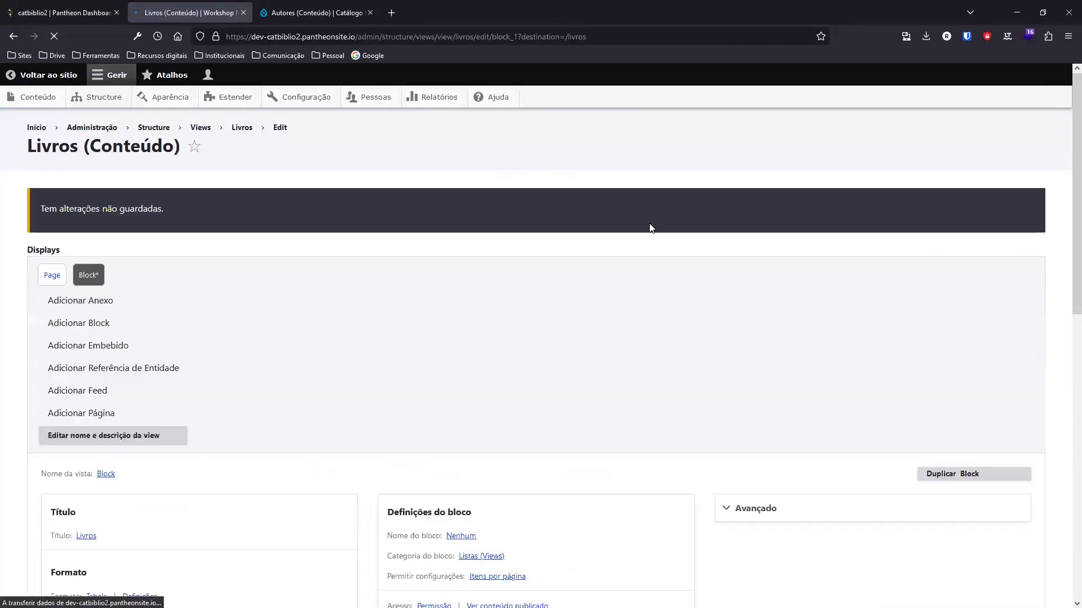
scroll(688, 225, down, 3)
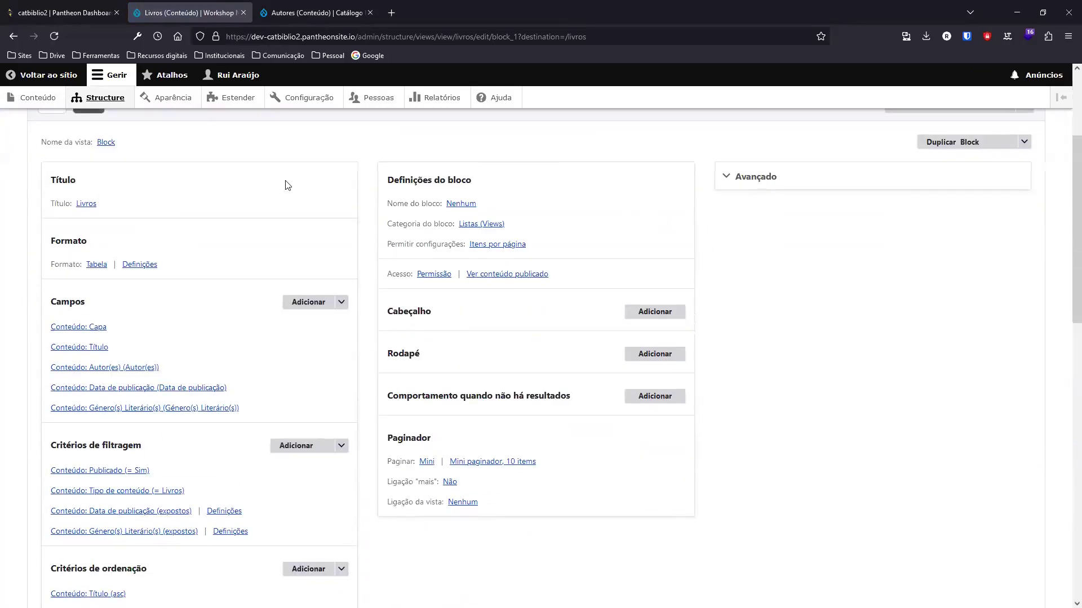
scroll(384, 256, down, 9)
scroll(265, 390, down, 2)
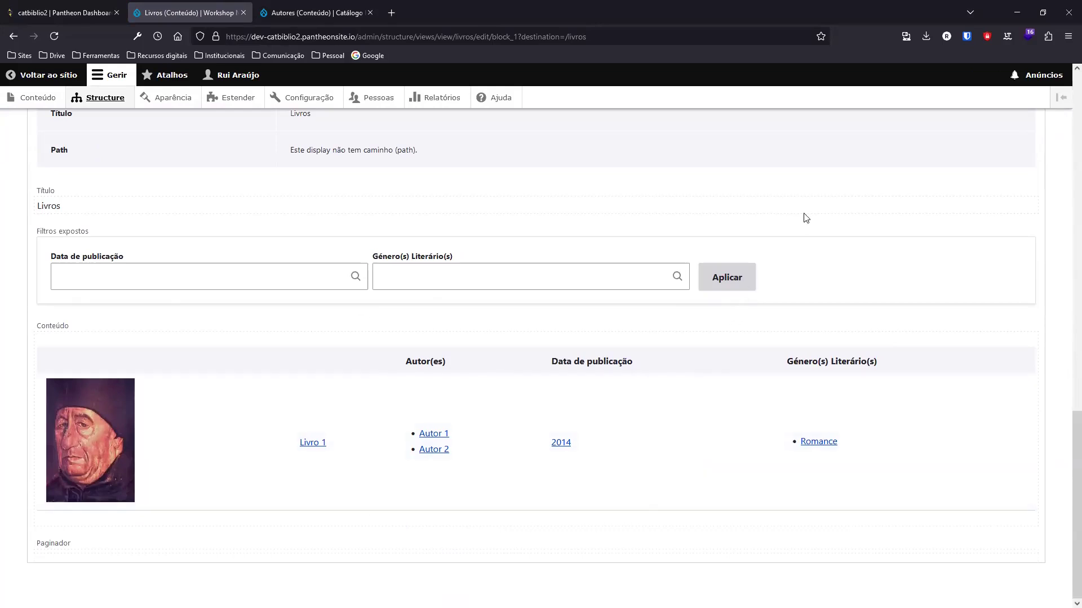
scroll(804, 218, up, 8)
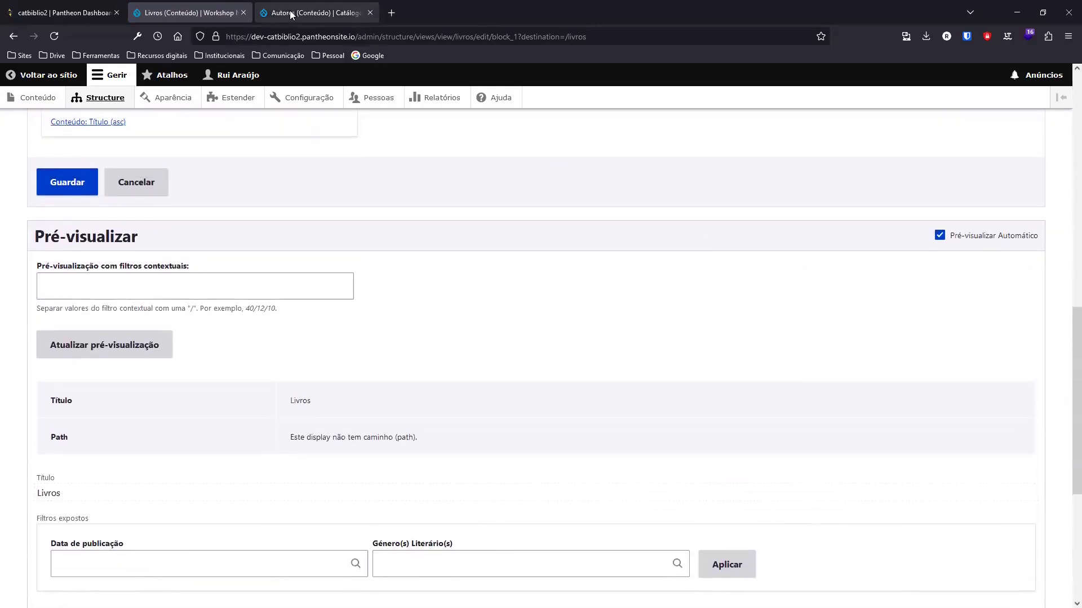
click(316, 12)
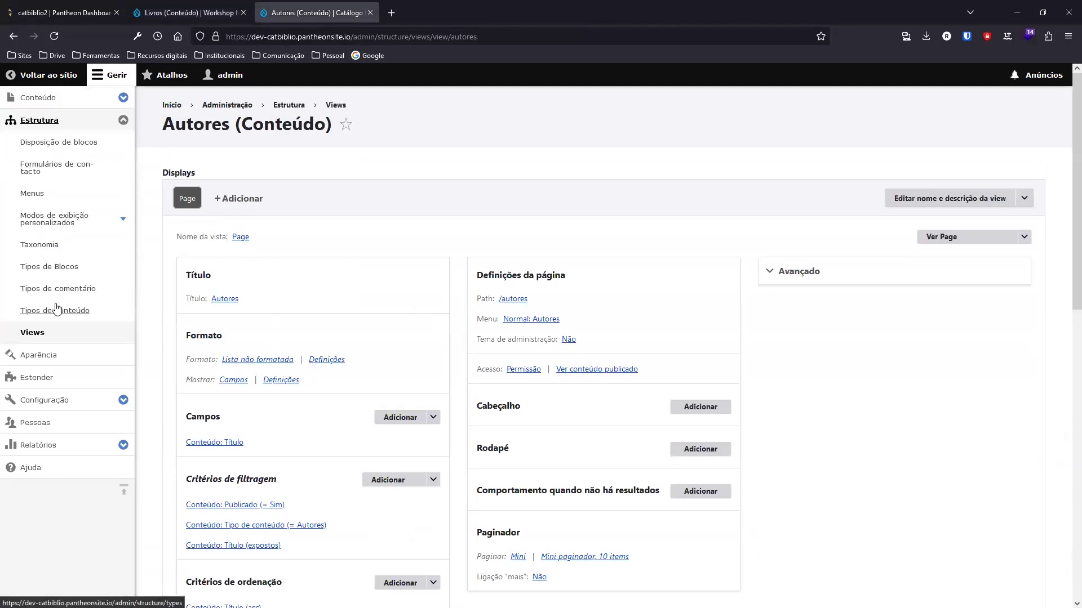
On the catalogue site, open the Livros view's Block display from the Views list
click(35, 335)
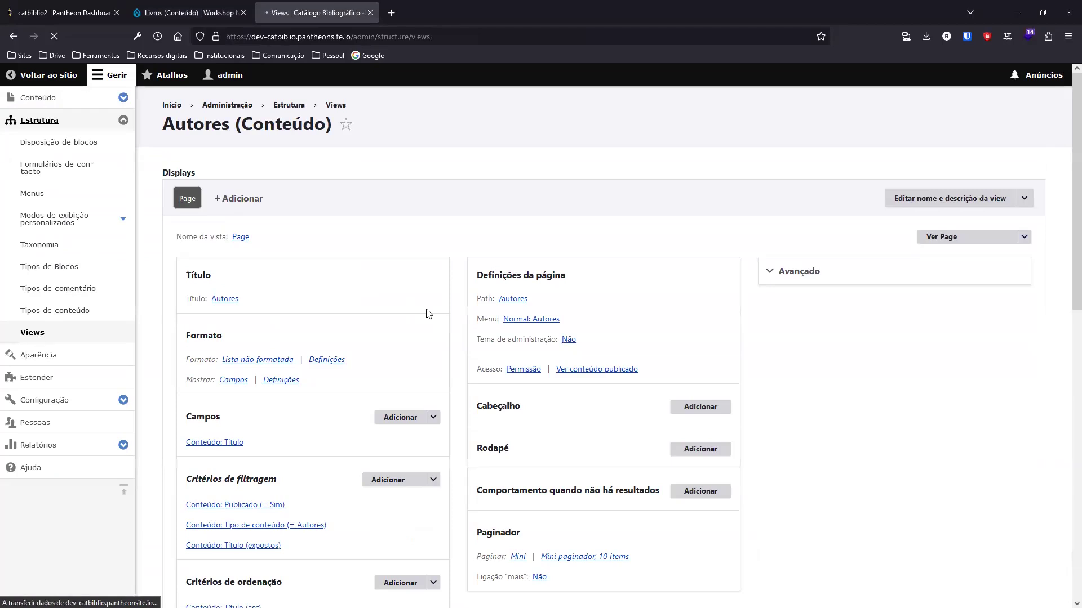
scroll(261, 336, down, 4)
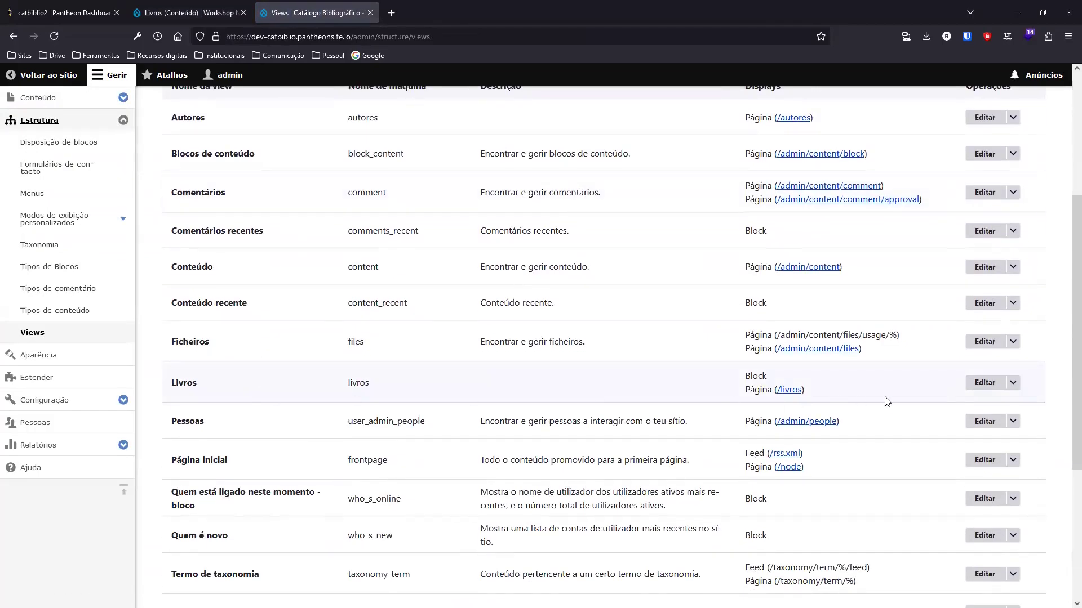
click(977, 388)
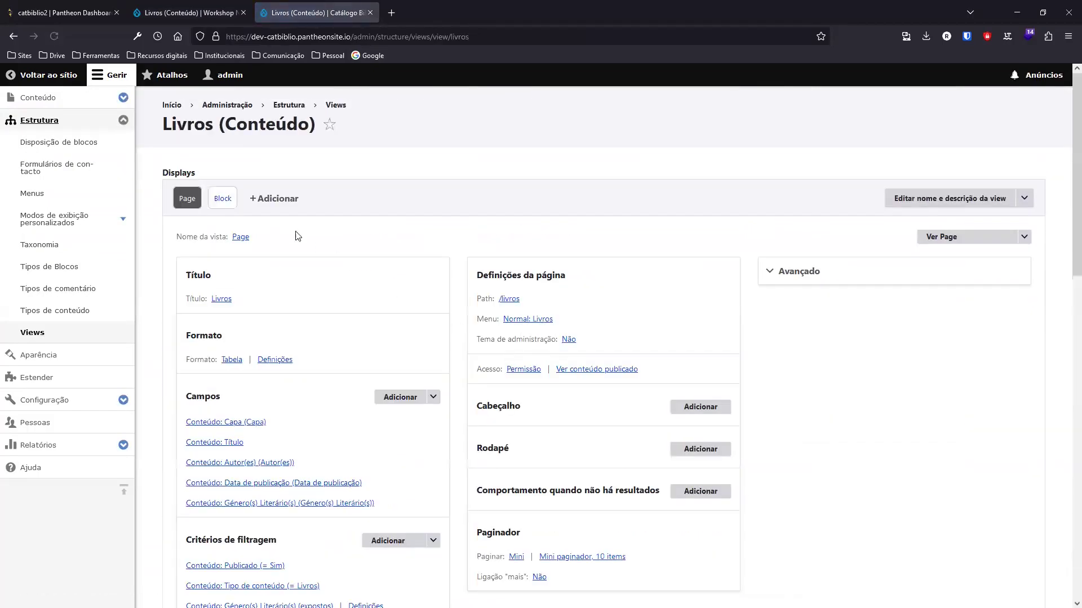
click(223, 198)
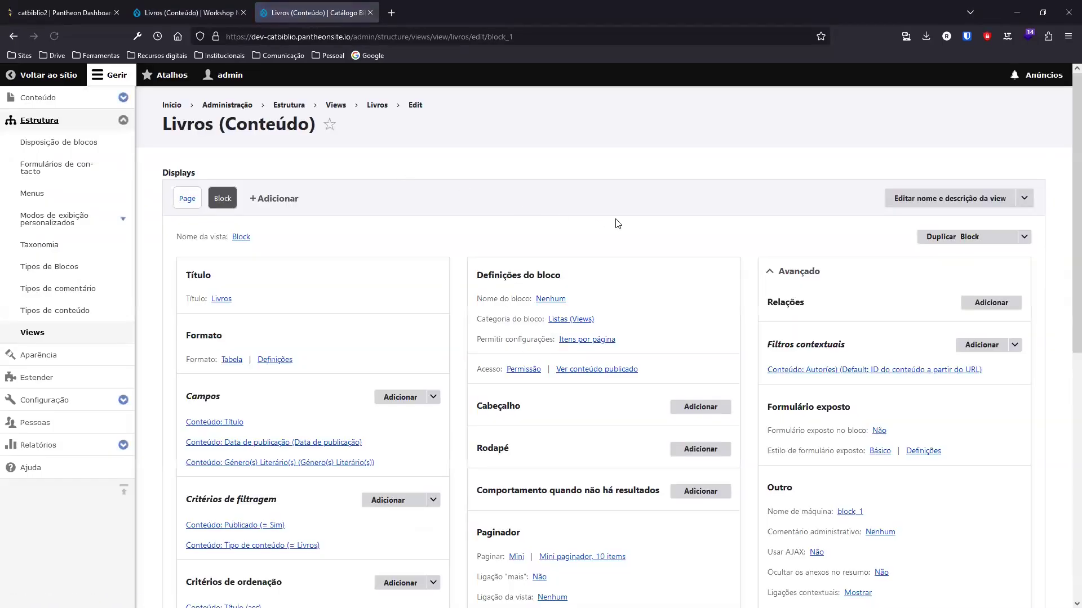
scroll(795, 230, down, 1)
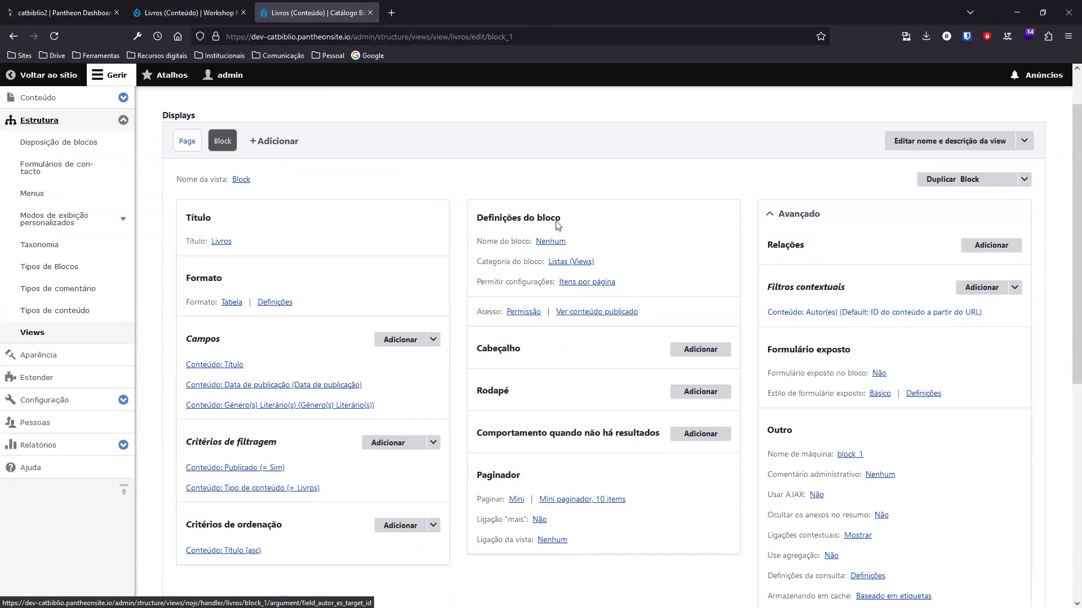
Compare the workshop Livros view with the catalogue's Livros block settings across tabs
click(180, 12)
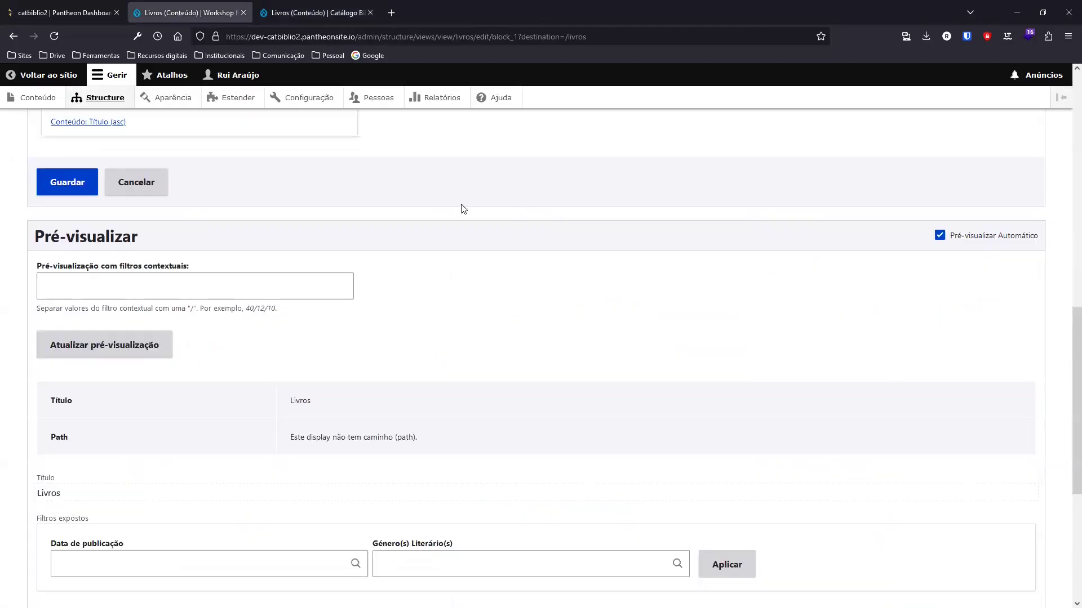
scroll(463, 209, down, 3)
scroll(463, 209, up, 13)
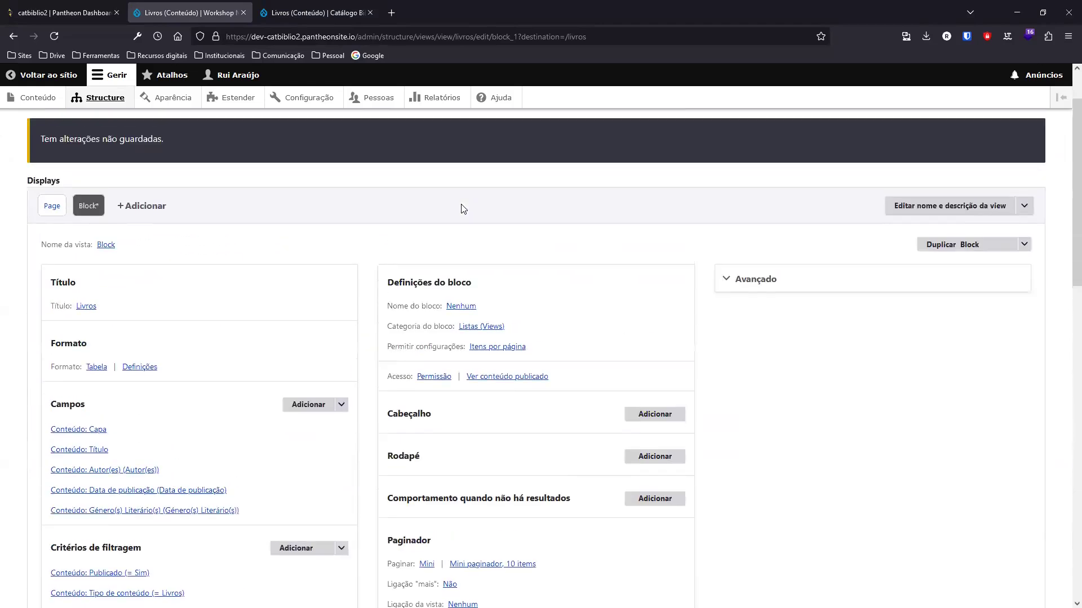
scroll(473, 214, down, 1)
scroll(439, 246, down, 3)
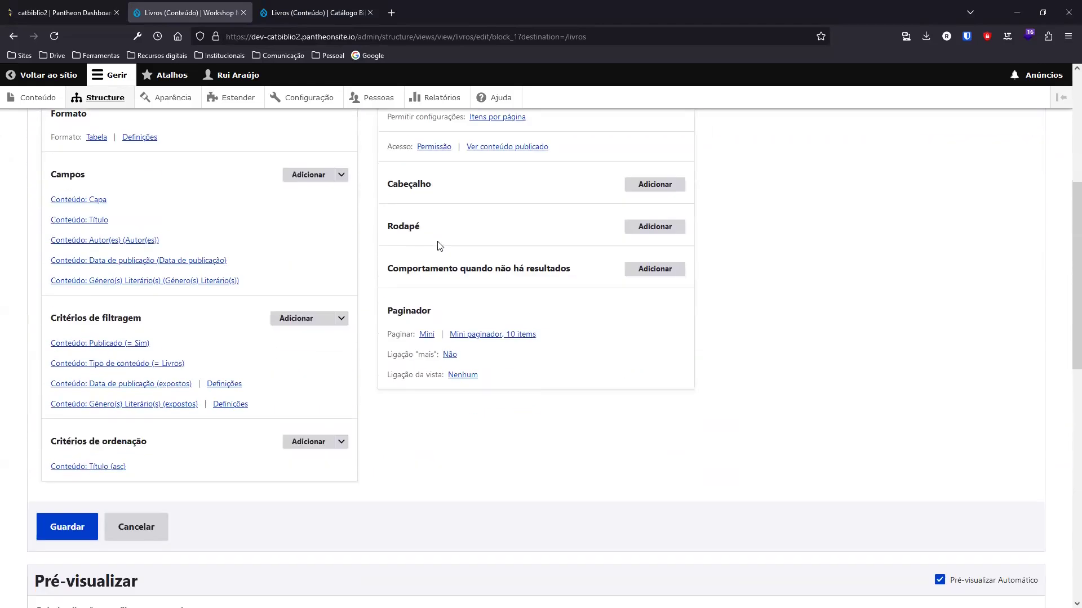
click(292, 13)
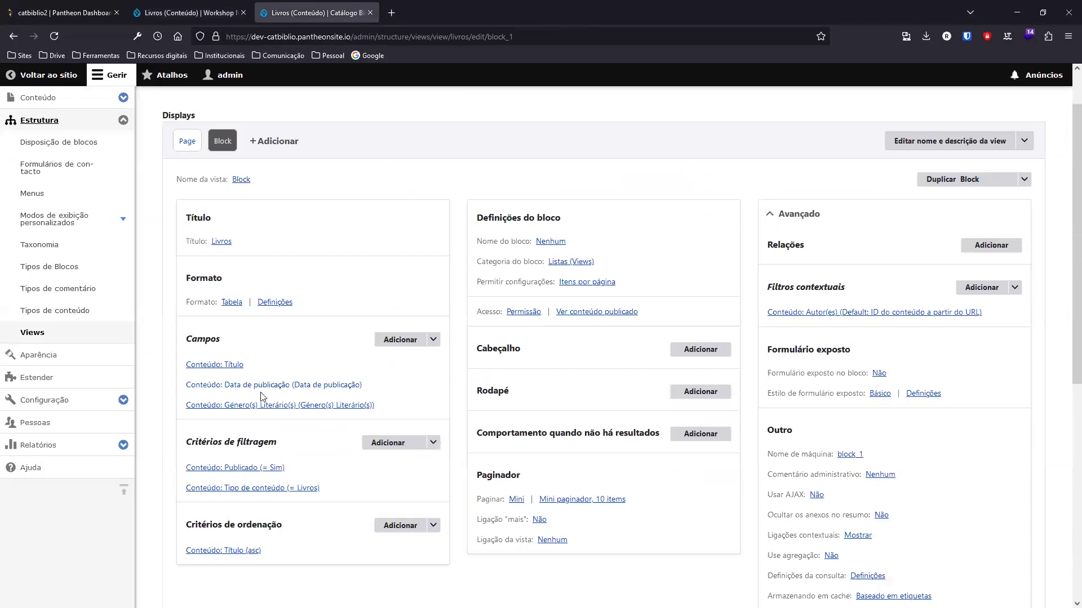
click(197, 12)
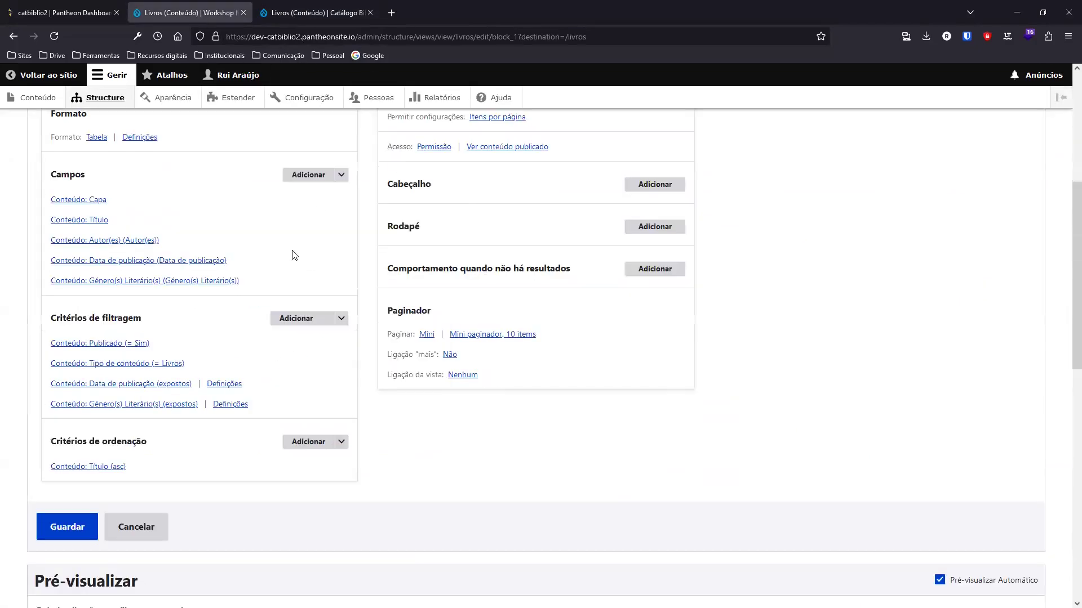
scroll(204, 232, up, 4)
scroll(138, 230, down, 4)
Remove the Conteúdo: Autor(es) field from the Block display only, as an 'Este block (substituição)' override
click(123, 241)
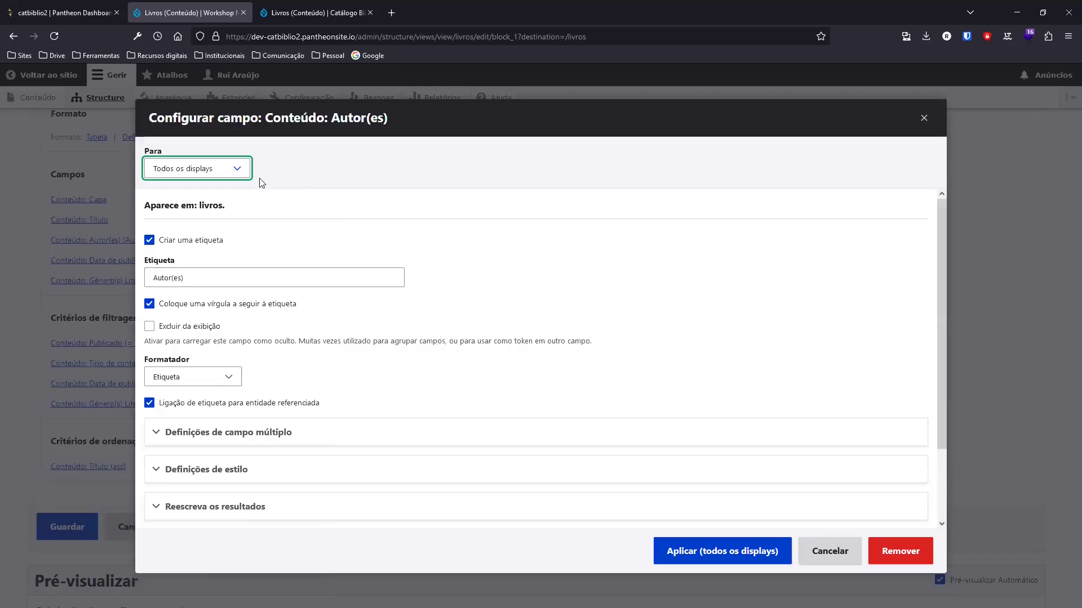
click(236, 170)
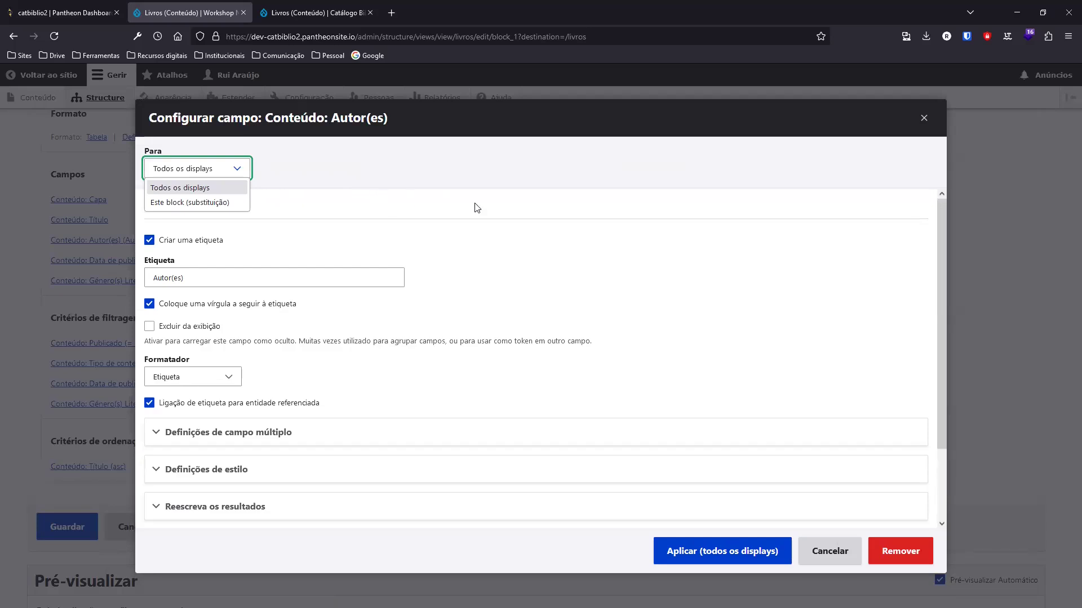
click(189, 202)
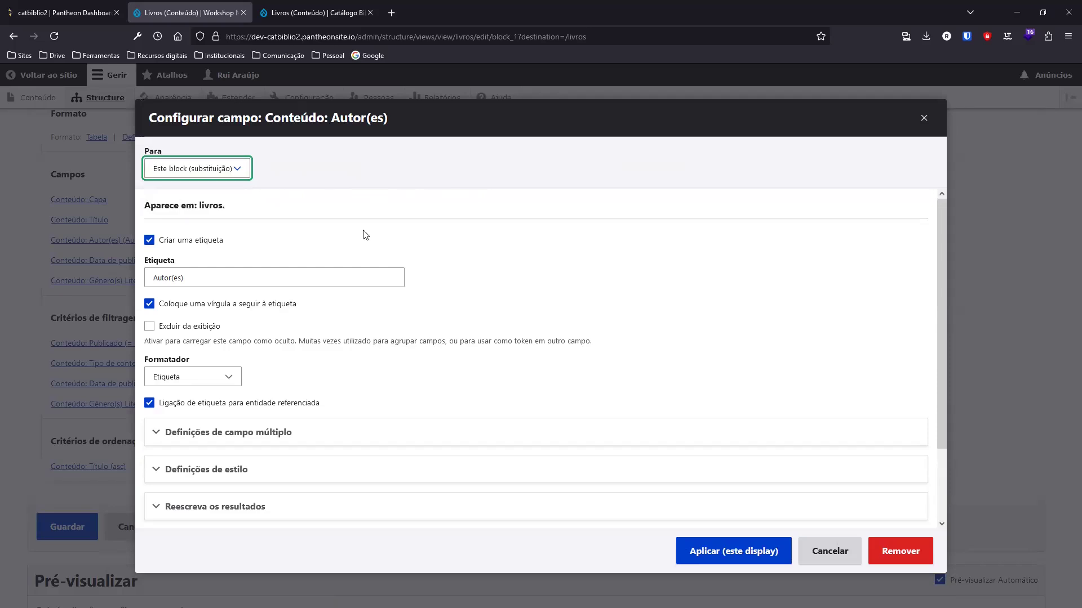
click(212, 171)
click(200, 204)
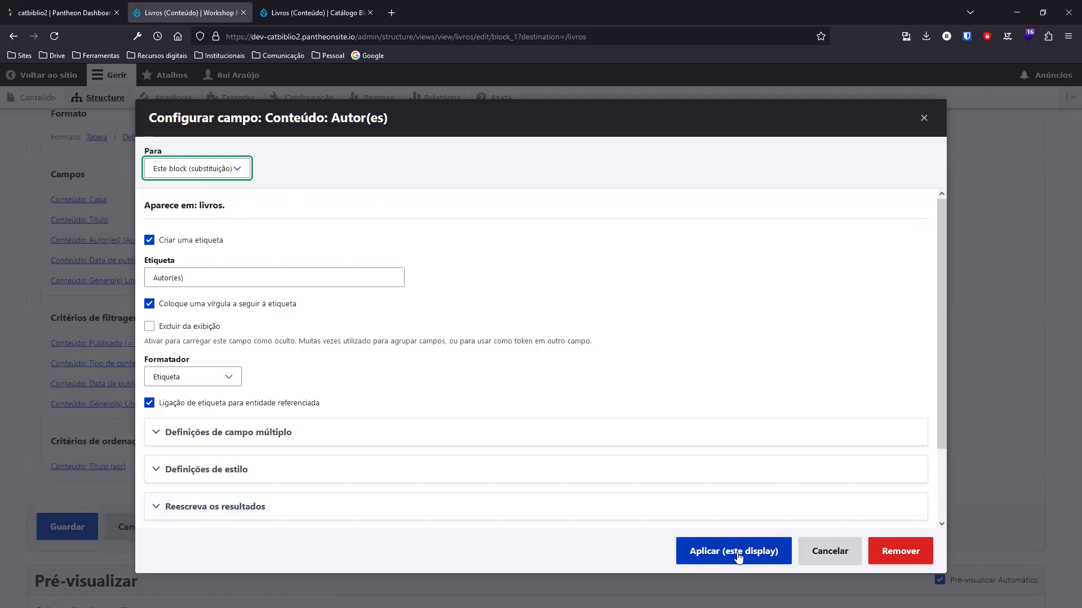
click(902, 552)
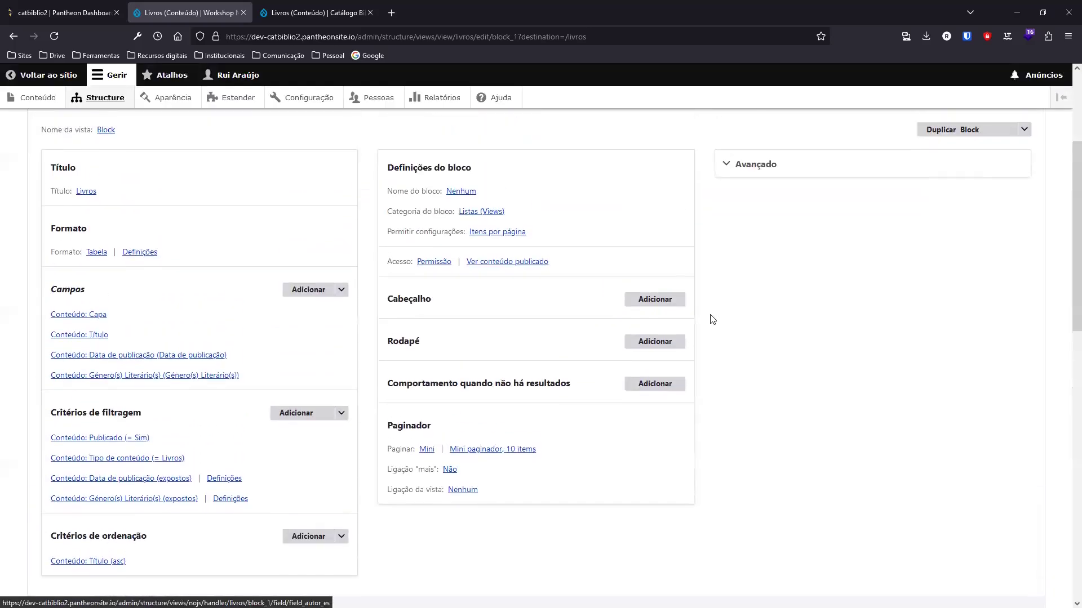
scroll(711, 319, down, 10)
Override the Data de publicação and Género(s) Literário(s) filters for this block only
scroll(711, 319, up, 5)
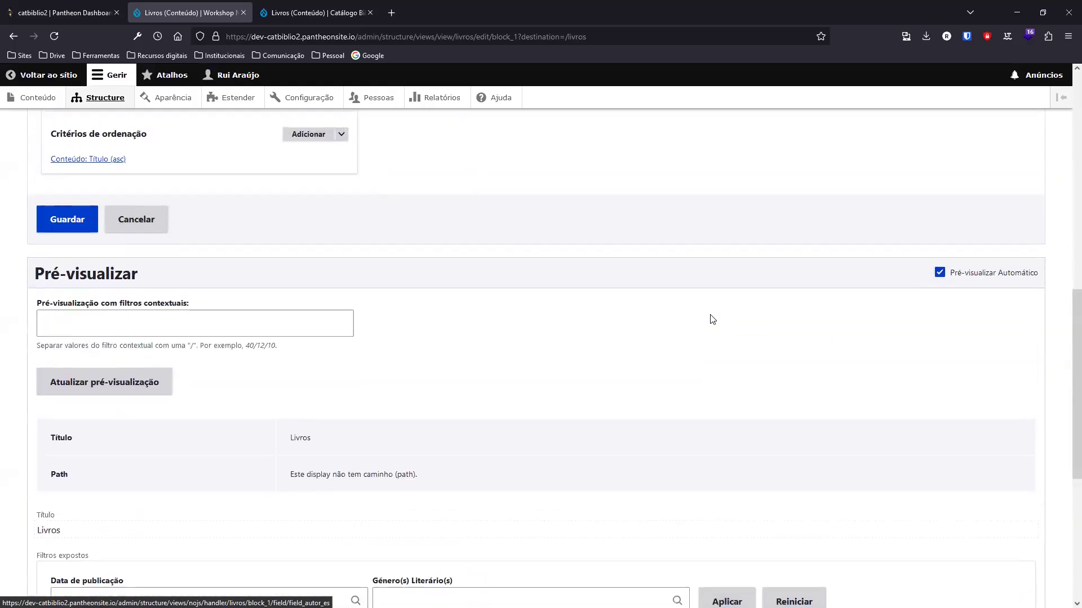
scroll(712, 319, up, 5)
click(306, 14)
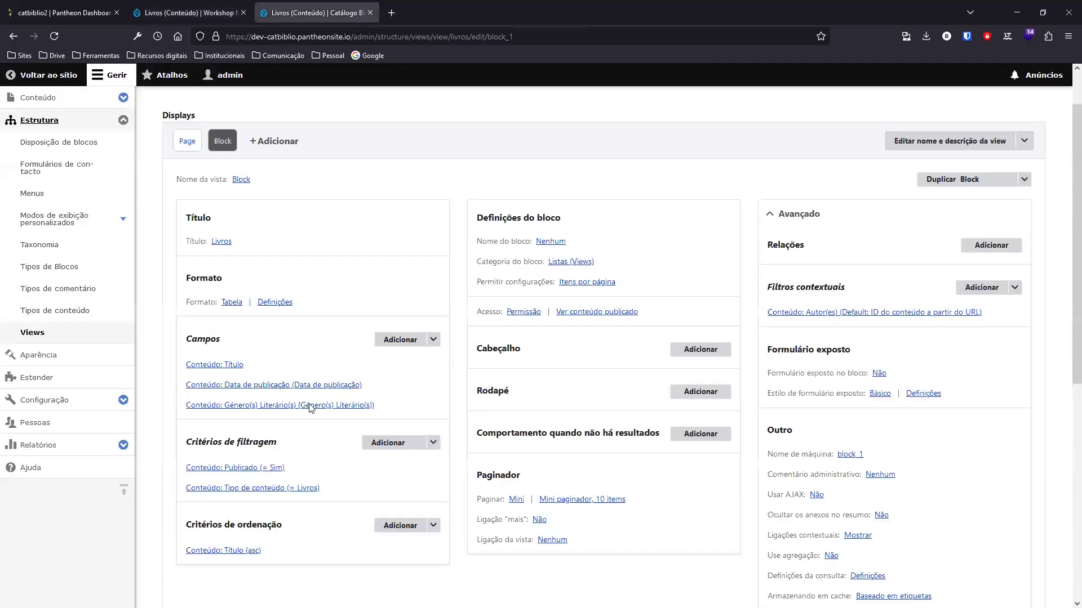
click(211, 12)
scroll(163, 272, down, 3)
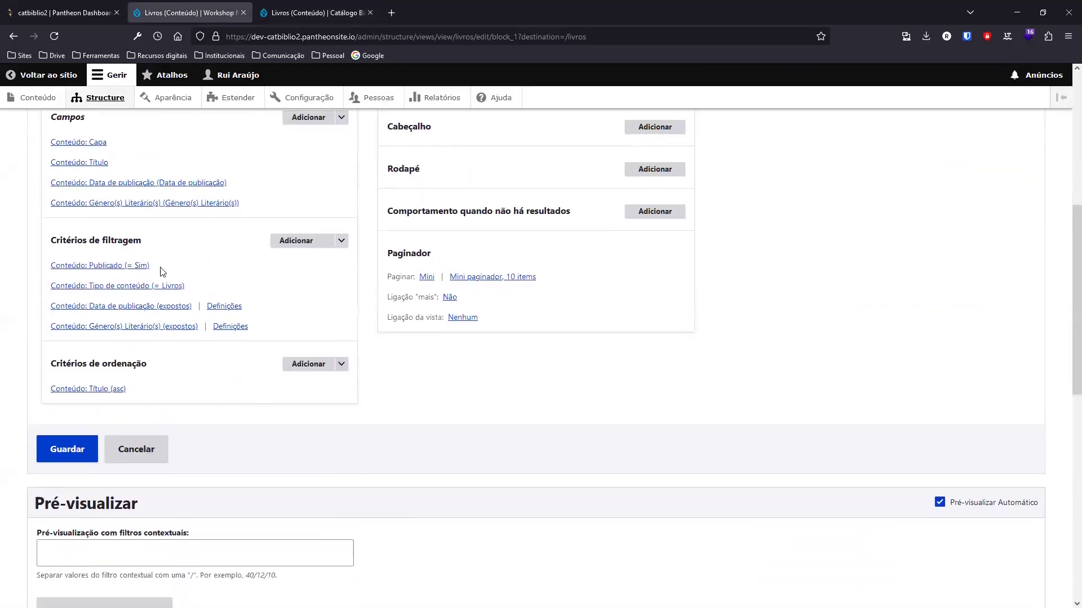
click(127, 306)
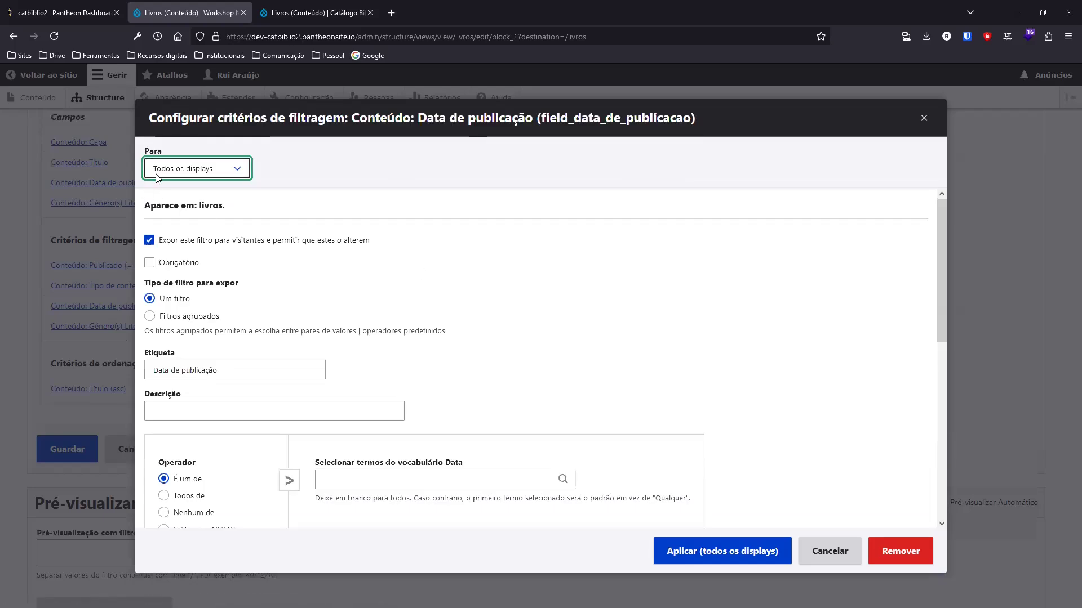
click(162, 177)
click(169, 204)
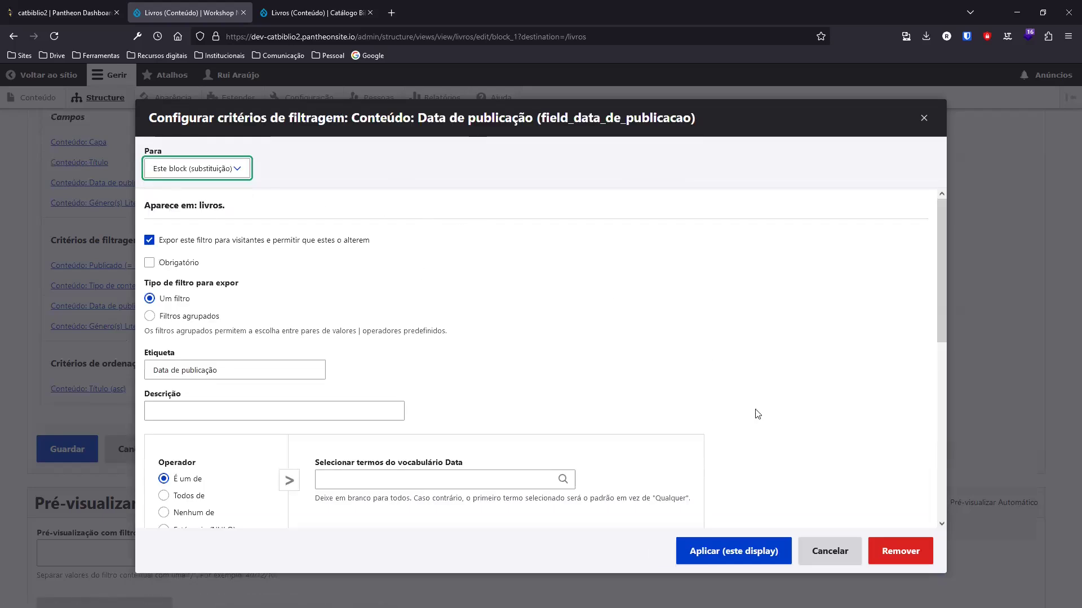
click(732, 553)
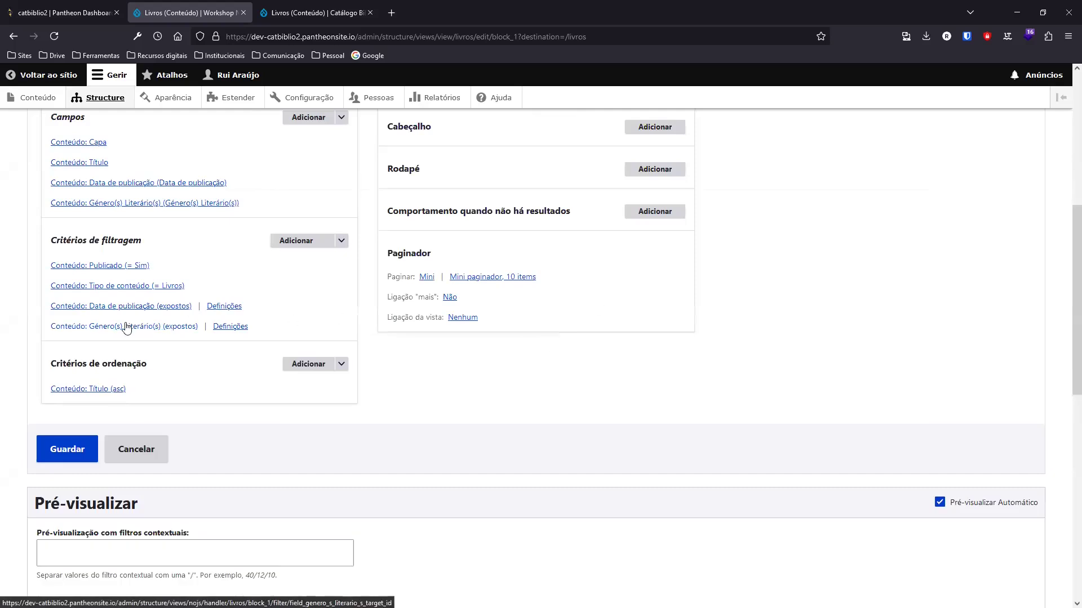
click(127, 327)
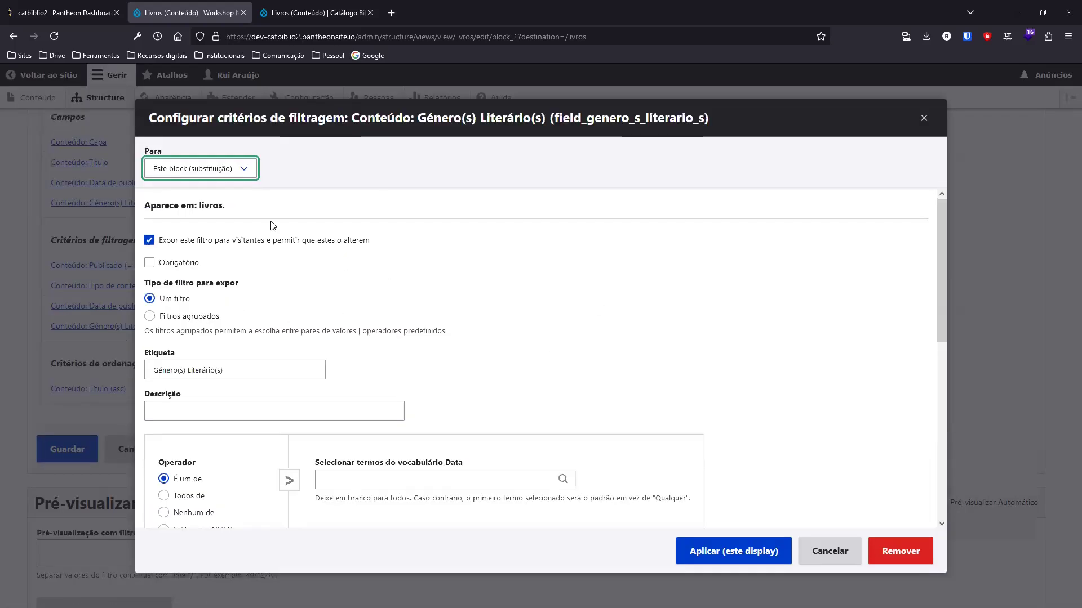
click(224, 177)
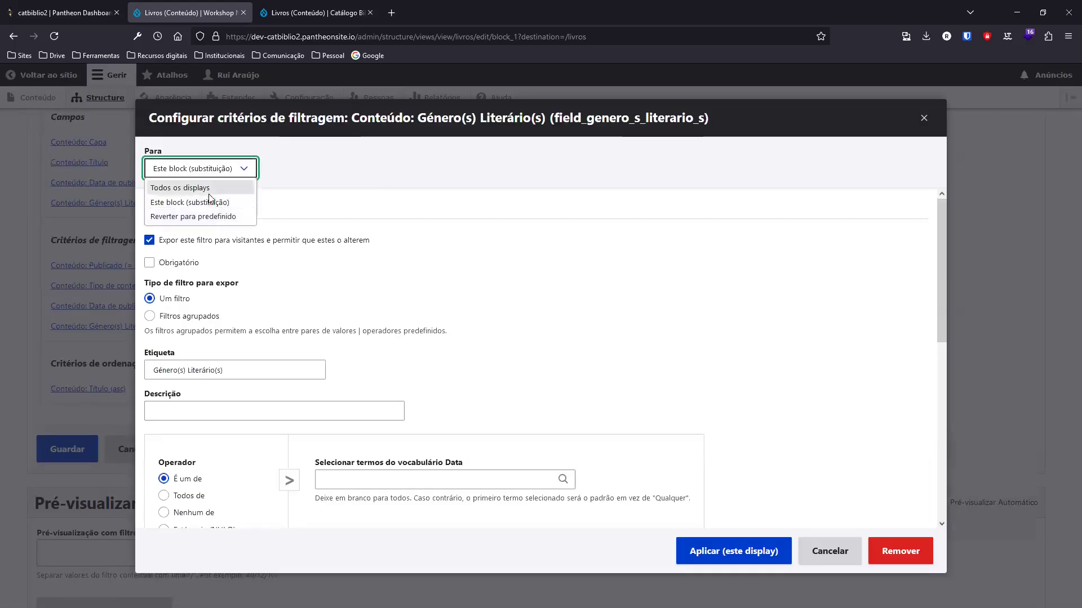
click(213, 202)
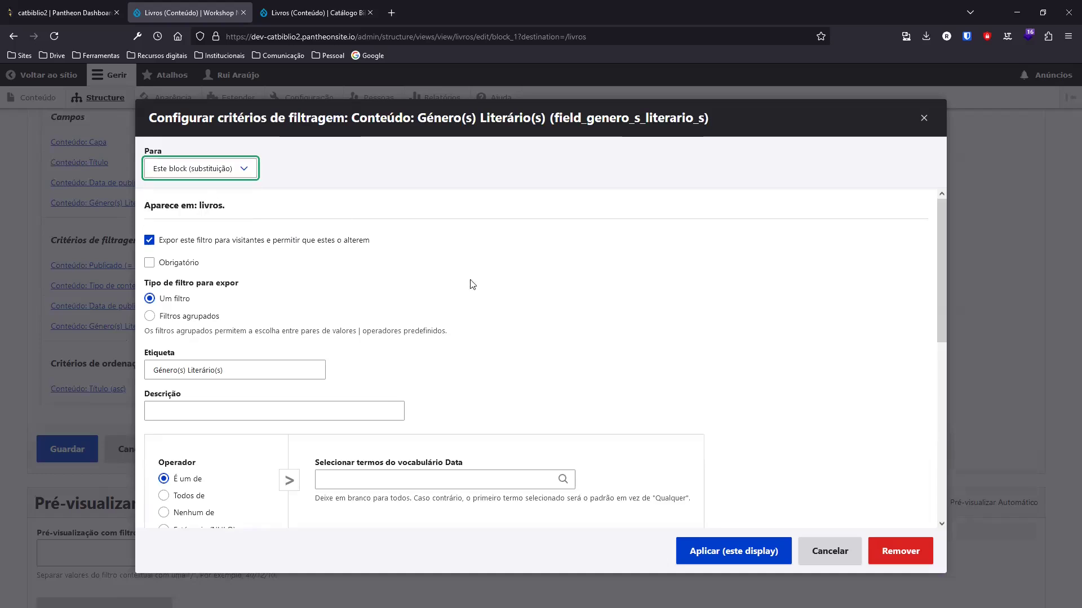
click(747, 550)
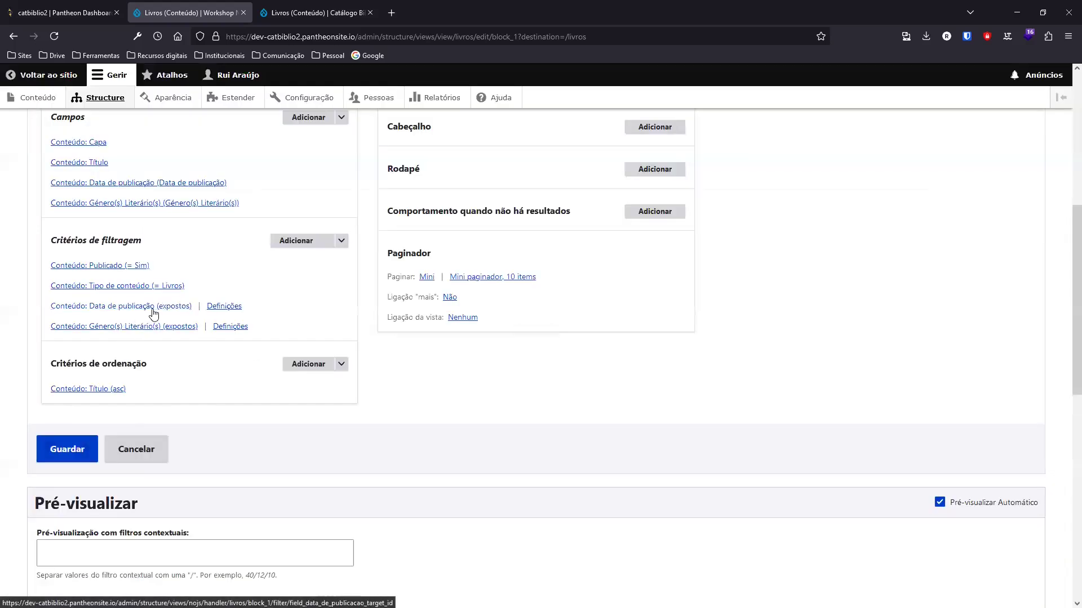
Remove the Data de publicação and Género(s) Literário(s) filters from the block
click(152, 308)
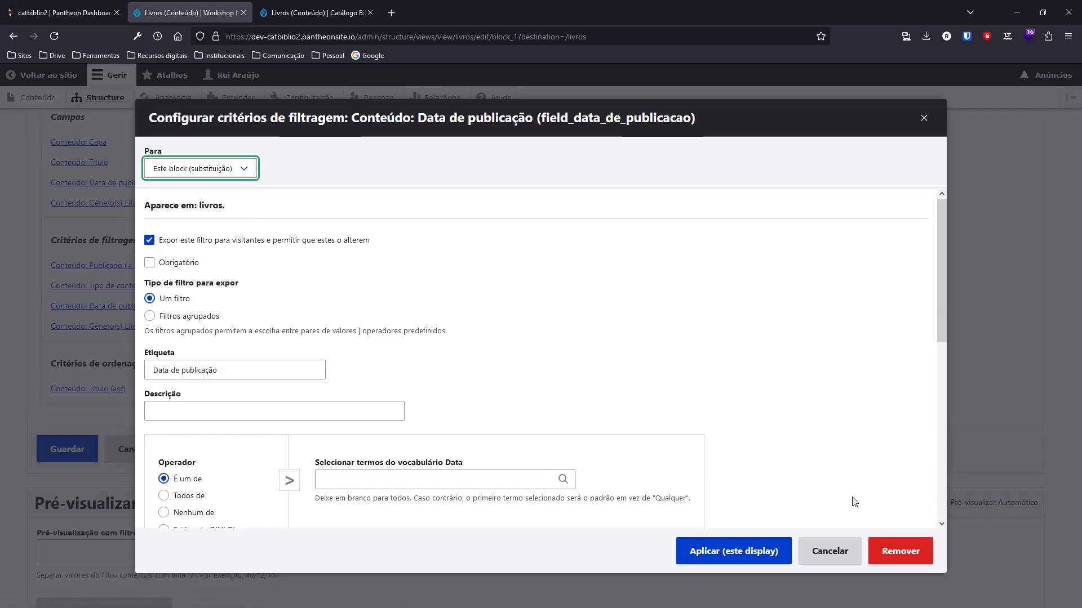
click(909, 552)
click(130, 306)
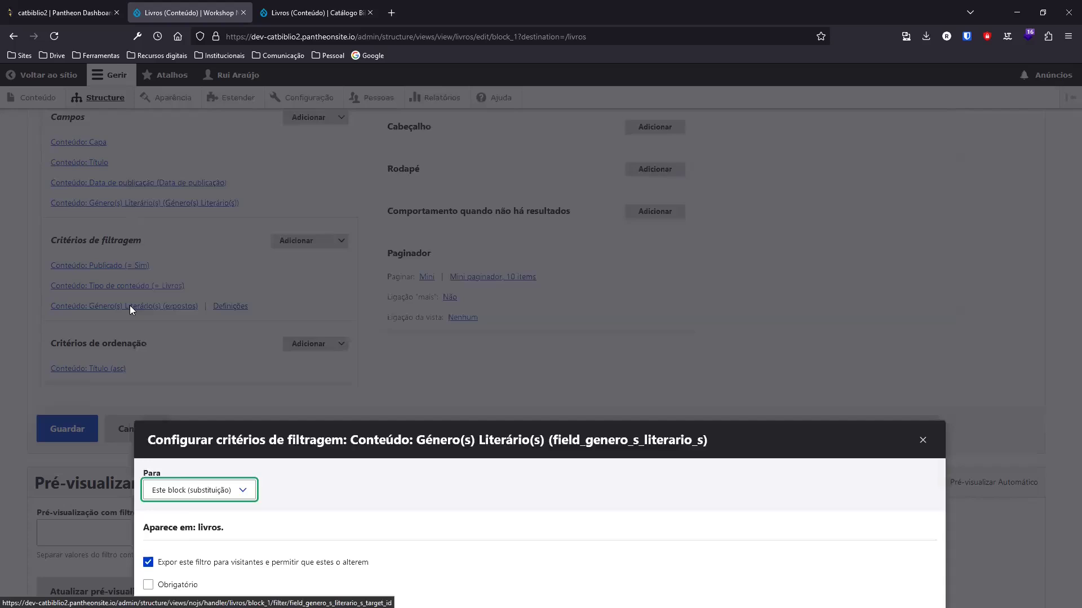
click(902, 551)
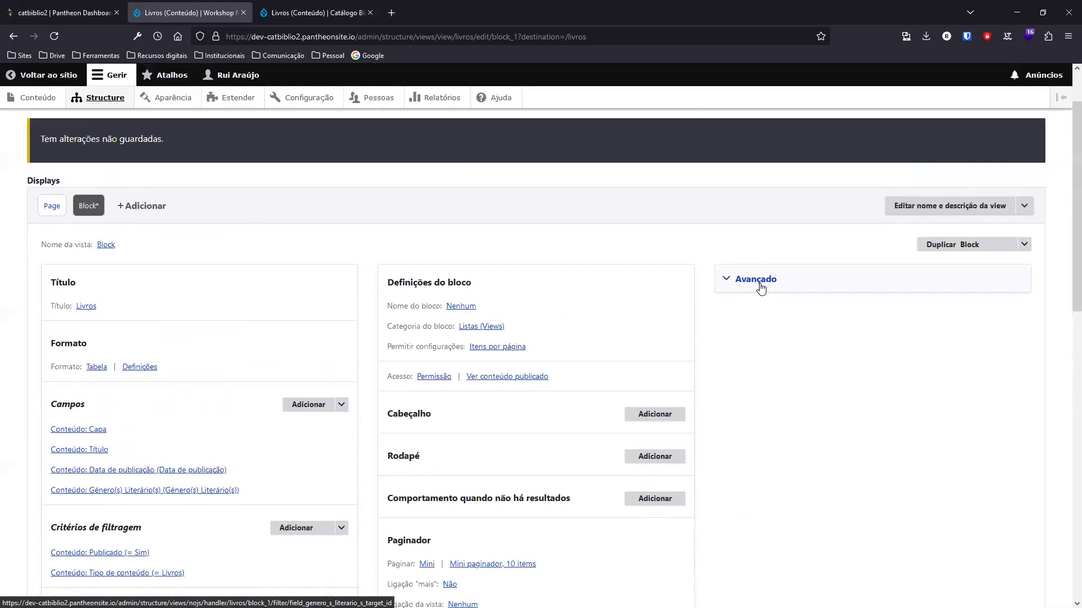
Start adding a contextual filter scoped to Este block (substituição) only, under Avançado
click(769, 281)
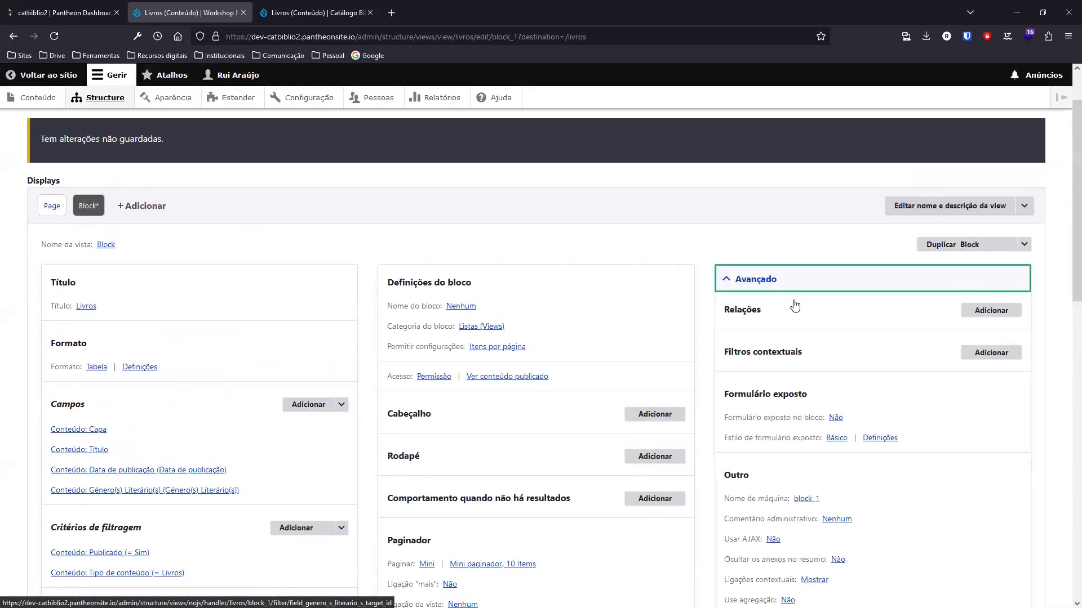
click(996, 359)
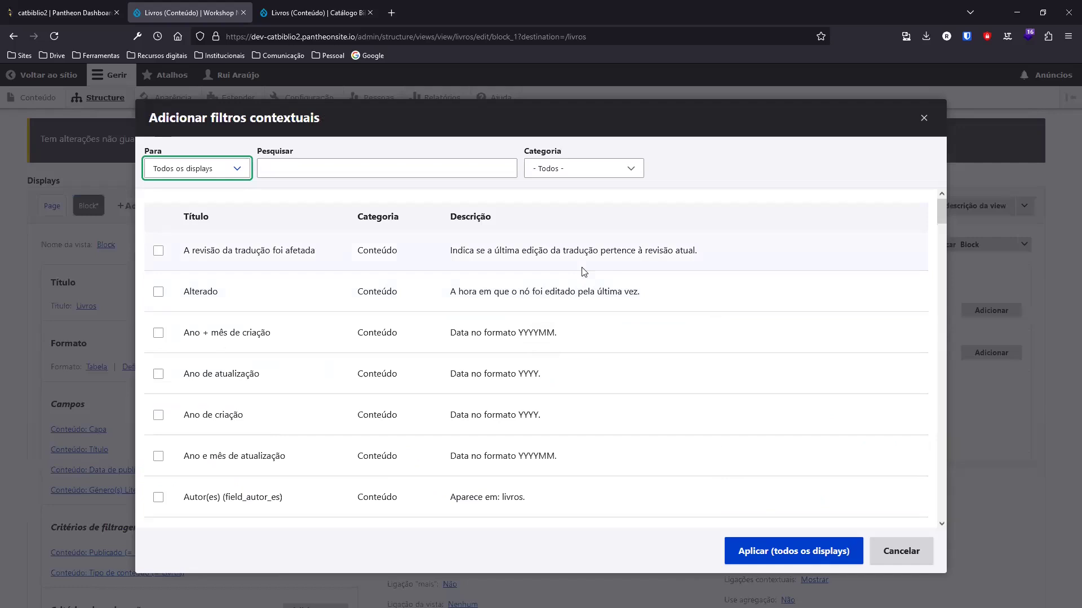
click(224, 174)
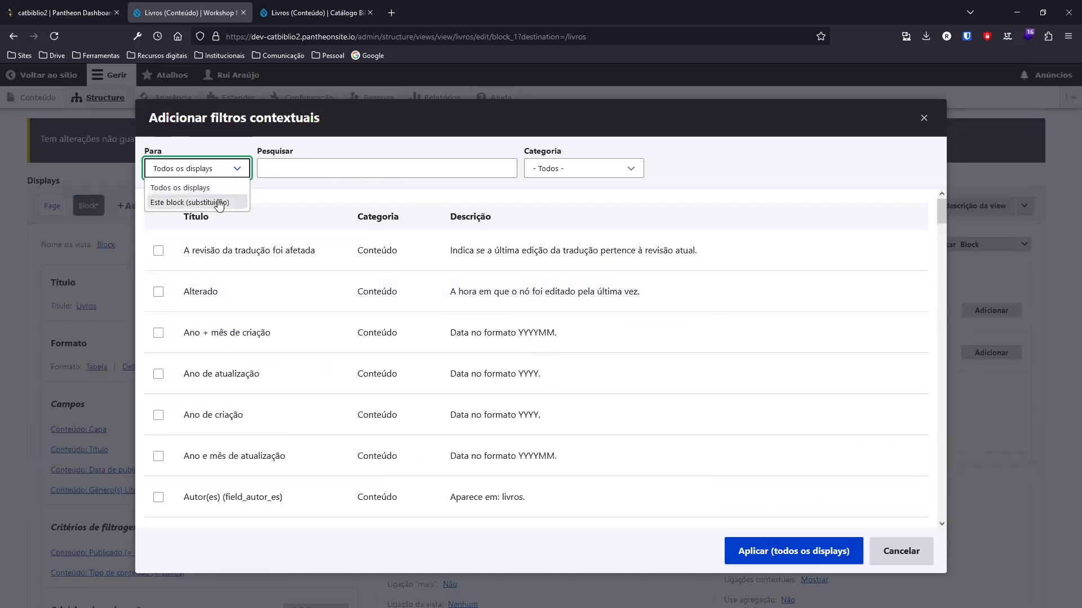
click(219, 202)
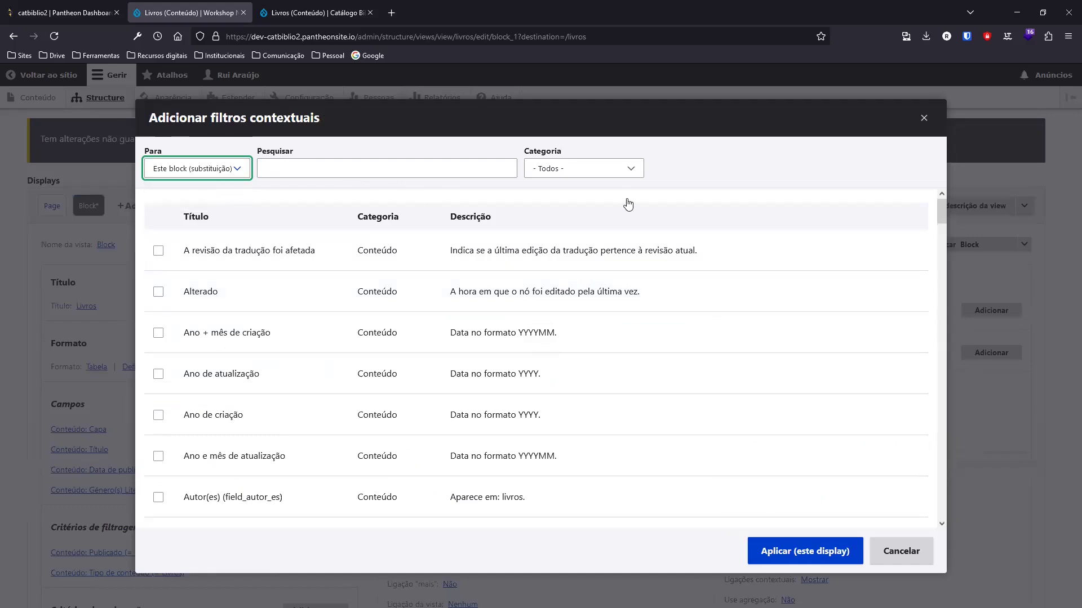
Search 'Auto' and tick the Autor(es) (field_autor_es) field, comparing against the reference site
click(293, 169)
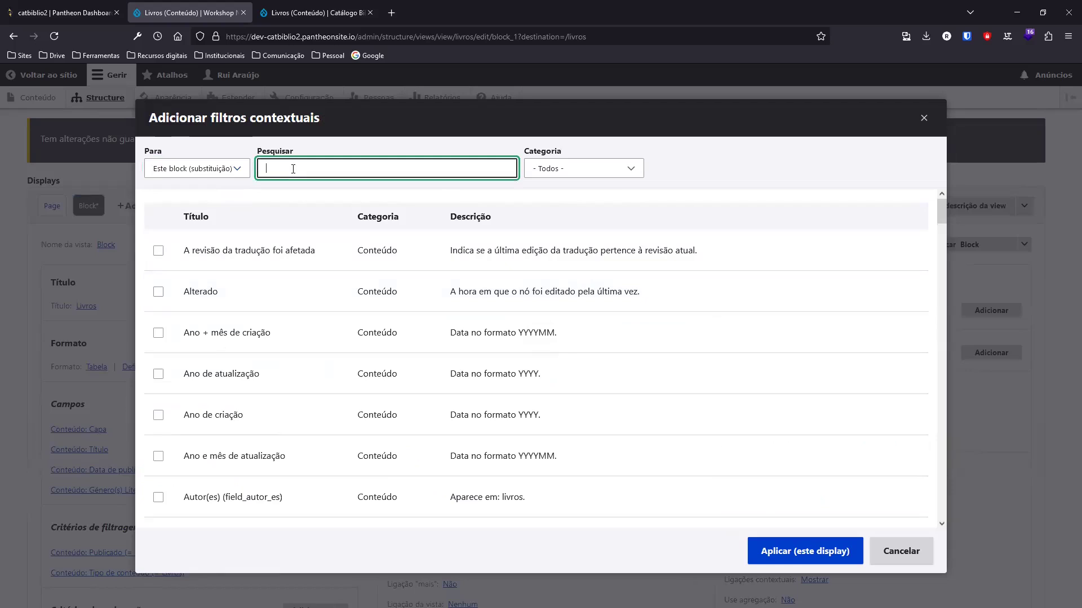
text(Auto)
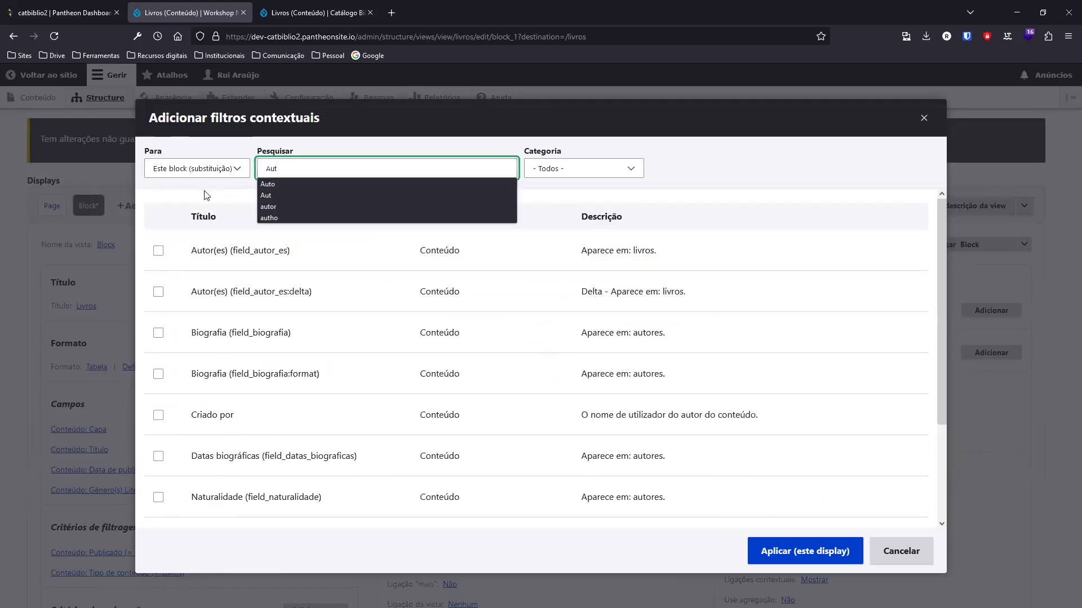
click(289, 187)
click(159, 250)
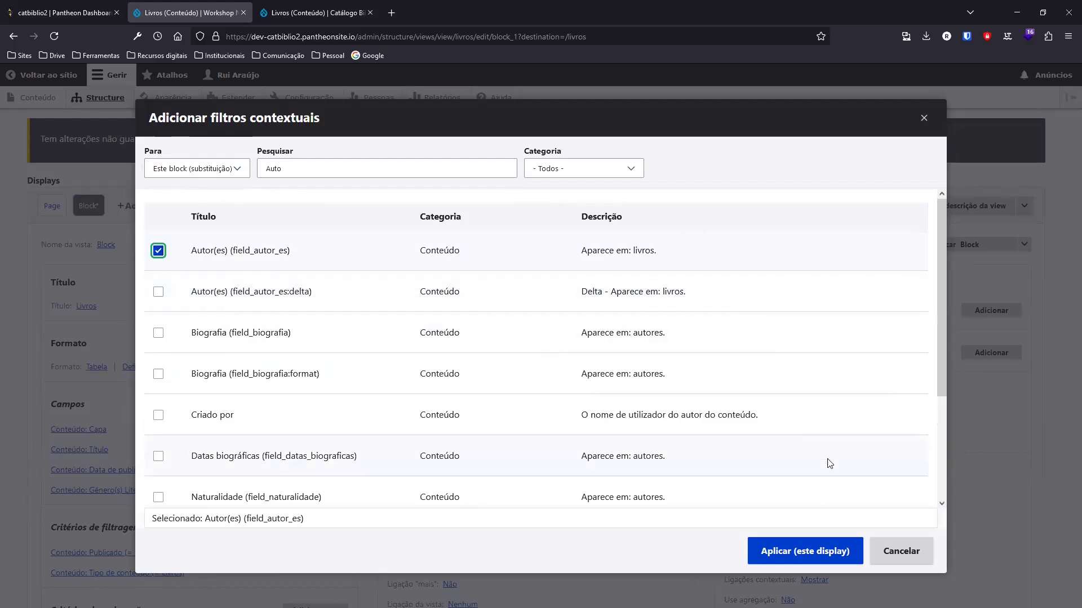
key(ctrl+Tab)
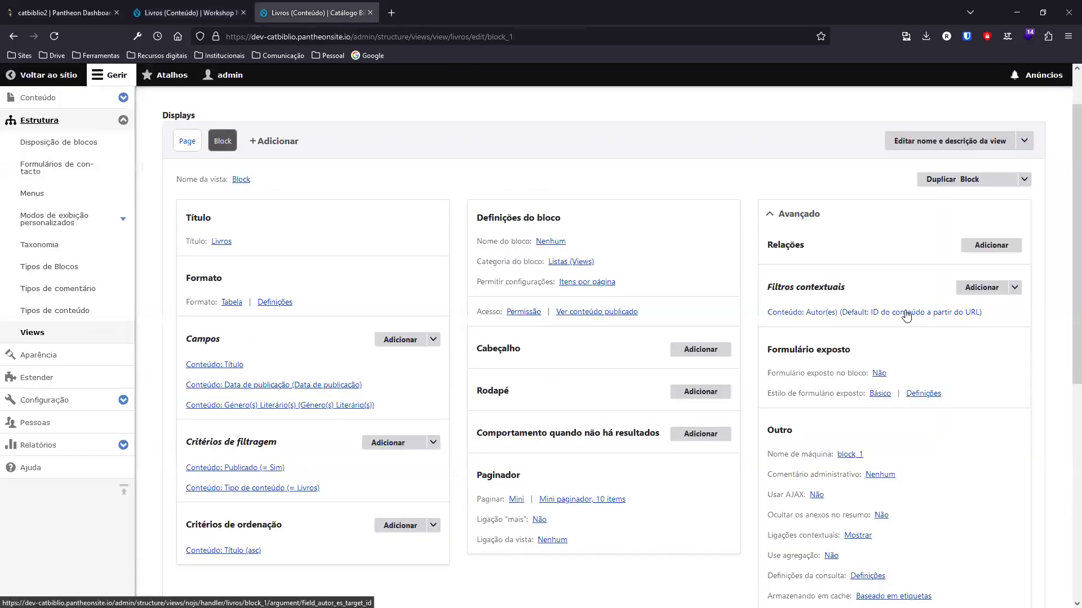
click(212, 11)
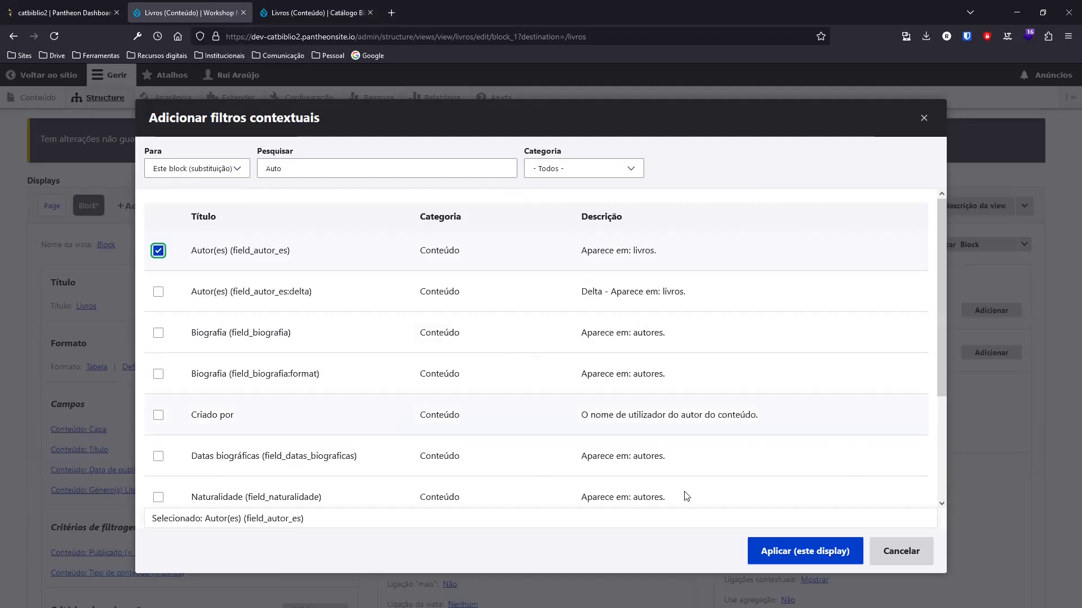
Make the Autor(es) filter default to 'ID do conteúdo a partir do URL' when no value is given
click(818, 553)
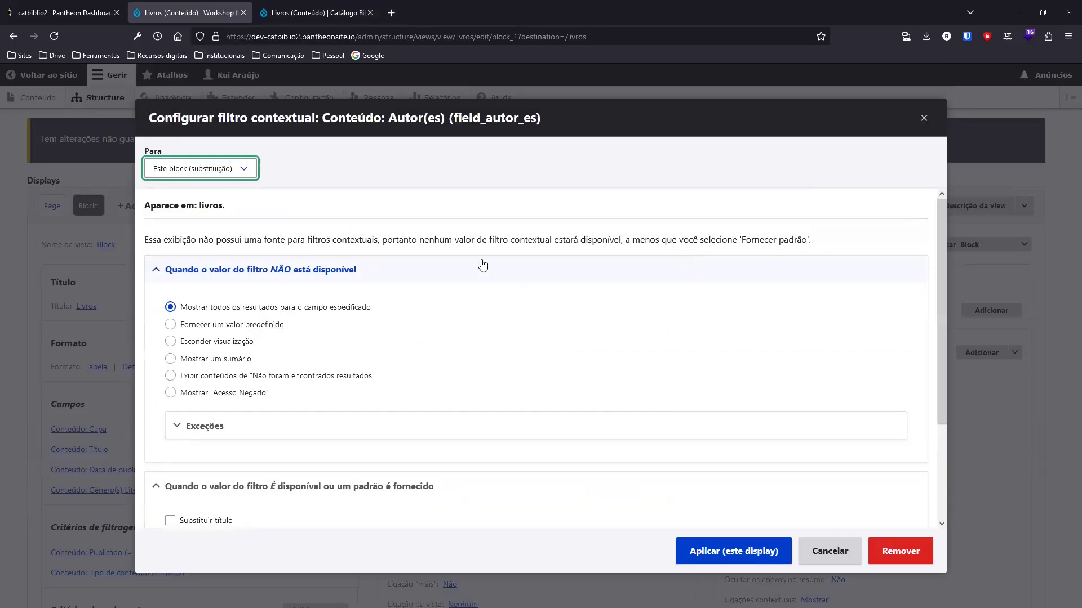
scroll(488, 267, down, 2)
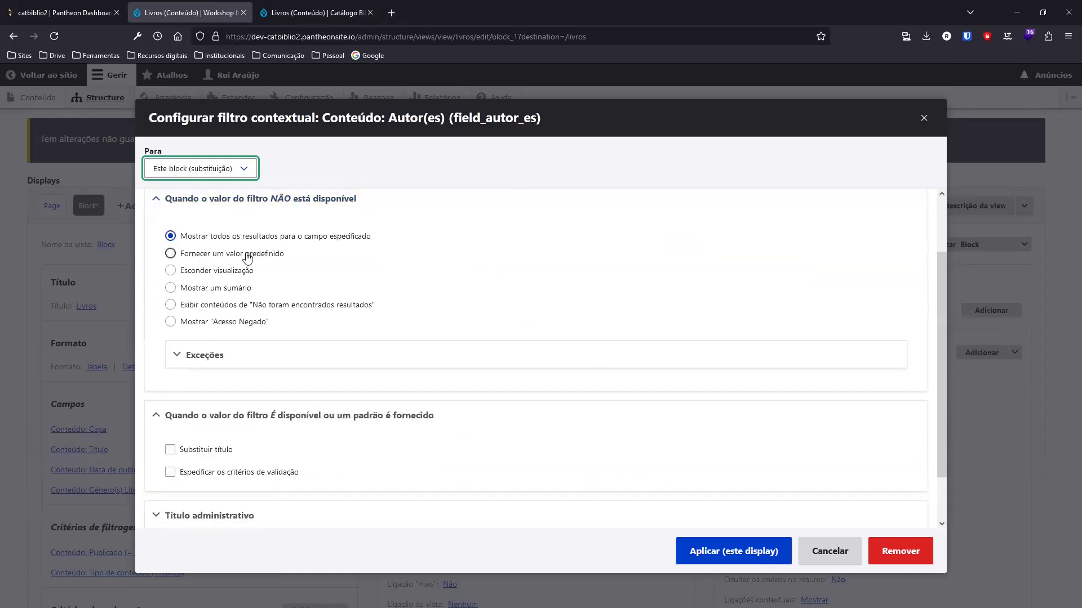
scroll(410, 195, up, 2)
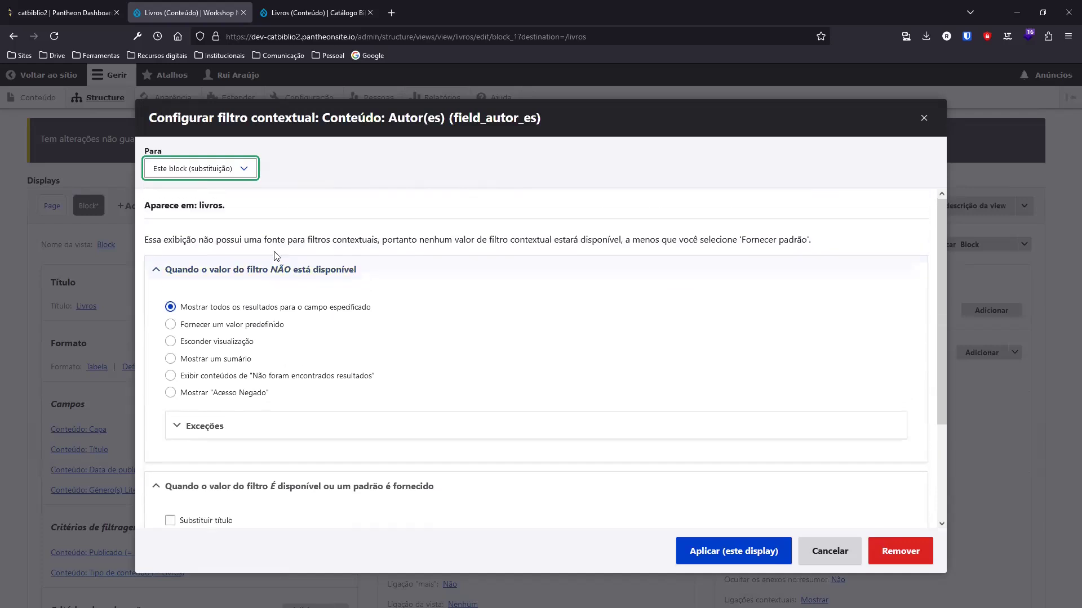
click(226, 330)
scroll(374, 302, down, 3)
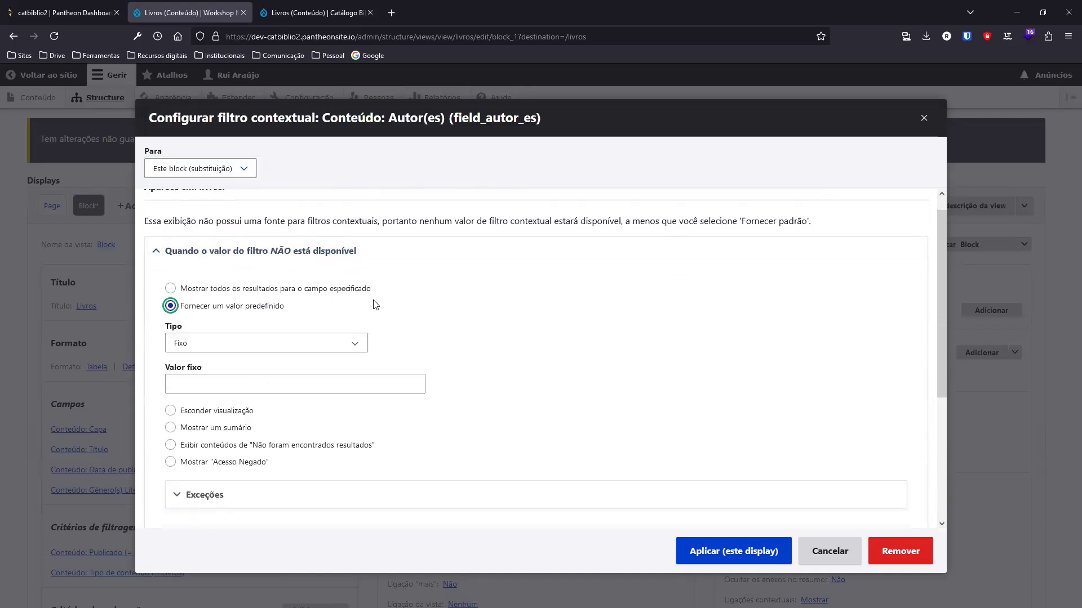
click(310, 221)
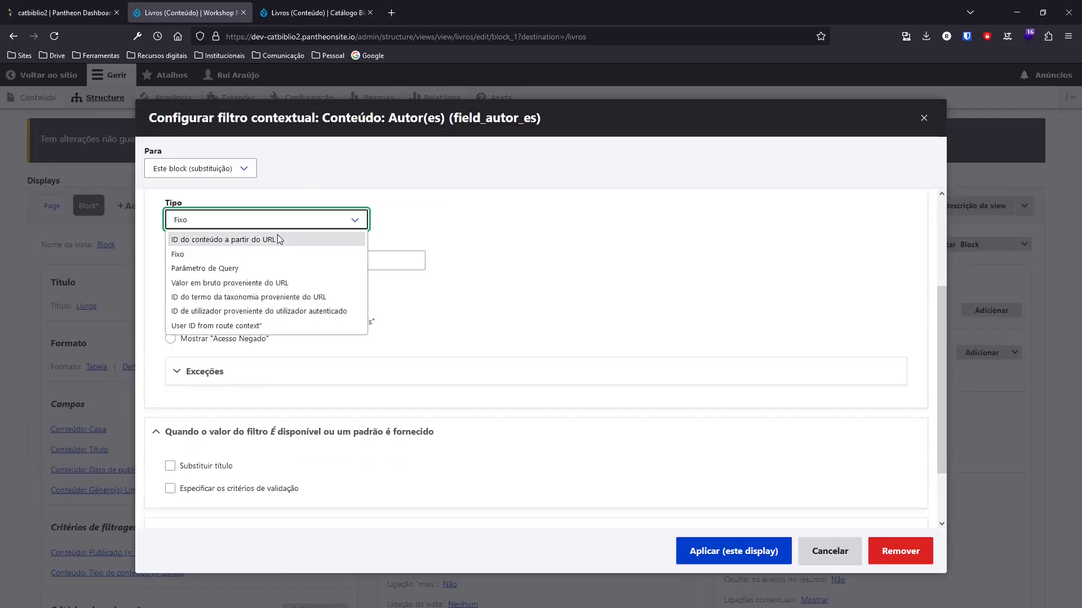
click(278, 236)
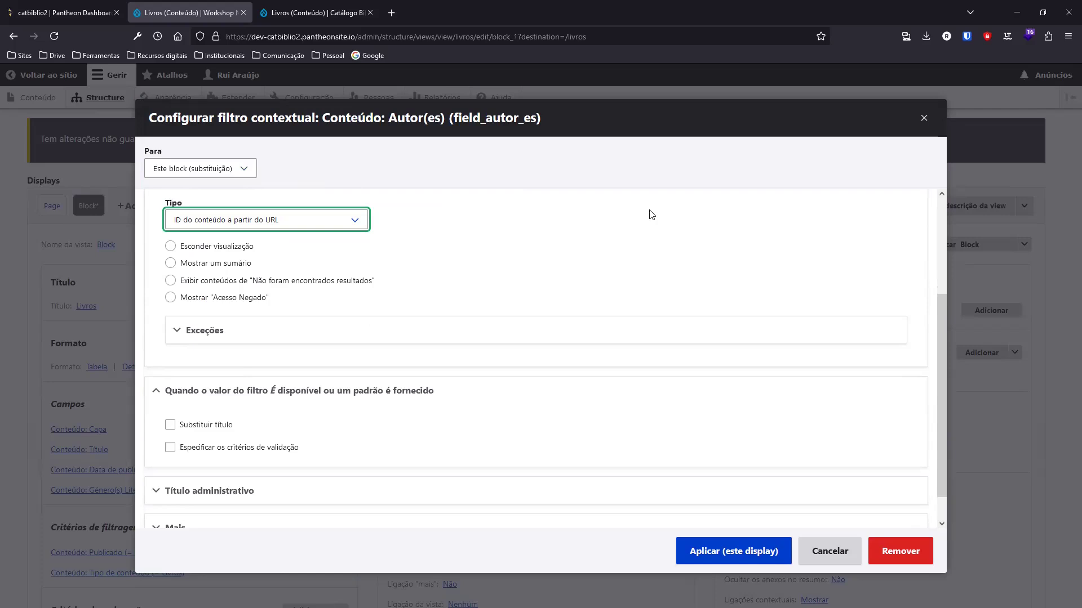
Apply the contextual filter to this block display and save the Livros view
scroll(461, 286, down, 1)
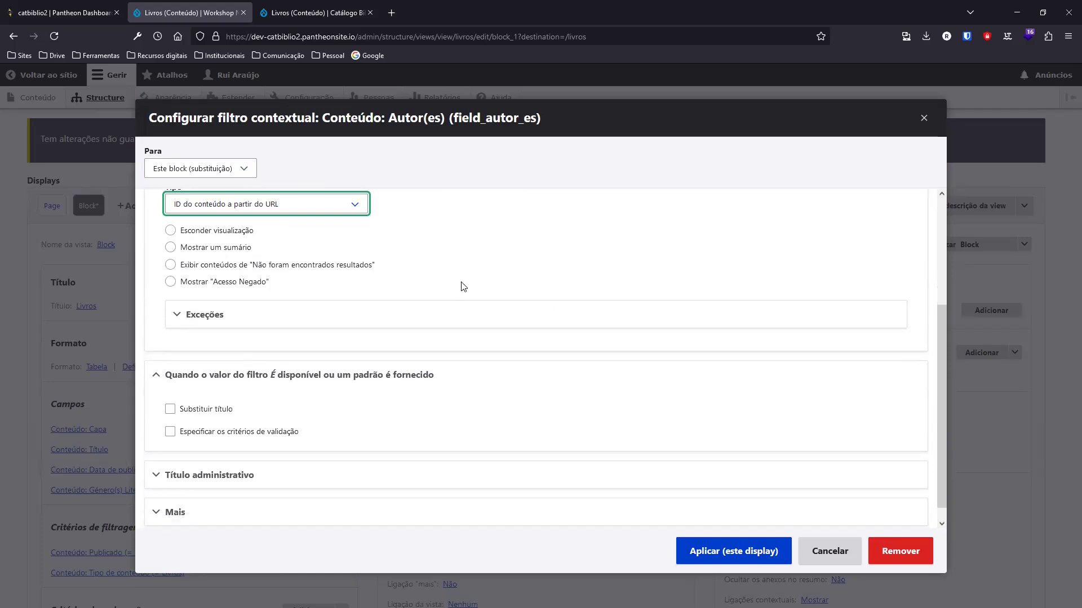
click(714, 552)
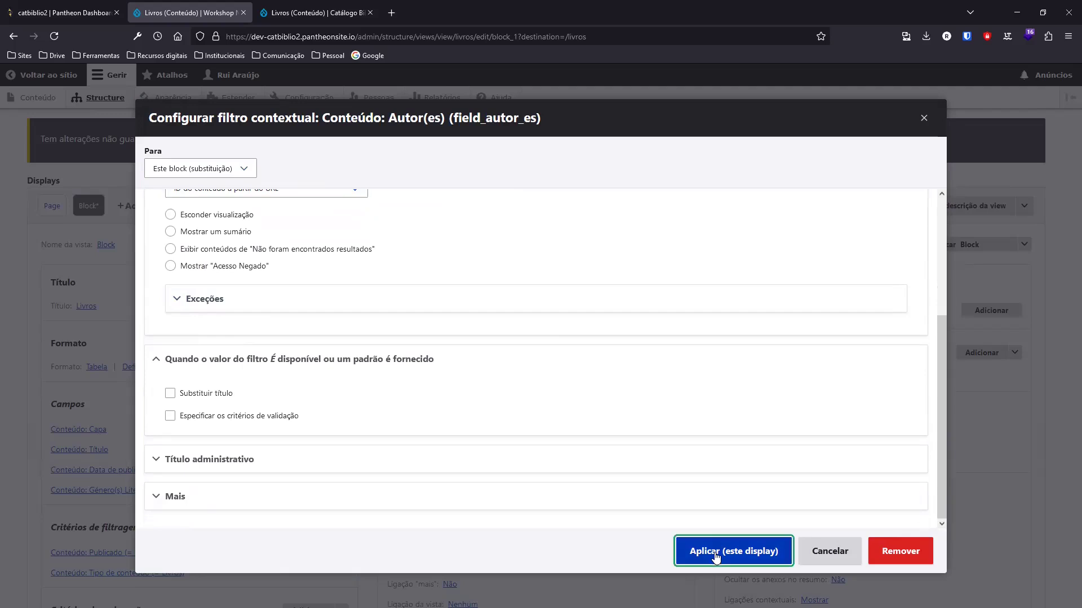
scroll(476, 239, down, 8)
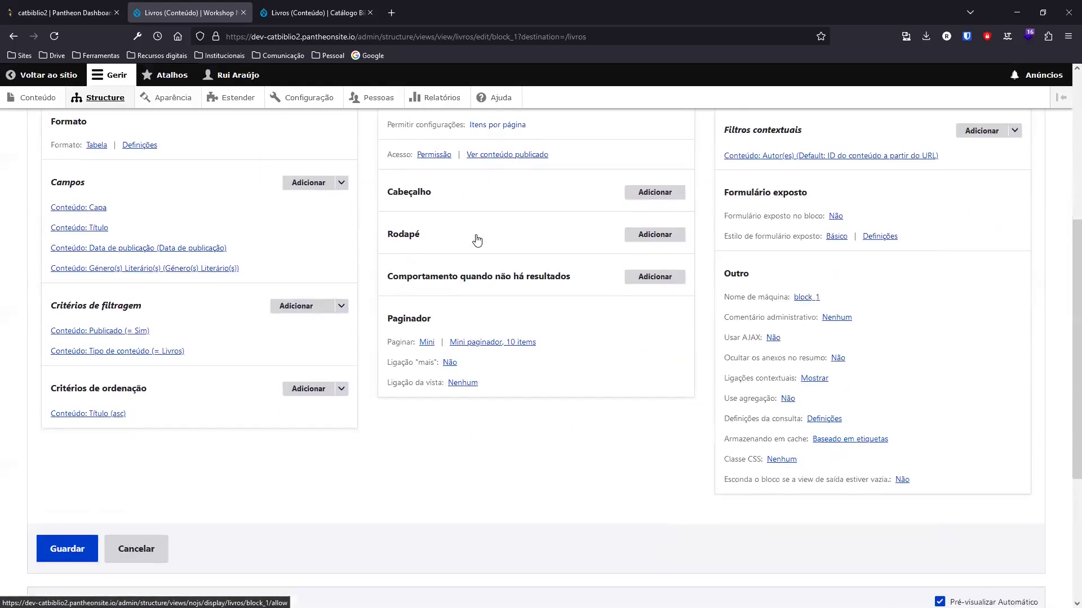
scroll(477, 384, up, 8)
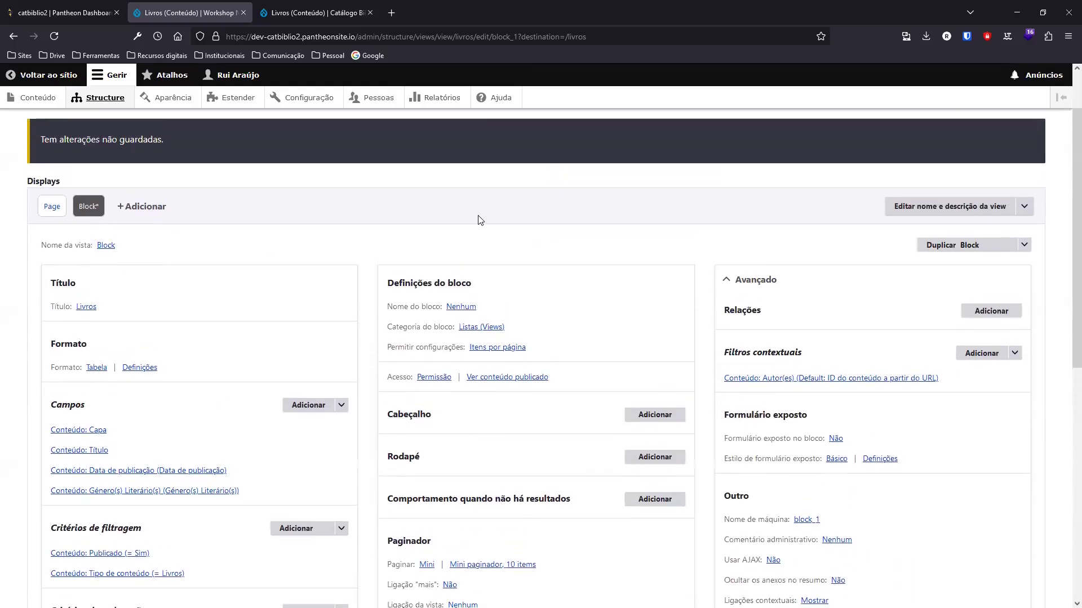
scroll(479, 220, down, 3)
scroll(312, 205, up, 4)
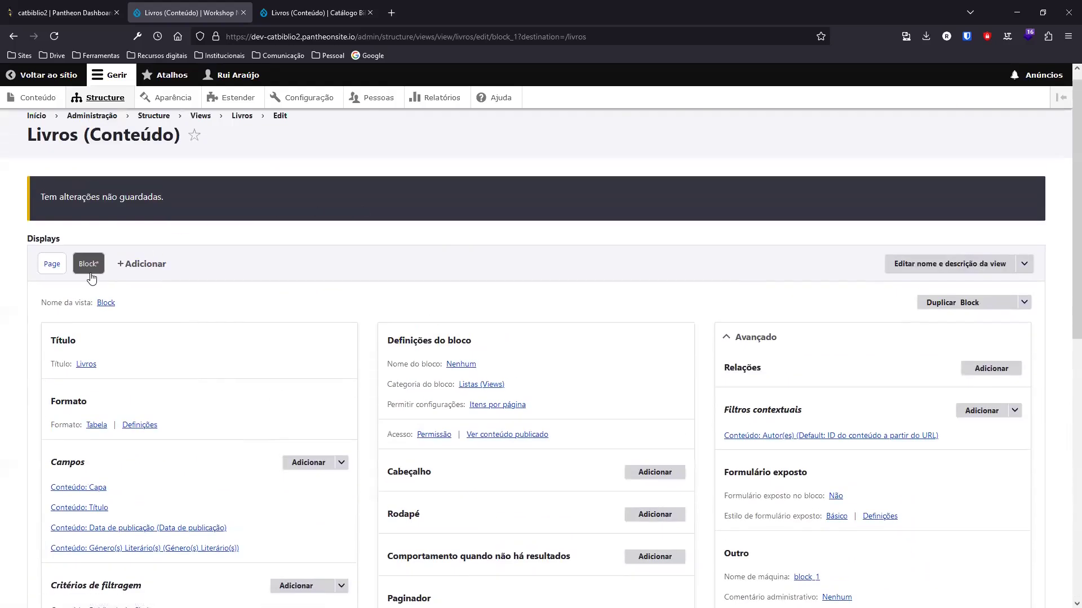
scroll(231, 255, down, 6)
click(88, 541)
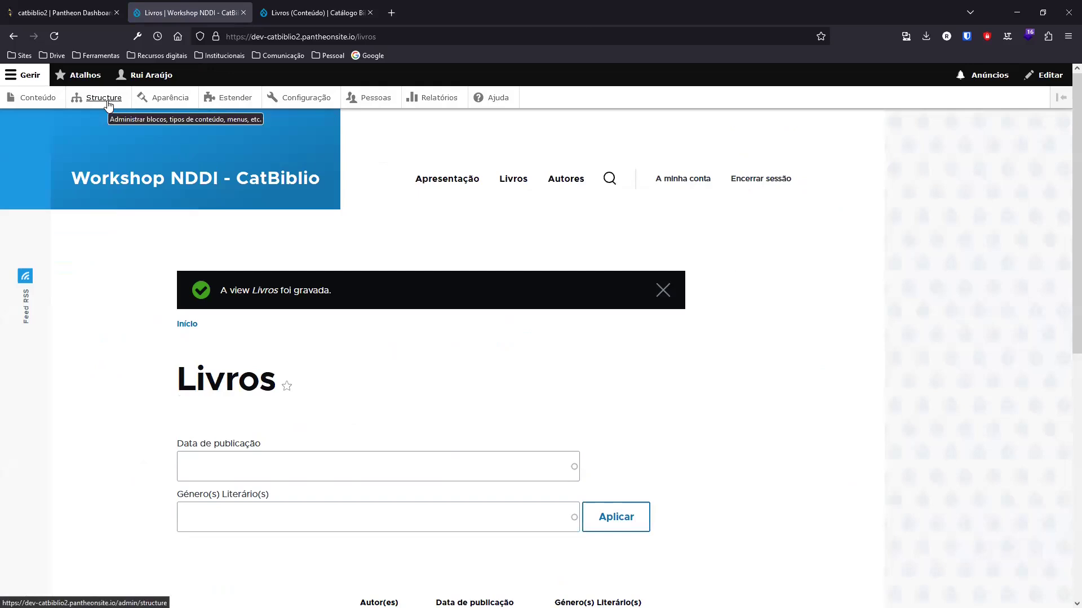
Review the reference site's block layout, then return to the workshop's Livros page showing 'A view Livros foi gravada'
key(ctrl+Tab)
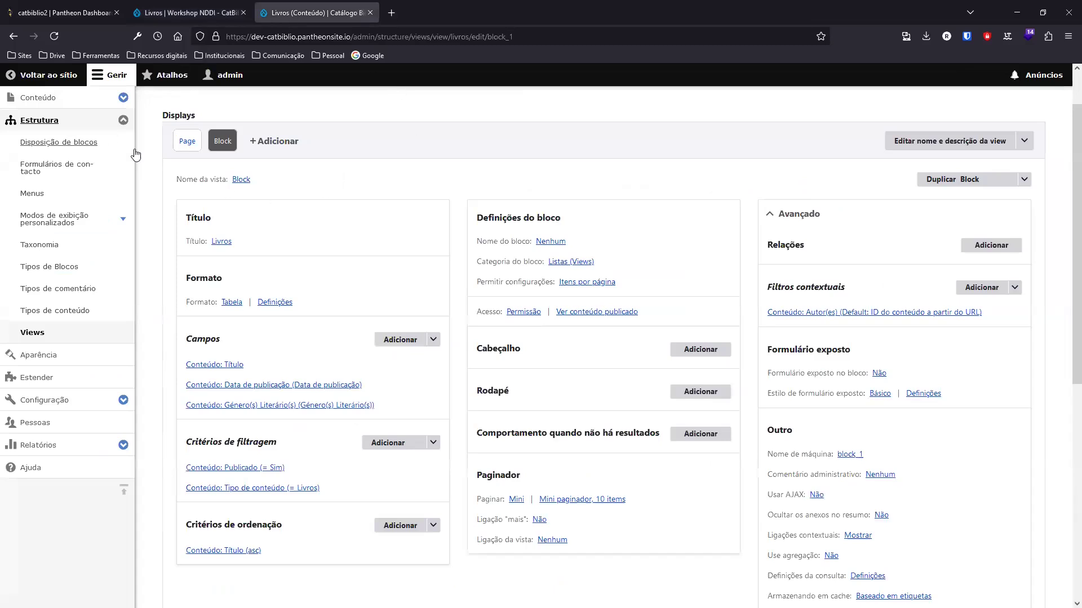
scroll(98, 122, up, 2)
click(73, 144)
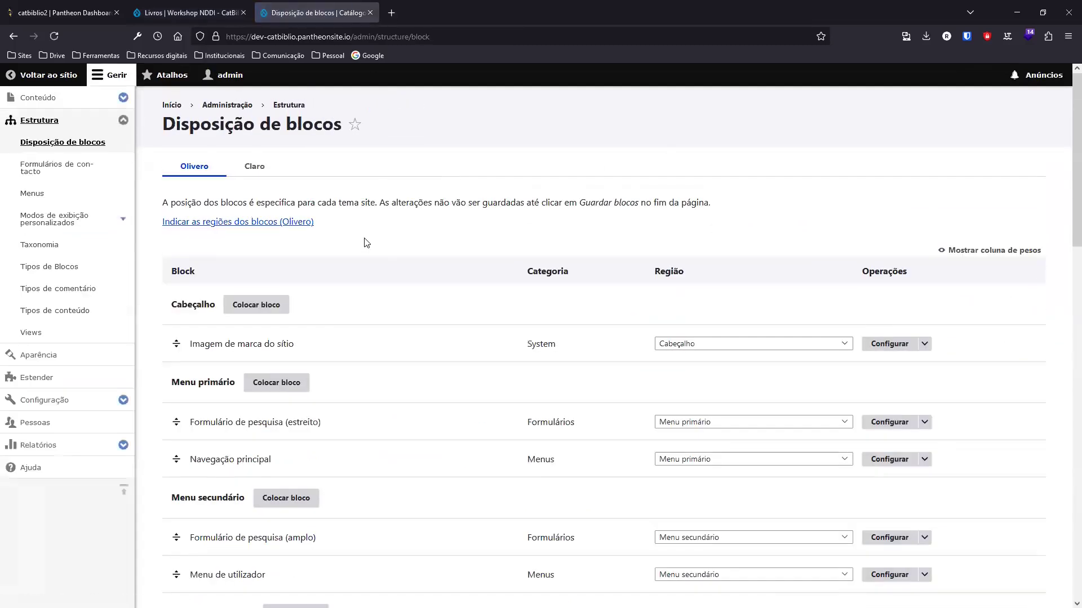
scroll(366, 243, down, 9)
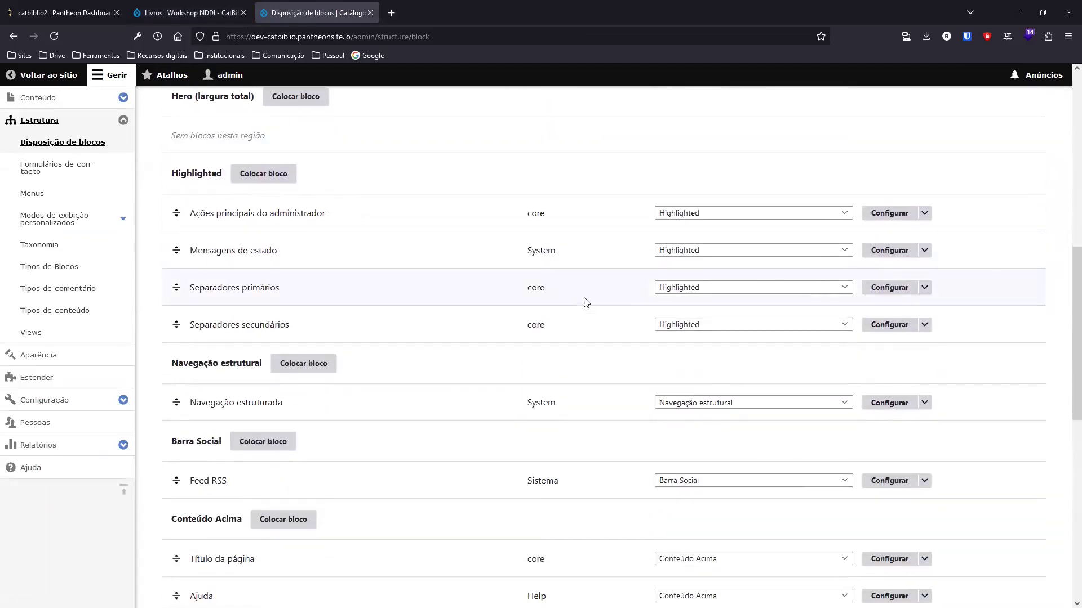
scroll(533, 299, down, 4)
scroll(521, 302, down, 2)
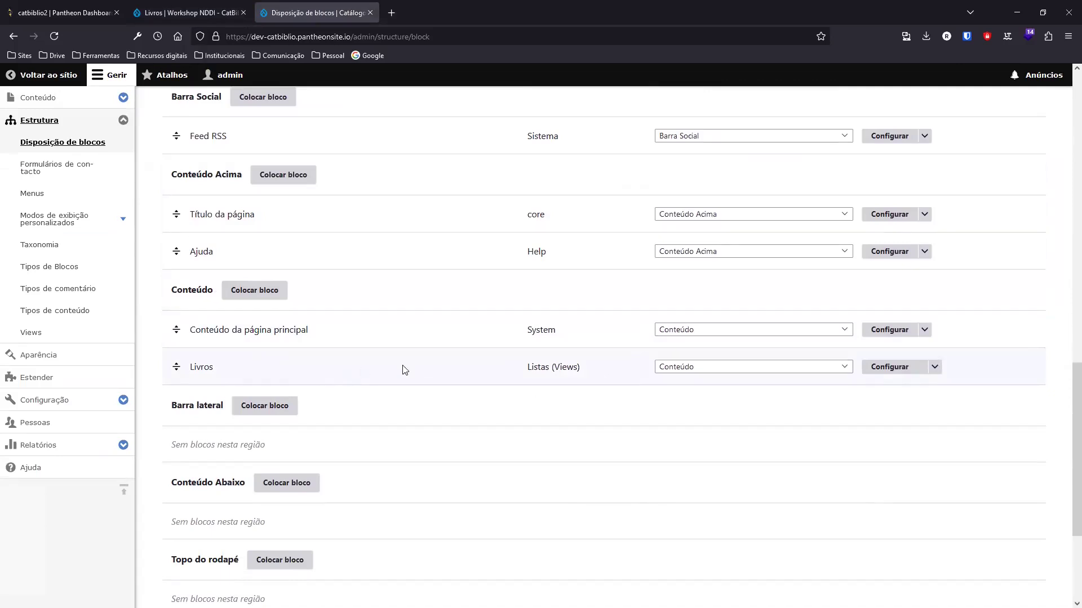
scroll(406, 369, up, 3)
click(52, 75)
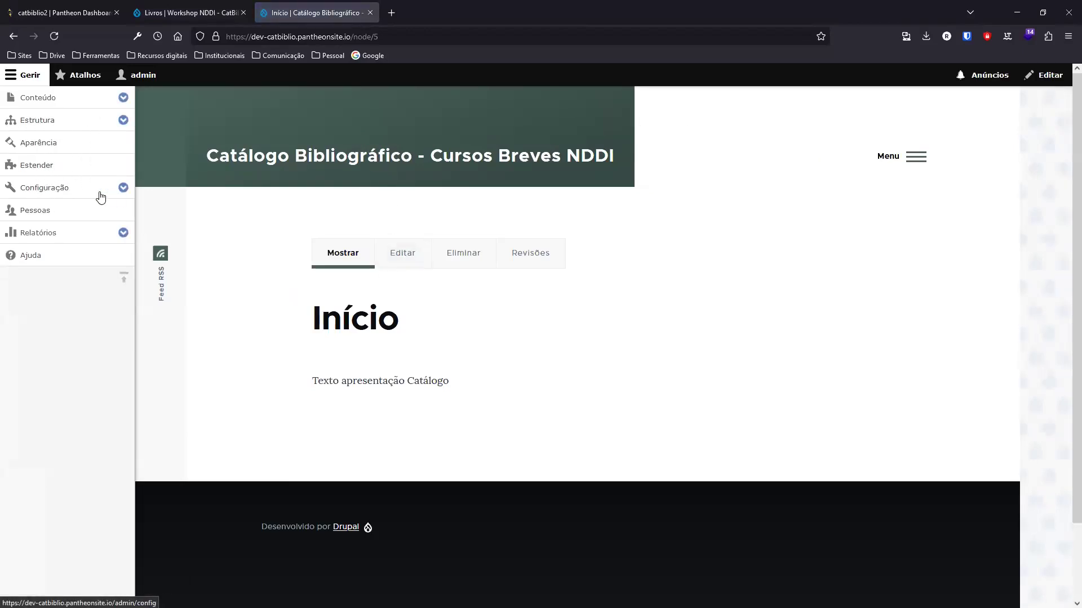
click(37, 121)
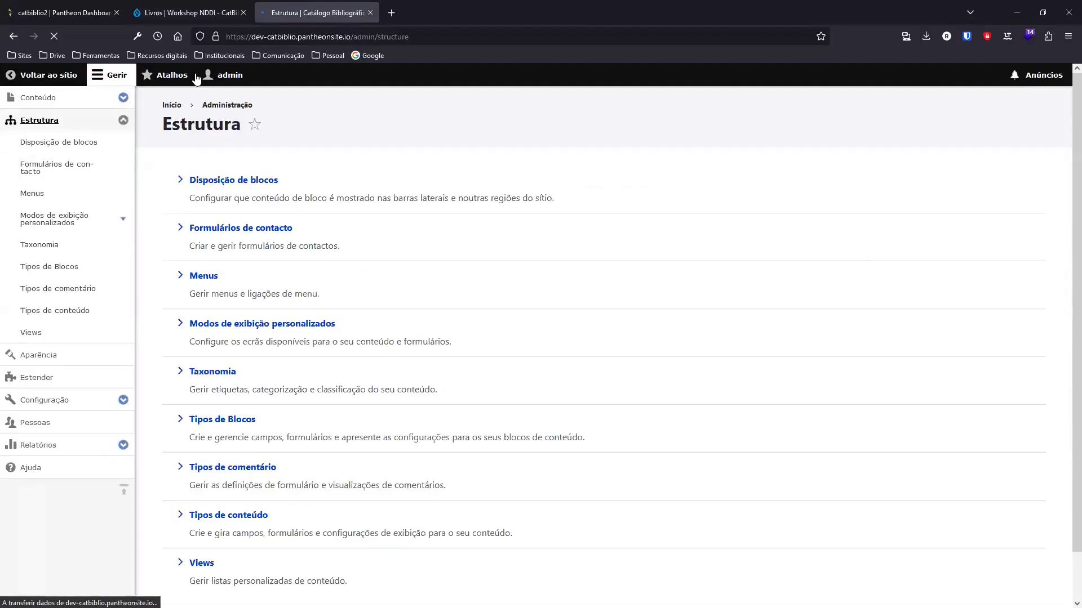
click(192, 12)
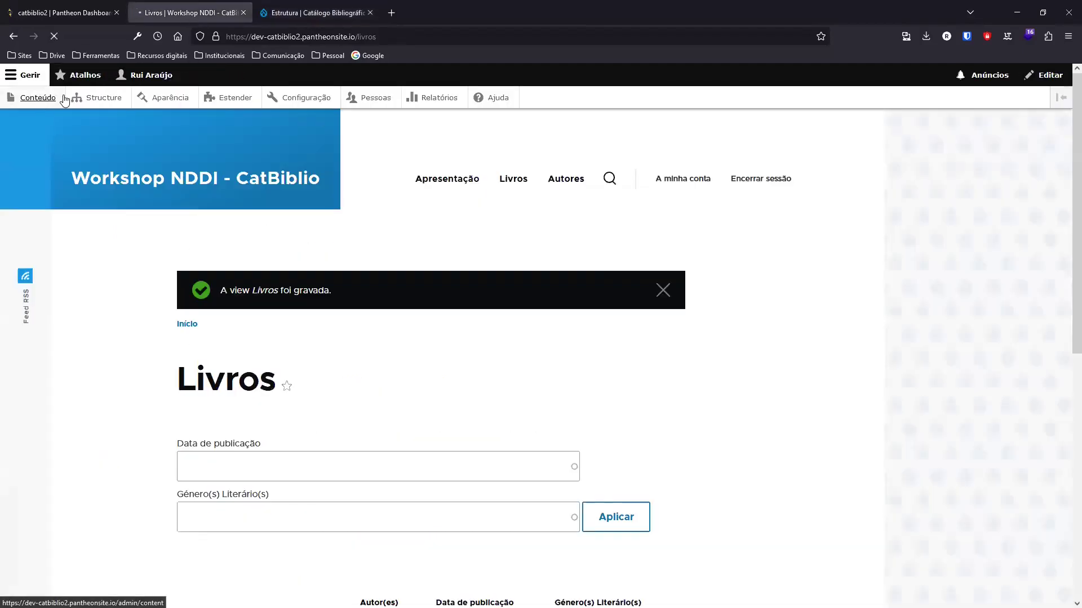
Place the Livros view block, found by filtering 'livr', in the Conteúdo region
click(104, 101)
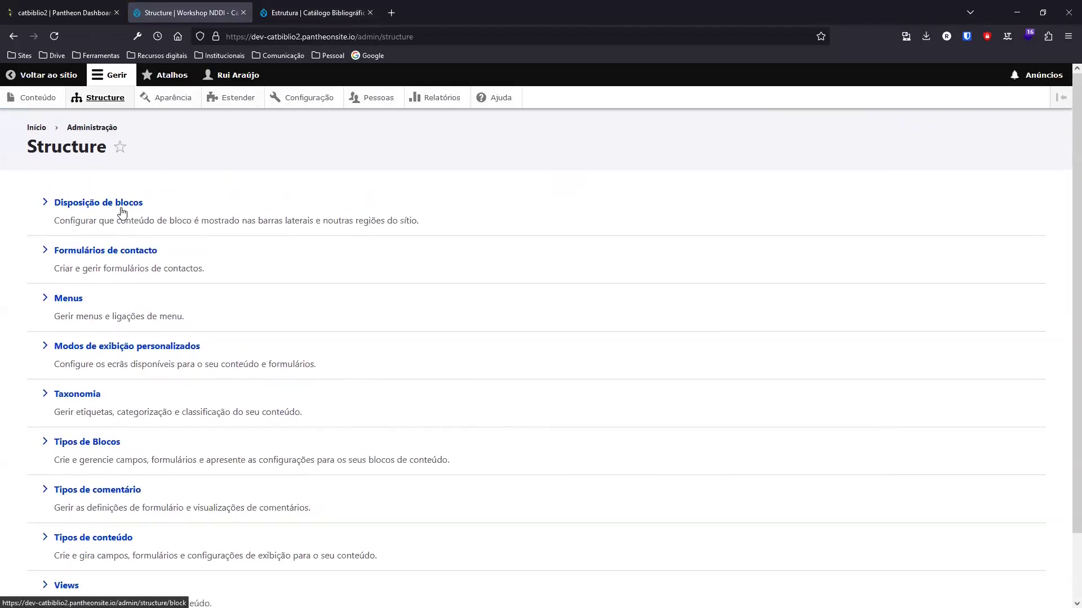
click(122, 213)
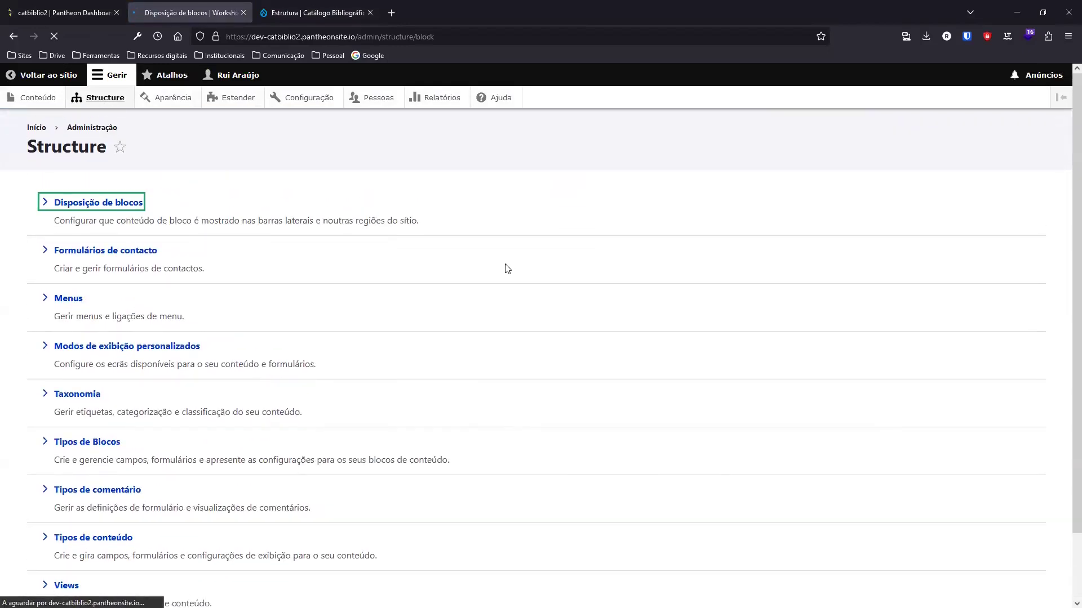
scroll(320, 304, down, 10)
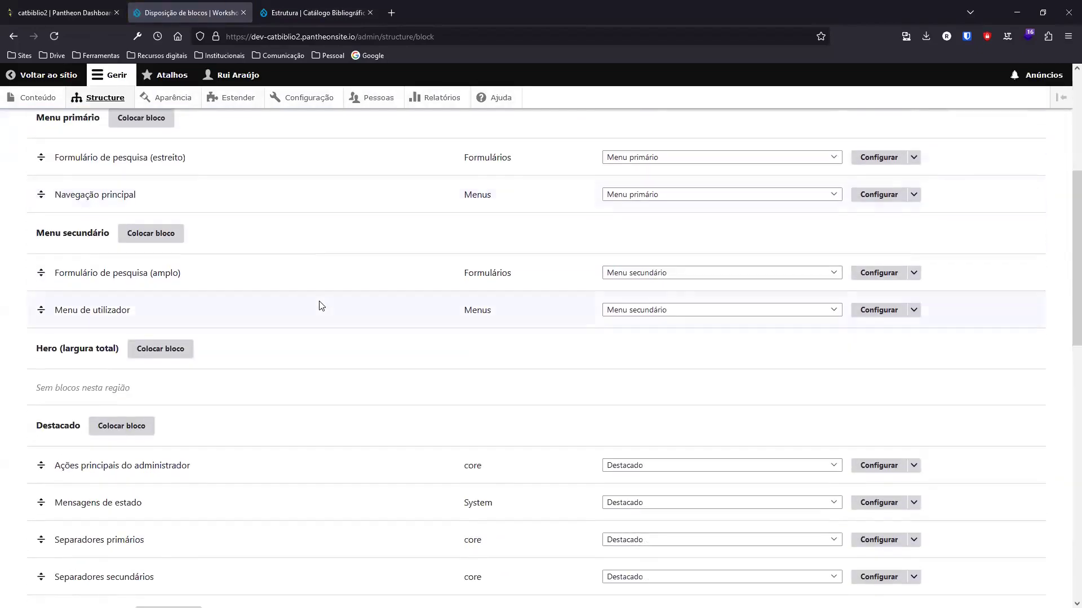
scroll(320, 305, down, 5)
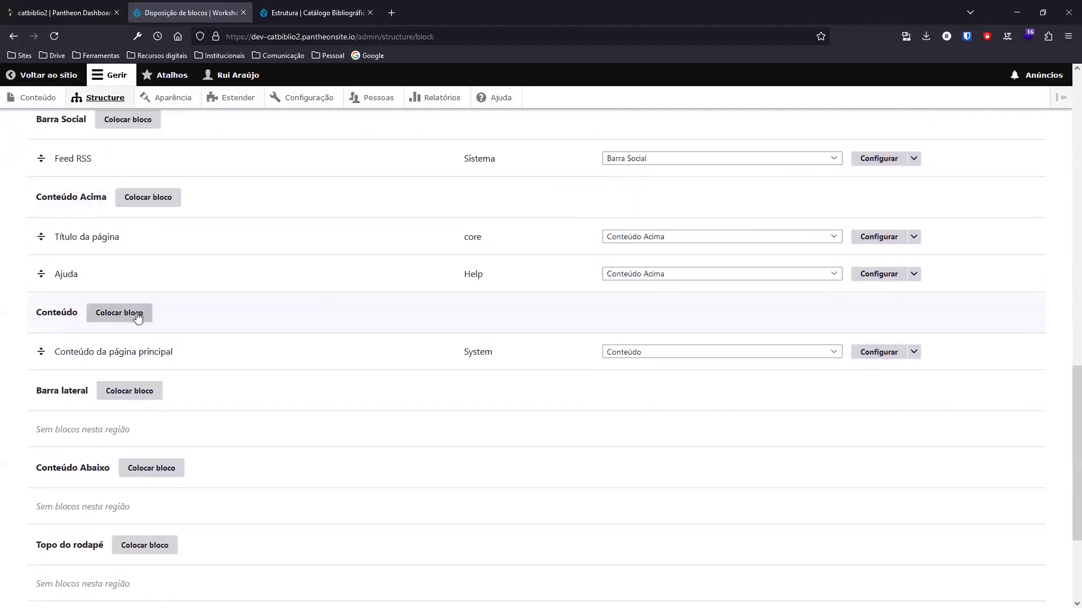
click(130, 314)
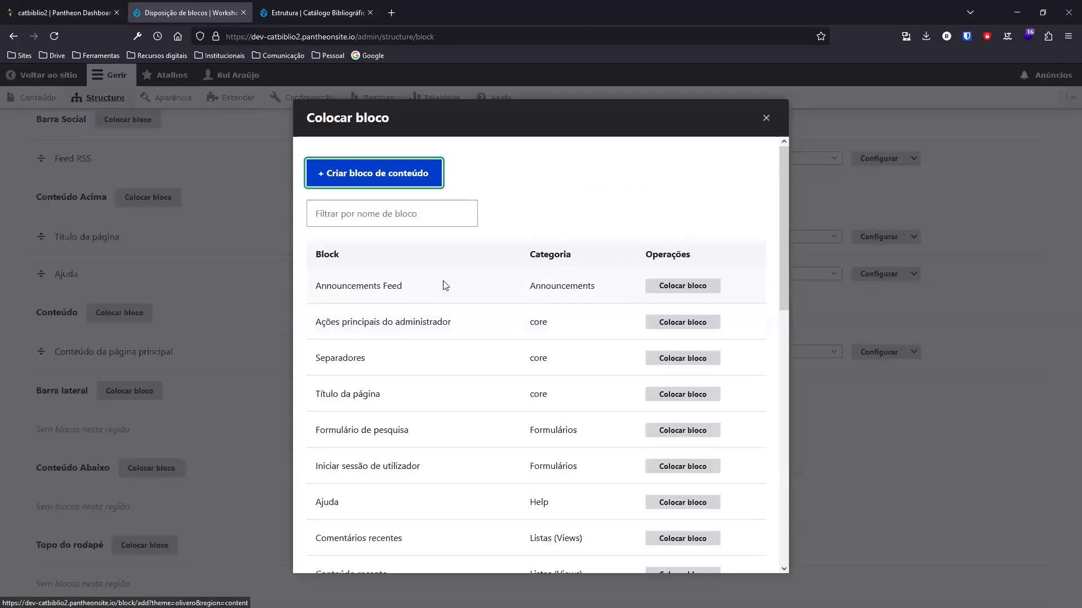
click(406, 220)
text(livr)
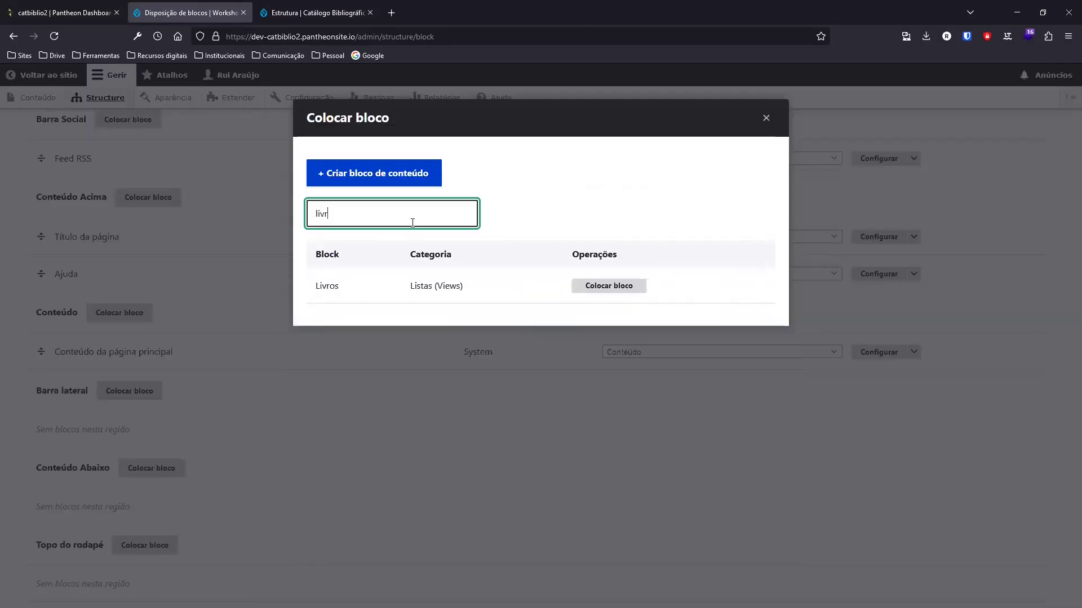
click(602, 286)
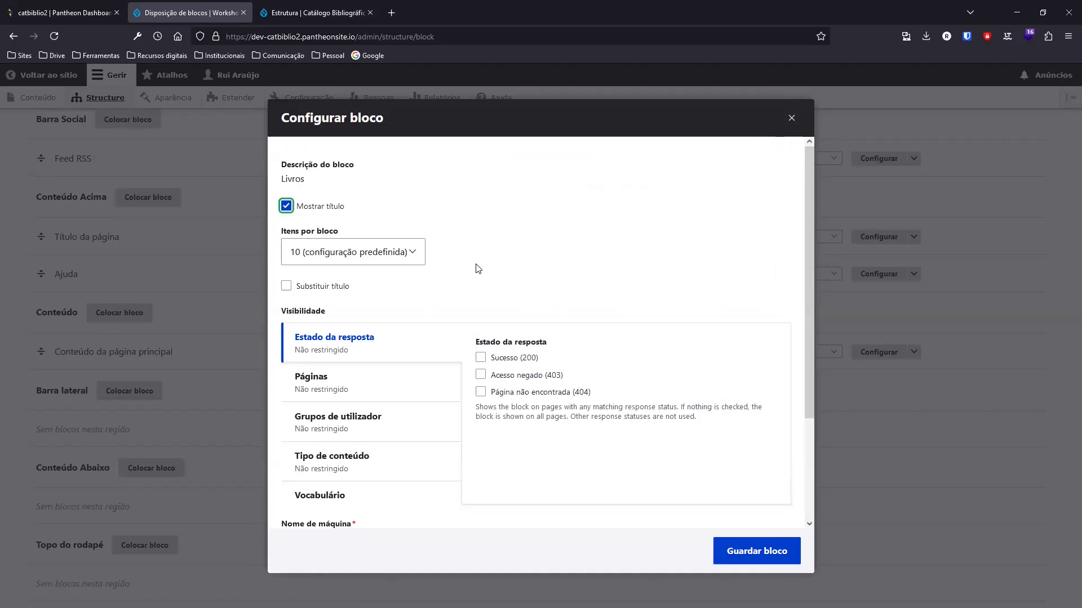
Limit the Livros block's visibility to the Autores content type and save the block
scroll(477, 269, down, 2)
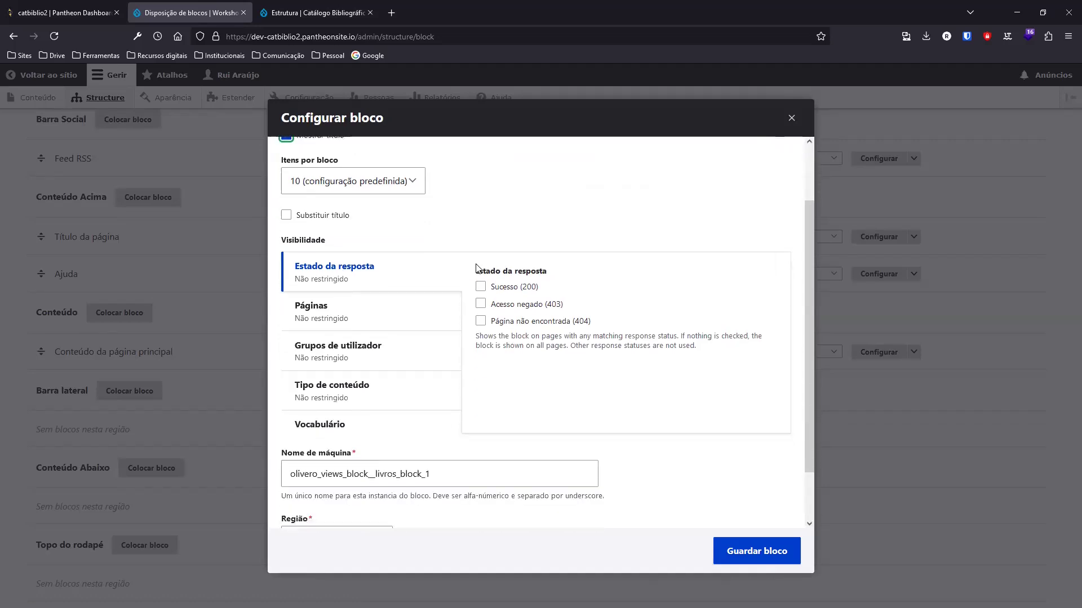
click(381, 311)
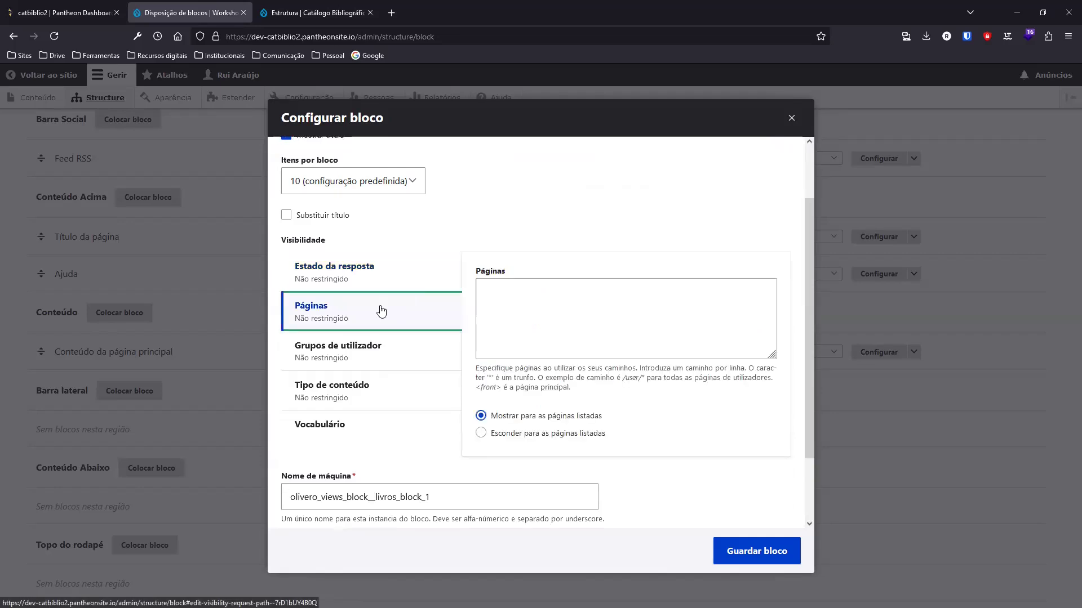
click(361, 383)
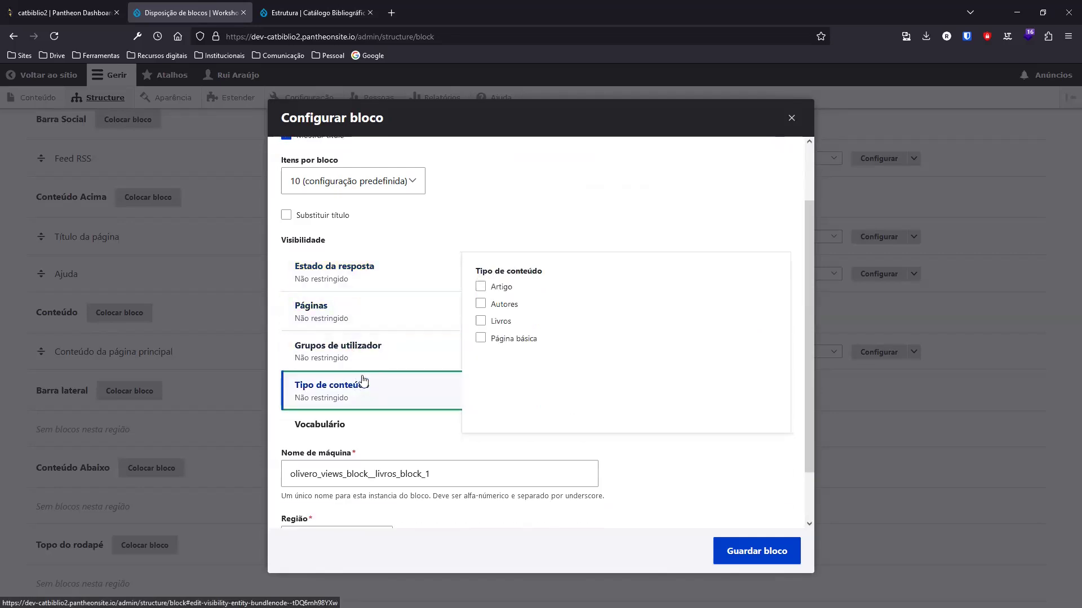
click(481, 304)
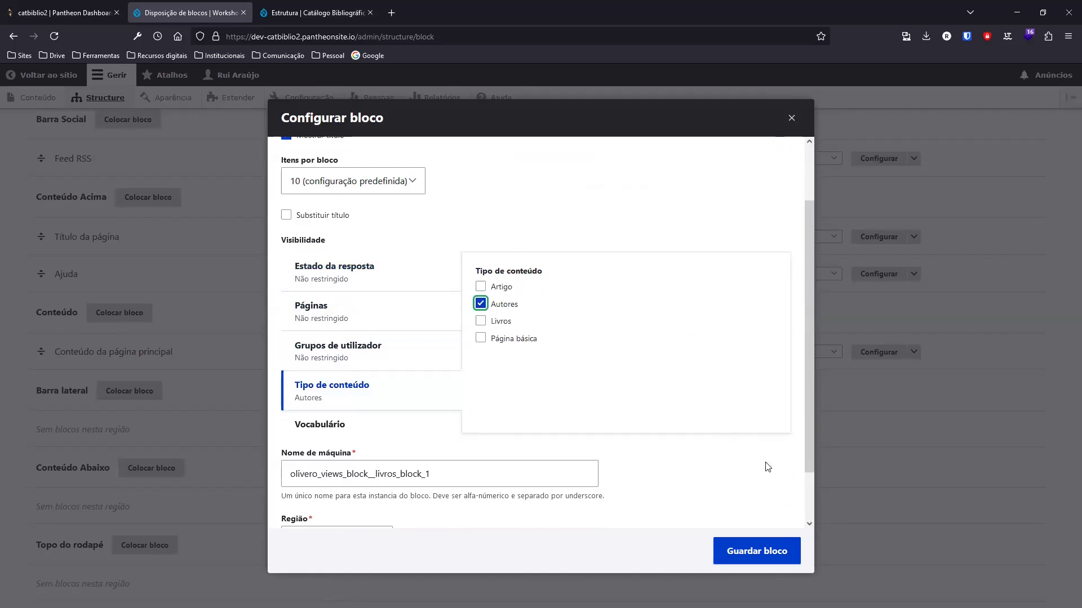
scroll(502, 471, down, 2)
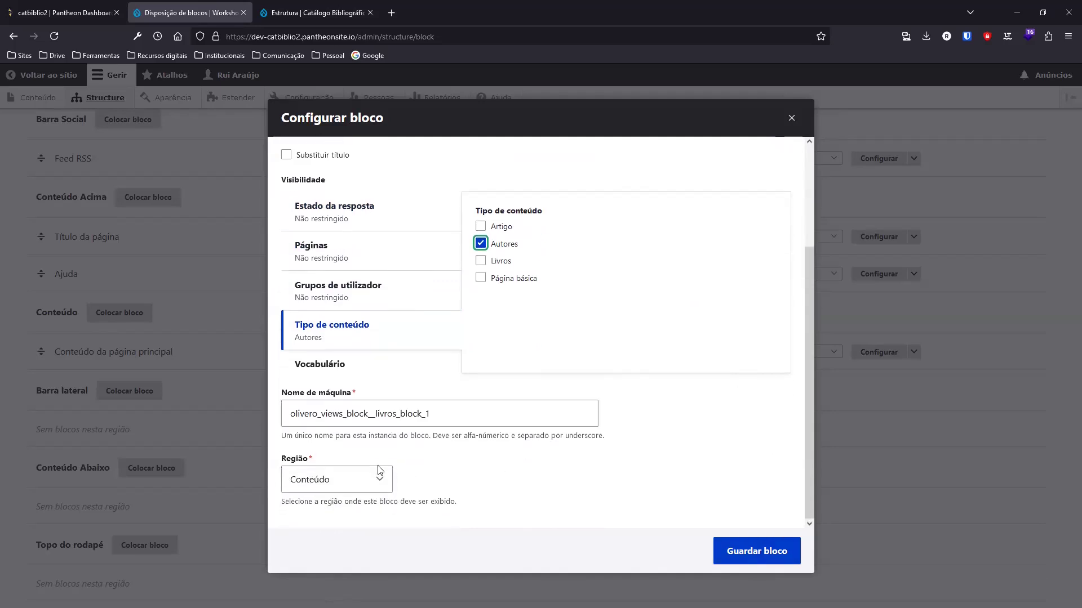
click(756, 552)
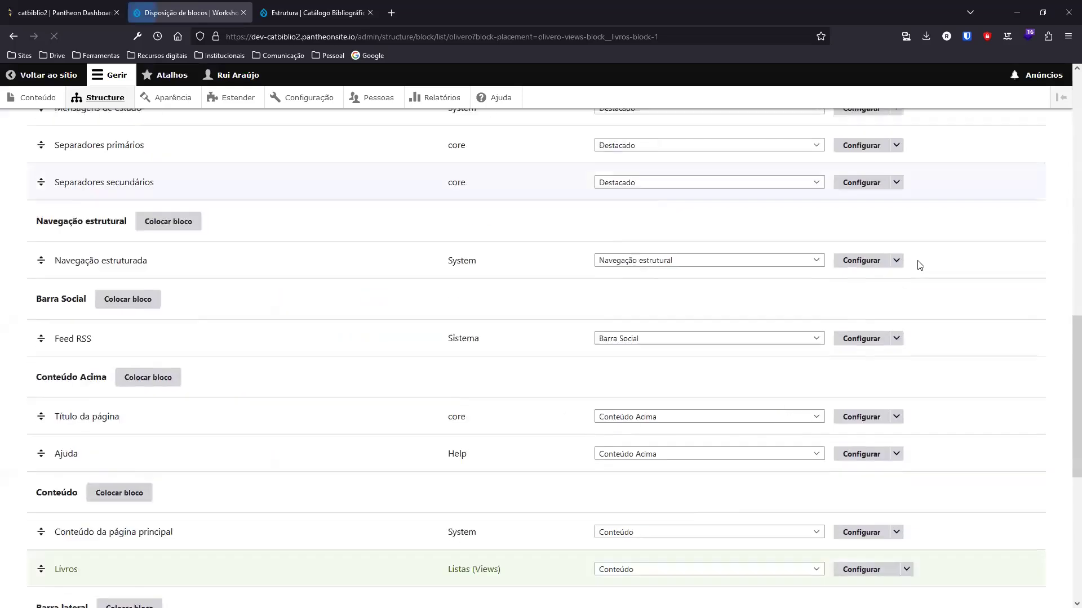
Save the block layout with Guardar blocos and go to the Conteúdo list
scroll(141, 482, down, 3)
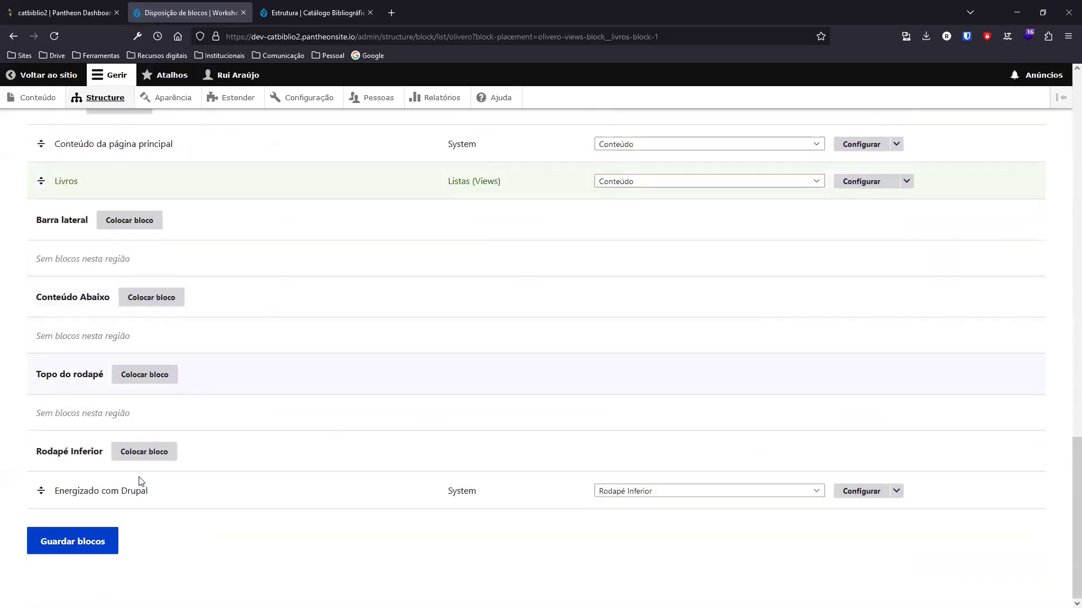
click(106, 541)
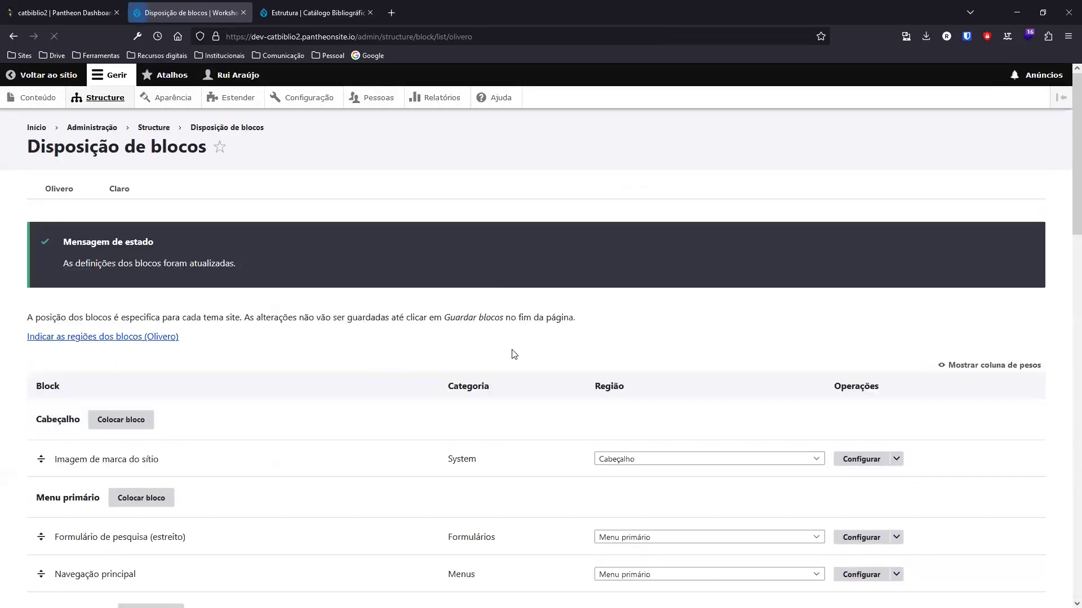
click(45, 75)
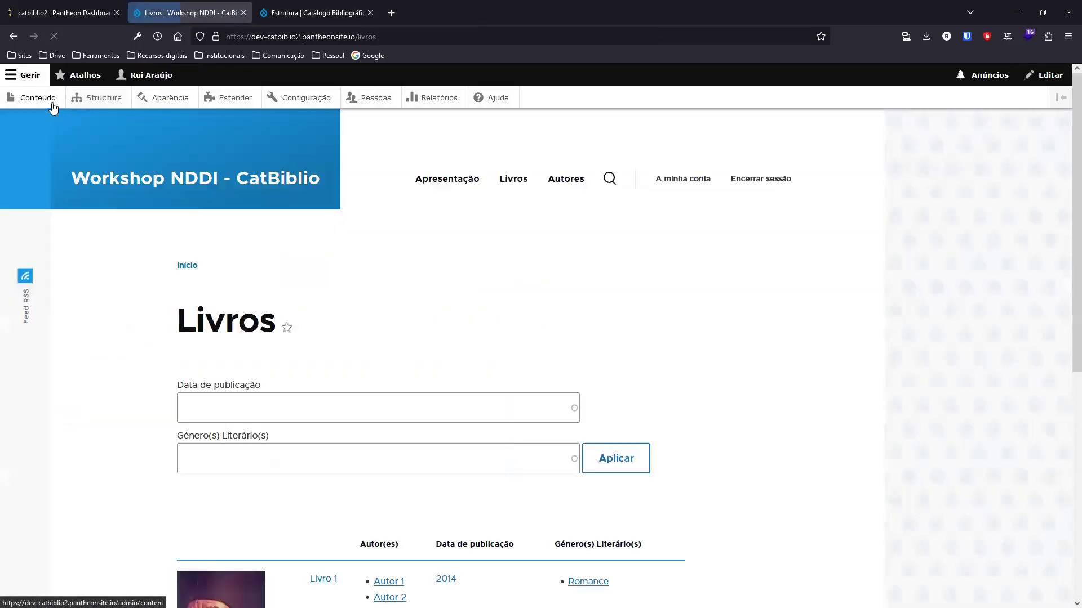
click(53, 106)
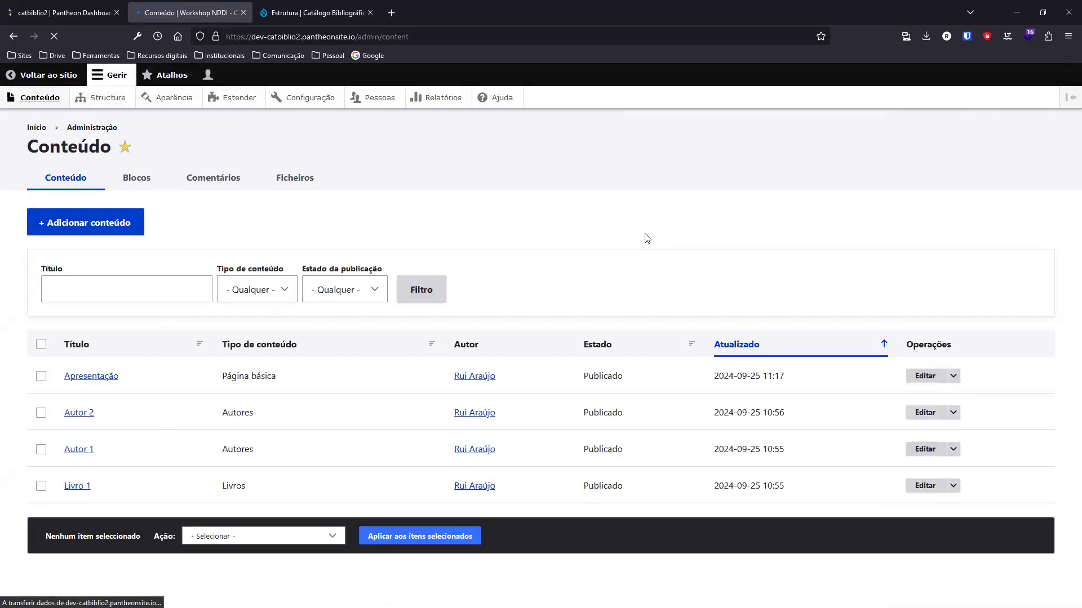
Open Autor 1 and confirm its Livros block lists Livro 1 (2014, Romance) with its cover
click(79, 449)
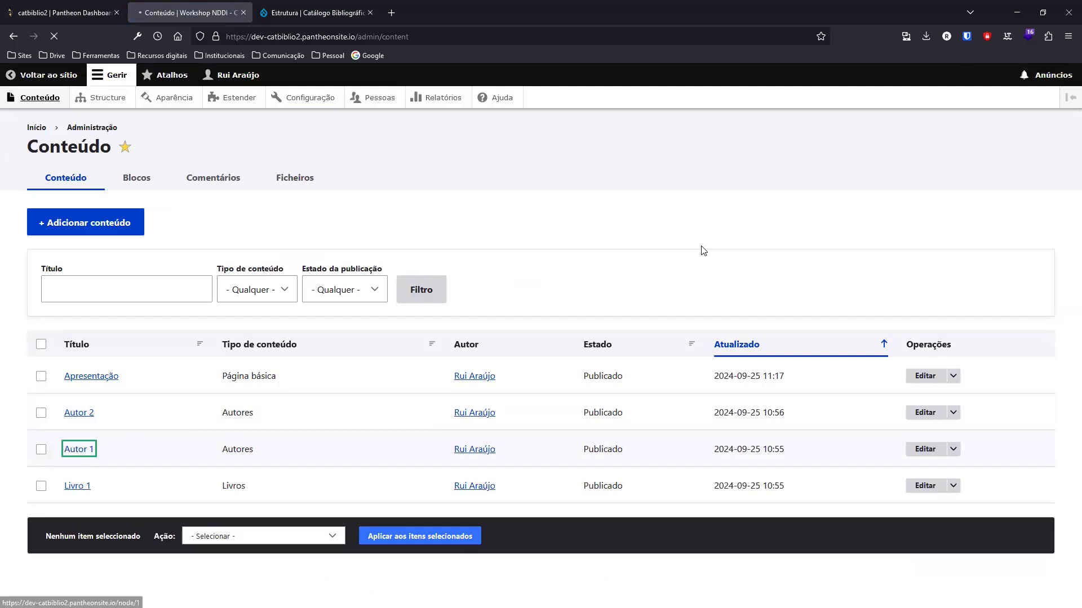
scroll(690, 258, down, 10)
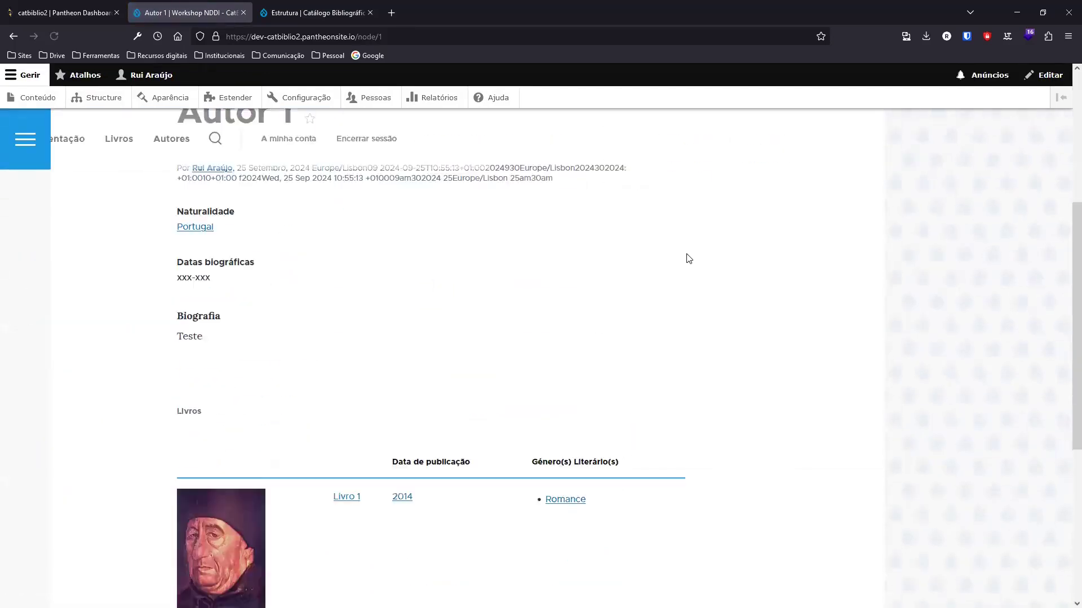
scroll(712, 235, up, 2)
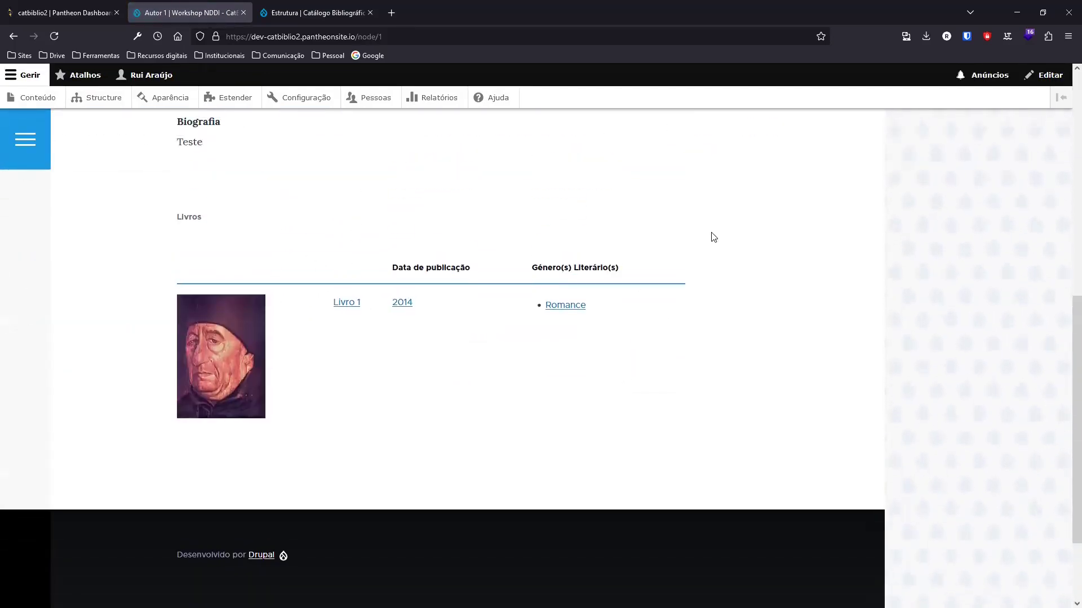
scroll(345, 350, up, 2)
scroll(350, 391, up, 1)
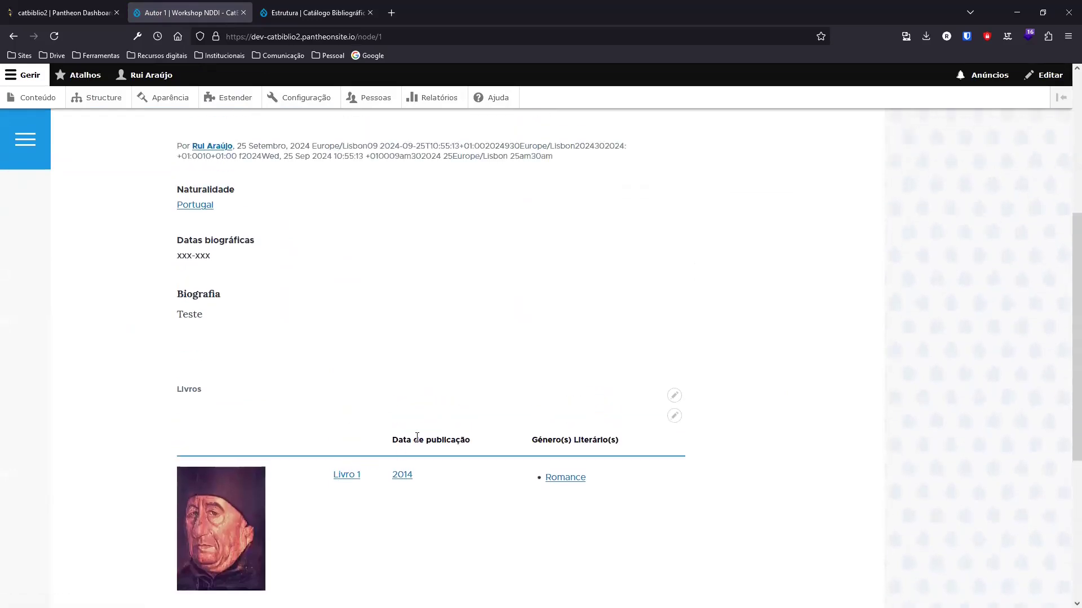
scroll(524, 379, up, 2)
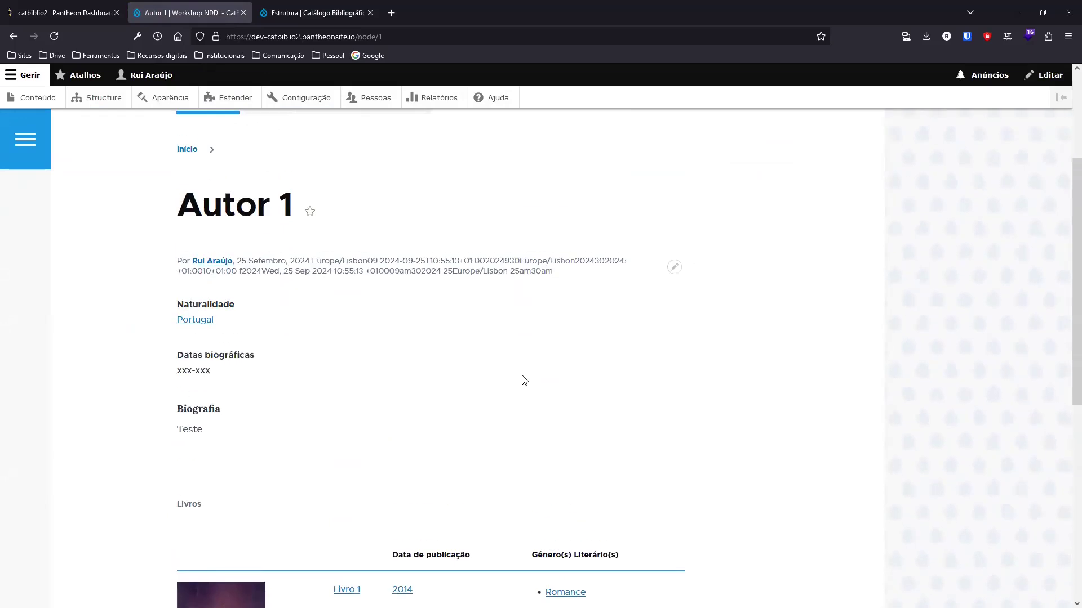
scroll(391, 329, down, 3)
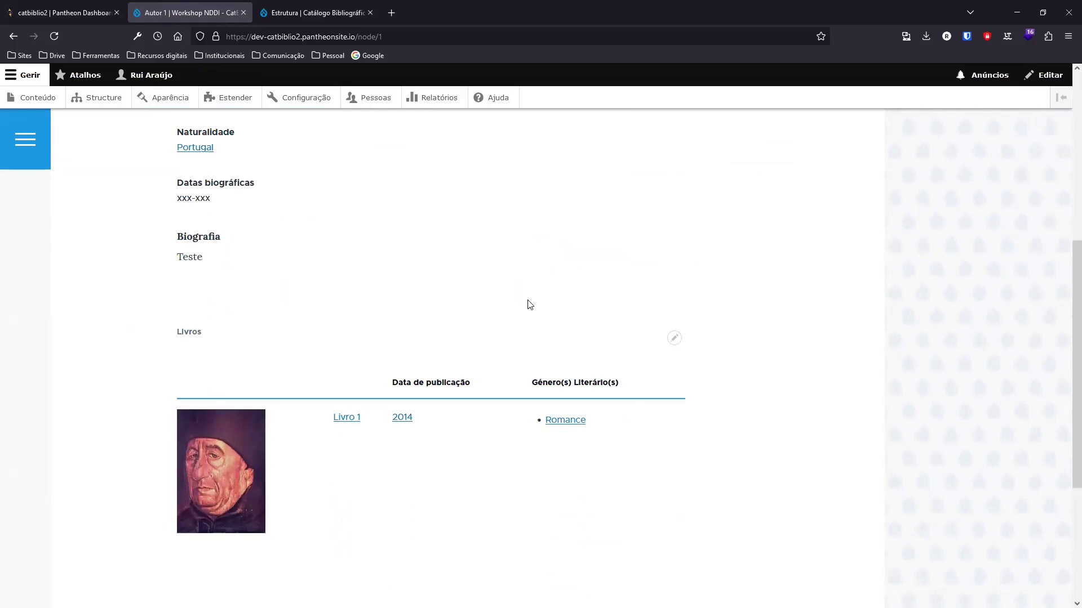
scroll(513, 298, up, 2)
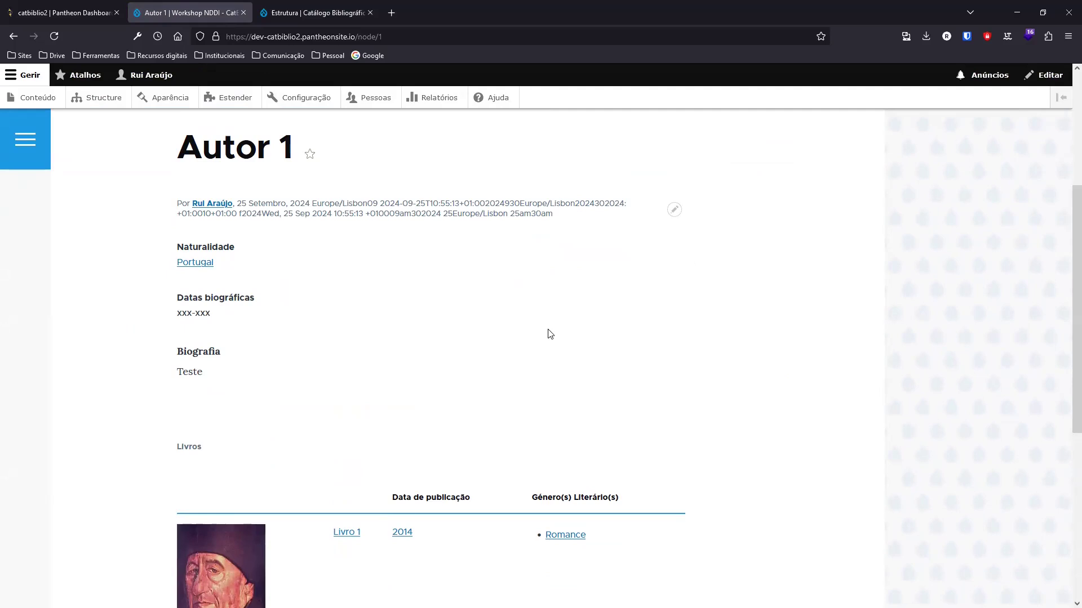
scroll(550, 343, down, 5)
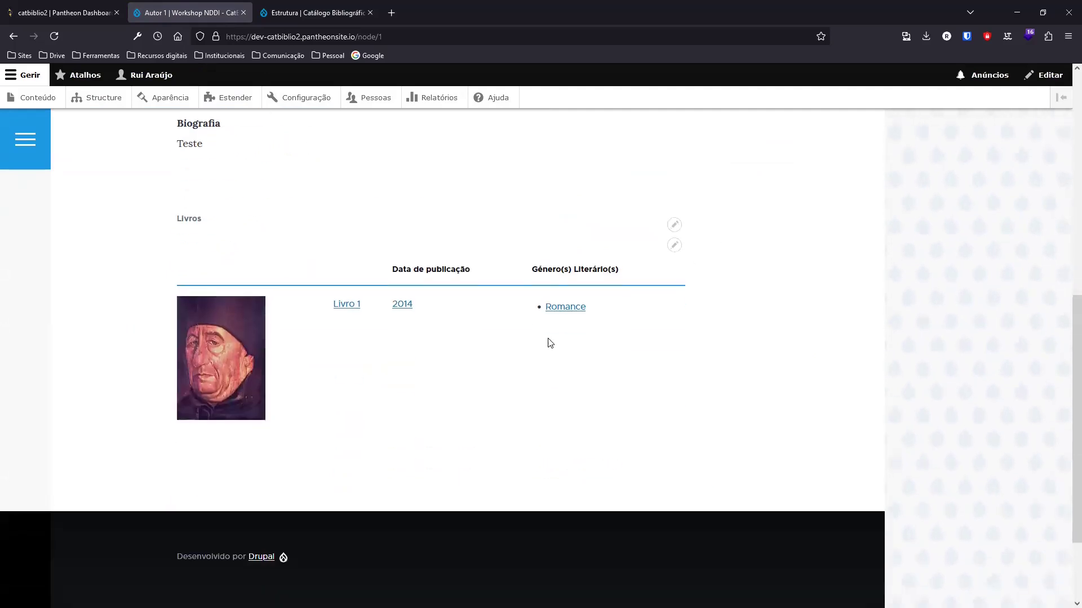
scroll(550, 343, up, 5)
scroll(550, 343, up, 2)
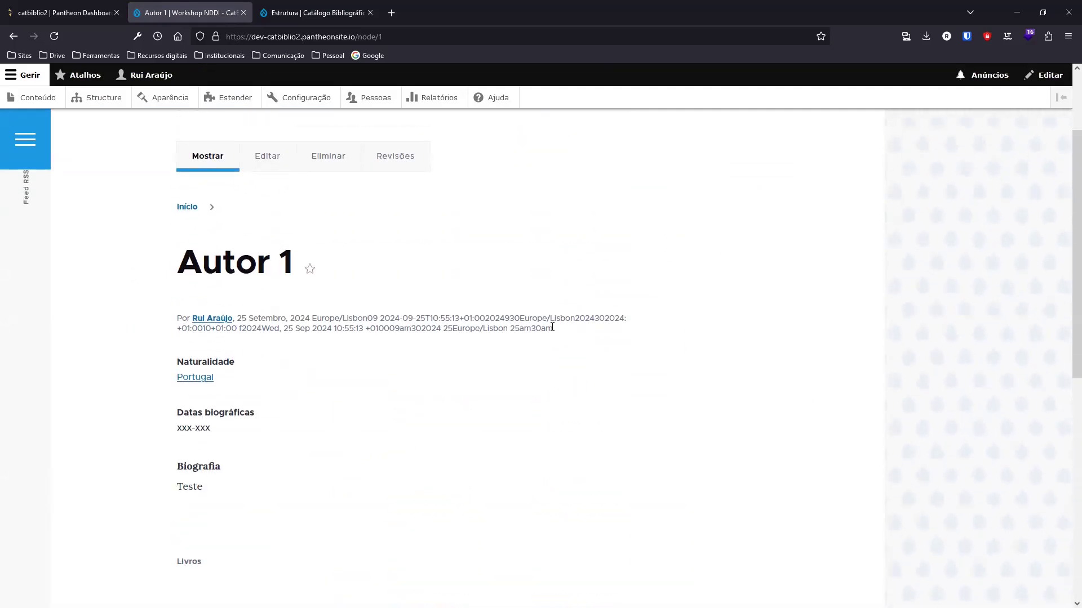